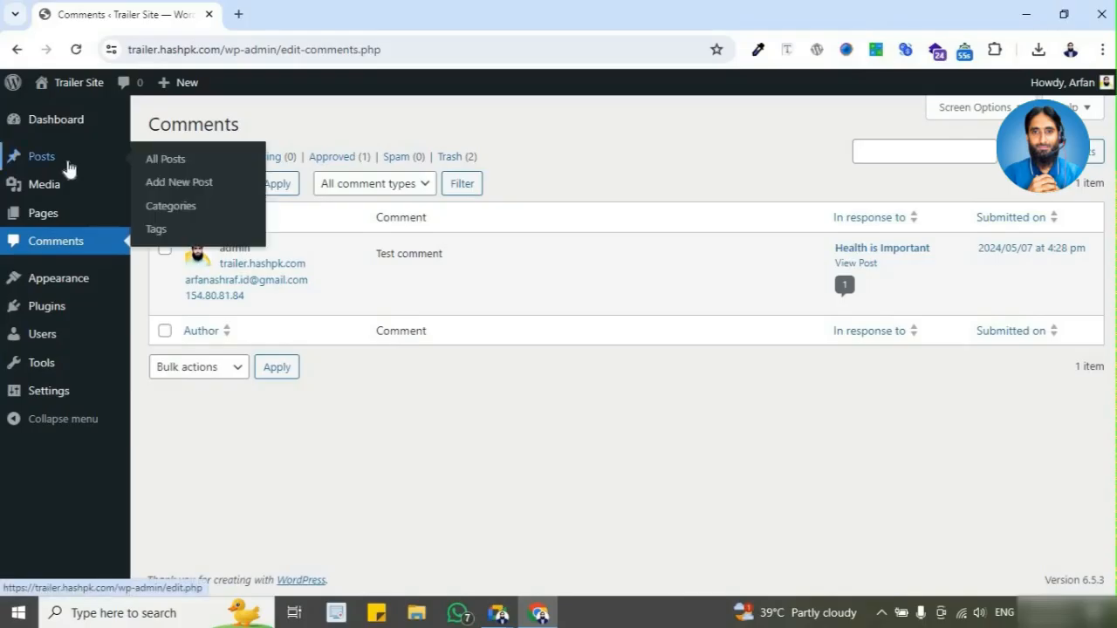
Step: Open the list of all users in the site's admin area
mouse_move(80, 190)
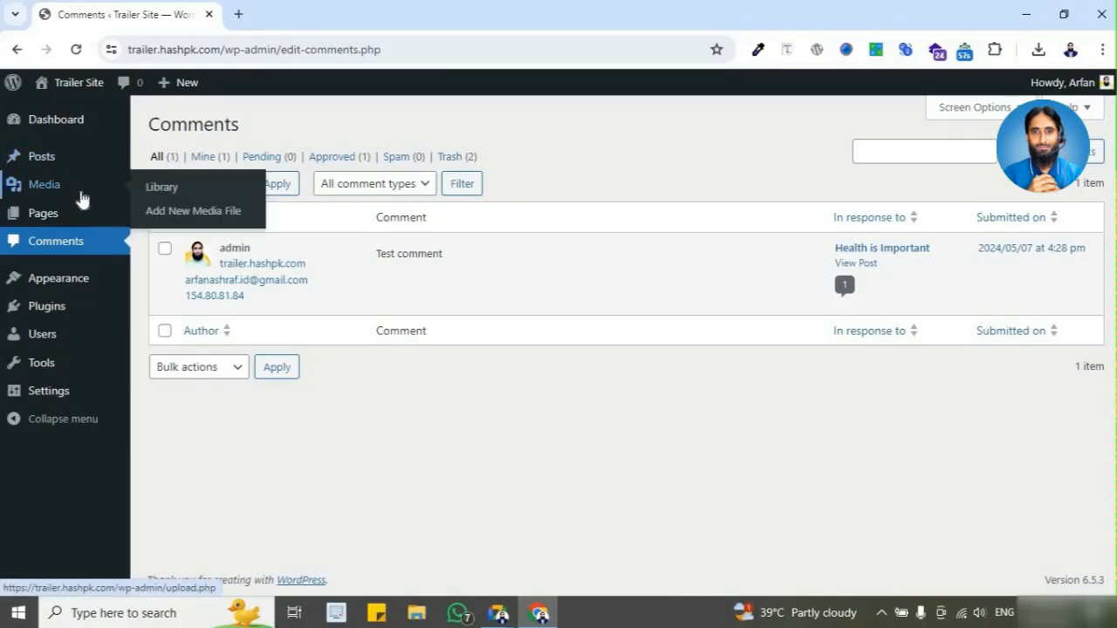
mouse_move(84, 225)
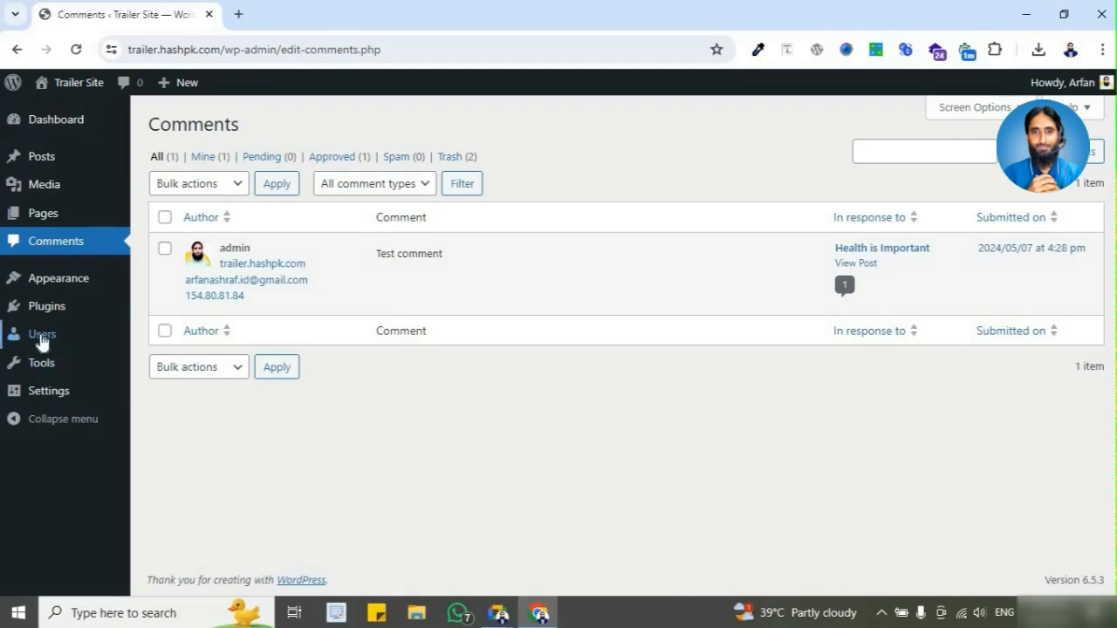
left_click(40, 336)
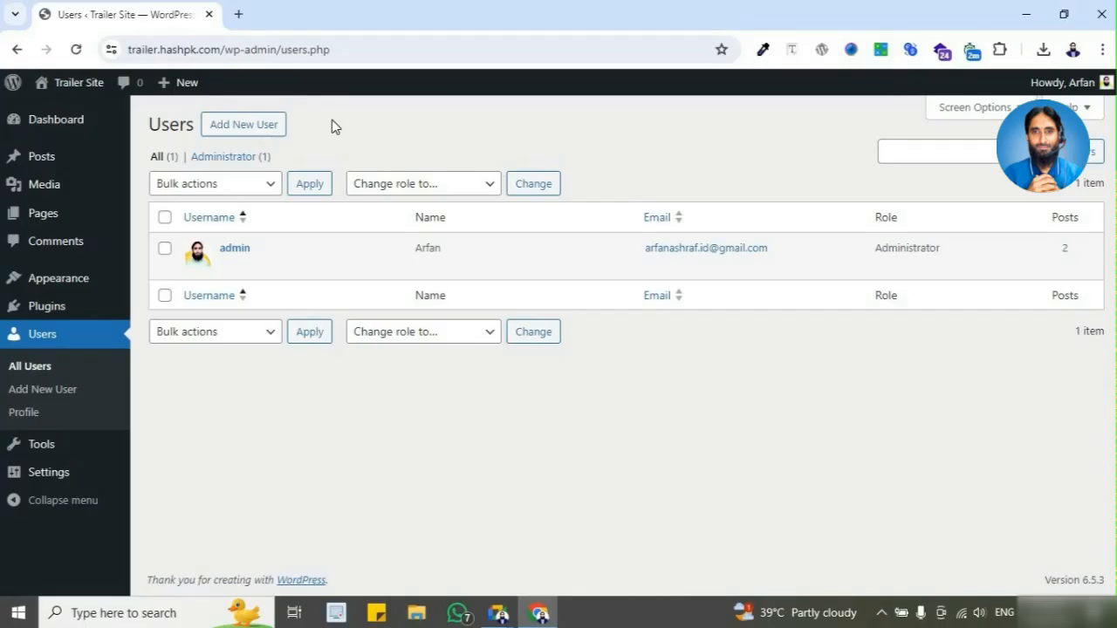
Step: Open the live Trailer Site in a new tab, look through its homepage sections, and return to the admin Users page
mouse_move(96, 84)
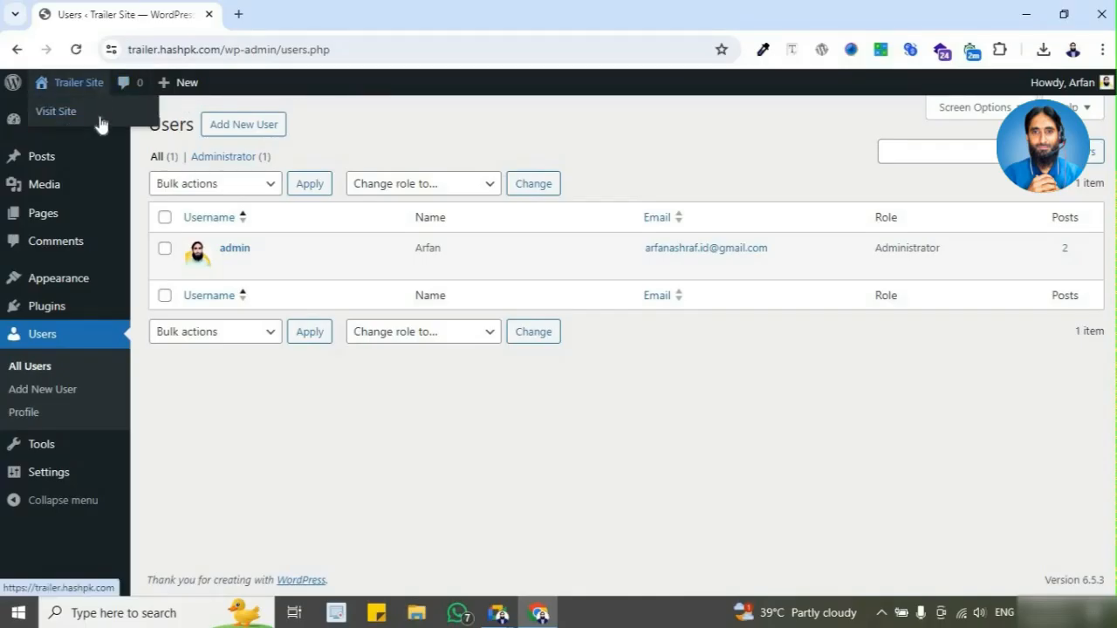
right_click(101, 120)
left_click(137, 138)
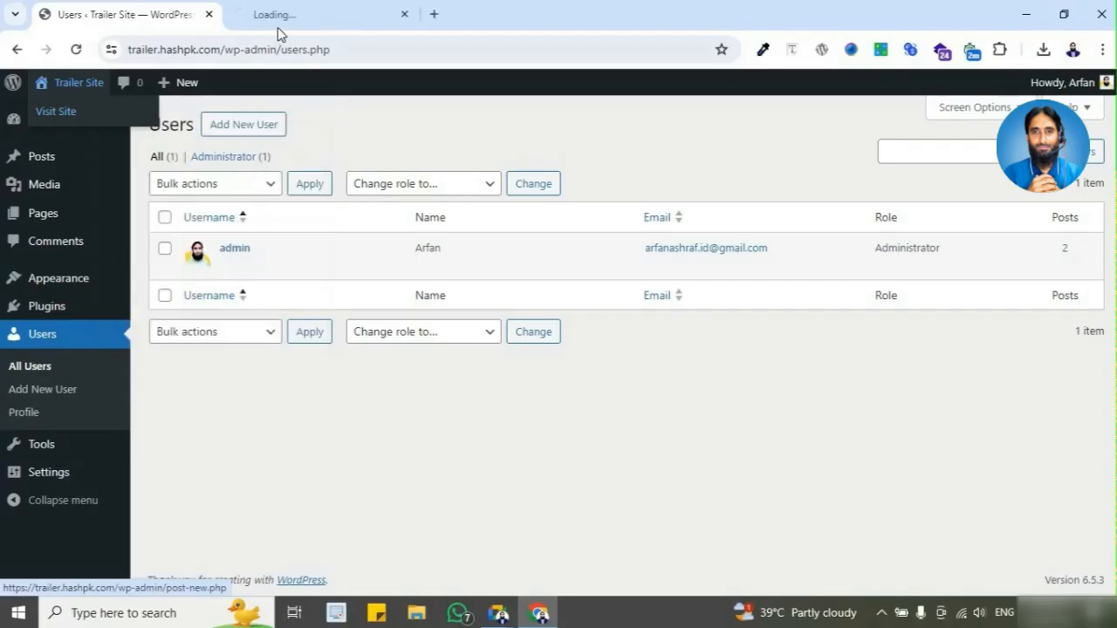
left_click(294, 14)
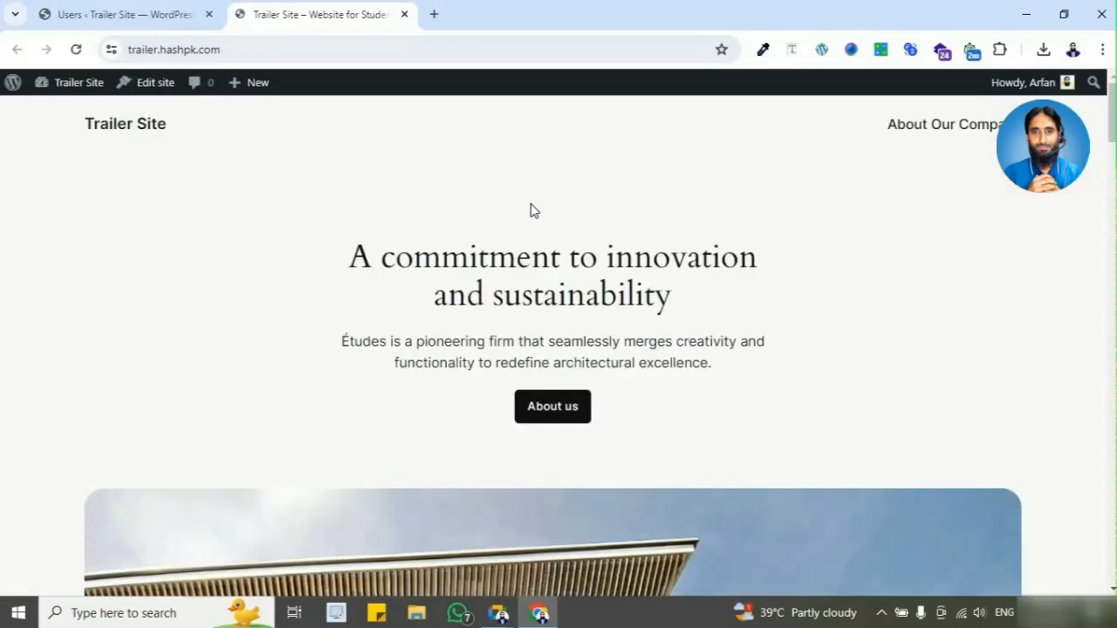
scroll(384, 240, "down", 3)
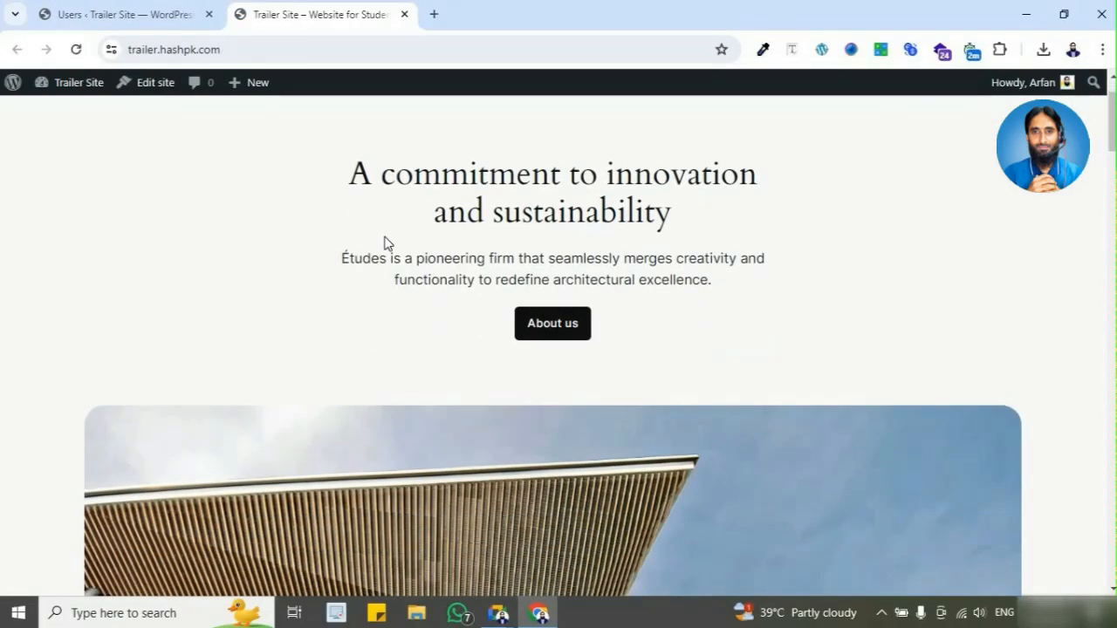
scroll(410, 242, "down", 5)
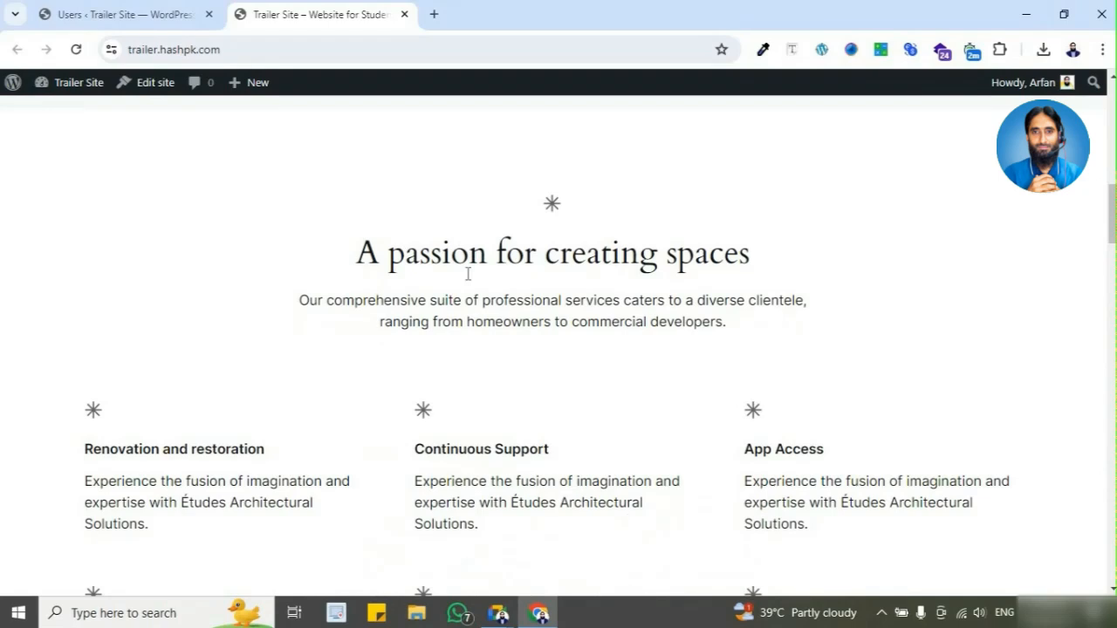
scroll(524, 190, "down", 3)
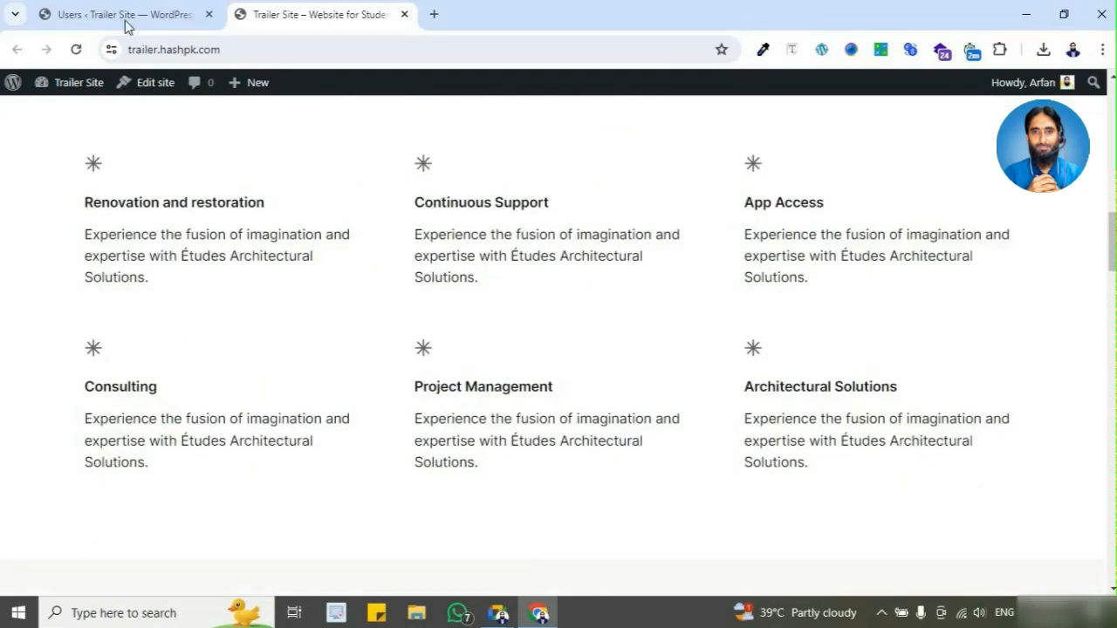
left_click(96, 16)
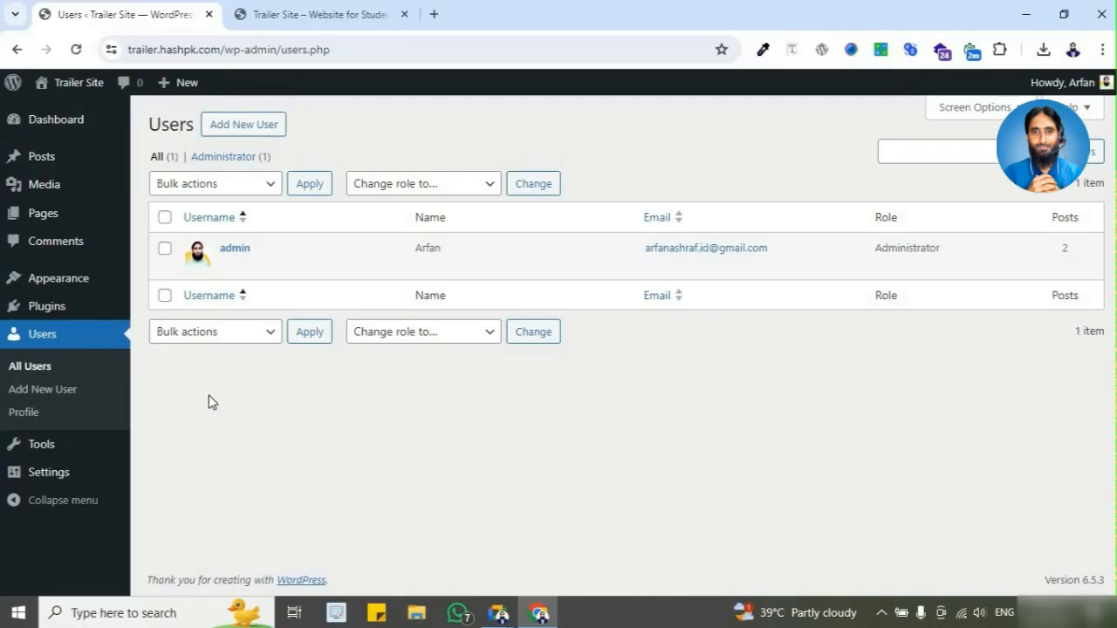
mouse_move(112, 292)
Step: Review the live homepage again up to its header and hero image, and switch back to the admin area
left_click(367, 18)
scroll(379, 245, "up", 1)
scroll(384, 253, "up", 2)
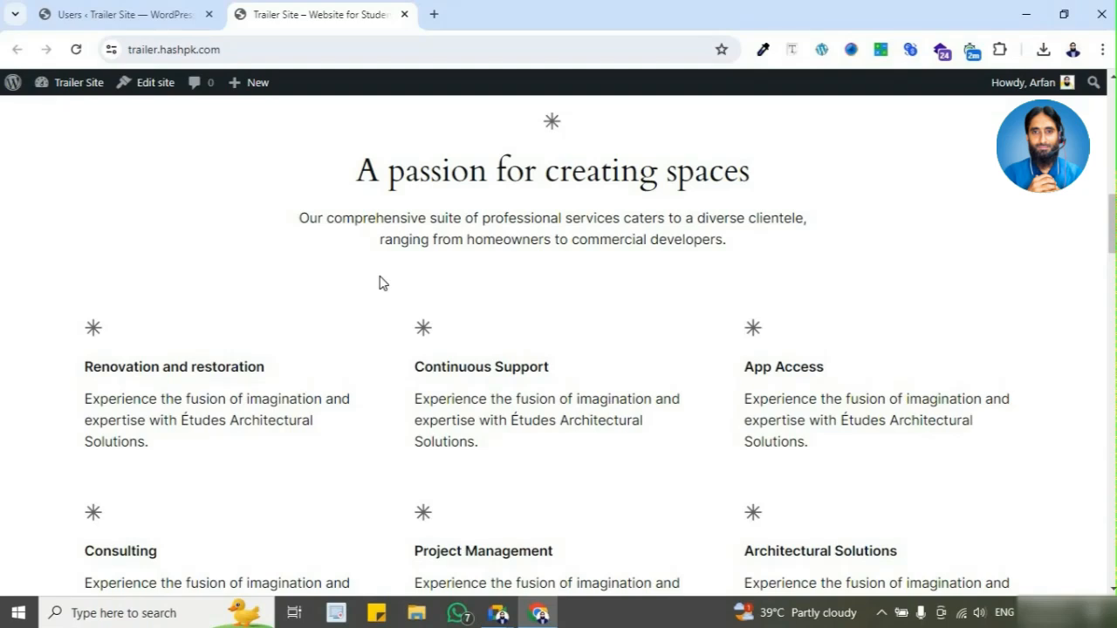
scroll(379, 282, "up", 5)
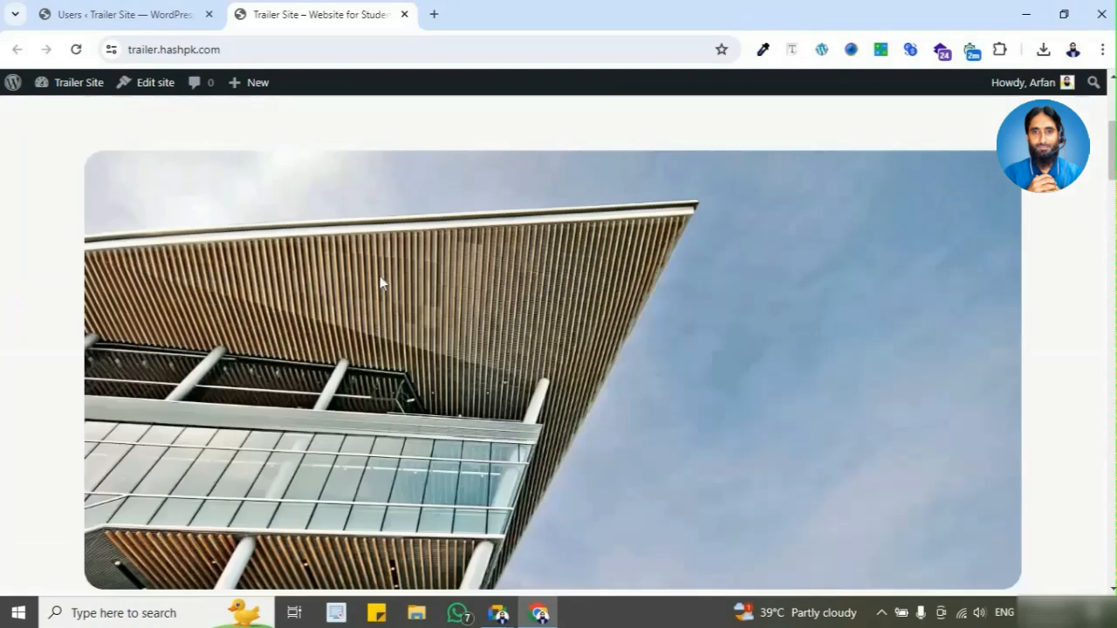
scroll(380, 277, "up", 4)
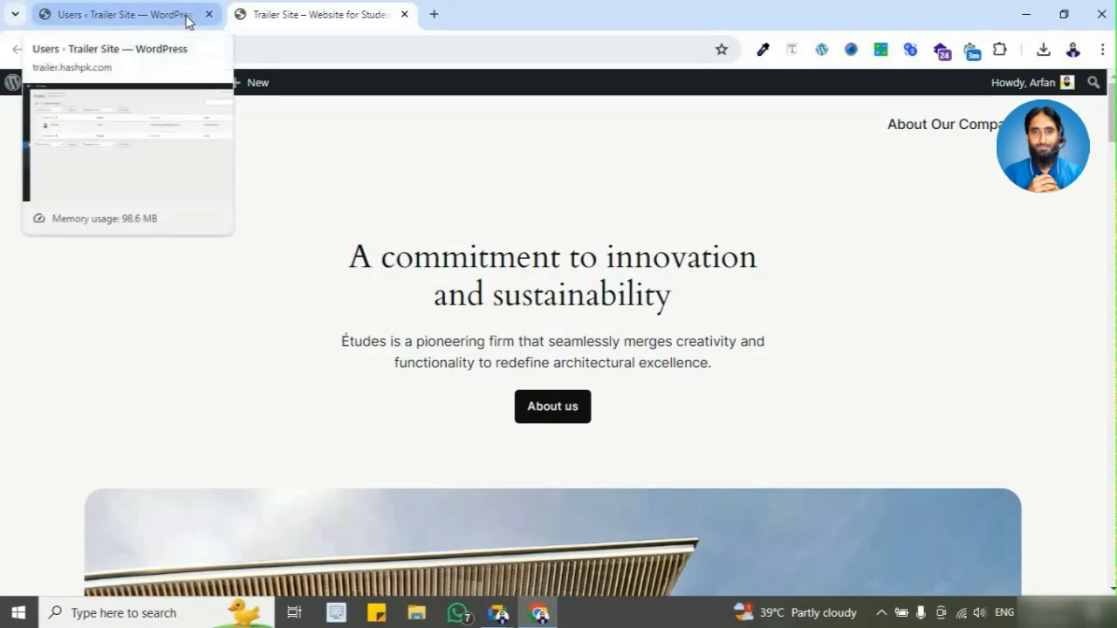
left_click(186, 22)
left_click(343, 23)
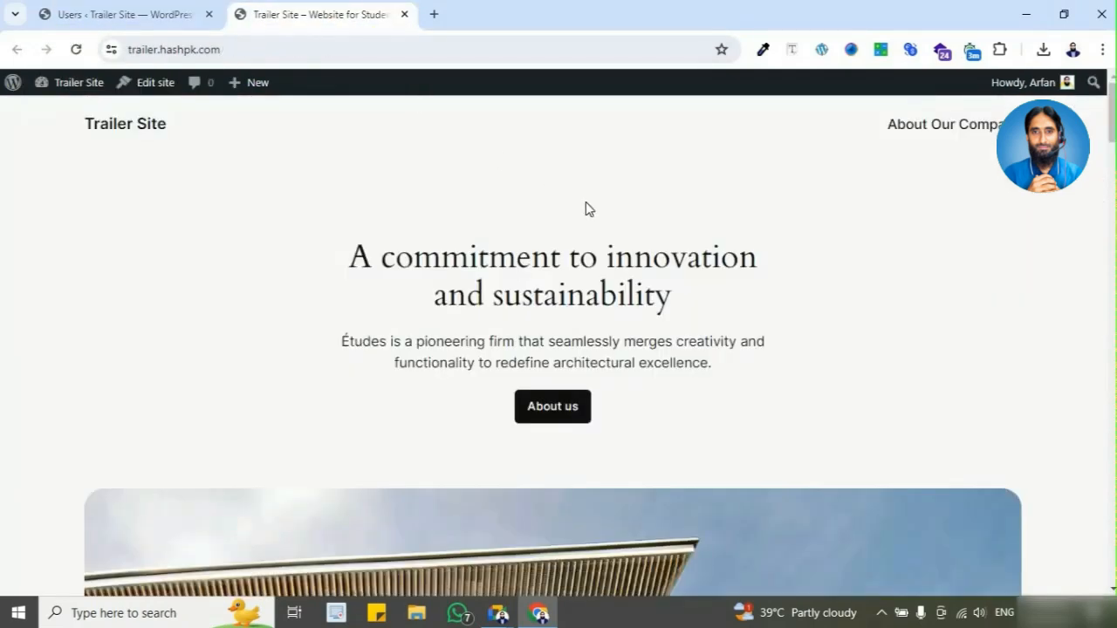
scroll(586, 210, "down", 4)
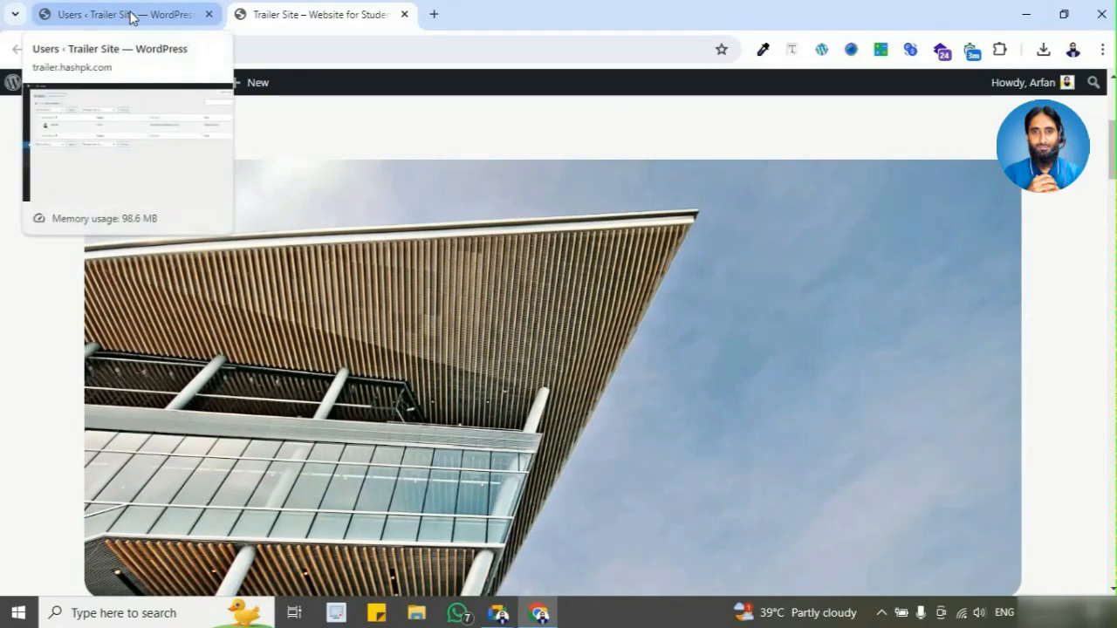
left_click(131, 15)
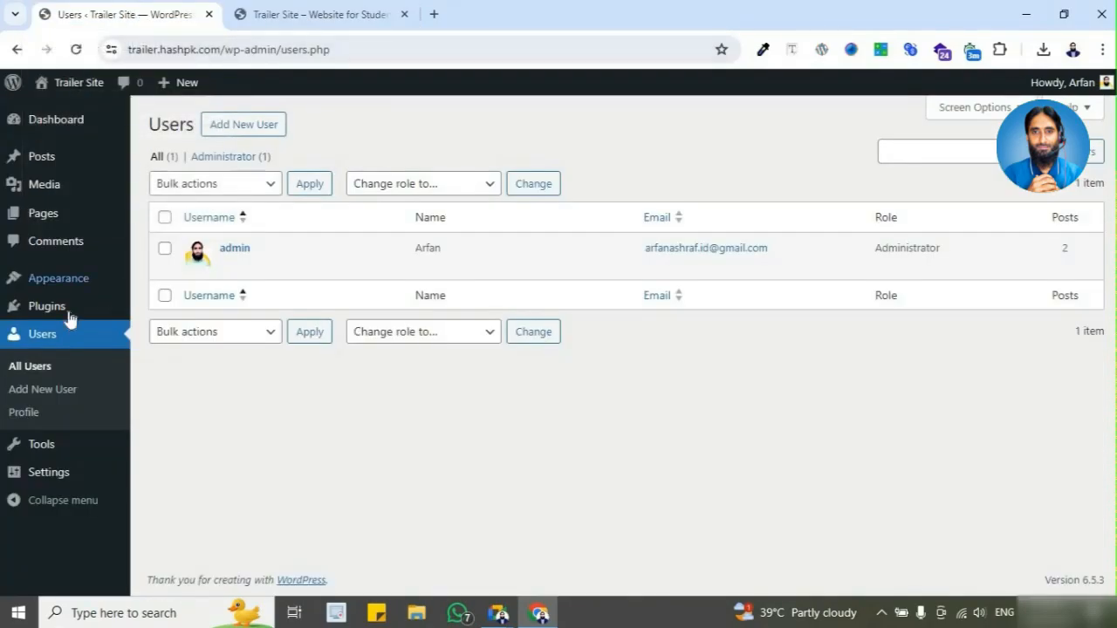
Step: Open the Import page of the site's tools and review the systems available to import from
mouse_move(70, 318)
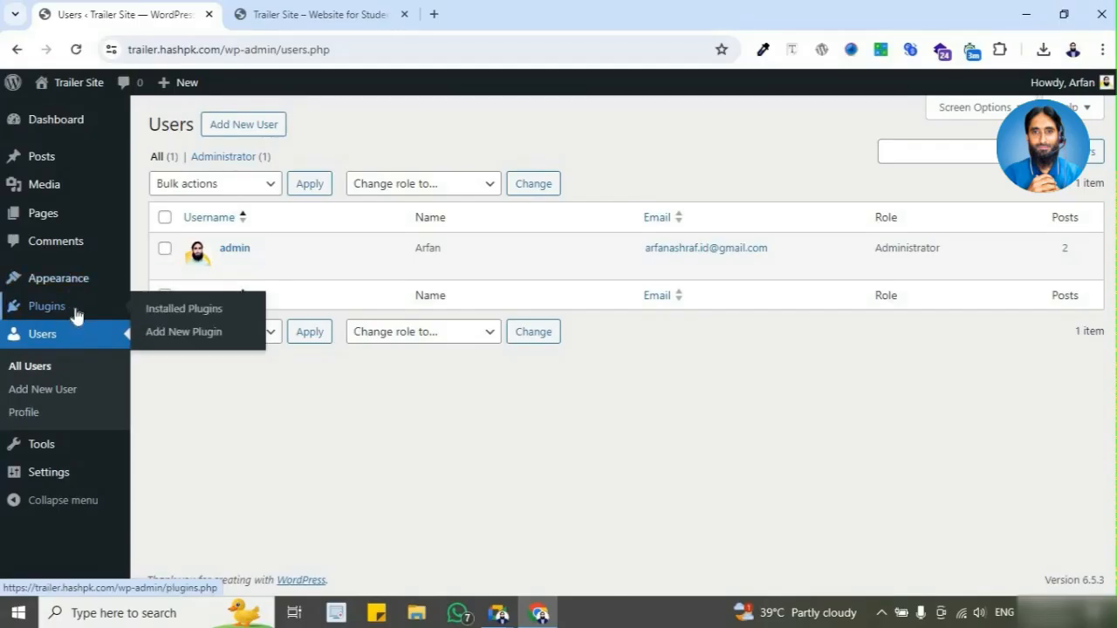
mouse_move(79, 295)
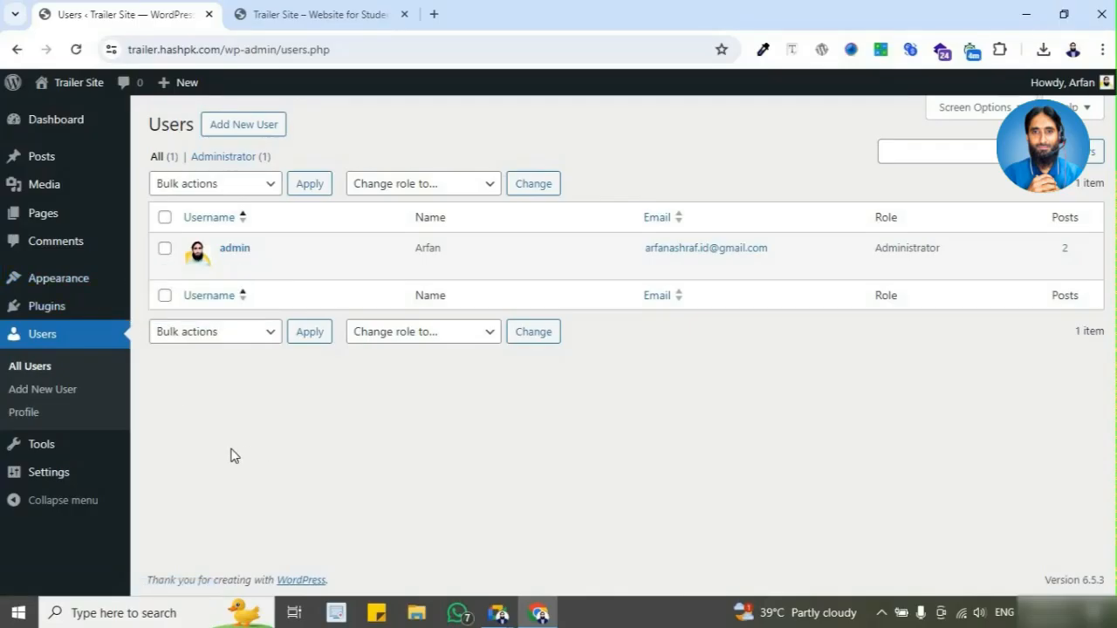
mouse_move(77, 460)
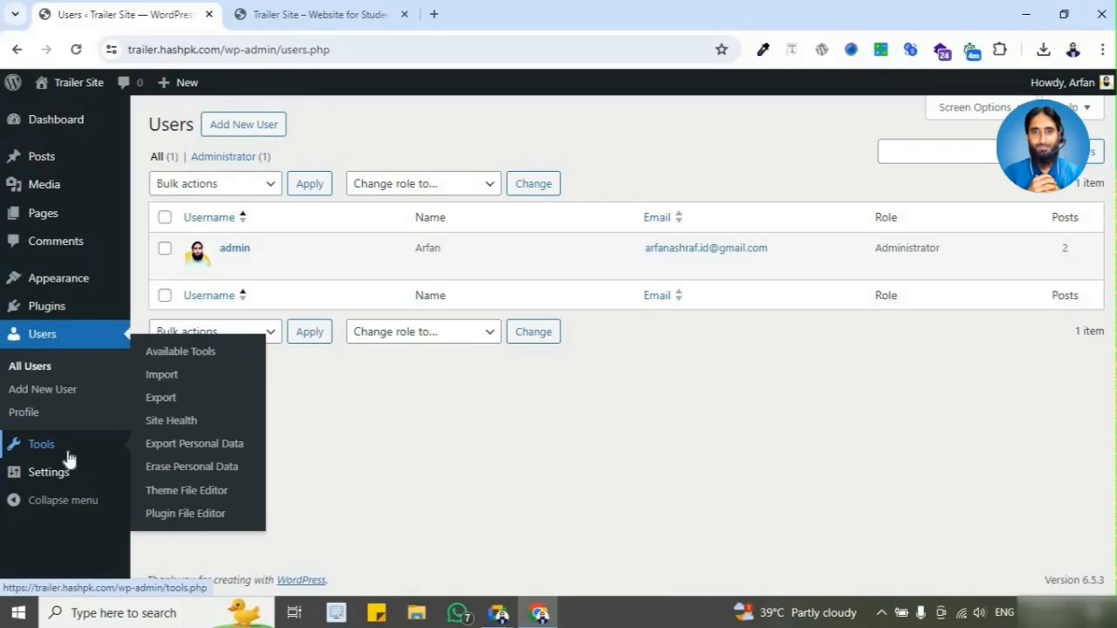
left_click(68, 452)
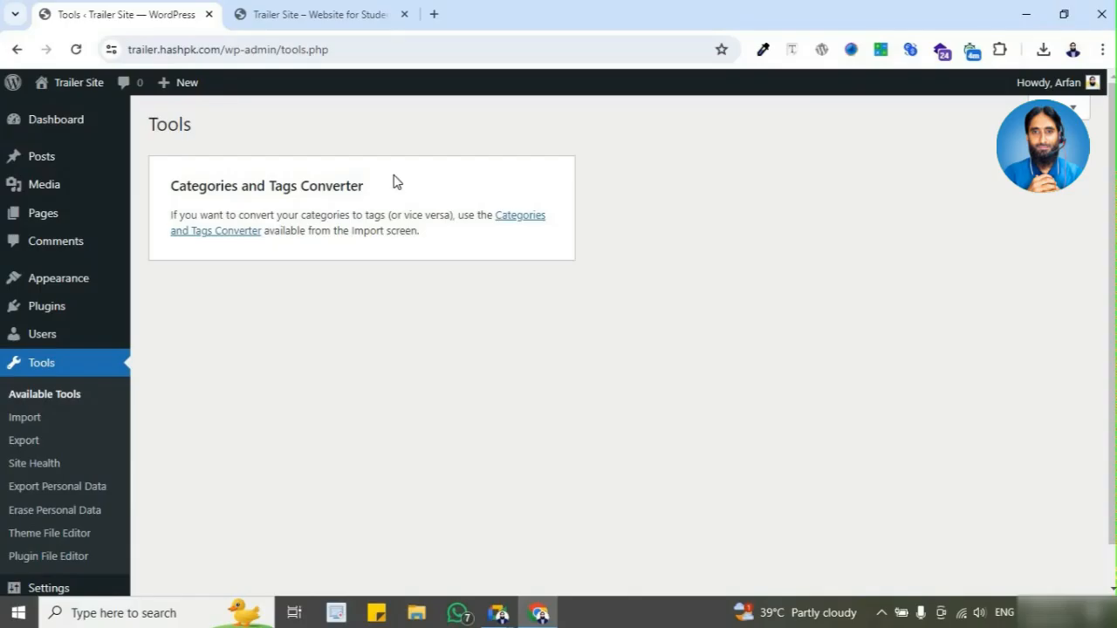
left_click(56, 424)
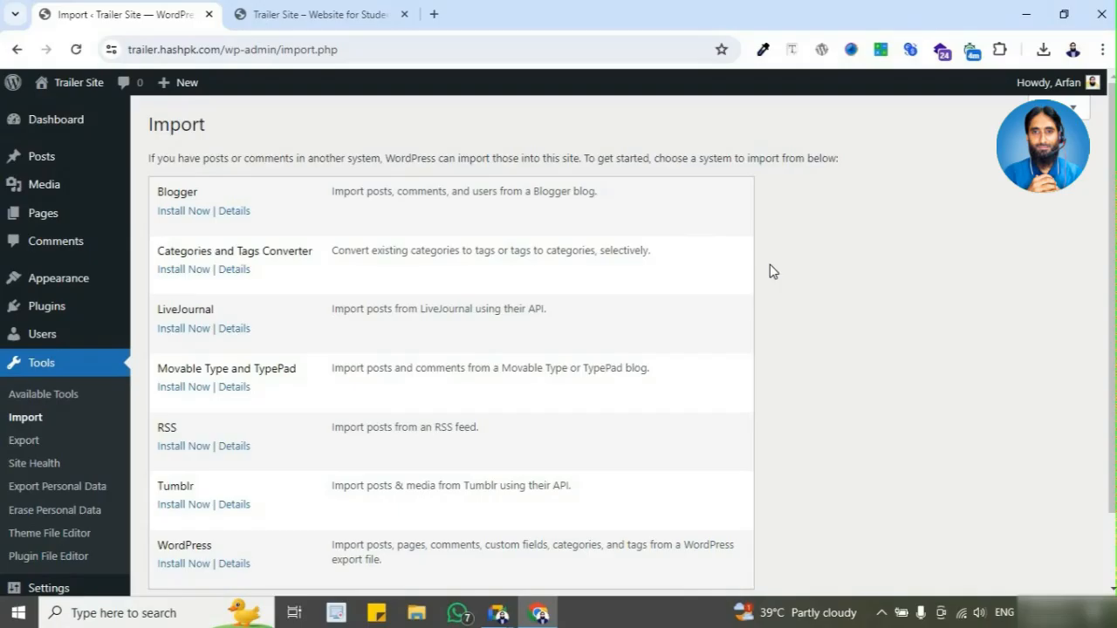
scroll(770, 264, "down", 1)
scroll(770, 264, "up", 1)
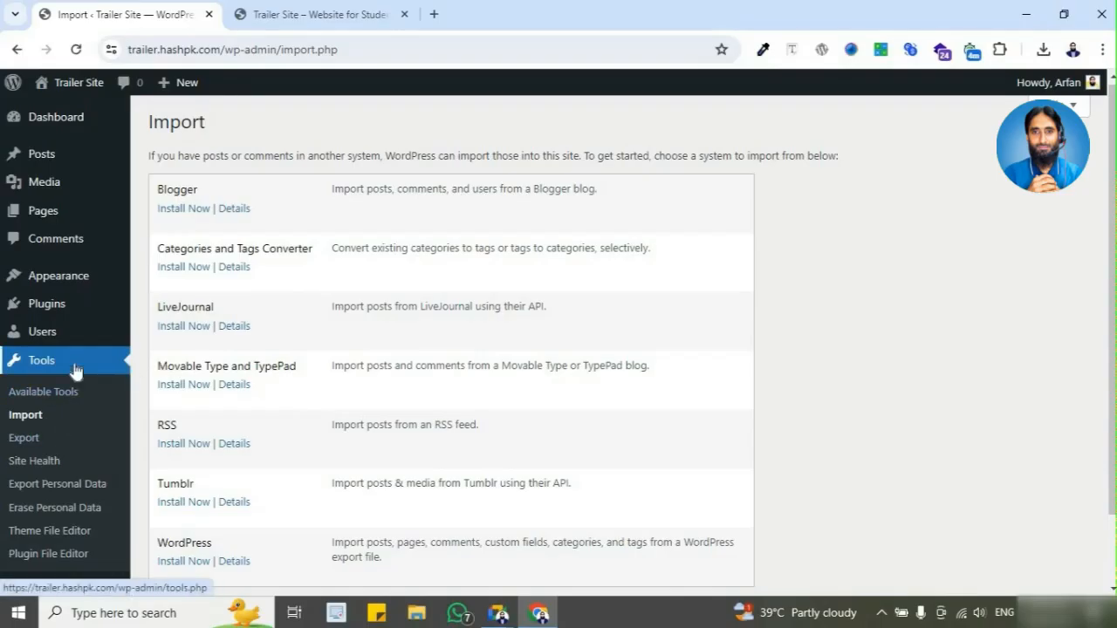
Step: Open the Export page of the site's tools and review the choices of content to export
scroll(74, 371, "down", 2)
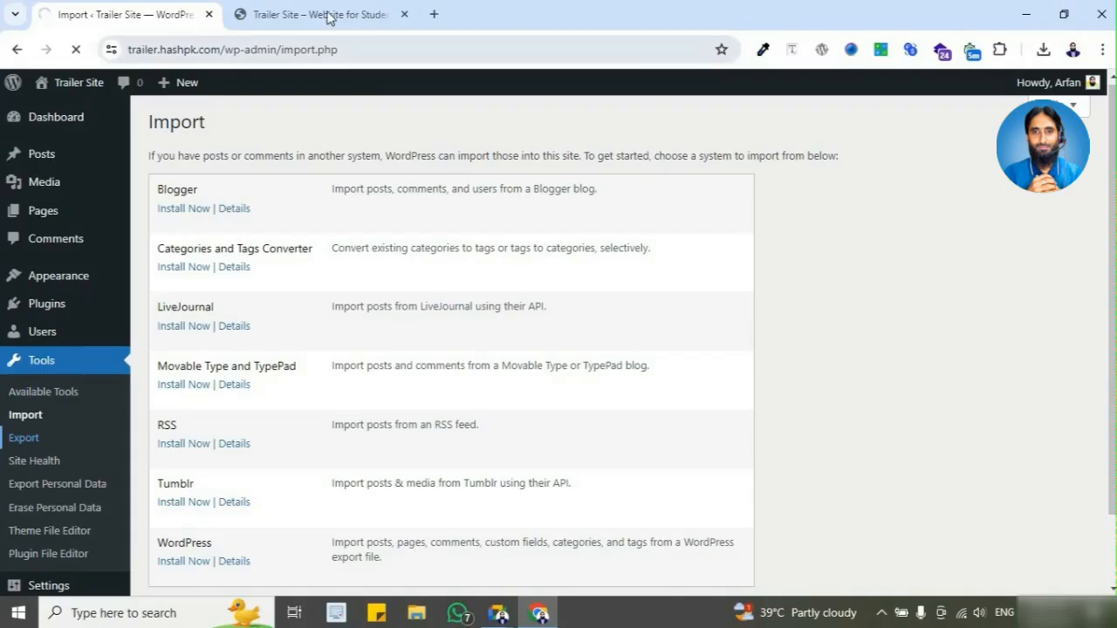
left_click(301, 15)
left_click(96, 15)
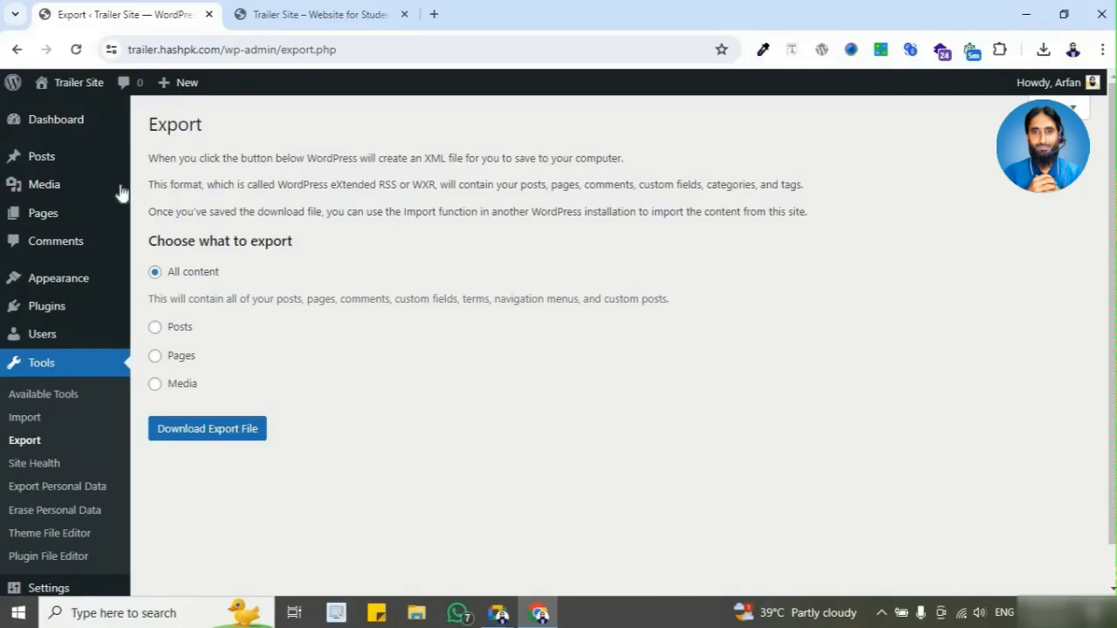
mouse_move(90, 157)
scroll(174, 367, "down", 1)
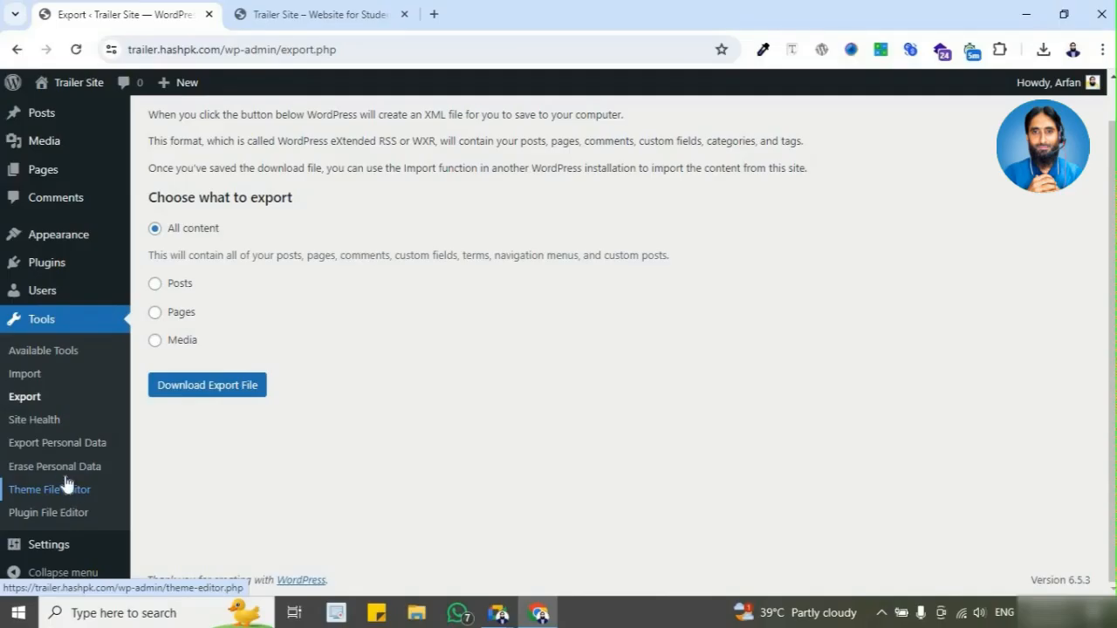
Step: Open the Site Health info and expand its Server details
left_click(56, 423)
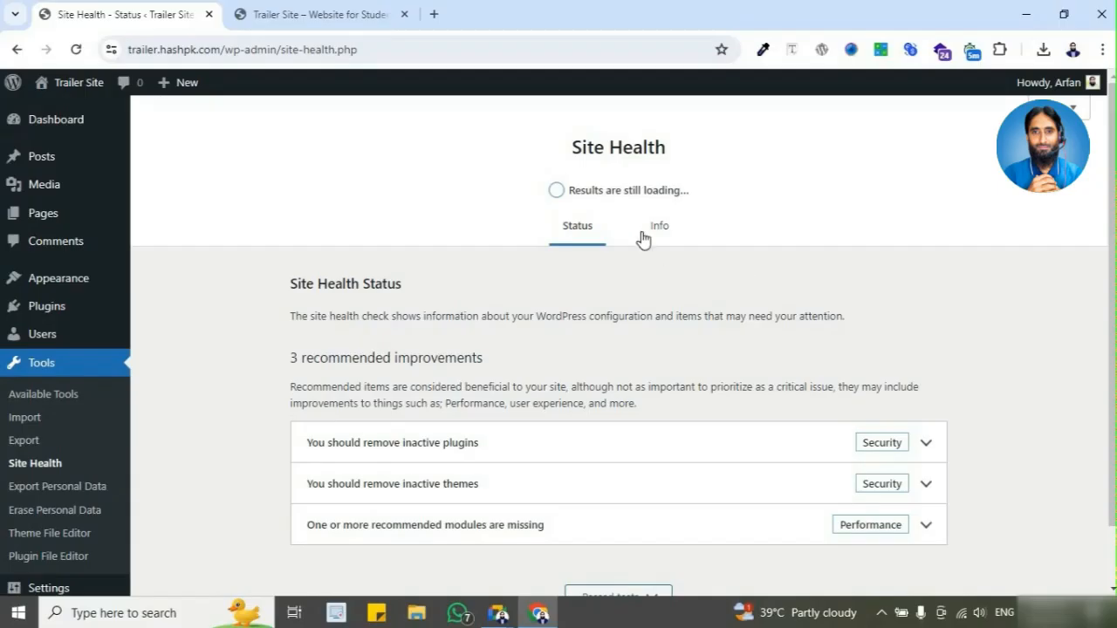
left_click(660, 229)
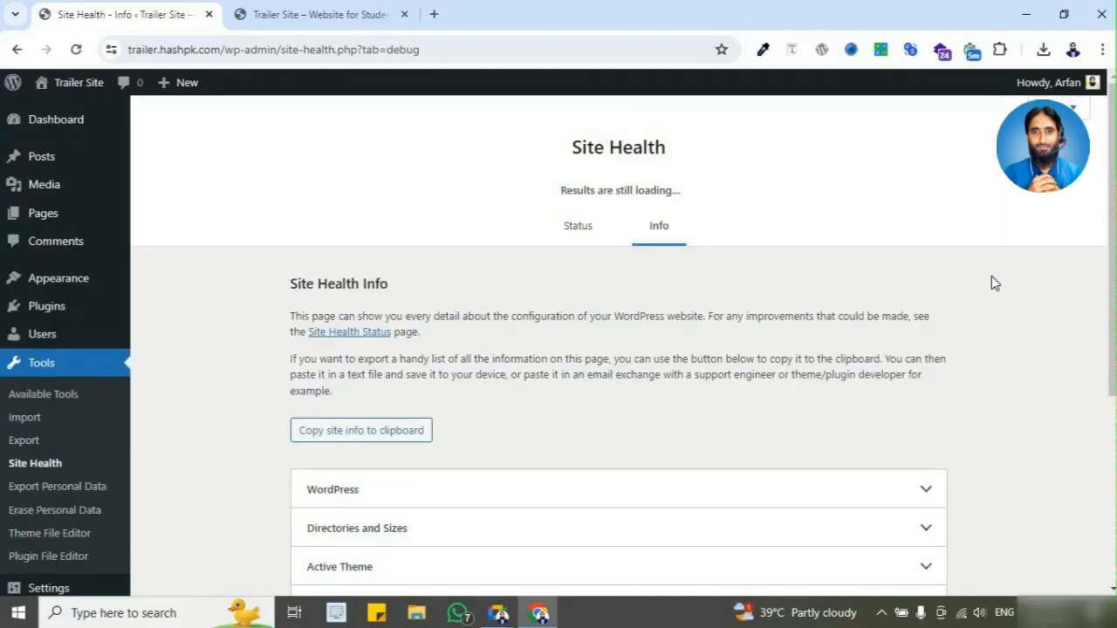
scroll(992, 279, "down", 5)
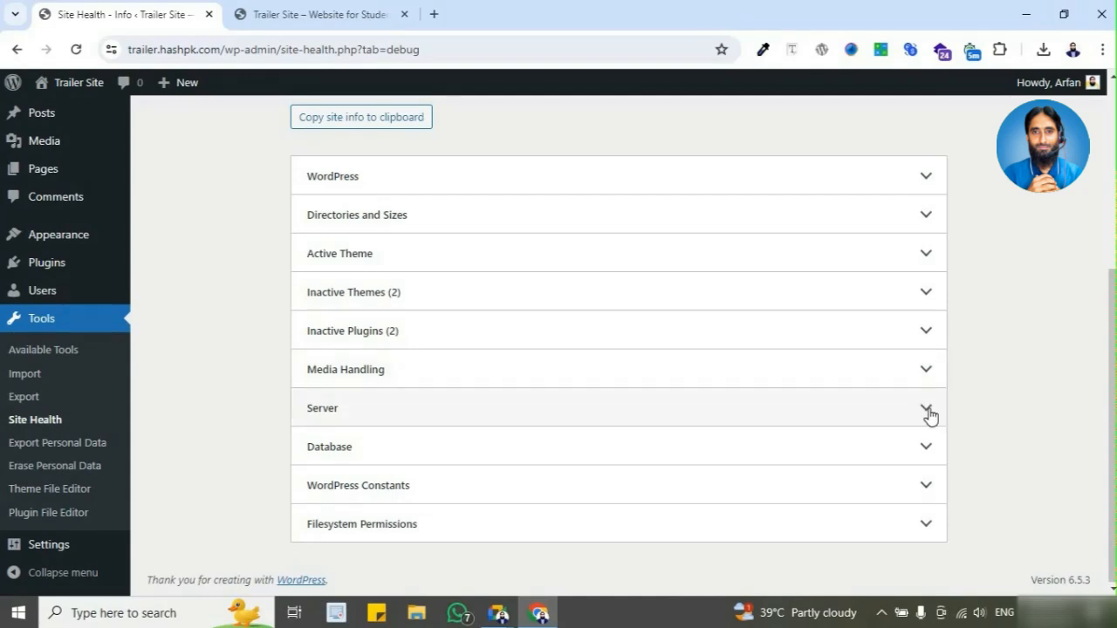
left_click(928, 409)
scroll(913, 282, "down", 3)
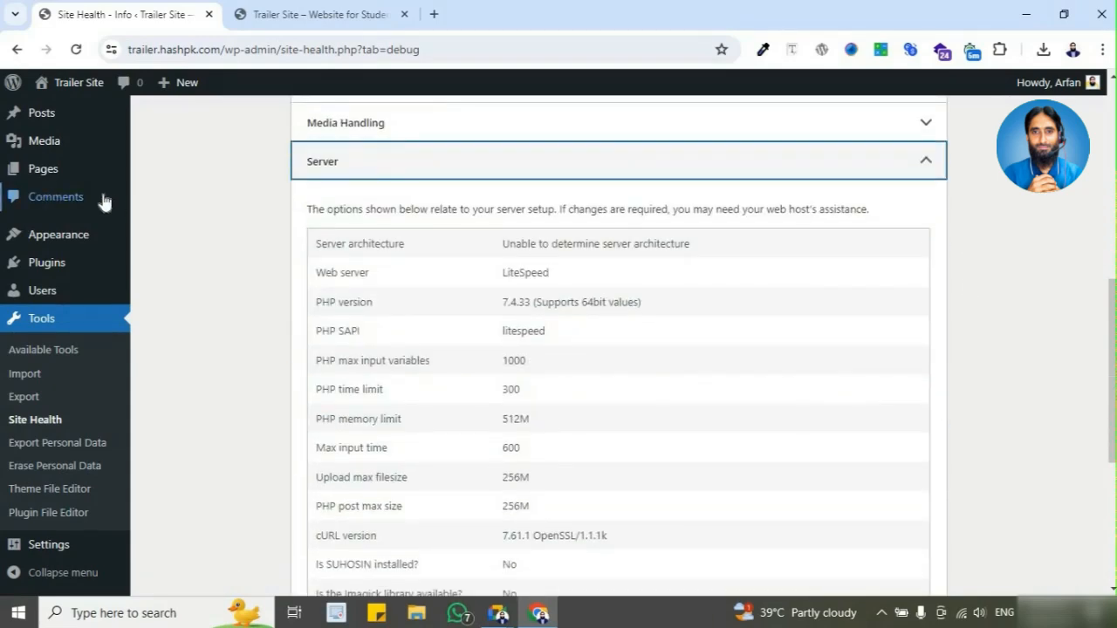
Step: Examine the server details in Site Health, highlighting the PHP version number and reading through the remaining entries
scroll(569, 322, "down", 3)
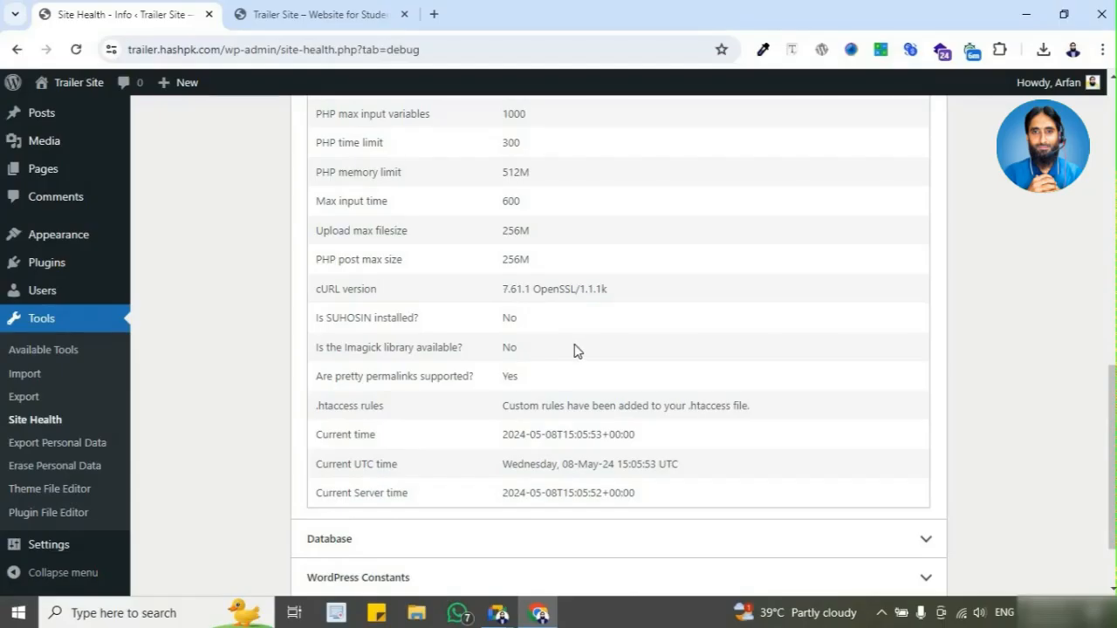
scroll(629, 352, "up", 2)
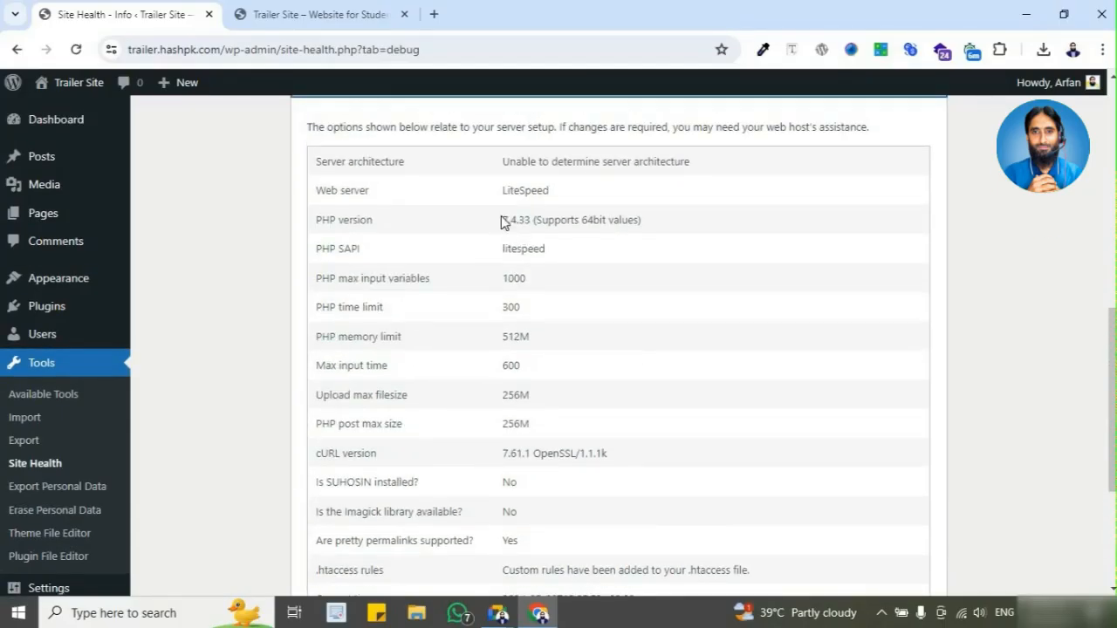
left_click_drag(503, 220, 523, 220)
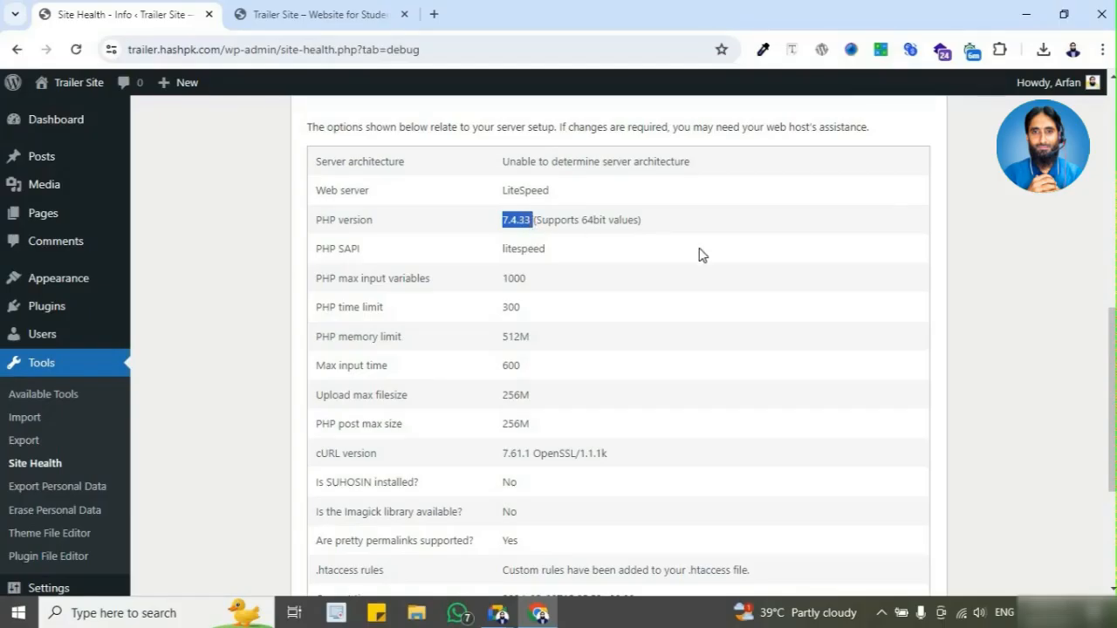
left_click(951, 287)
scroll(955, 297, "up", 2)
scroll(960, 299, "down", 2)
scroll(960, 299, "down", 2)
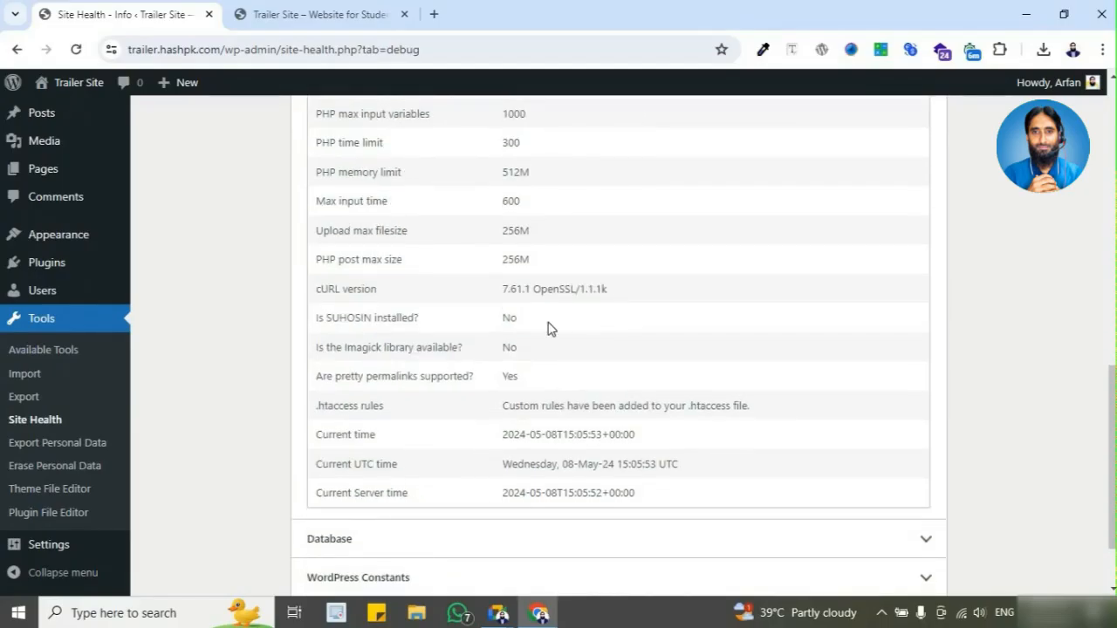
scroll(548, 432, "down", 2)
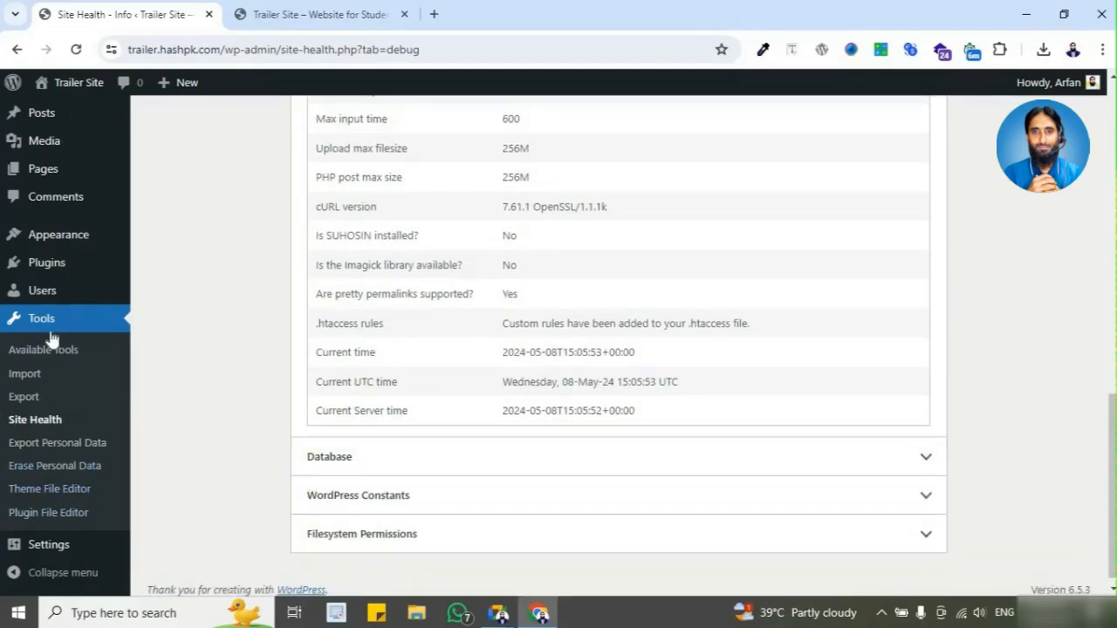
Step: Open the General settings of the site and review its Site Title and Tagline
mouse_move(78, 555)
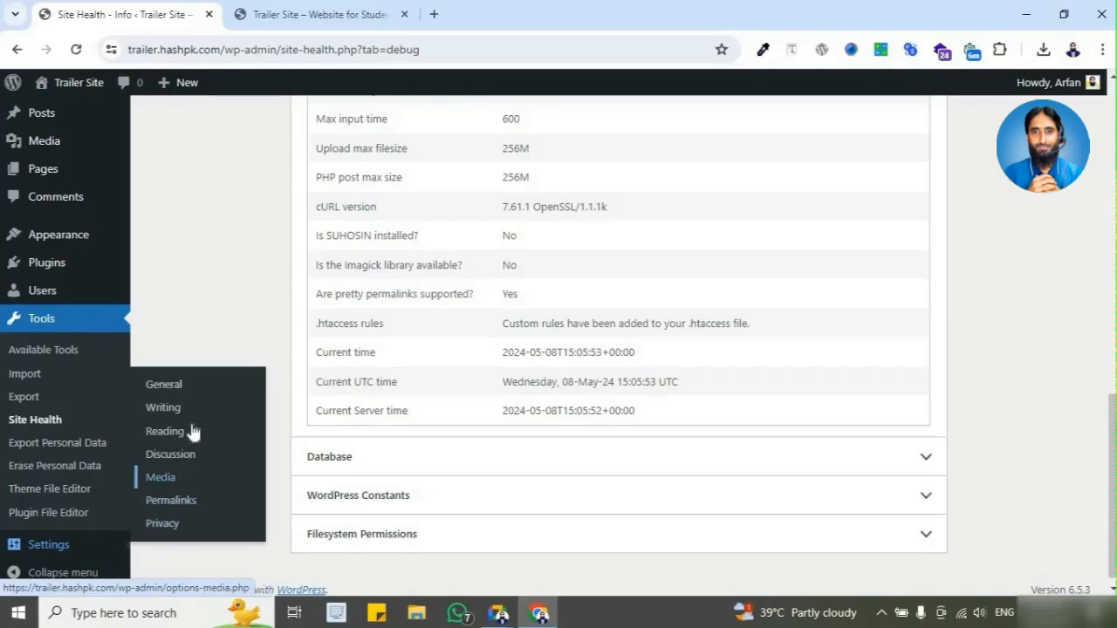
mouse_move(94, 244)
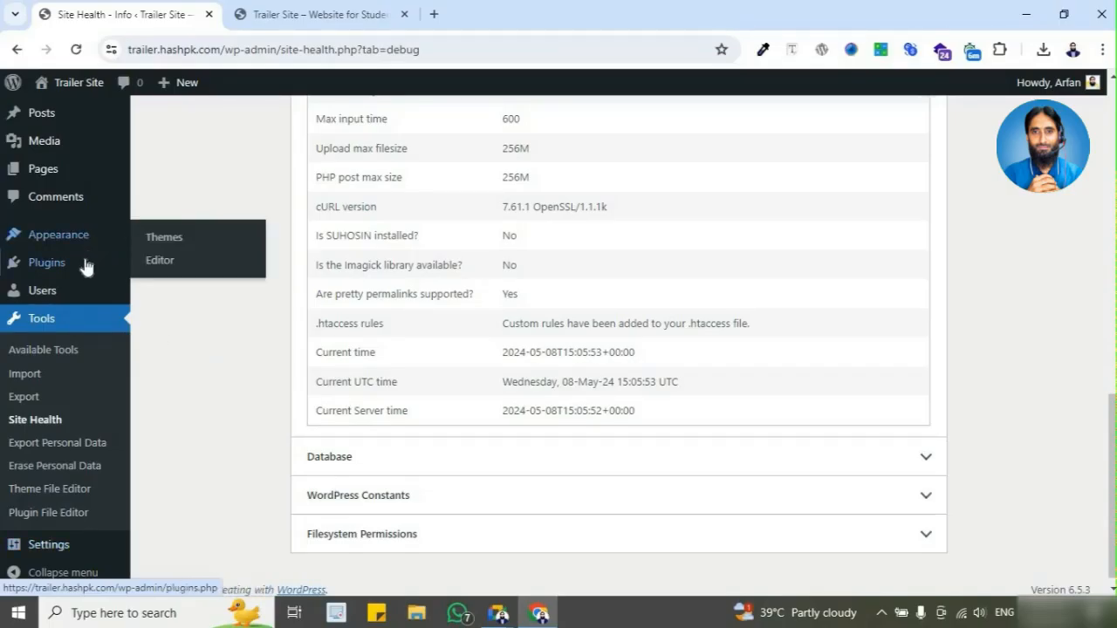
mouse_move(27, 546)
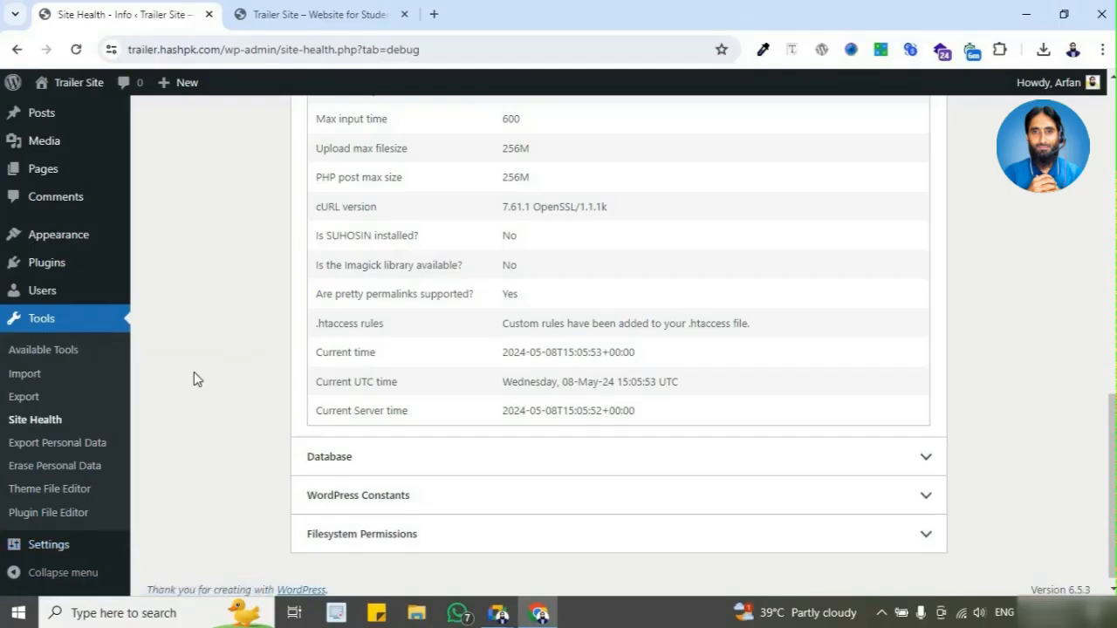
left_click(203, 388)
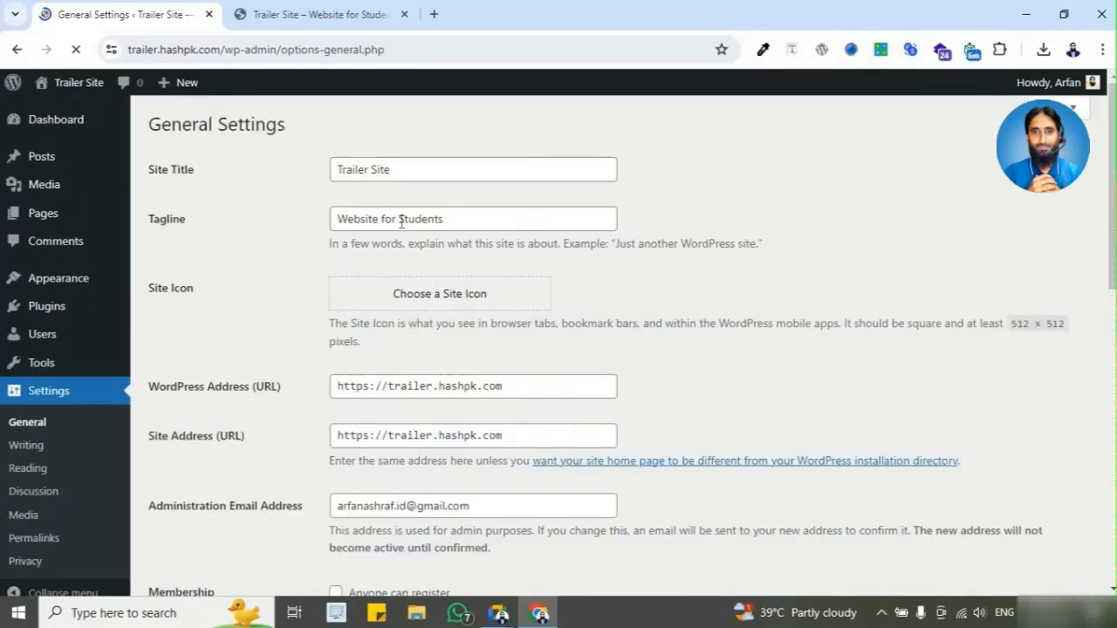
left_click(393, 171)
left_click(423, 226)
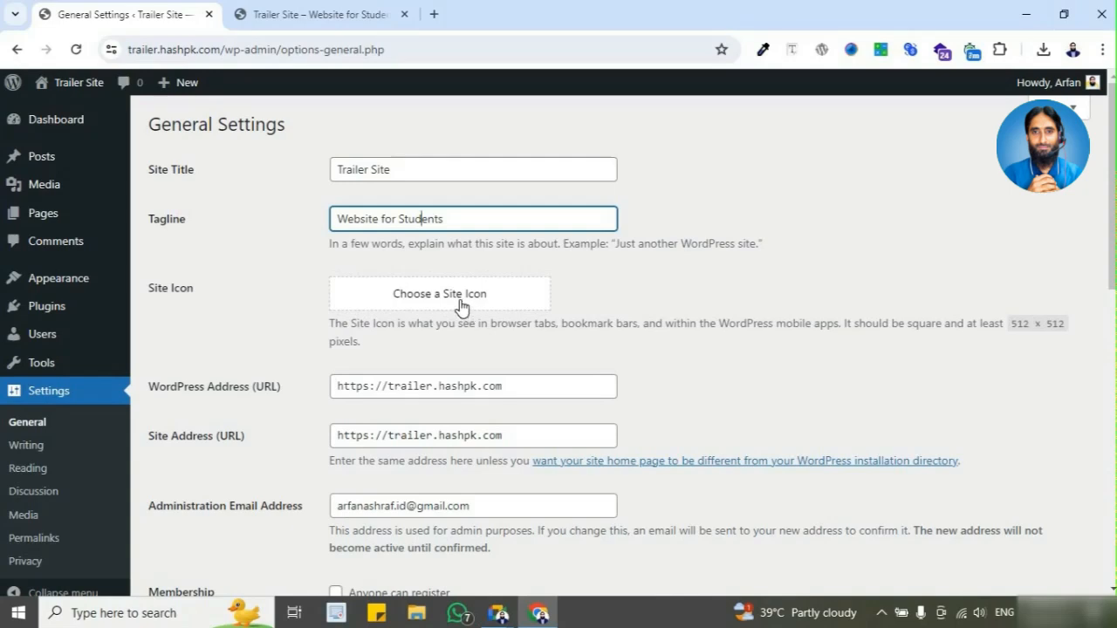
Step: View the live Trailer Site header and open demo.hashpk.com in a new browser tab to compare its logo
left_click(335, 16)
scroll(307, 312, "up", 4)
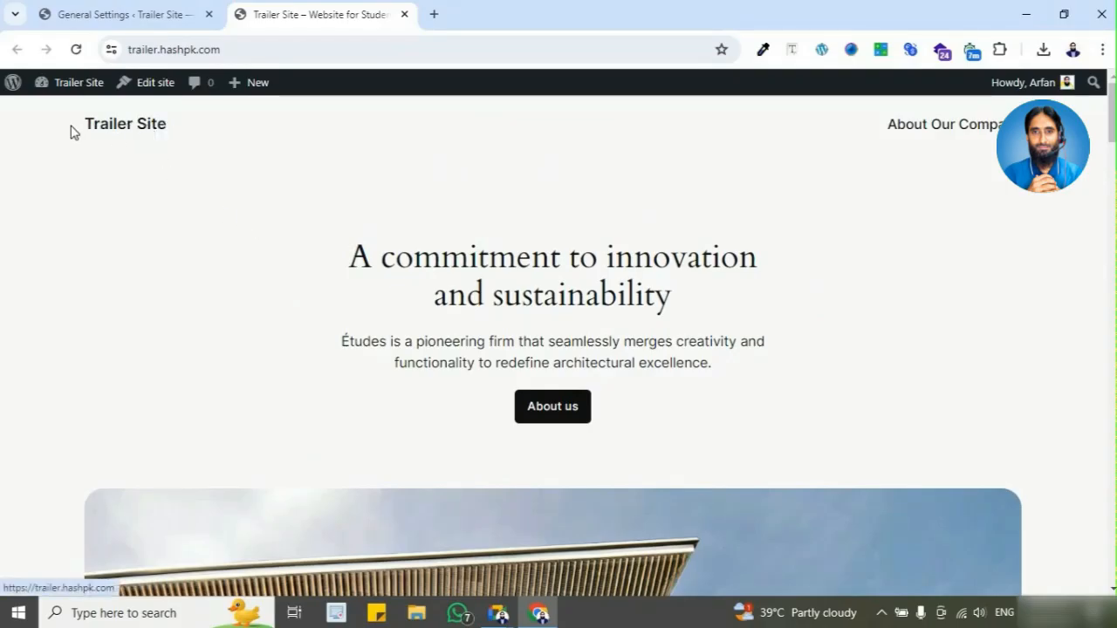
left_click(434, 14)
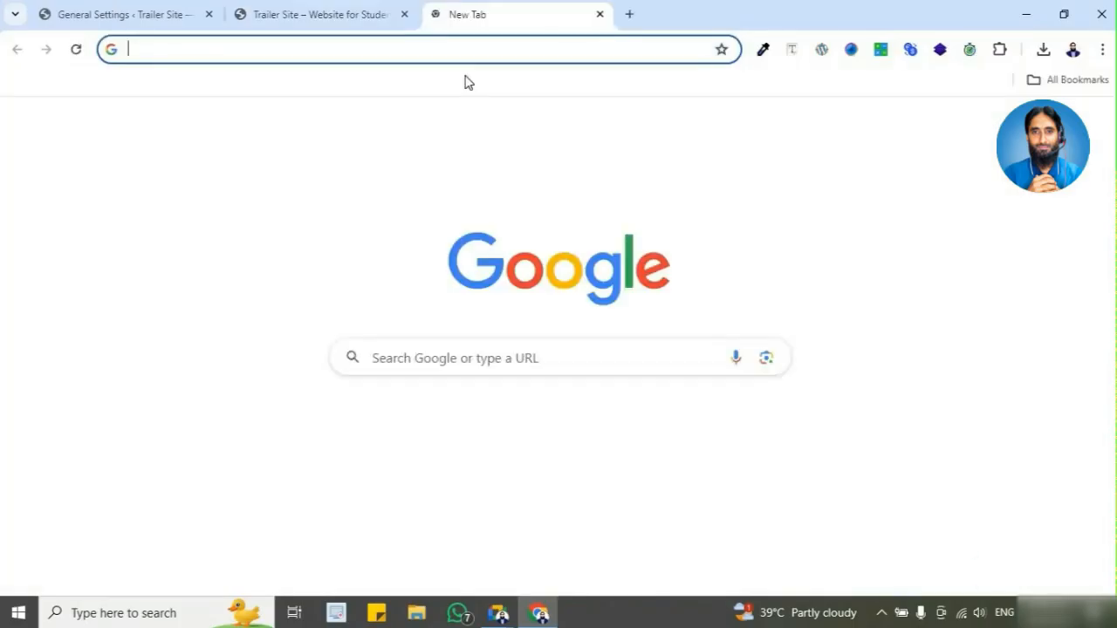
type("de")
key("Return")
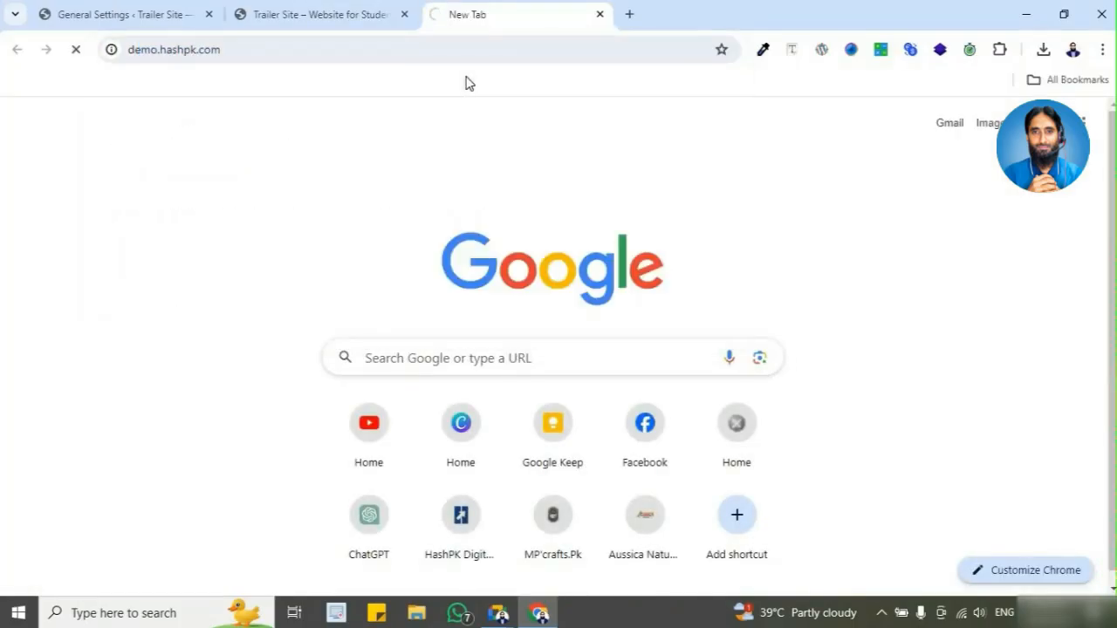
left_click(387, 19)
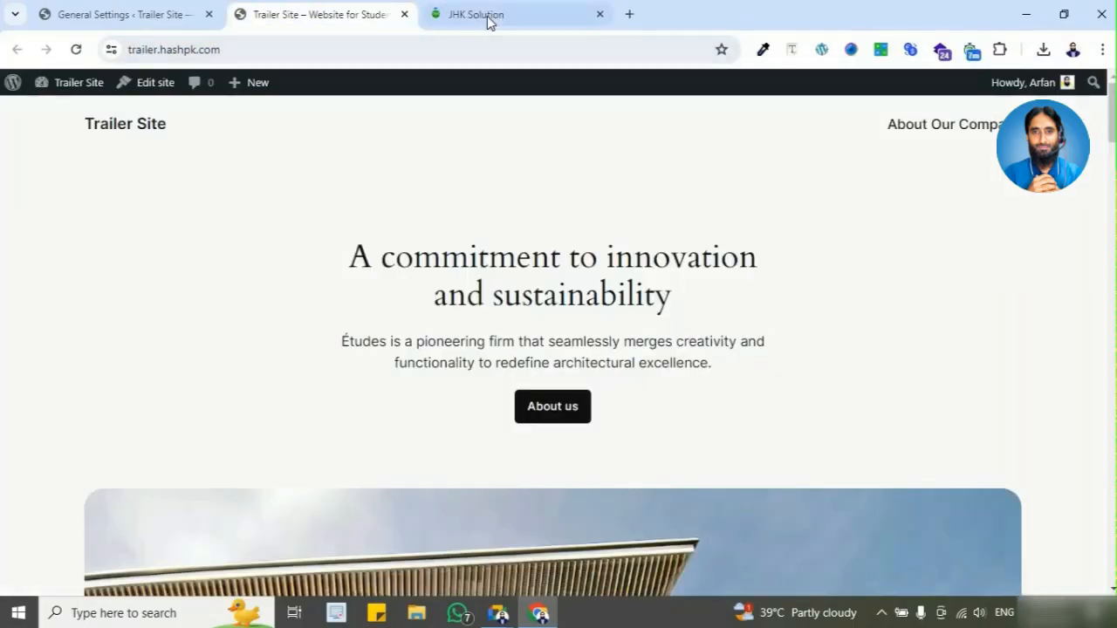
left_click(488, 21)
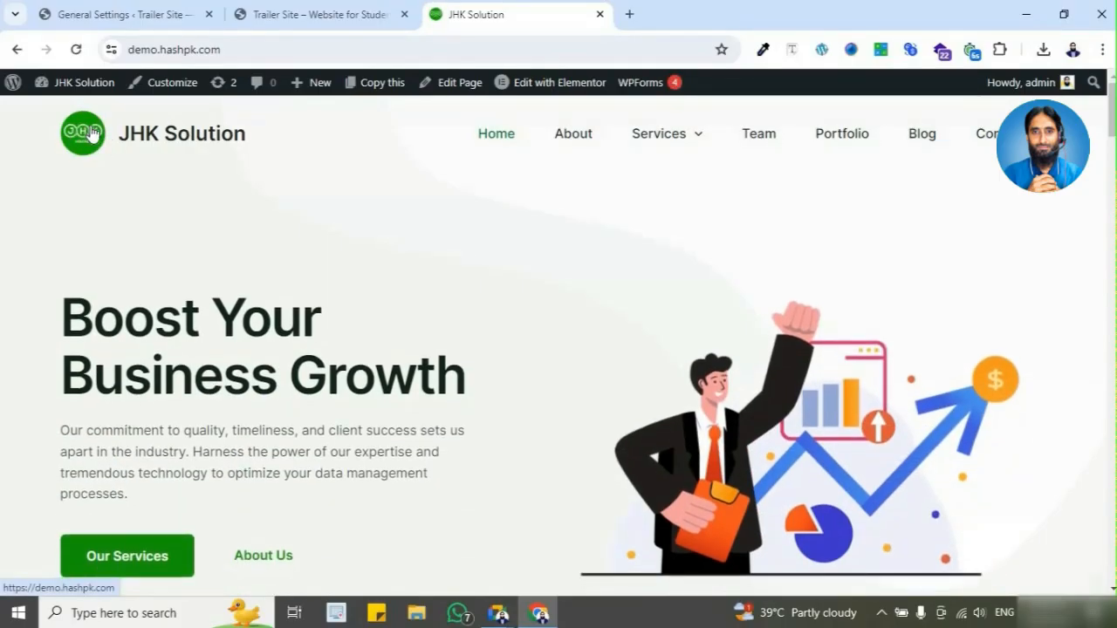
Step: Open florins-drycleaners.co.uk in another browser tab as a second example of a site with a logo
left_click(630, 16)
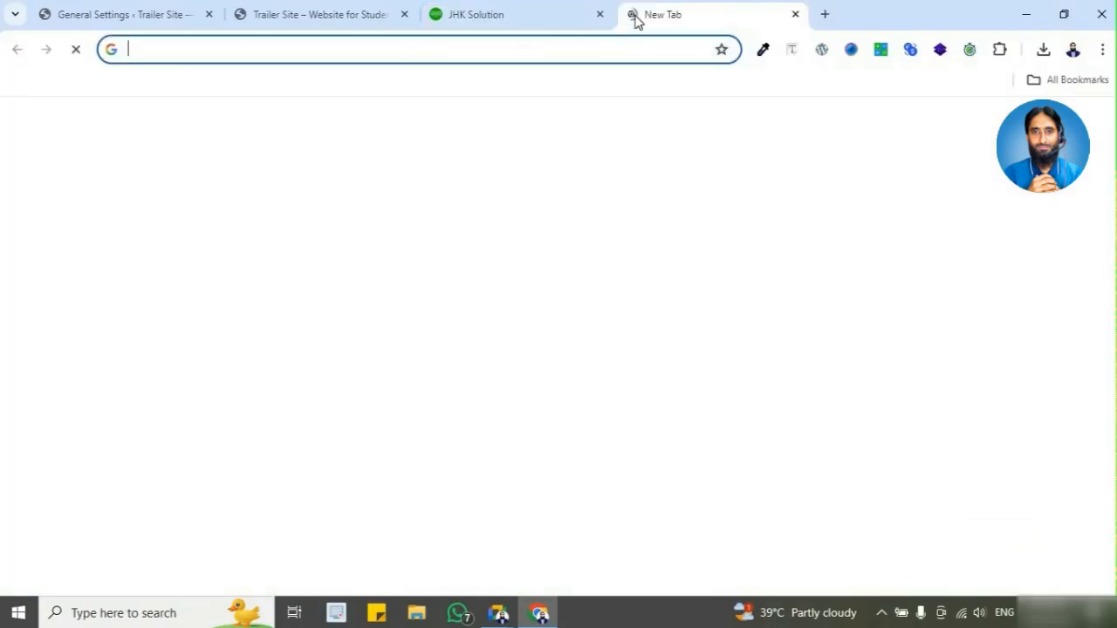
type("flo")
key("Return")
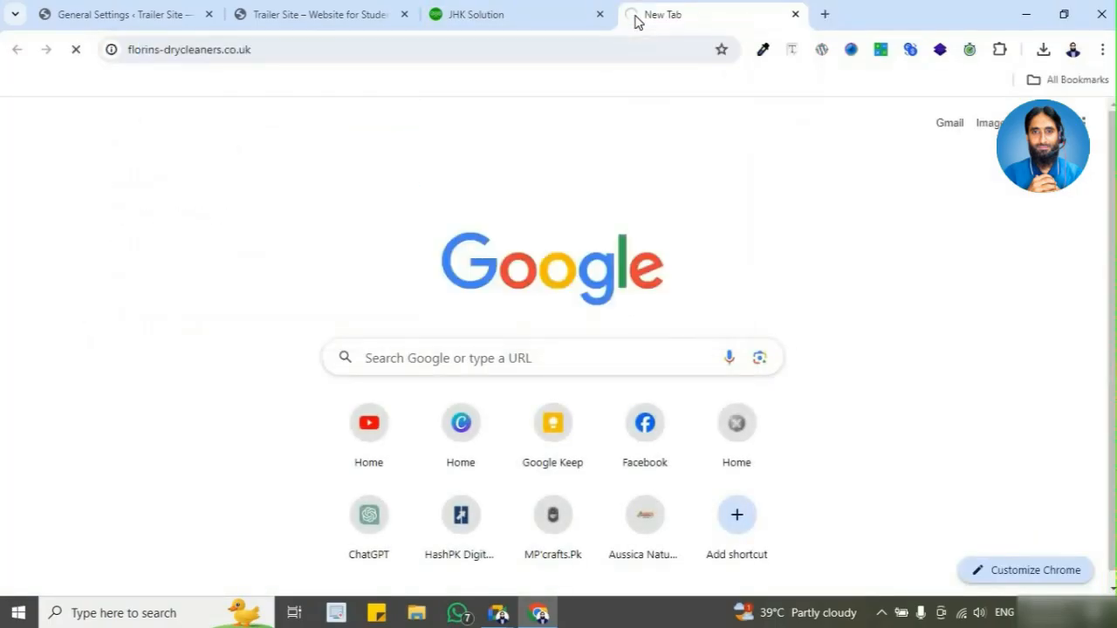
left_click(578, 15)
left_click(700, 29)
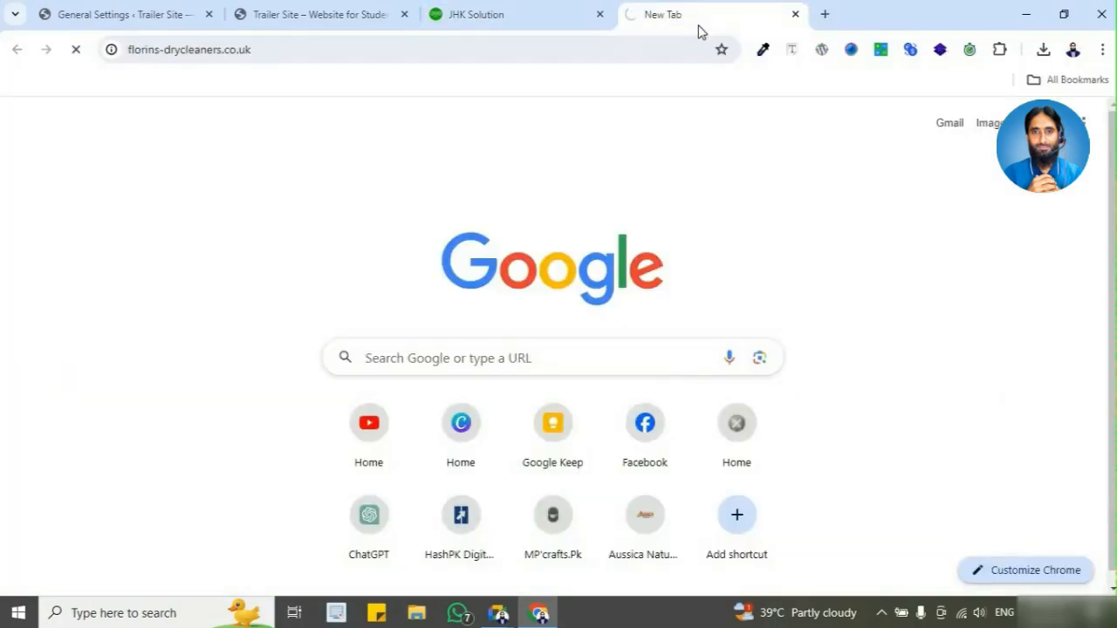
left_click(564, 15)
left_click(741, 29)
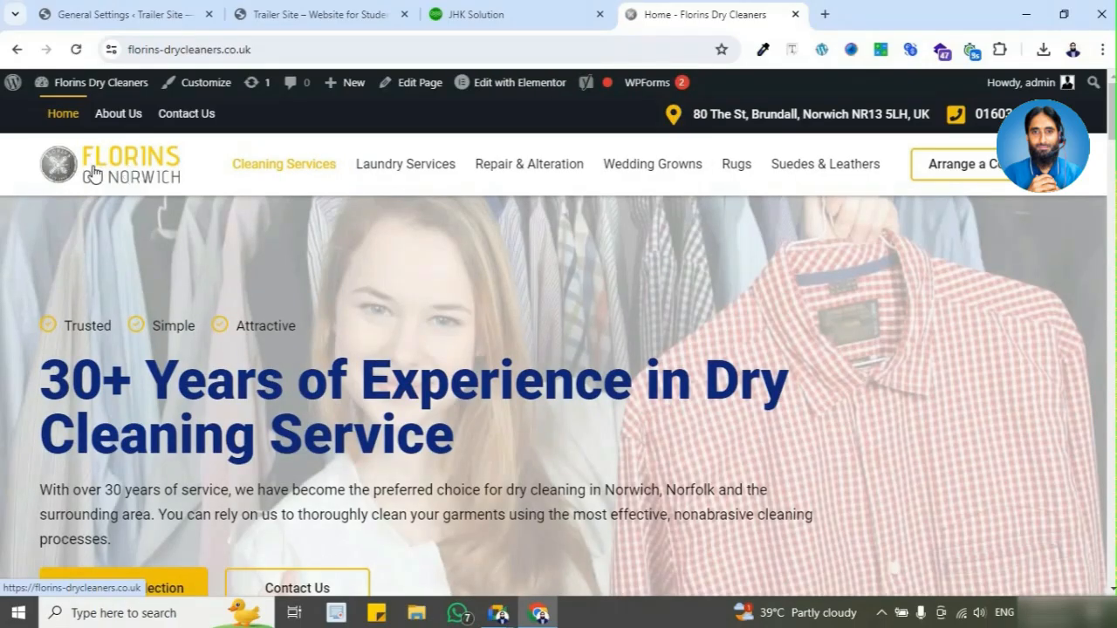
Step: Compare the context options of the Florins logo image with those of the JHK Solution title text
right_click(102, 166)
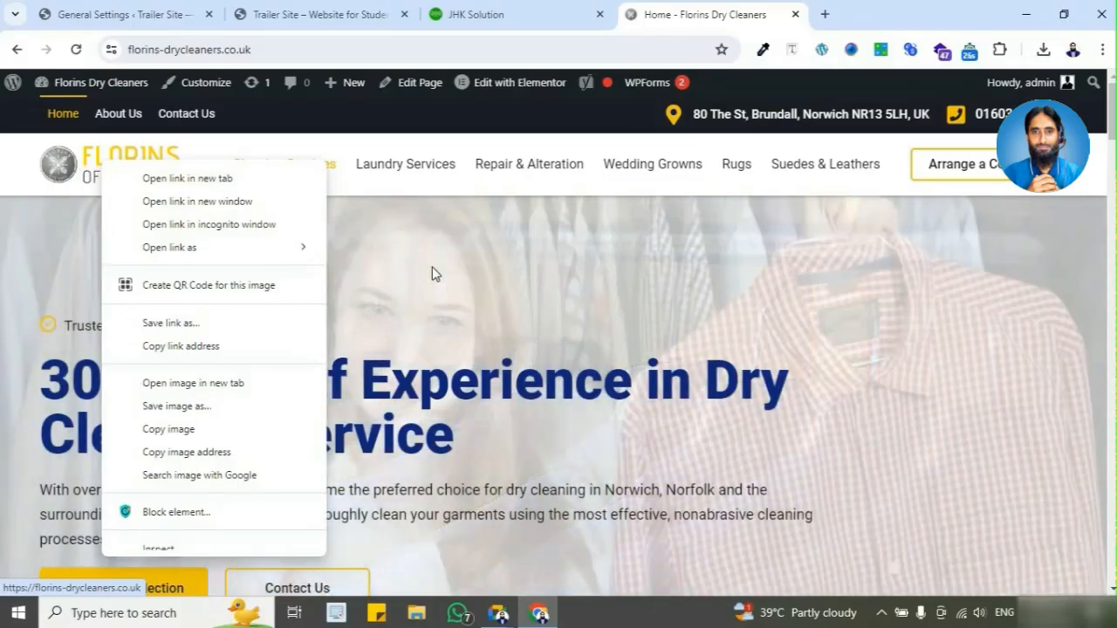
left_click(432, 268)
left_click(485, 22)
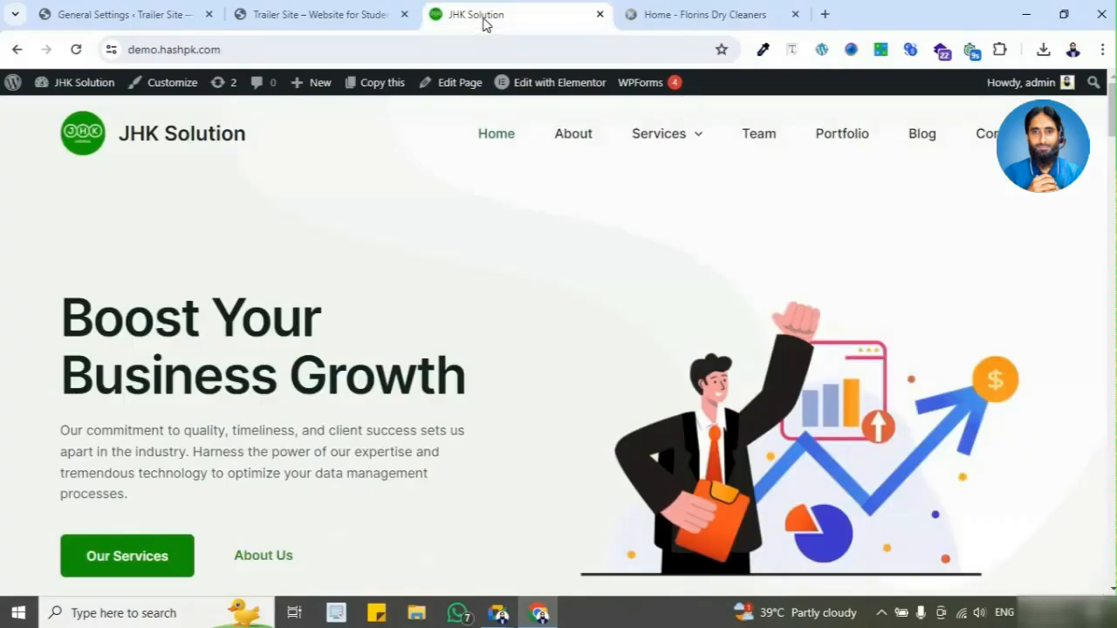
right_click(160, 140)
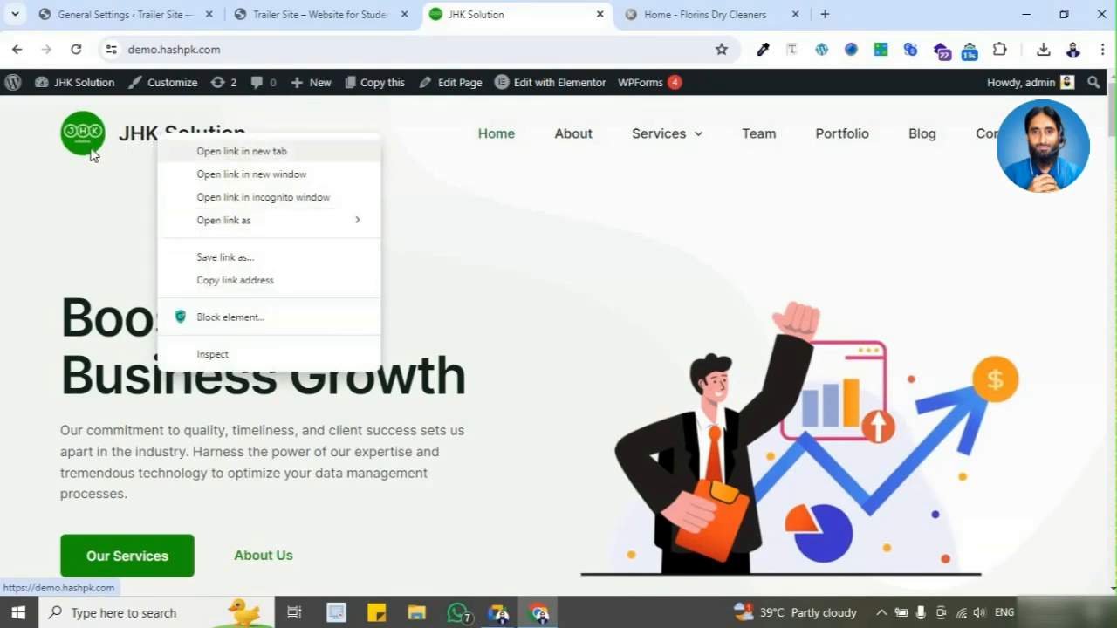
left_click(110, 216)
right_click(163, 139)
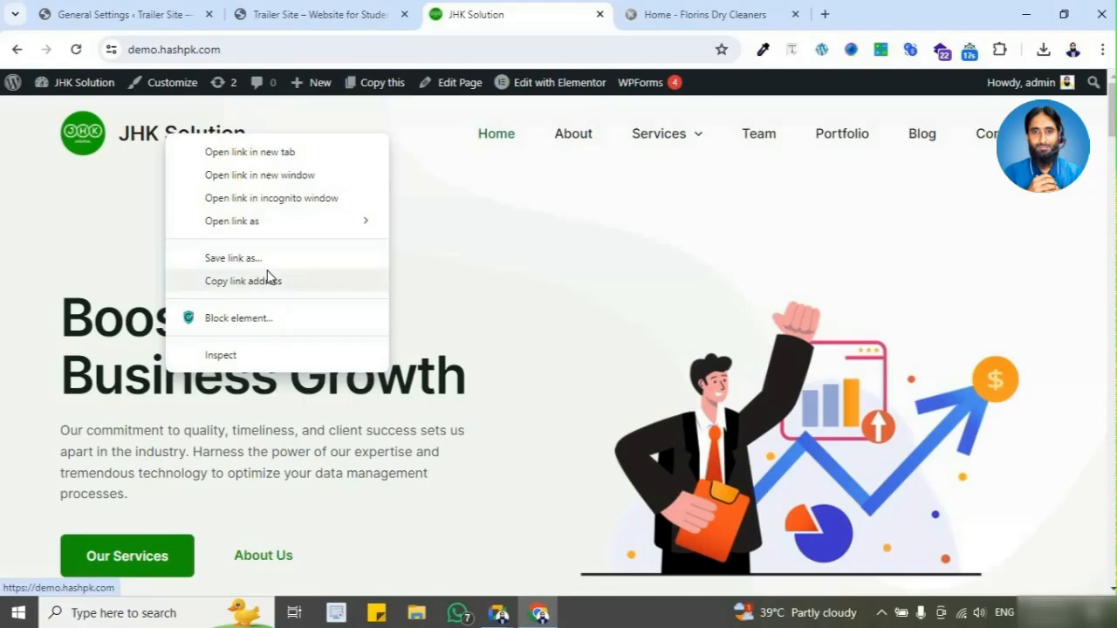
left_click(133, 211)
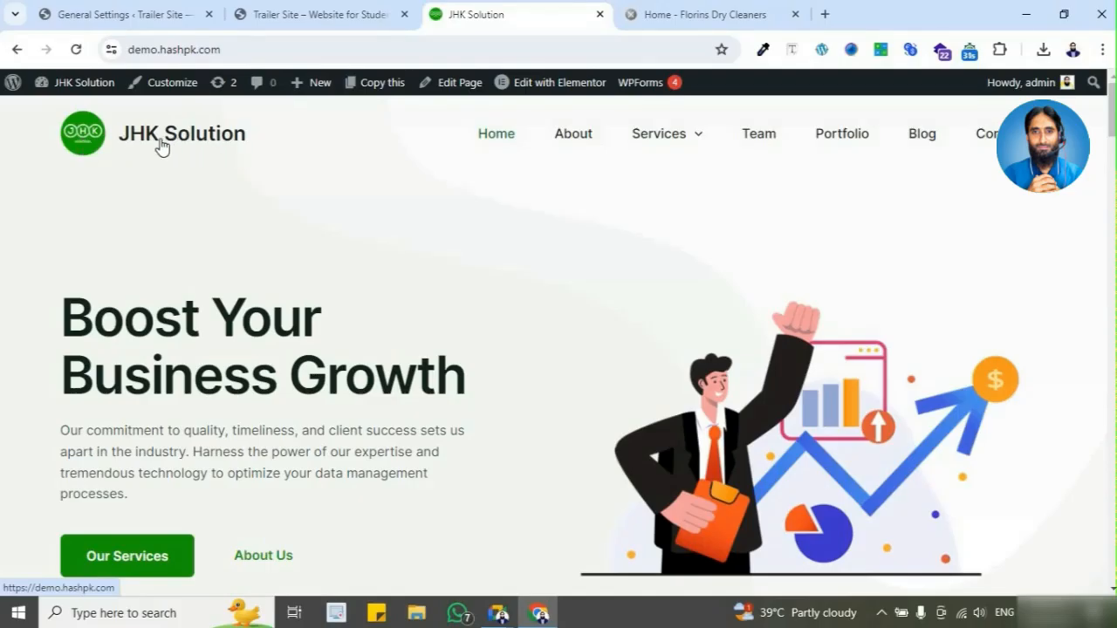
Step: Save the JHK Solution logo image to the Desktop as a PNG and check the saved file there
right_click(81, 138)
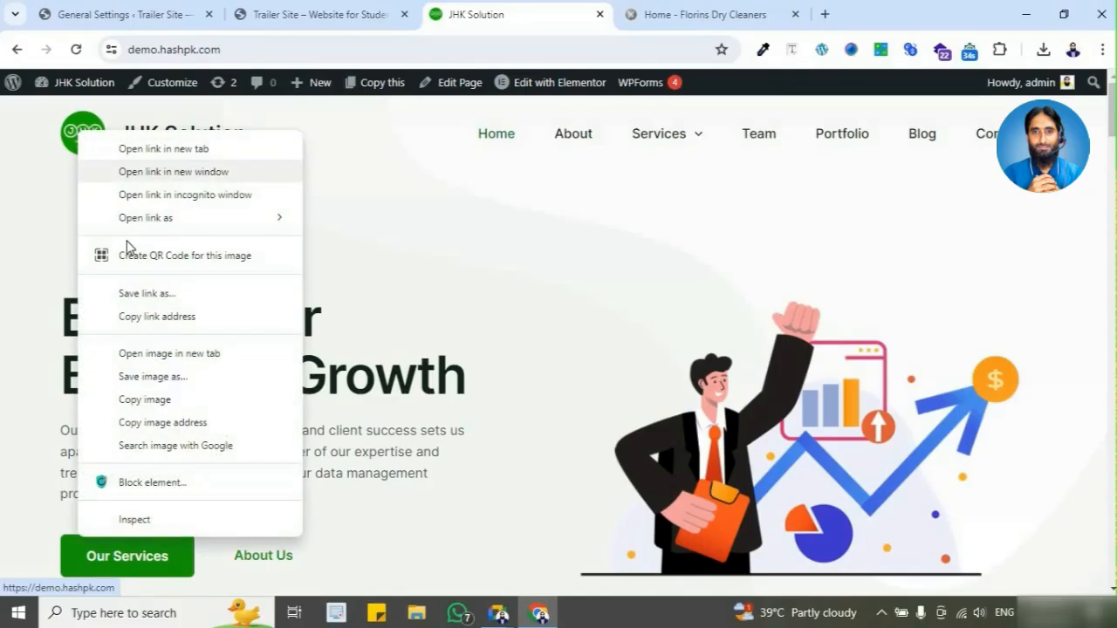
left_click(212, 377)
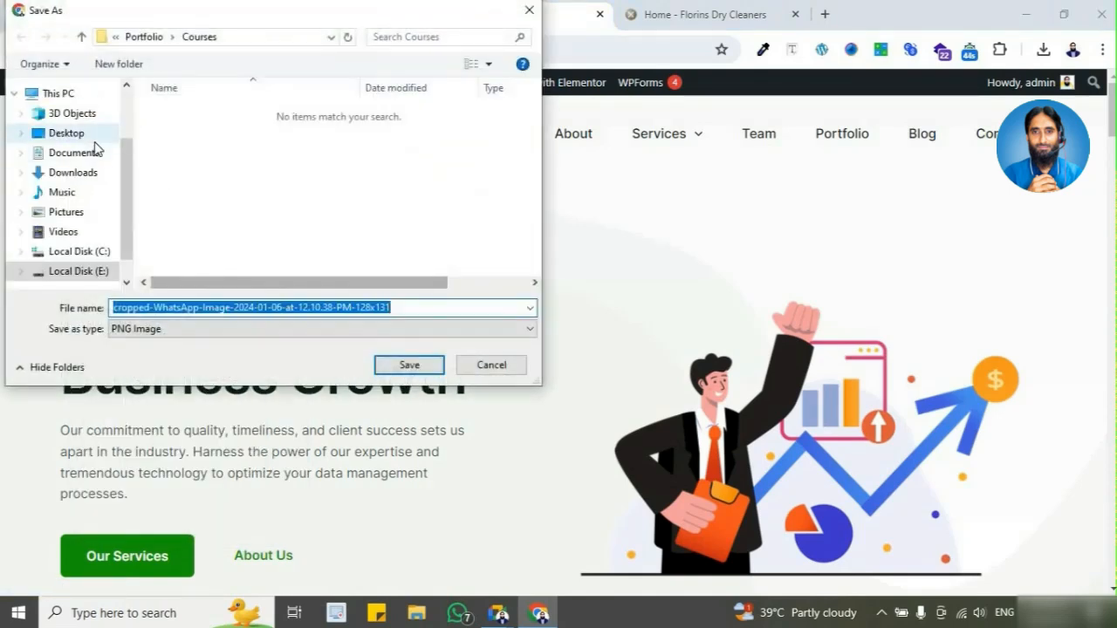
left_click(95, 138)
left_click(404, 365)
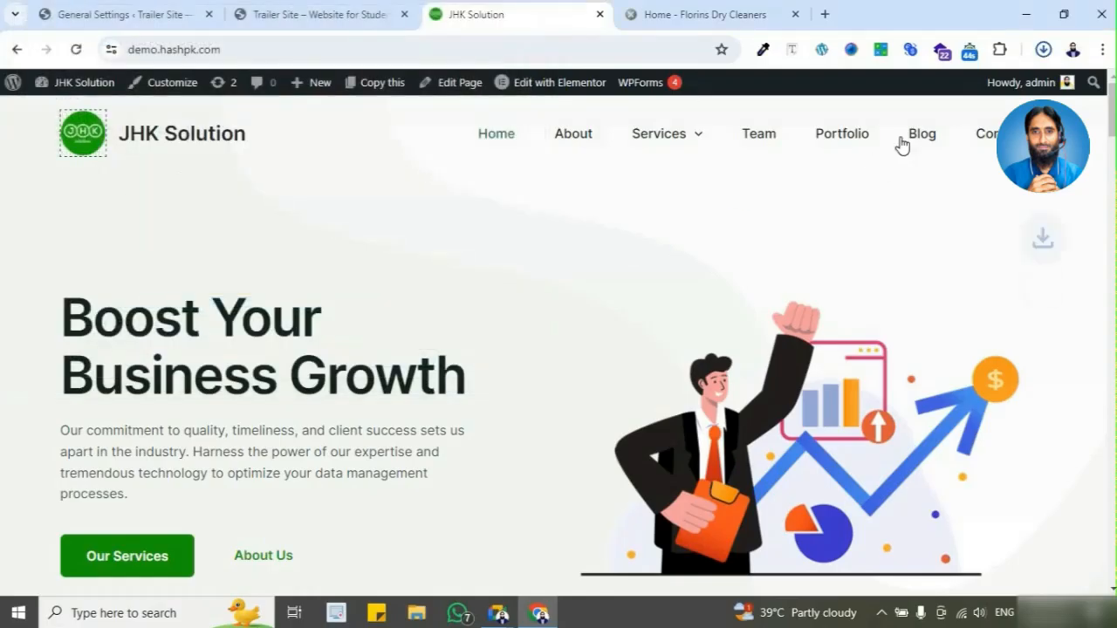
left_click(1027, 17)
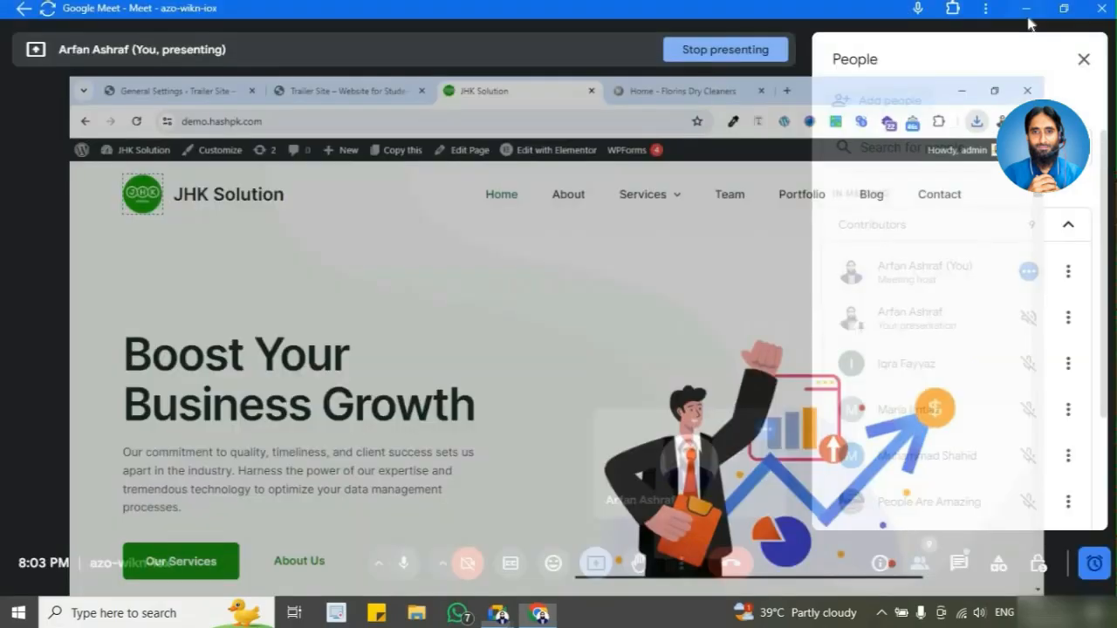
left_click(1026, 10)
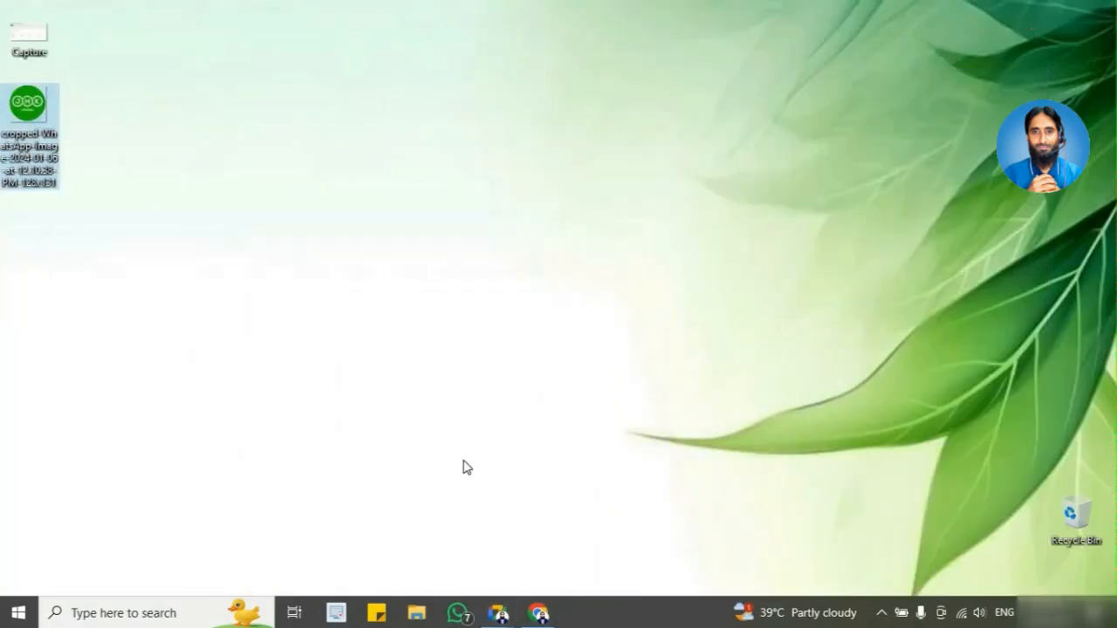
left_click(537, 614)
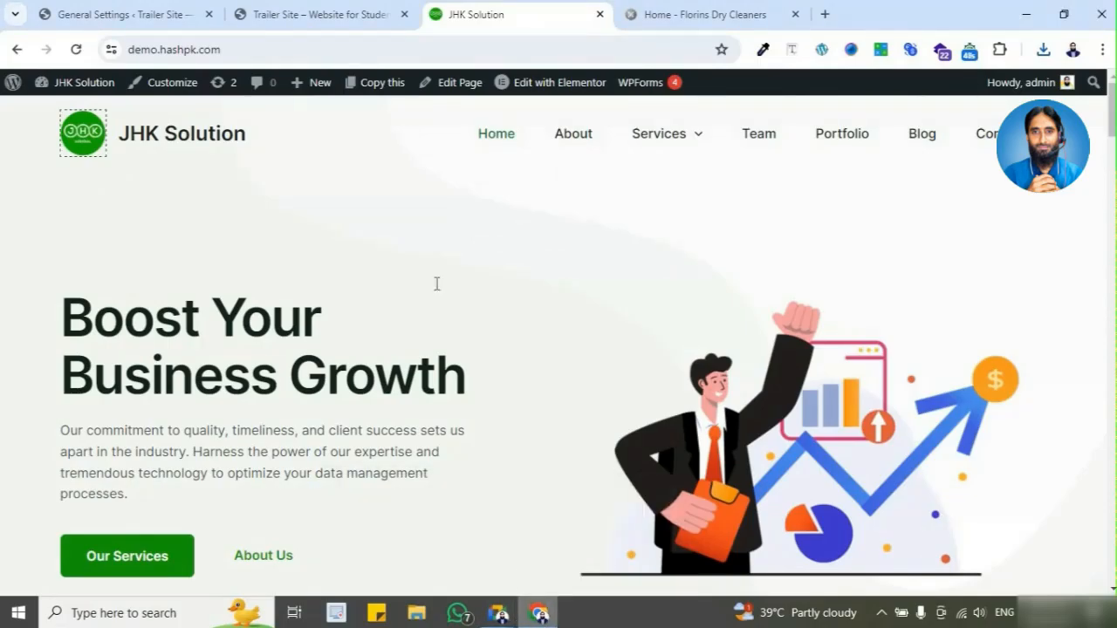
Step: Compare the logos and browser tab icons of the Trailer, JHK Solution and Florins sites, and return to General Settings
left_click(327, 16)
left_click(150, 19)
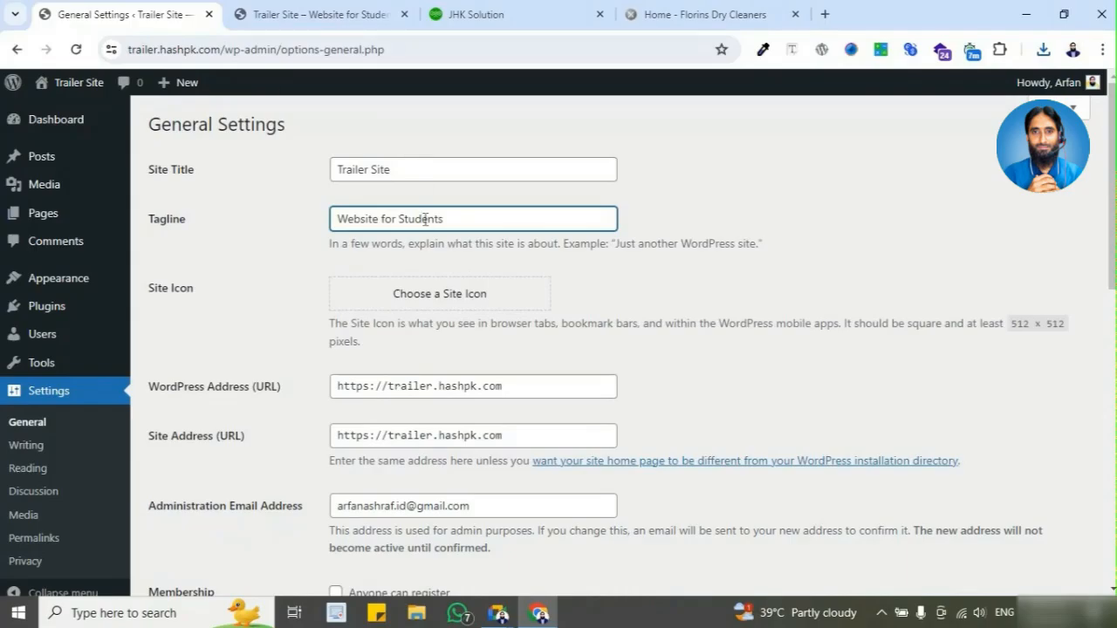
left_click(471, 15)
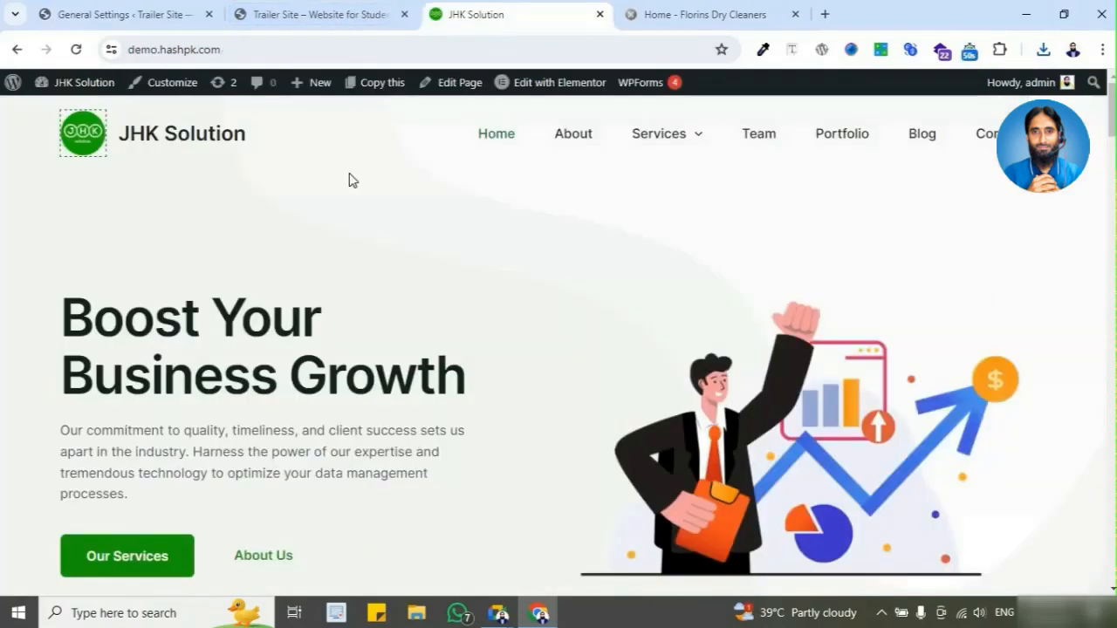
left_click(88, 151)
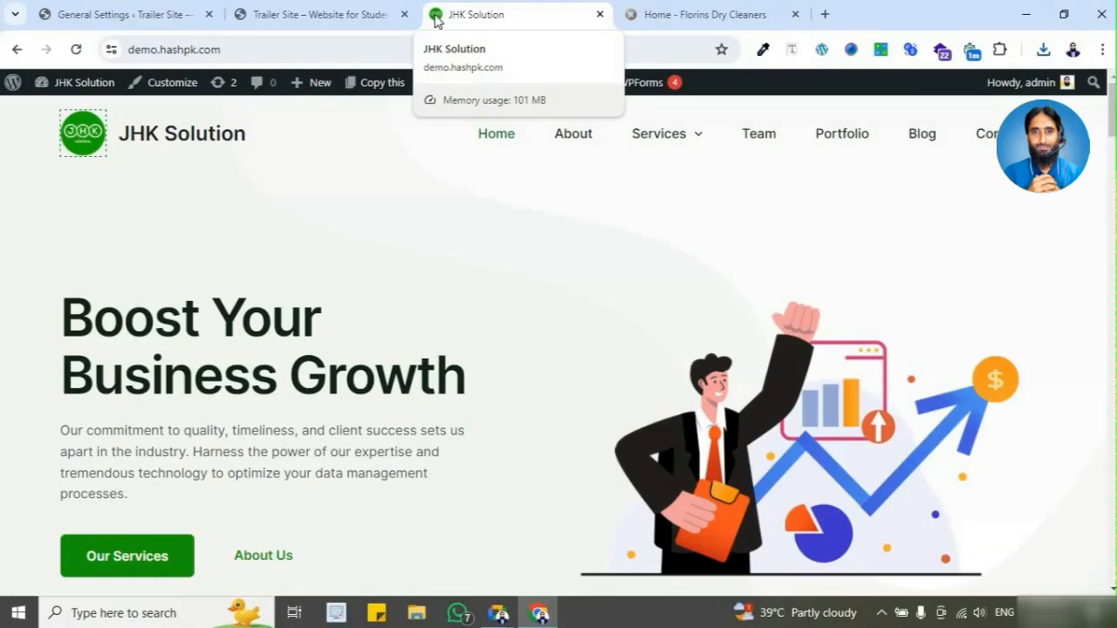
left_click(72, 149)
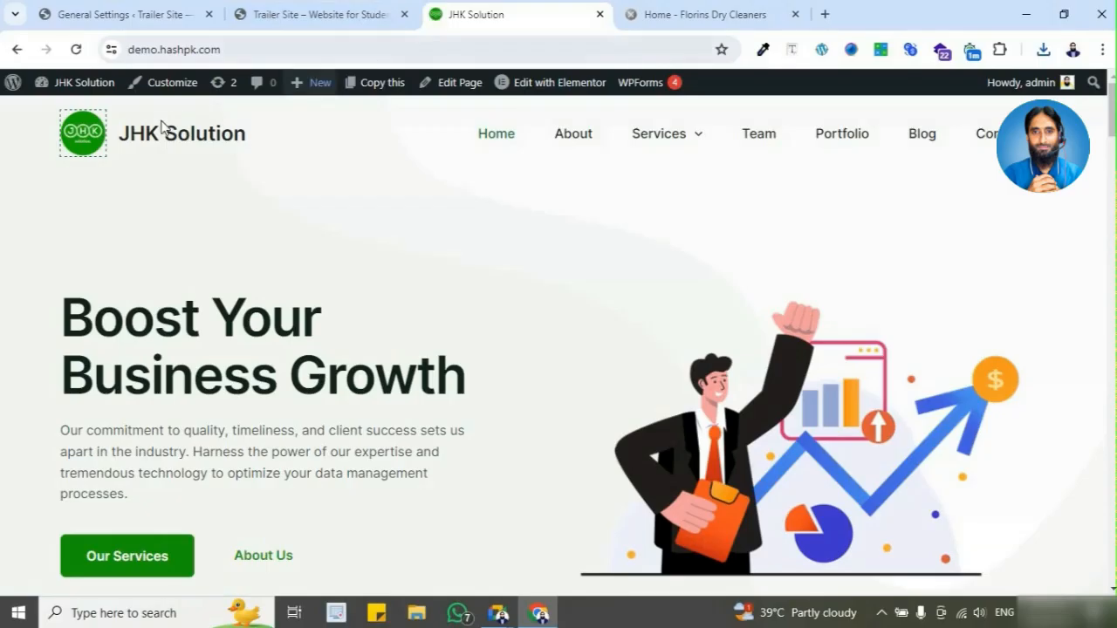
left_click(696, 16)
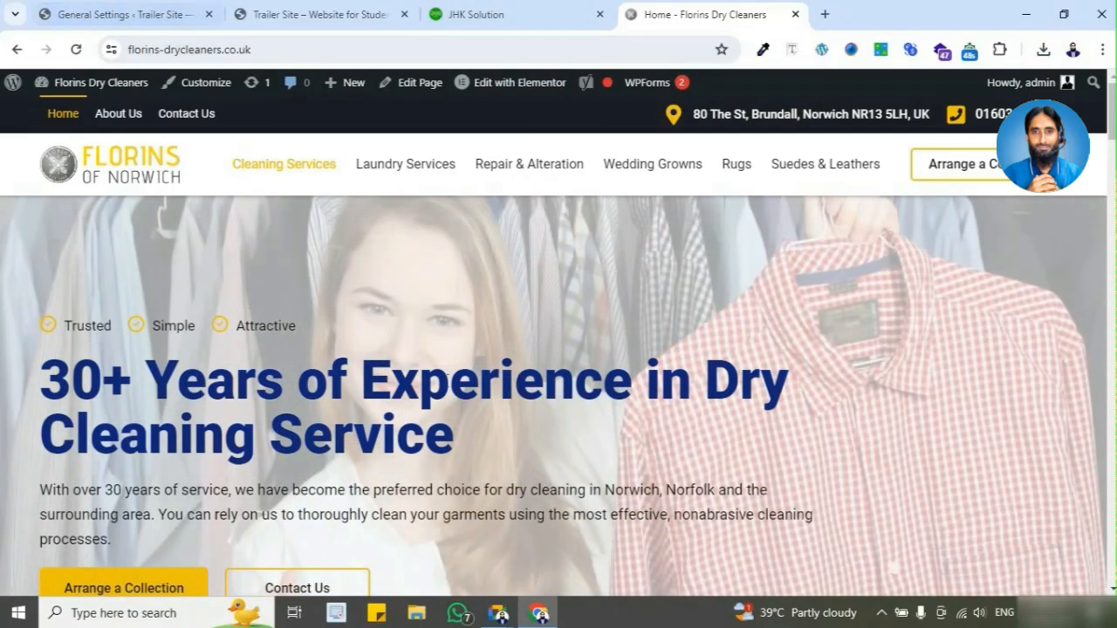
left_click(183, 15)
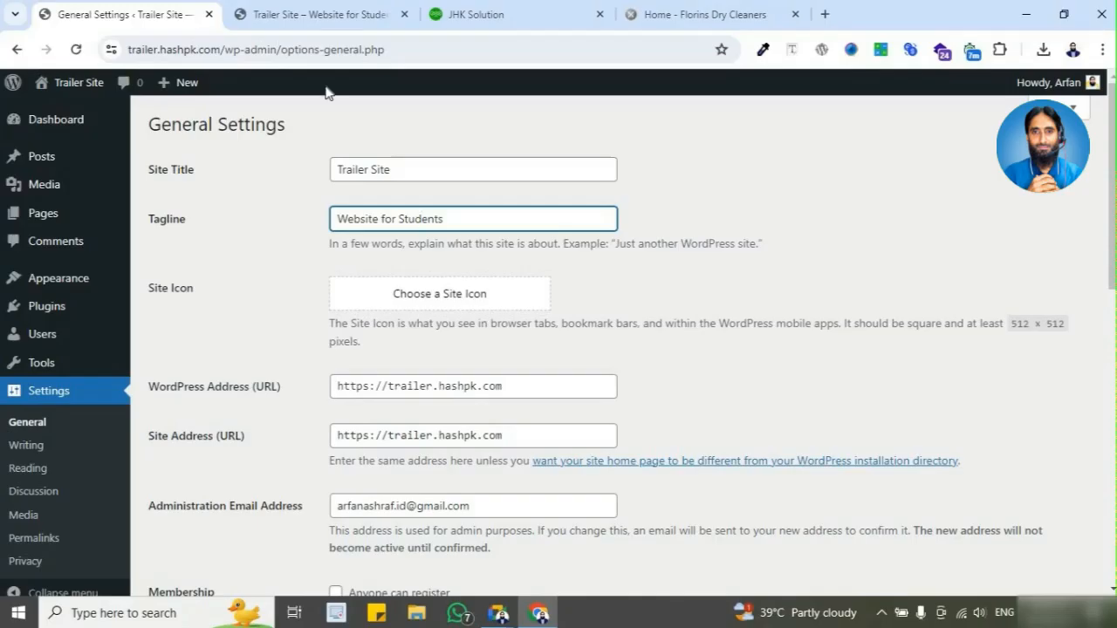
Step: Upload the saved JHK logo image from the Desktop through the site icon chooser in General Settings
mouse_move(243, 23)
left_click(461, 302)
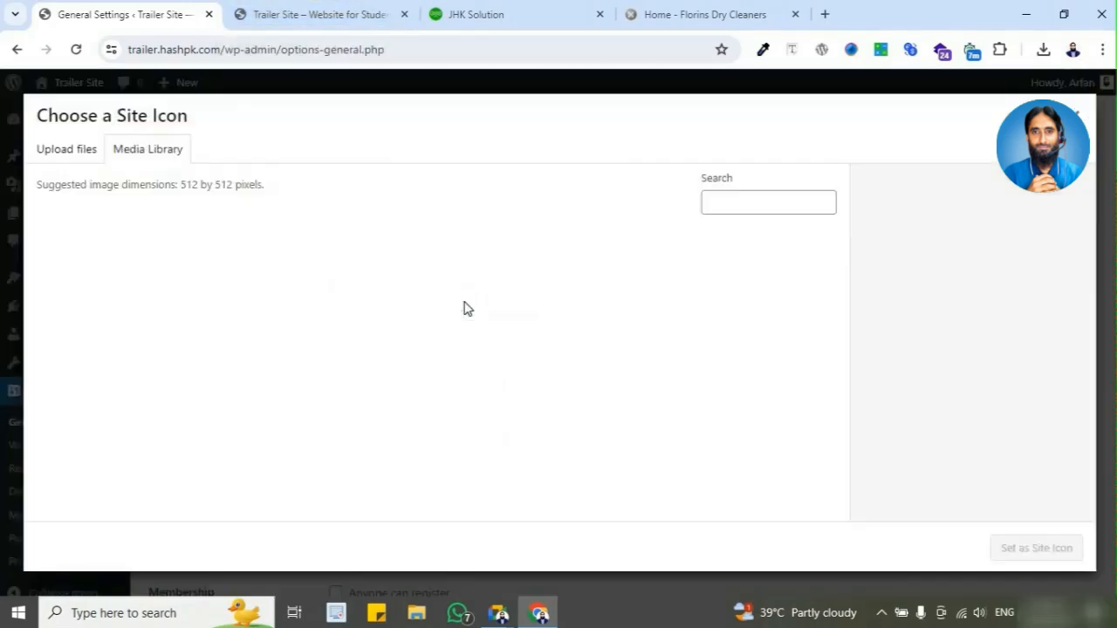
left_click(68, 150)
left_click(559, 359)
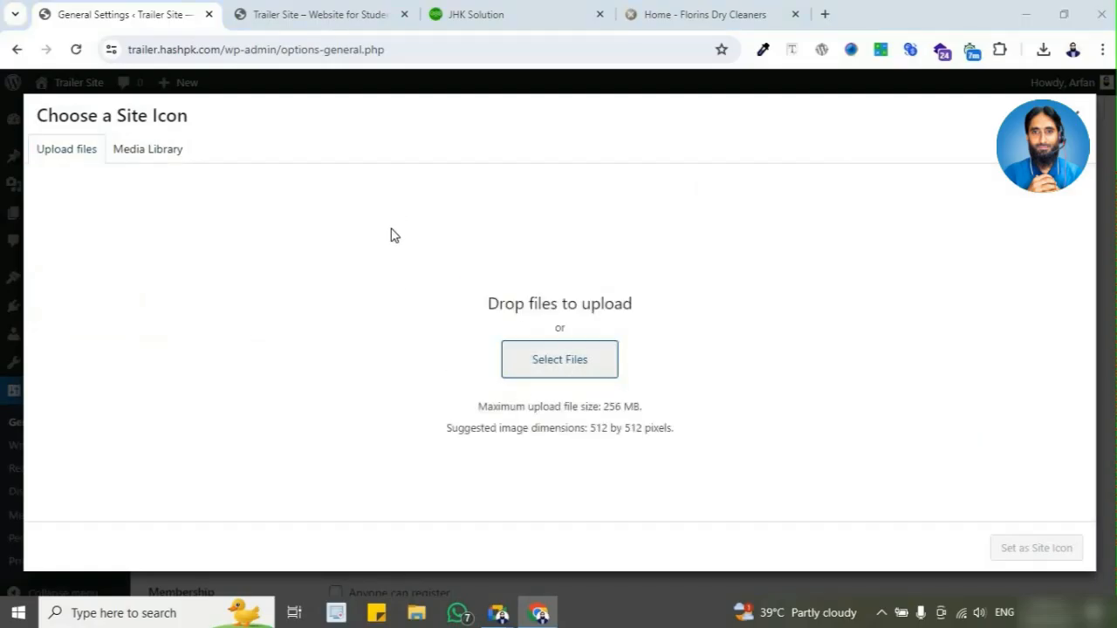
left_click(66, 159)
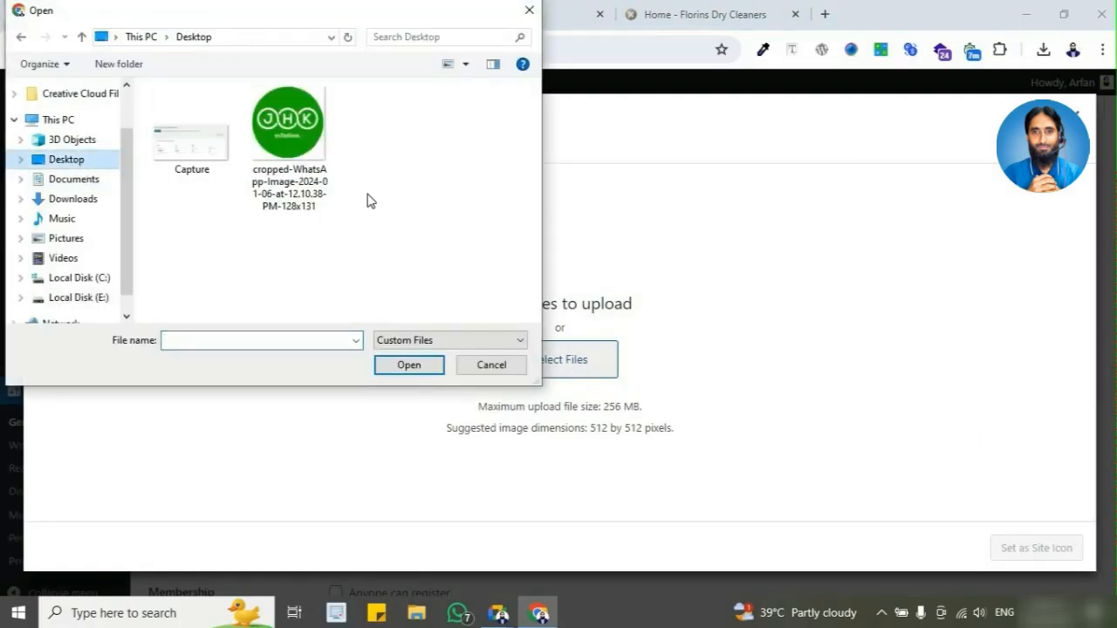
left_click(288, 148)
left_click(416, 370)
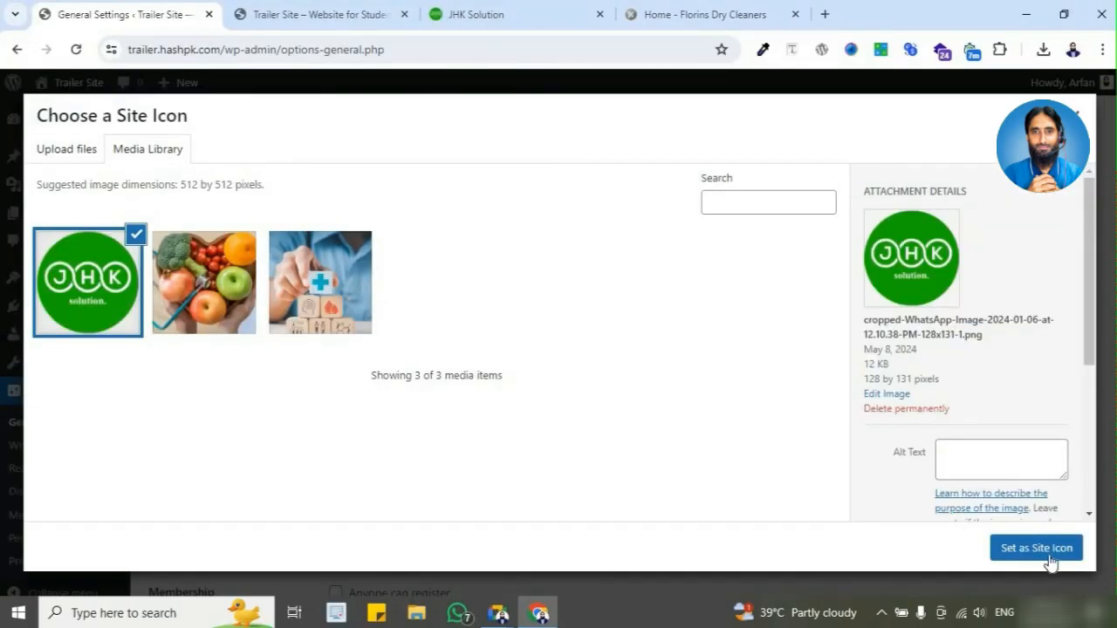
Step: Set the uploaded JHK logo as the site icon, accept the default crop, and save the General Settings
left_click(1050, 559)
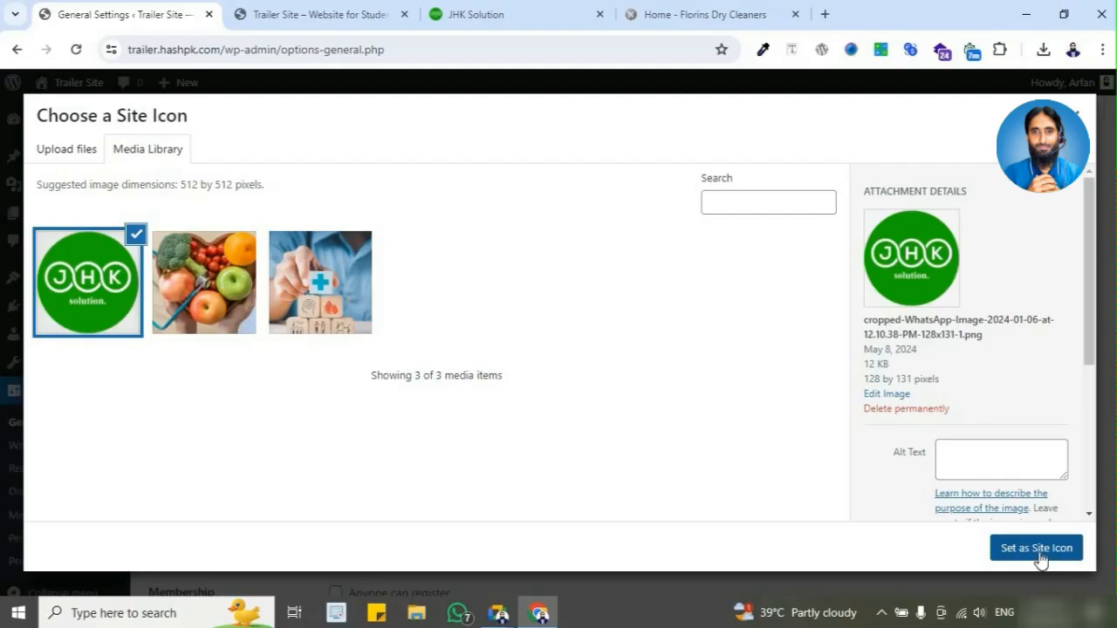
left_click(1039, 549)
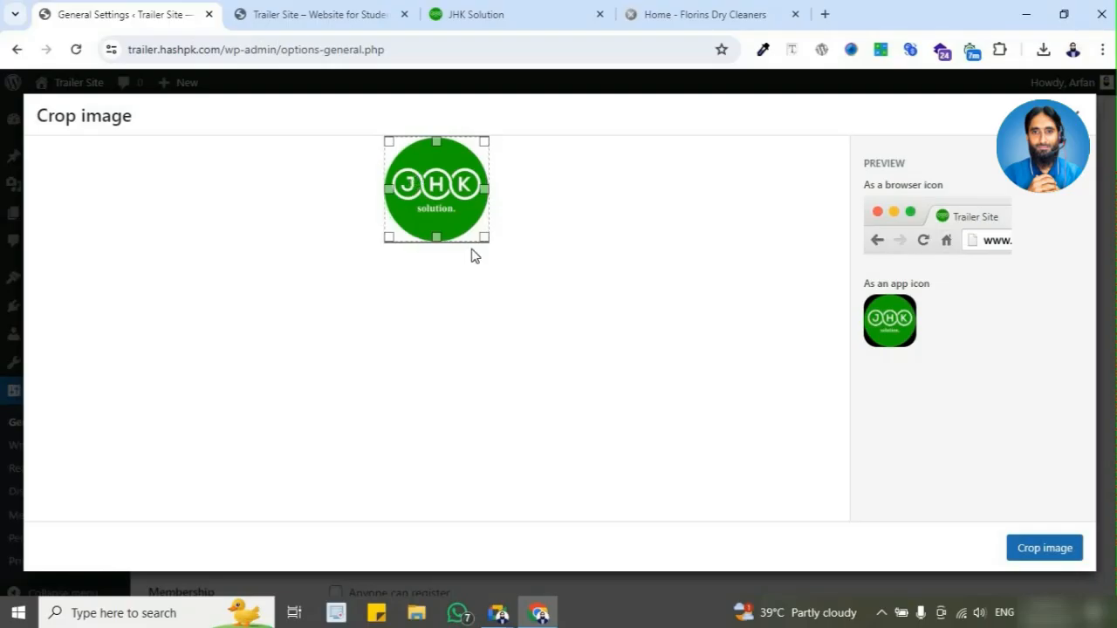
left_click(1051, 557)
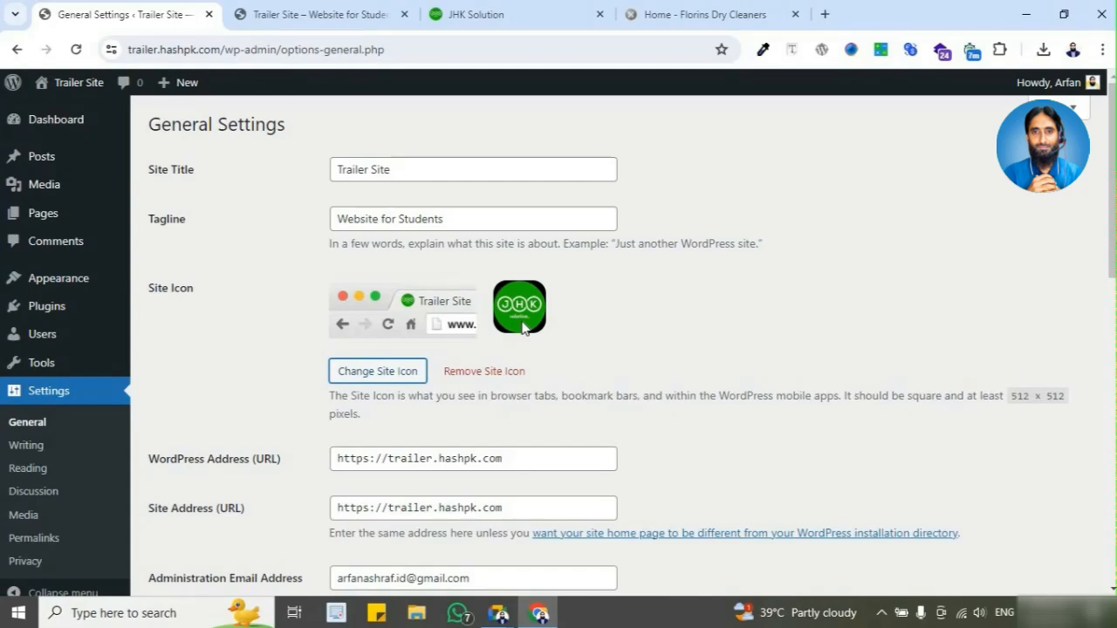
scroll(277, 367, "down", 9)
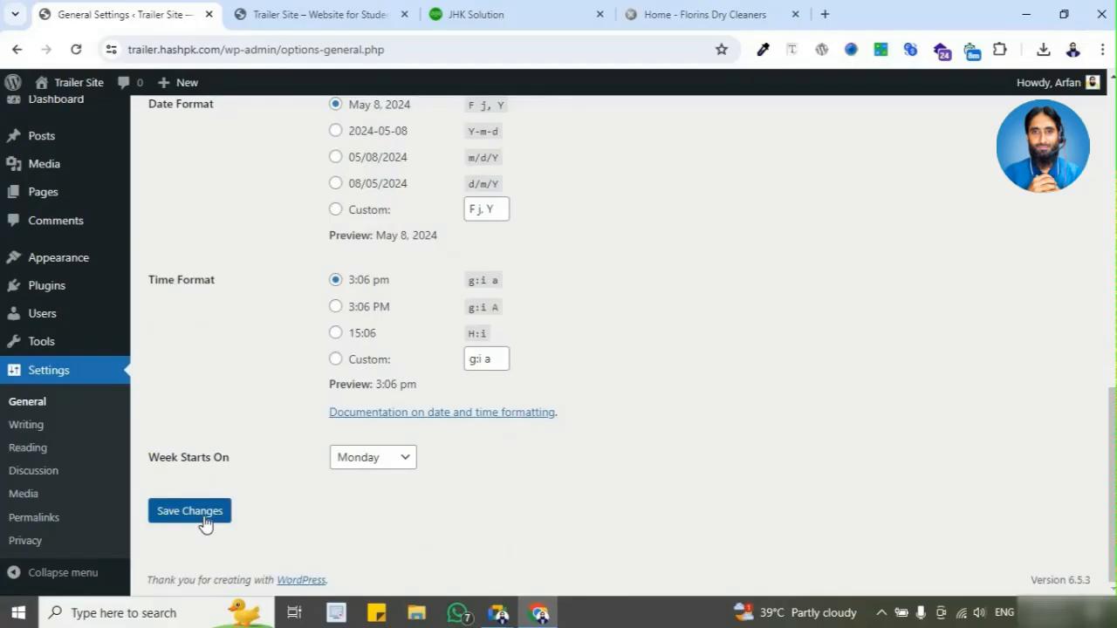
left_click(205, 518)
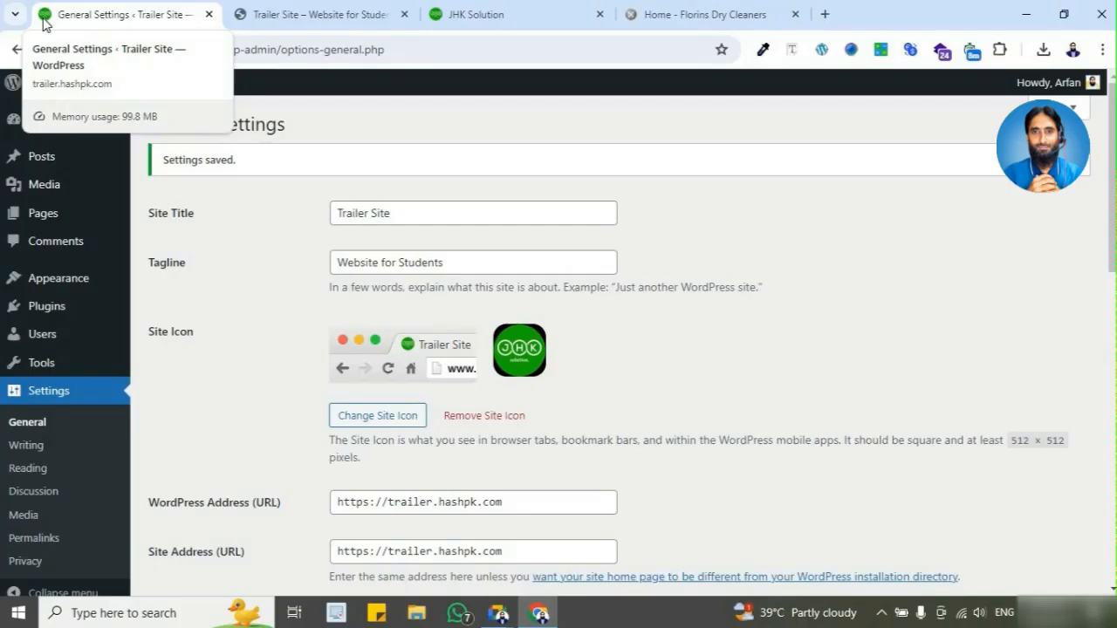
Step: Reload the Trailer Site home page to check its browser tab icon, and open google.com in a new tab for comparison
left_click(292, 20)
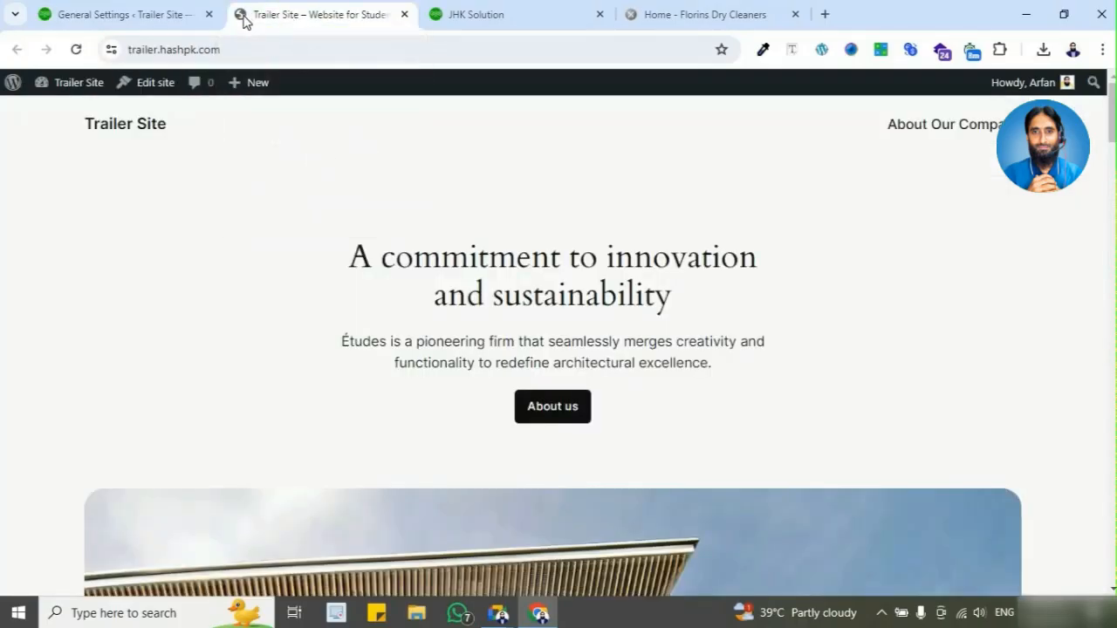
left_click(76, 50)
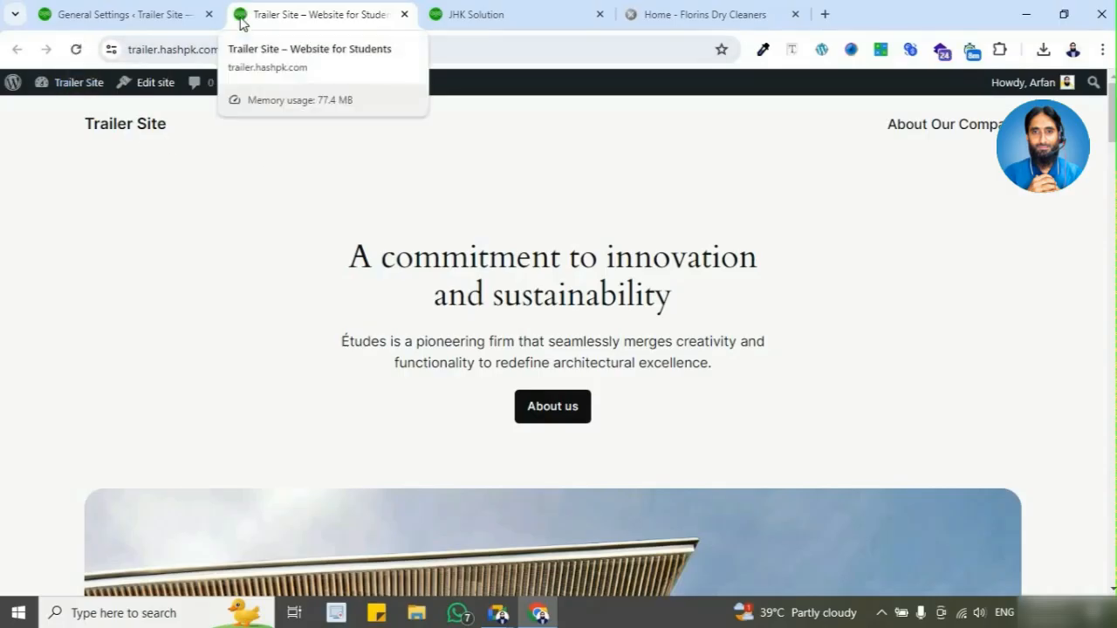
left_click(824, 16)
left_click(688, 53)
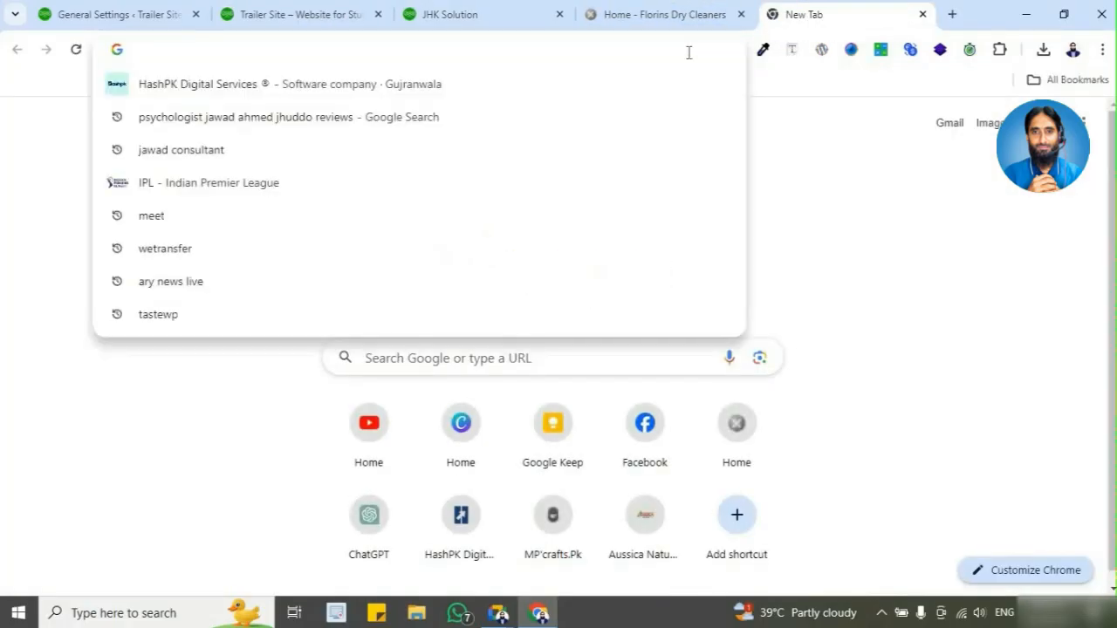
type("go")
key("Return")
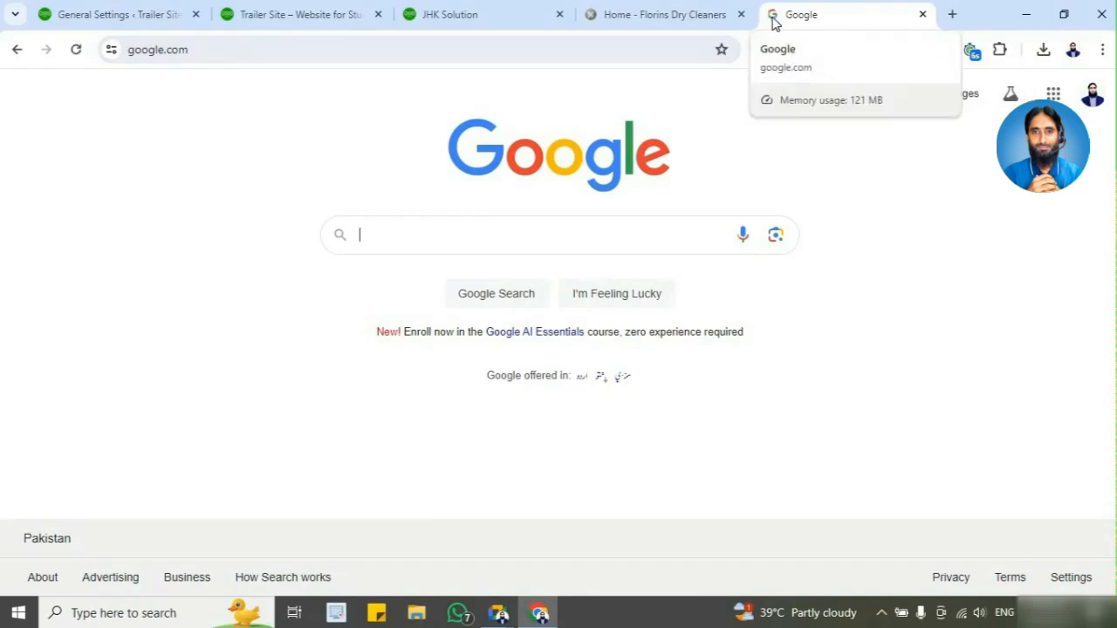
Step: Search Google for "ary news live", "geo news english" and "punjab collage", each in its own new tab
left_click(955, 16)
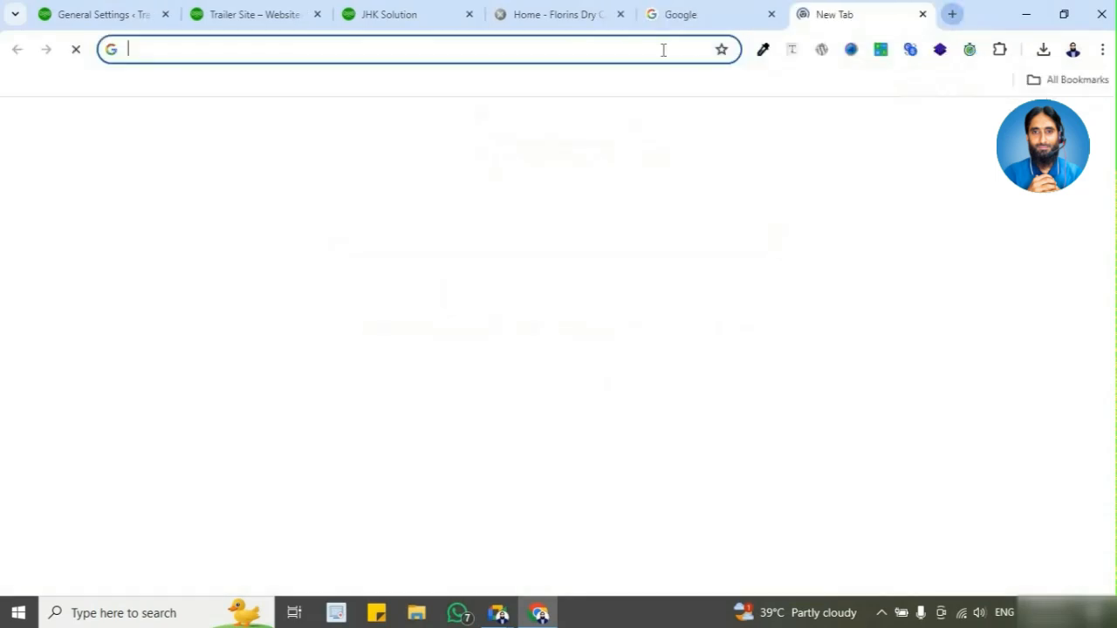
left_click(663, 49)
type("ary news live")
key("Return")
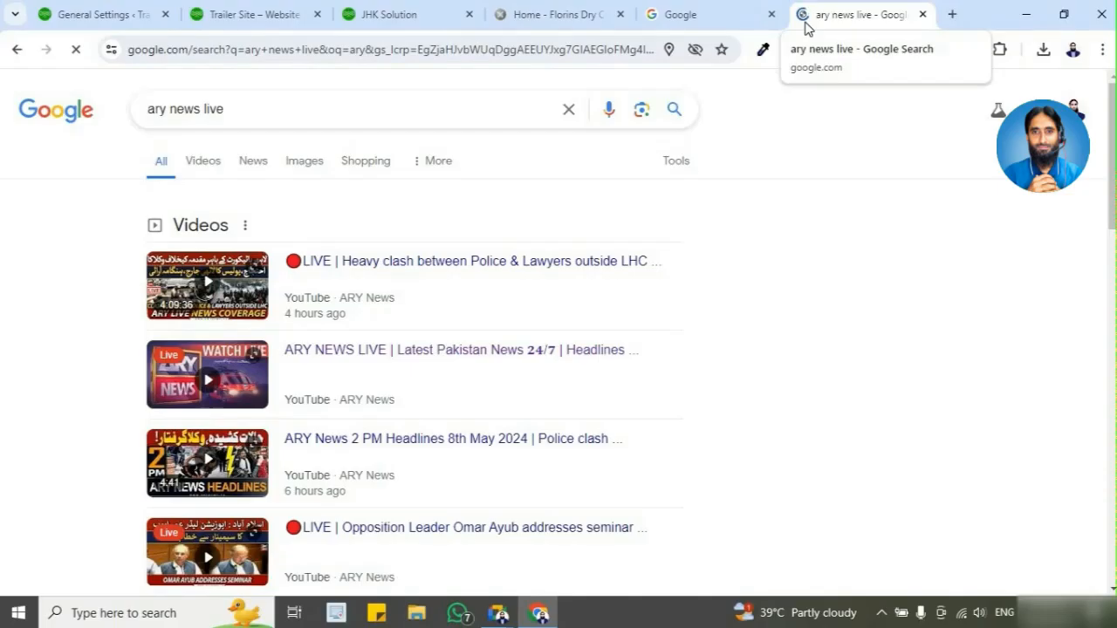
left_click(952, 14)
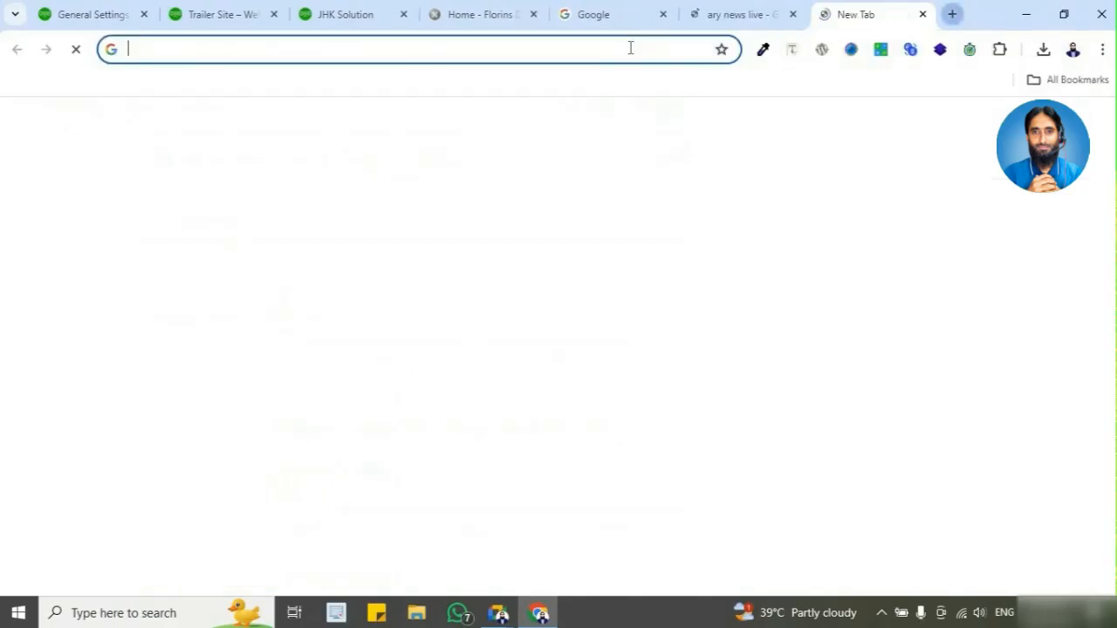
type("ge")
key("Return")
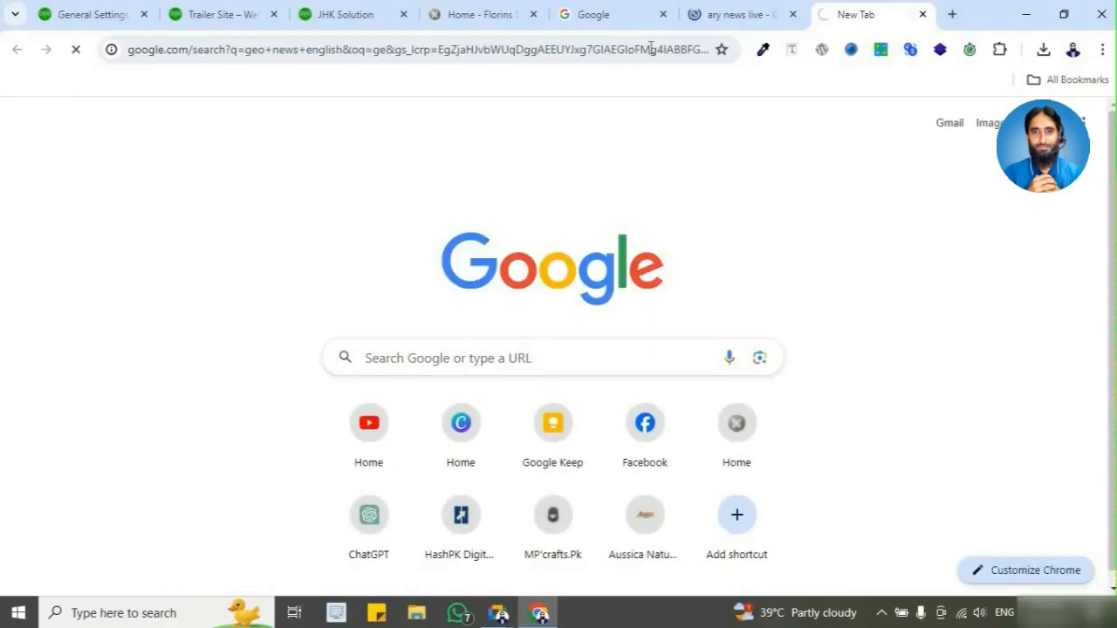
key("ctrl+t")
left_click(590, 52)
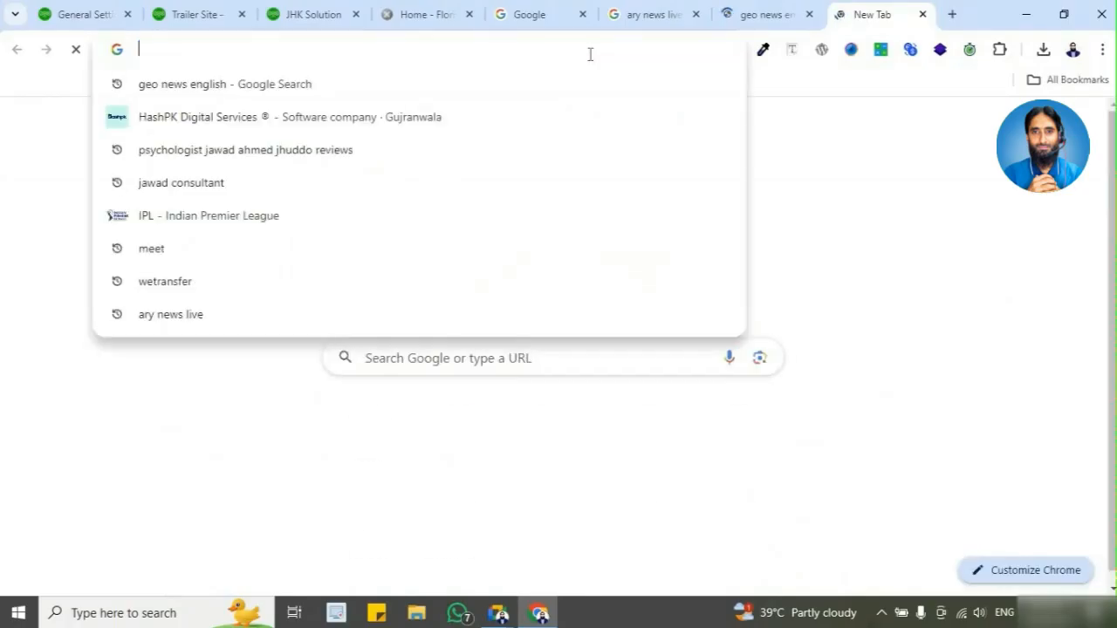
type("punjab collage")
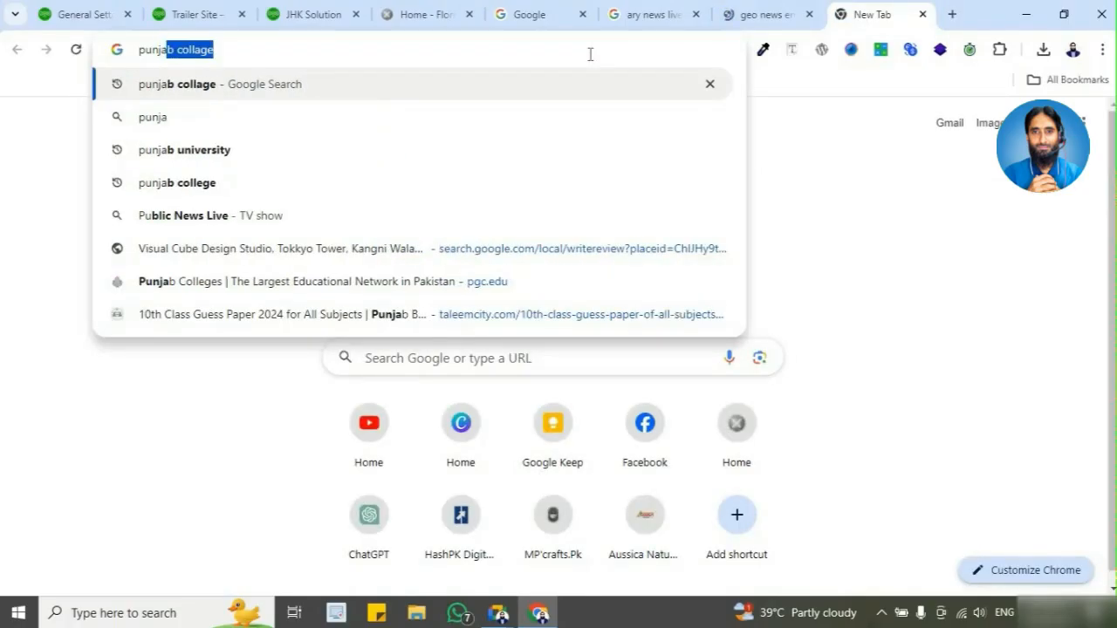
key("Return")
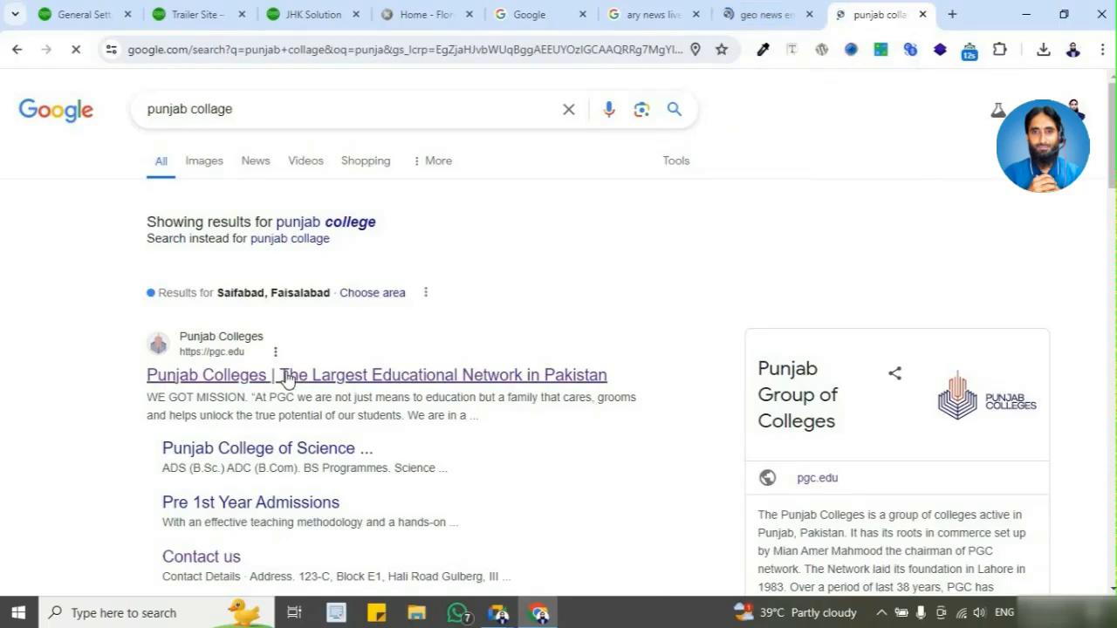
Step: Open the Live ARY News, Geo.tv and Punjab Colleges sites from the search results and inspect their tab icons, dismissing the college's admission pop-up
left_click(642, 15)
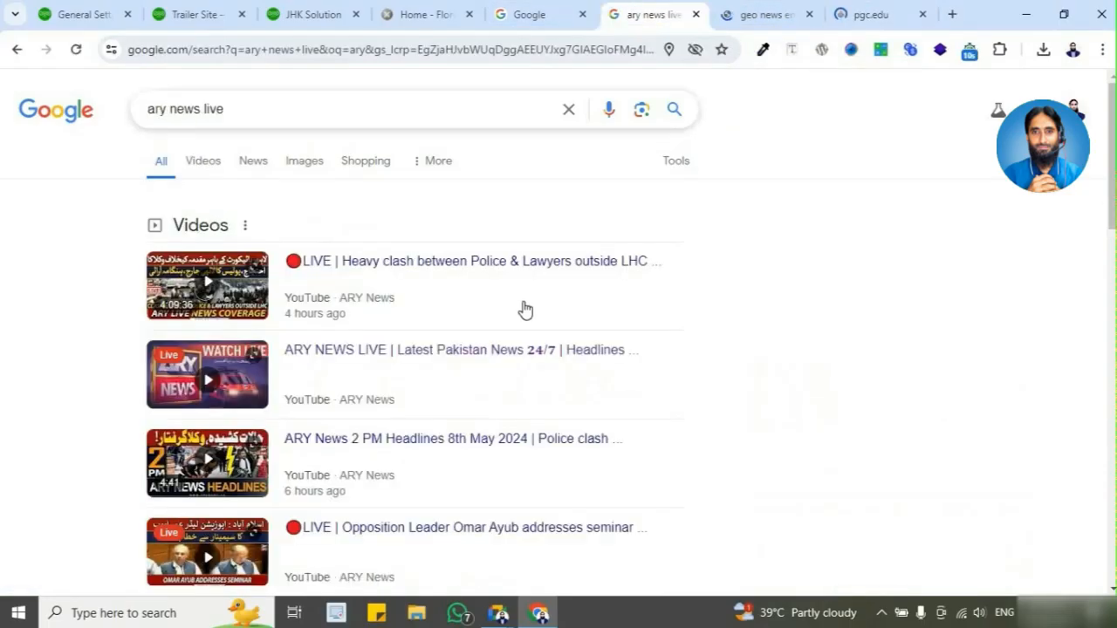
scroll(399, 386, "down", 5)
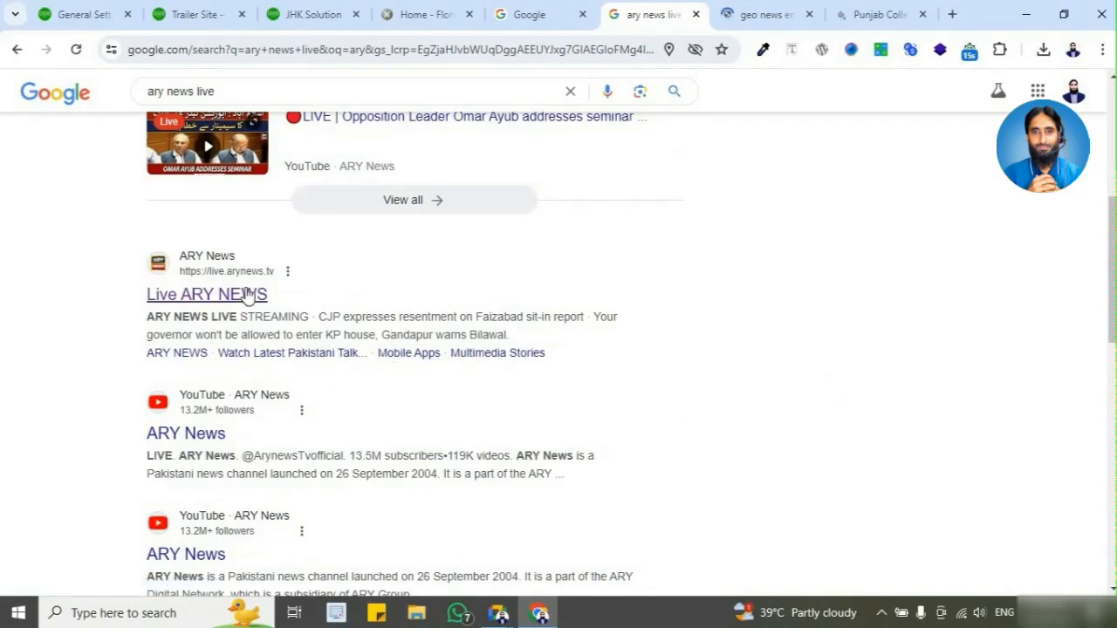
left_click(247, 295)
key("ctrl+Tab")
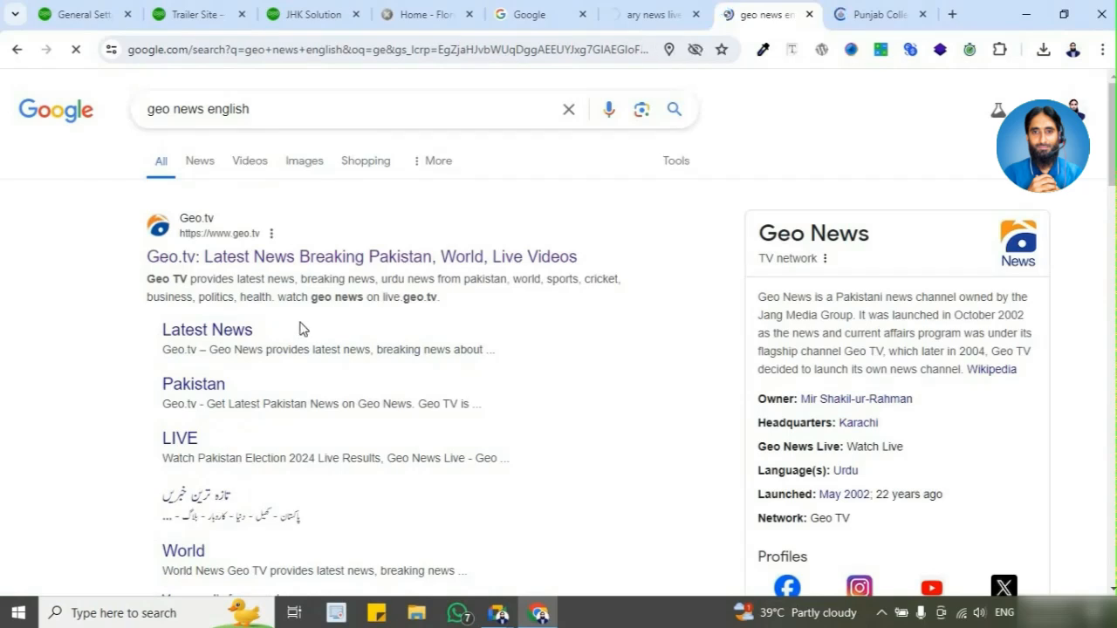
left_click(877, 14)
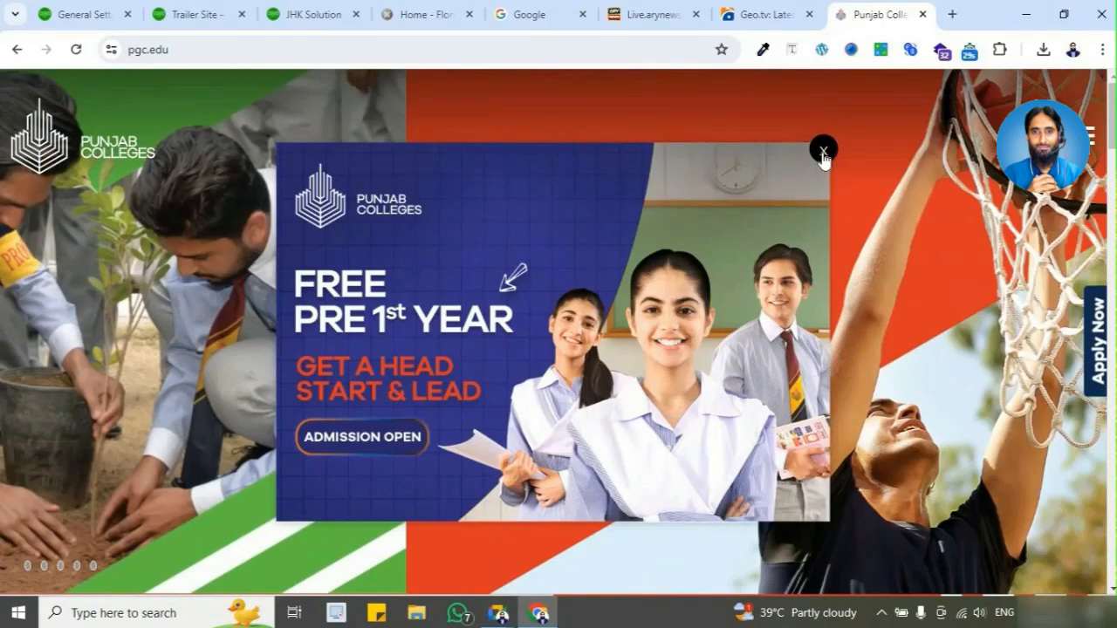
left_click(823, 153)
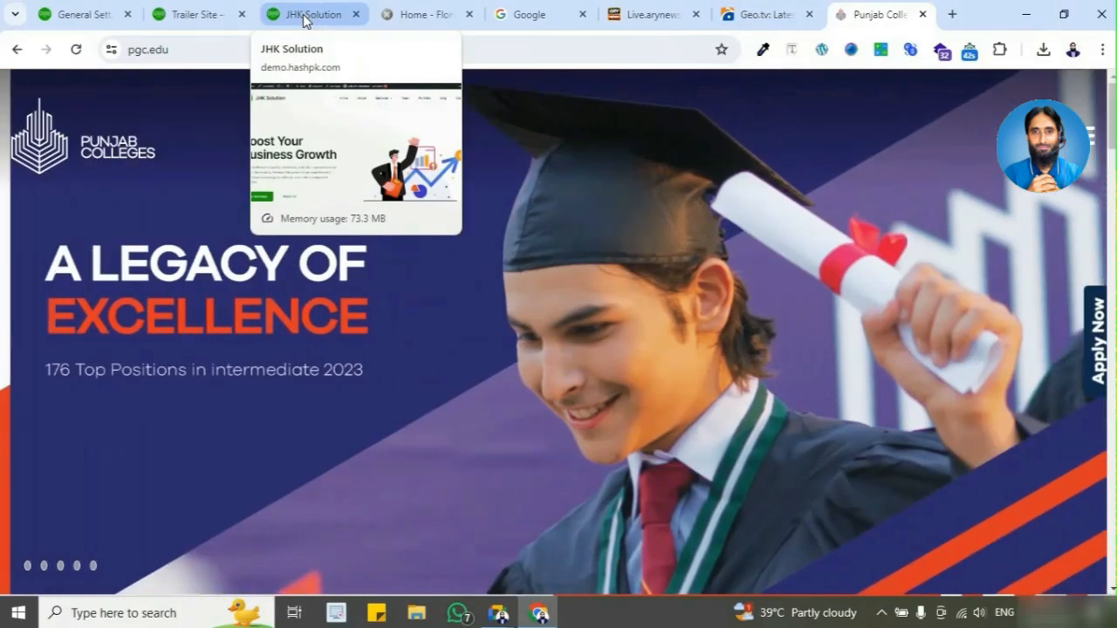
Step: Compare the tab icons of the JHK Solution and Trailer Site pages, and return to the General Settings page
left_click(303, 19)
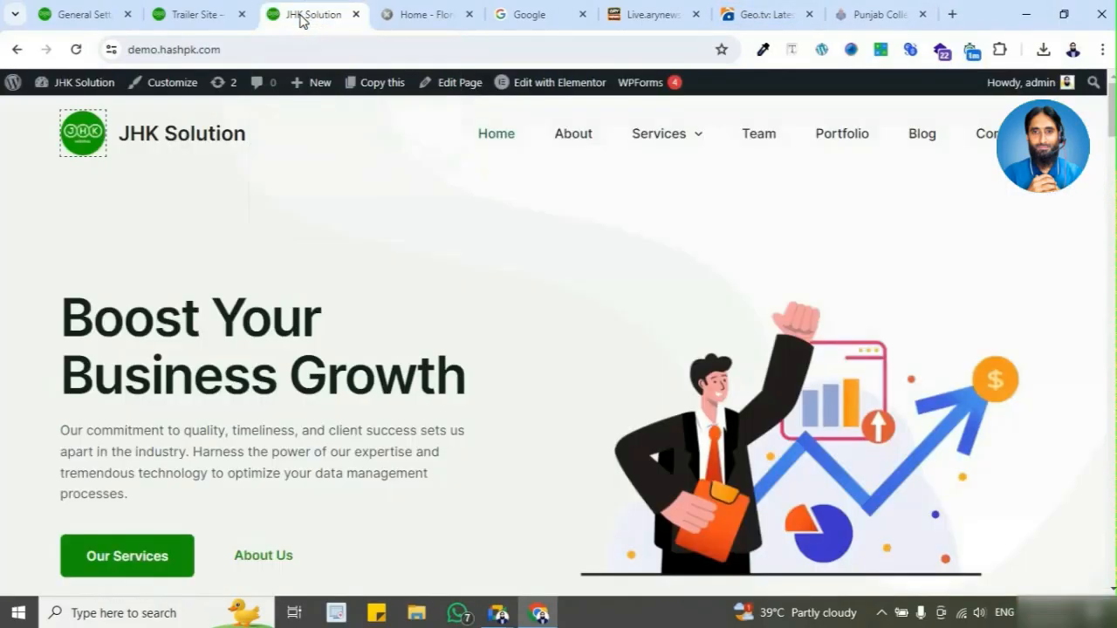
left_click(214, 15)
left_click(105, 15)
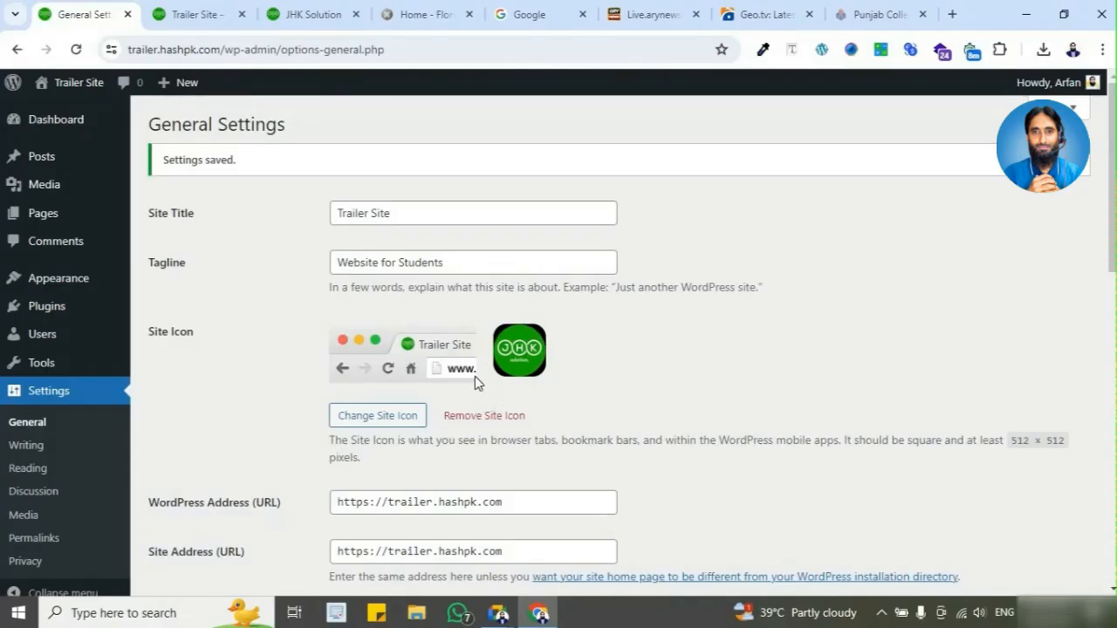
Step: Review the General Settings from the site icon through the WordPress address, site address, administration email and membership options
scroll(314, 337, "down", 3)
scroll(314, 336, "up", 3)
scroll(306, 338, "down", 2)
scroll(301, 340, "up", 1)
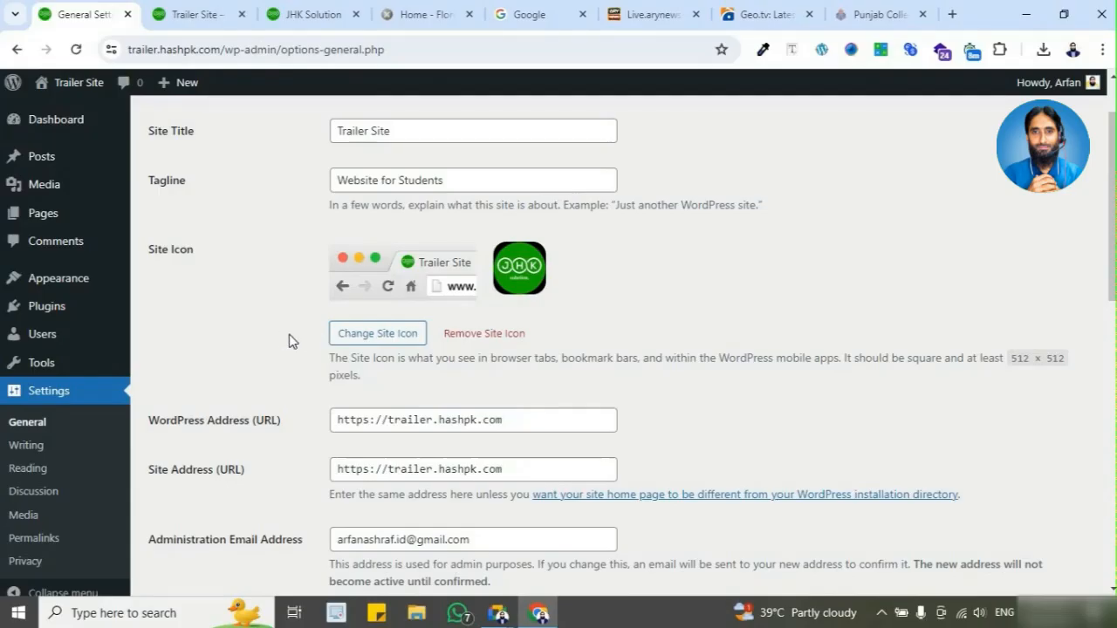
scroll(279, 339, "up", 1)
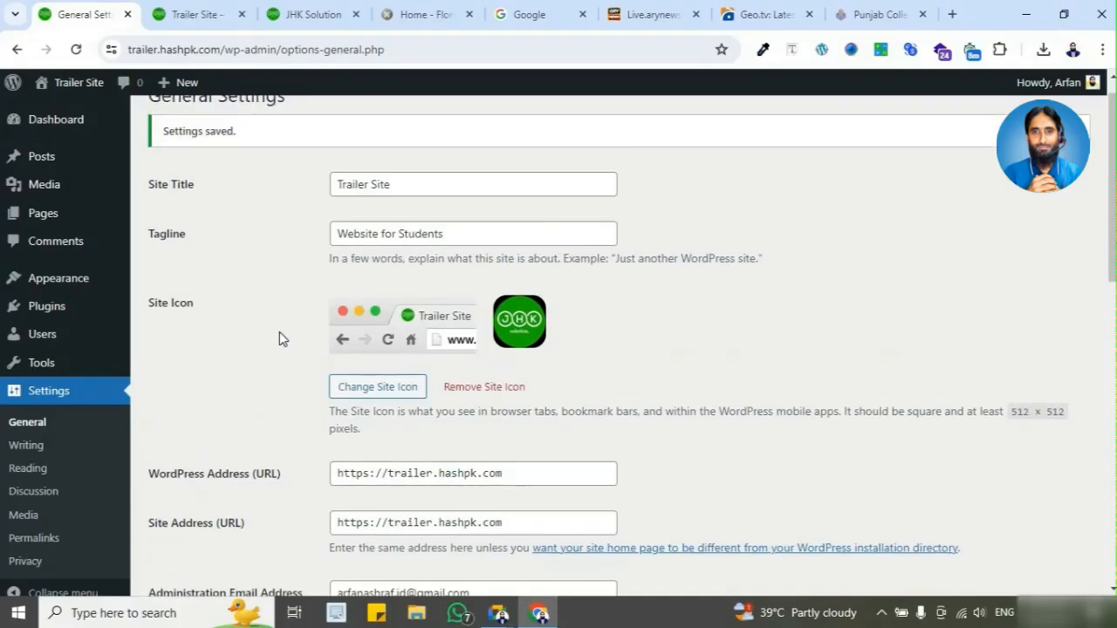
scroll(279, 338, "down", 2)
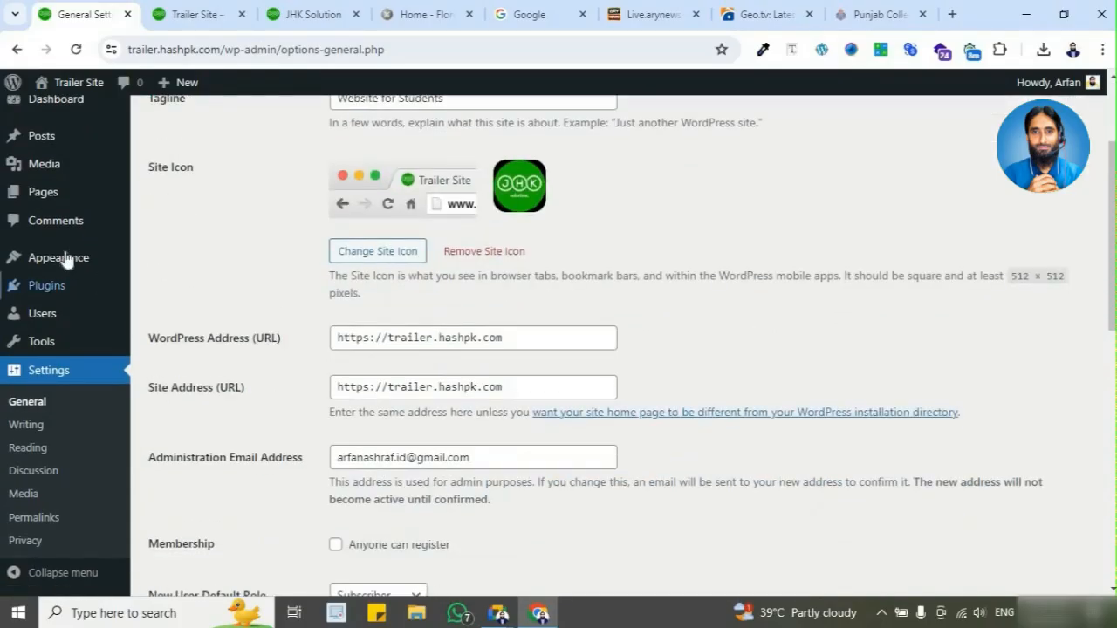
scroll(304, 347, "down", 2)
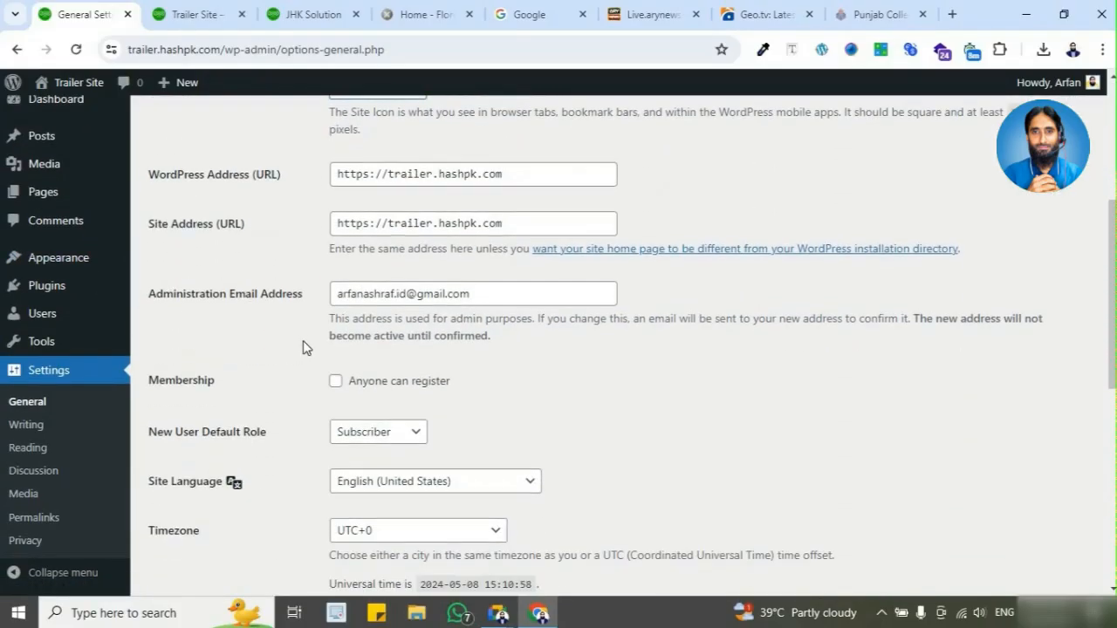
left_click(453, 172)
left_click(464, 223)
left_click(467, 293)
scroll(454, 375, "down", 2)
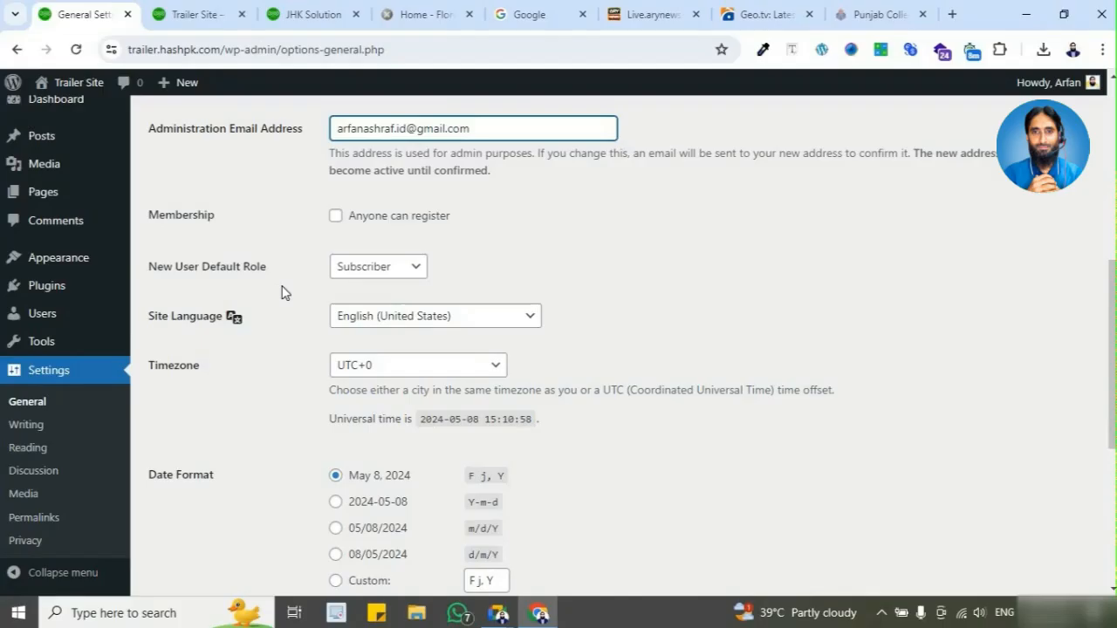
scroll(282, 292, "up", 1)
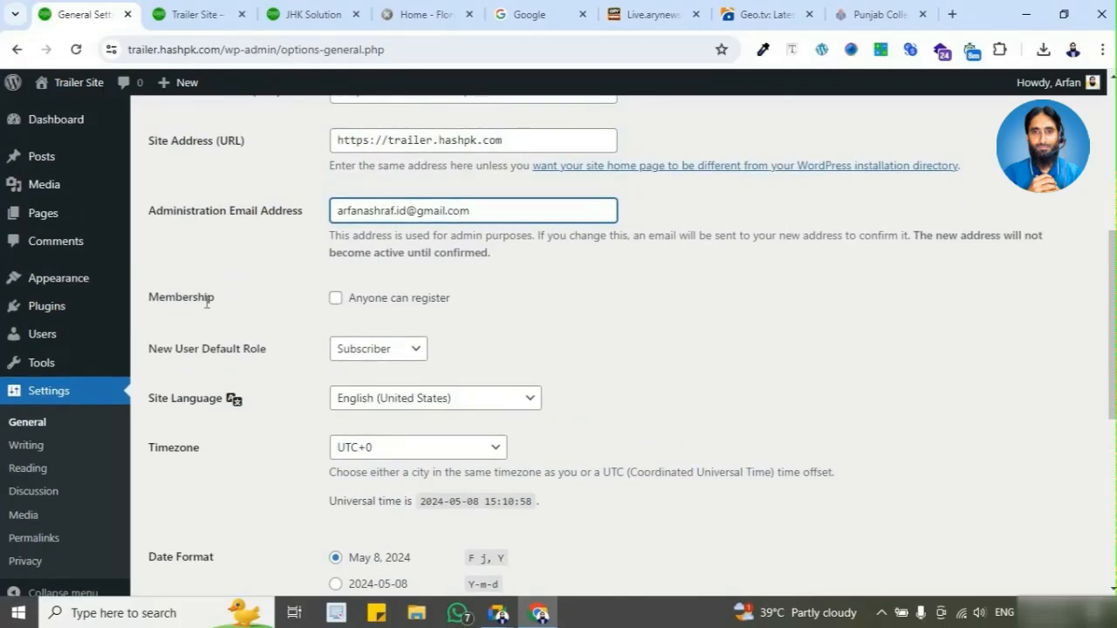
Step: Allow anyone to register on the site and set the new user default role to Author
left_click(335, 301)
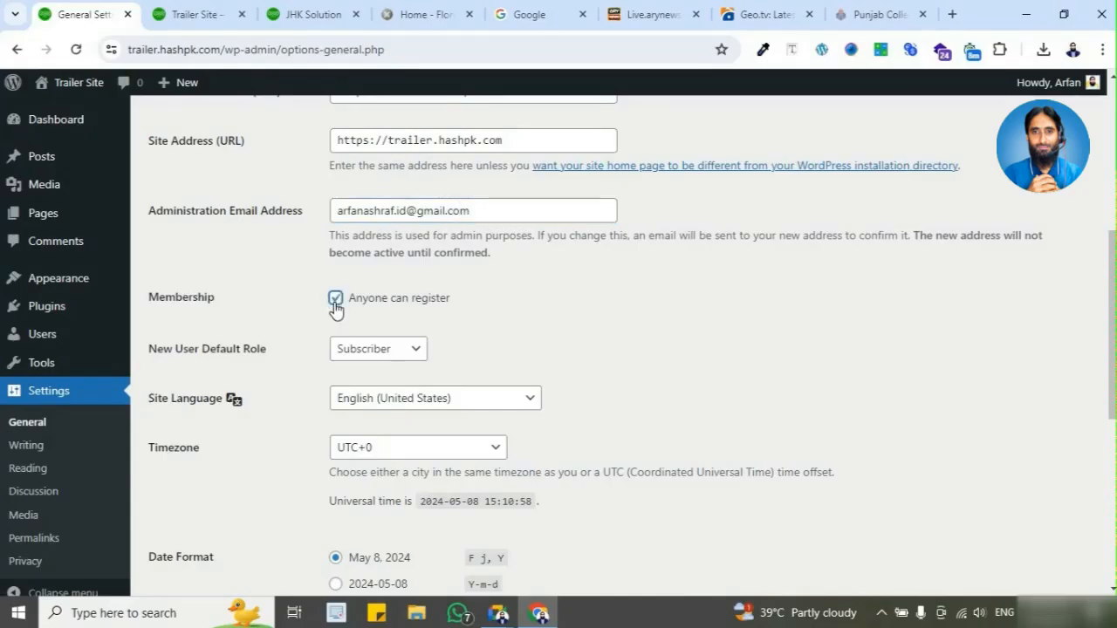
left_click(371, 358)
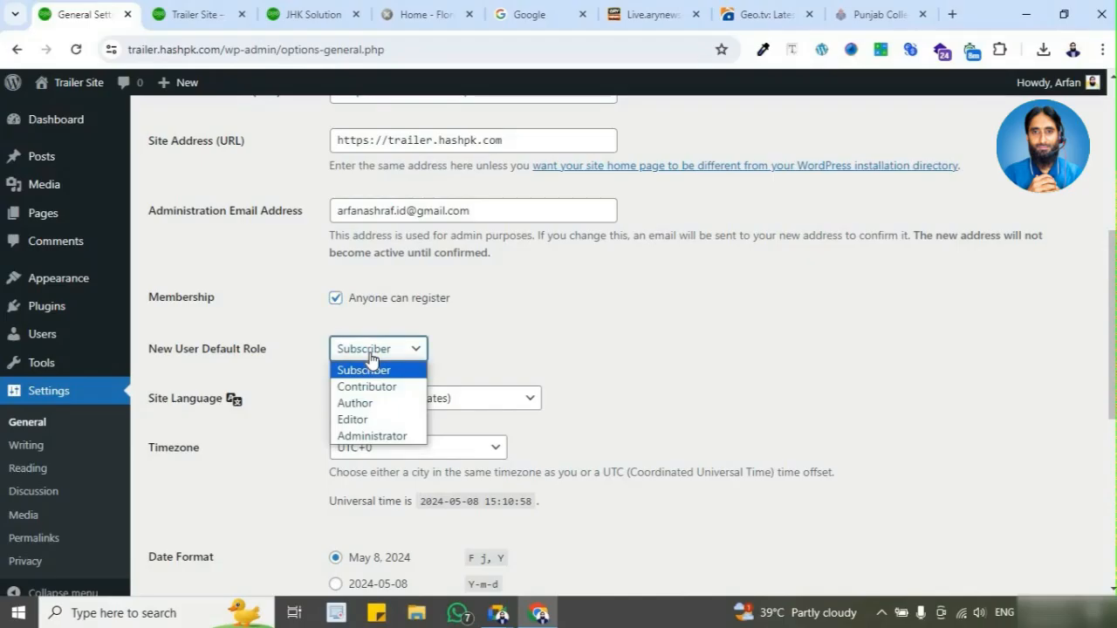
left_click(376, 407)
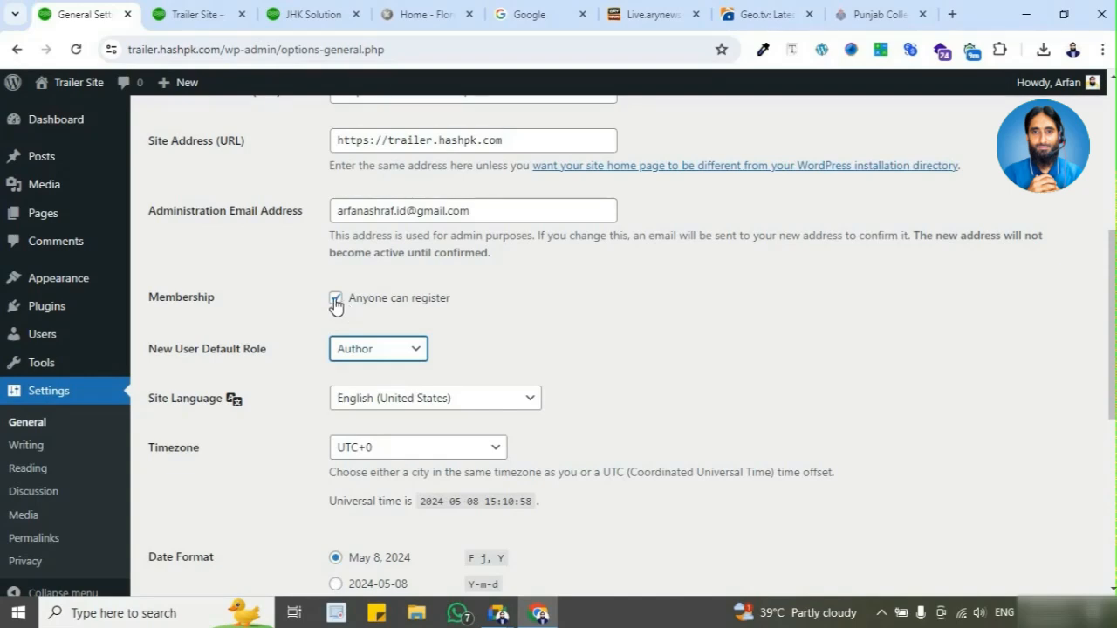
Step: Turn off the option for anyone to register, and reselect Author as the new user default role
scroll(316, 347, "down", 1)
scroll(336, 305, "up", 1)
left_click(335, 299)
scroll(299, 366, "down", 2)
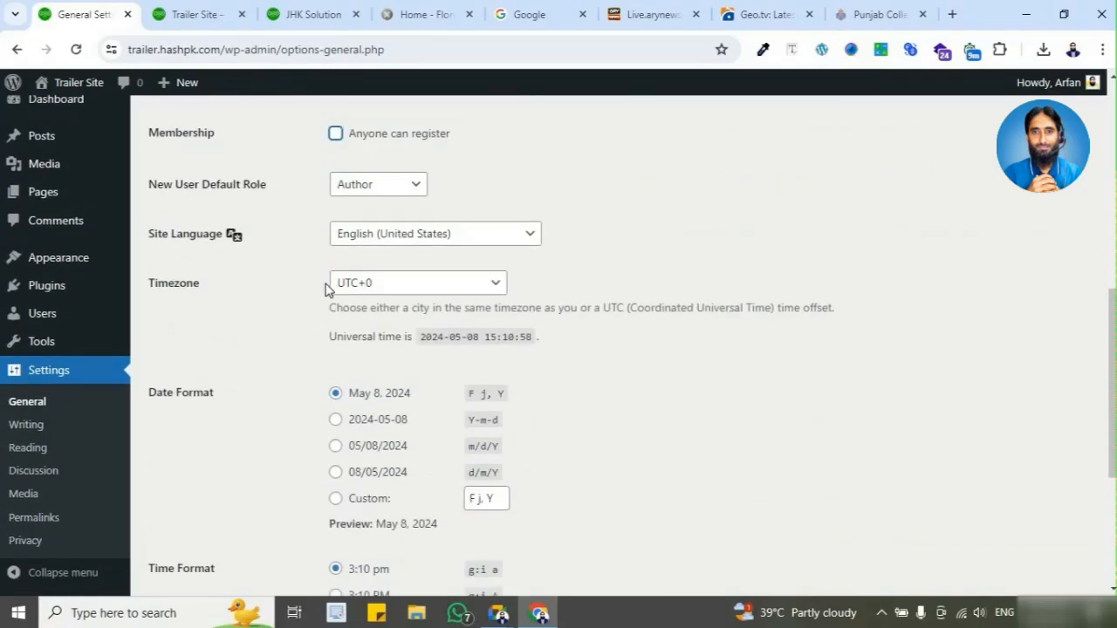
left_click(389, 198)
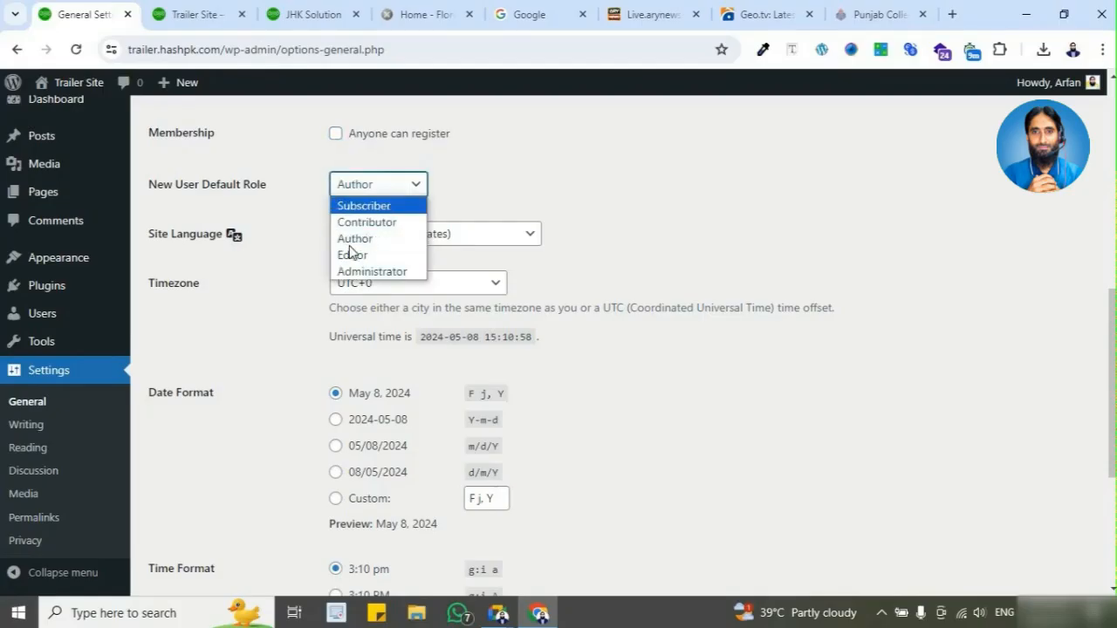
left_click(354, 239)
scroll(288, 367, "down", 3)
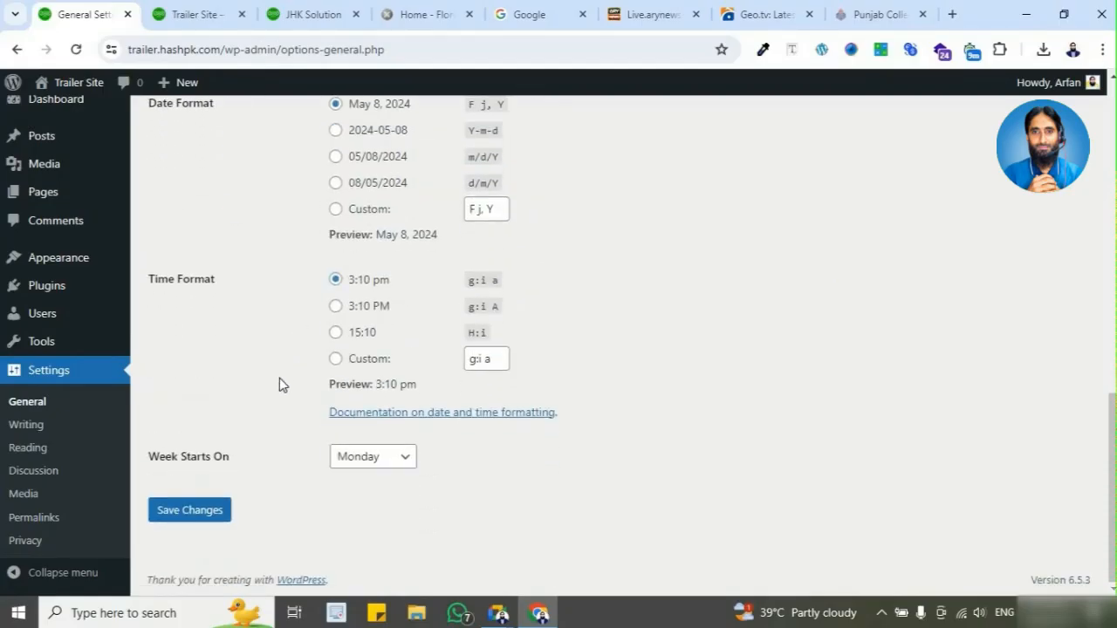
Step: Save the General Settings with open registration turned off and Author as the new user default role
scroll(279, 385, "up", 5)
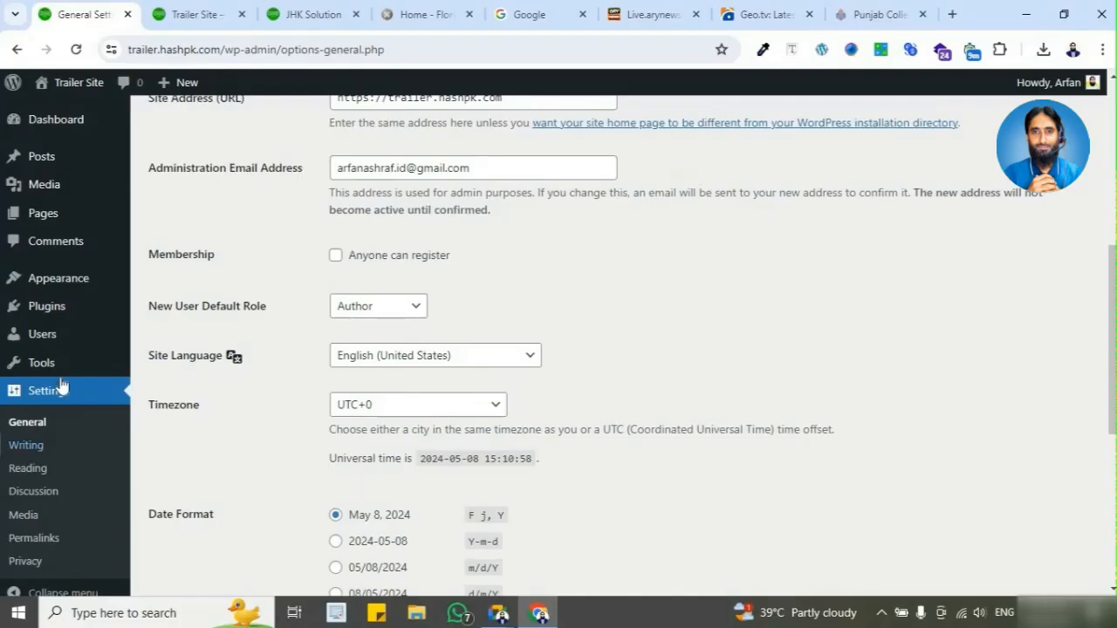
mouse_move(61, 337)
scroll(293, 393, "down", 5)
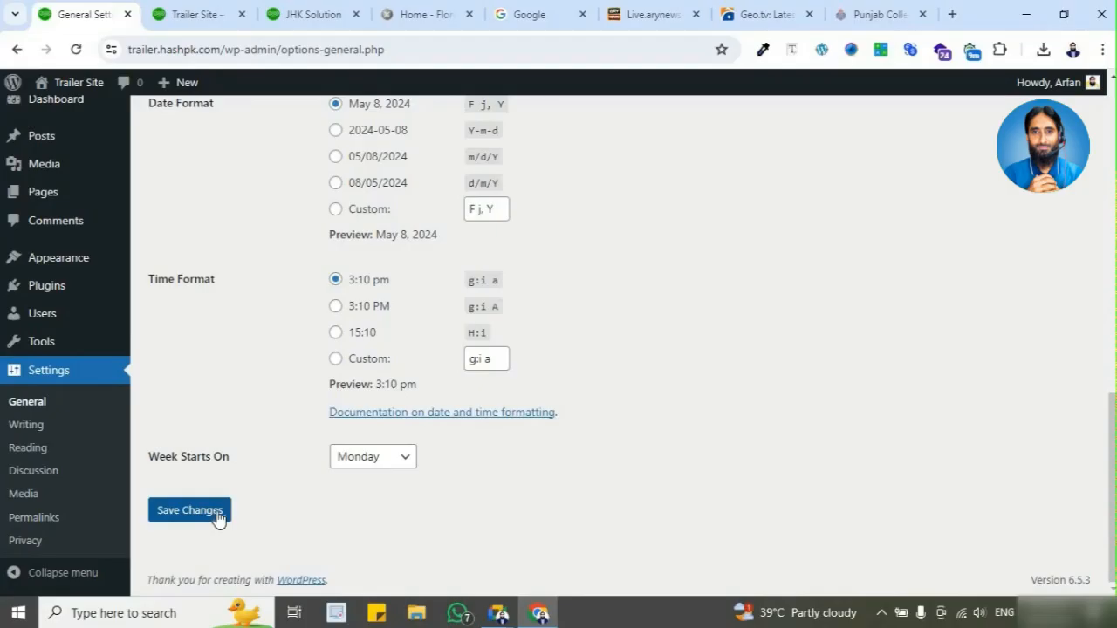
left_click(219, 520)
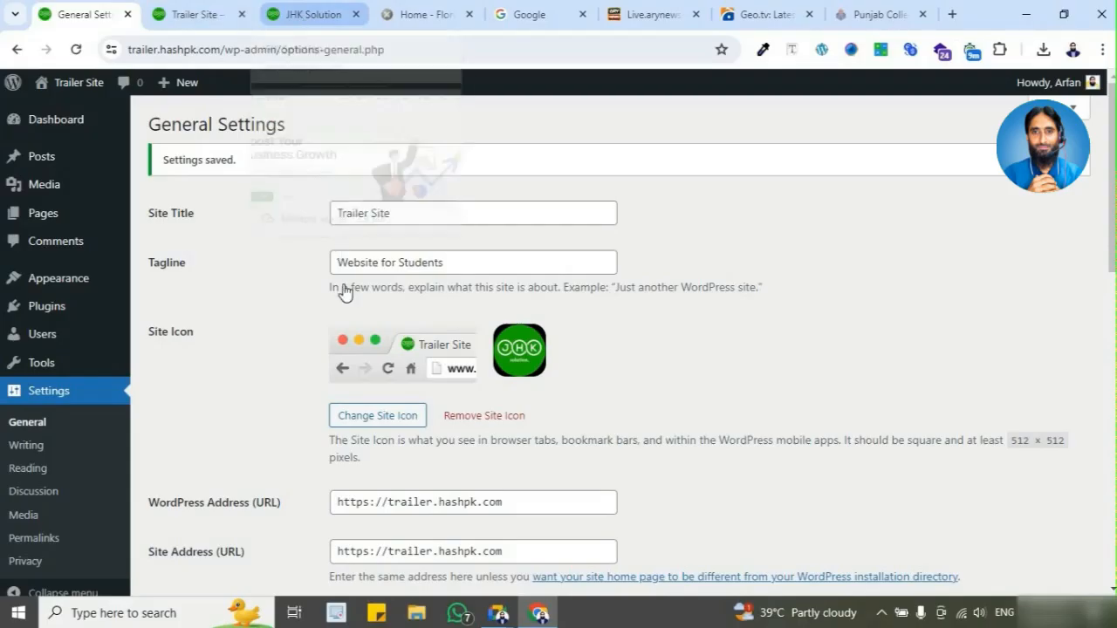
scroll(579, 343, "down", 5)
scroll(421, 393, "up", 1)
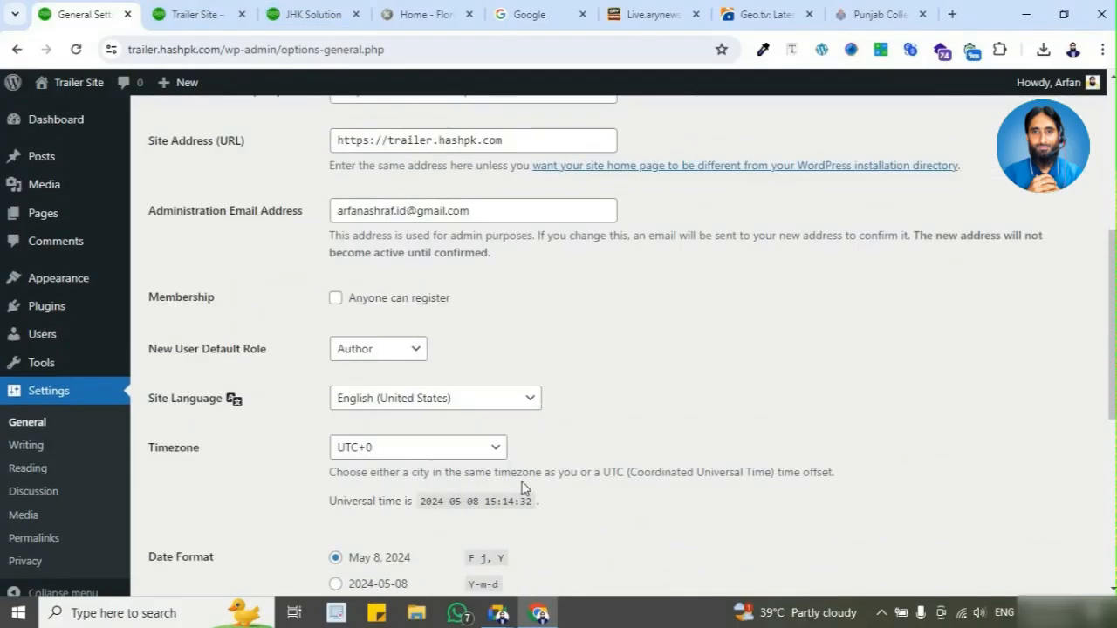
left_click(1073, 50)
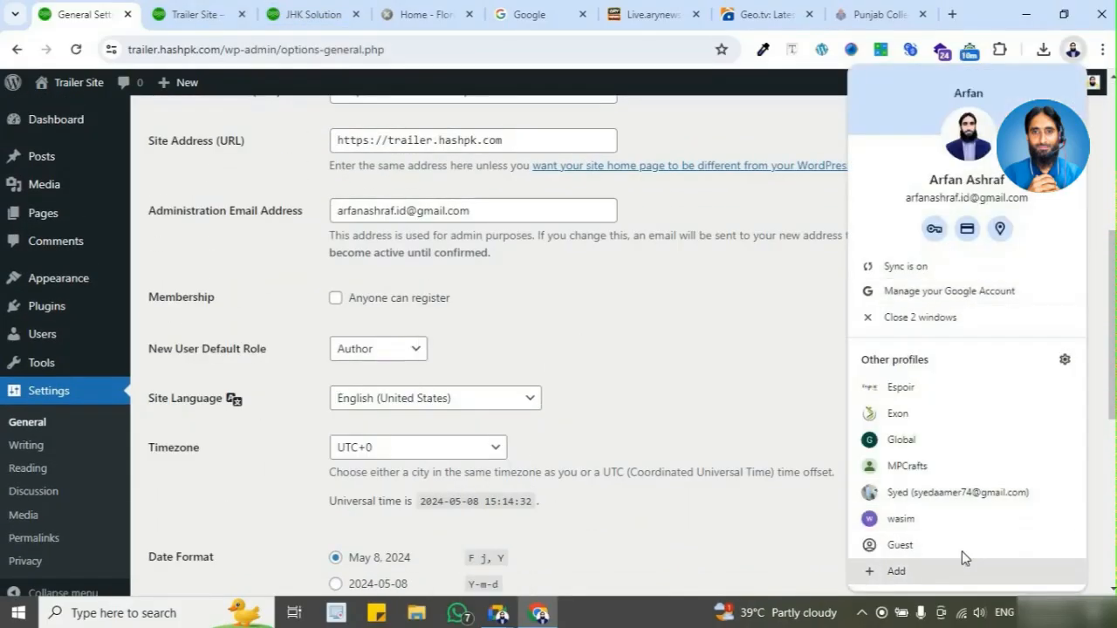
left_click(223, 56)
left_click(259, 50)
left_click_drag(259, 51, 127, 51)
key("ctrl+c")
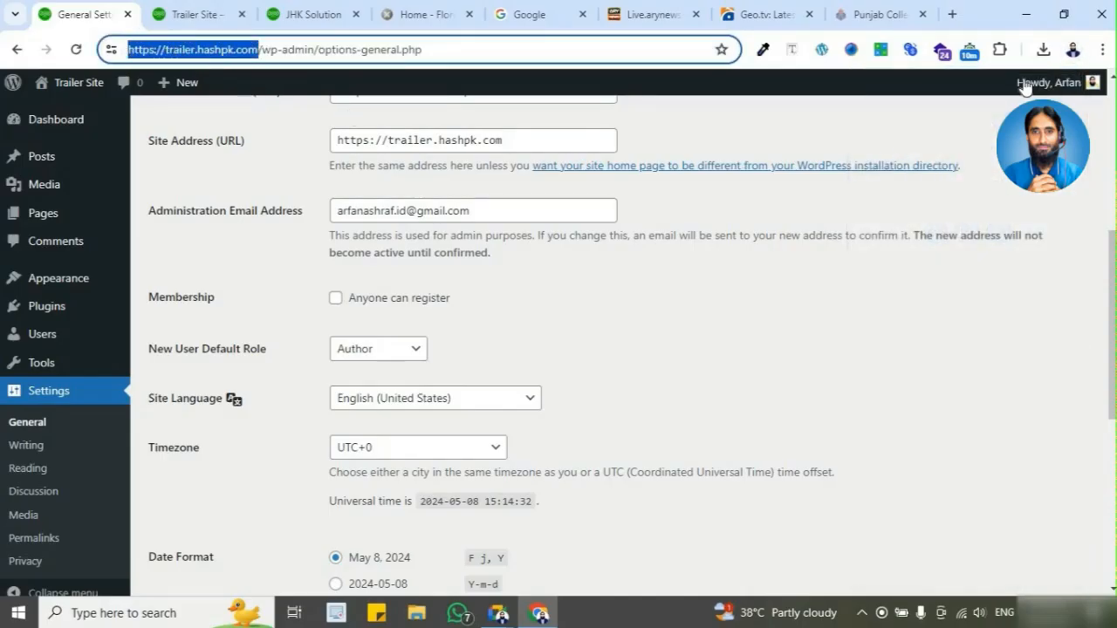
Step: Open a maximized Guest browser window, load trailer.hashpk.com with the copied address, and look over the home page
left_click(1074, 51)
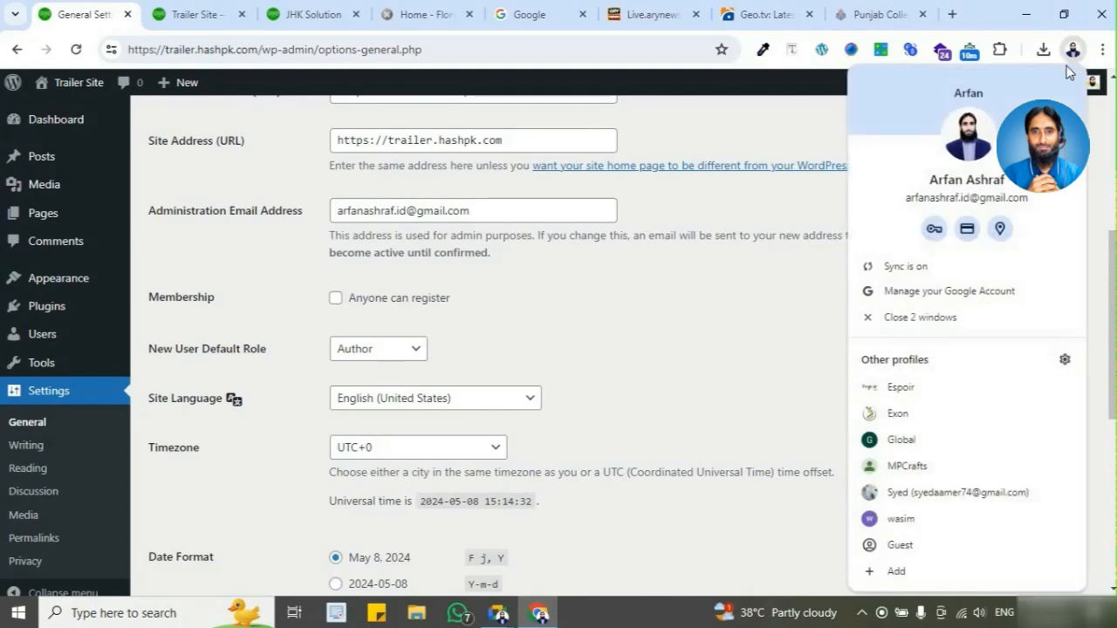
left_click(962, 547)
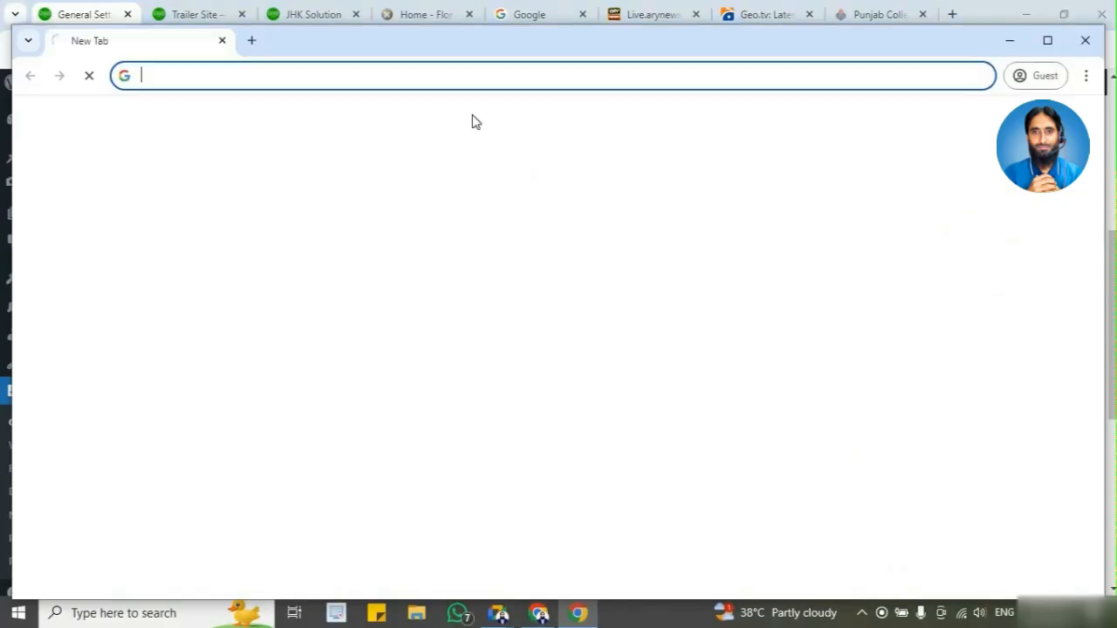
left_click(1048, 40)
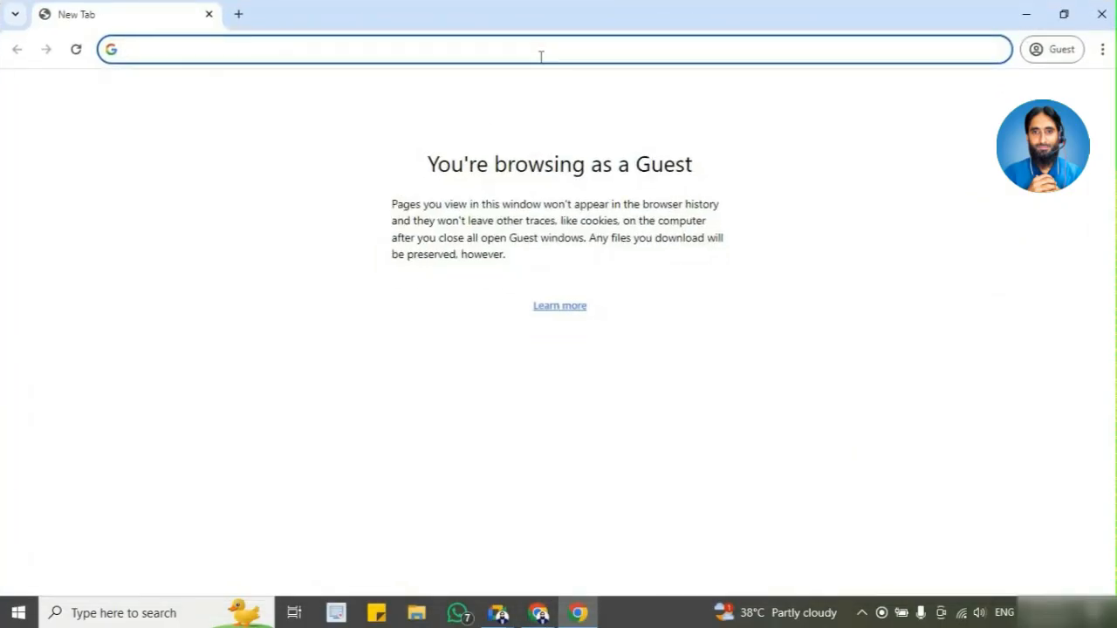
key("ctrl+v")
key("Return")
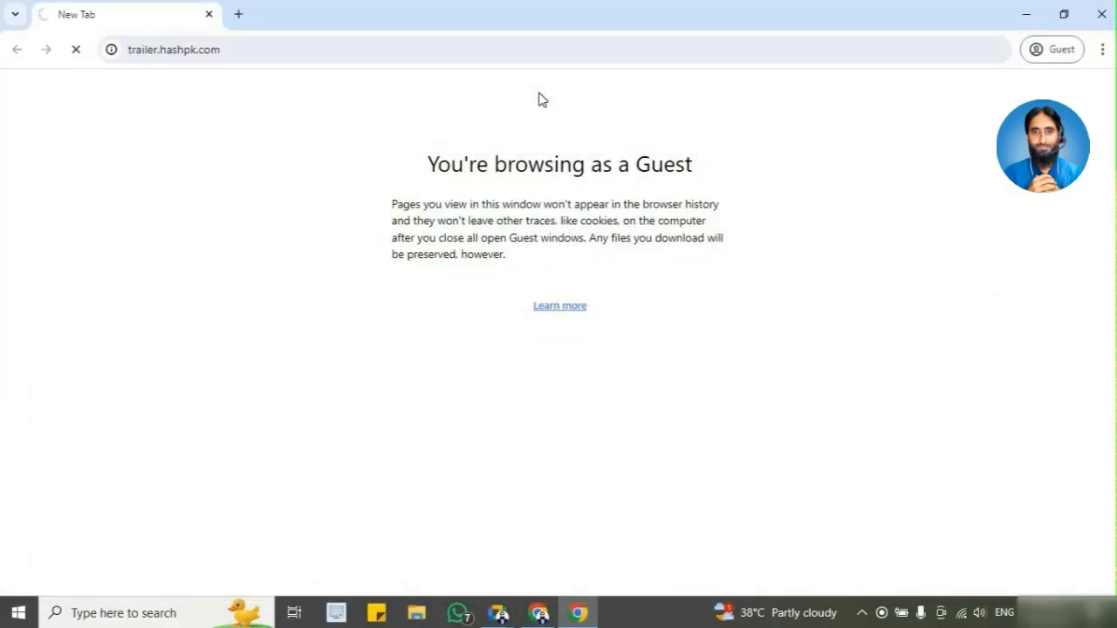
scroll(532, 230, "down", 5)
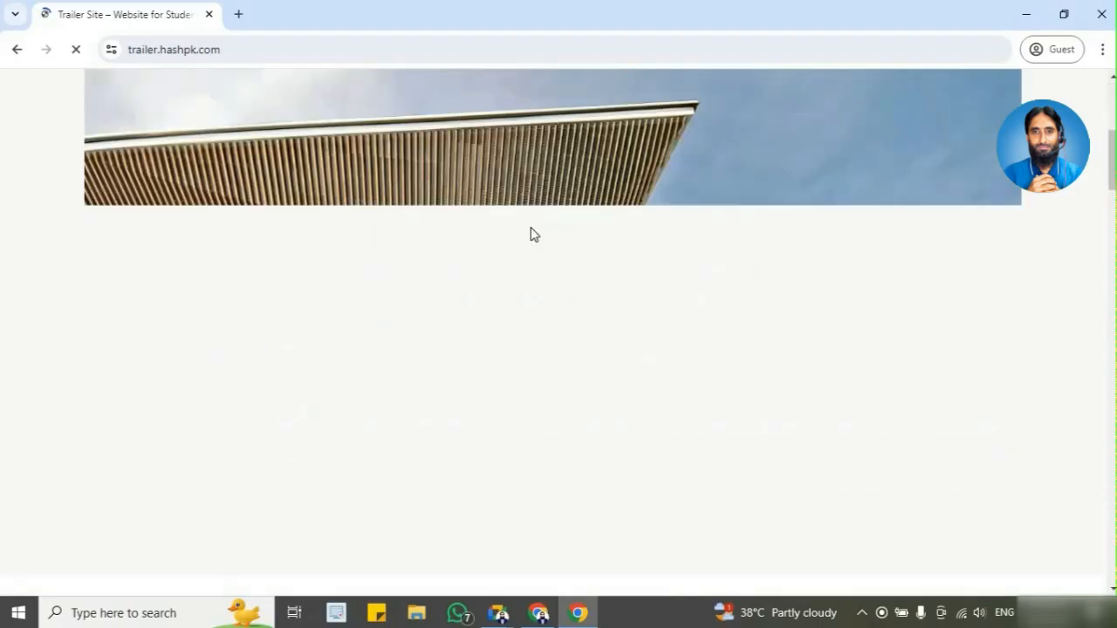
scroll(531, 230, "up", 5)
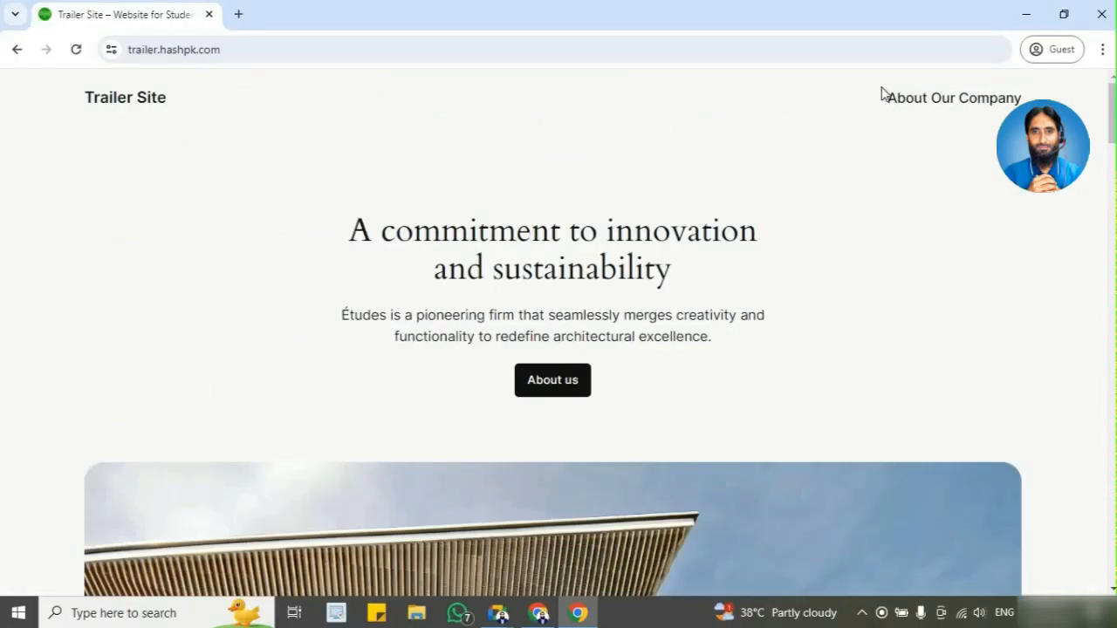
scroll(306, 401, "down", 8)
scroll(551, 416, "down", 4)
scroll(541, 406, "up", 12)
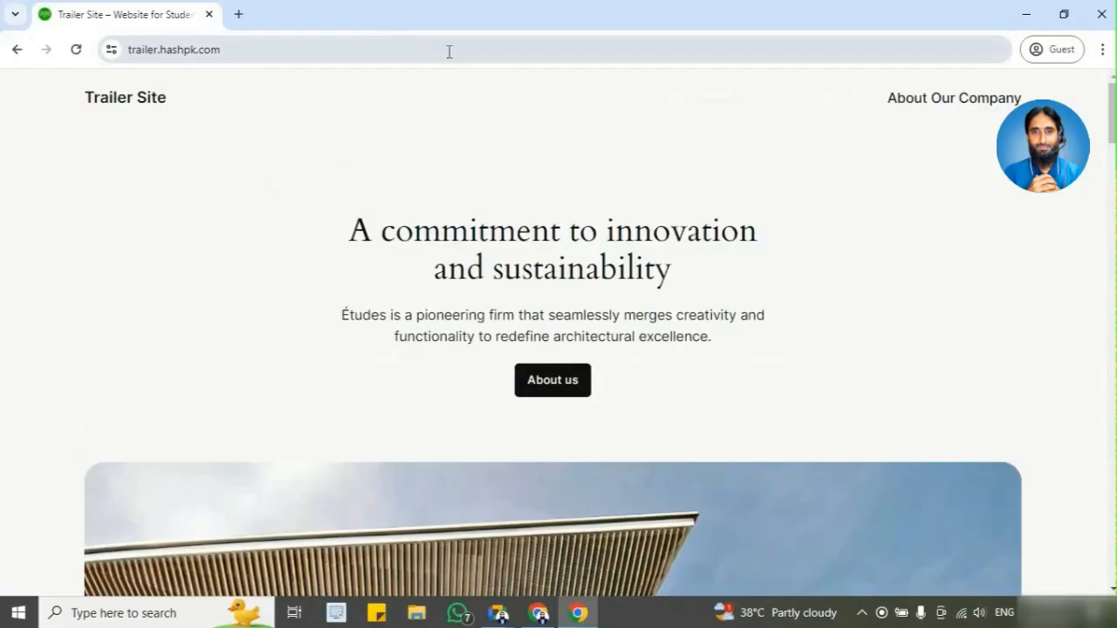
Step: Open the site's WordPress login page by adding /wp-admin to the trailer.hashpk.com address
left_click(450, 52)
type("/wp")
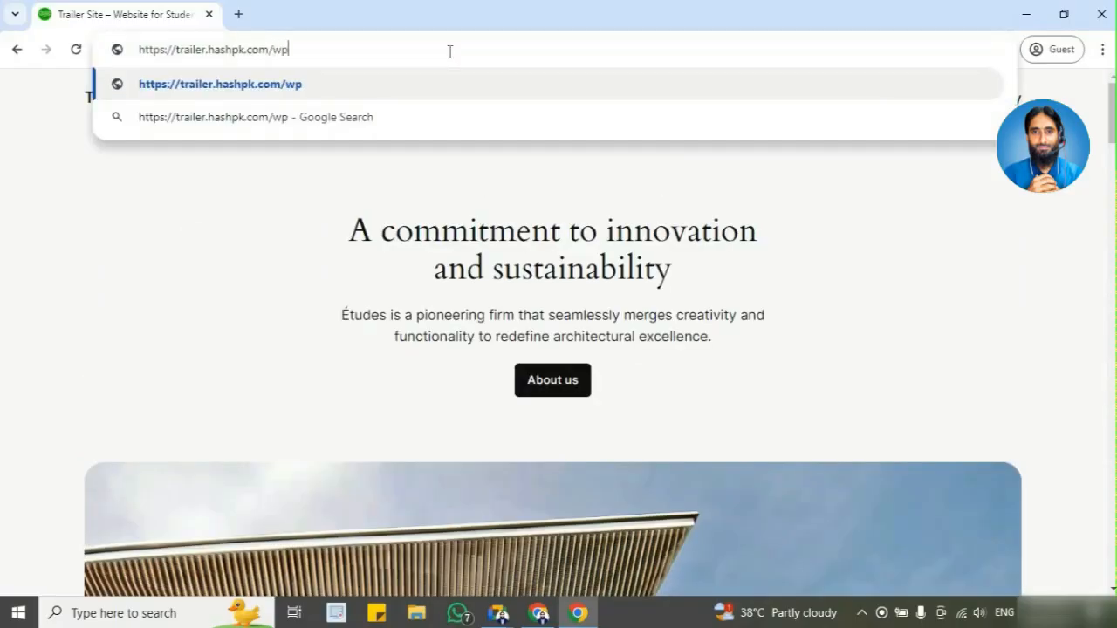
type("-admin")
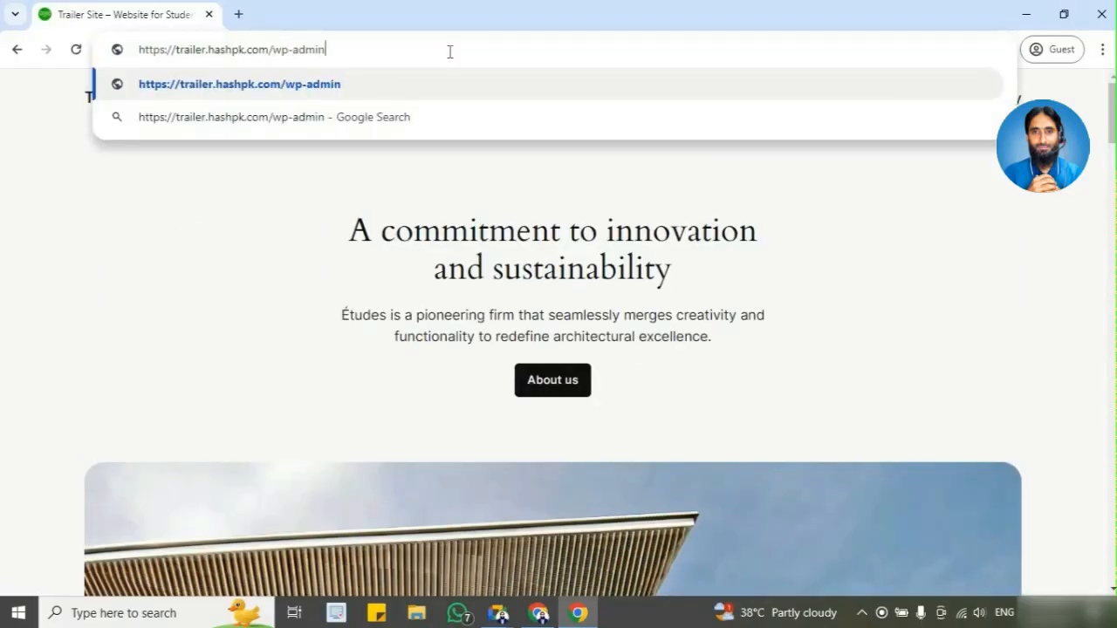
key("Return")
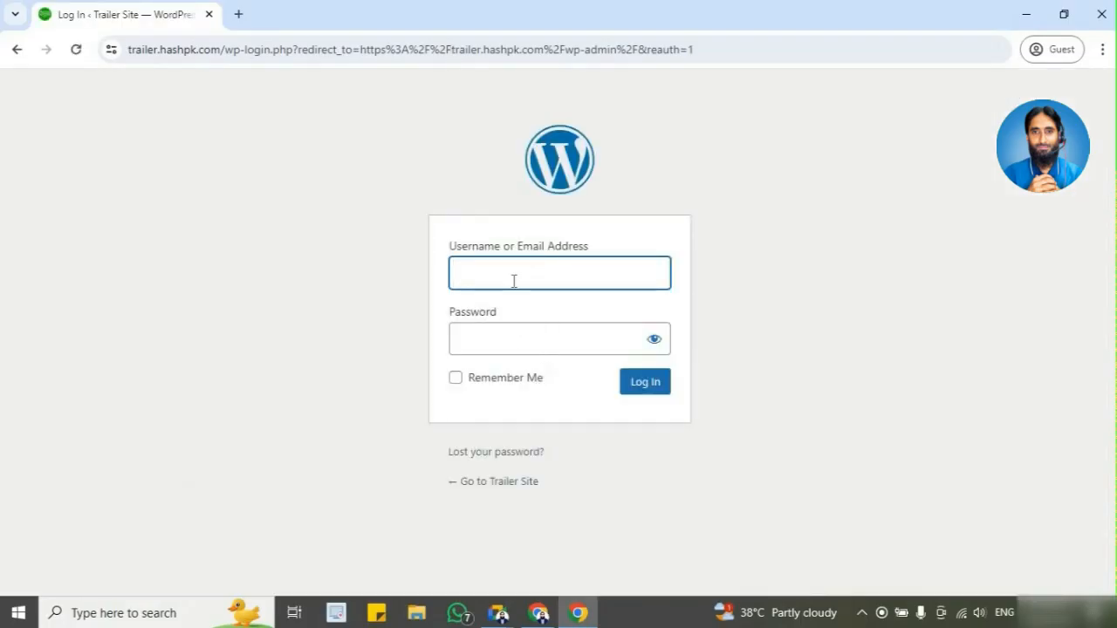
Step: Try to log in to the Trailer Site by entering a username and the account password
left_click(520, 340)
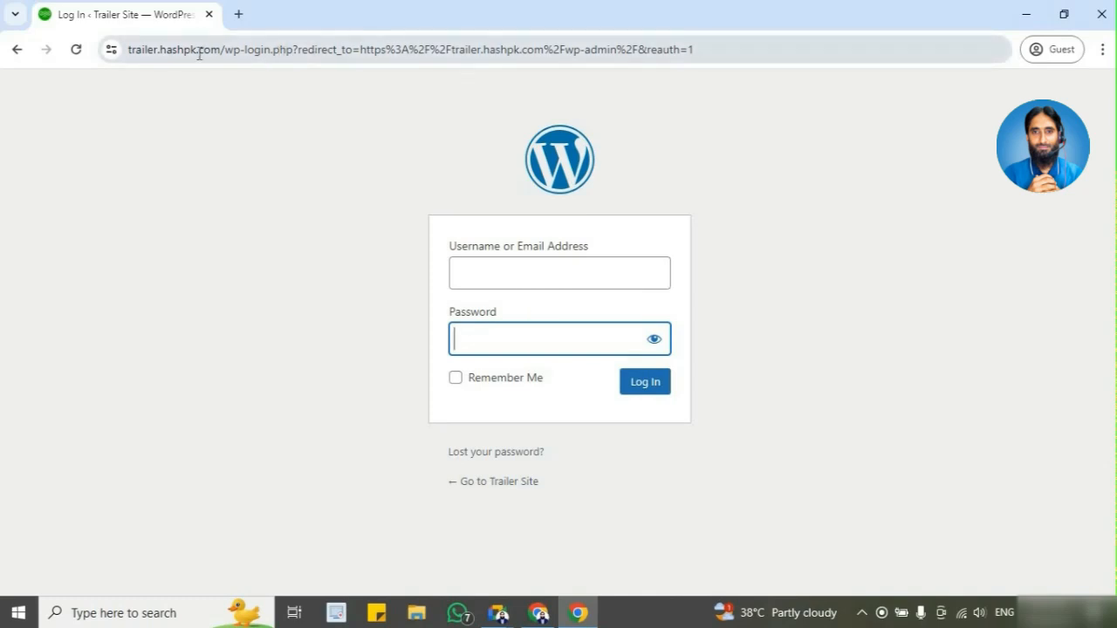
left_click(537, 273)
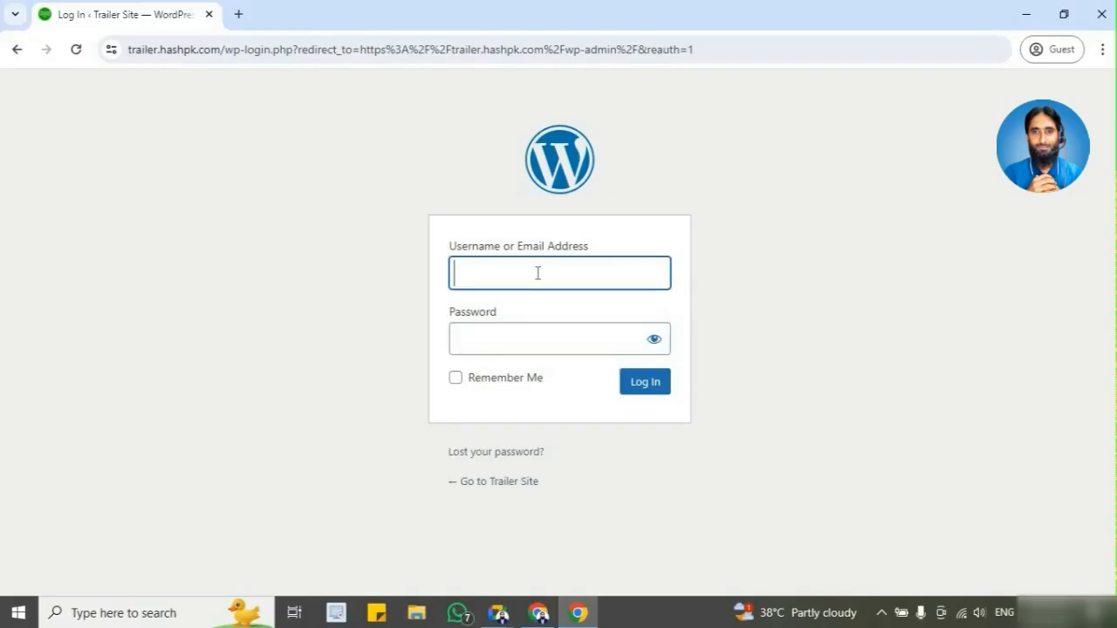
left_click(535, 347)
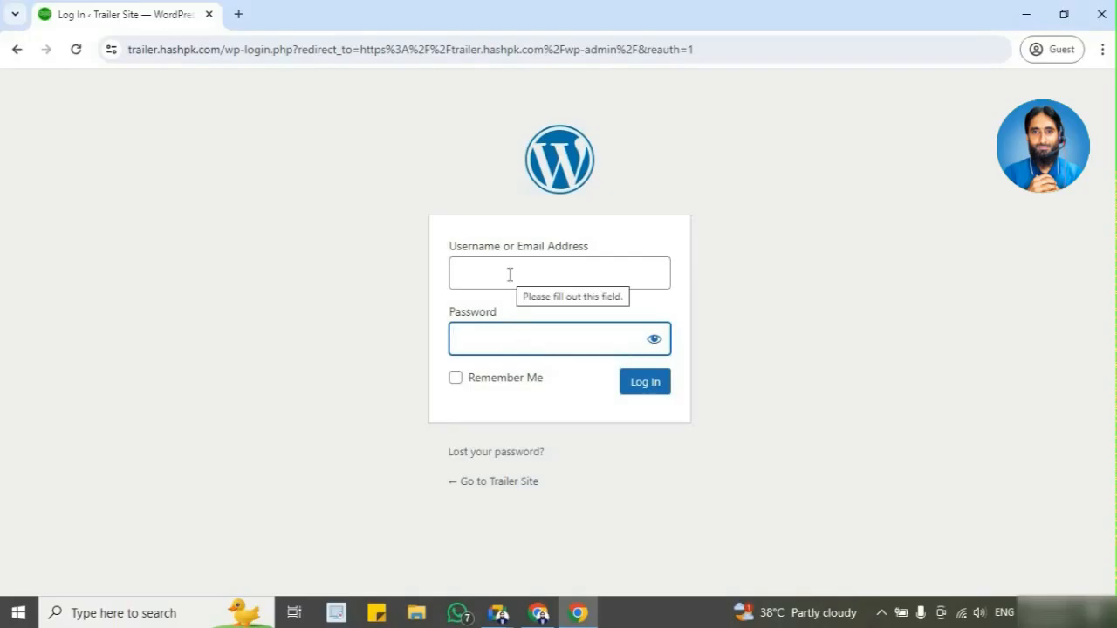
left_click(509, 275)
left_click(508, 339)
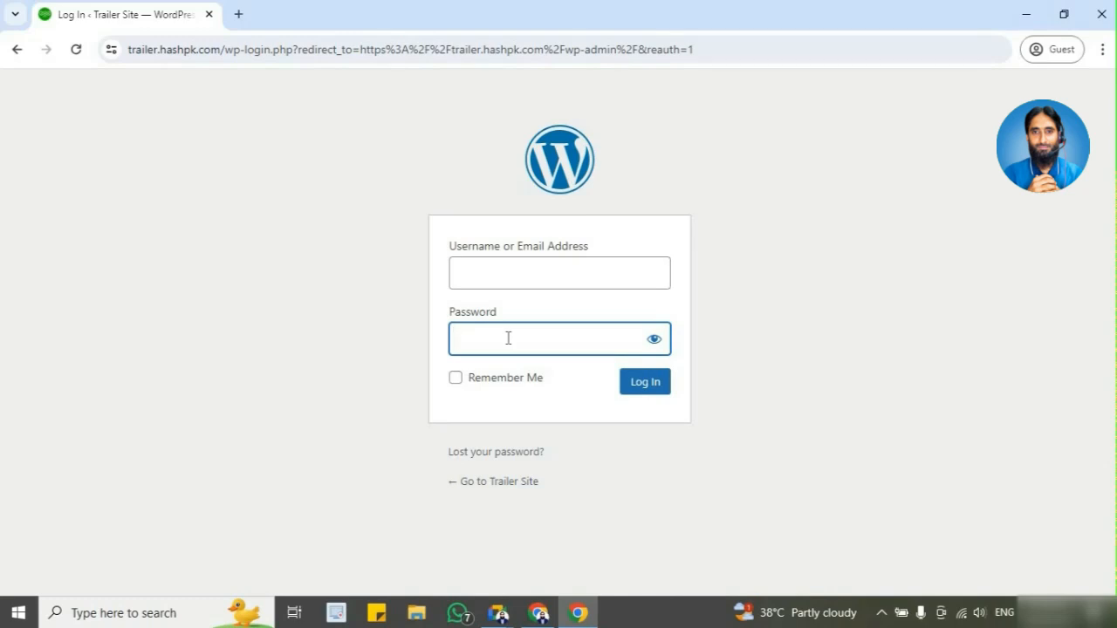
left_click(511, 279)
type("sundas")
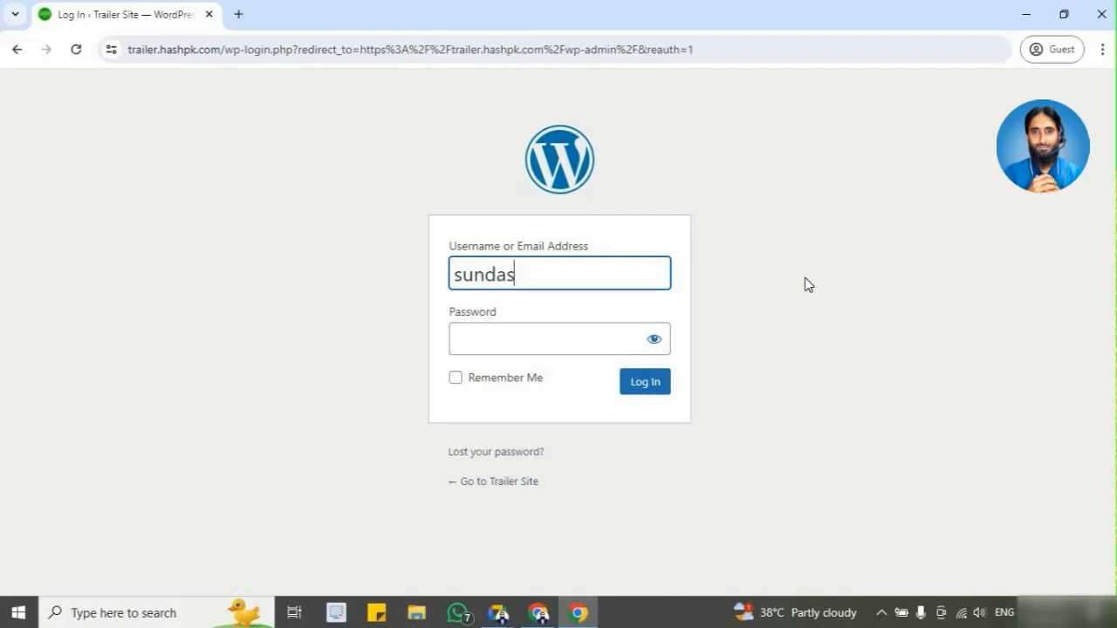
key("Tab")
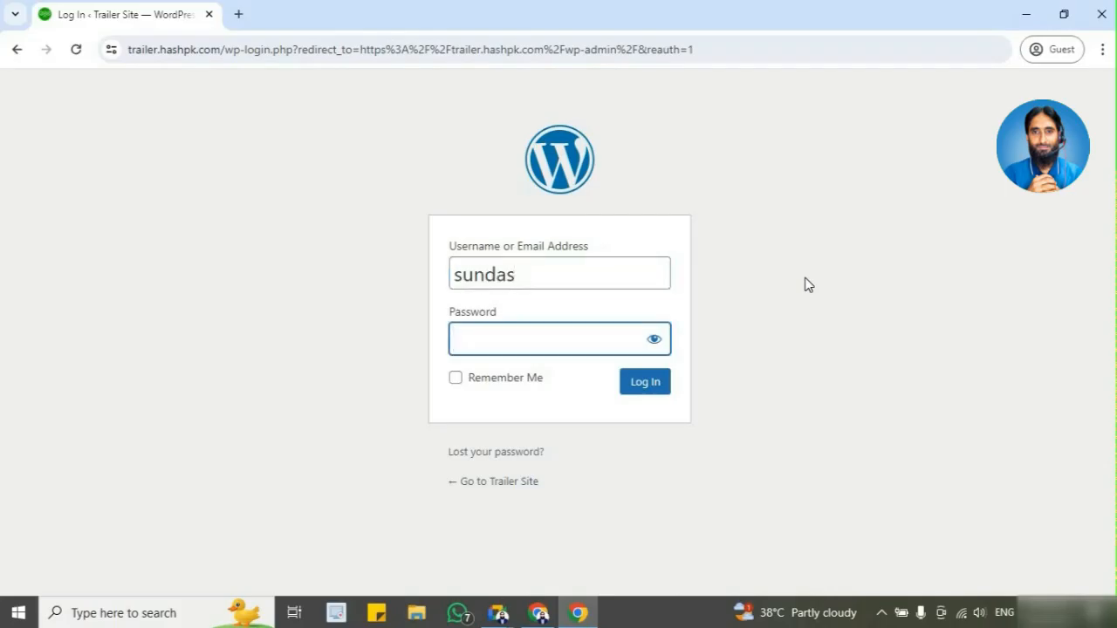
type("••••••••••")
left_click(656, 386)
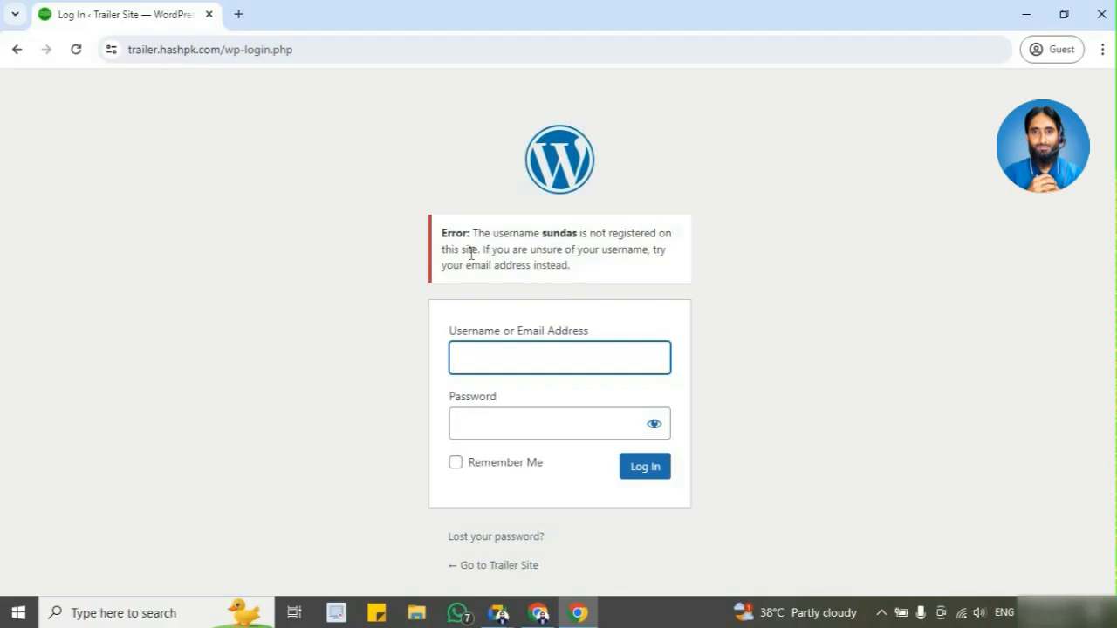
Step: Switch back to the General Settings window, allow anyone to register on the site, and save the changes
mouse_move(543, 618)
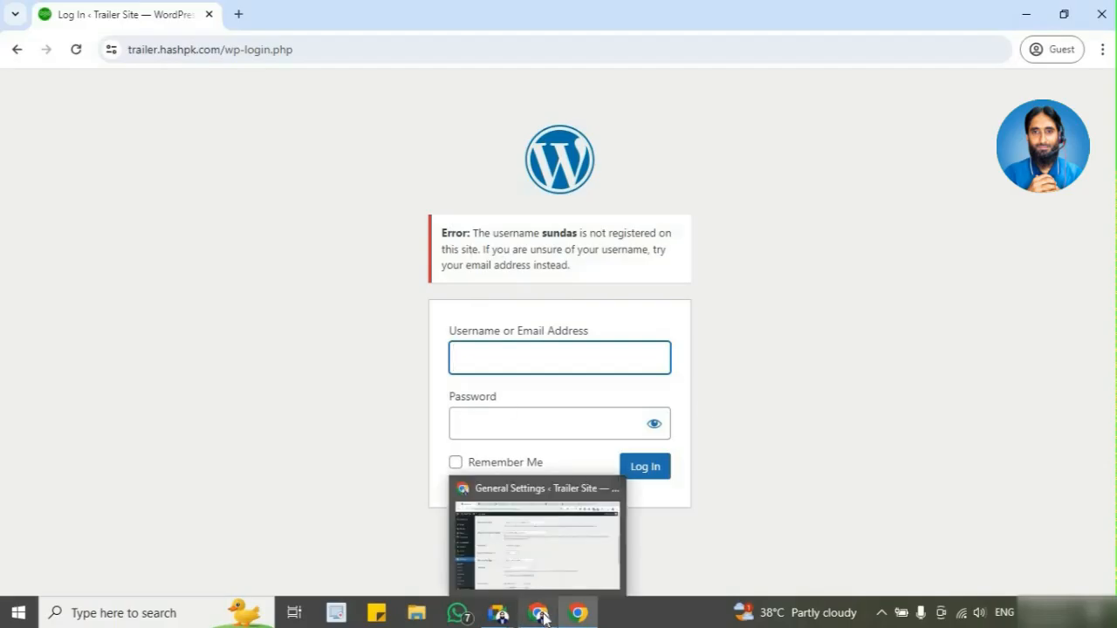
left_click(751, 293)
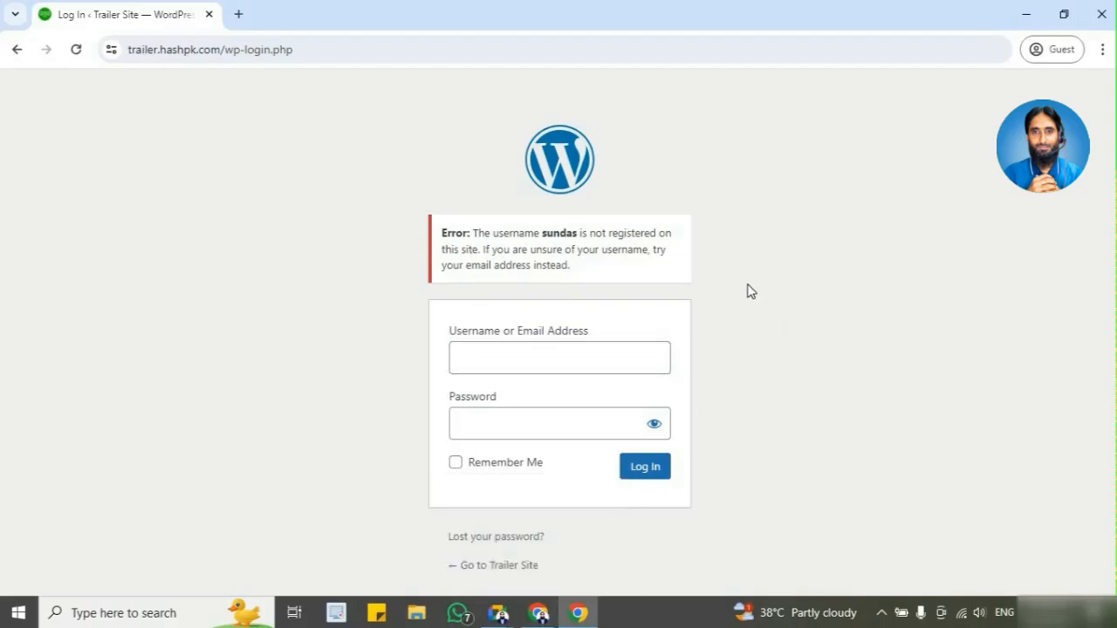
left_click(499, 616)
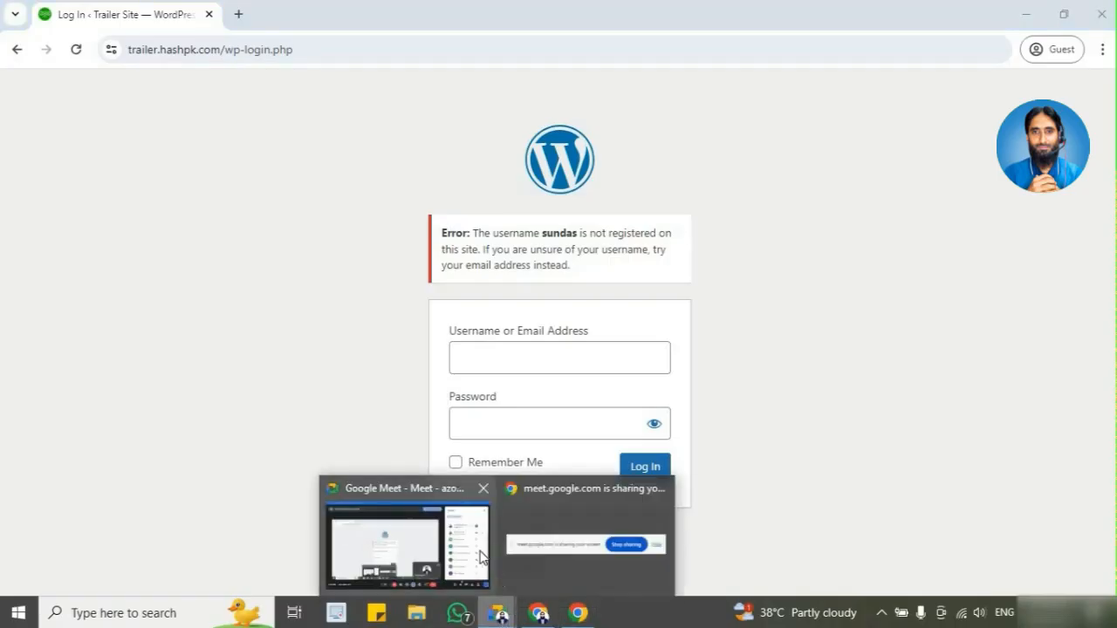
left_click(482, 556)
left_click(539, 613)
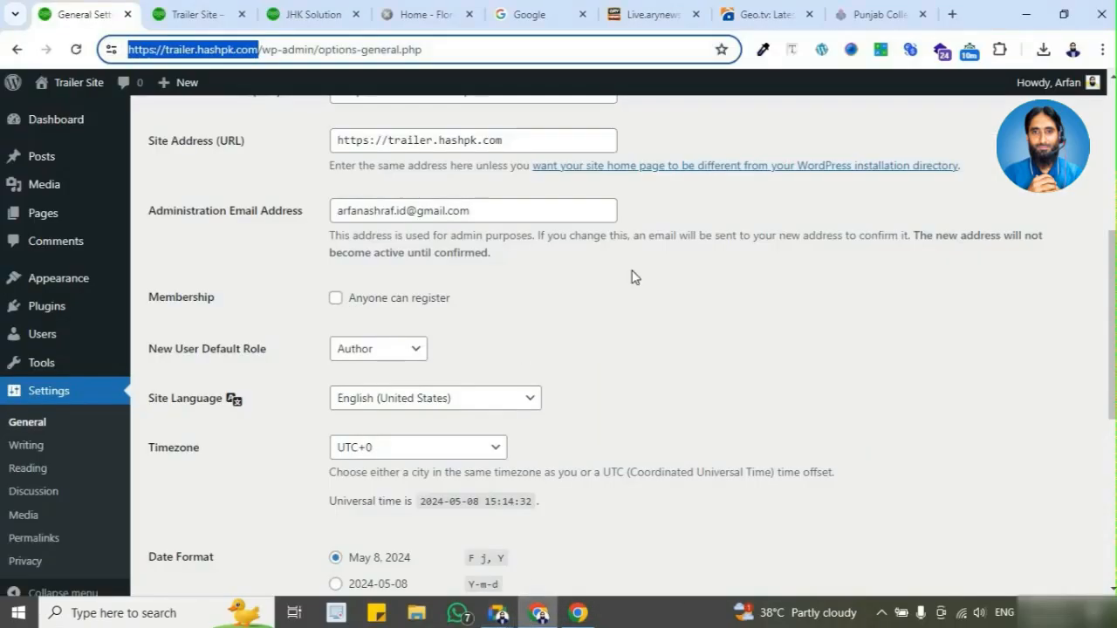
left_click(336, 300)
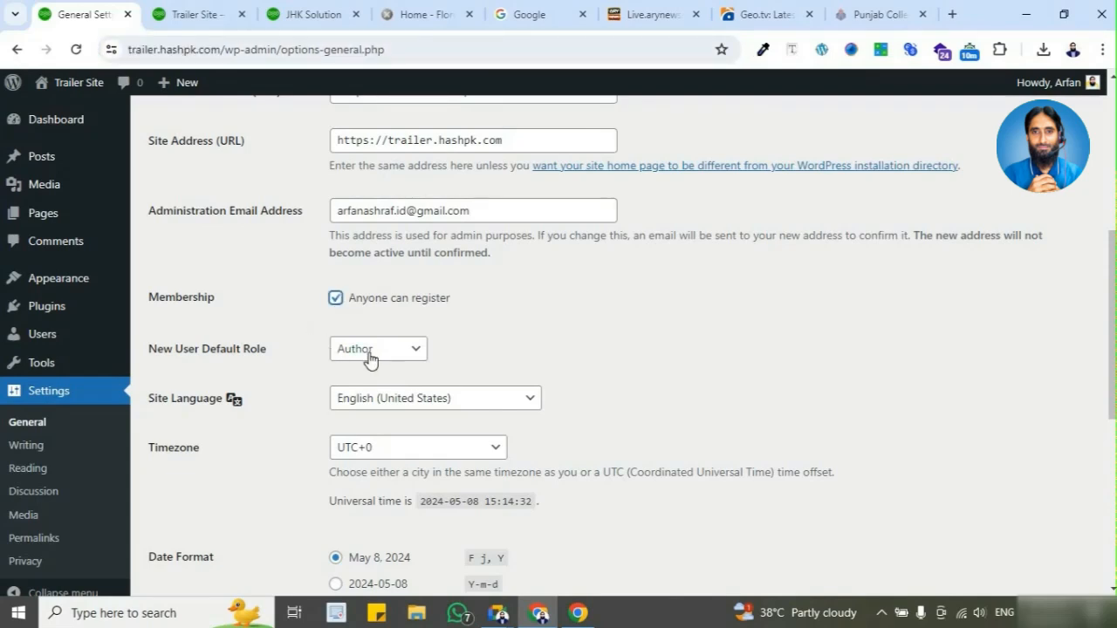
scroll(287, 407, "down", 5)
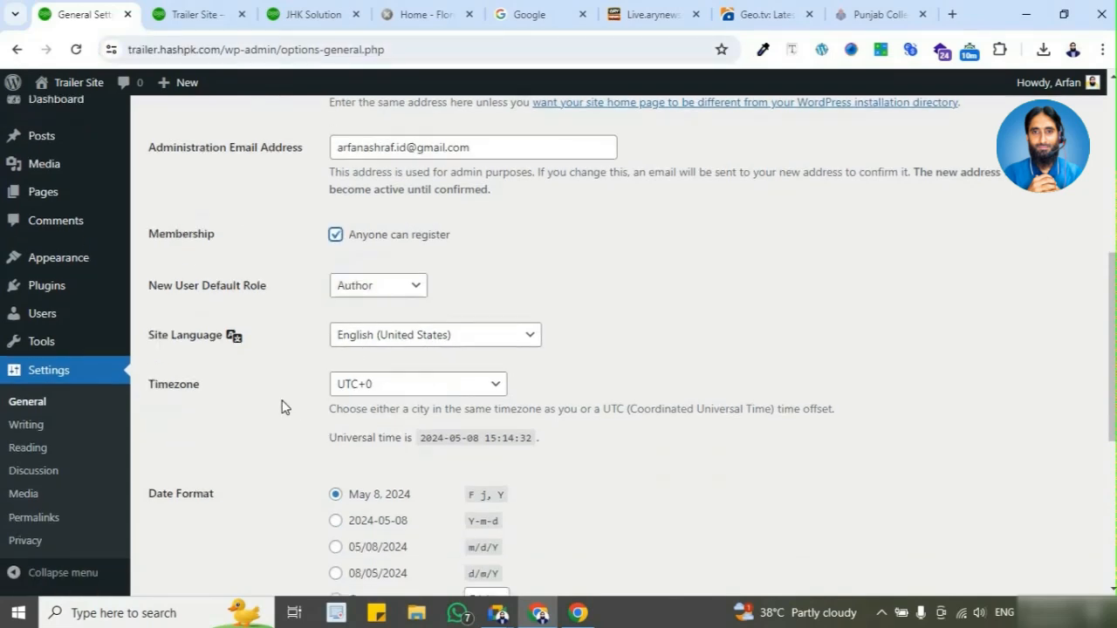
left_click(217, 512)
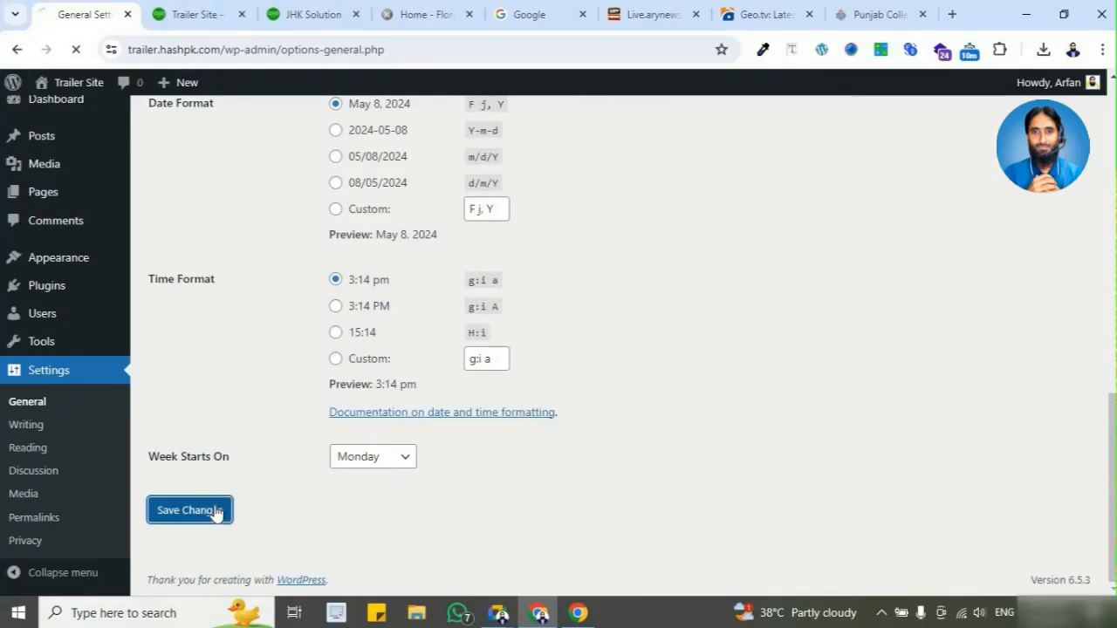
Step: Return to the Guest window, reload the login page, and go back to the Trailer Site home page
left_click(577, 613)
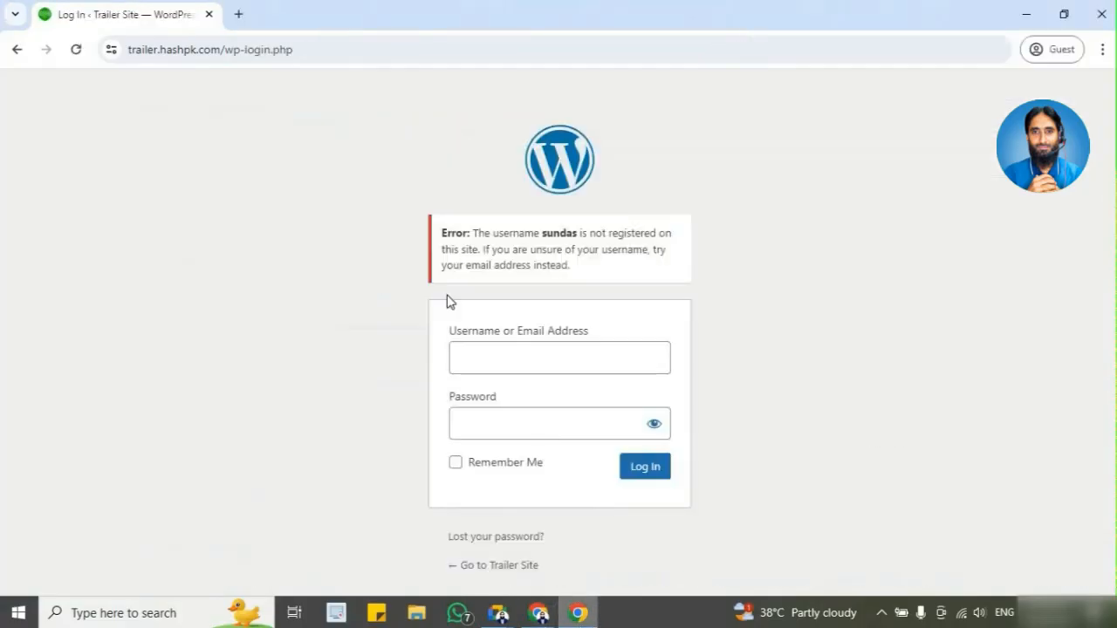
left_click(76, 49)
left_click(683, 192)
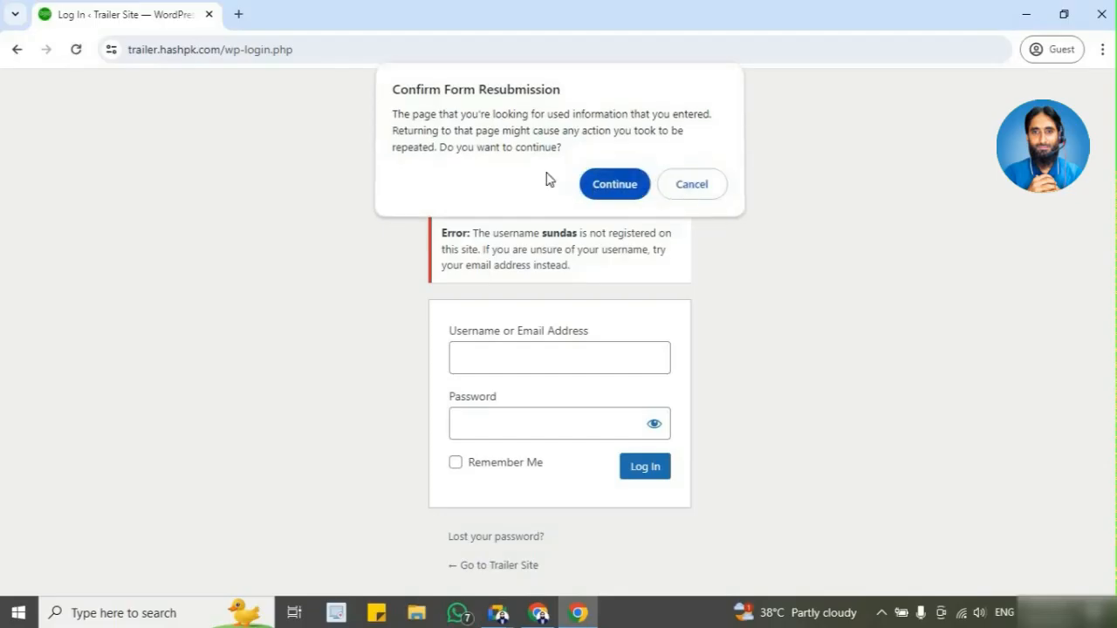
left_click(15, 48)
left_click(17, 50)
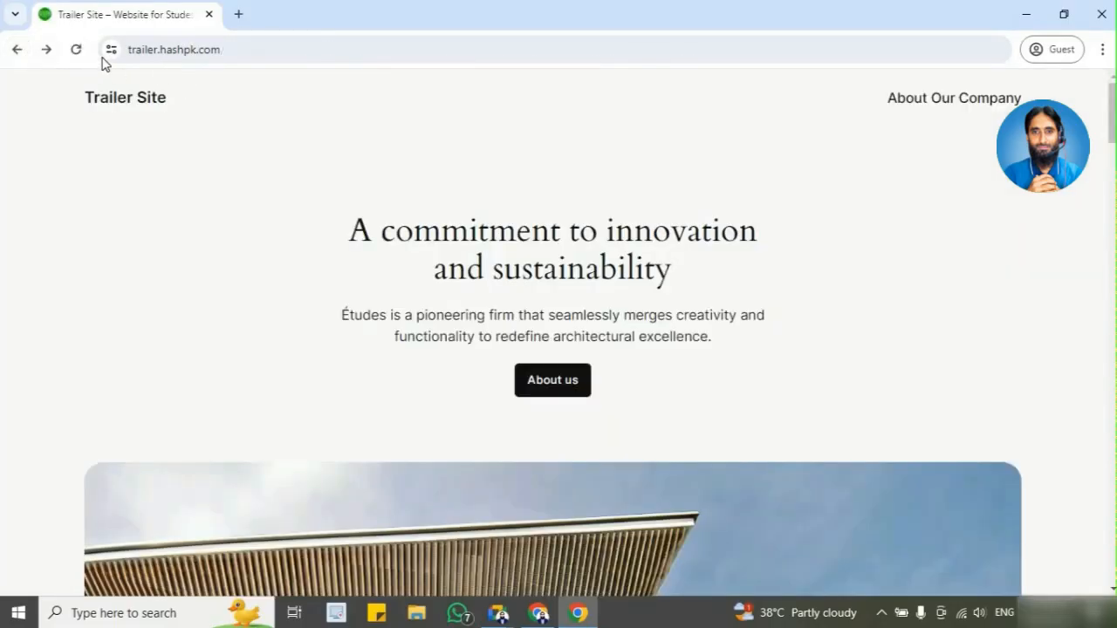
Step: Open the site's login page by adding /wp-admin to the trailer.hashpk.com address
left_click(397, 60)
key("End")
type("/")
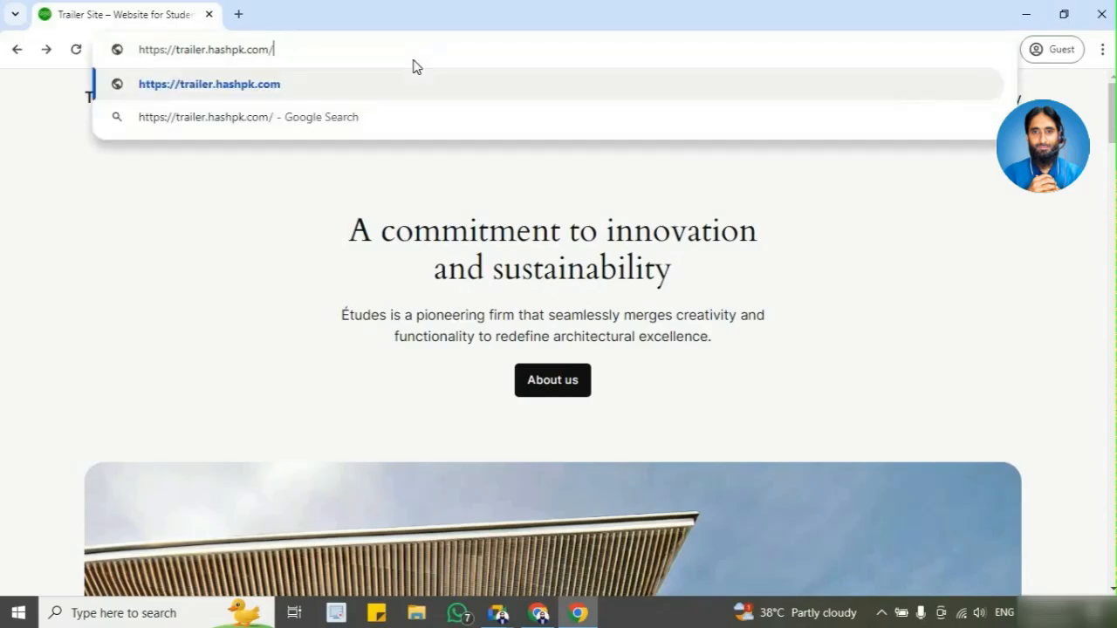
type("wp-admin")
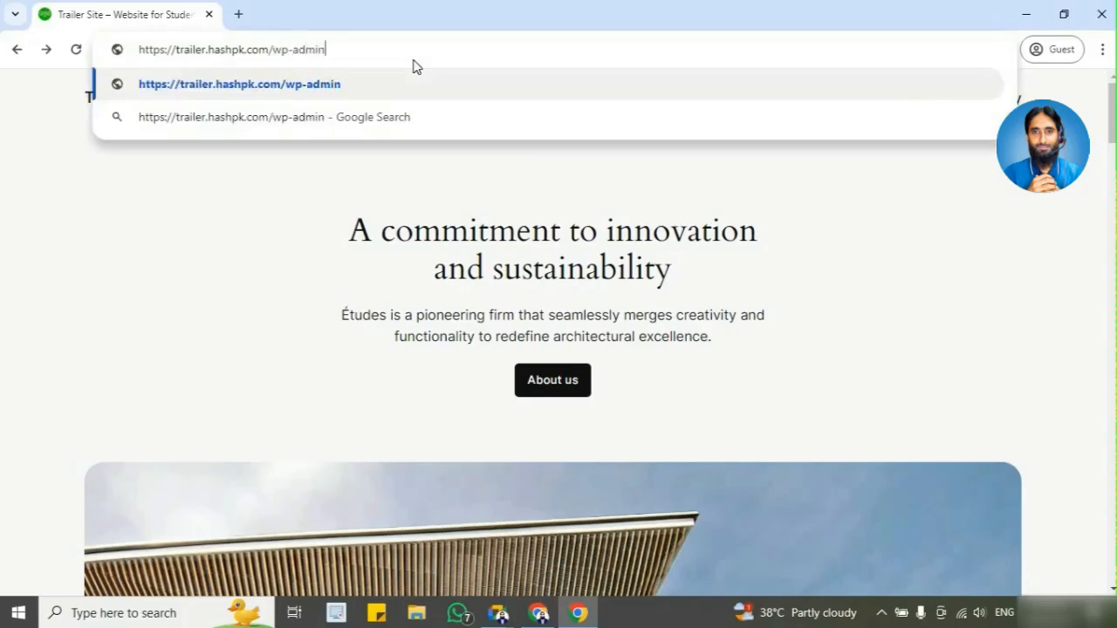
key("Return")
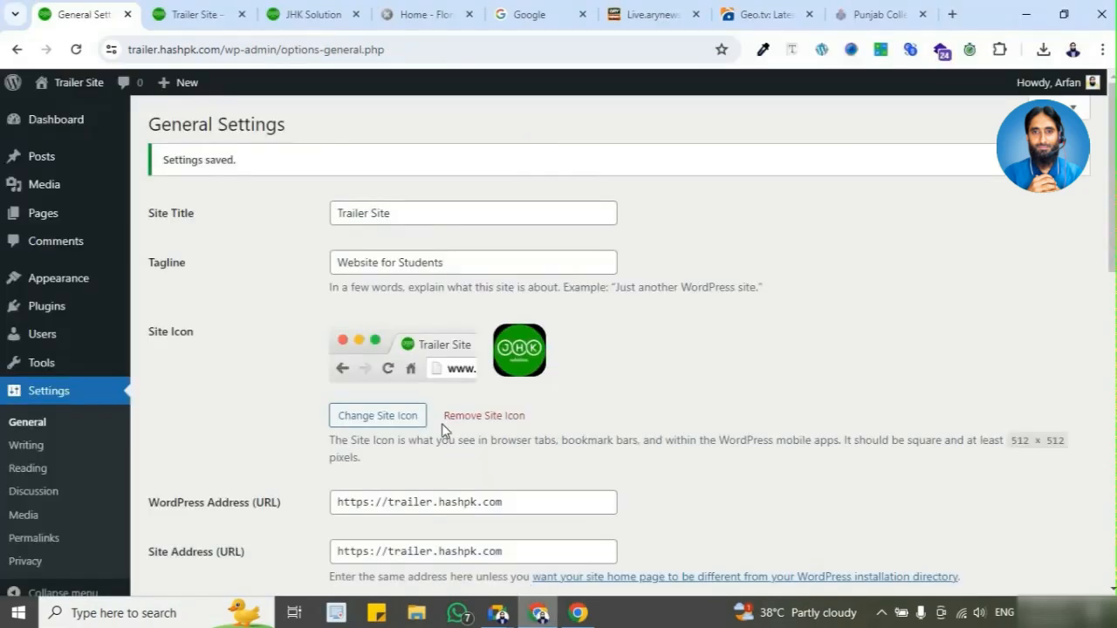
Step: Turn off the option that lets anyone register in General Settings and save the changes
scroll(441, 429, "down", 4)
left_click(336, 384)
scroll(334, 384, "down", 1)
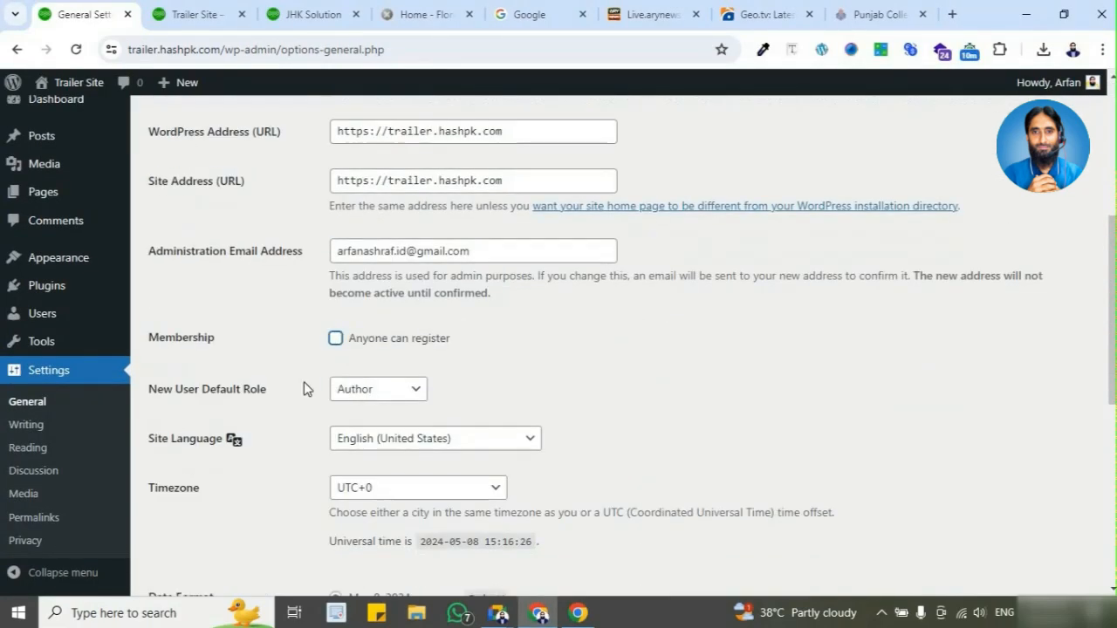
scroll(304, 384, "down", 3)
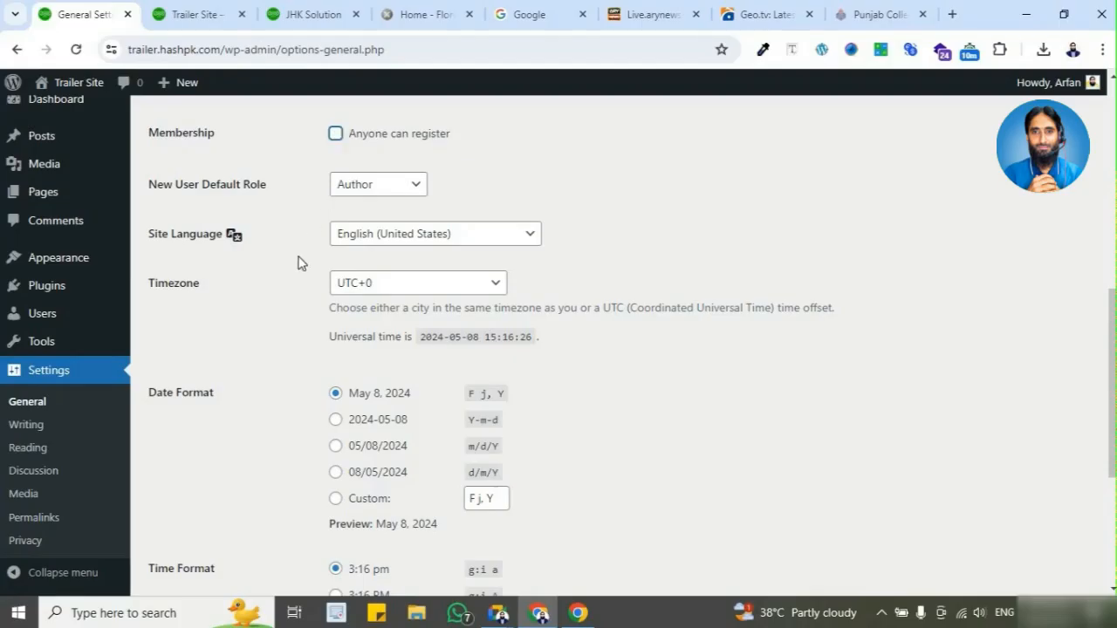
scroll(274, 334, "down", 4)
left_click(216, 515)
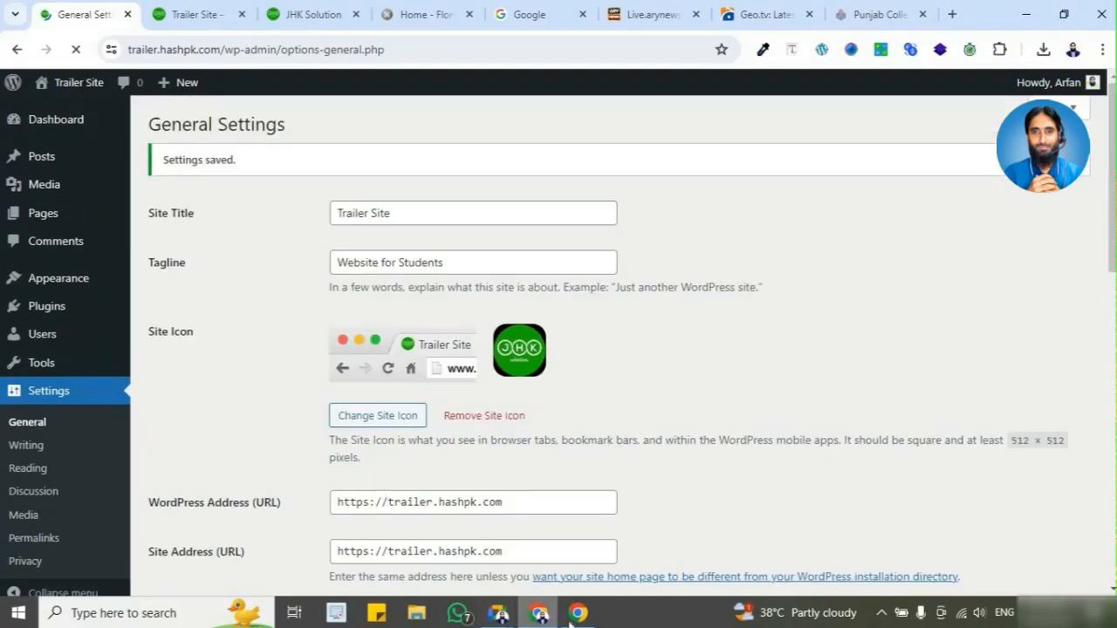
Step: Switch to the Guest window, return to the Trailer Site home page, and reopen the login page with /wp-admin to check its links
left_click(575, 614)
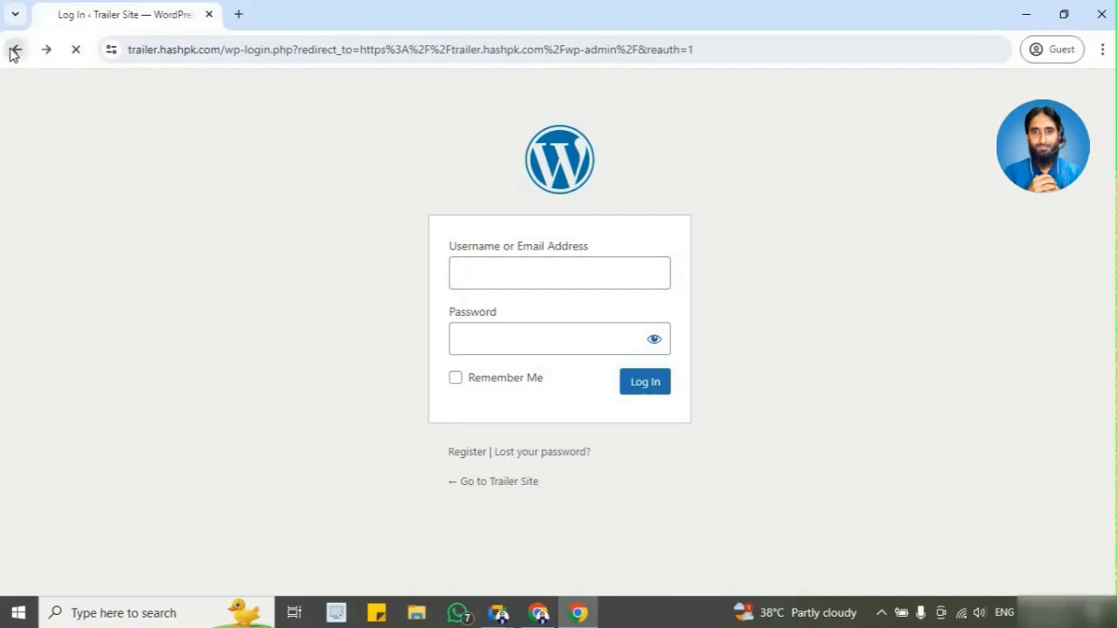
left_click(15, 50)
left_click(272, 53)
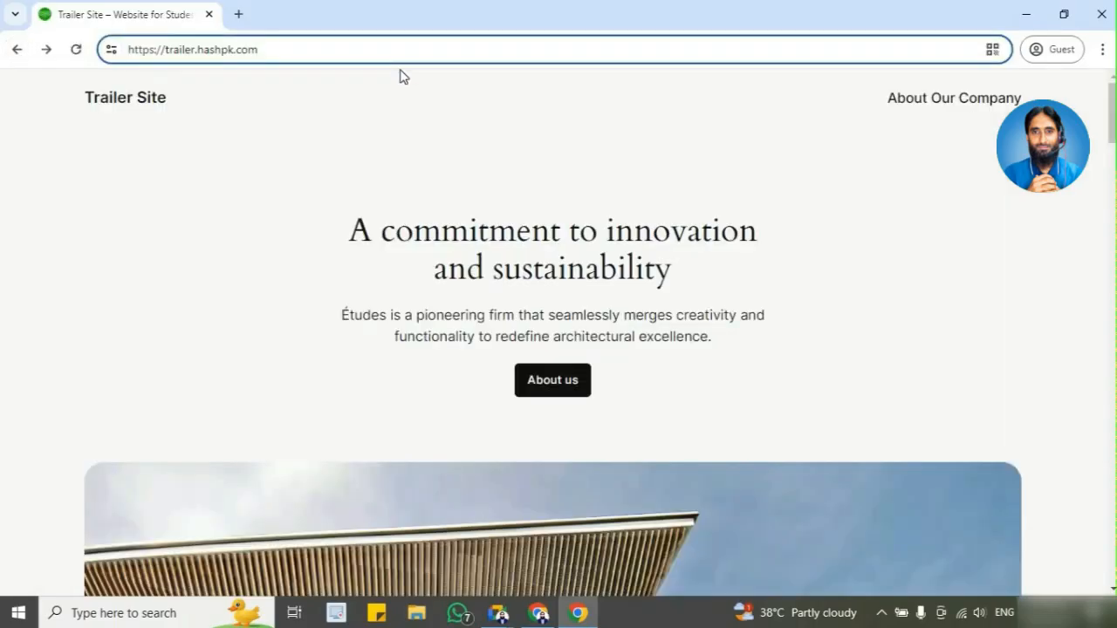
type(".")
key("BackSpace")
type("/wp-admin")
key("Return")
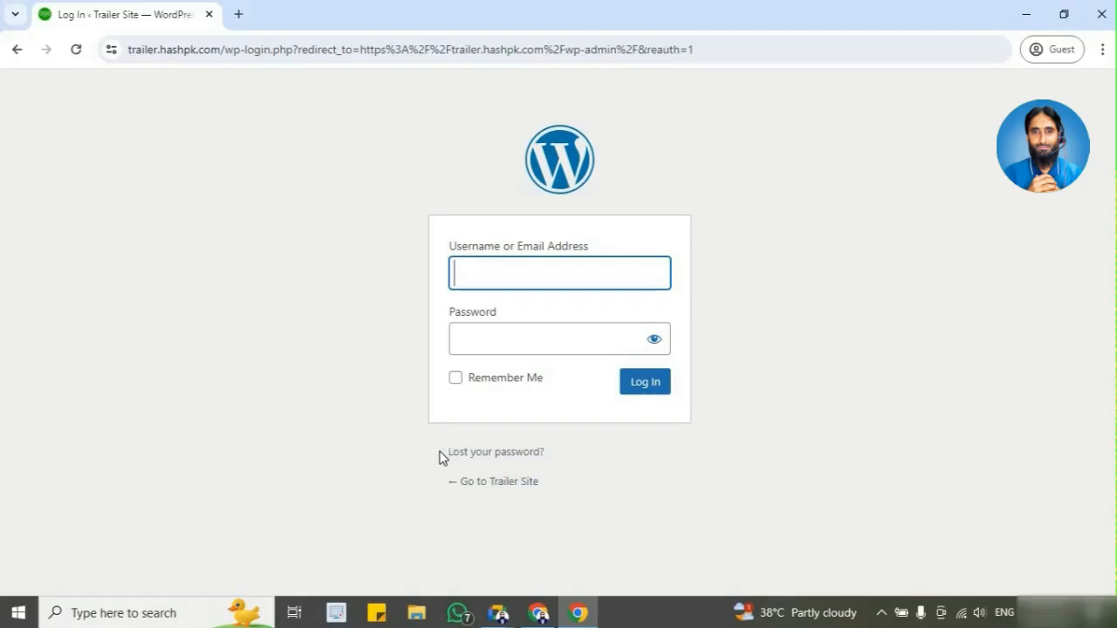
Step: Switch back to the General Settings window and enable the membership option that lets anyone register
left_click(541, 616)
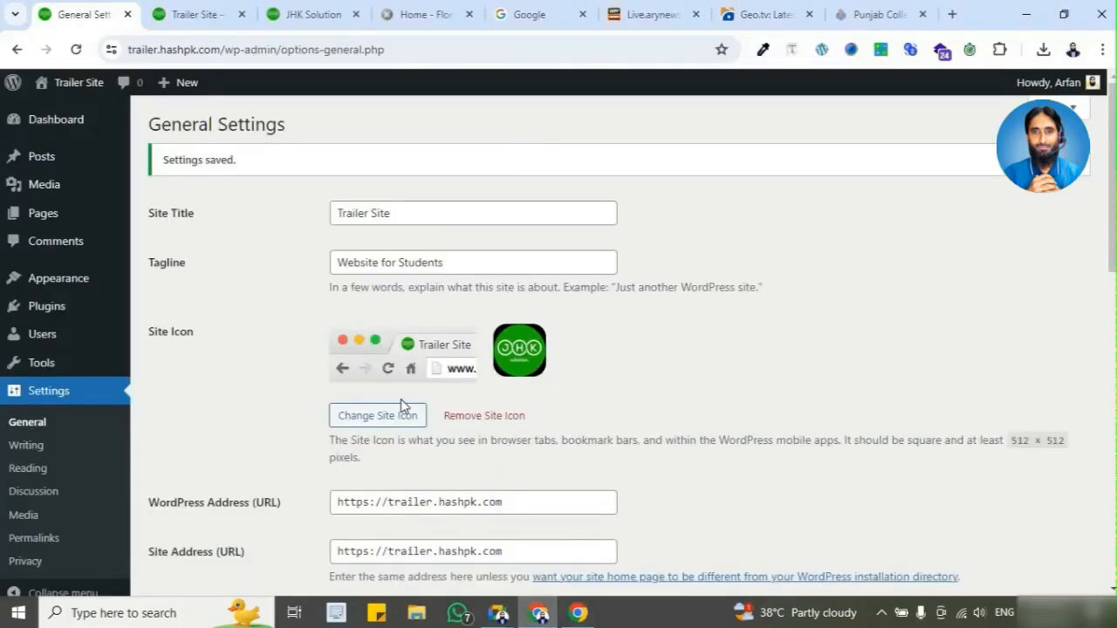
scroll(401, 399, "down", 3)
left_click(336, 462)
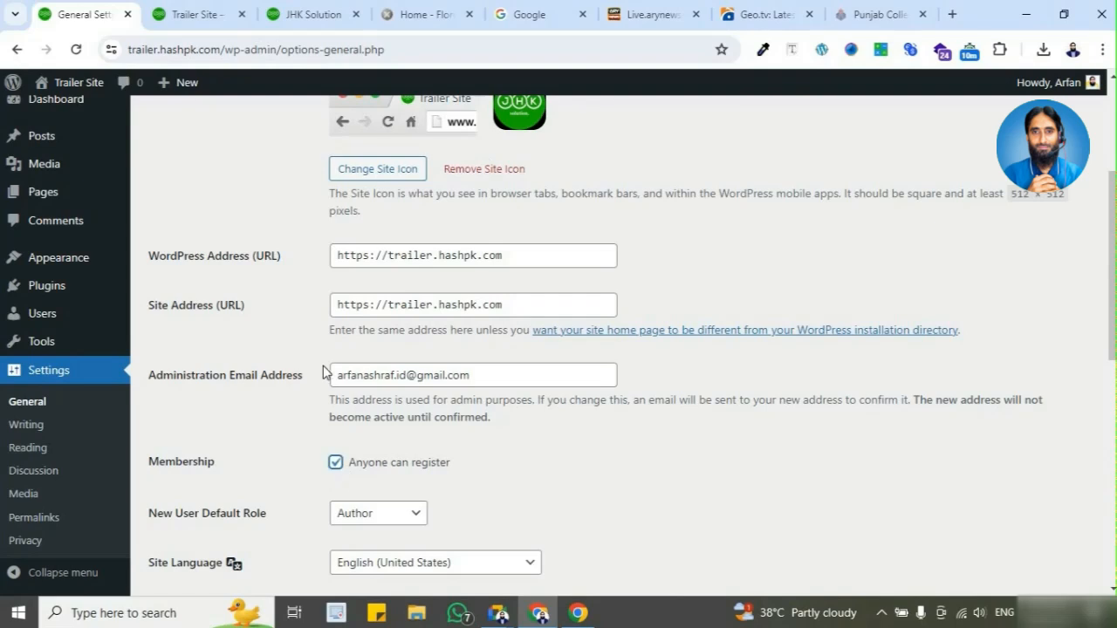
scroll(323, 373, "down", 3)
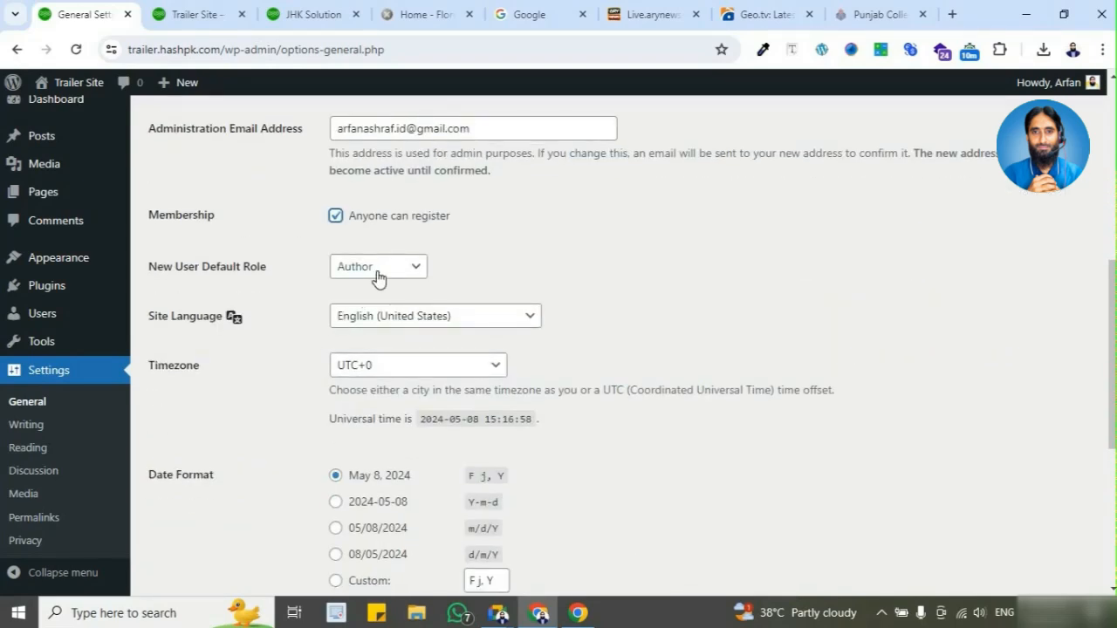
Step: Review the roles available for New User Default Role without changing the selected one
left_click(377, 276)
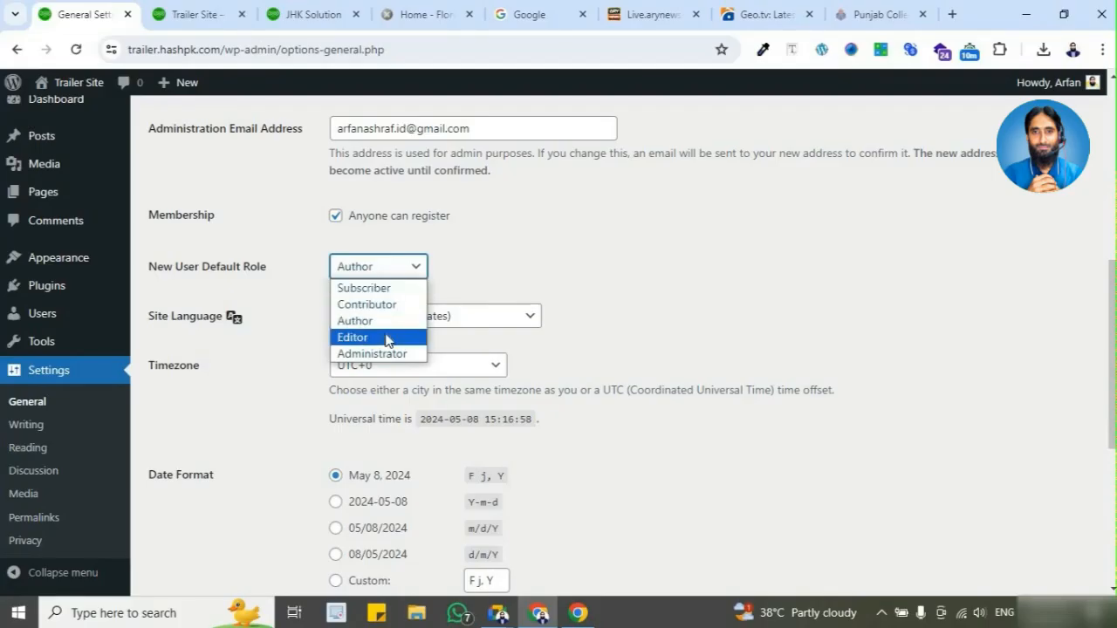
left_click(296, 301)
left_click(358, 278)
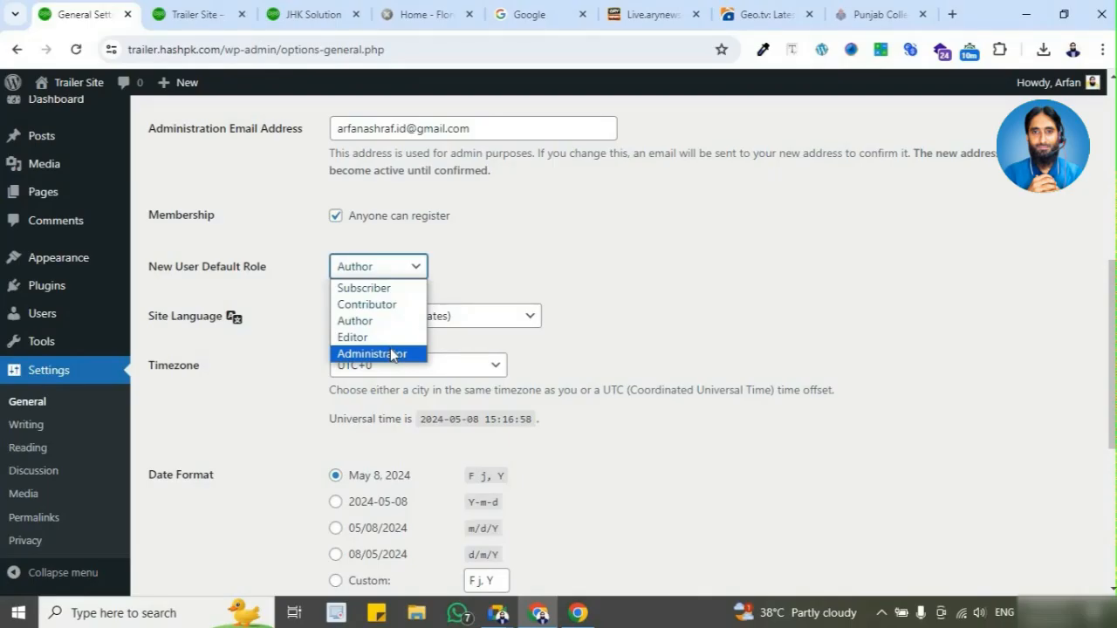
left_click(493, 275)
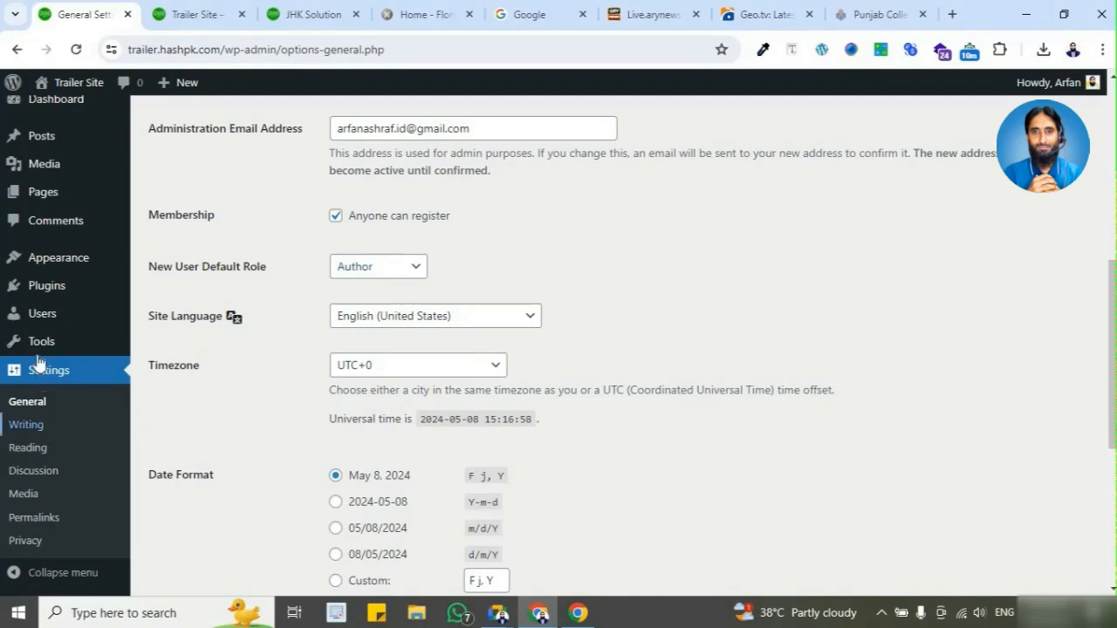
Step: Look at the list of all site users, and return to the membership section of General Settings
left_click(40, 323)
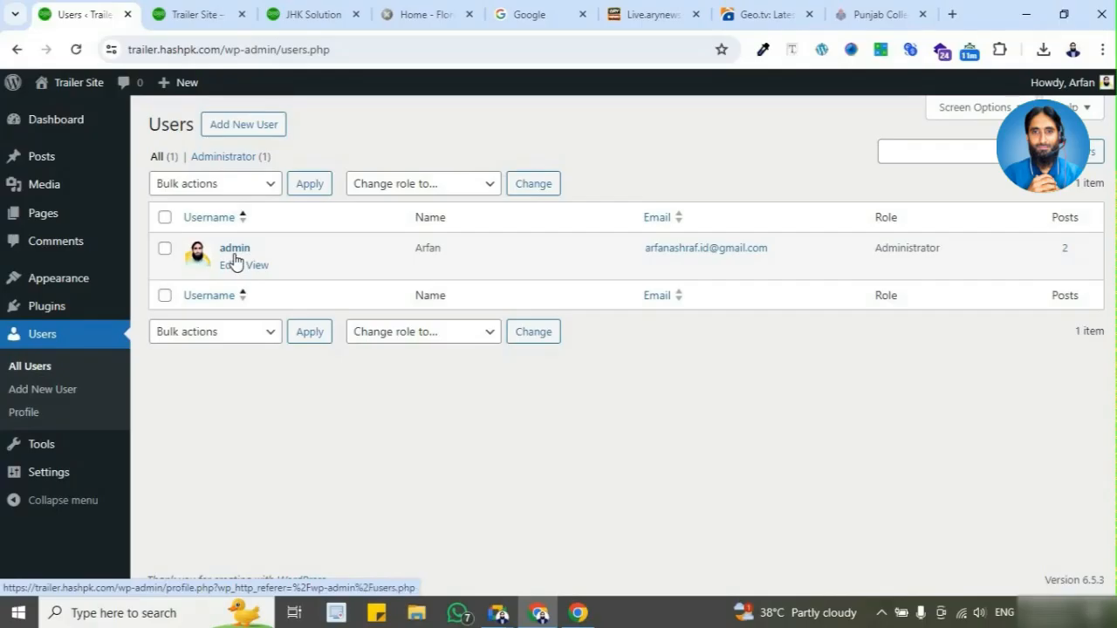
mouse_move(87, 476)
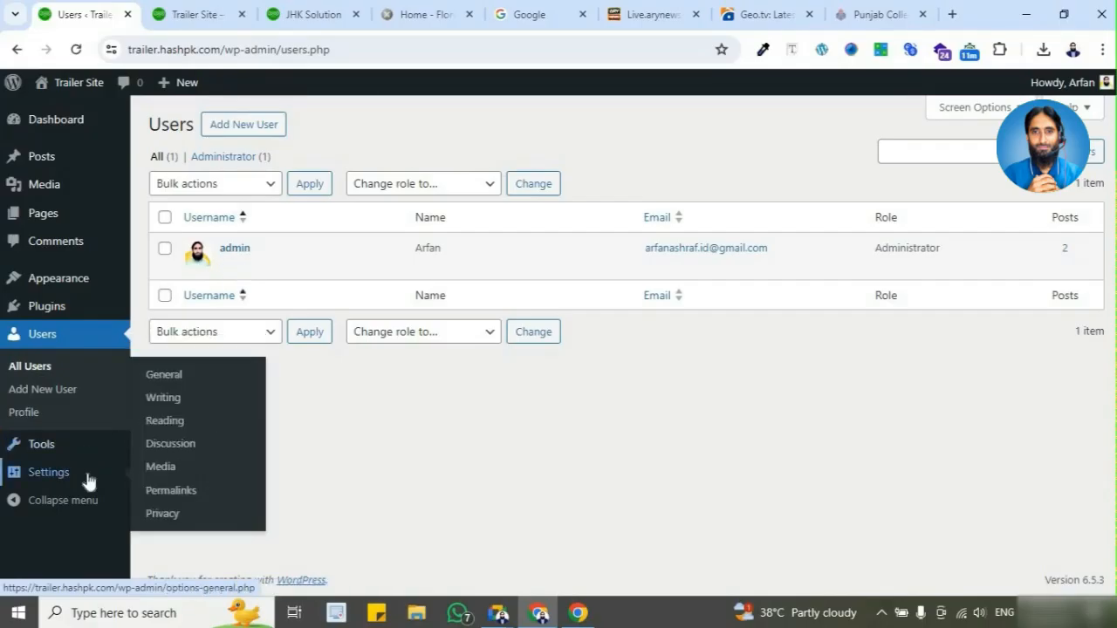
left_click(98, 480)
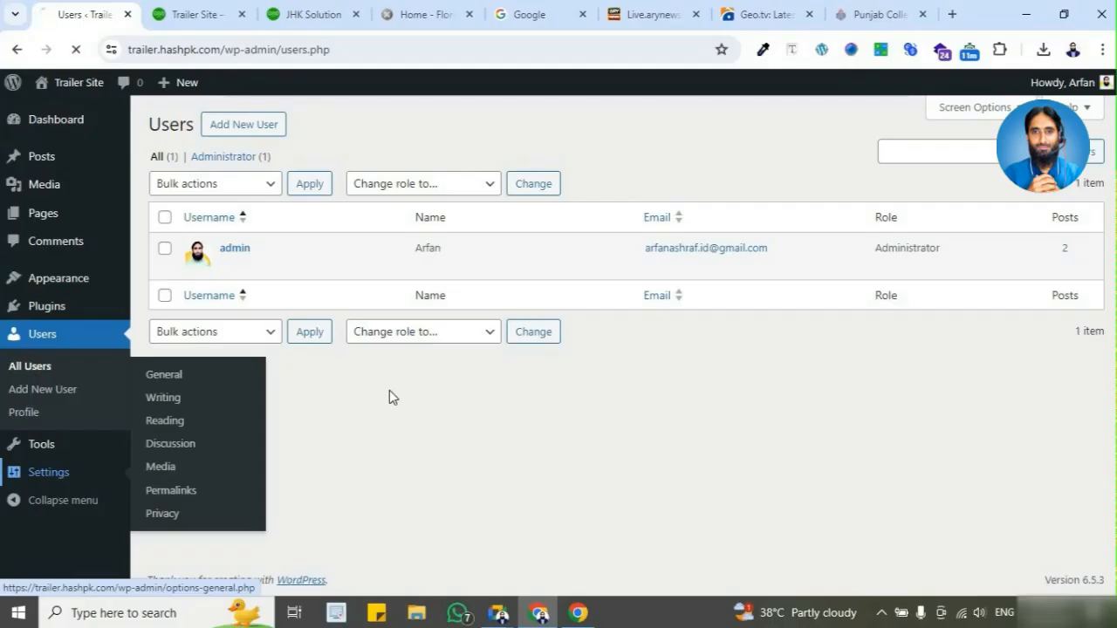
scroll(471, 384, "down", 6)
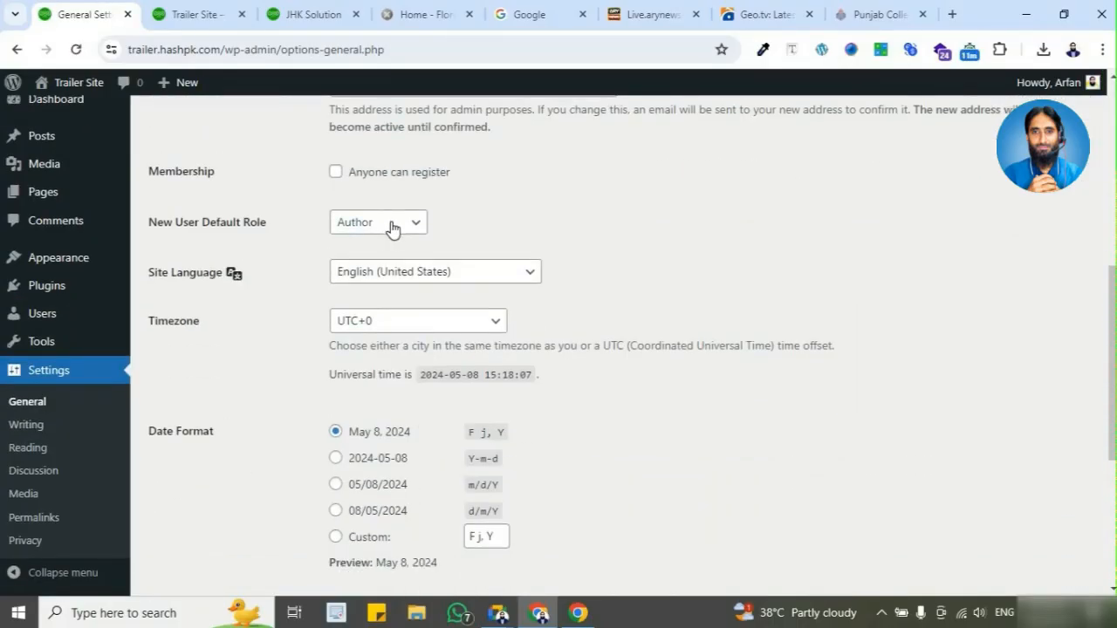
Step: Check the login page in the Guest window, then allow anyone to register in General Settings and save the changes
left_click(578, 612)
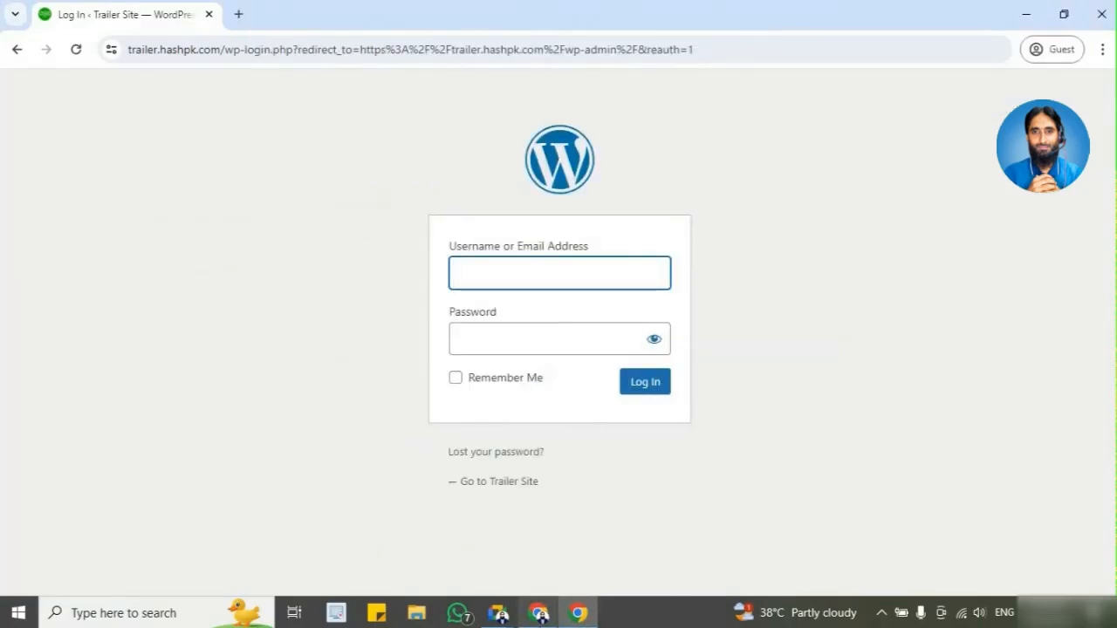
left_click(538, 613)
left_click(335, 172)
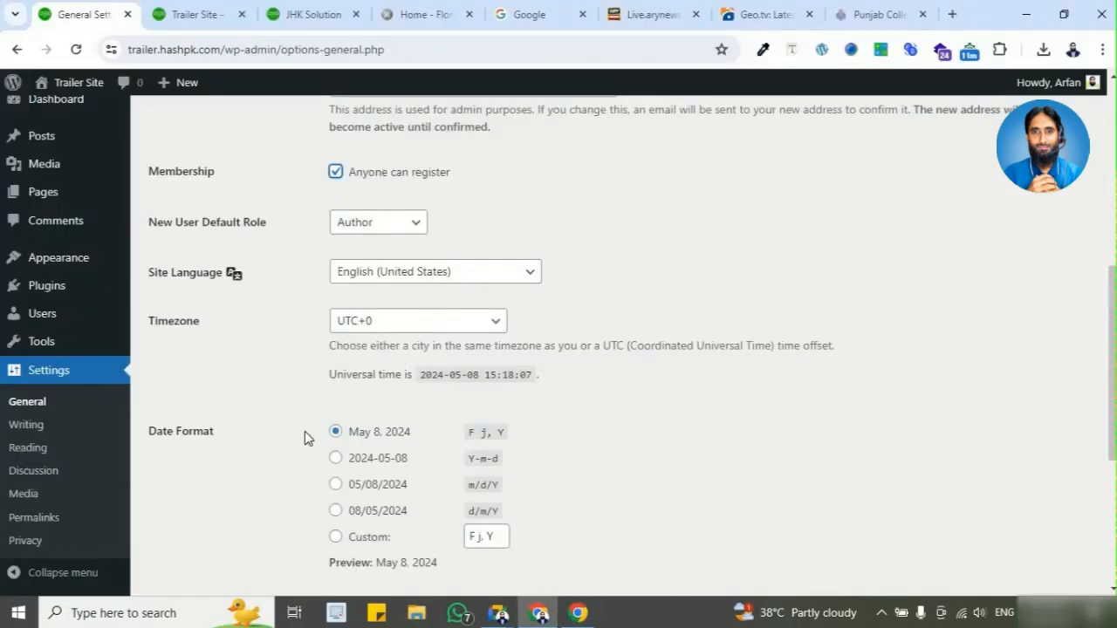
scroll(305, 431, "down", 5)
left_click(209, 514)
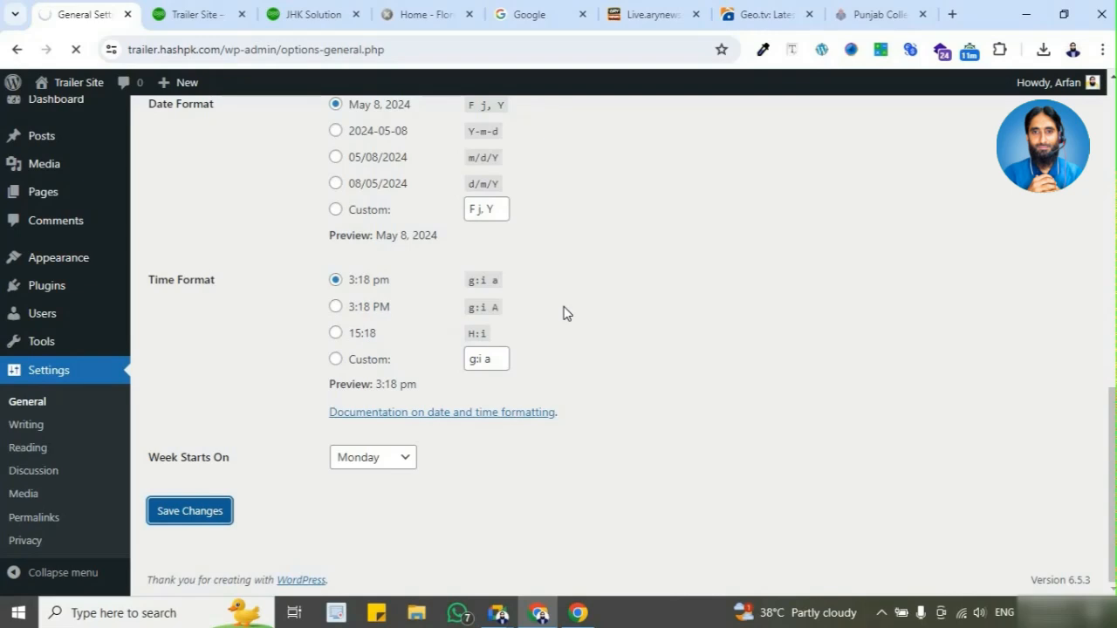
Step: Go back to the Trailer Site home page in the Guest window and load /wp-admin again to view the updated login page
key("alt+Tab")
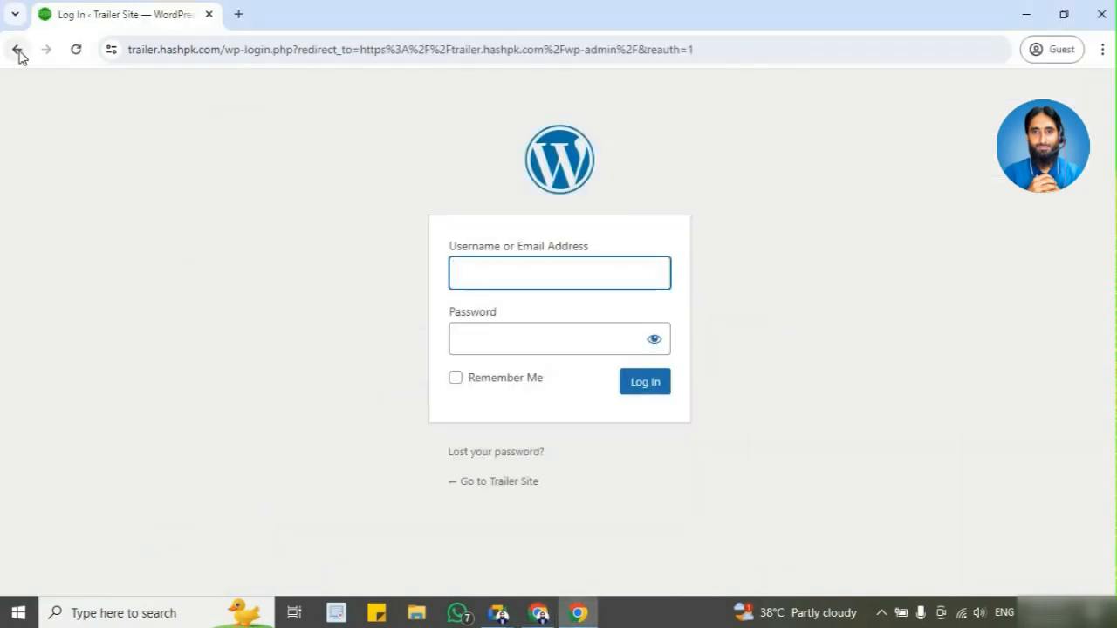
left_click(16, 50)
left_click(46, 50)
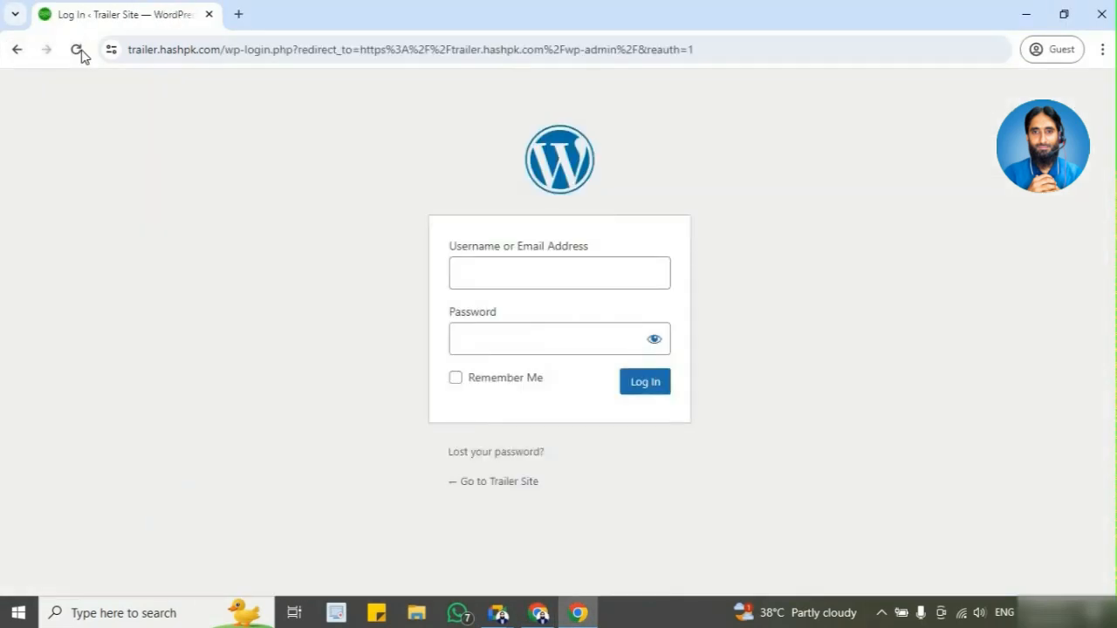
left_click(18, 51)
left_click(408, 48)
left_click(407, 48)
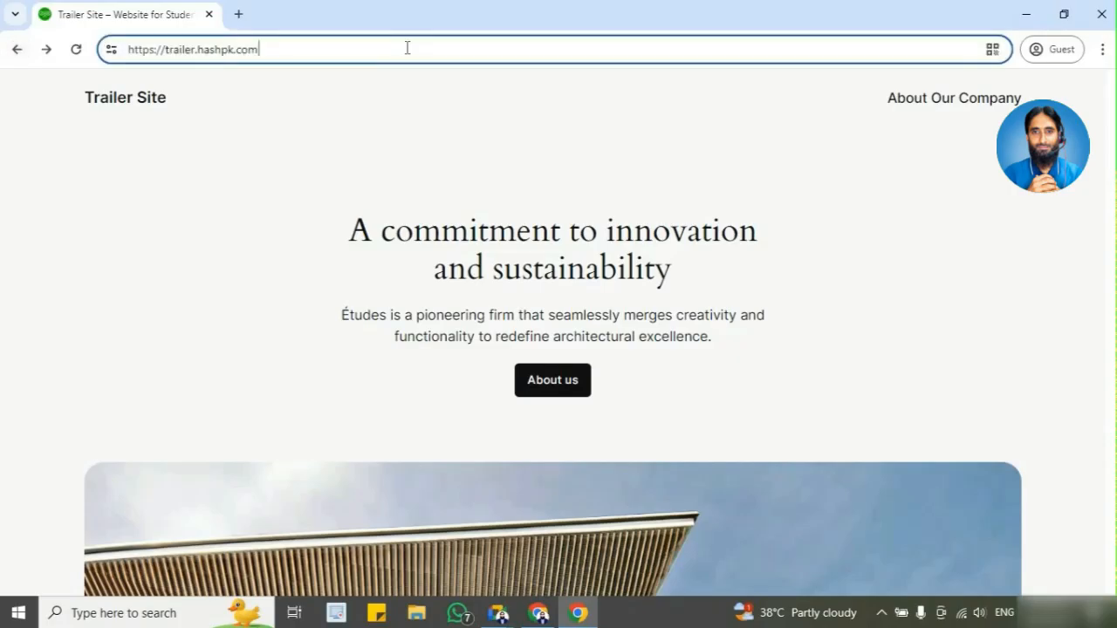
type("/wp-")
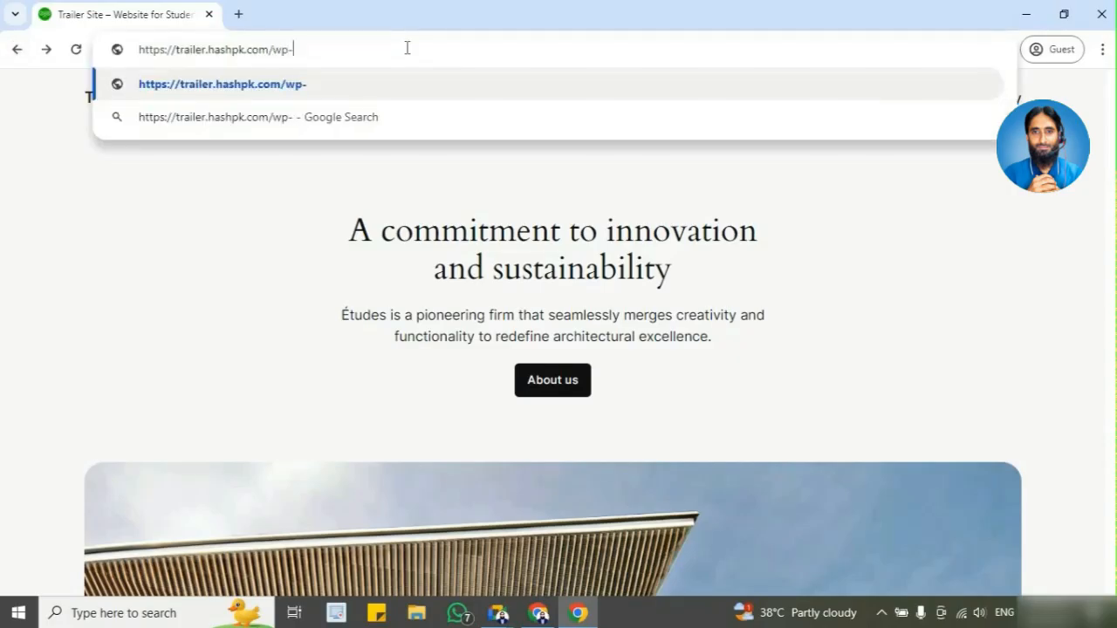
type("admin")
key("Return")
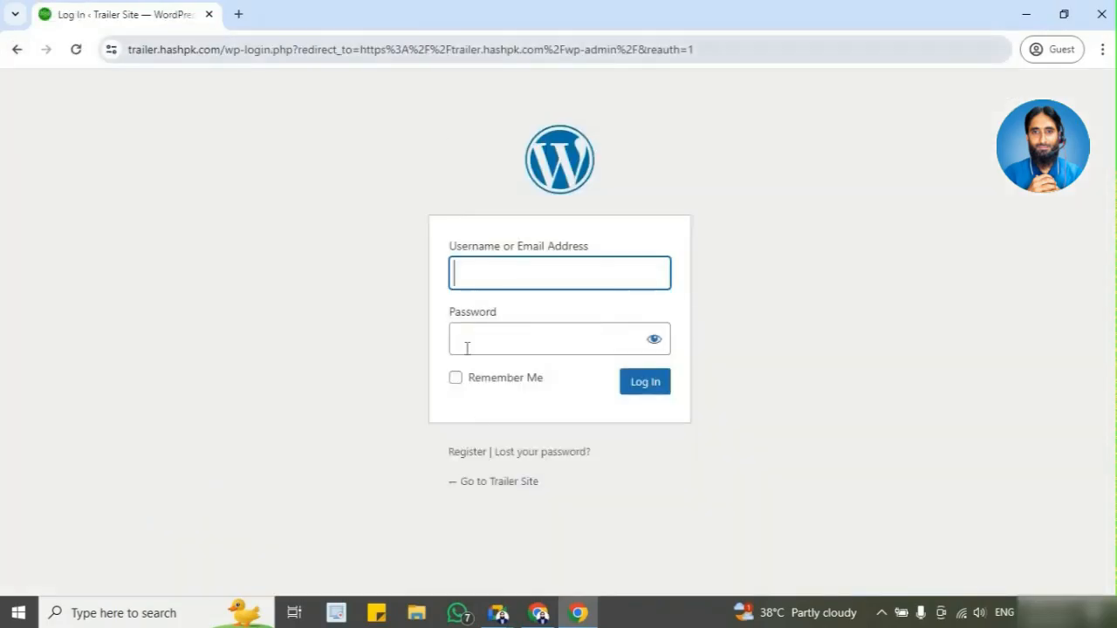
Step: Open the site's registration form, fill both the username and email fields with a sample username, and highlight the emailed confirmation note
left_click(468, 451)
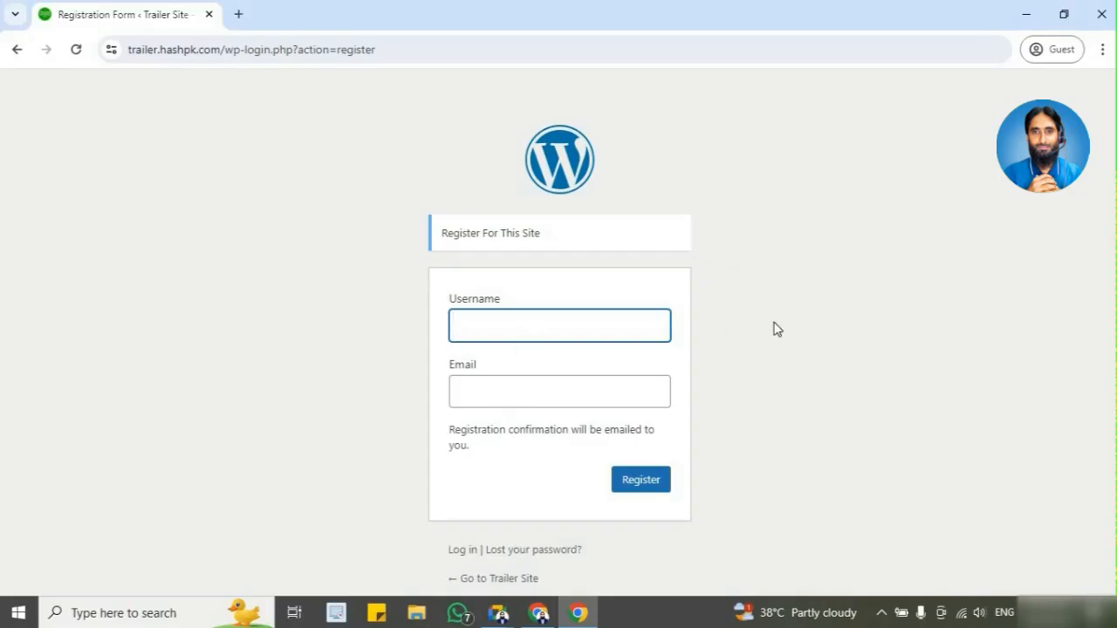
type("zurwa")
key("Tab")
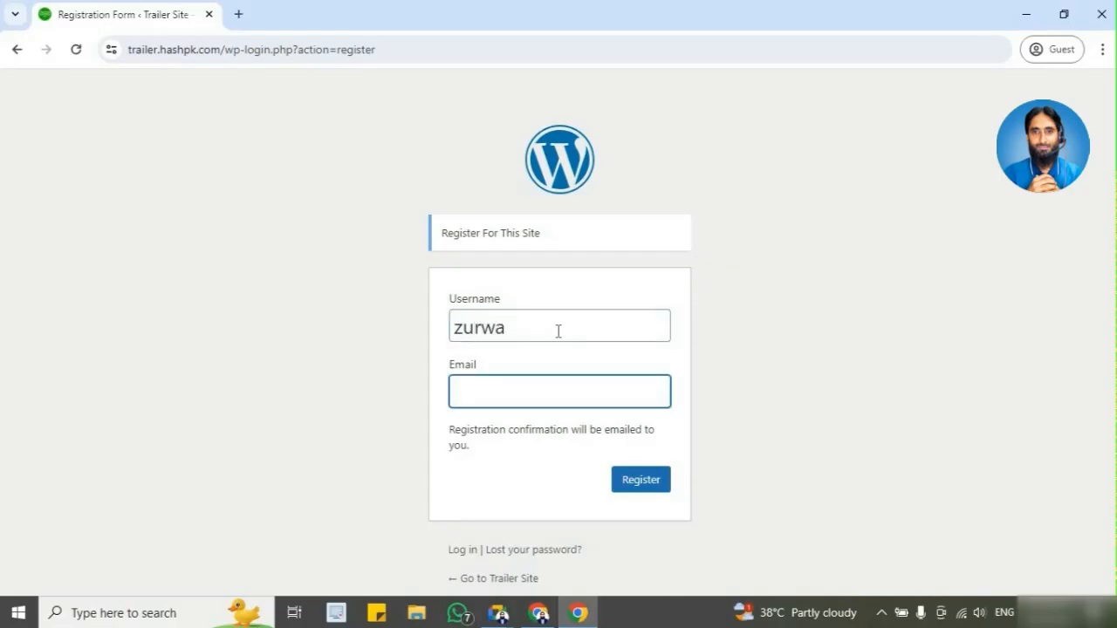
type("zurwa")
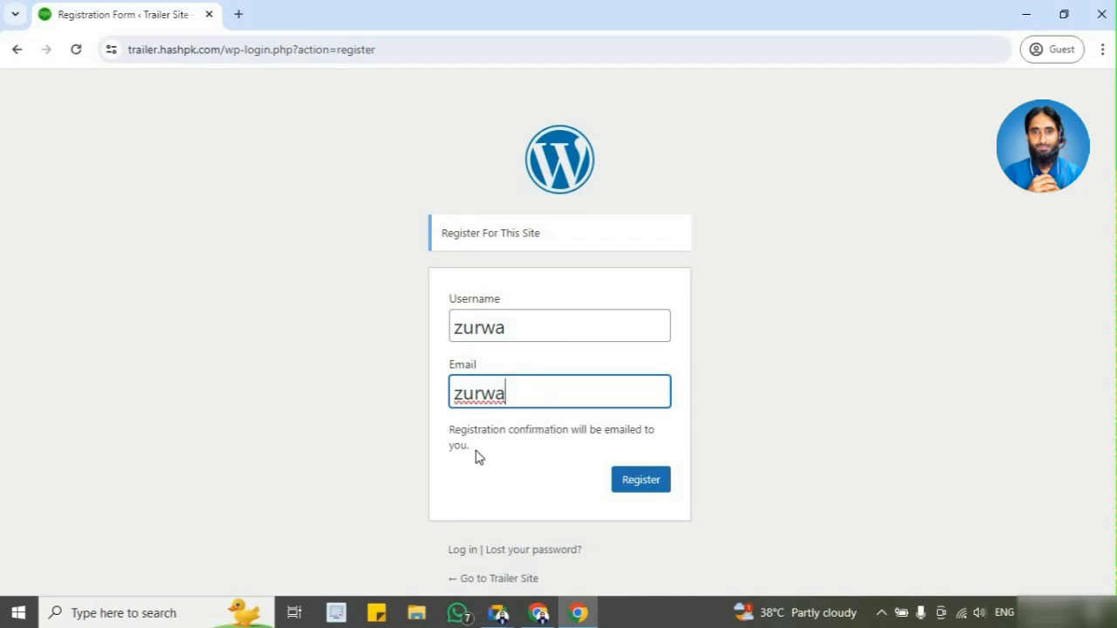
triple_click(450, 443)
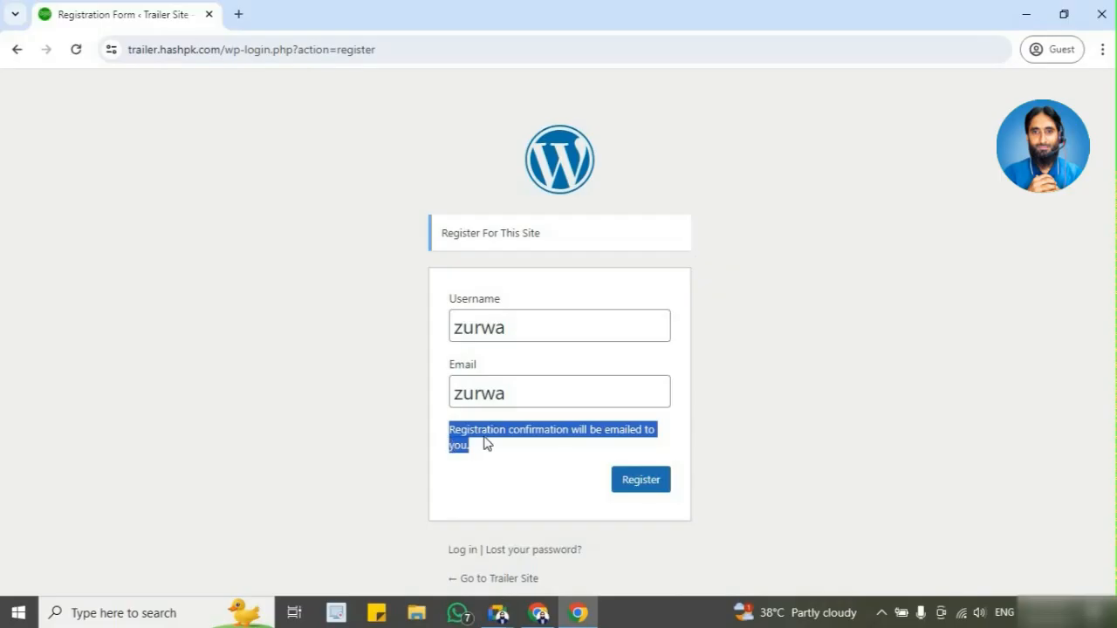
left_click(538, 393)
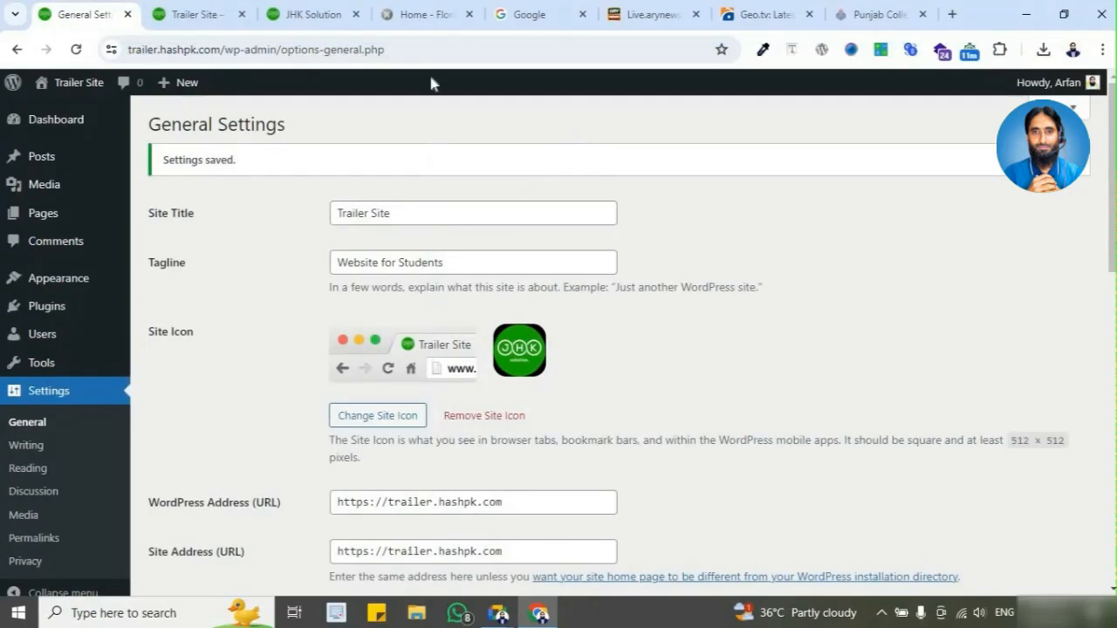
Step: Close all the other browser tabs, including the news, Google, and Trailer Site pages, keeping only General Settings open
left_click(461, 18)
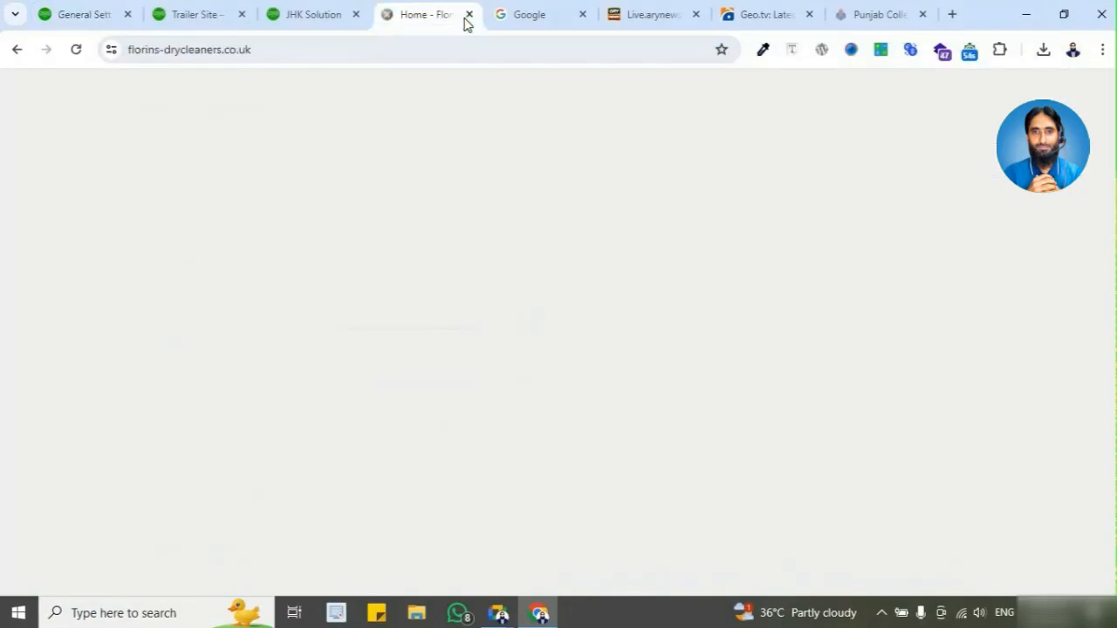
left_click(468, 15)
left_click(469, 15)
left_click(468, 15)
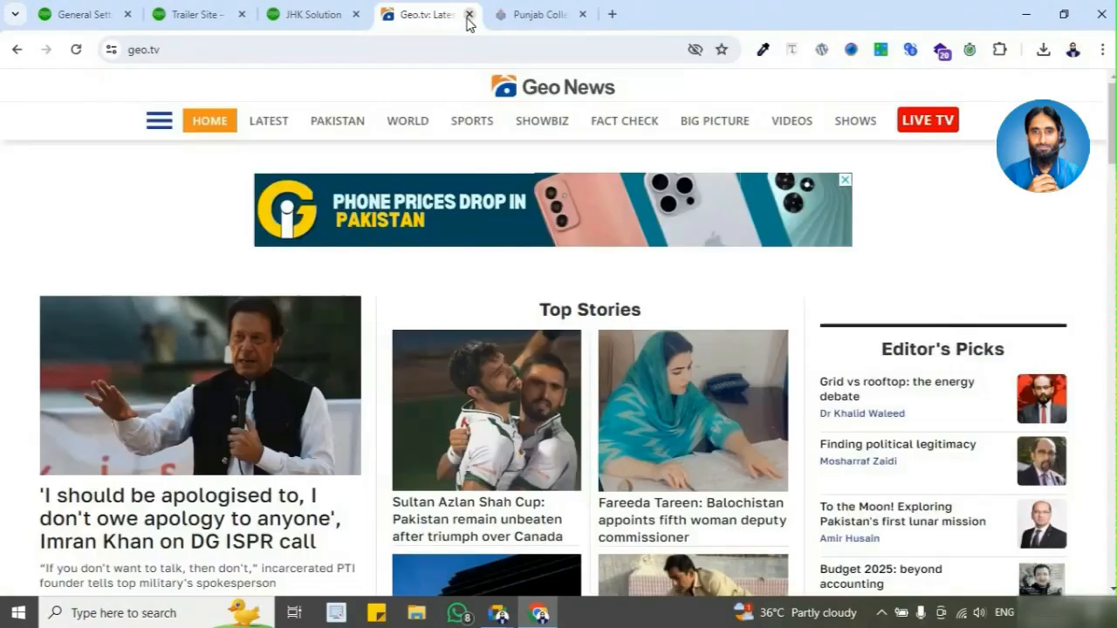
left_click(469, 15)
left_click(469, 15)
left_click(393, 16)
left_click(479, 17)
left_click(404, 15)
left_click(406, 15)
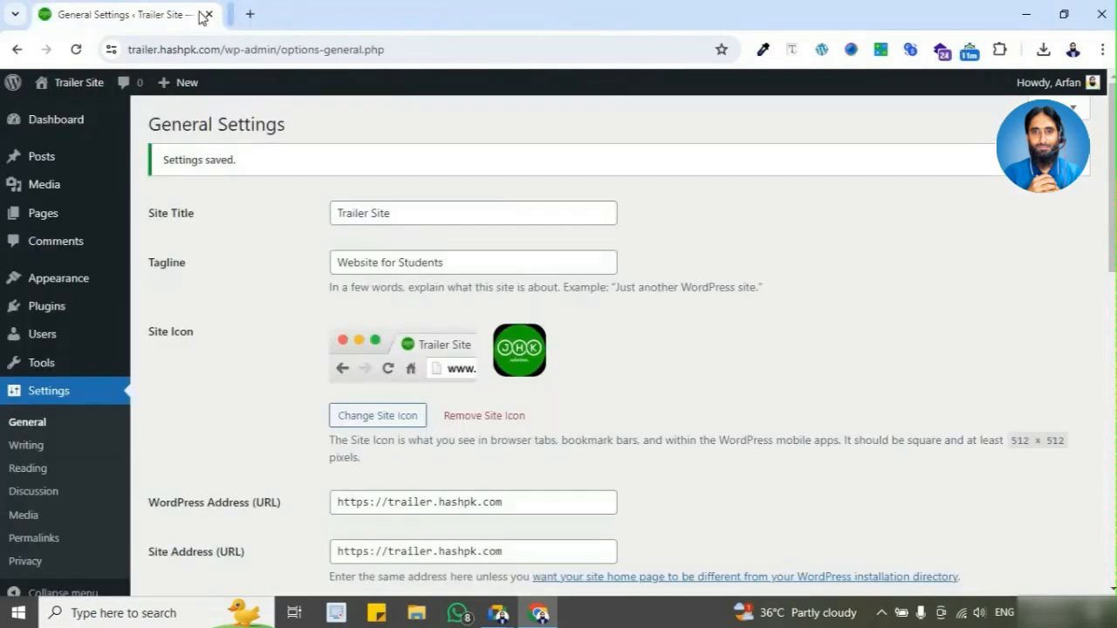
Step: Set the site timezone to UTC+5, highlight the Coordinated Universal Time wording beneath it, and save the General Settings
scroll(245, 384, "down", 6)
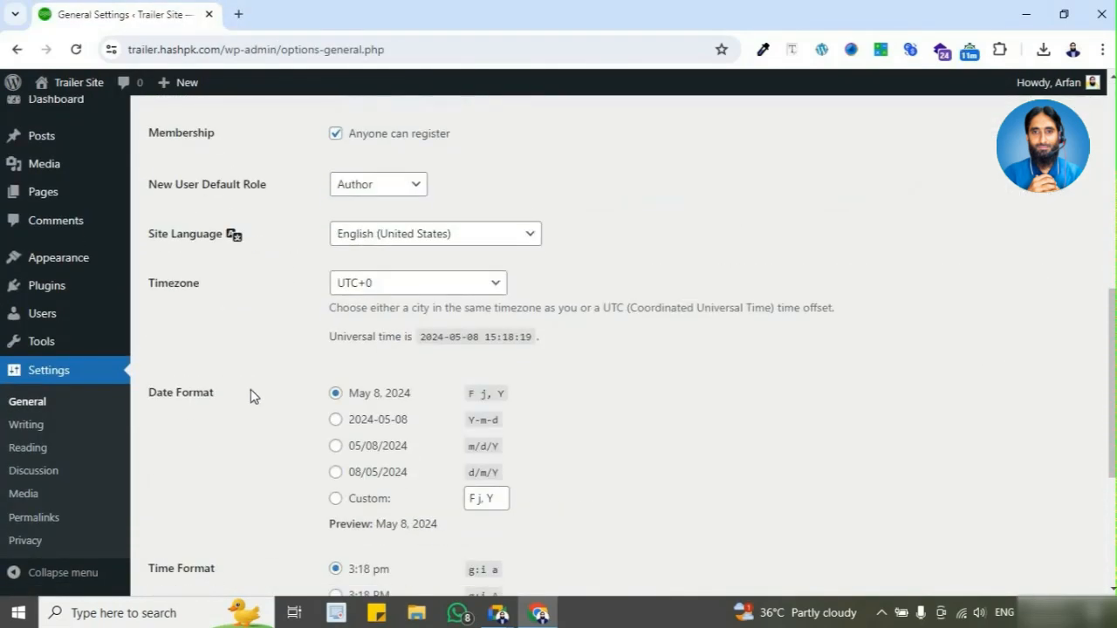
left_click(409, 288)
scroll(444, 485, "down", 6)
scroll(428, 439, "up", 3)
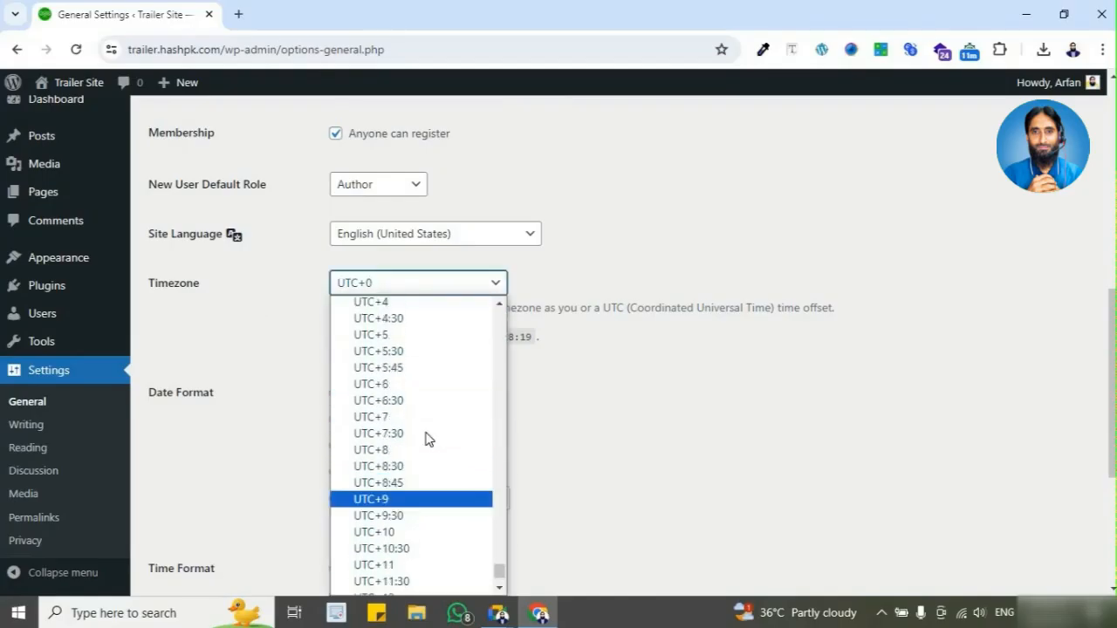
left_click(422, 436)
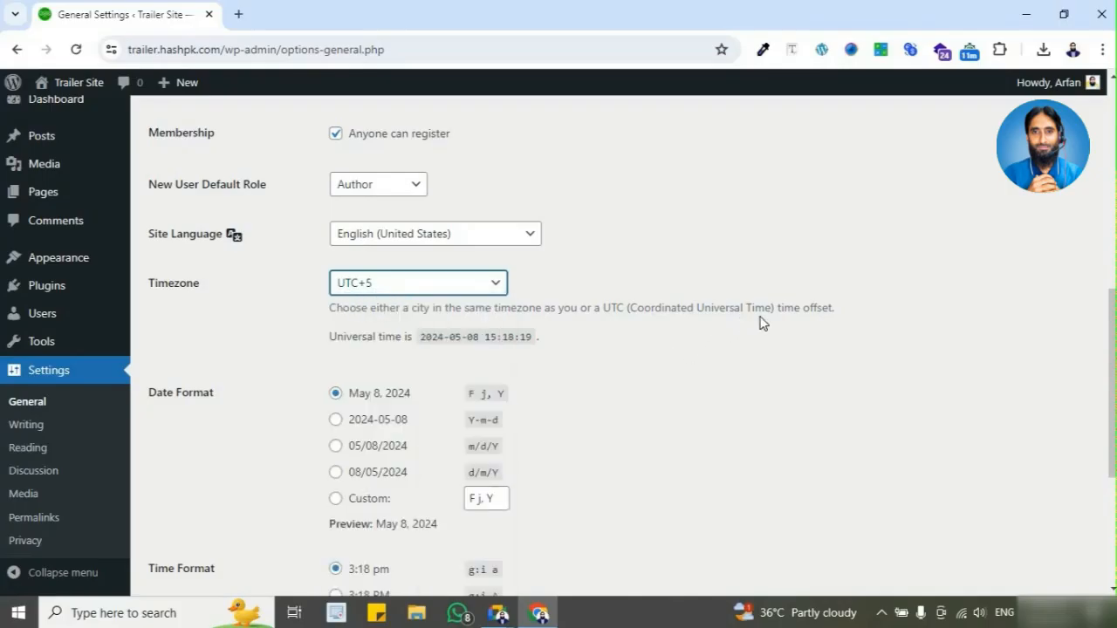
left_click_drag(626, 307, 778, 305)
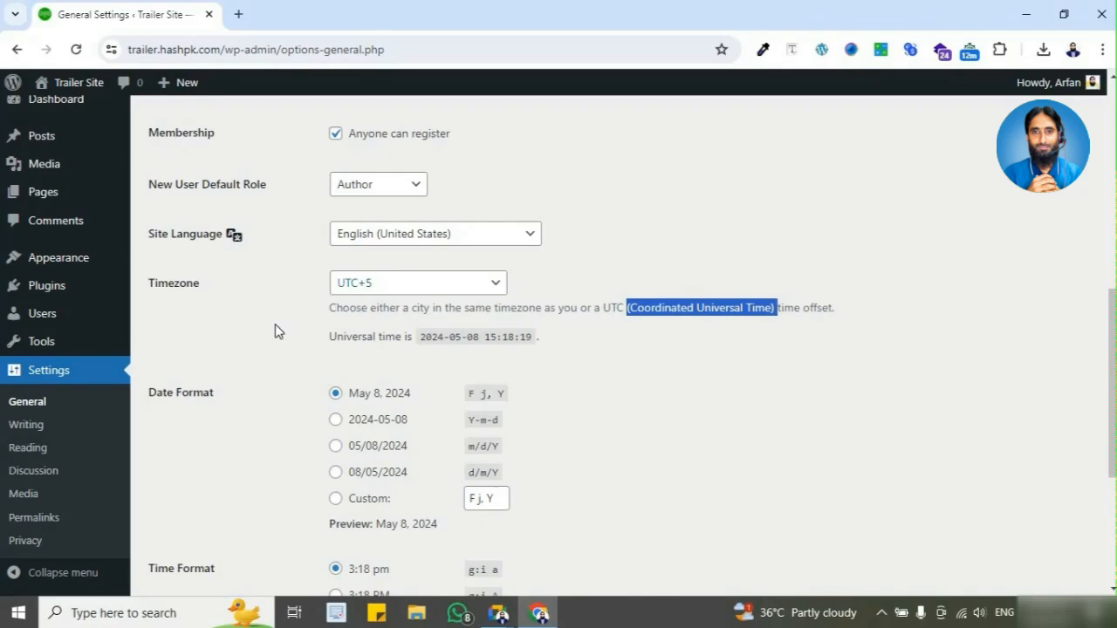
scroll(273, 349, "down", 3)
scroll(273, 358, "down", 1)
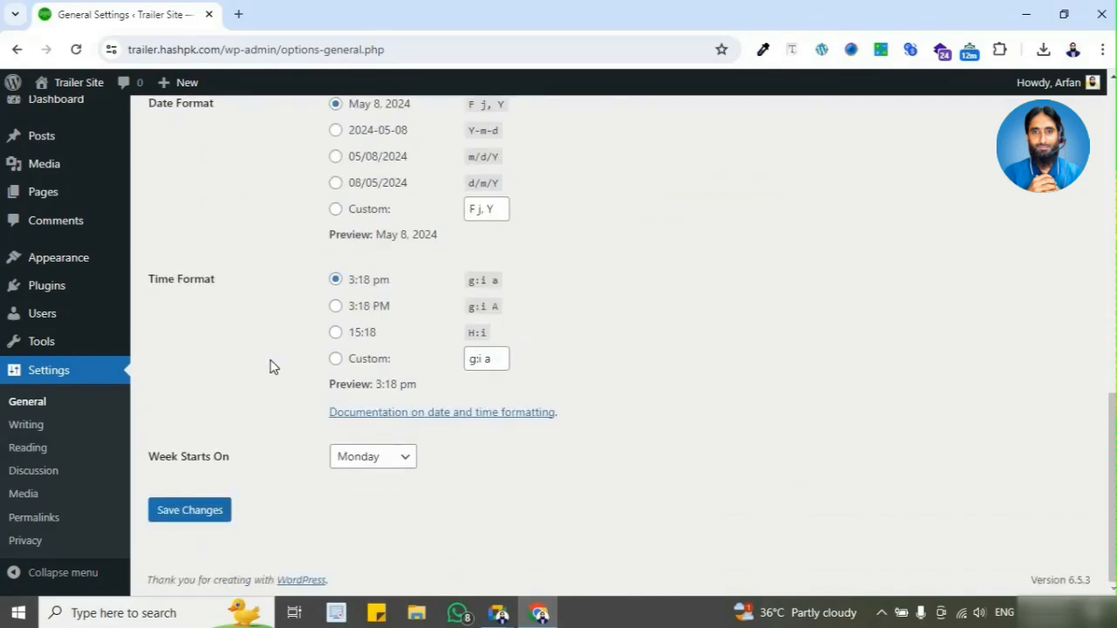
left_click(215, 515)
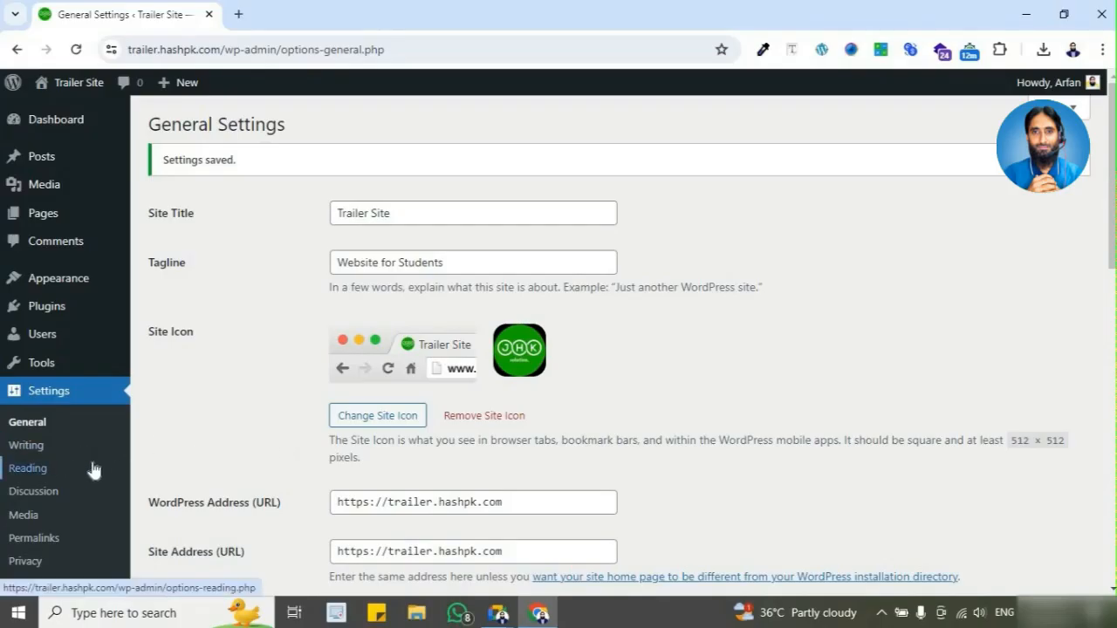
Step: Open the Writing Settings and look through the page from the post defaults down to Update Services
scroll(69, 471, "down", 2)
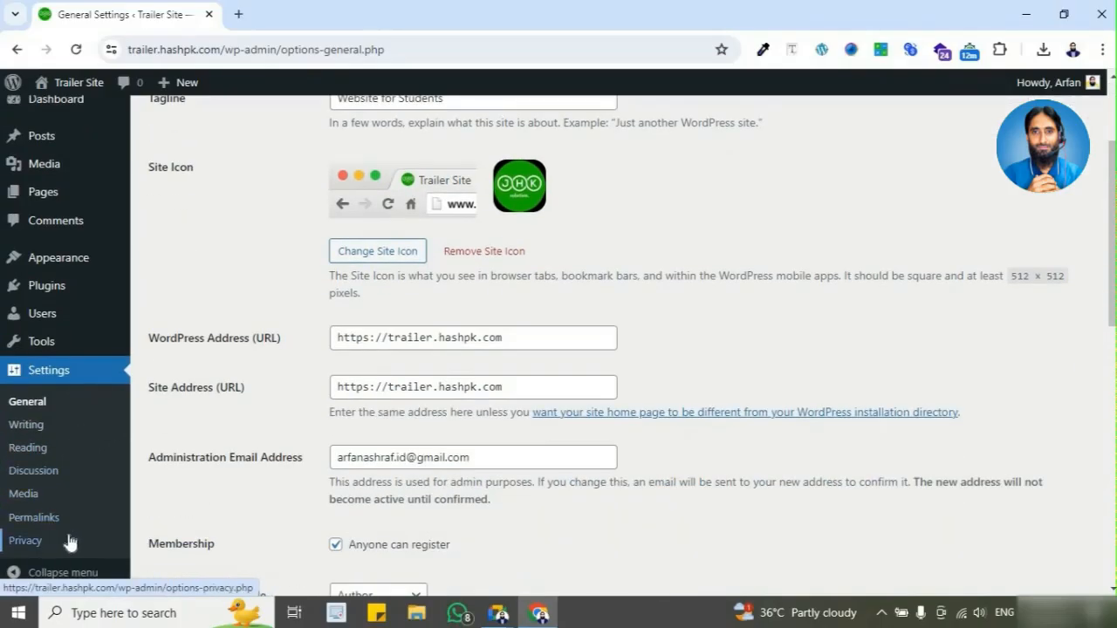
left_click(78, 433)
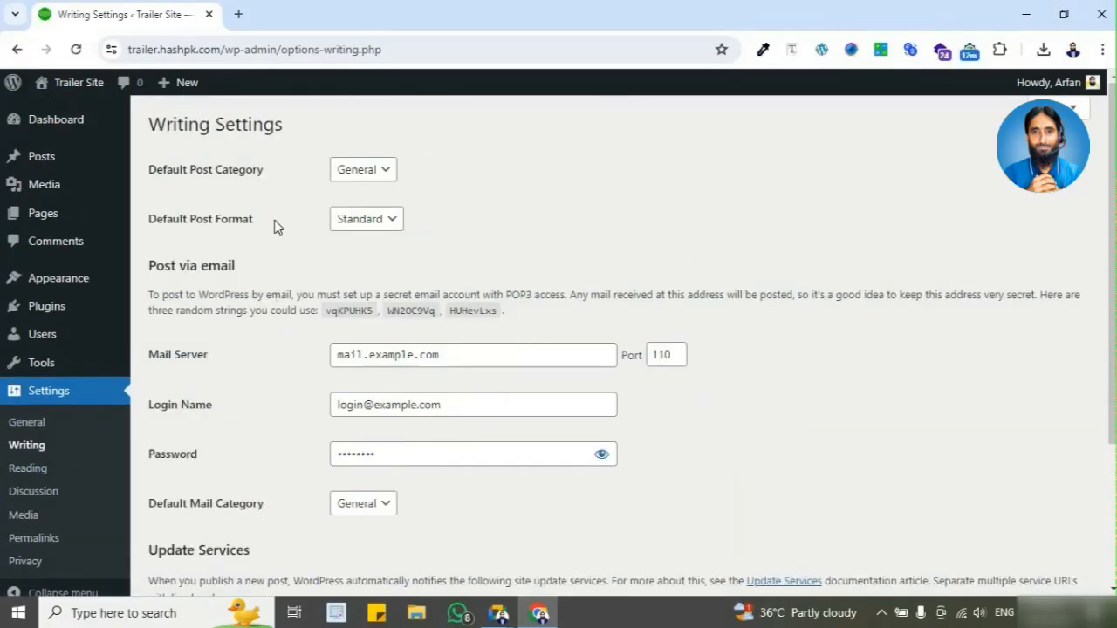
scroll(274, 252, "down", 3)
scroll(274, 262, "up", 3)
scroll(274, 267, "down", 2)
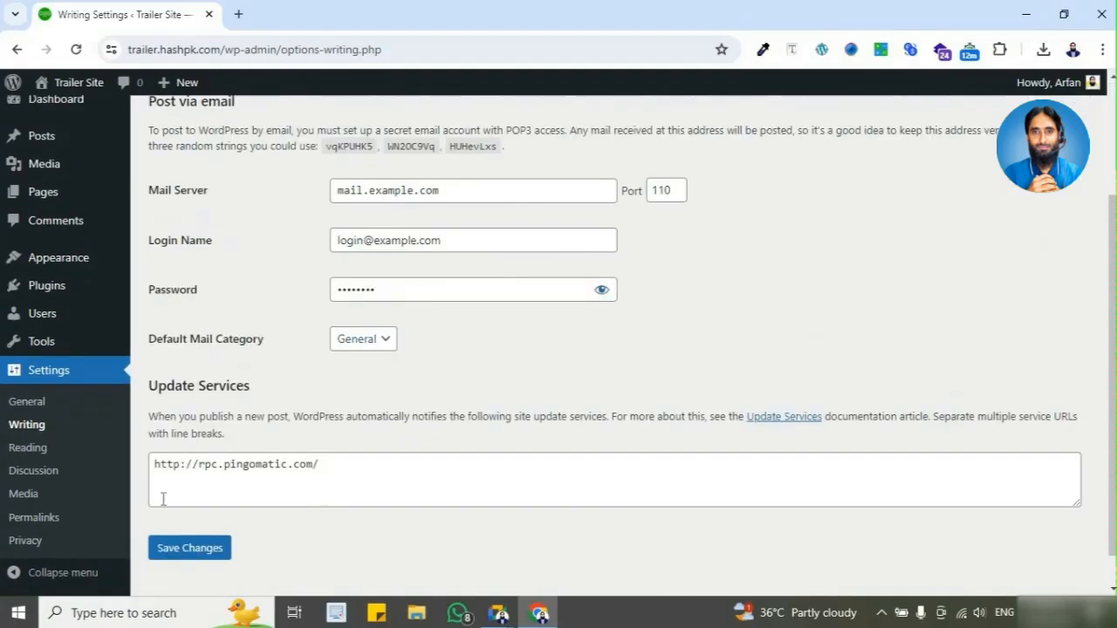
Step: Open the Reading Settings and look through the homepage, feed, and search engine visibility options
left_click(70, 446)
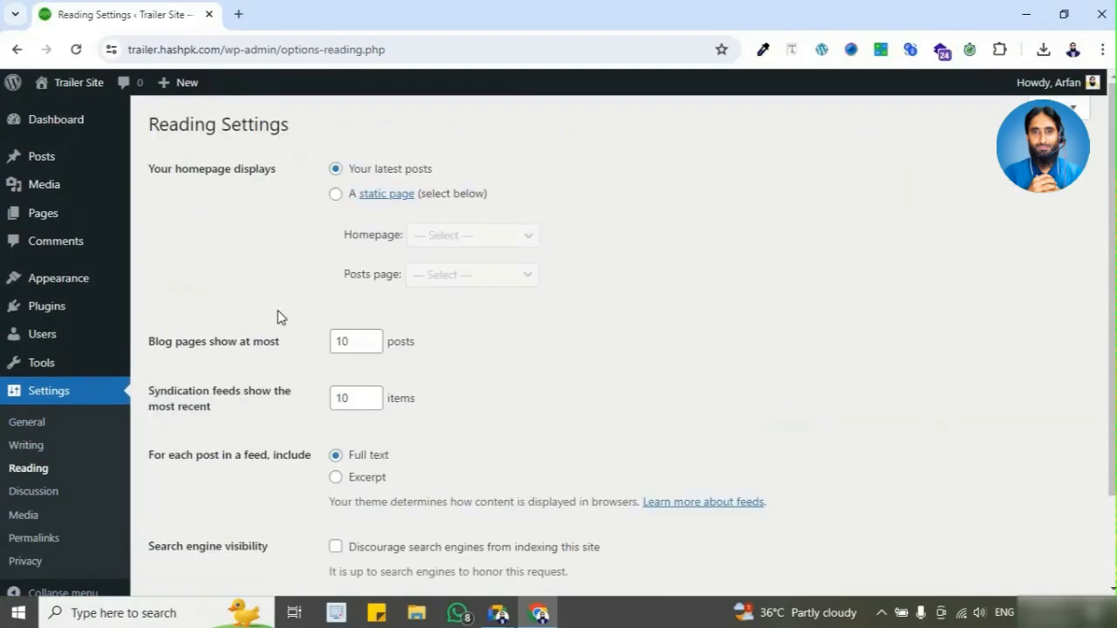
scroll(278, 311, "down", 2)
scroll(277, 310, "up", 2)
scroll(209, 402, "down", 2)
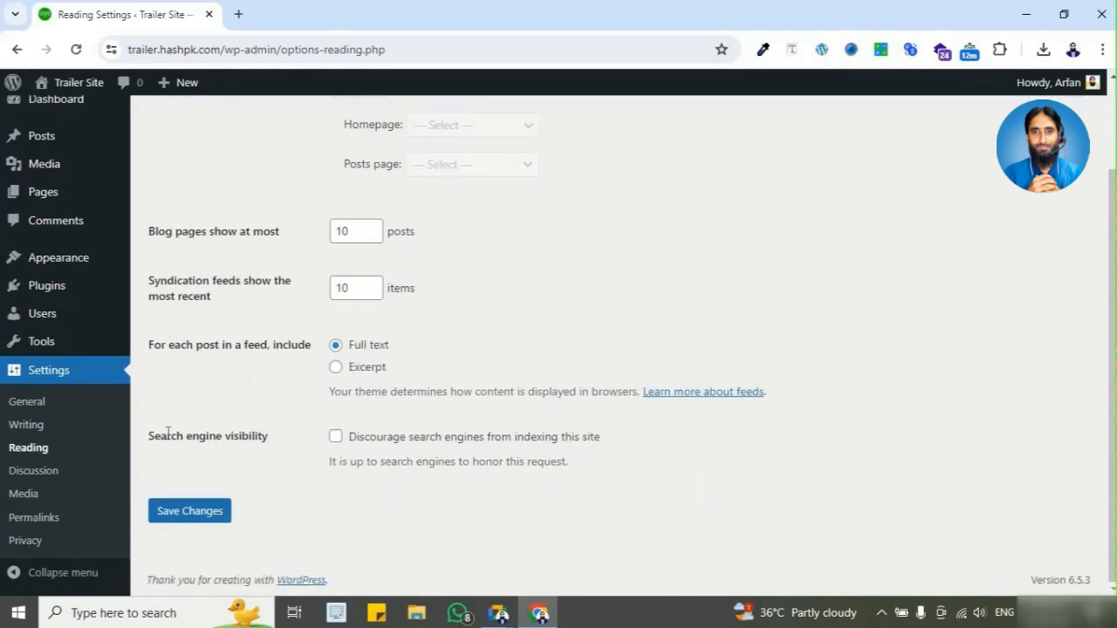
scroll(259, 421, "up", 2)
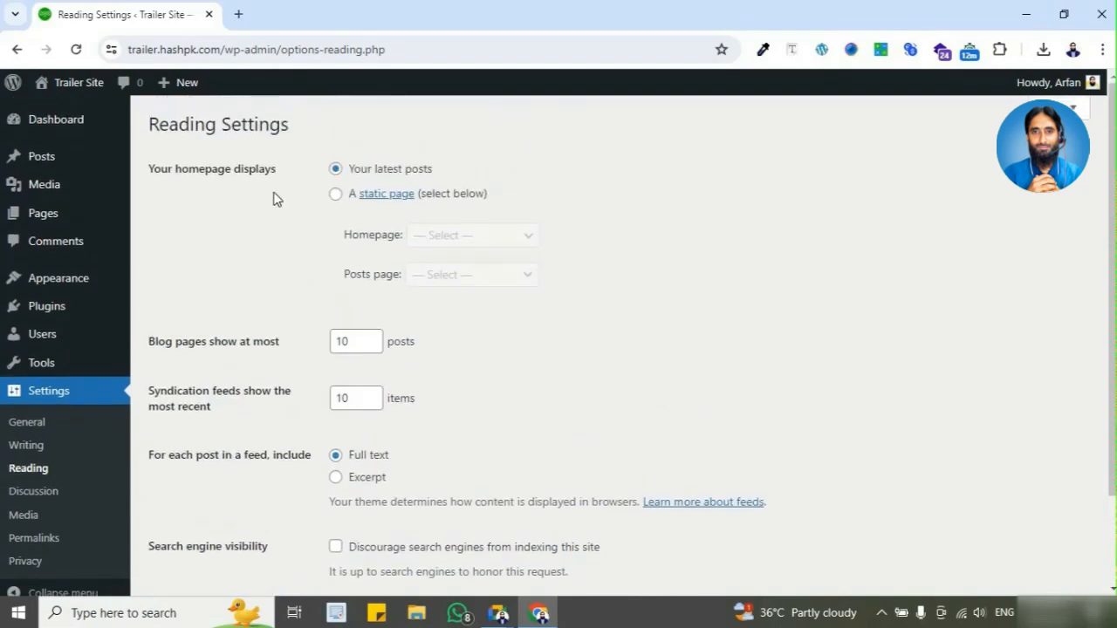
Step: Open the Pages list in a new browser tab and move the untitled draft page to the trash
mouse_move(85, 222)
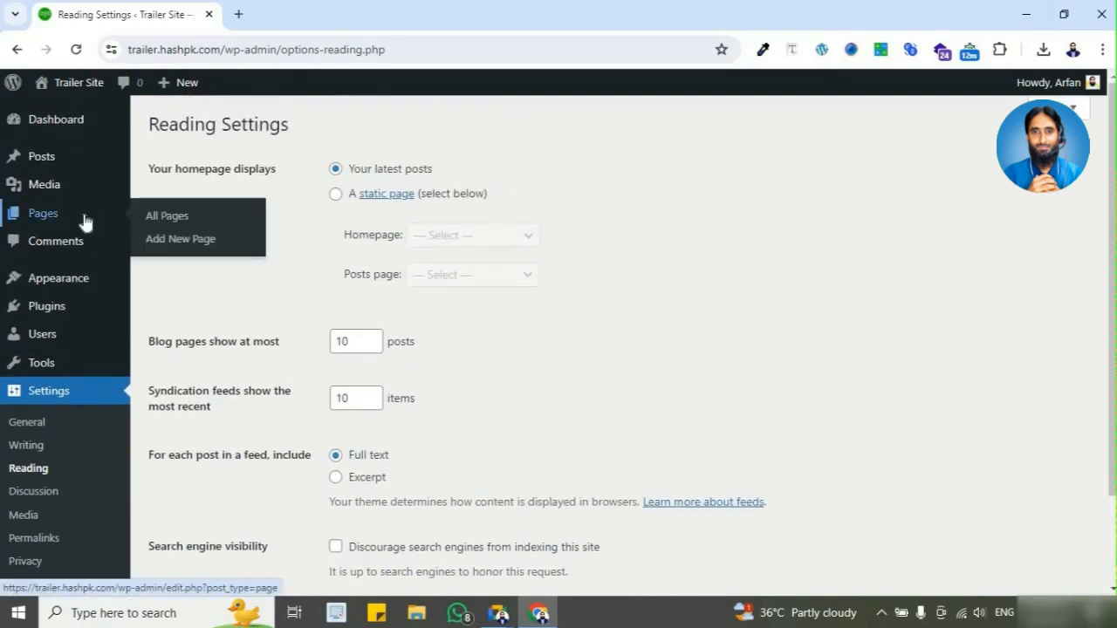
middle_click(85, 222)
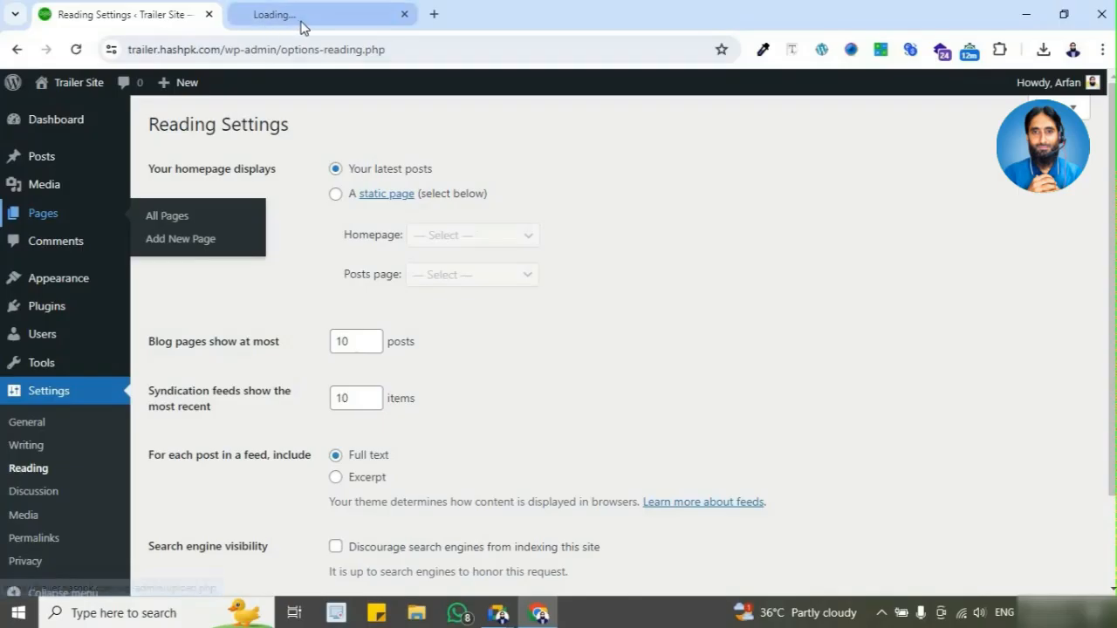
left_click(305, 16)
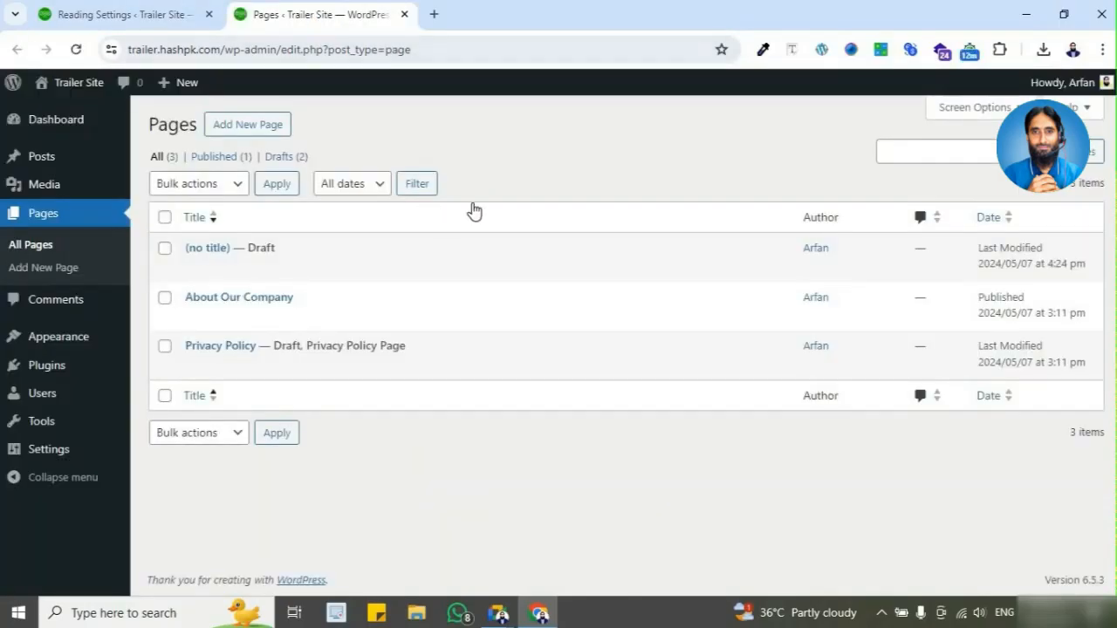
left_click(280, 267)
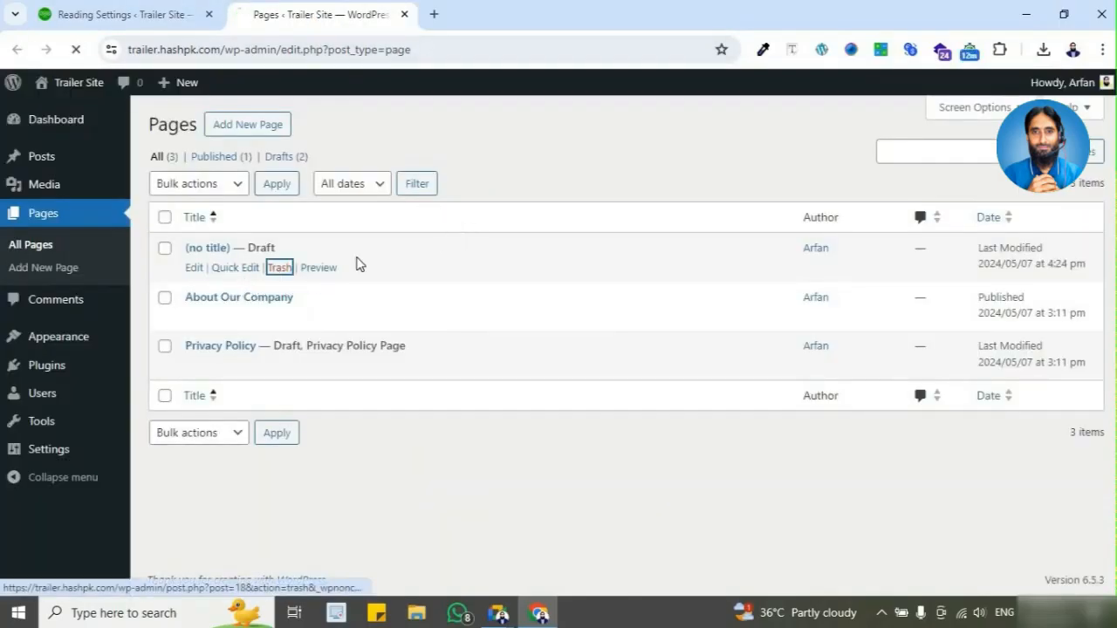
Step: Change the Privacy Policy page's status to Published with Quick Edit and update it
mouse_move(242, 372)
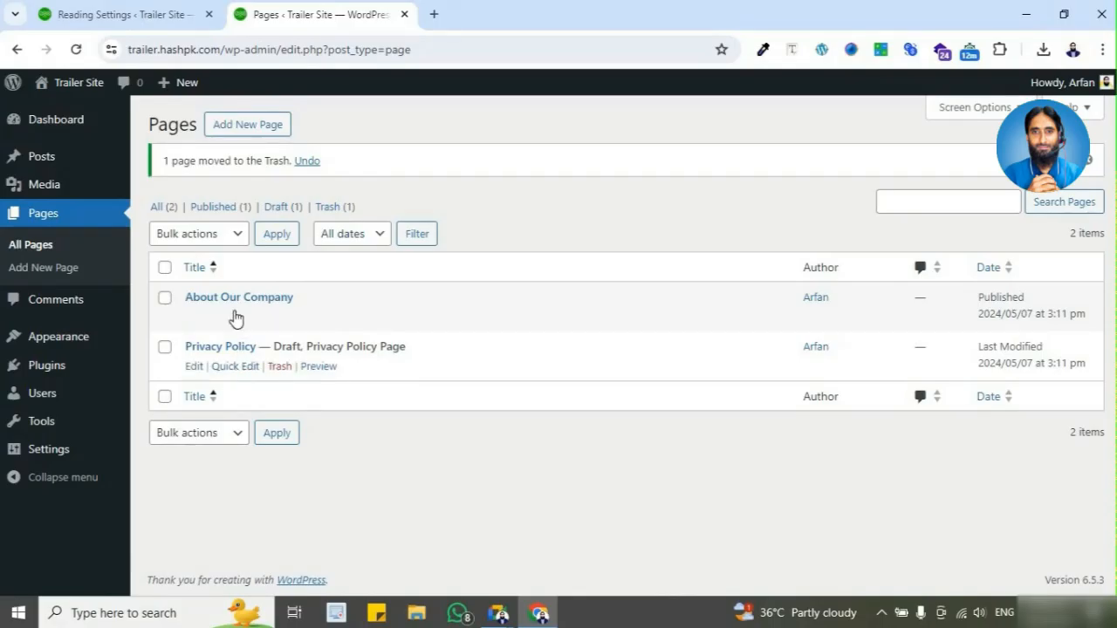
mouse_move(232, 312)
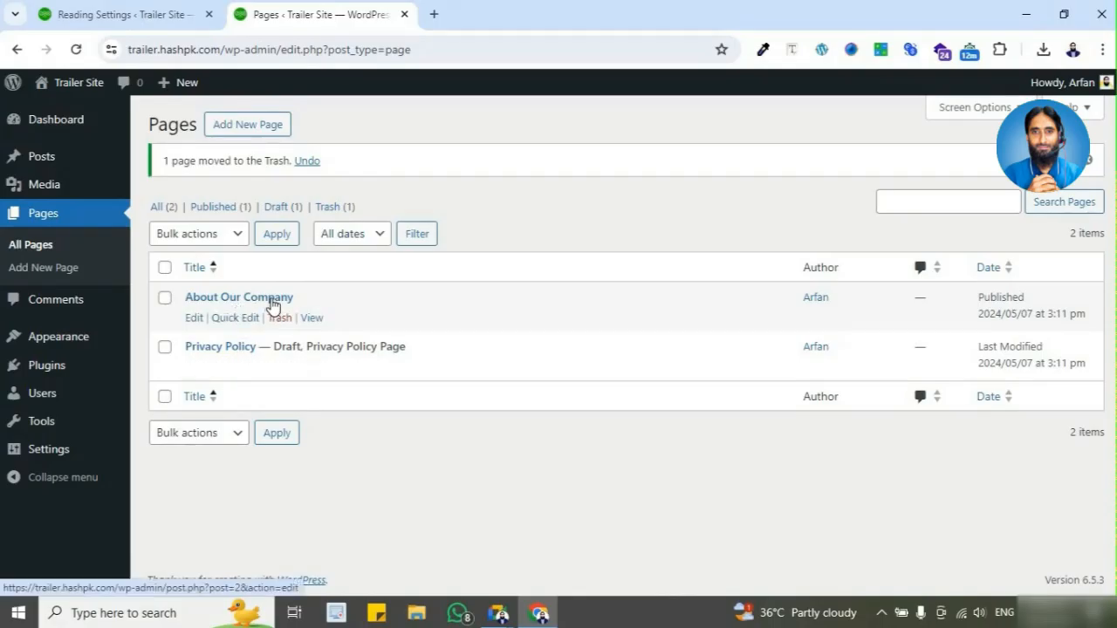
left_click(237, 368)
left_click(783, 497)
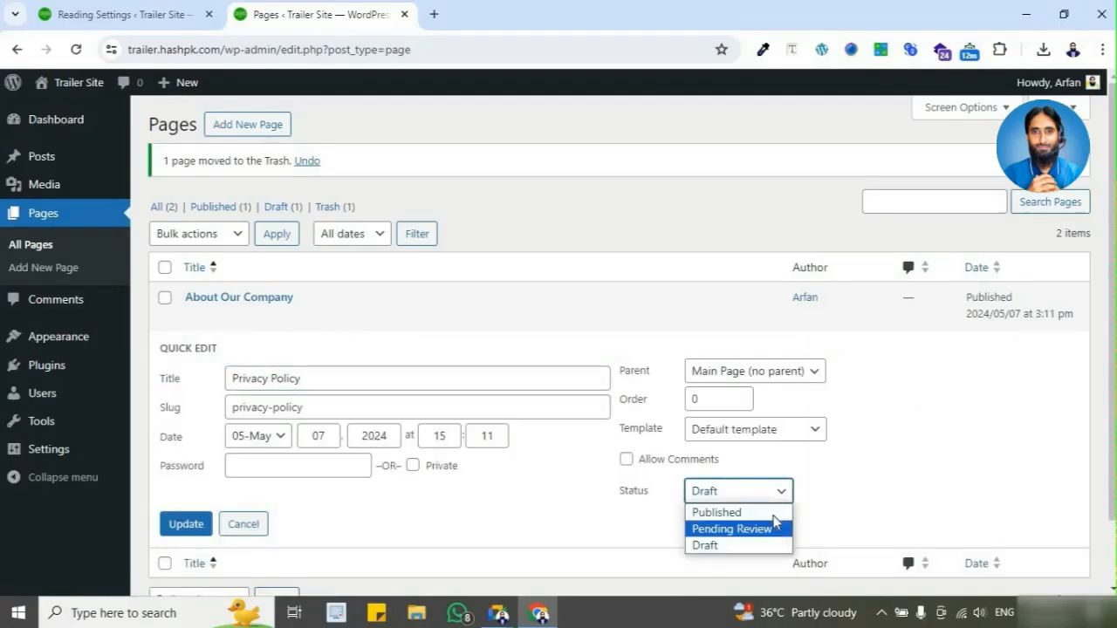
left_click(717, 513)
left_click(186, 524)
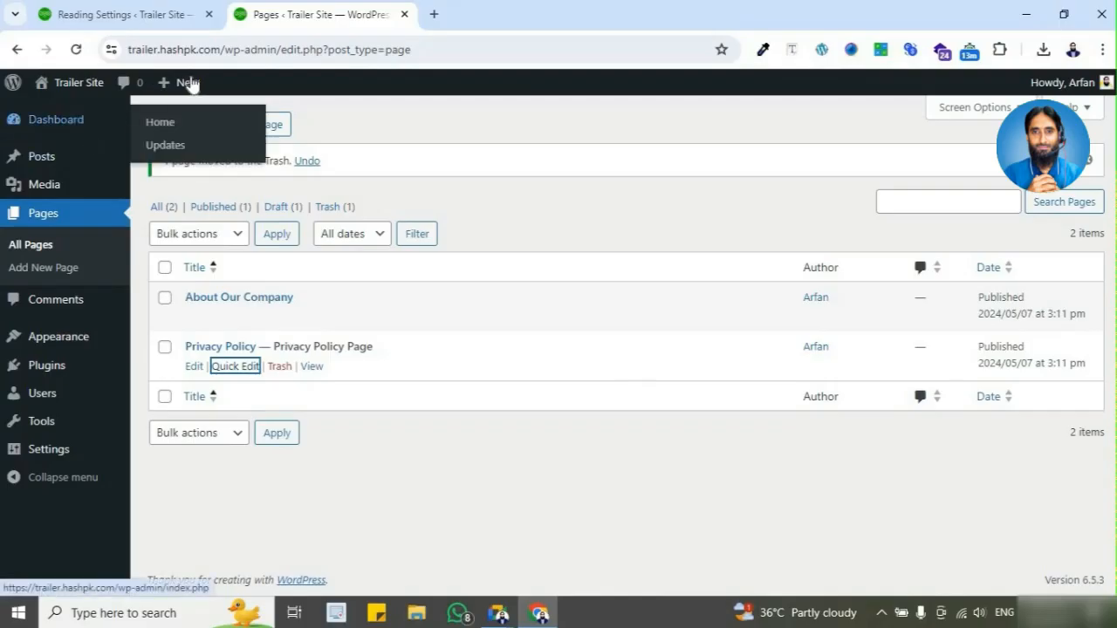
Step: Open the Trailer Site home page in its own tab, compare it with Reading Settings, highlight its web address, and look through the page
left_click(80, 115)
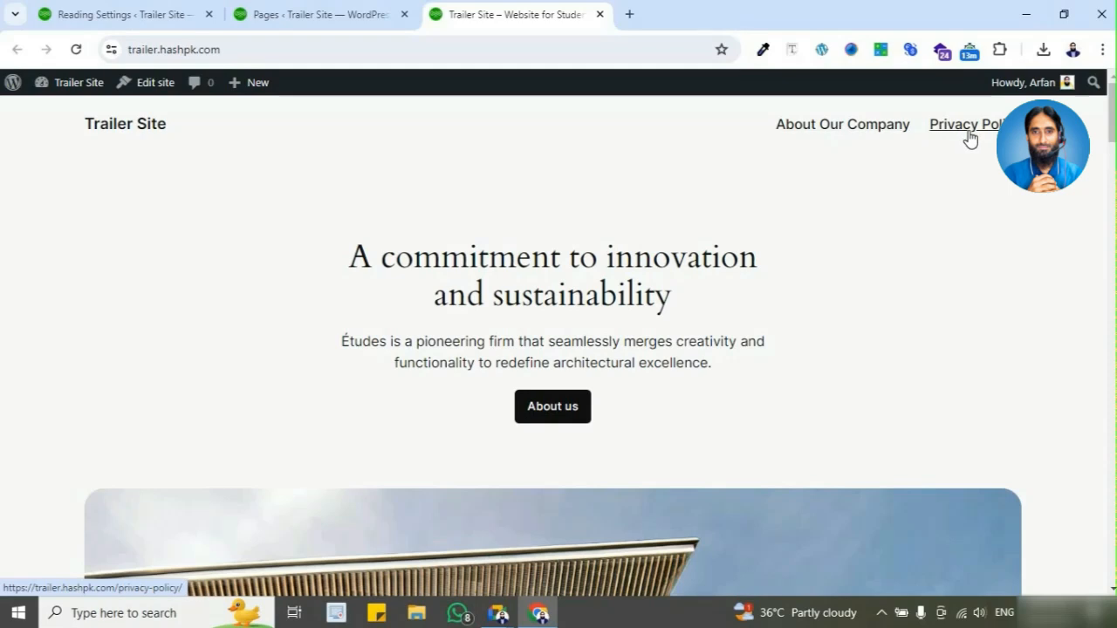
left_click(142, 13)
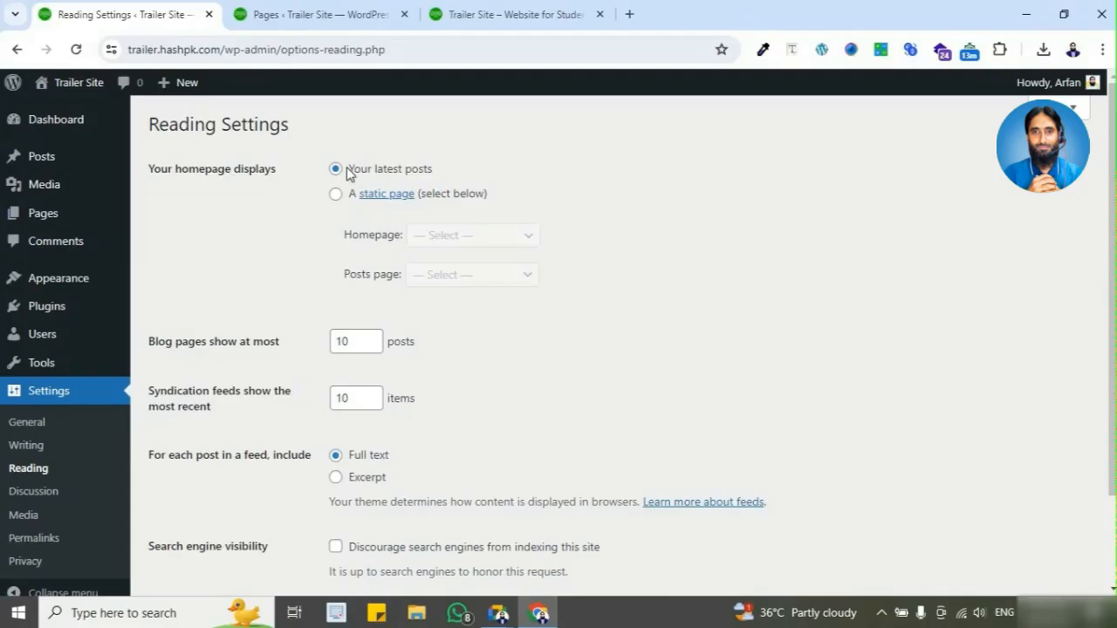
left_click(445, 17)
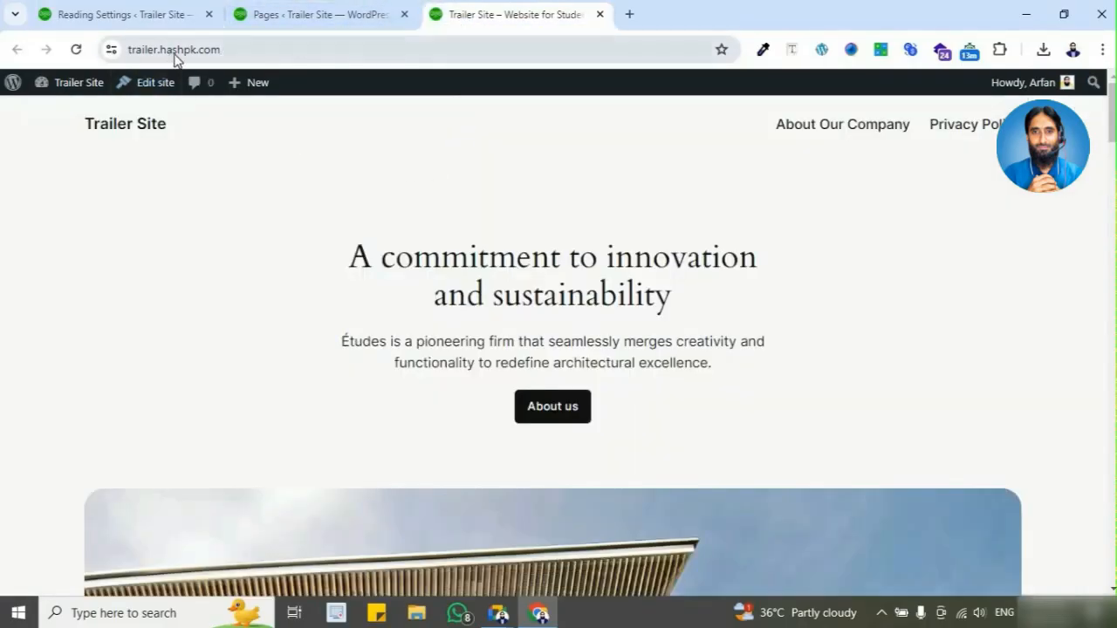
left_click(278, 50)
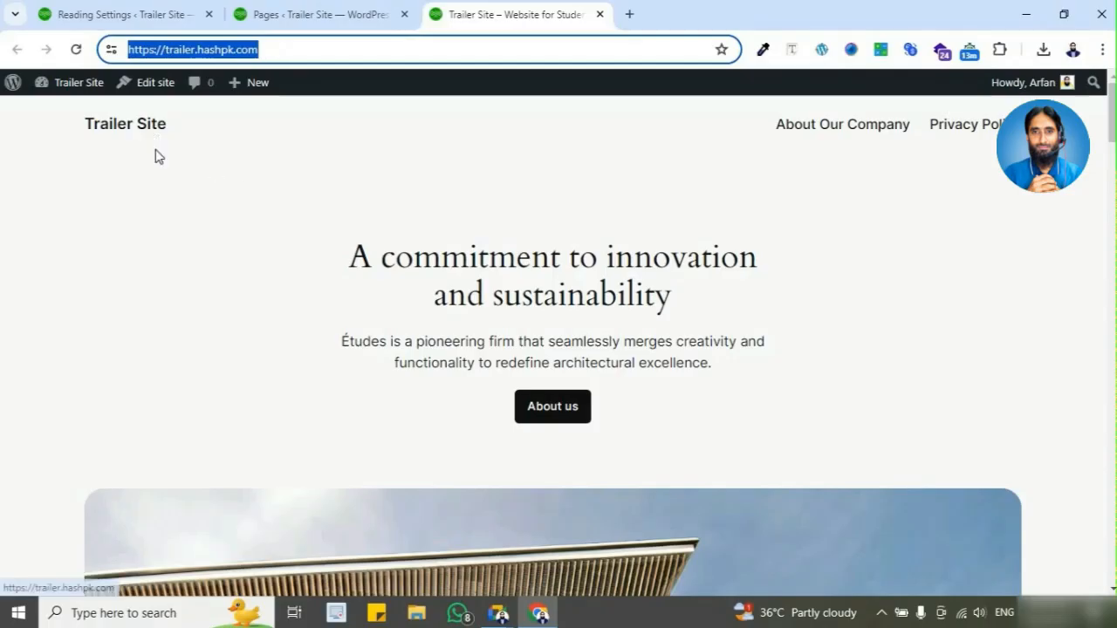
scroll(168, 218, "down", 3)
scroll(166, 253, "down", 5)
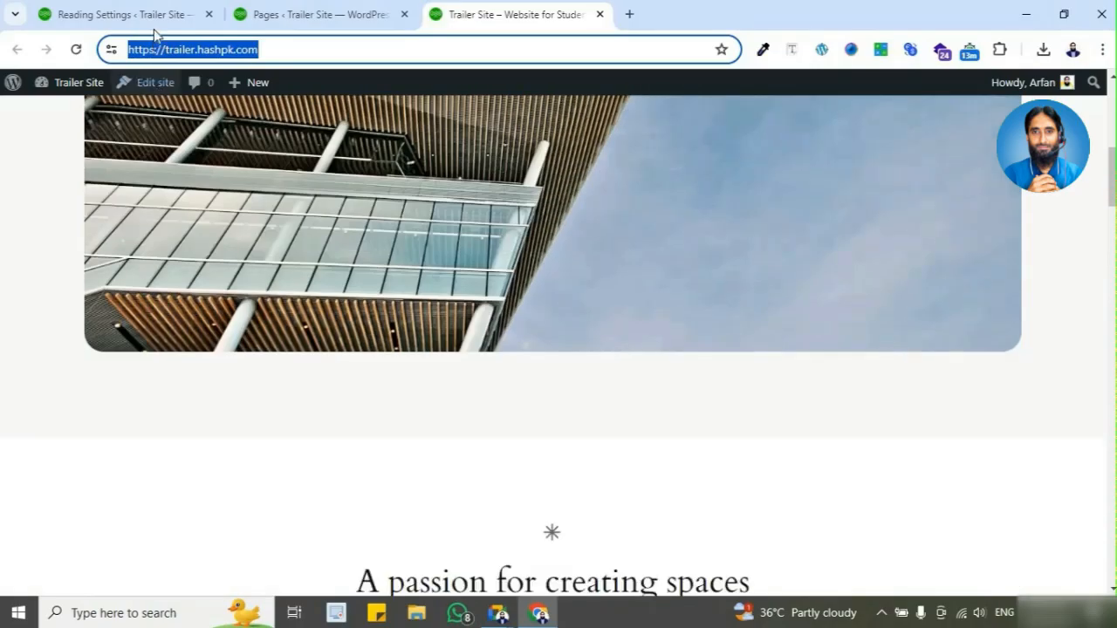
Step: Return to Reading Settings and highlight the "Your homepage displays" label and its "Your latest posts" option
left_click(144, 15)
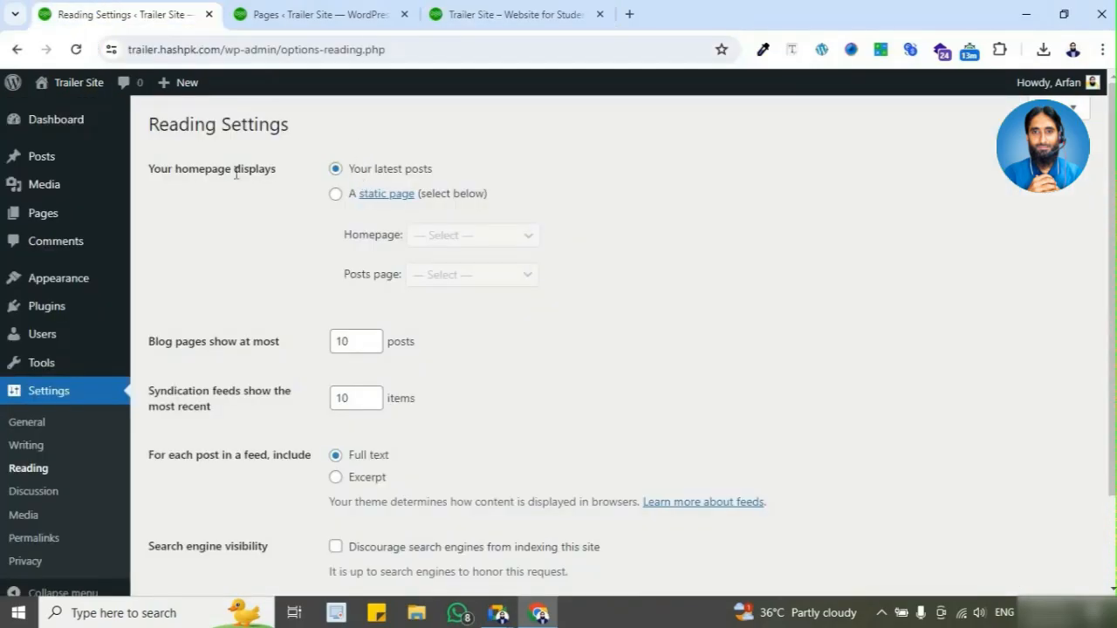
left_click_drag(150, 170, 277, 174)
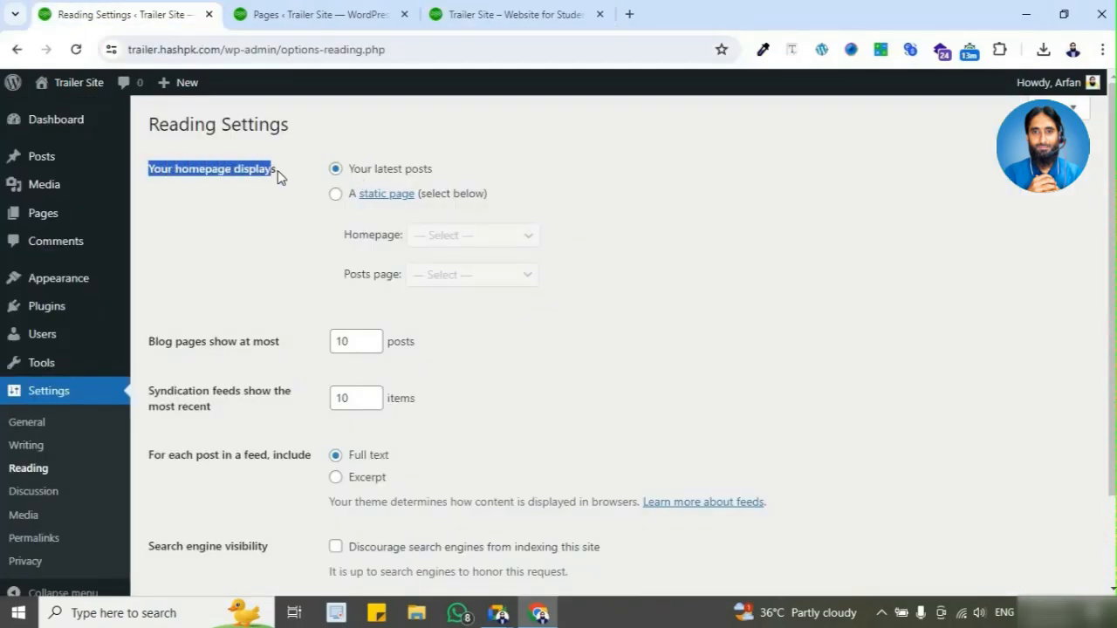
left_click(390, 177)
left_click_drag(367, 172, 393, 172)
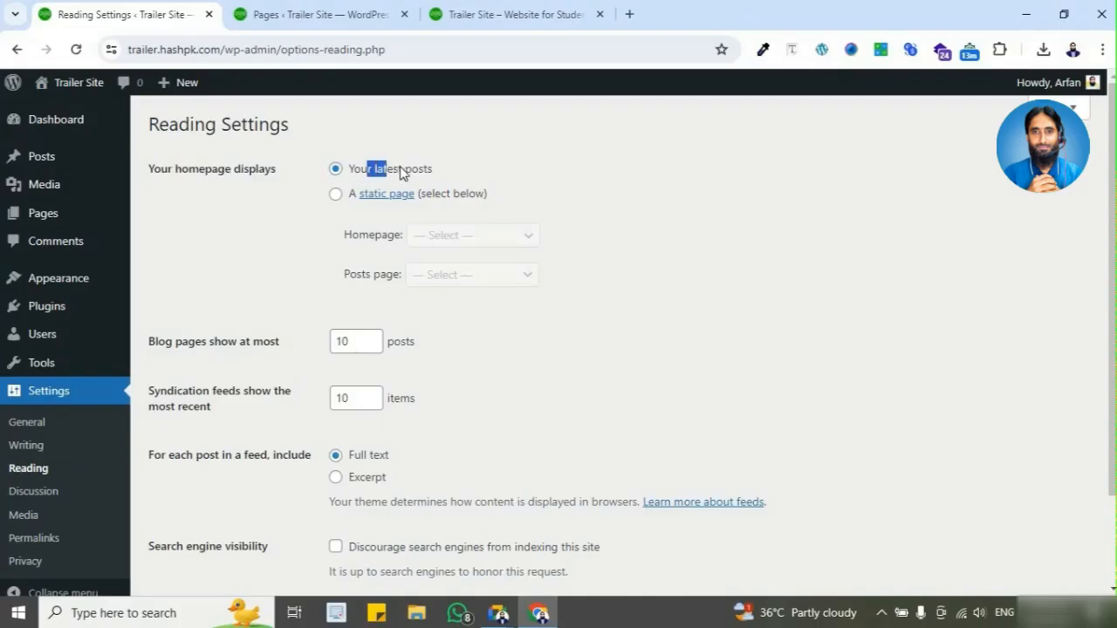
left_click(458, 168)
mouse_move(40, 168)
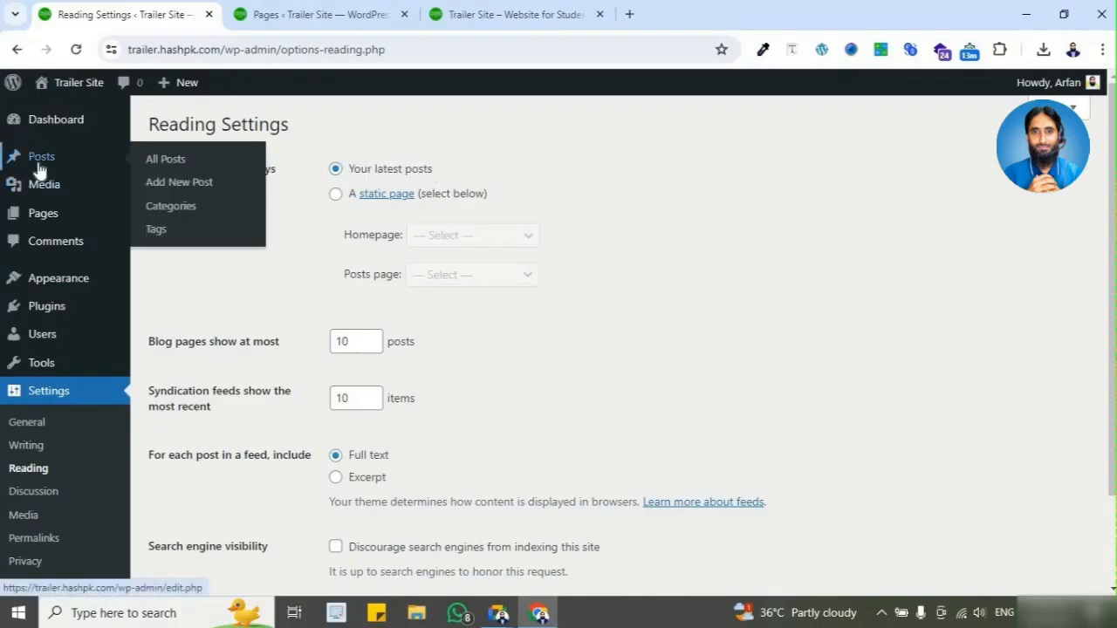
Step: Recheck the top of the Trailer Site home page, then load demo.hashpk.com in a new tab and open its Blog page
left_click(475, 14)
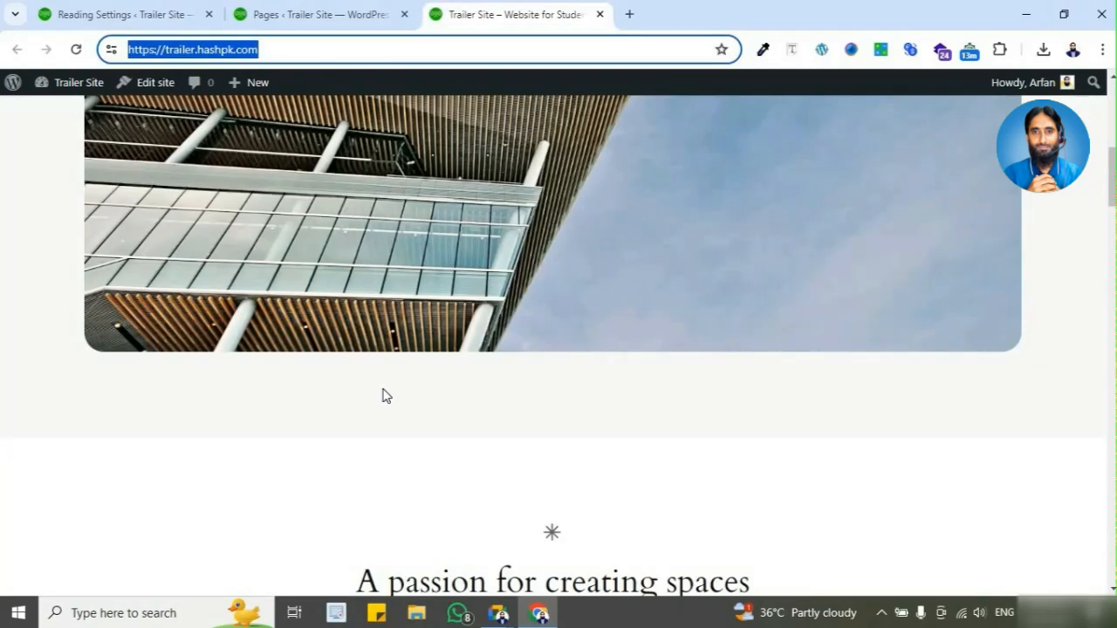
scroll(382, 394, "up", 8)
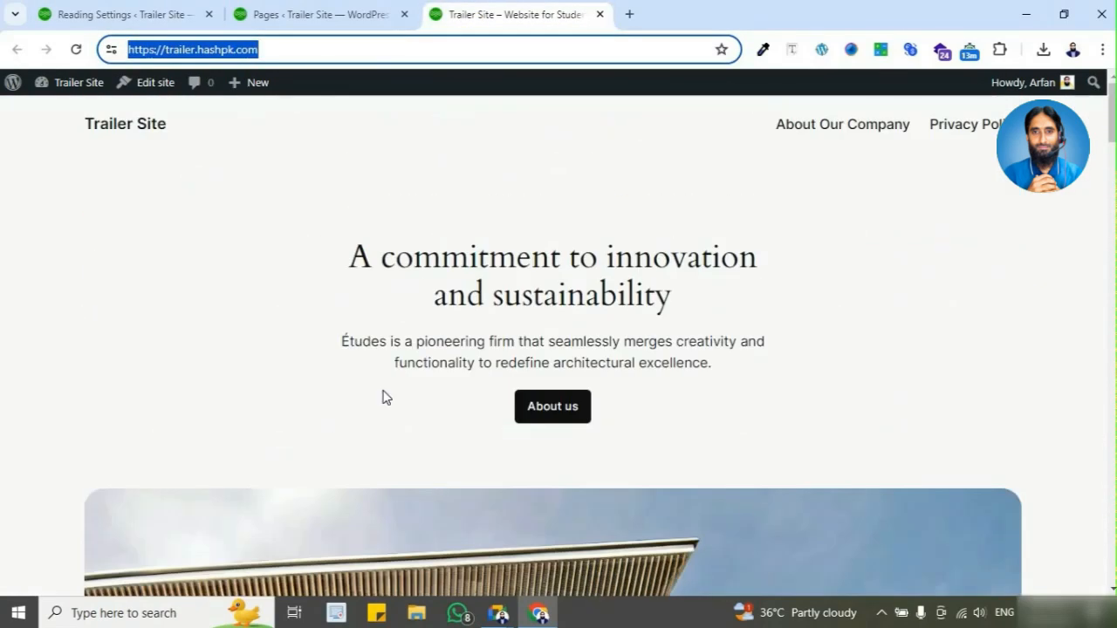
key("ctrl+t")
left_click(611, 49)
type("de")
key("Return")
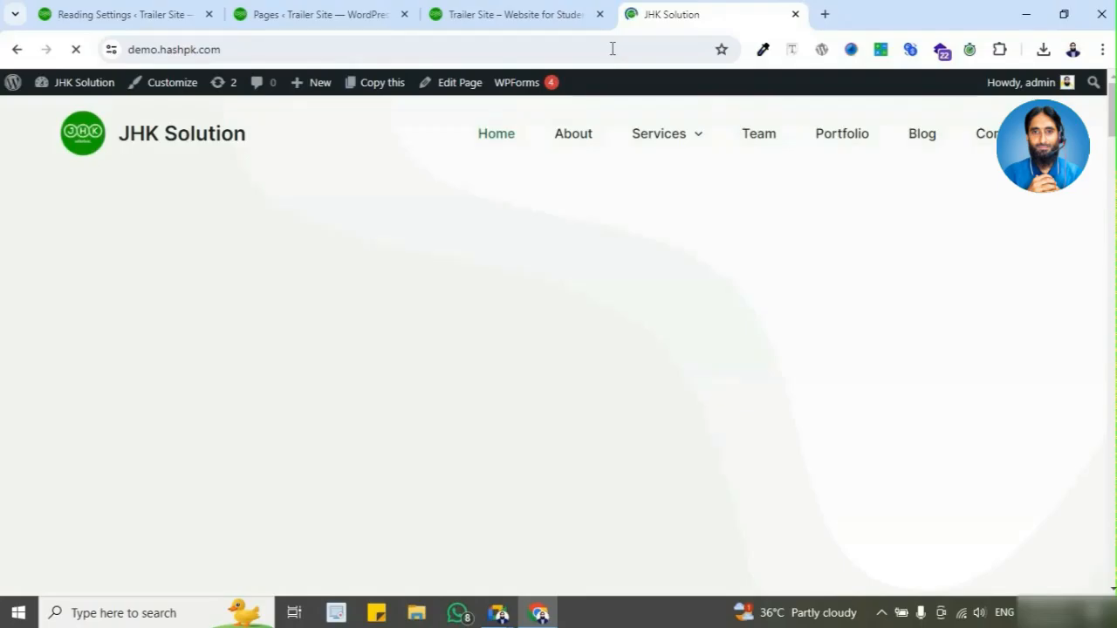
left_click(923, 140)
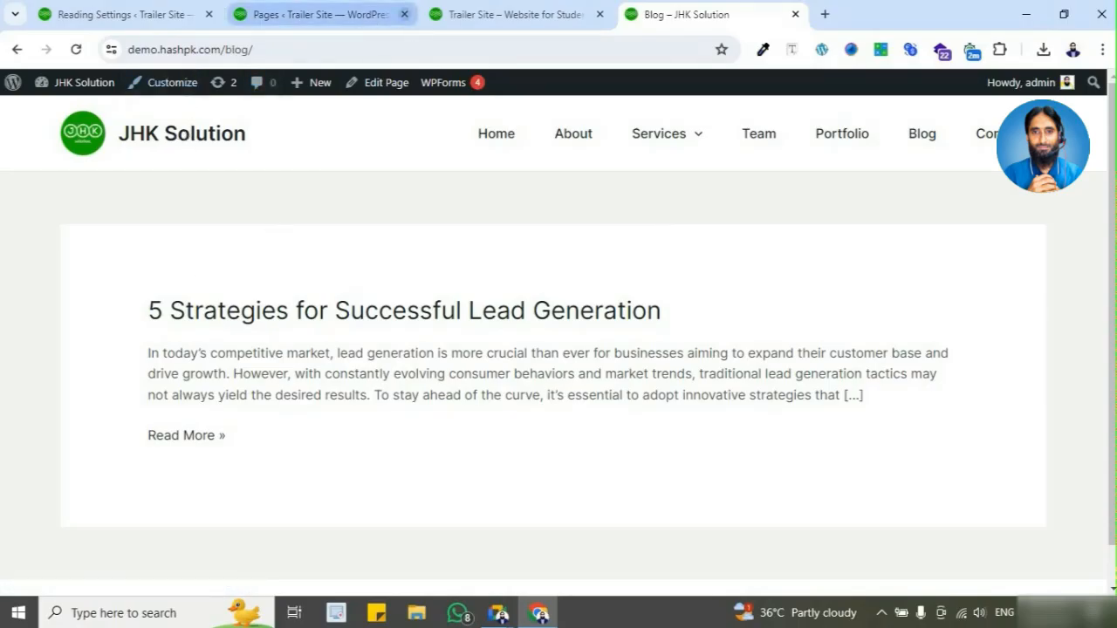
Step: Compare the Trailer Site home page's address with the demo site's blog address, highlighting the blog URL
left_click(481, 13)
left_click(244, 52)
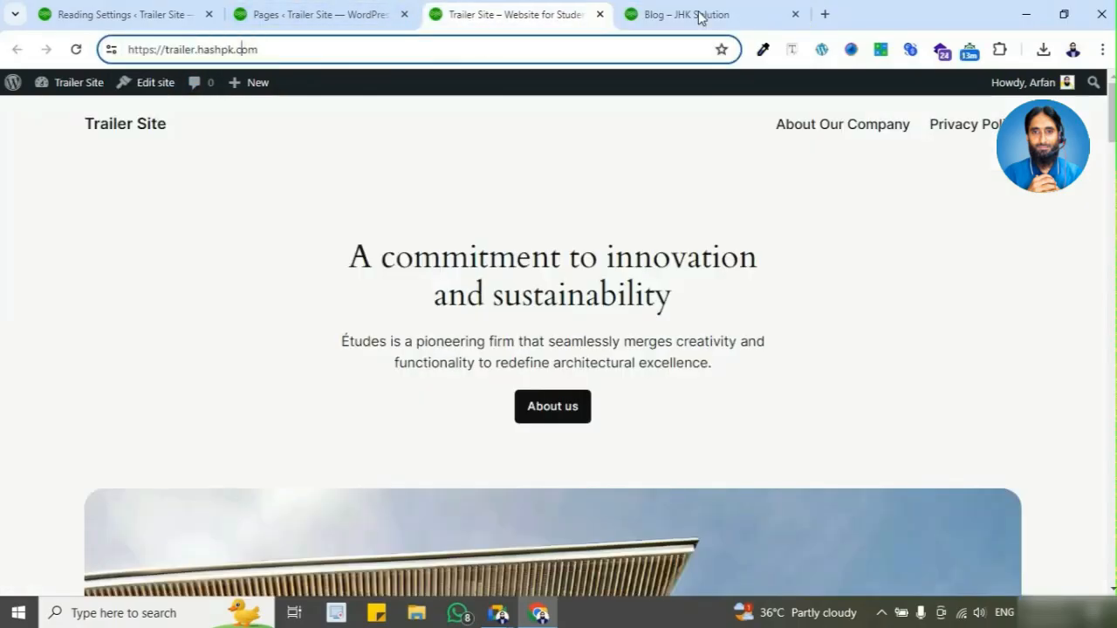
left_click(698, 13)
left_click(352, 49)
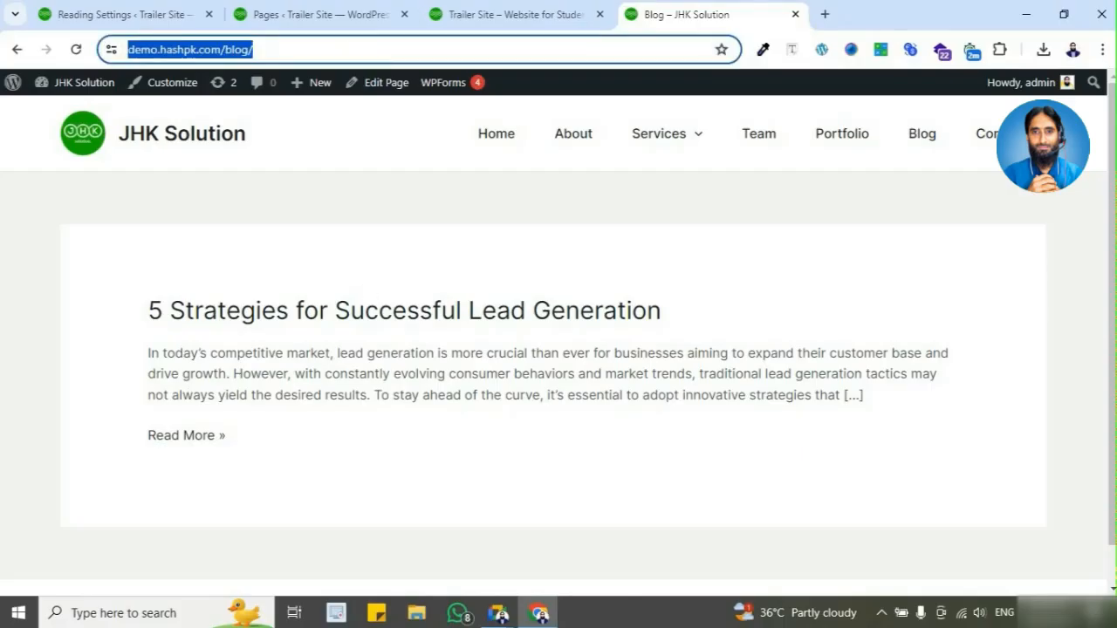
Step: Compare the Trailer Site home page and its Reading Settings with the demo site's Blog page
left_click(522, 21)
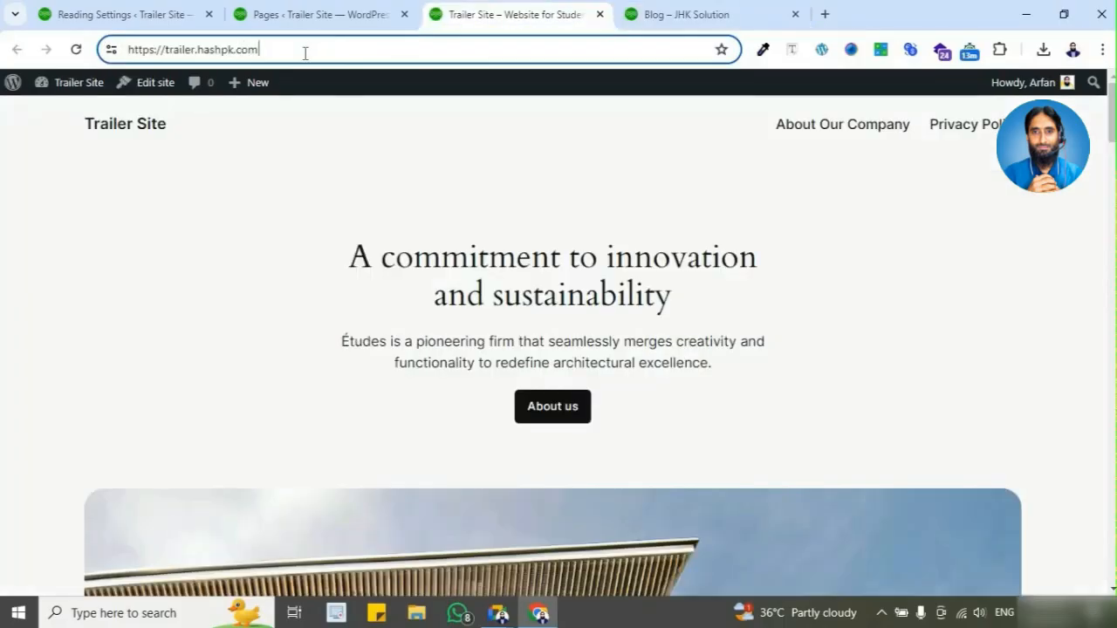
left_click(186, 15)
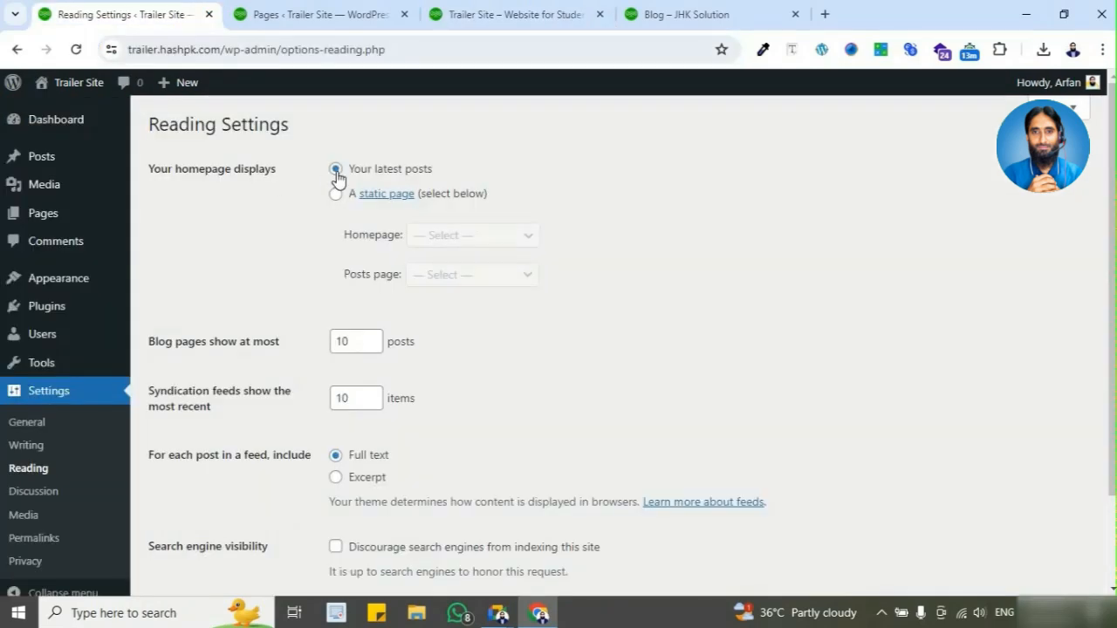
left_click(705, 12)
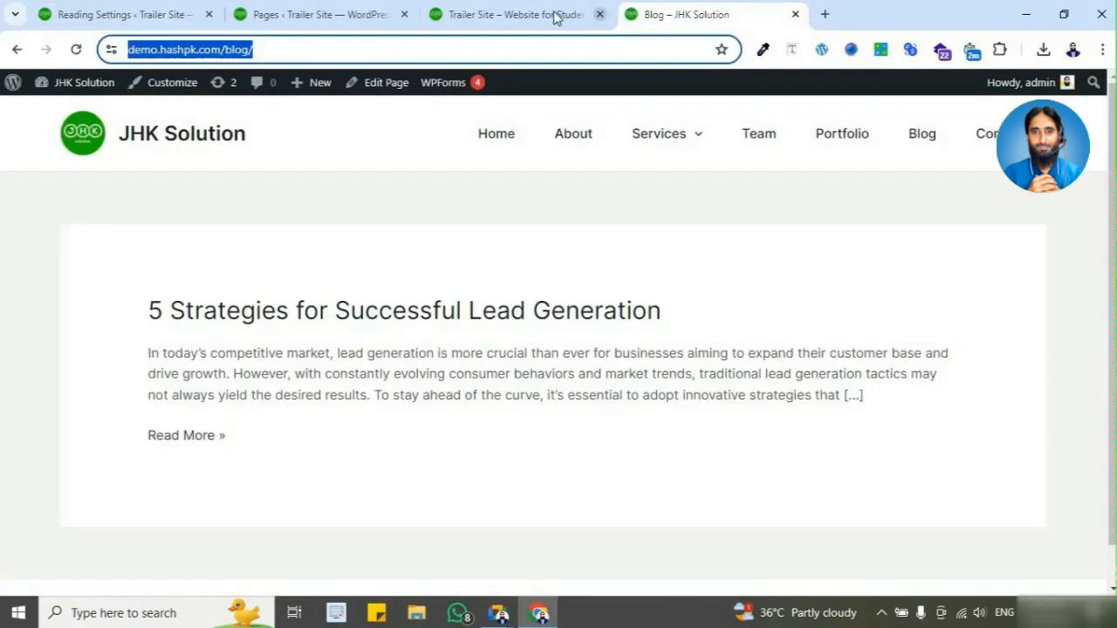
left_click(122, 14)
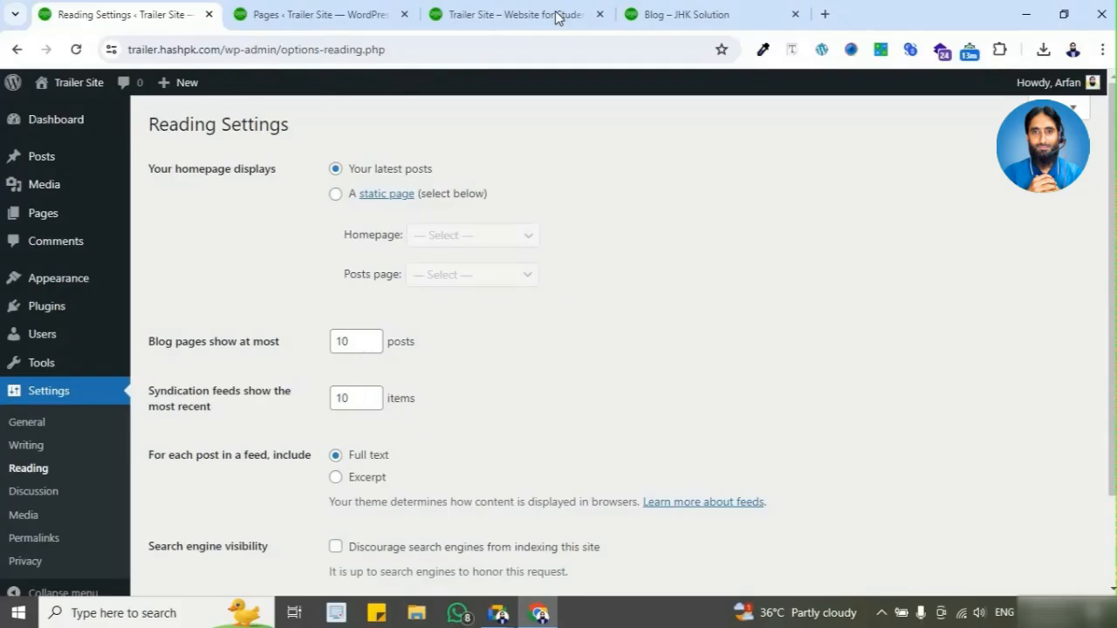
left_click(646, 14)
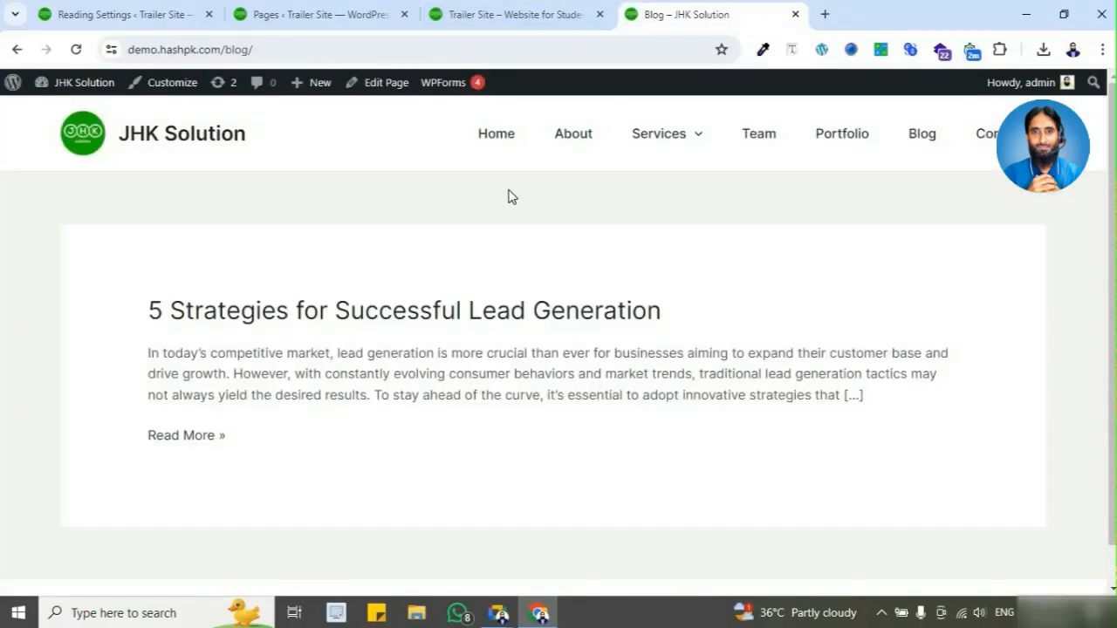
Step: Open the JHK Solution admin dashboard in a new tab and place that tab before the Blog page's tab
mouse_move(105, 85)
middle_click(103, 111)
left_click_drag(816, 22, 706, 16)
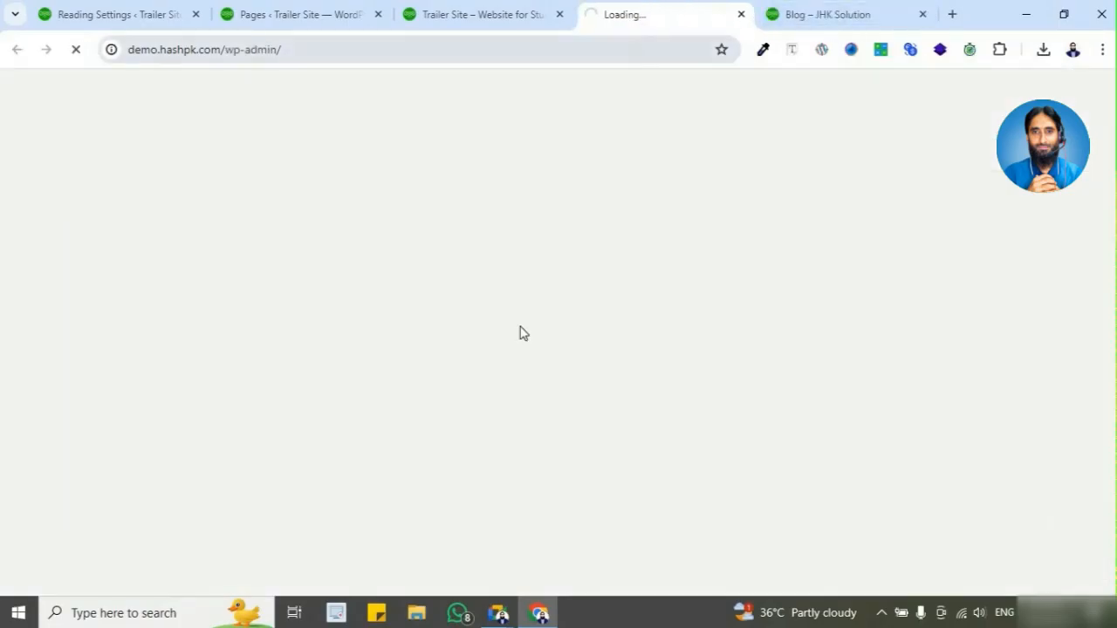
Step: Switch to Google Meet, admit the participant waiting to join, and return to Chrome
mouse_move(499, 613)
left_click(472, 559)
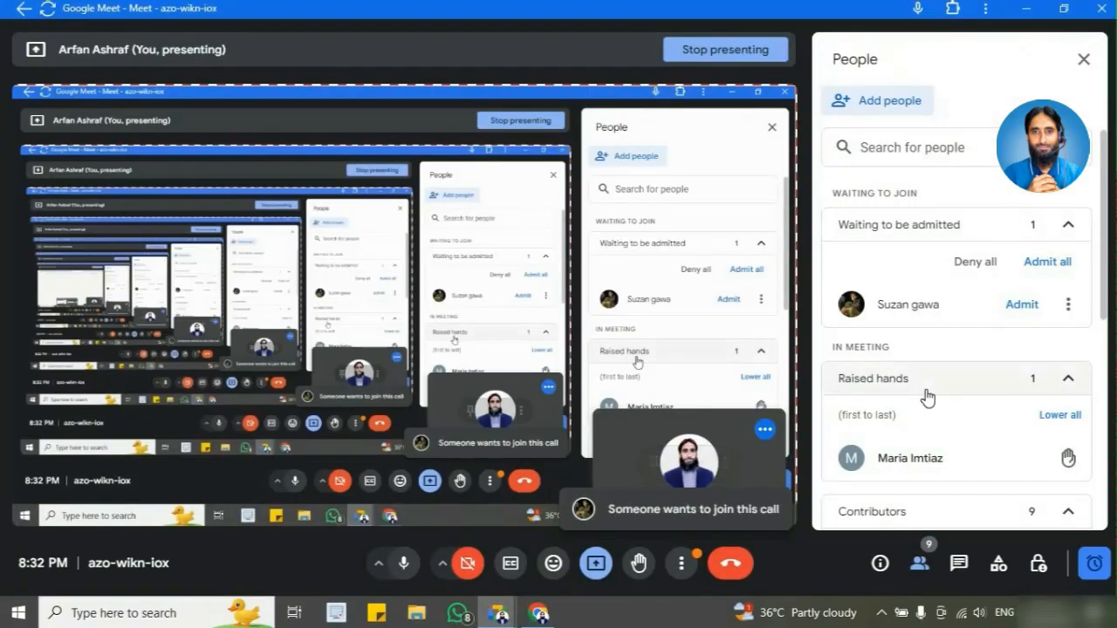
left_click(1031, 314)
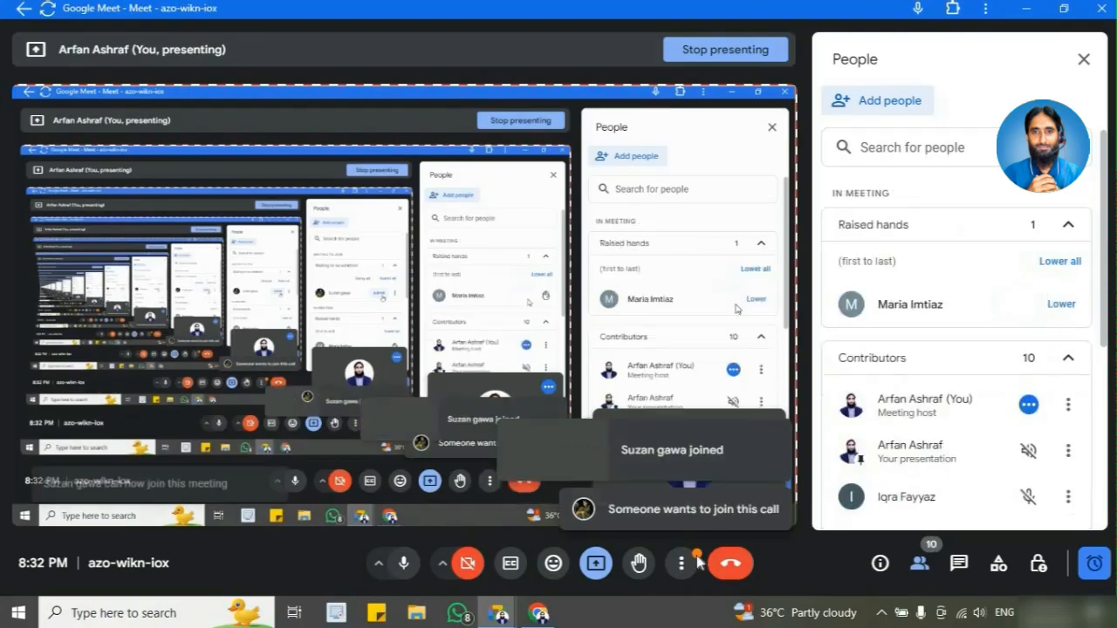
key("alt+Tab")
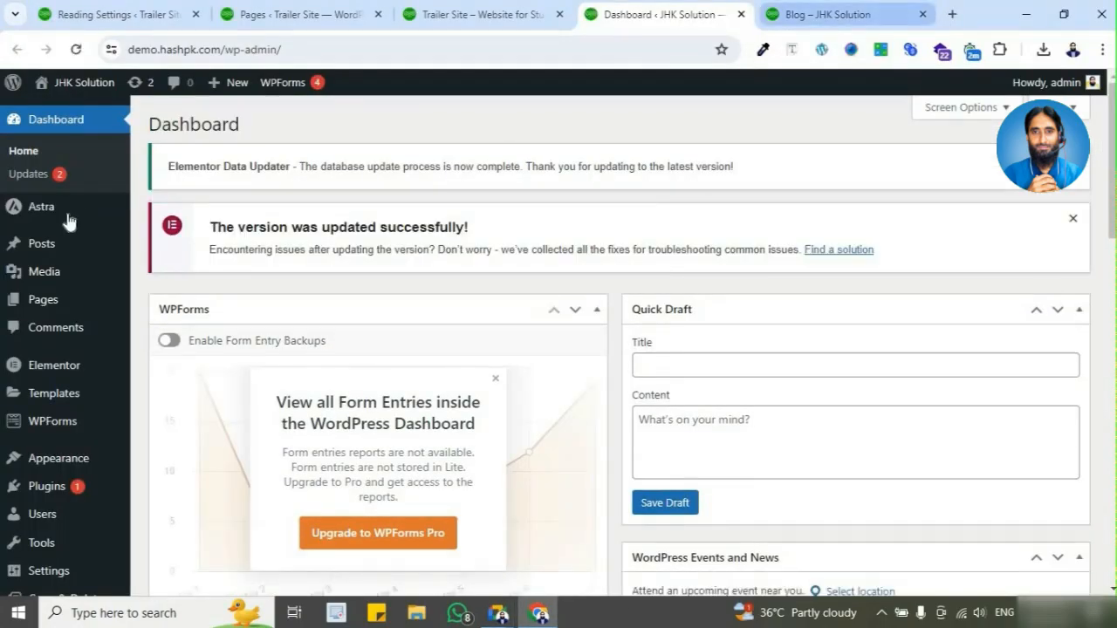
Step: Look over the JHK Solution dashboard and its Blog page
scroll(76, 358, "down", 1)
scroll(77, 365, "down", 3)
scroll(79, 523, "up", 2)
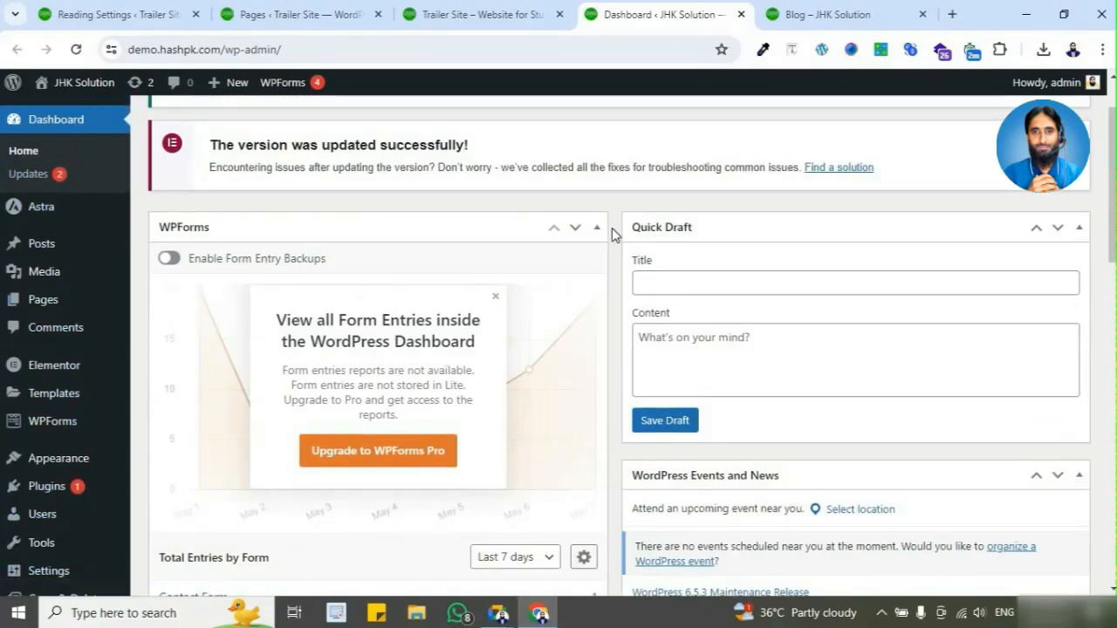
scroll(663, 201, "up", 1)
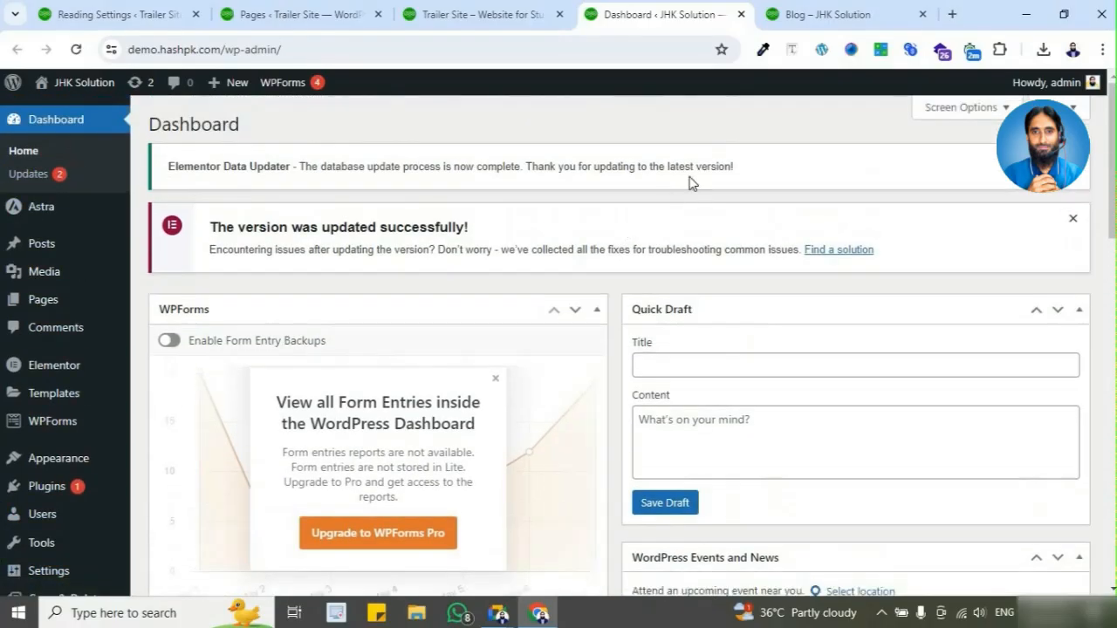
left_click(832, 27)
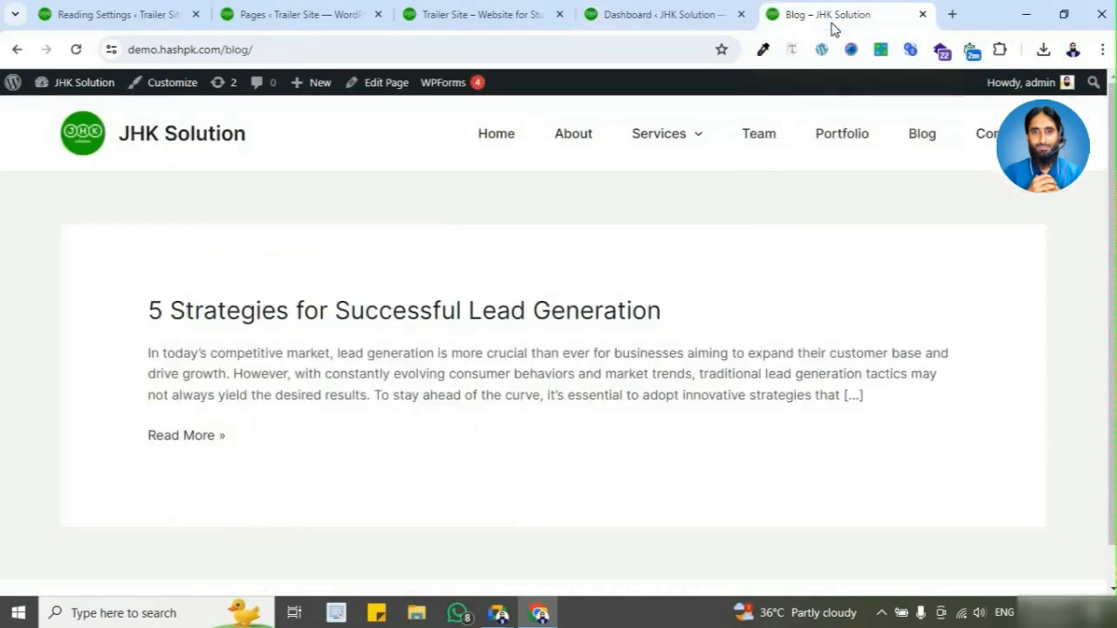
Step: Open the JHK Solution site's Reading Settings and review the pages offered for its static homepage
left_click(671, 29)
scroll(48, 506, "down", 5)
mouse_move(48, 502)
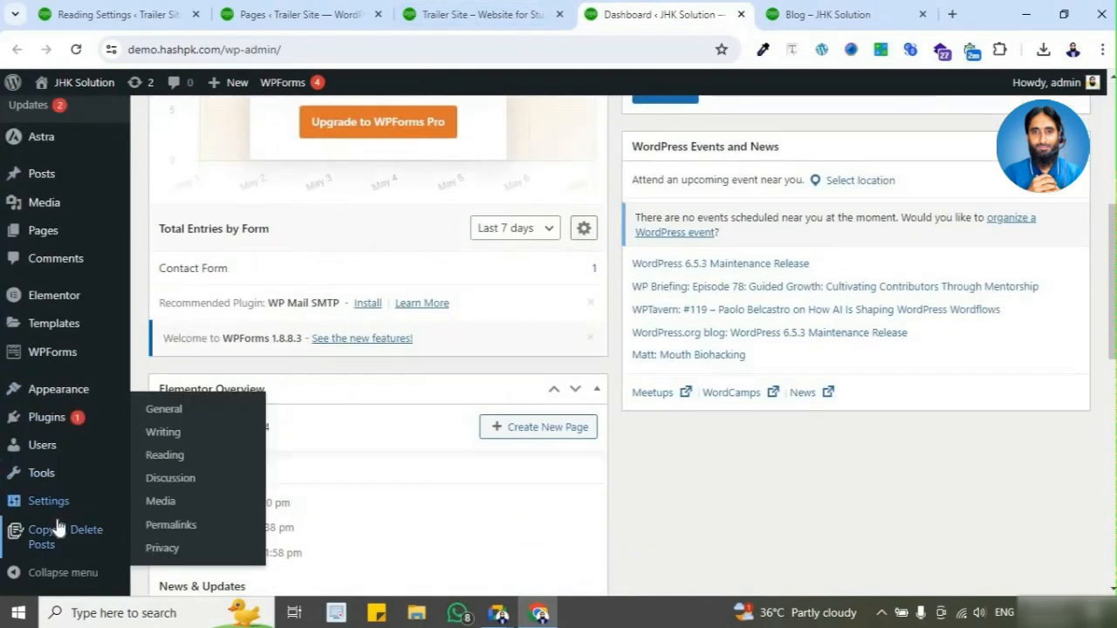
left_click(206, 437)
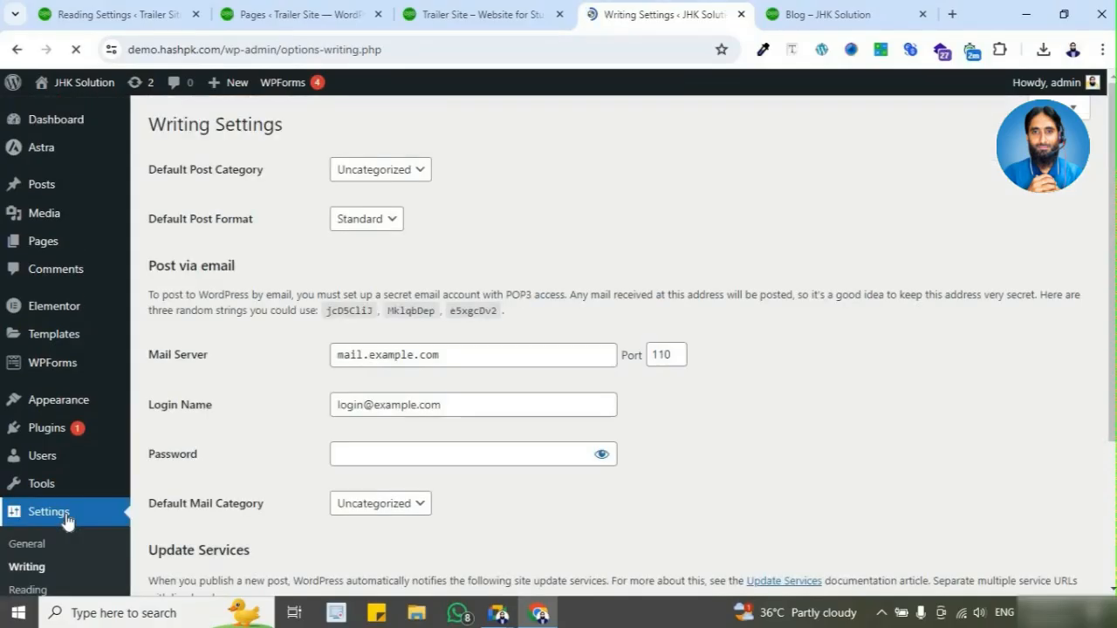
scroll(67, 521, "down", 2)
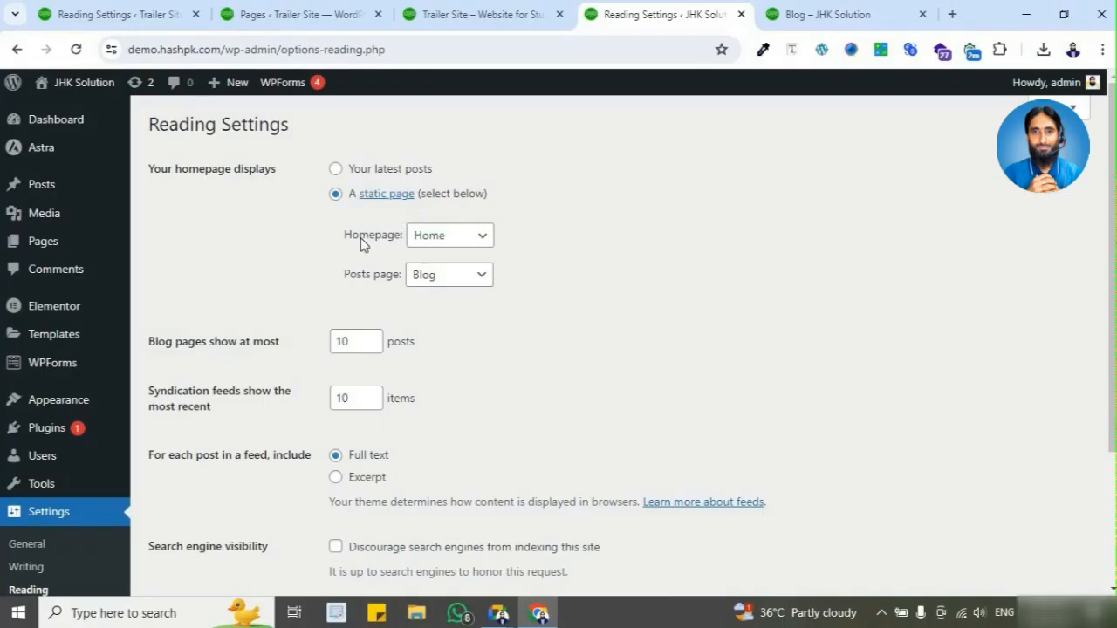
left_click(451, 247)
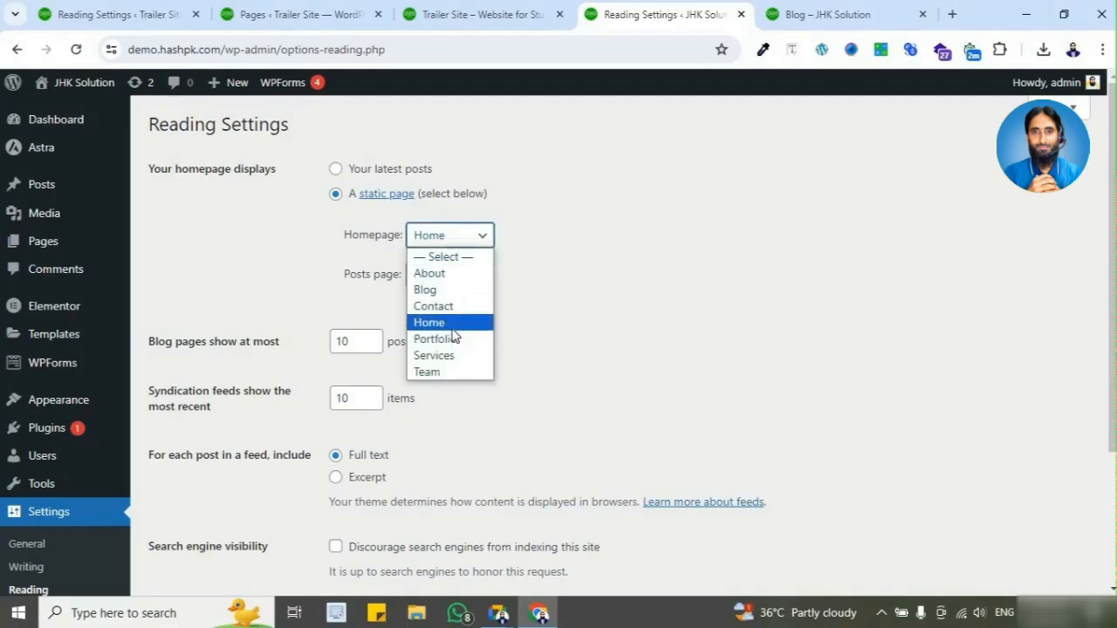
left_click(562, 302)
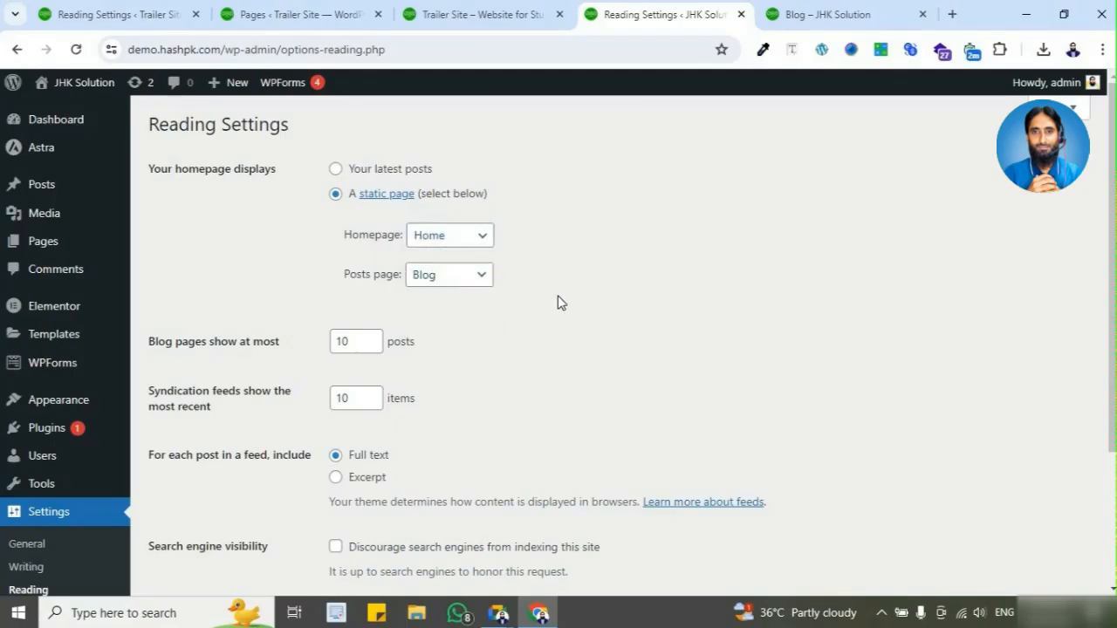
Step: Open the JHK Solution Pages list in its own tab after the Trailer Site tab and compare it with the Blog page's navigation
middle_click(43, 241)
left_click_drag(683, 31, 541, 17)
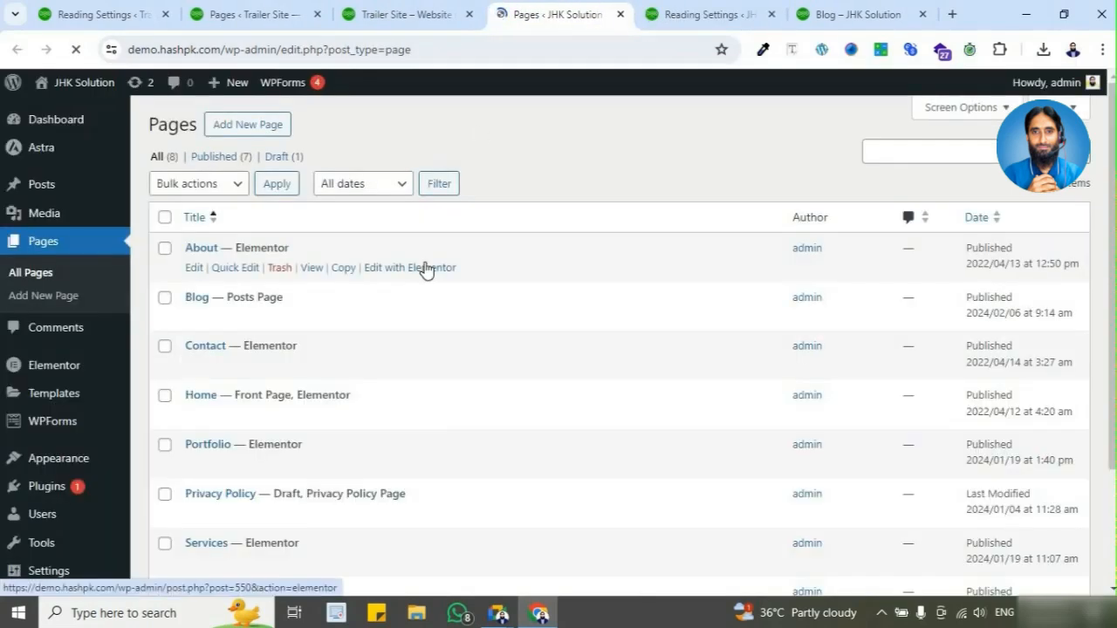
scroll(194, 250, "down", 1)
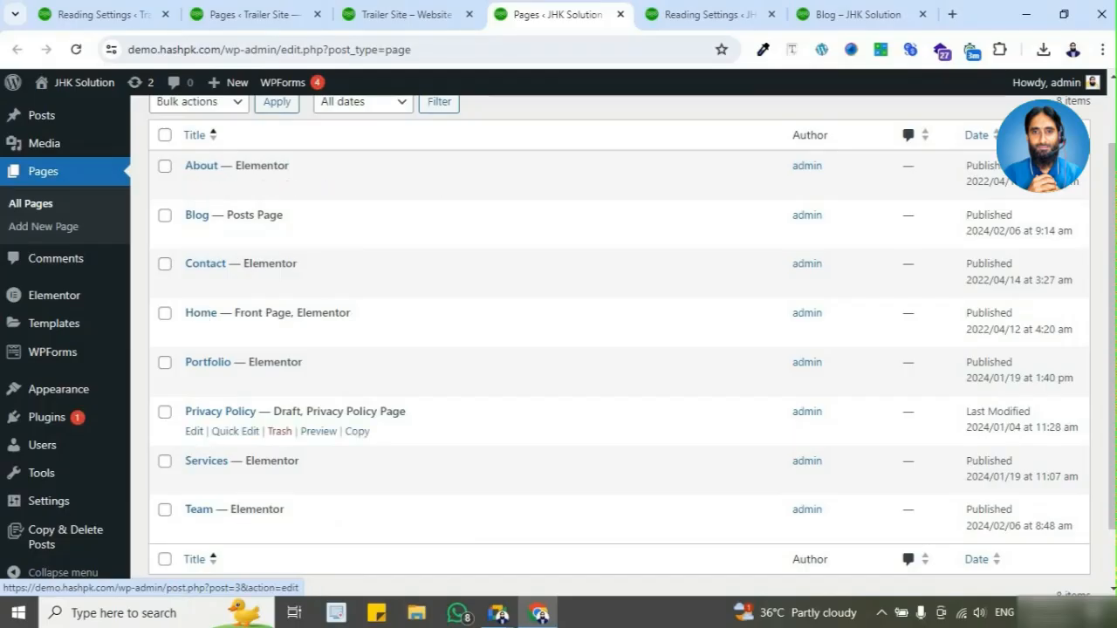
left_click(838, 14)
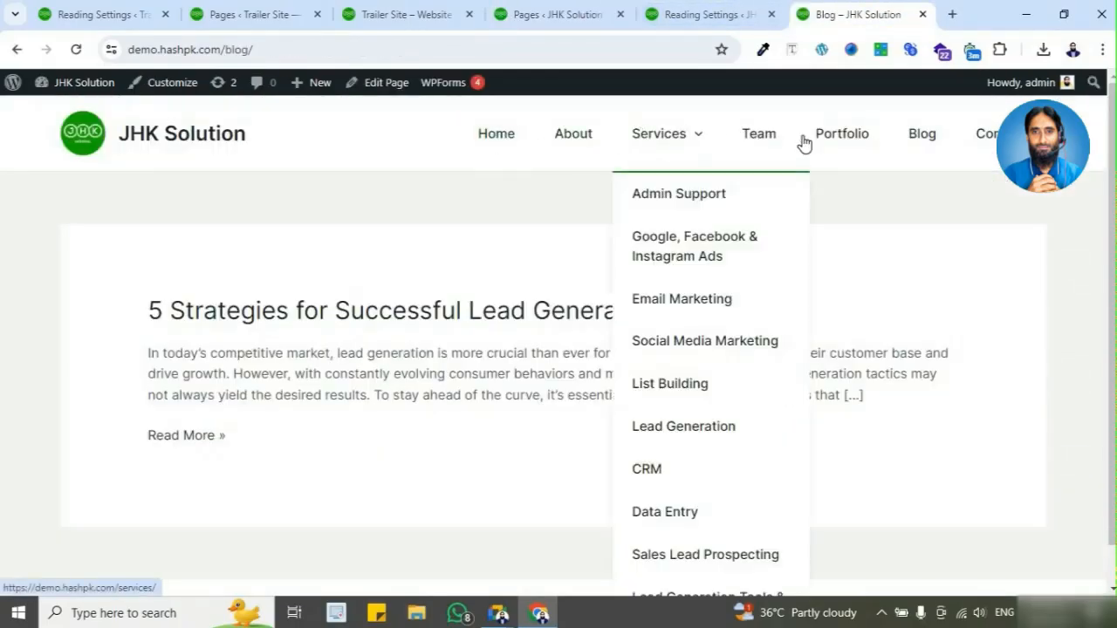
left_click(543, 21)
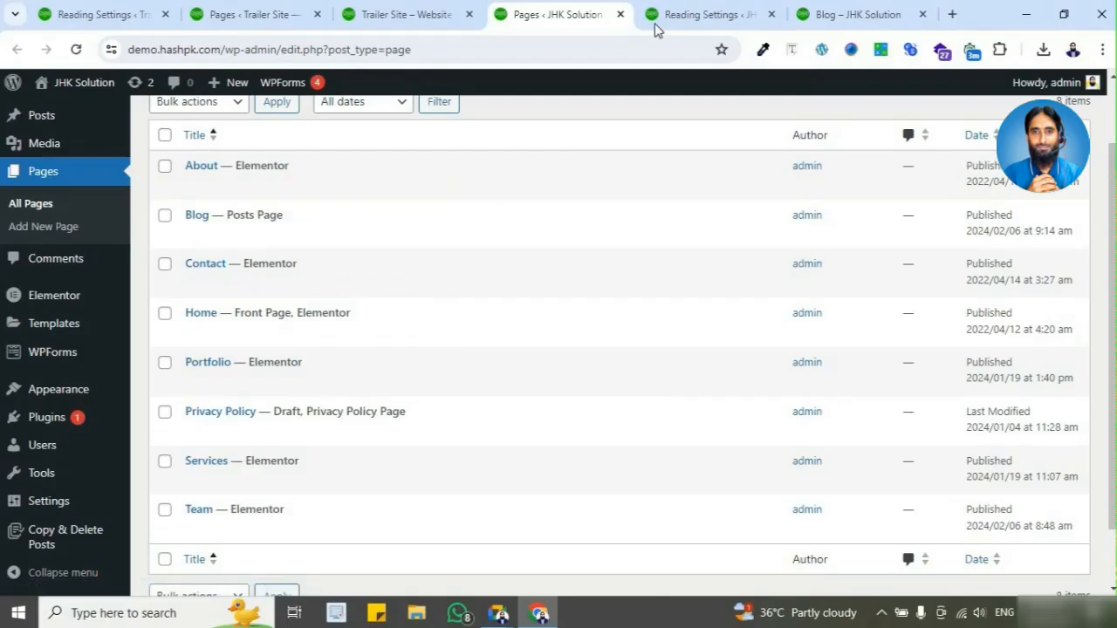
Step: Check the homepage choice in Reading Settings, then highlight the "Front Page" and "Posts Page" labels of Home and Blog in the Pages list
left_click(689, 18)
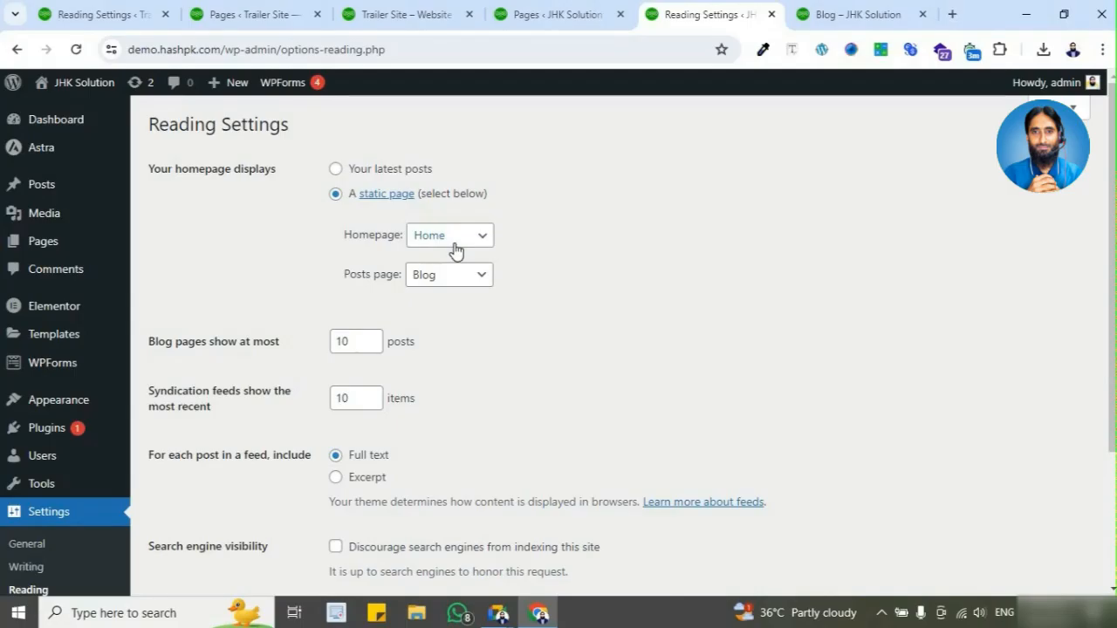
left_click(559, 14)
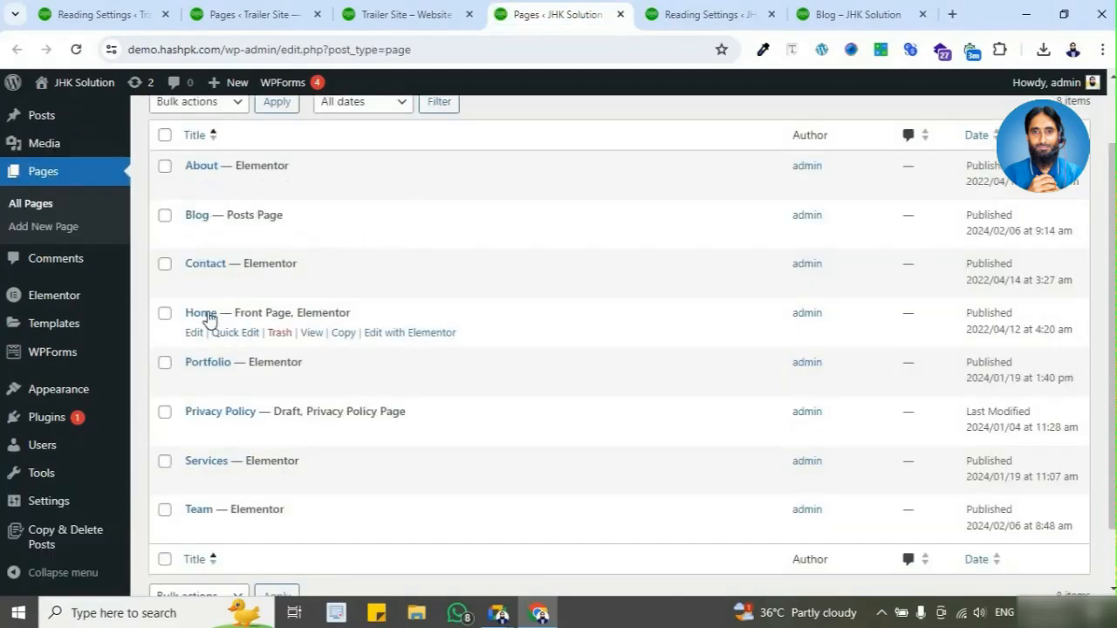
left_click_drag(178, 316, 294, 306)
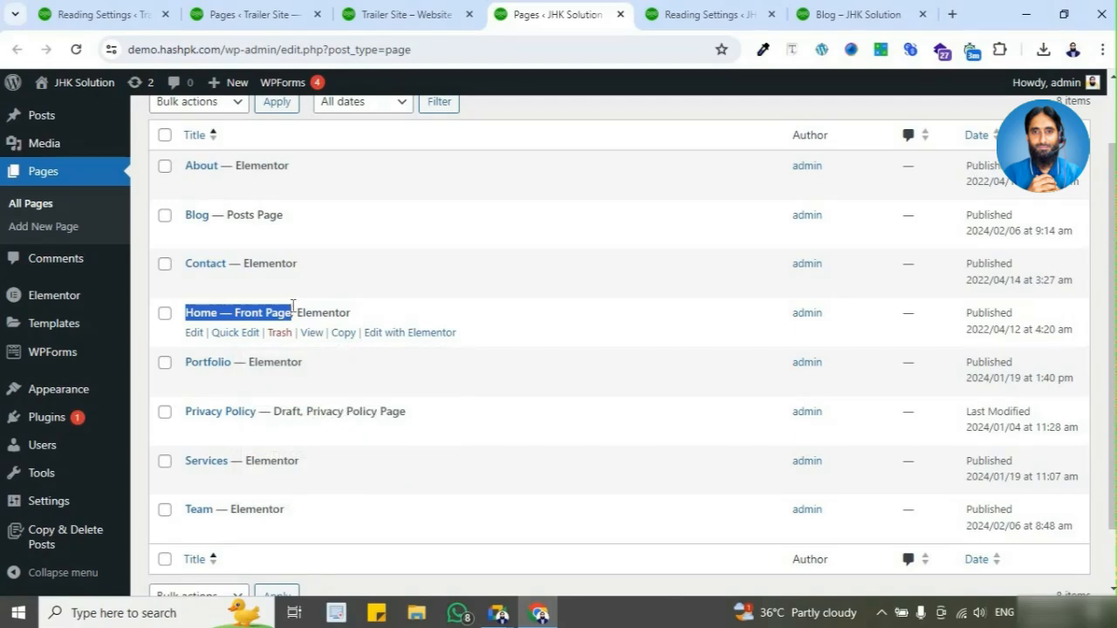
left_click(288, 313)
left_click_drag(237, 312, 293, 314)
left_click_drag(183, 218, 292, 226)
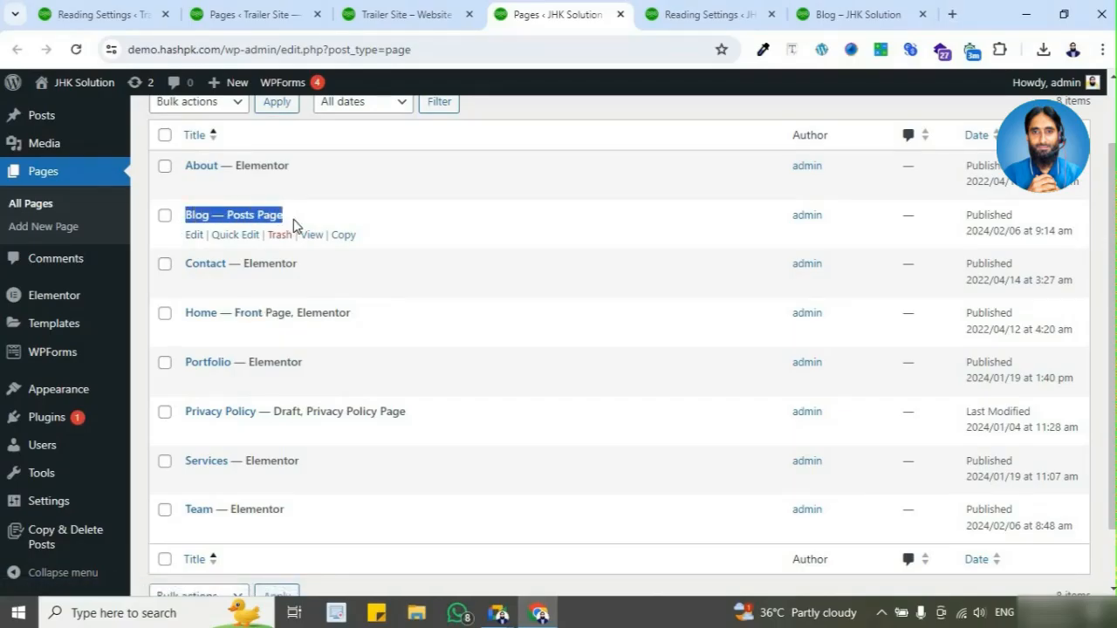
Step: Recheck the Homepage and Posts page choices against the Pages list and clear the text highlight
left_click(669, 19)
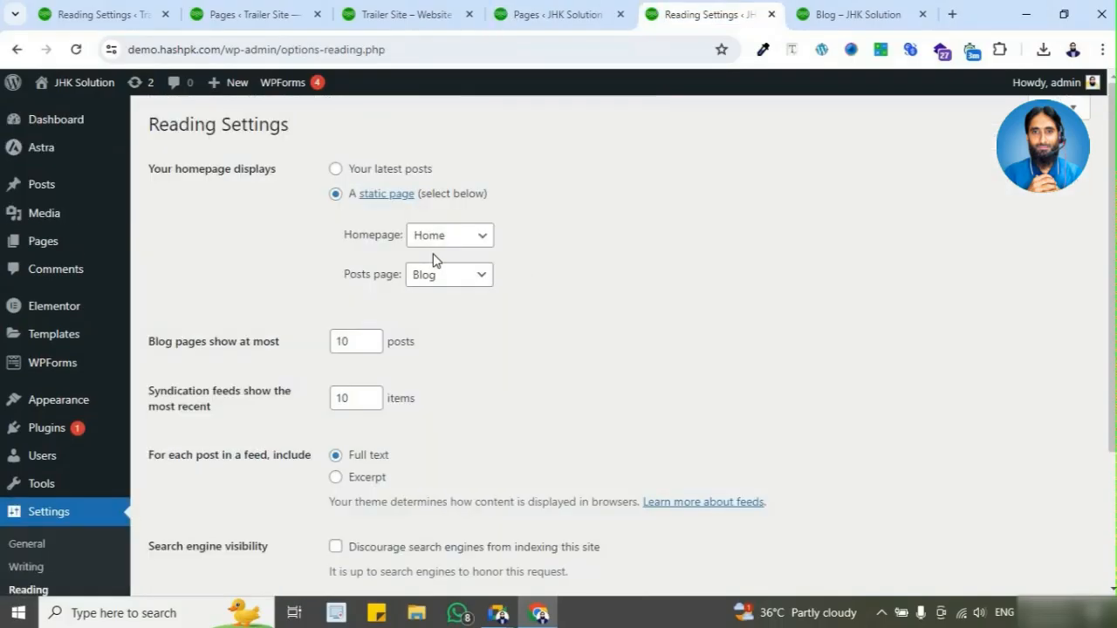
left_click(545, 14)
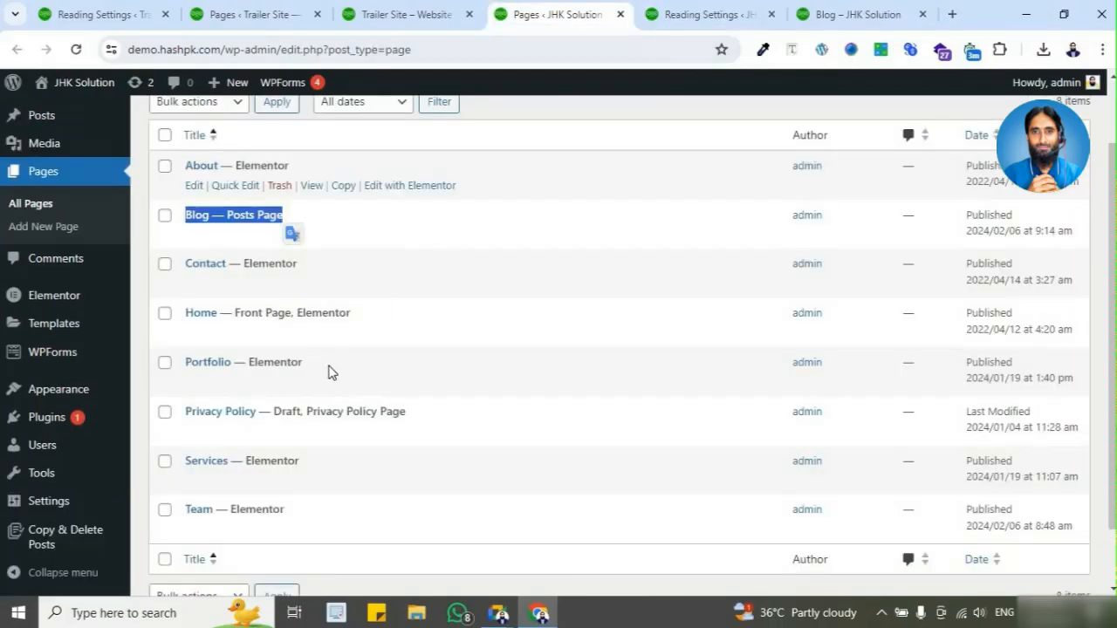
left_click(460, 185)
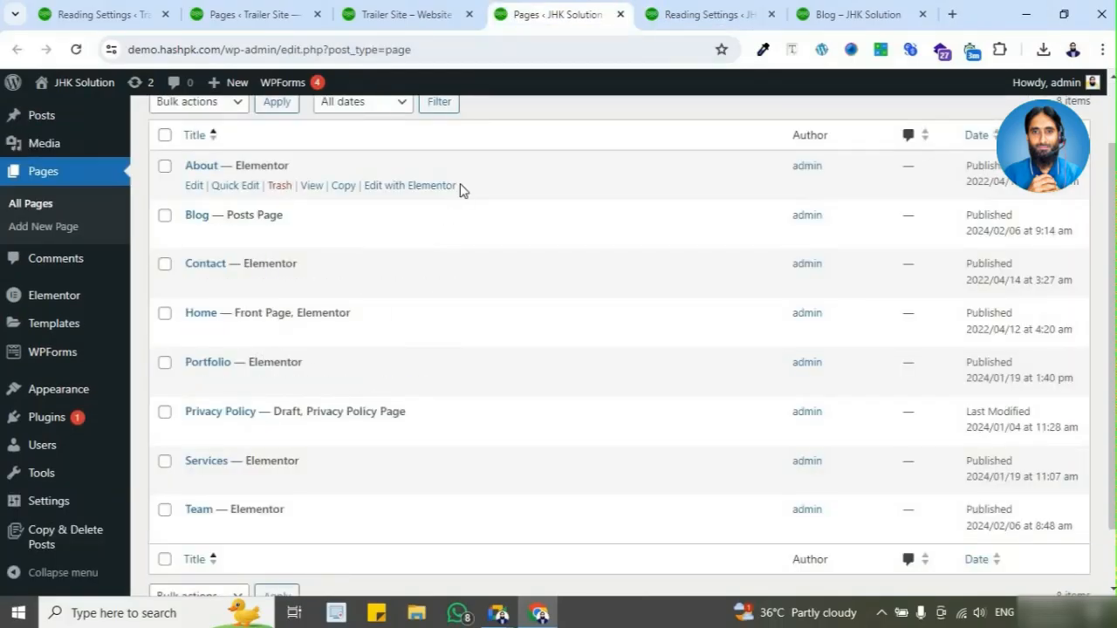
Step: Add a new page to the JHK Solution site and title it "News"
scroll(419, 166, "up", 2)
left_click(249, 130)
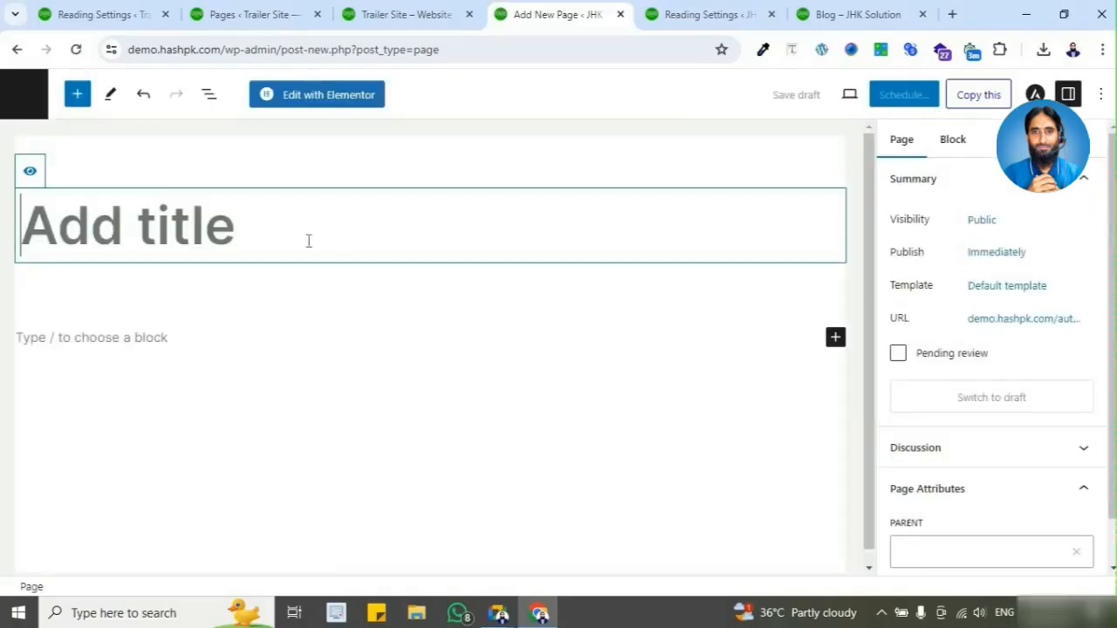
type("Dem")
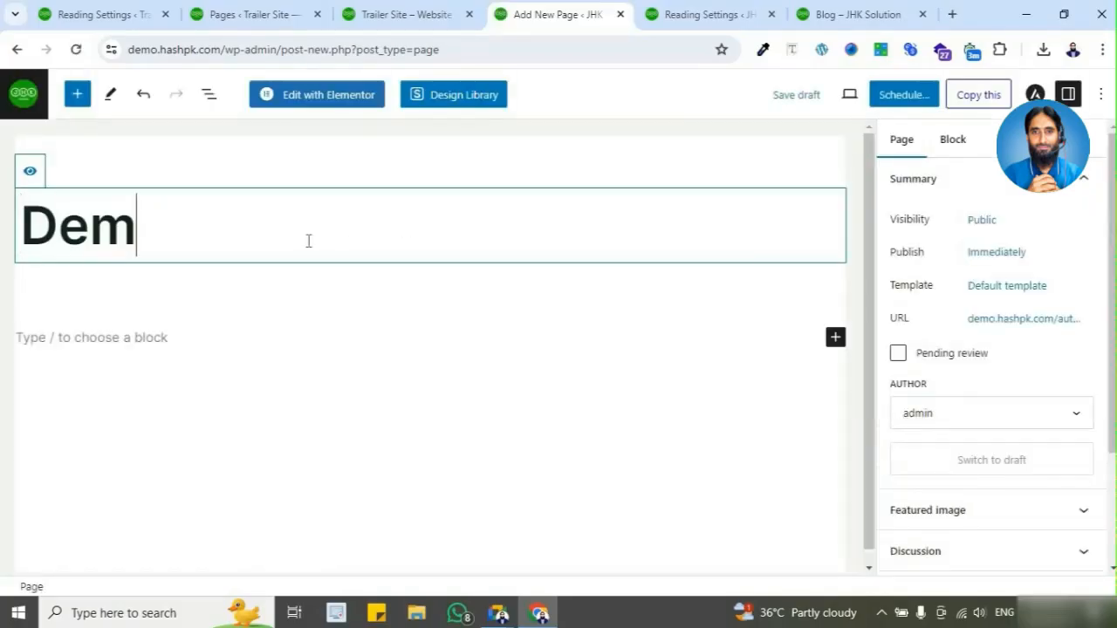
type("o")
key("BackSpace")
key("BackSpace")
key("BackSpace")
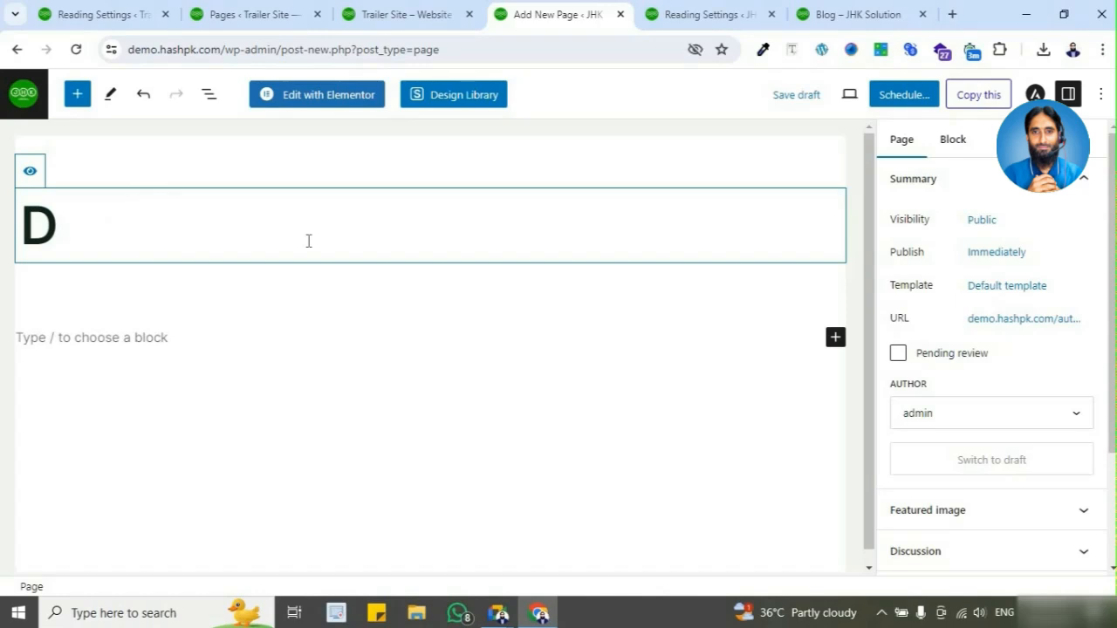
key("BackSpace")
type("News")
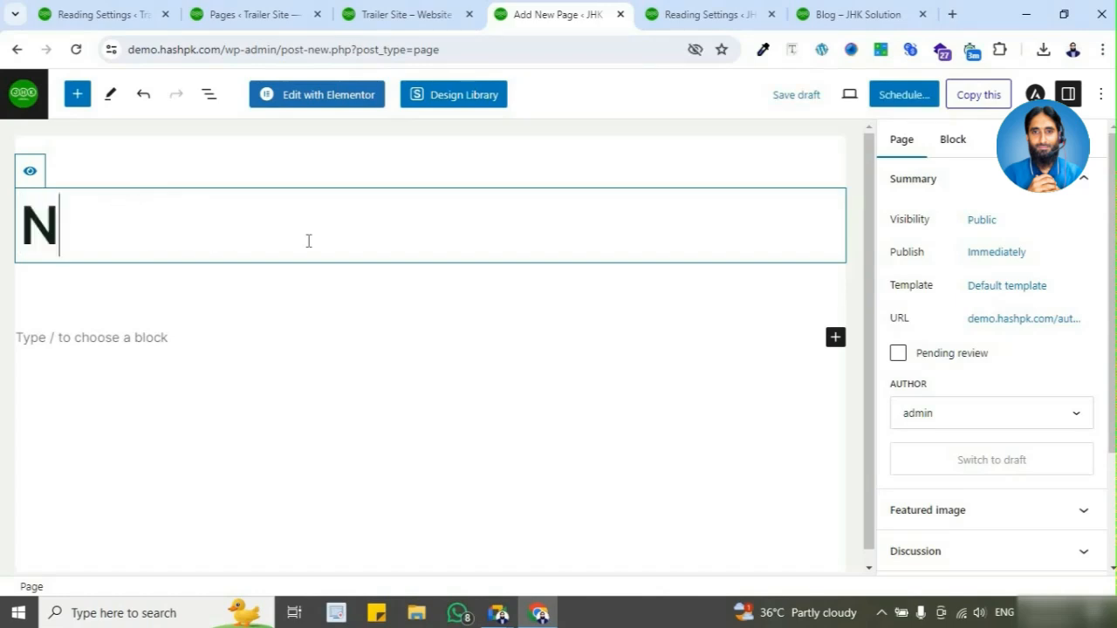
Step: Publish the News page and return to the Pages list to find its entry
left_click(899, 97)
left_click(943, 103)
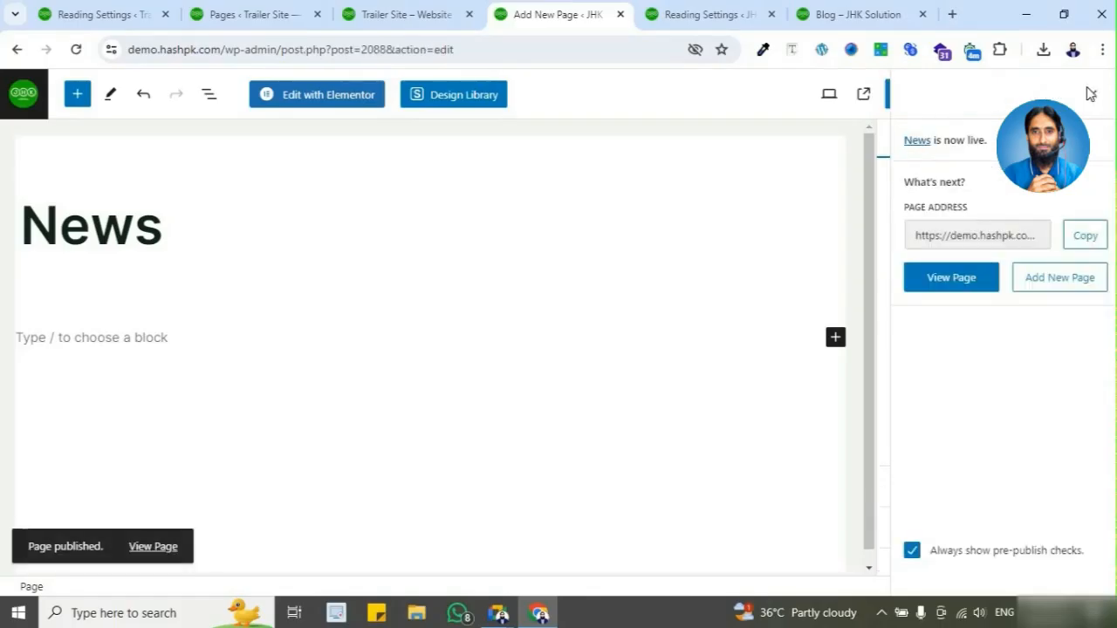
left_click(1089, 94)
left_click(33, 113)
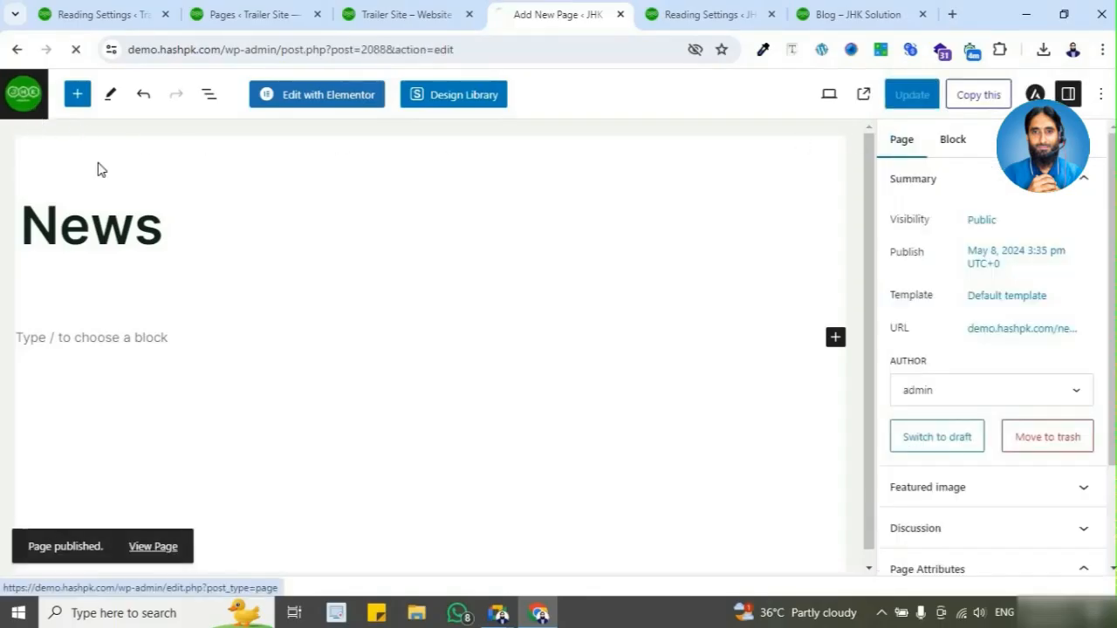
scroll(505, 259, "down", 2)
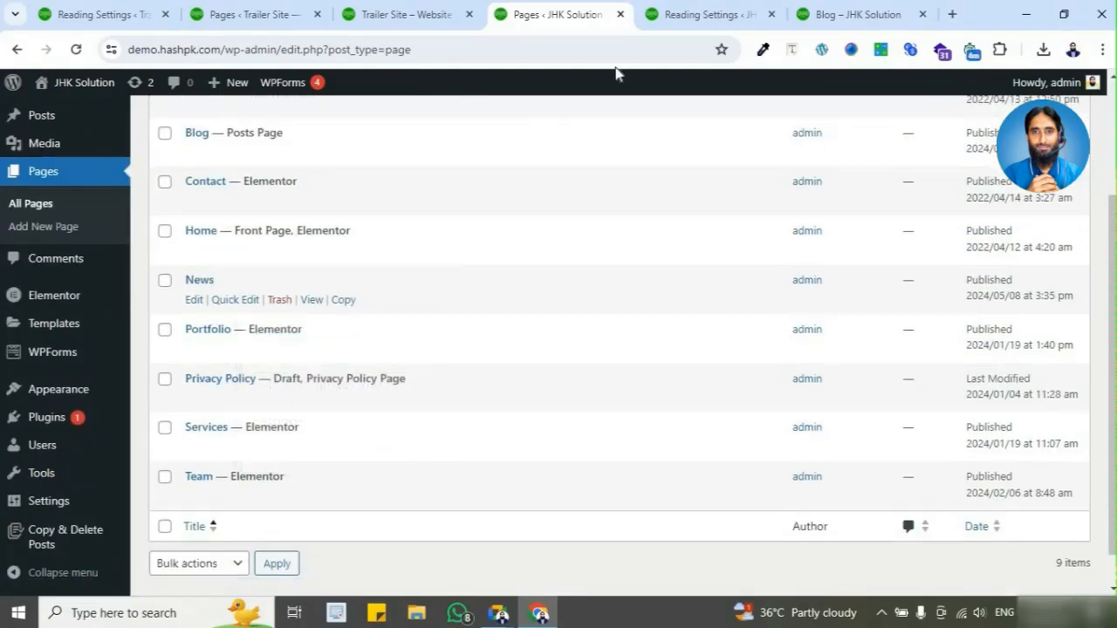
Step: Refresh the JHK Solution Reading Settings so the new page is available, and open the site's Blog page
left_click(673, 18)
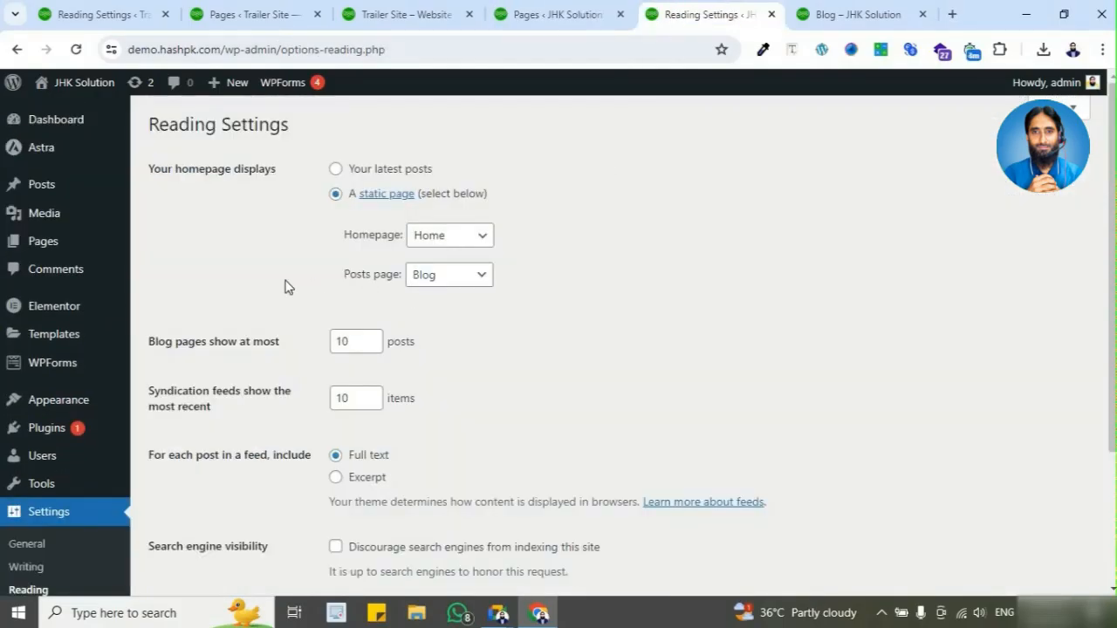
left_click(76, 55)
left_click(892, 21)
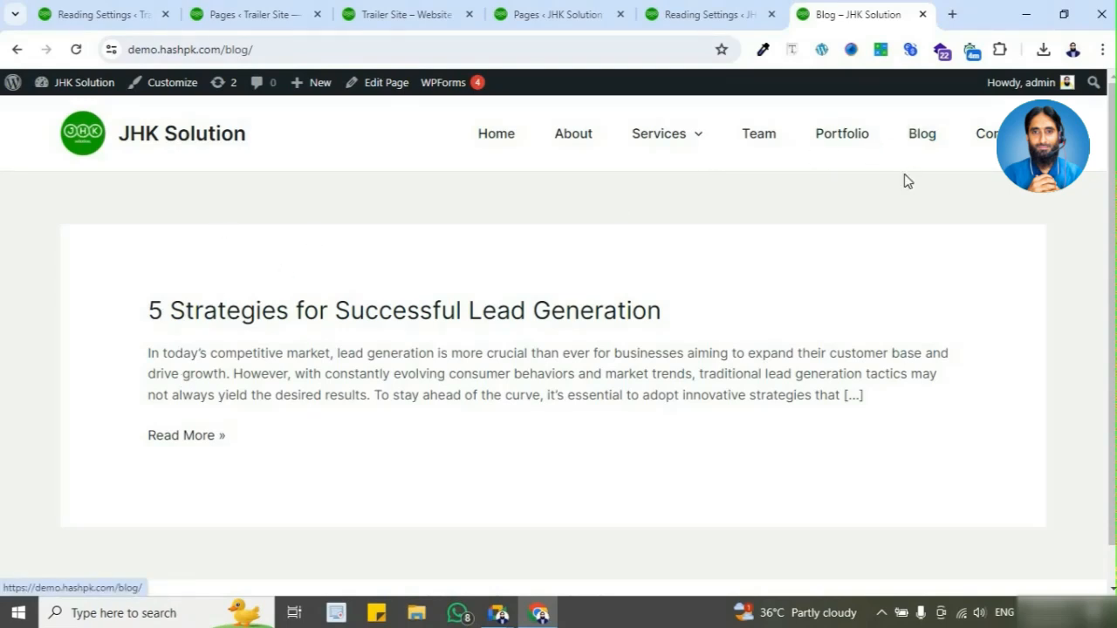
left_click(922, 140)
Step: Look at the Posts section options in the JHK Solution dashboard and return to the live Blog page
left_click(427, 15)
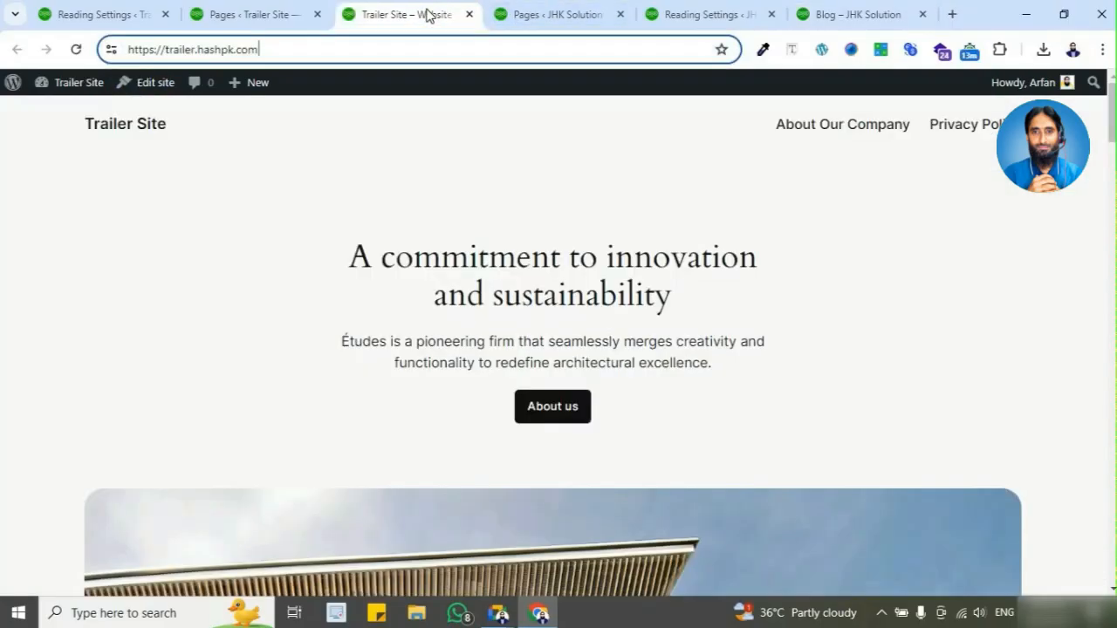
left_click(513, 14)
mouse_move(116, 194)
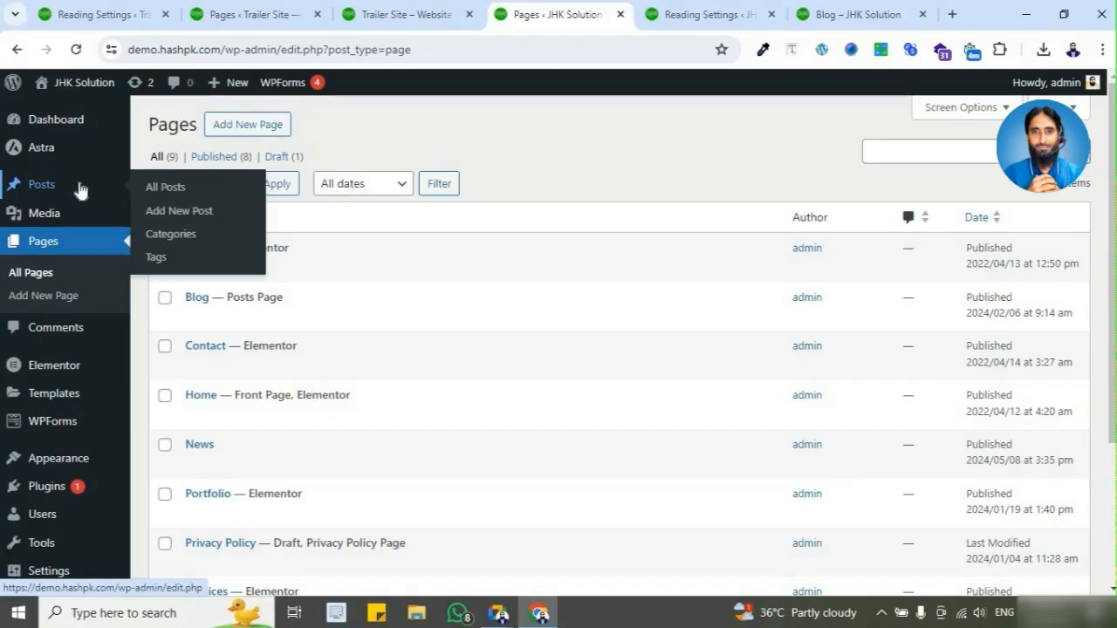
left_click(870, 15)
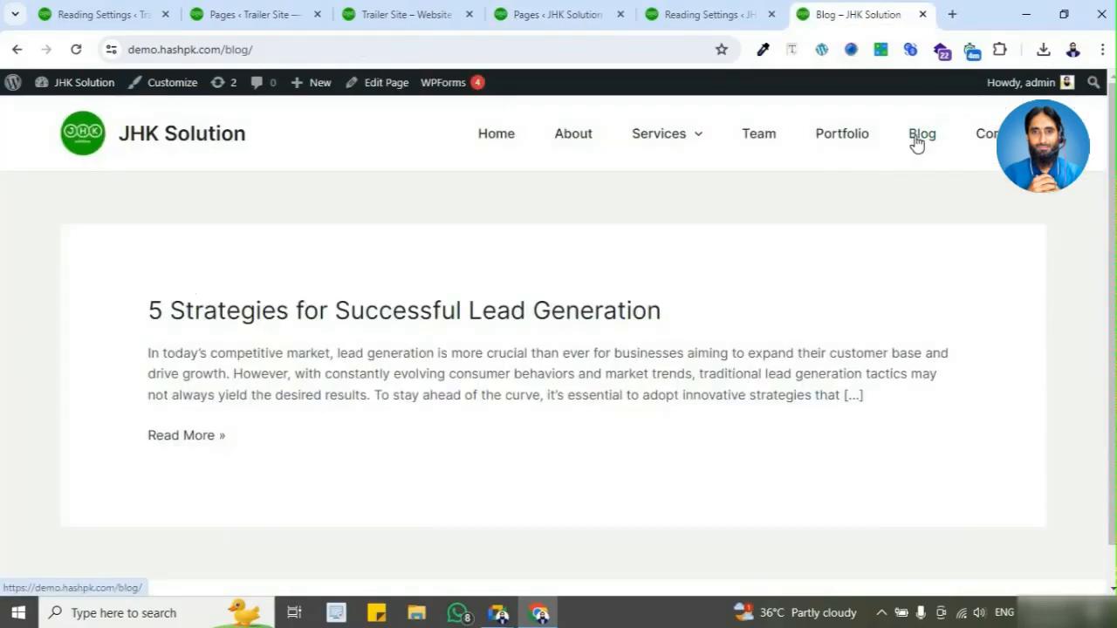
Step: Set the Posts page to News in the JHK Solution Reading Settings and save the changes
left_click(725, 14)
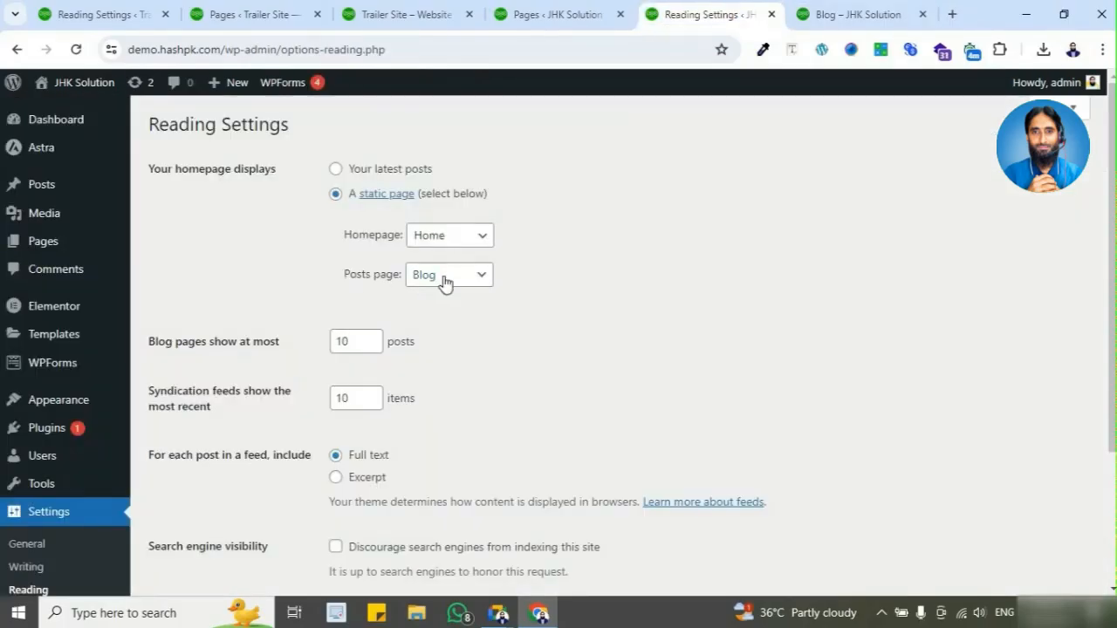
left_click(445, 278)
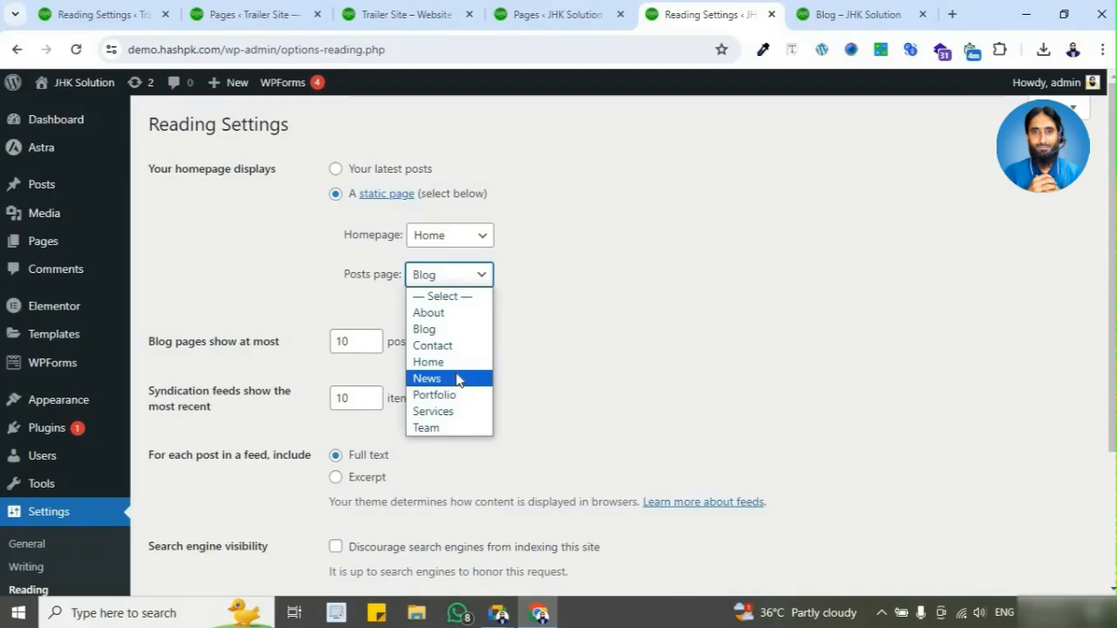
left_click(458, 380)
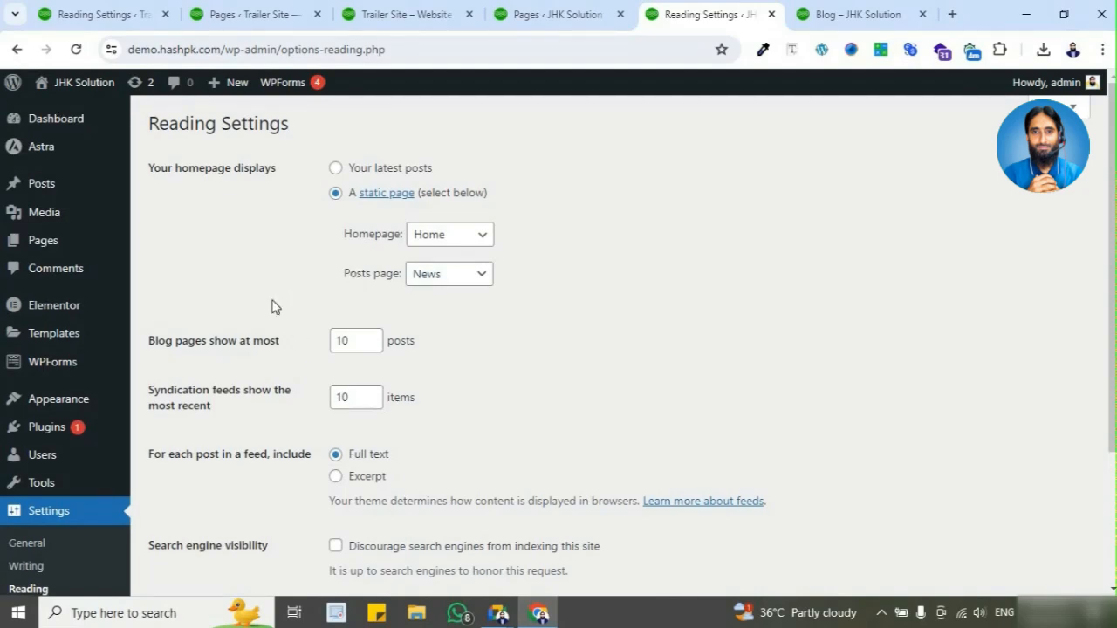
scroll(216, 456, "down", 3)
left_click(210, 451)
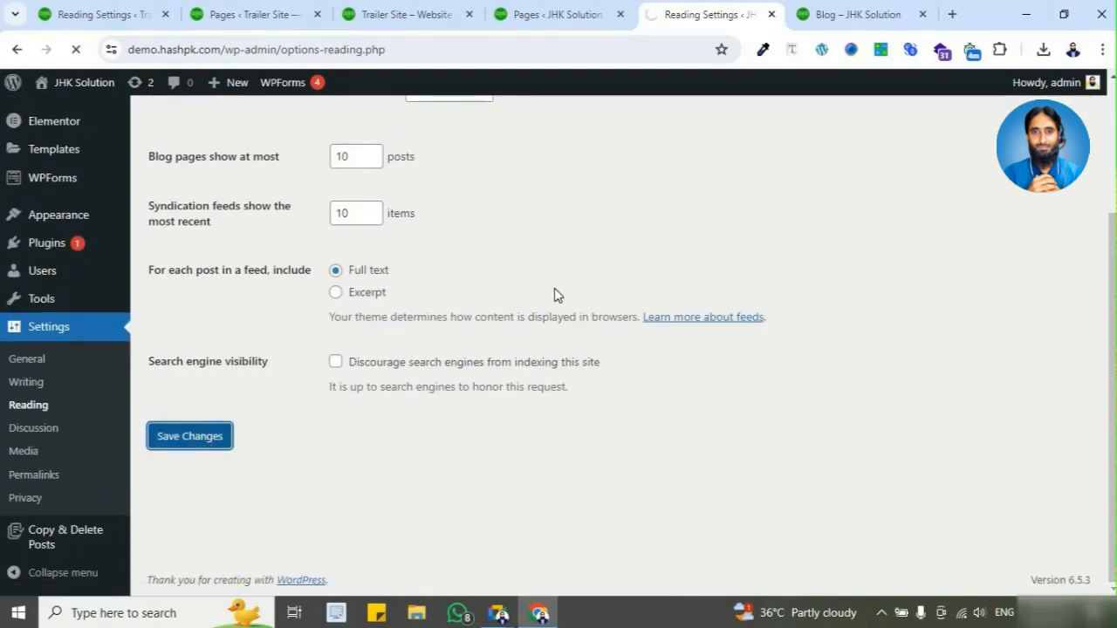
Step: Highlight the "blog/" part of the live Blog page's address and reload the page to check its content
left_click(840, 16)
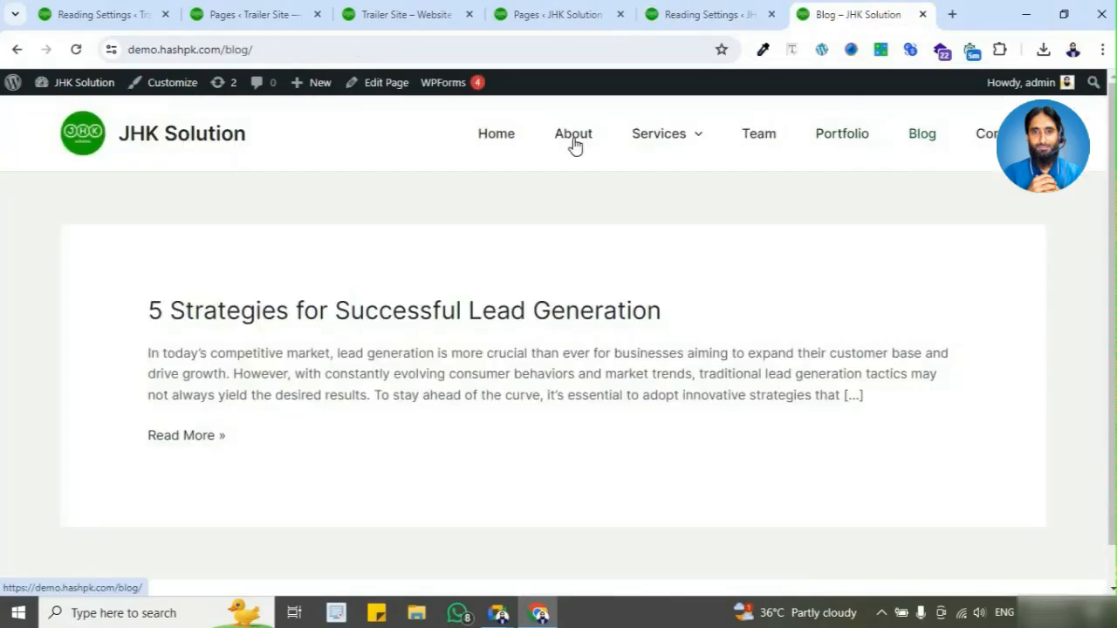
left_click(304, 48)
left_click(304, 48)
left_click(262, 49, "shift")
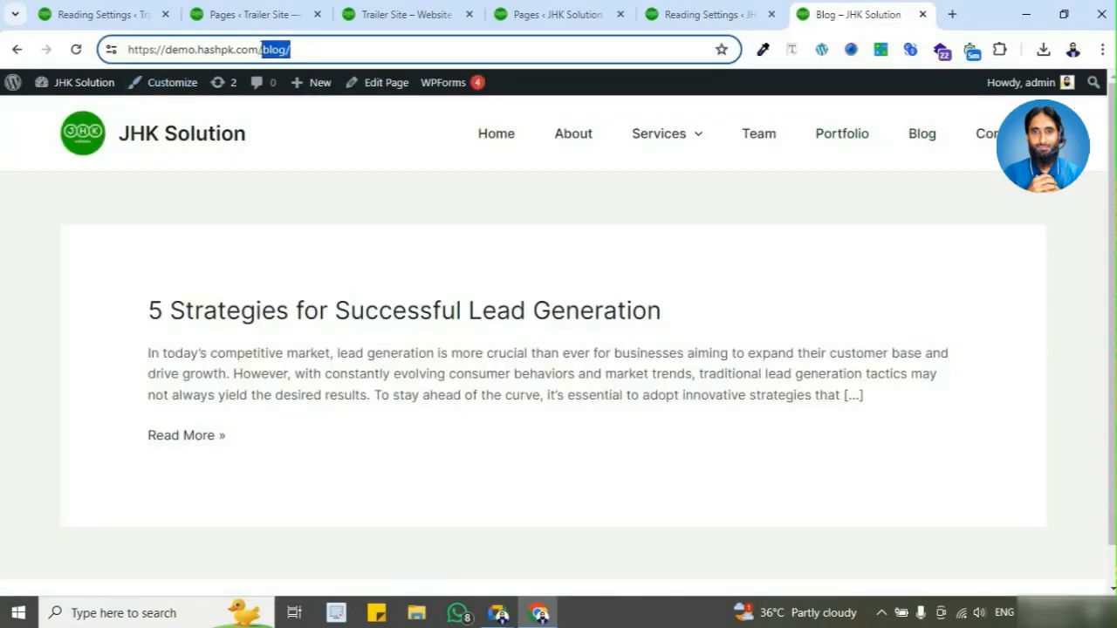
left_click(76, 57)
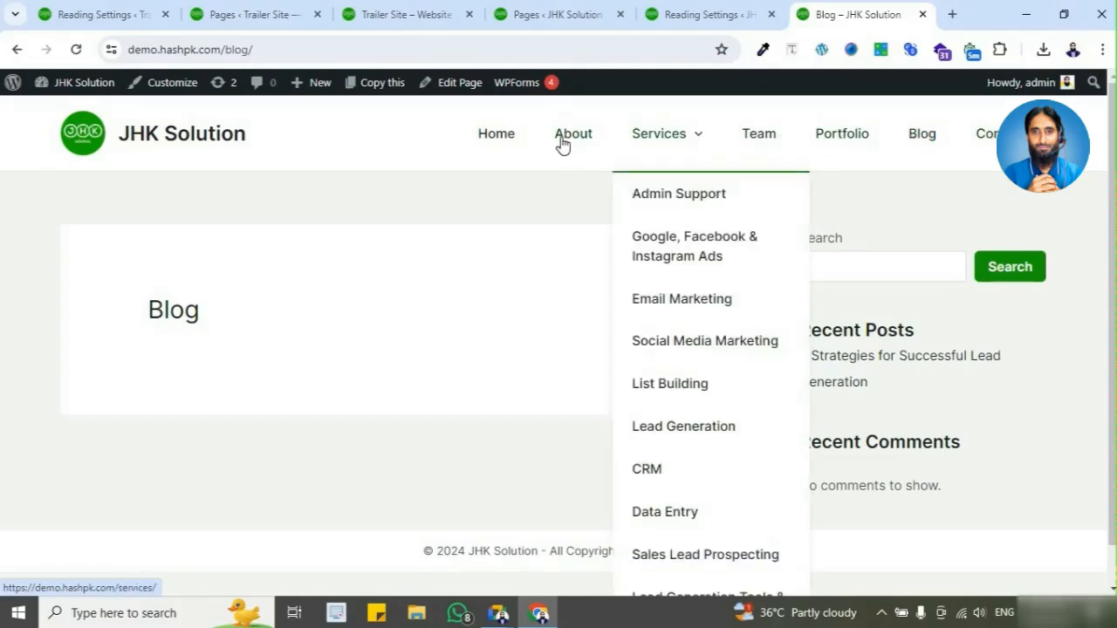
Step: View the News page in a new tab from the Pages list and examine its address and displayed posts
left_click(587, 14)
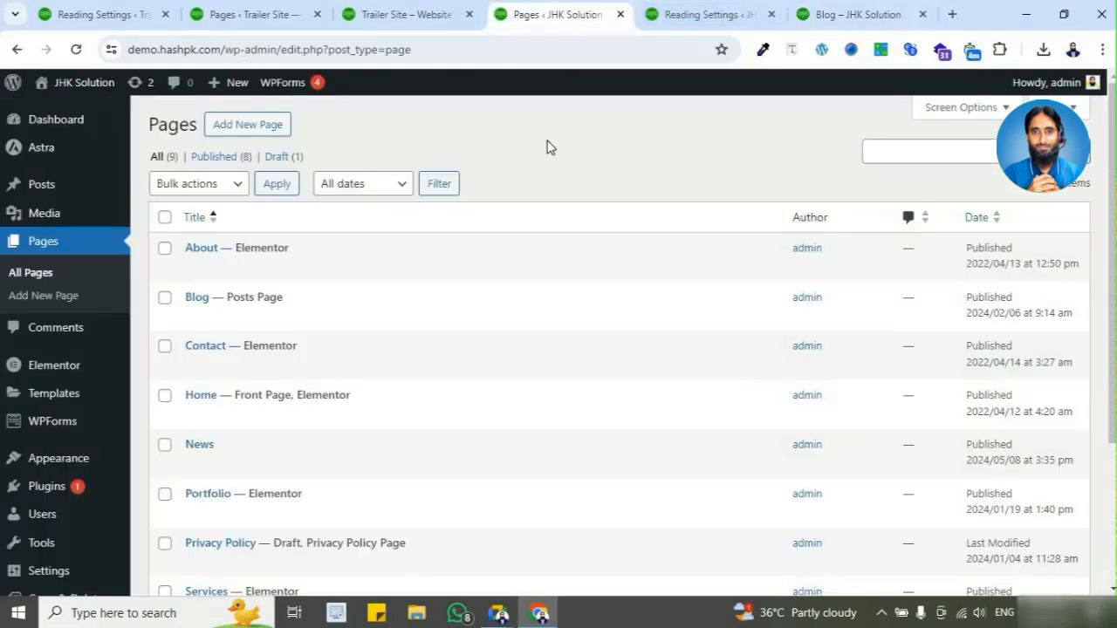
scroll(492, 309, "down", 2)
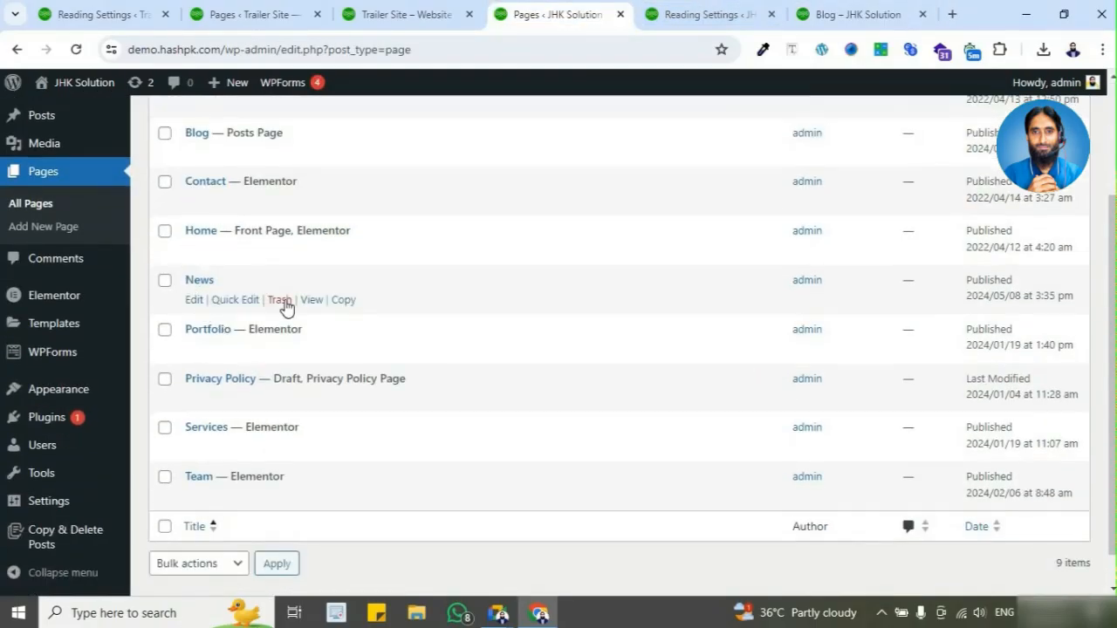
right_click(312, 307)
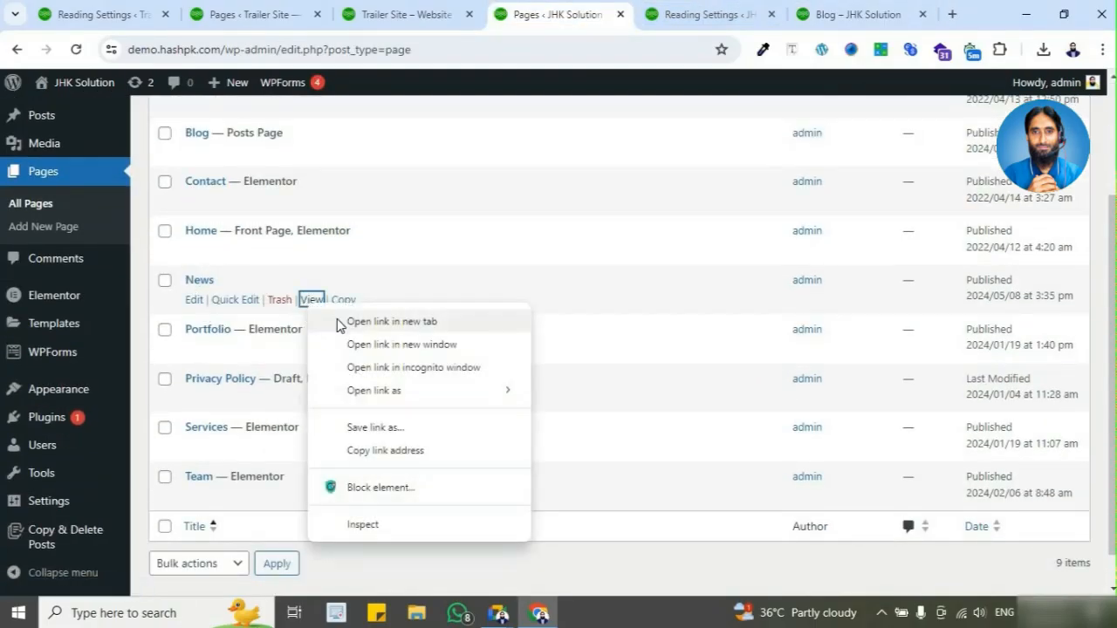
left_click(339, 321)
left_click(634, 18)
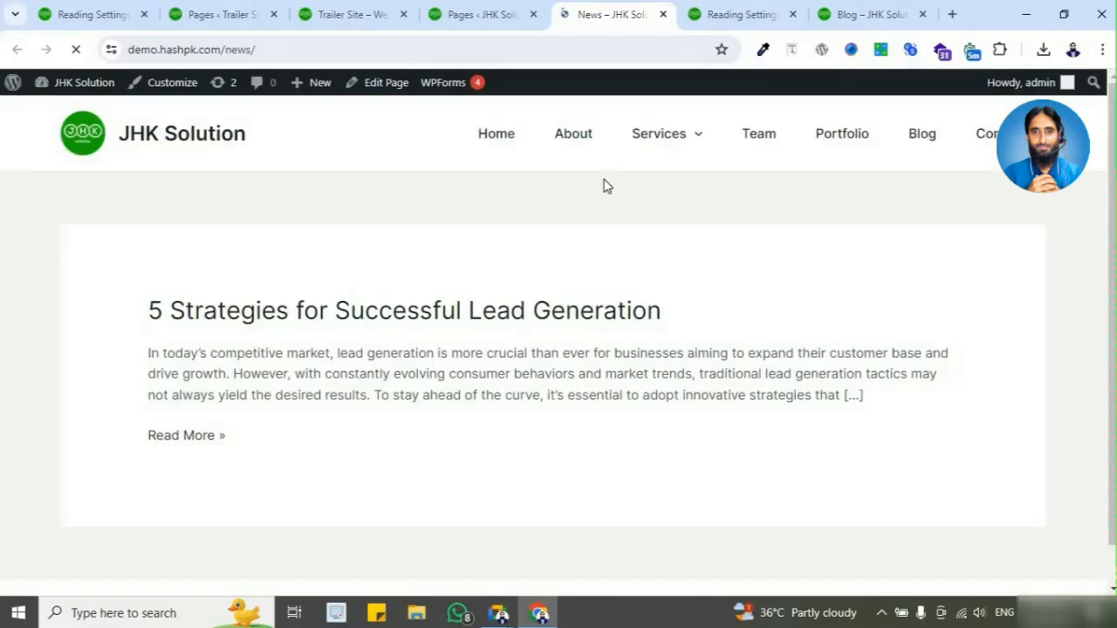
left_click(252, 50)
double_click(277, 50)
left_click(300, 50)
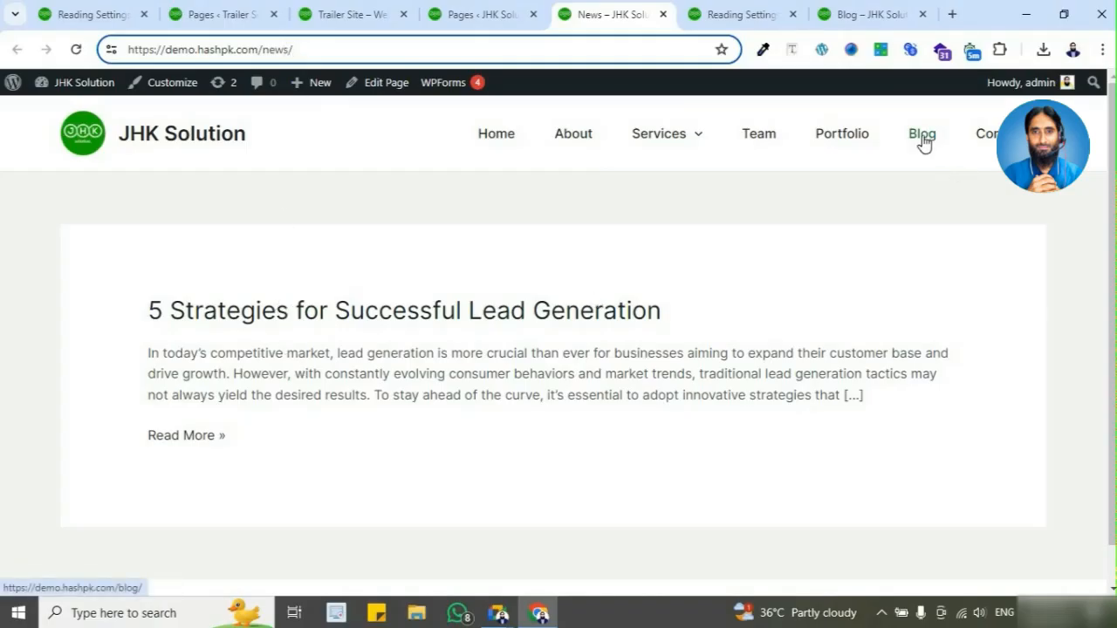
Step: Set the Posts page back to Blog in Reading Settings and save the changes
left_click(725, 13)
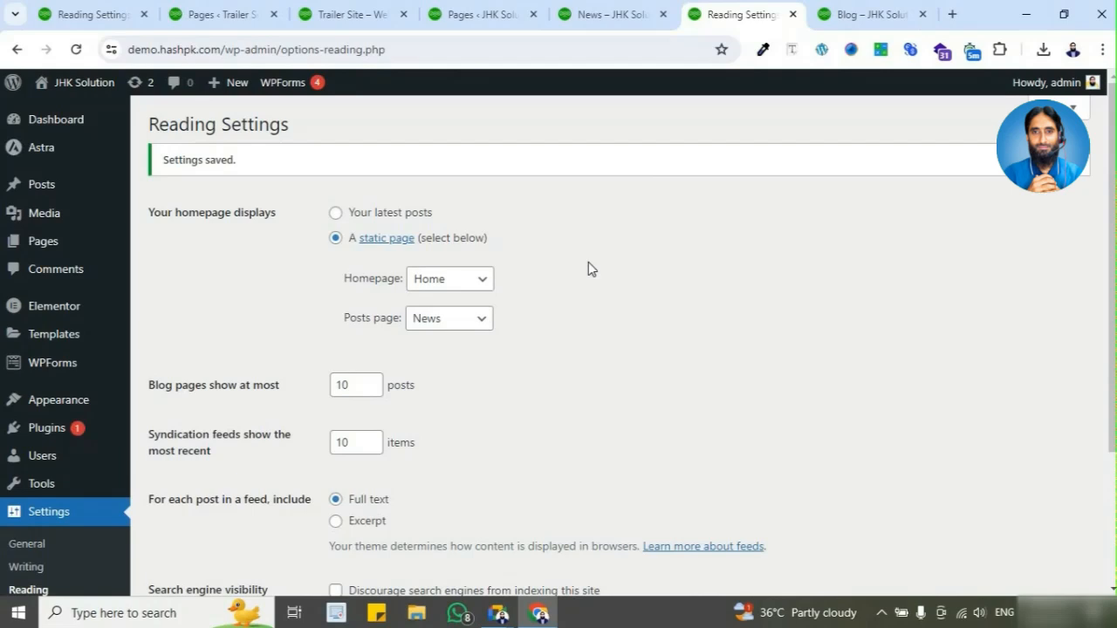
left_click(465, 319)
left_click(467, 374)
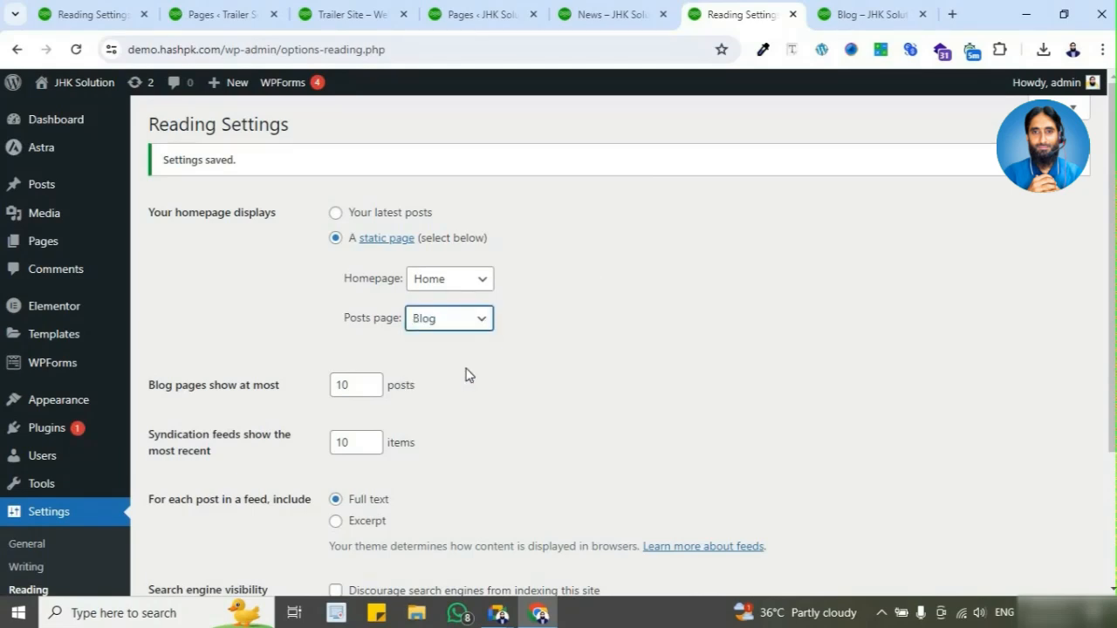
scroll(467, 376, "down", 2)
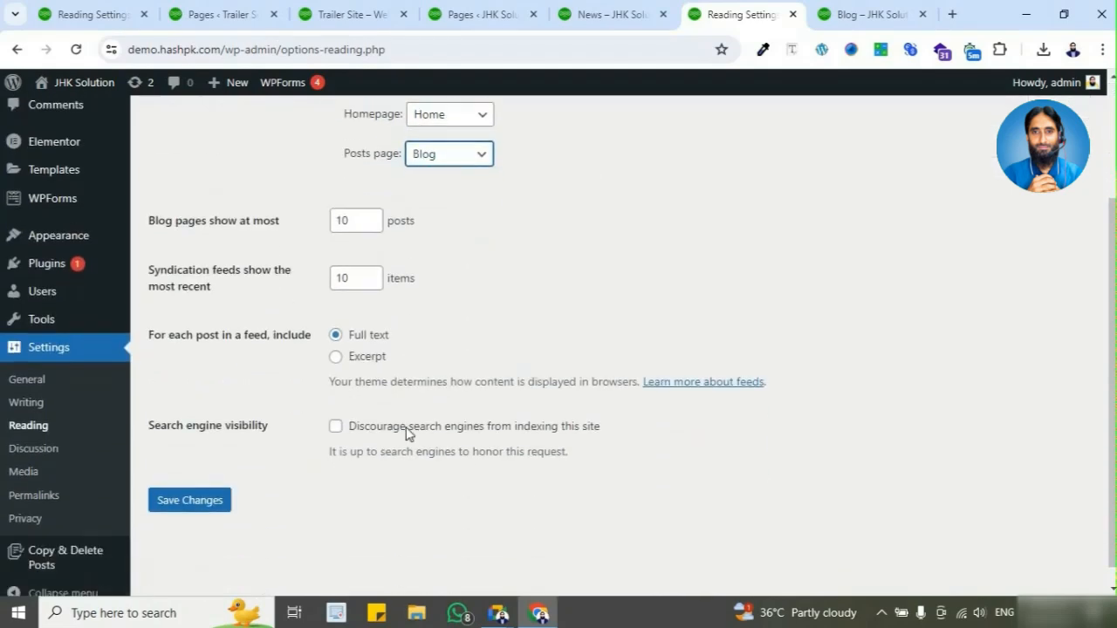
left_click(199, 505)
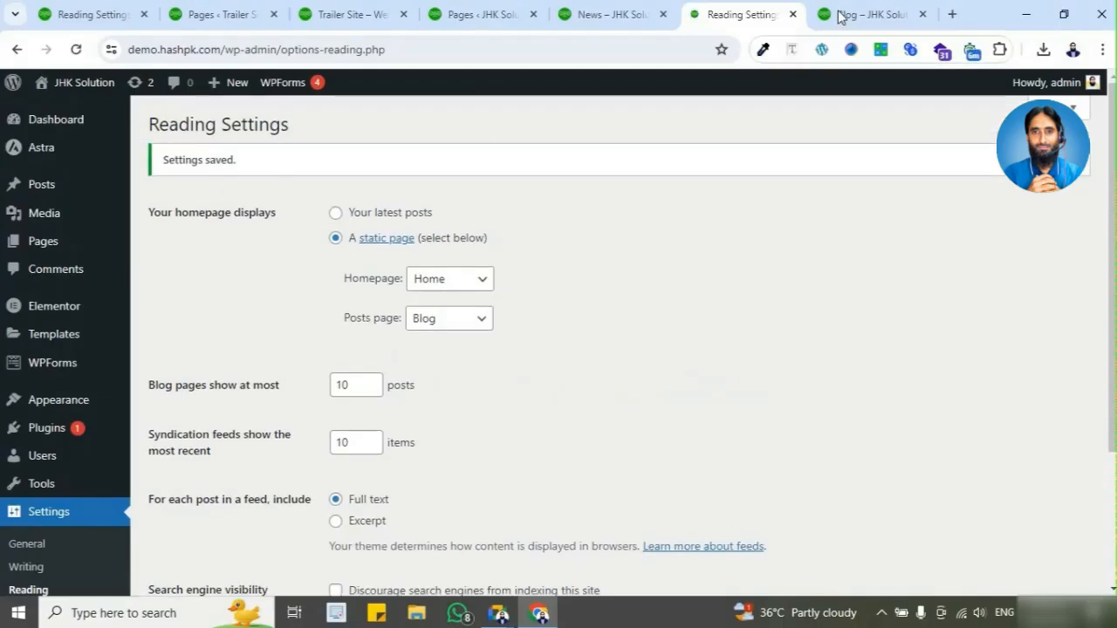
Step: Reload the live Blog and News pages to check which one displays the posts, placing the News tab beside the Blog tab
left_click(869, 14)
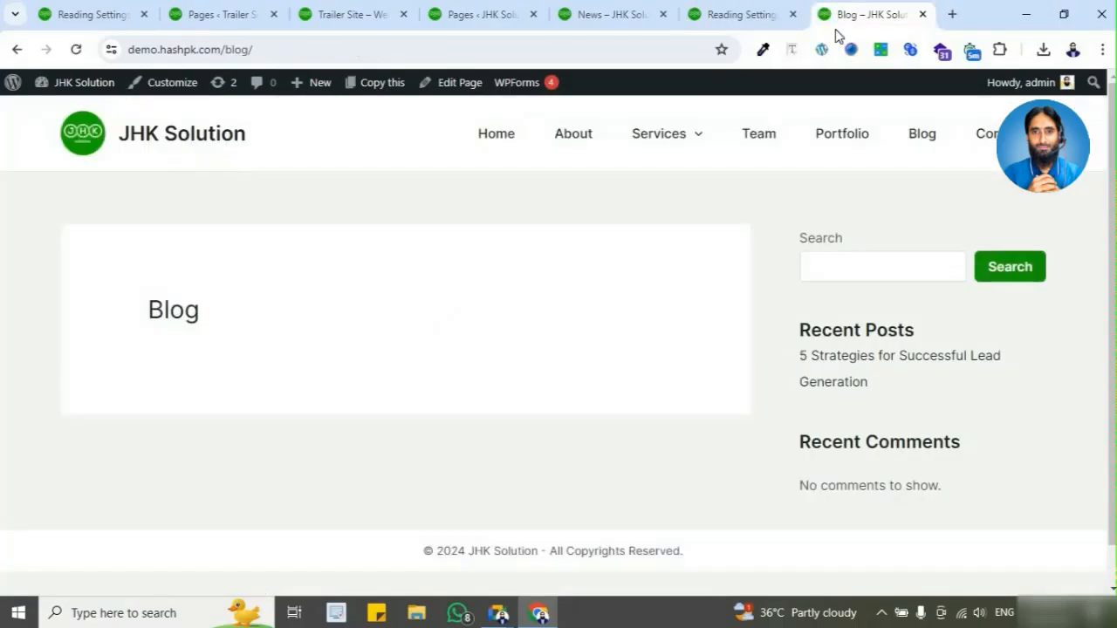
left_click(76, 50)
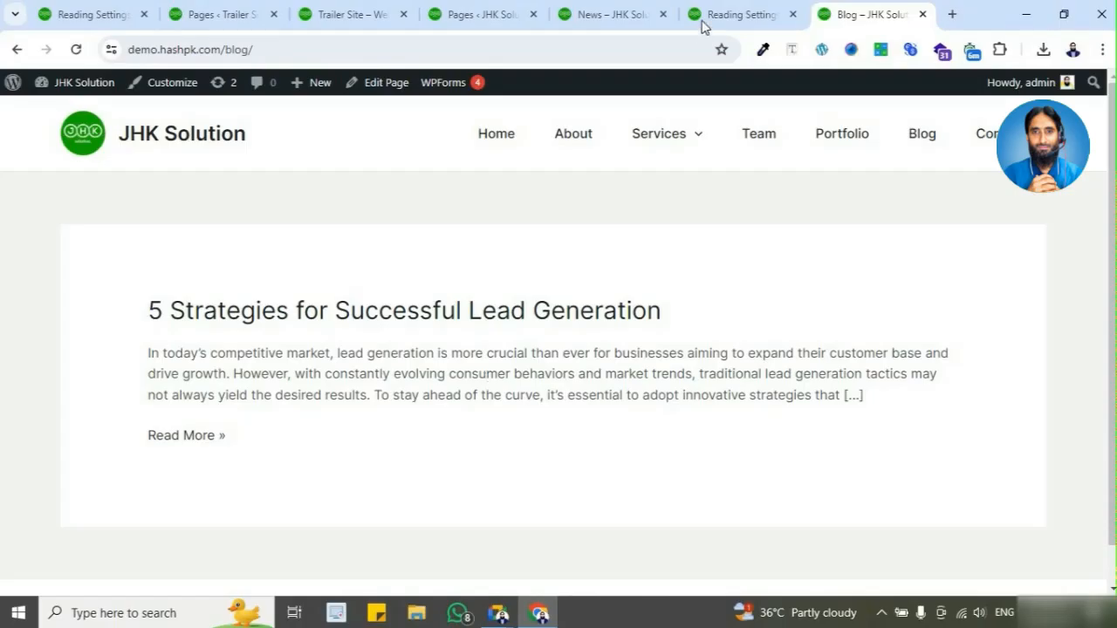
left_click_drag(628, 17, 748, 18)
left_click(317, 51)
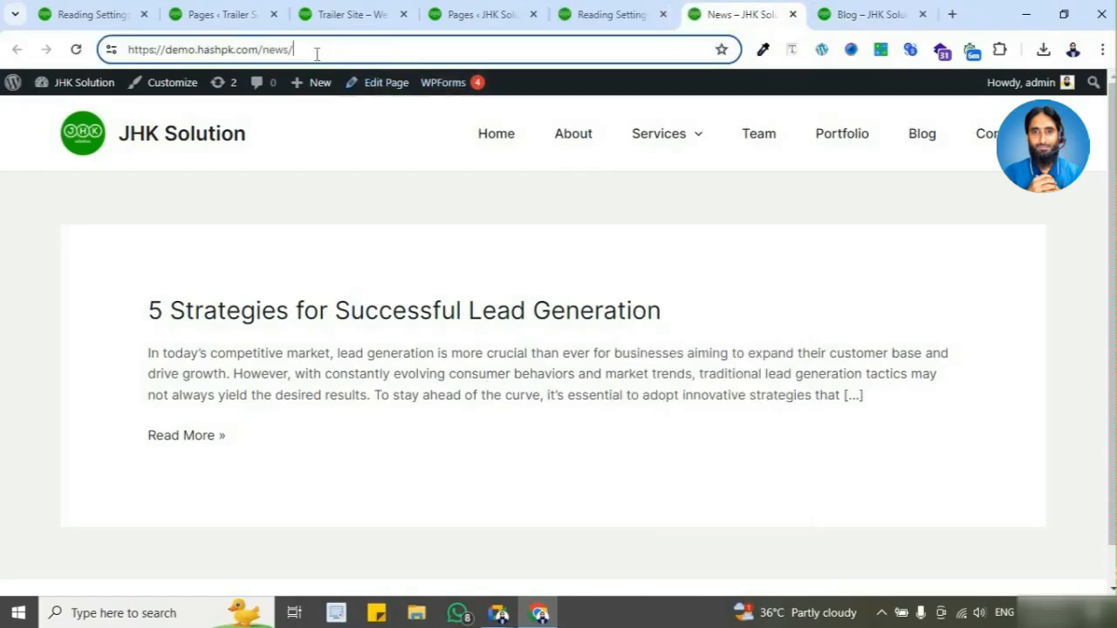
left_click(77, 51)
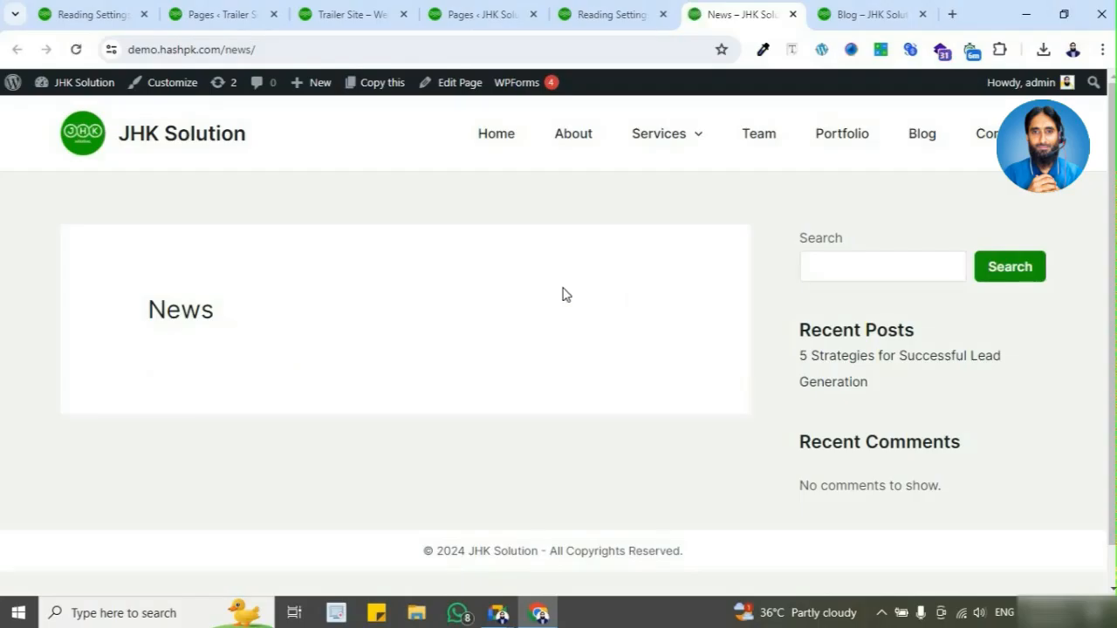
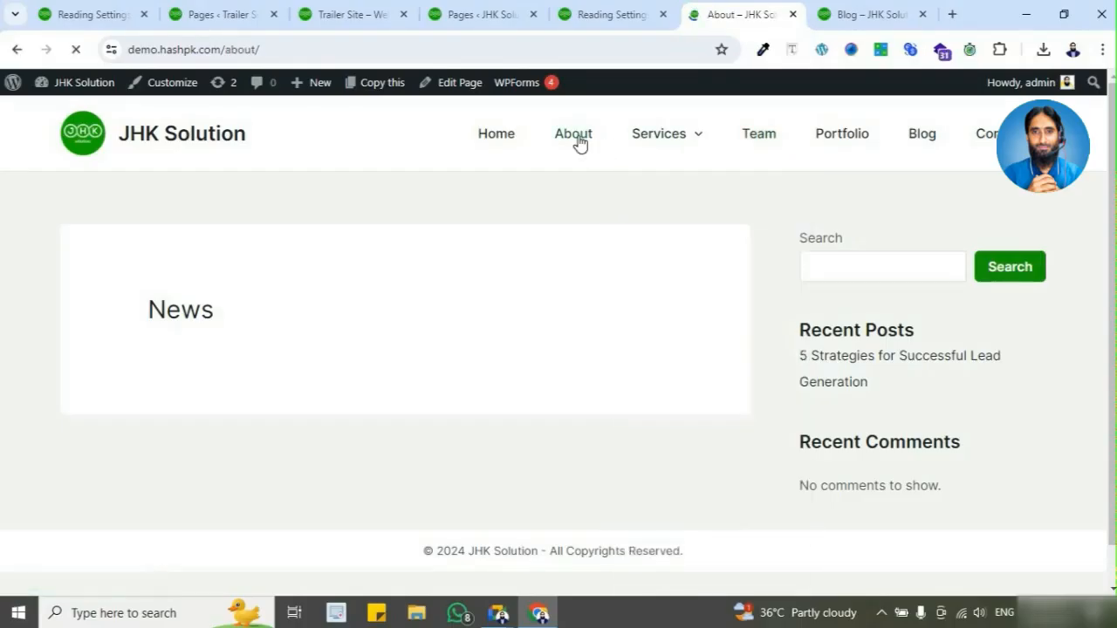
Step: Look through the live About page and return to the News page
scroll(577, 226, "down", 20)
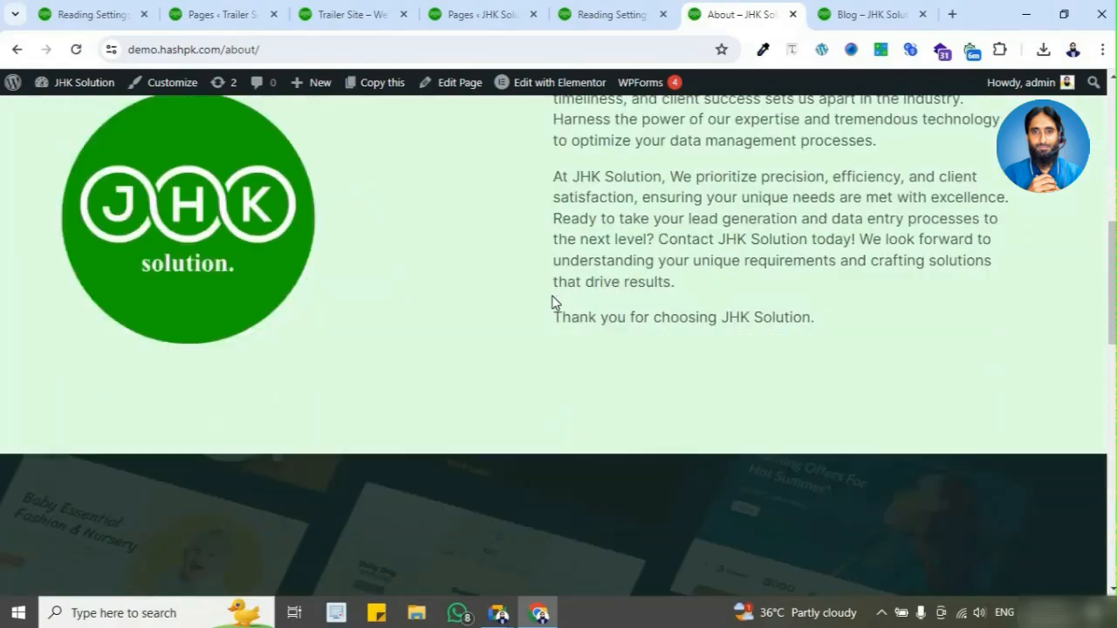
scroll(563, 320, "up", 20)
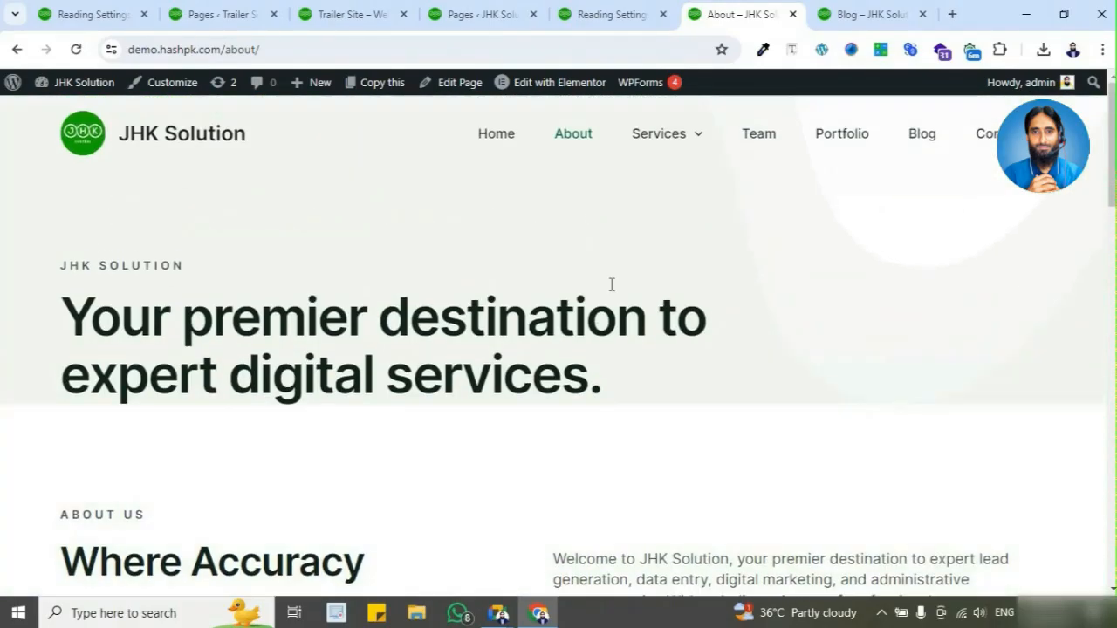
left_click(16, 50)
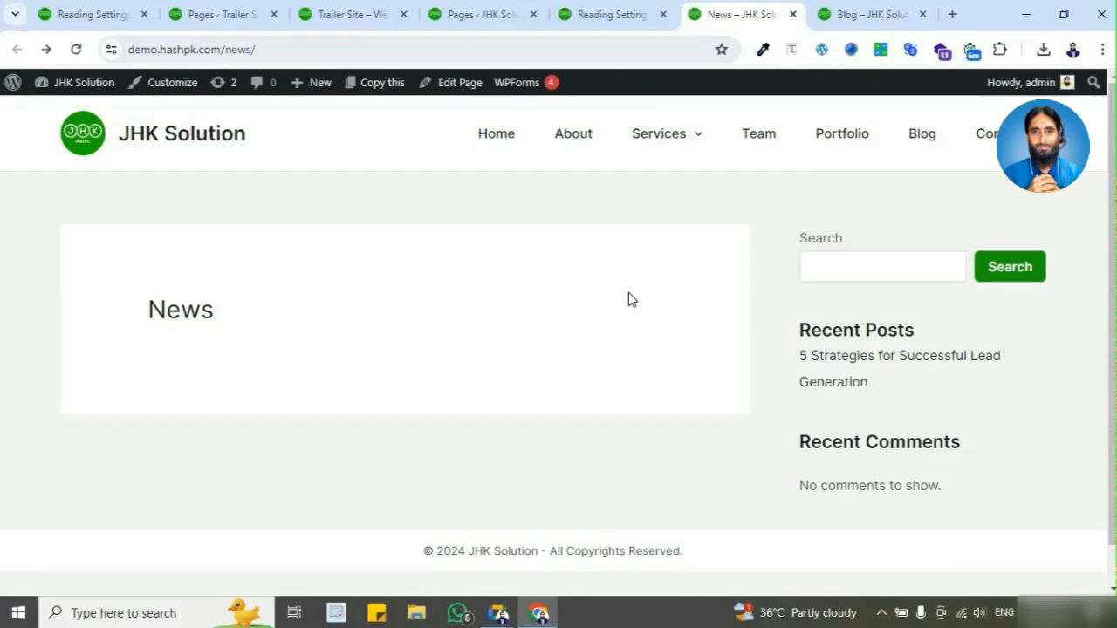
Step: Review which pages can be chosen as the Homepage in Reading Settings, leaving the selection as is
left_click(611, 14)
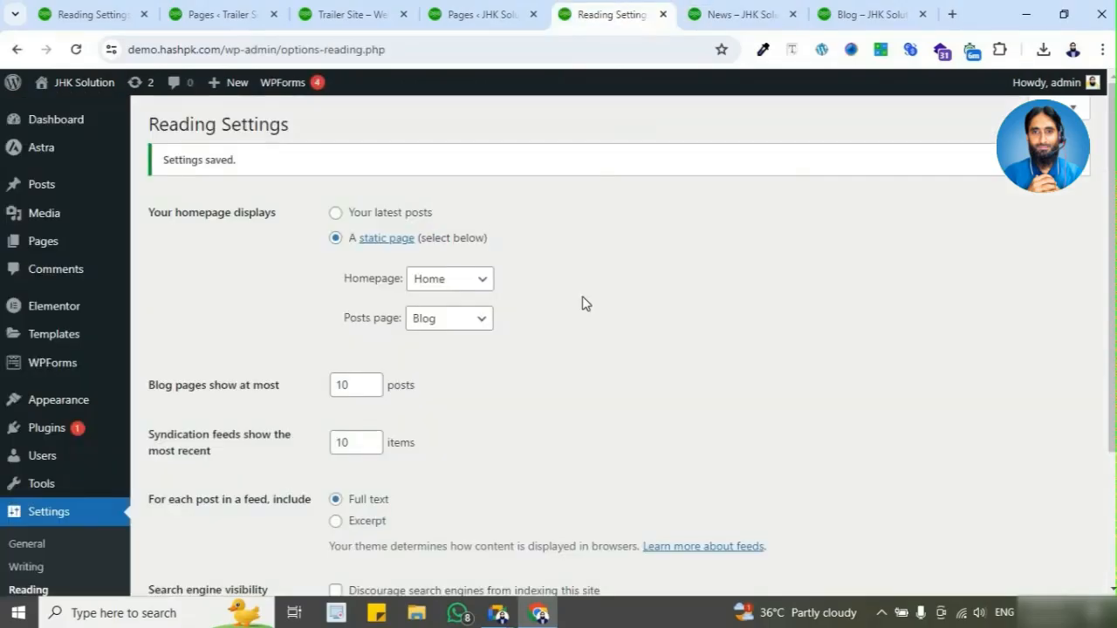
left_click(454, 289)
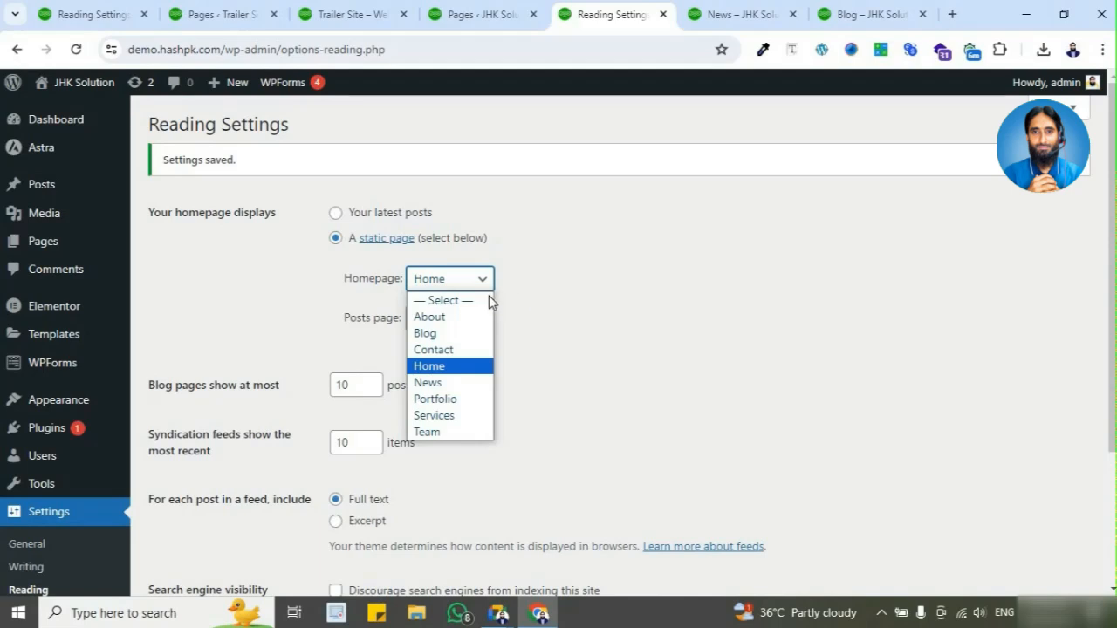
left_click(545, 276)
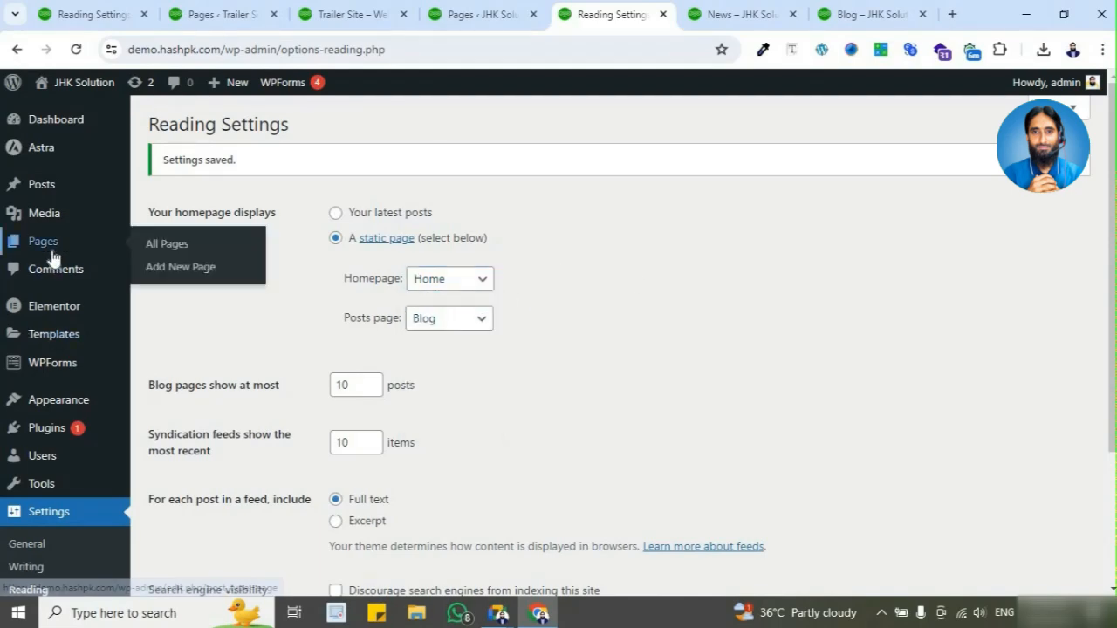
left_click(451, 281)
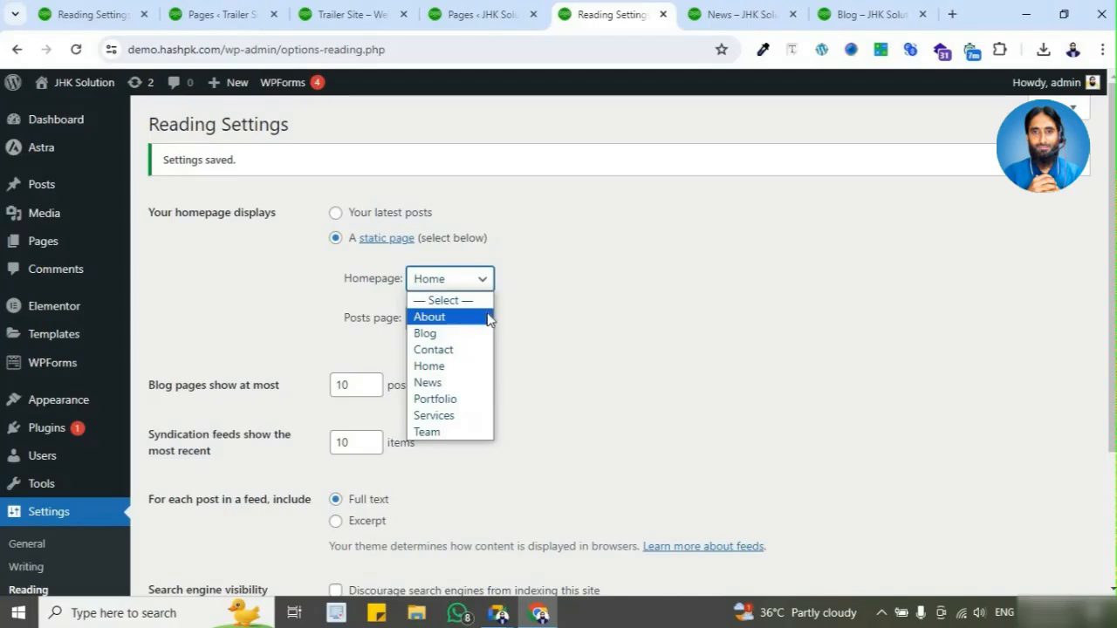
left_click(550, 298)
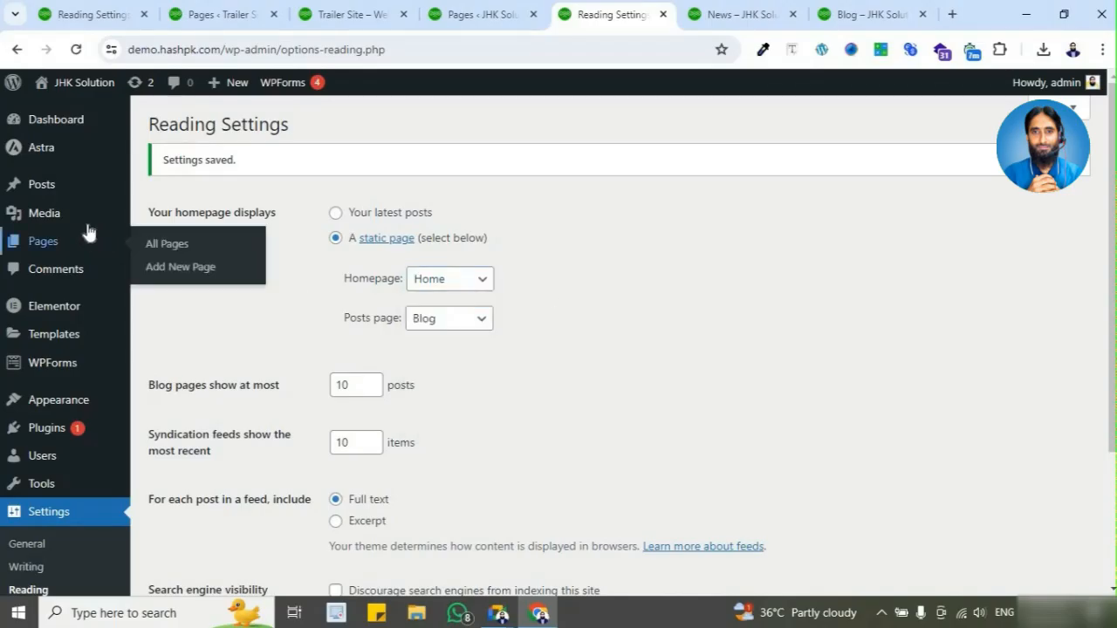
Step: Create a new page titled HomeDemo and publish it
left_click(82, 247)
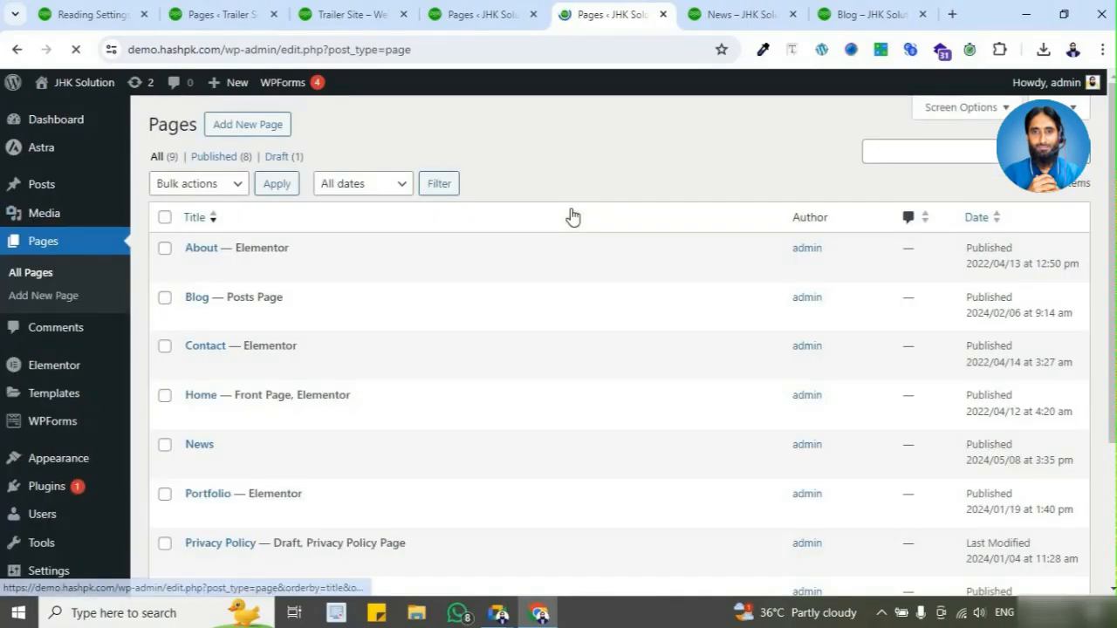
left_click(274, 129)
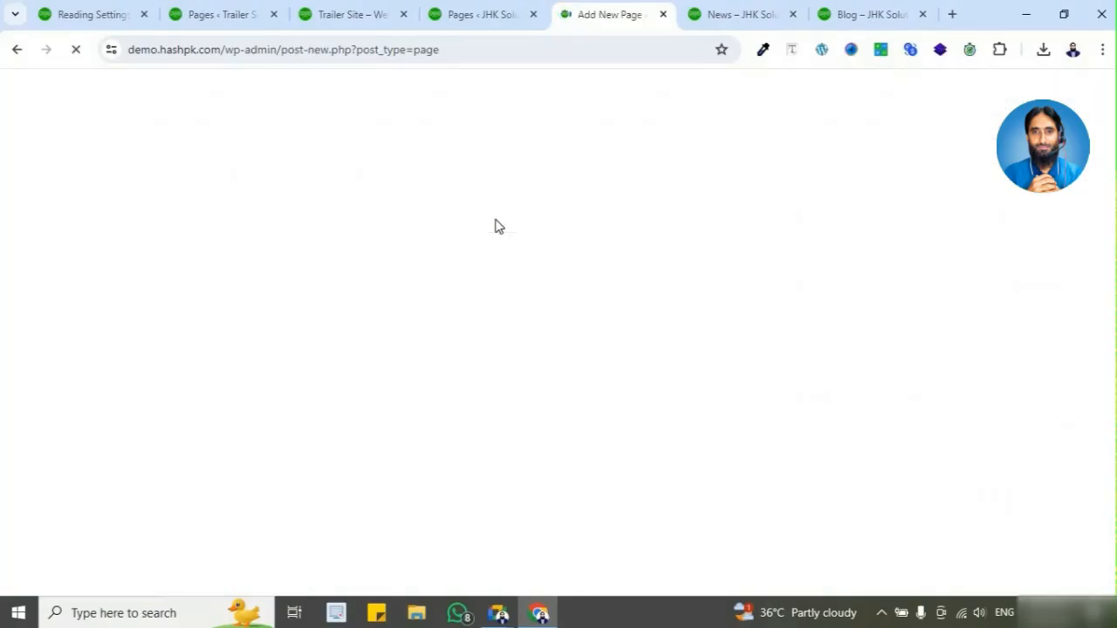
type("D")
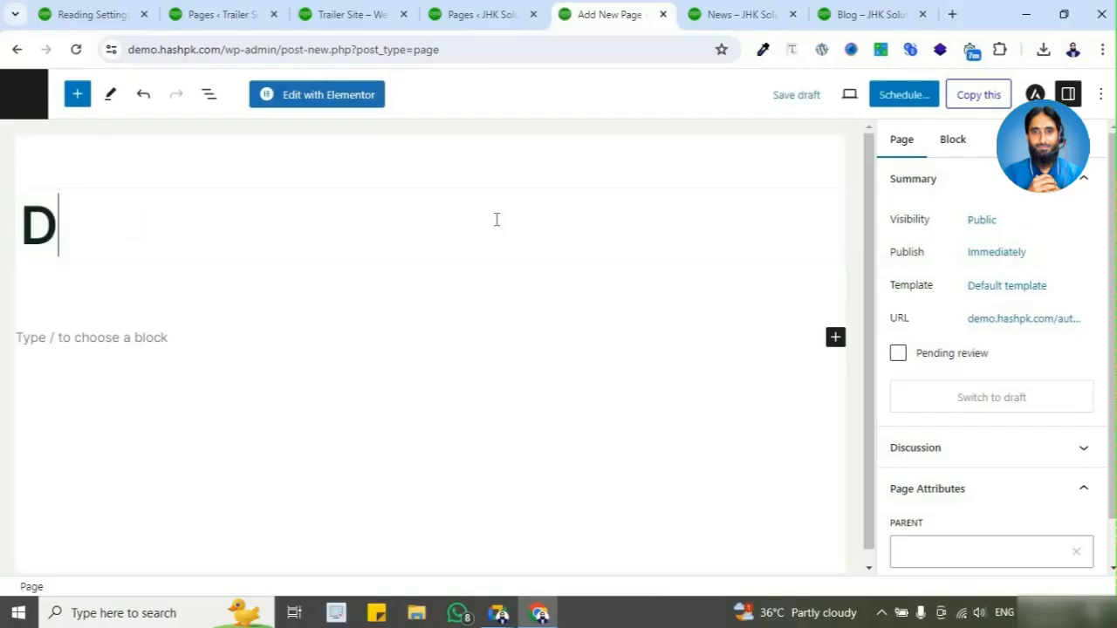
type("emo")
type("Page")
key("BackSpace")
key("BackSpace")
key("BackSpace")
key("BackSpace")
key("BackSpace")
key("BackSpace")
key("BackSpace")
key("BackSpace")
type("HomeDemo")
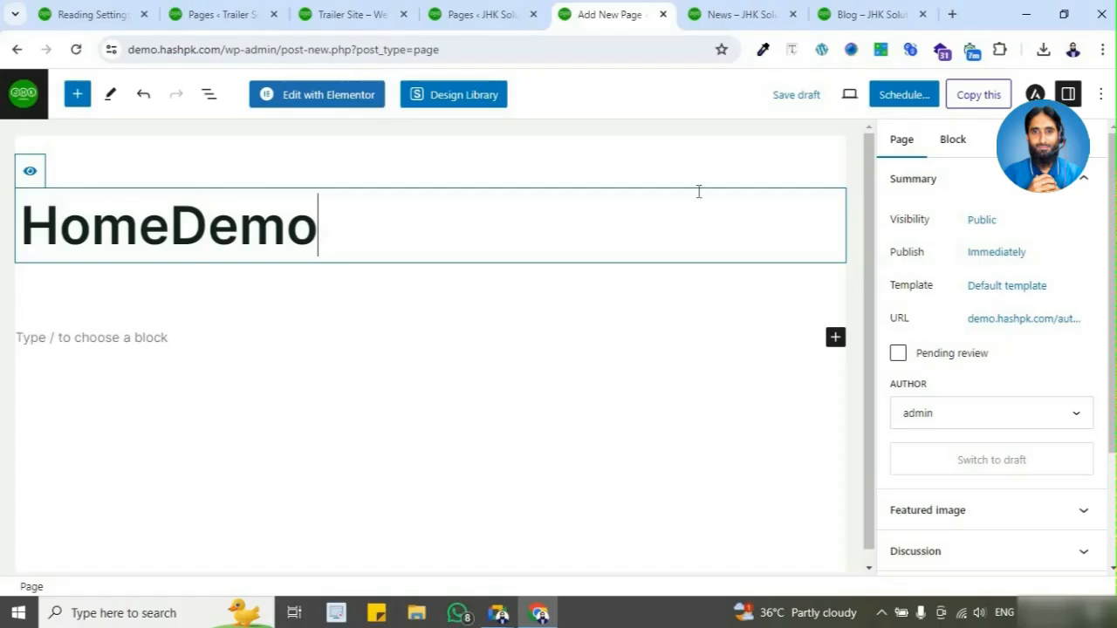
left_click(916, 98)
left_click(932, 105)
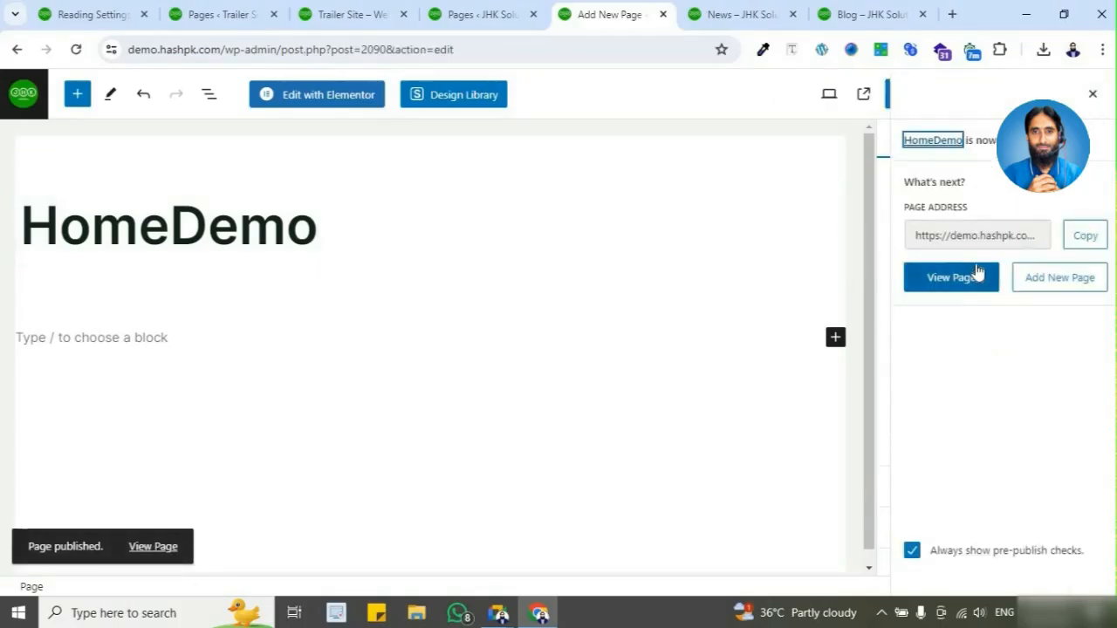
left_click(1092, 94)
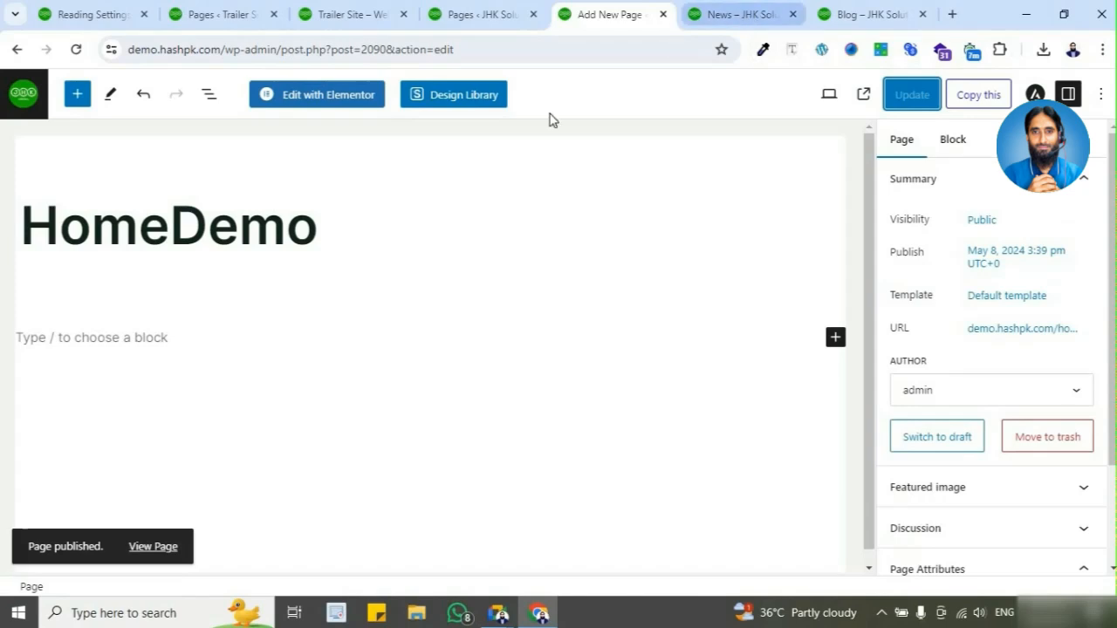
Step: Rename the HomeDemo page to ABC in the Pages list, set its slug to abc as well, and update it
left_click(12, 99)
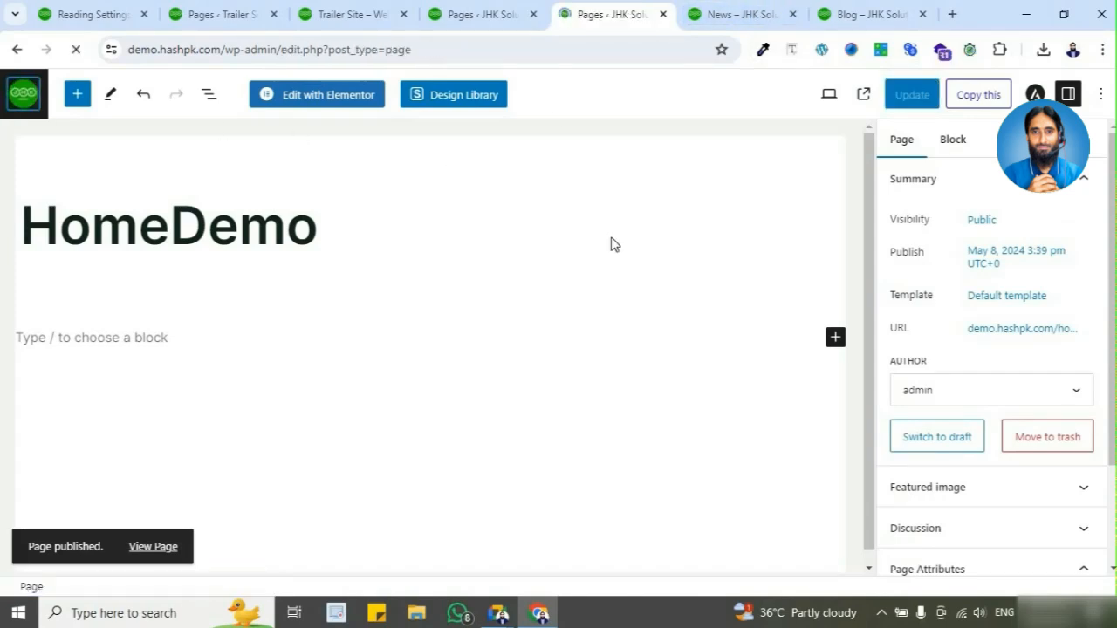
scroll(611, 242, "down", 3)
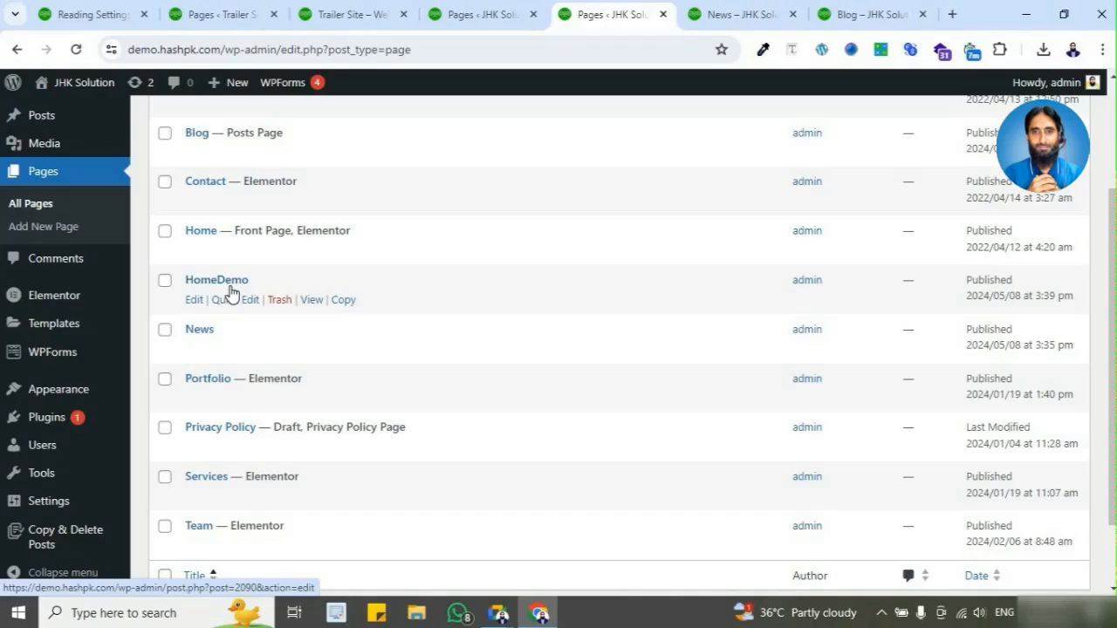
left_click(233, 299)
double_click(265, 311)
type("ABC")
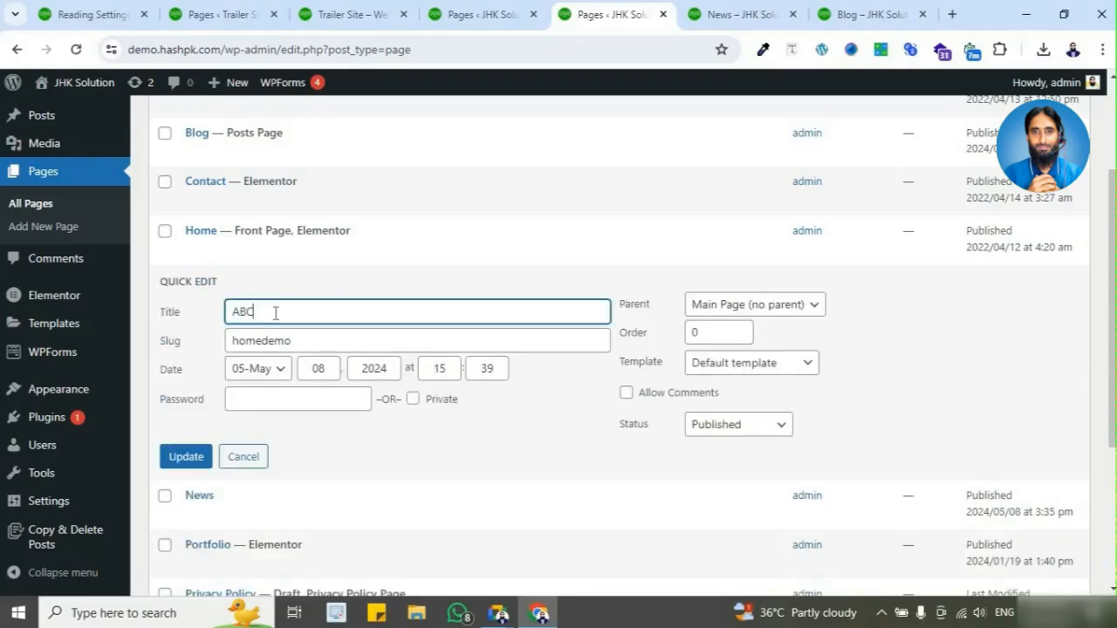
double_click(275, 312)
key("ctrl+c")
left_click(287, 340)
double_click(287, 339)
key("ctrl+v")
left_click(212, 461)
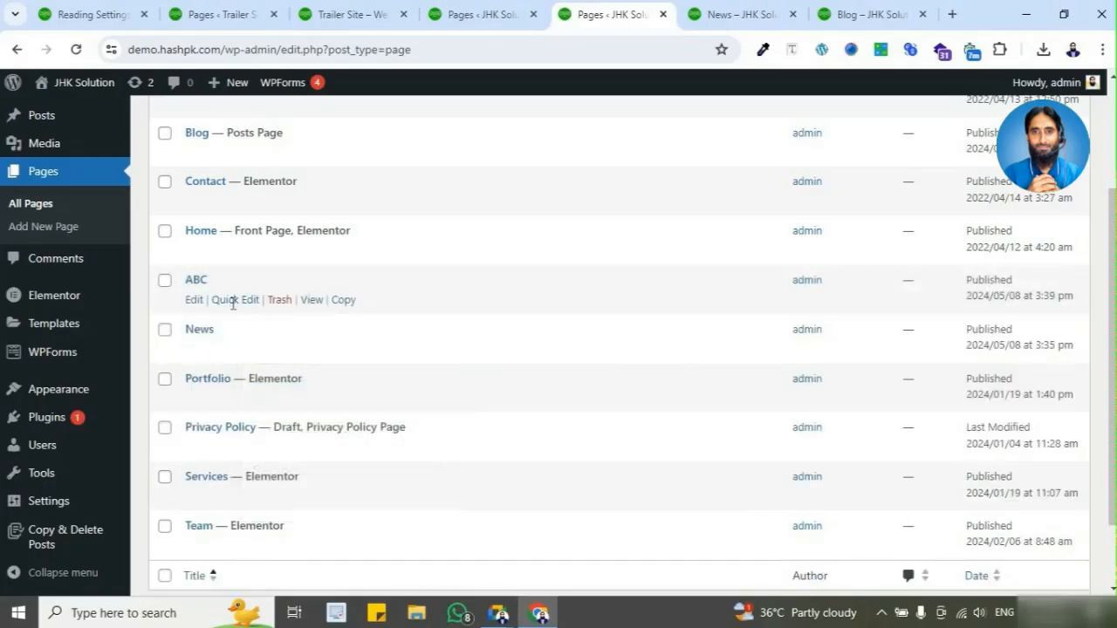
Step: Compare the ABC page's slug with the slug in the live News page's address, closing the quick edit without changes
left_click(233, 299)
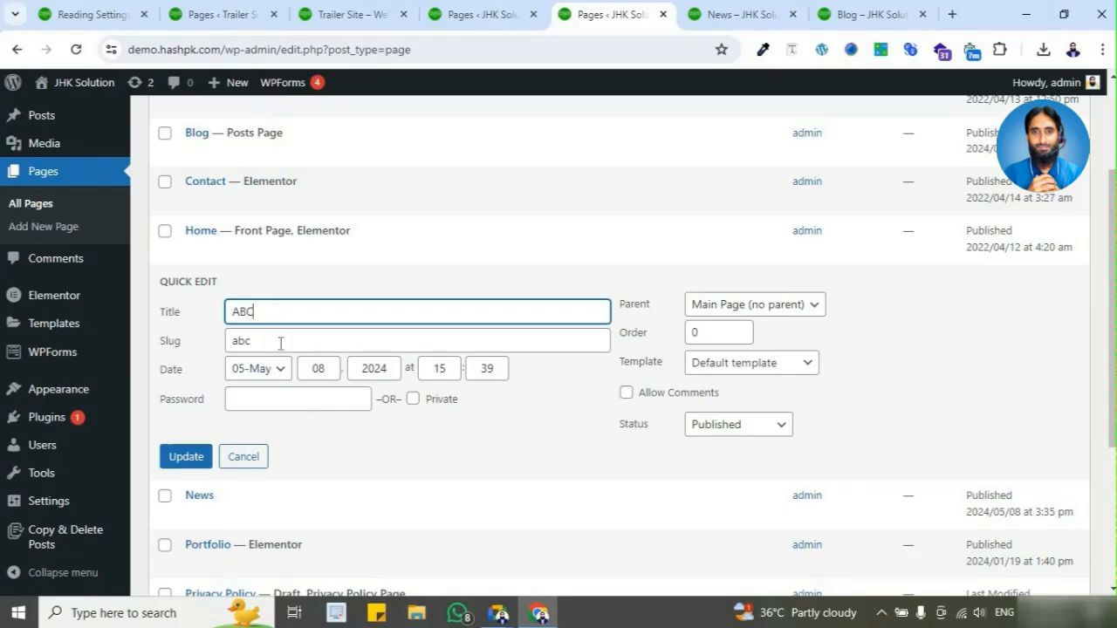
left_click(733, 14)
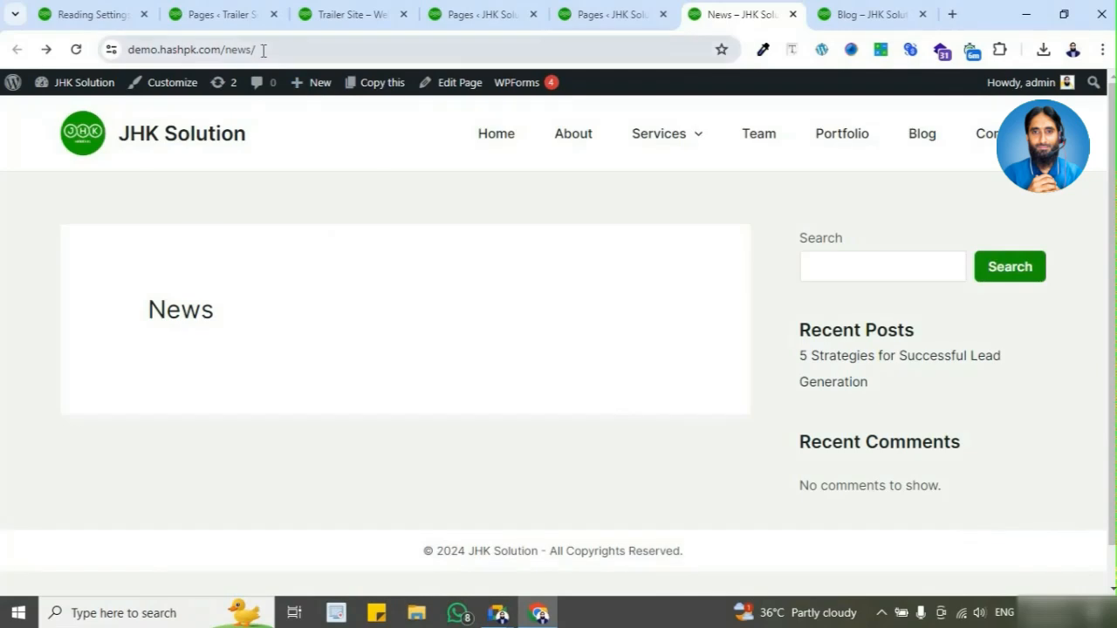
left_click(259, 49)
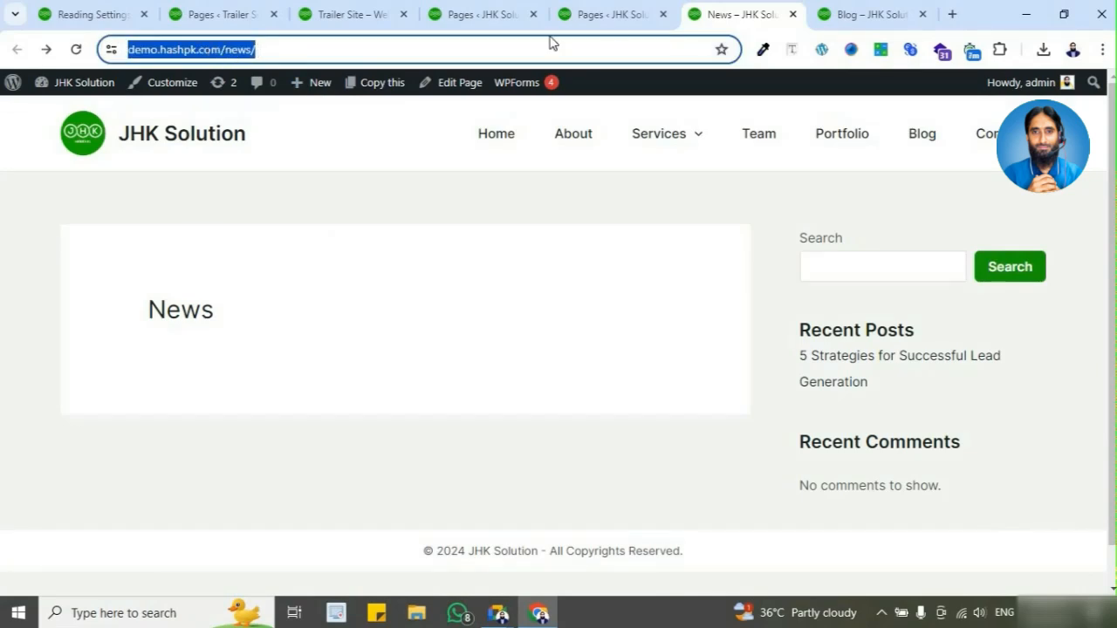
left_click(619, 15)
left_click(246, 457)
left_click(249, 460)
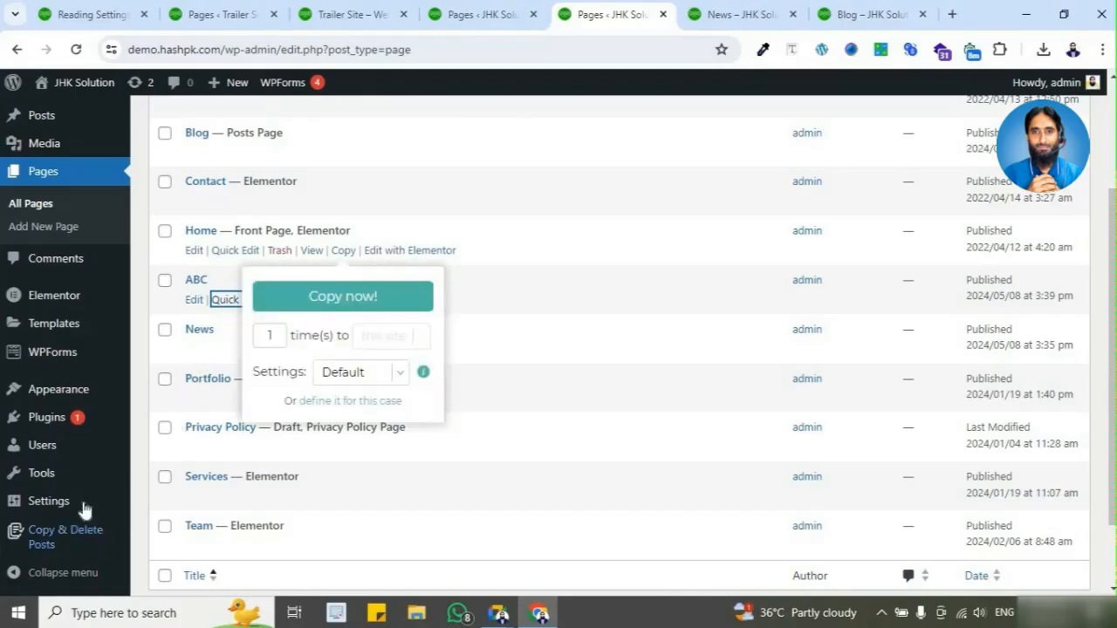
Step: Open Reading Settings and check the Homepage choices for the ABC page
mouse_move(79, 505)
left_click(192, 454)
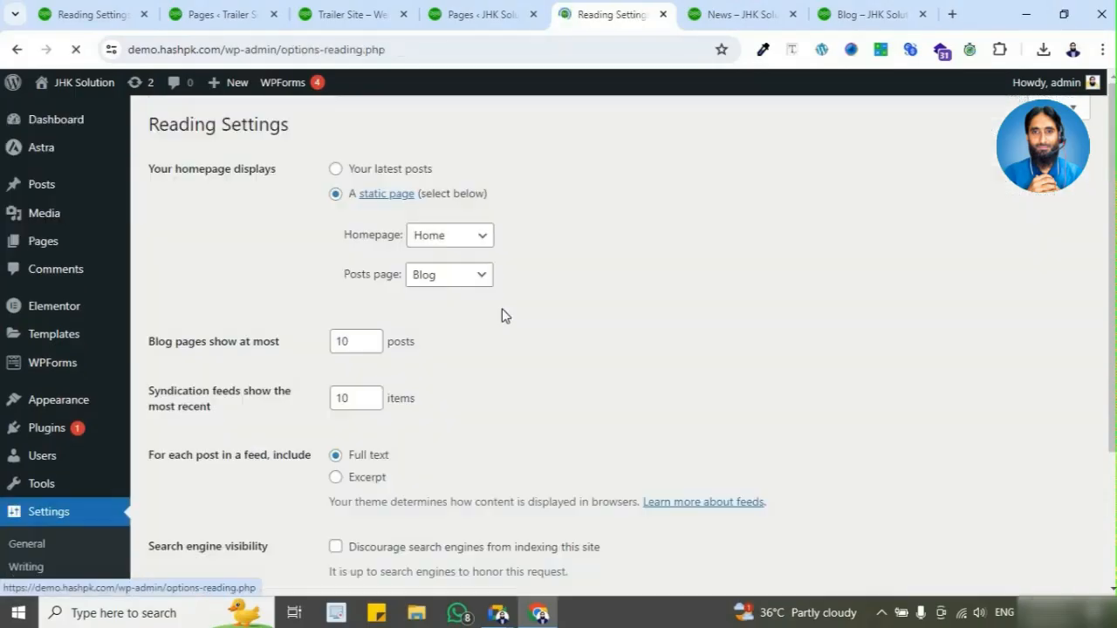
left_click(454, 236)
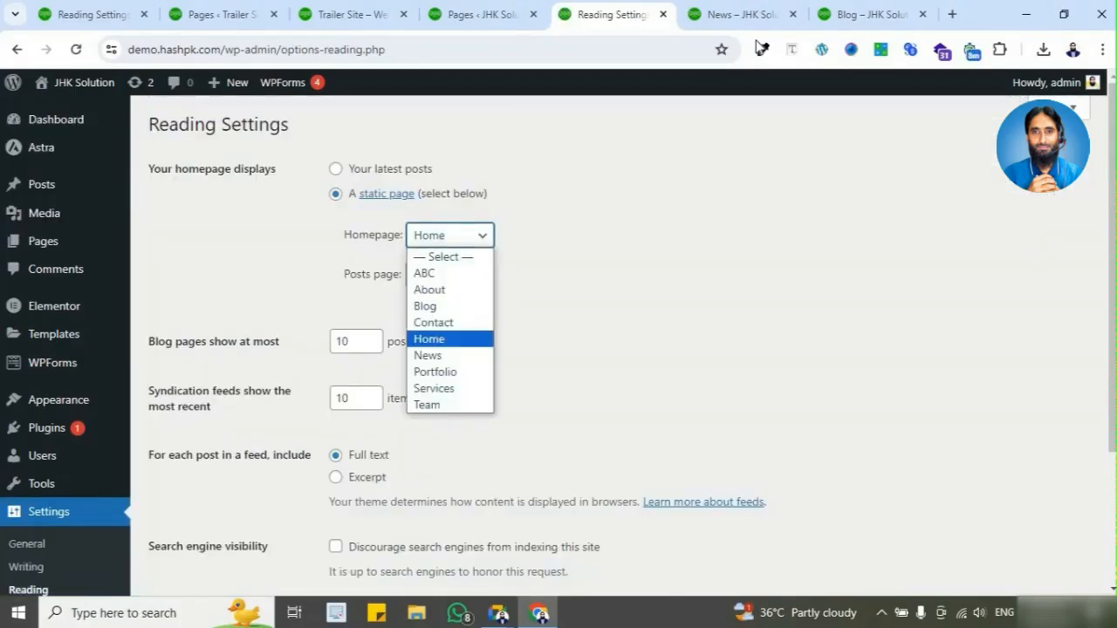
left_click(860, 15)
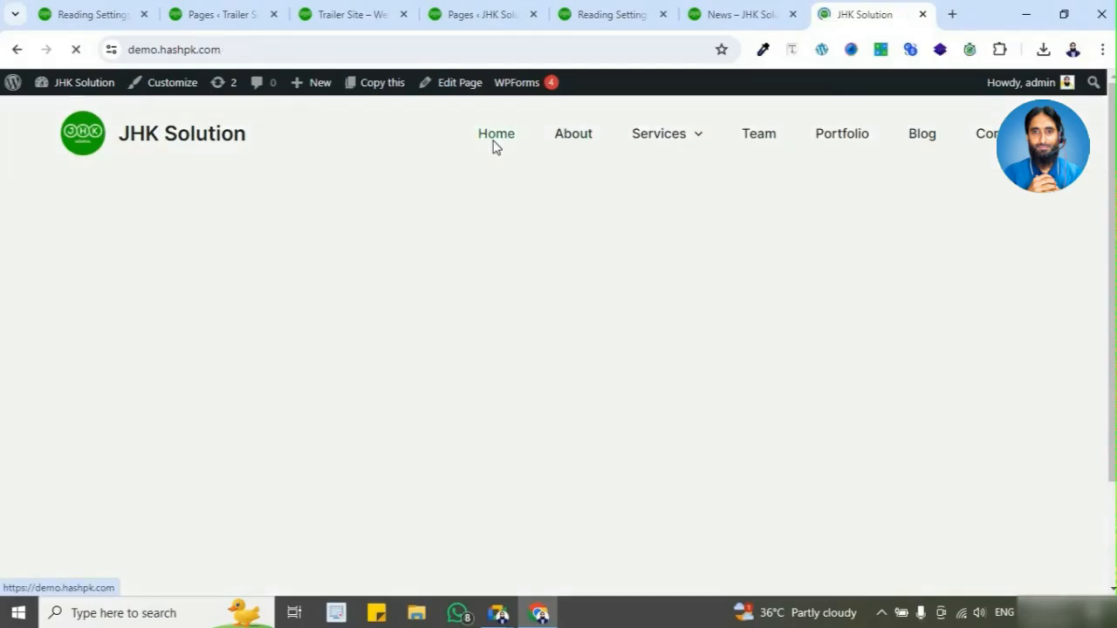
left_click(249, 51)
left_click(279, 49)
type("//")
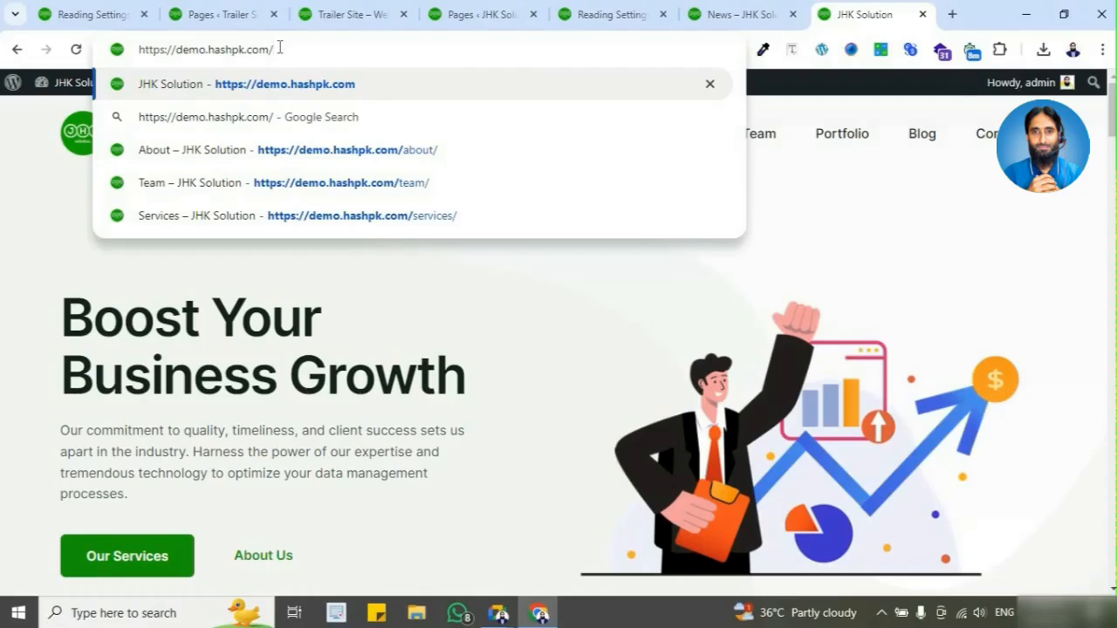
type("home")
key("BackSpace")
key("BackSpace")
key("BackSpace")
key("BackSpace")
key("BackSpace")
key("BackSpace")
type("m")
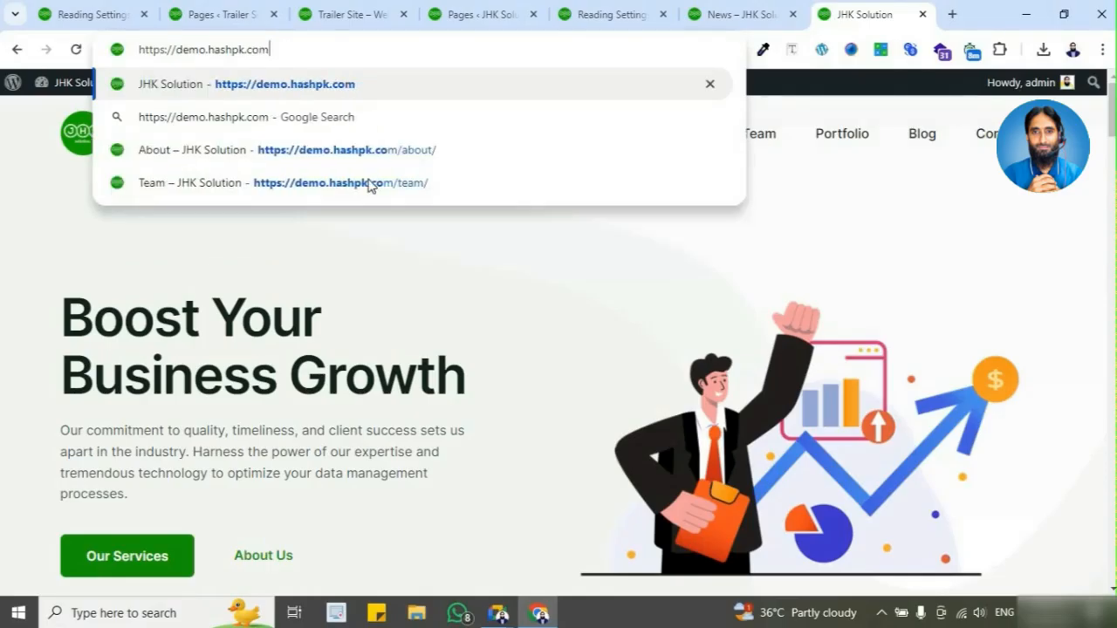
key("Return")
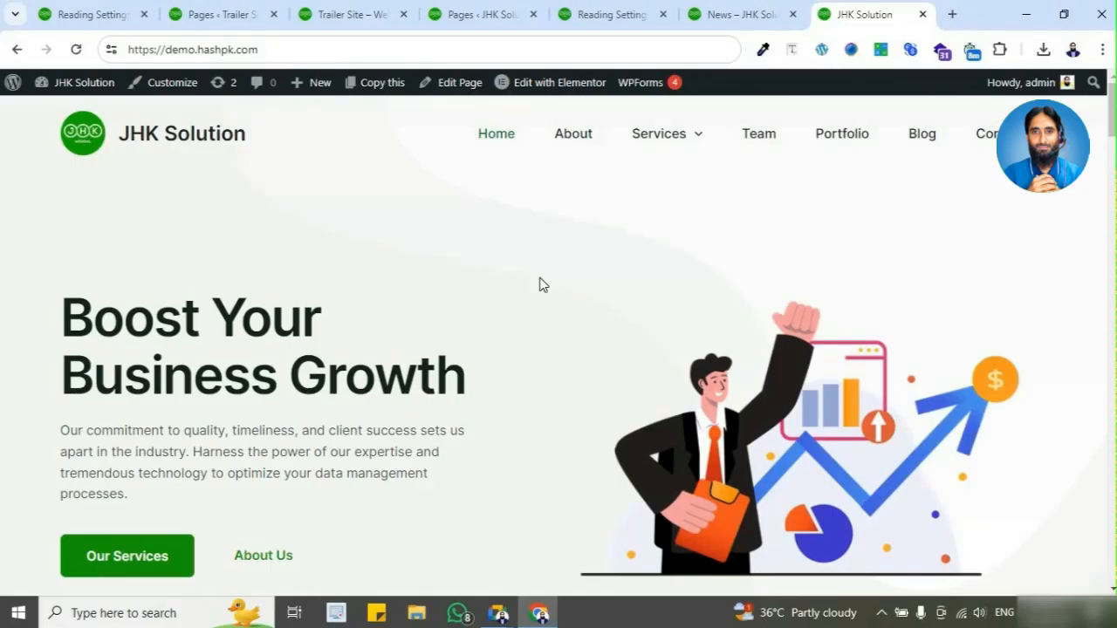
Step: Examine the live Home page's address for any page slug after the domain
left_click(279, 52)
left_click(309, 52)
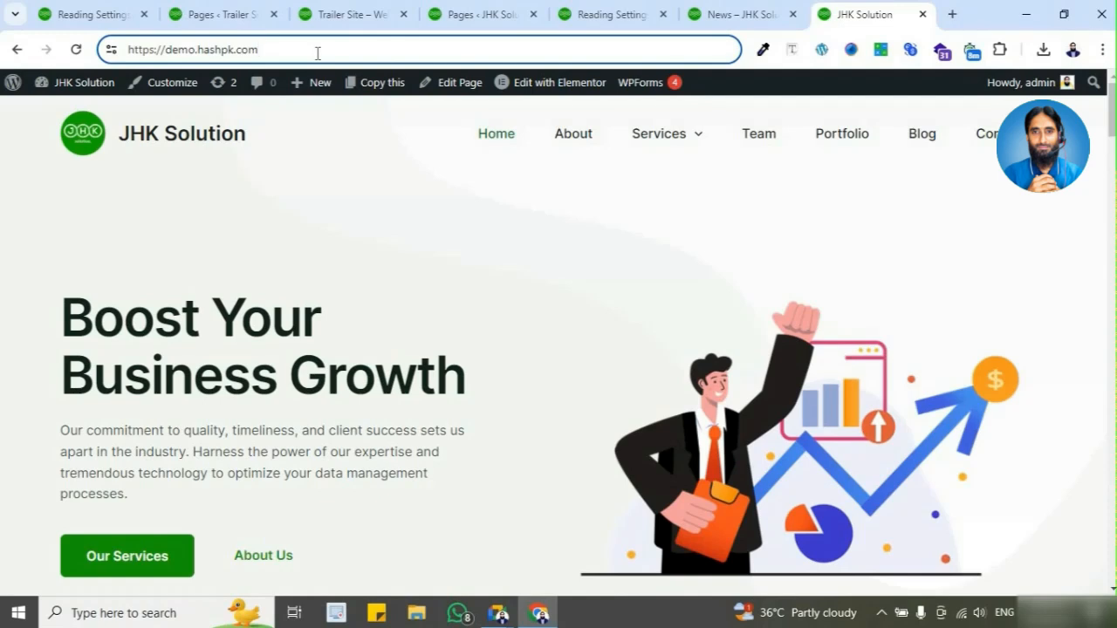
left_click(182, 139)
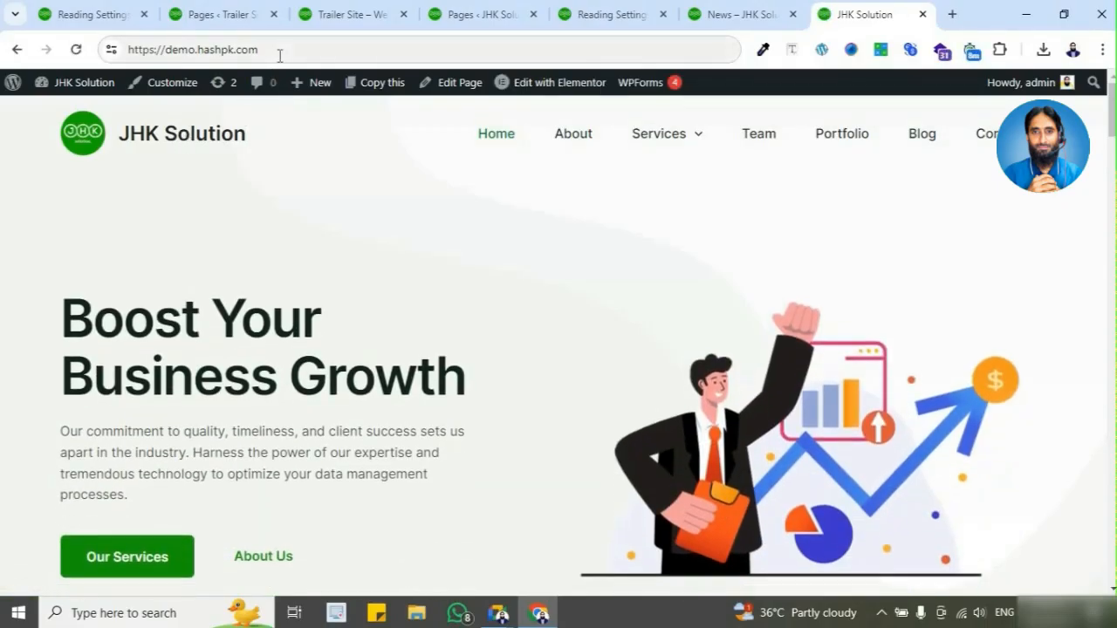
left_click(280, 55)
left_click(502, 137)
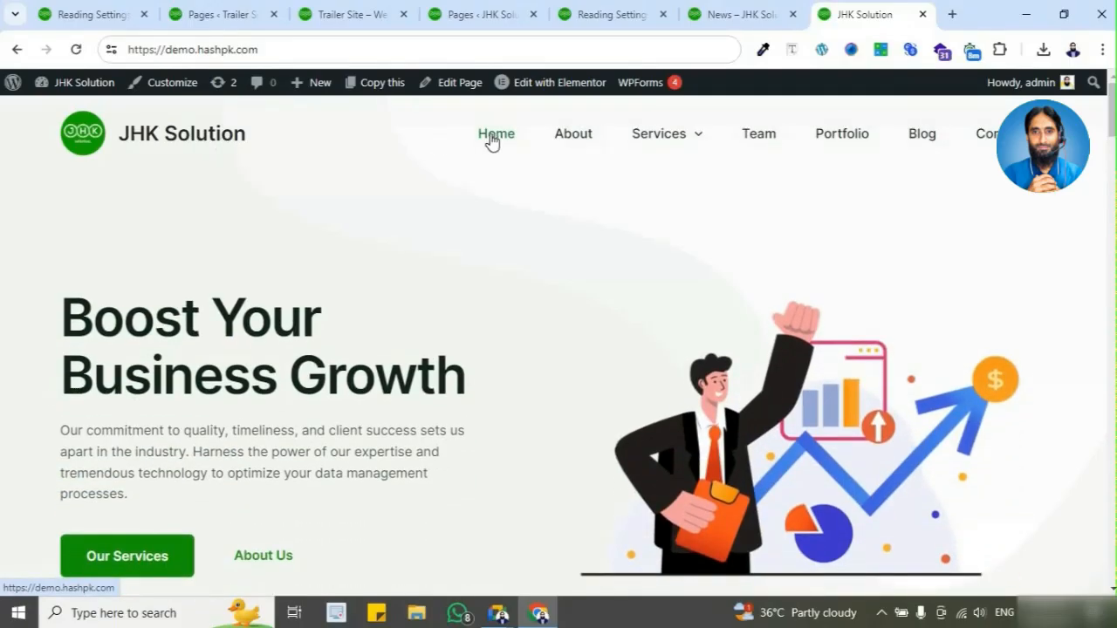
Step: Reload the Reading Settings and check the Homepage choices against the site's Pages list
left_click(620, 16)
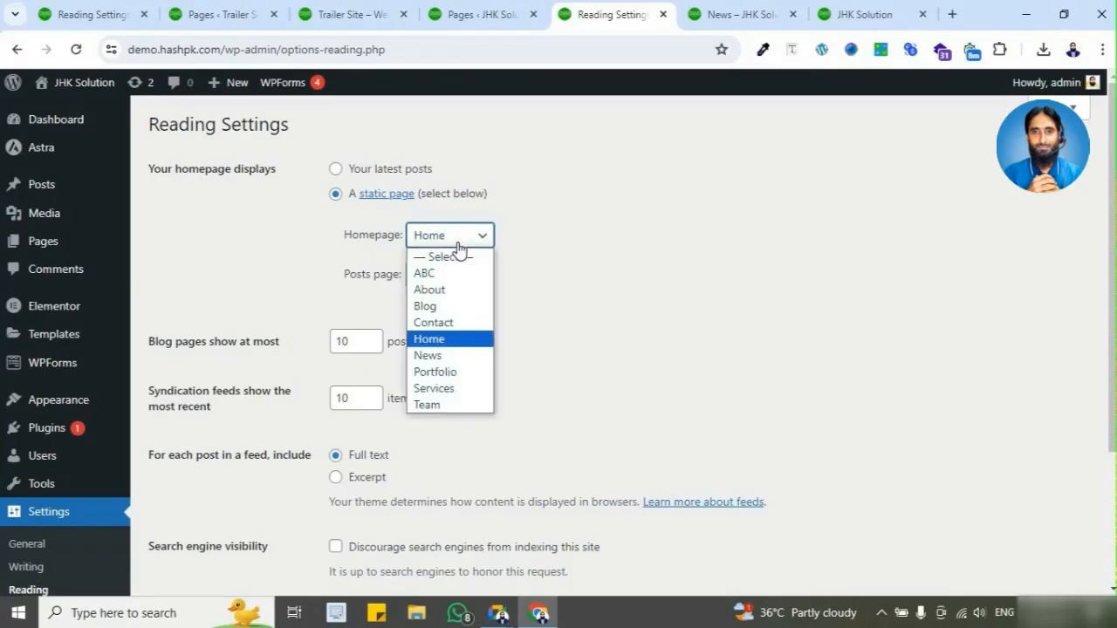
left_click(233, 189)
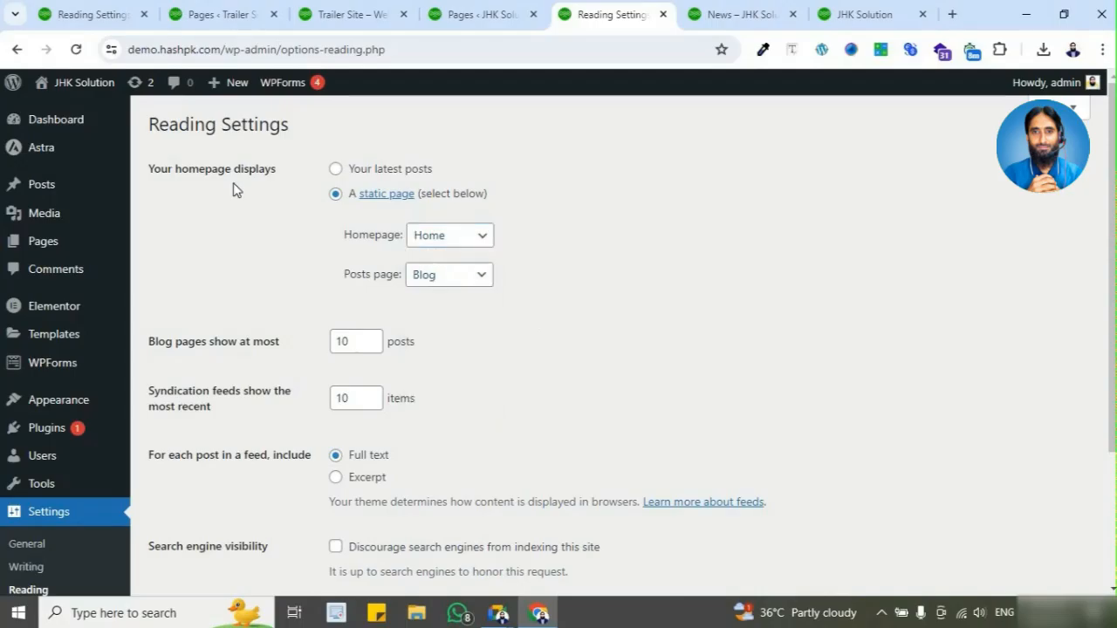
left_click(79, 49)
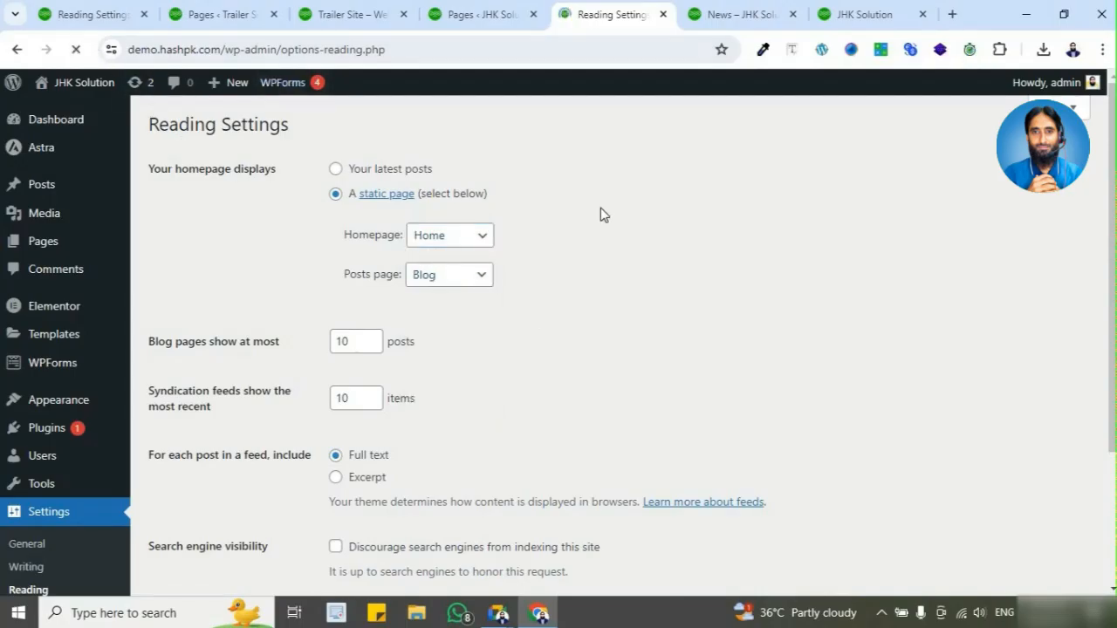
left_click(481, 236)
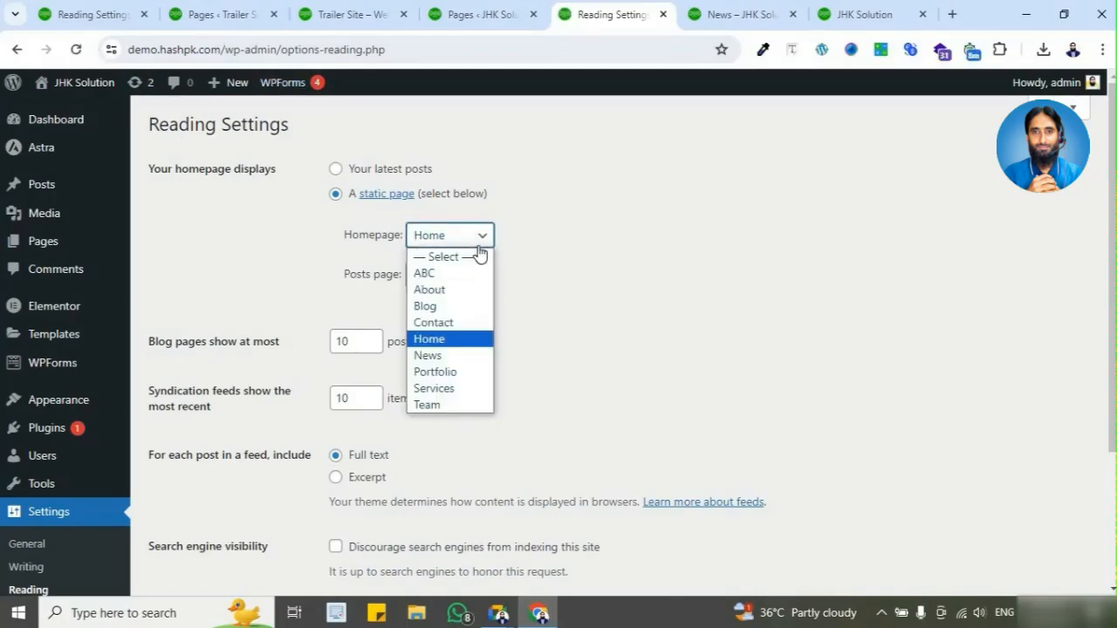
left_click(588, 328)
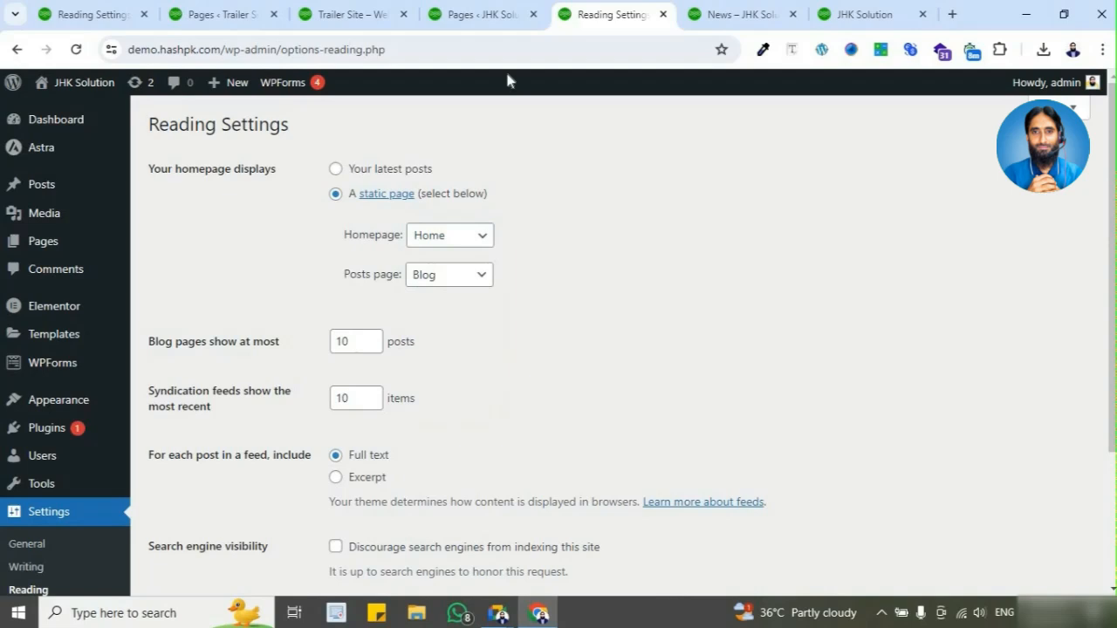
left_click(495, 8)
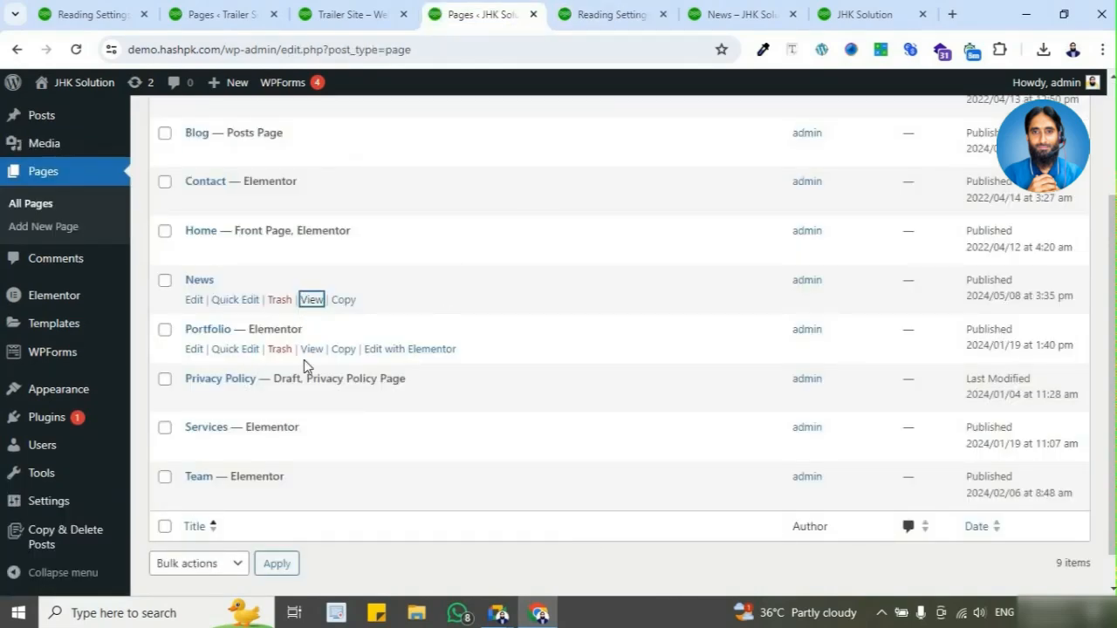
left_click(611, 14)
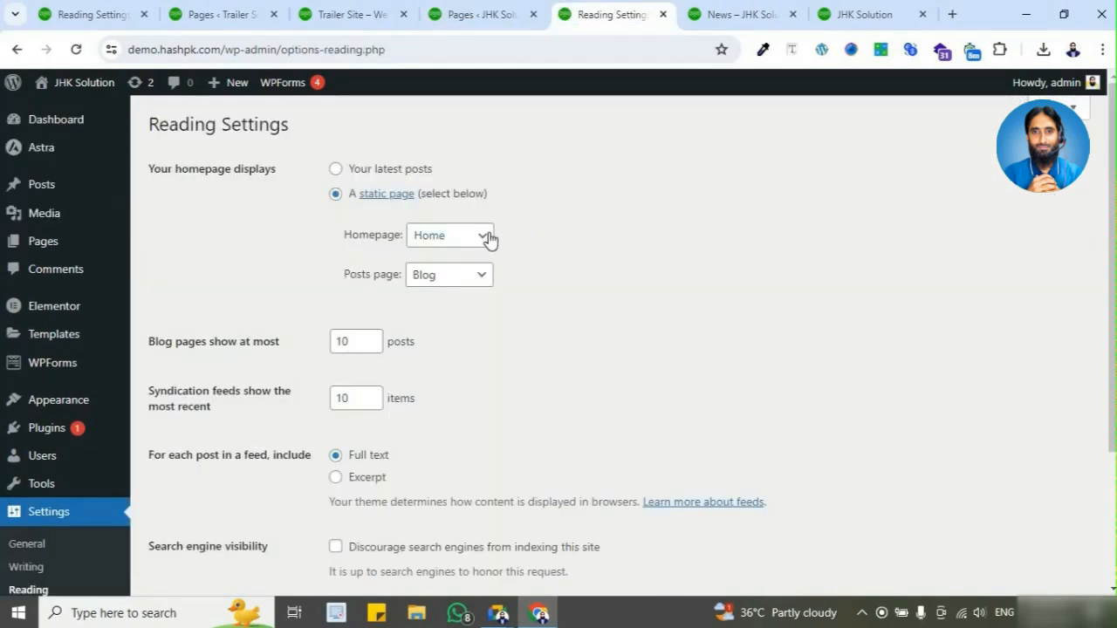
Step: Set the static Homepage to the ABC page and save the Reading Settings
left_click(488, 241)
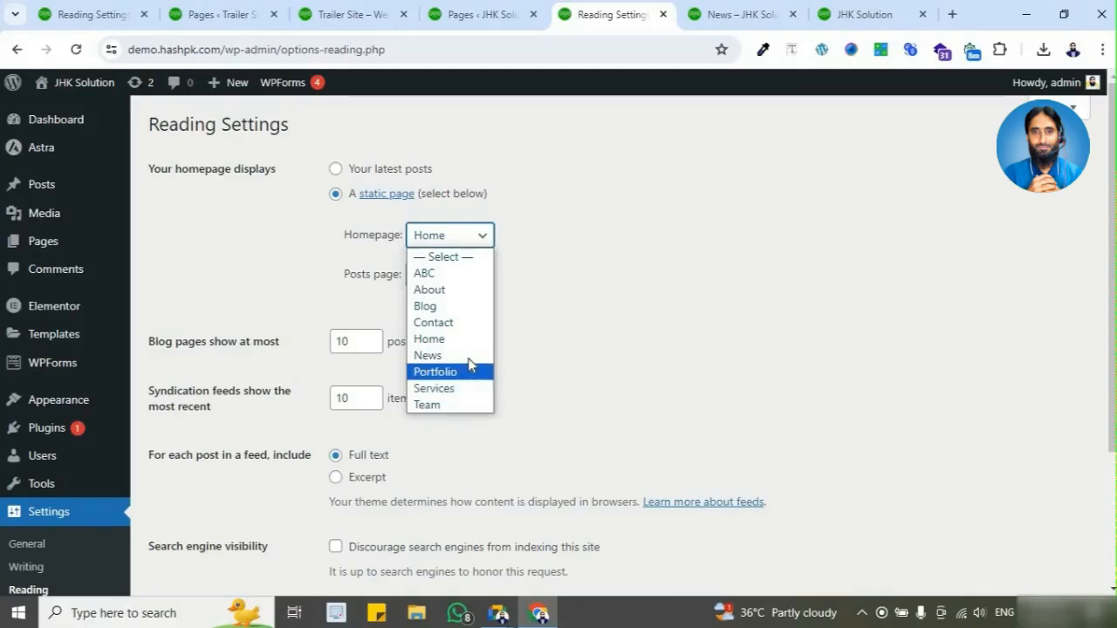
left_click(465, 274)
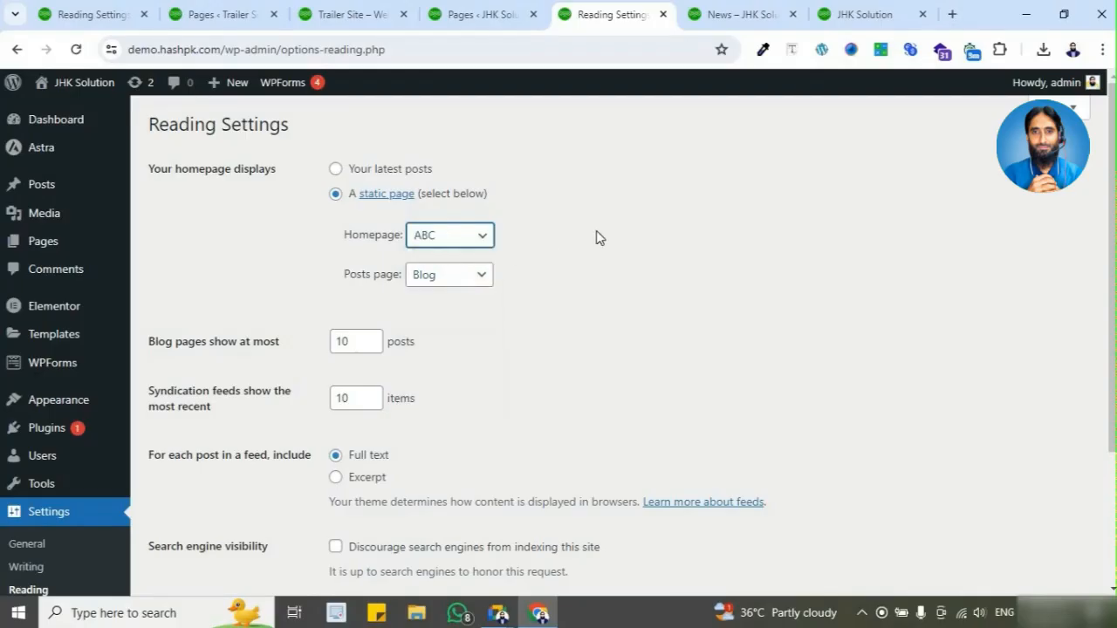
scroll(347, 318, "down", 2)
left_click(198, 444)
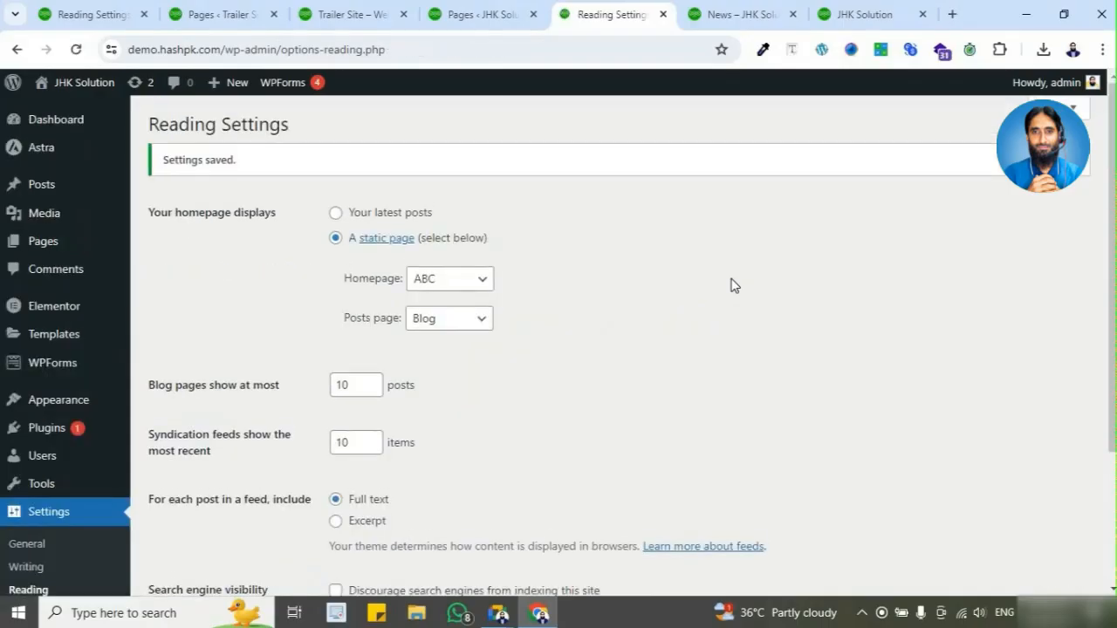
Step: Reload the live home page at demo.hashpk.com and check its content and address for any page slug
left_click(854, 17)
left_click(267, 47)
left_click(288, 46)
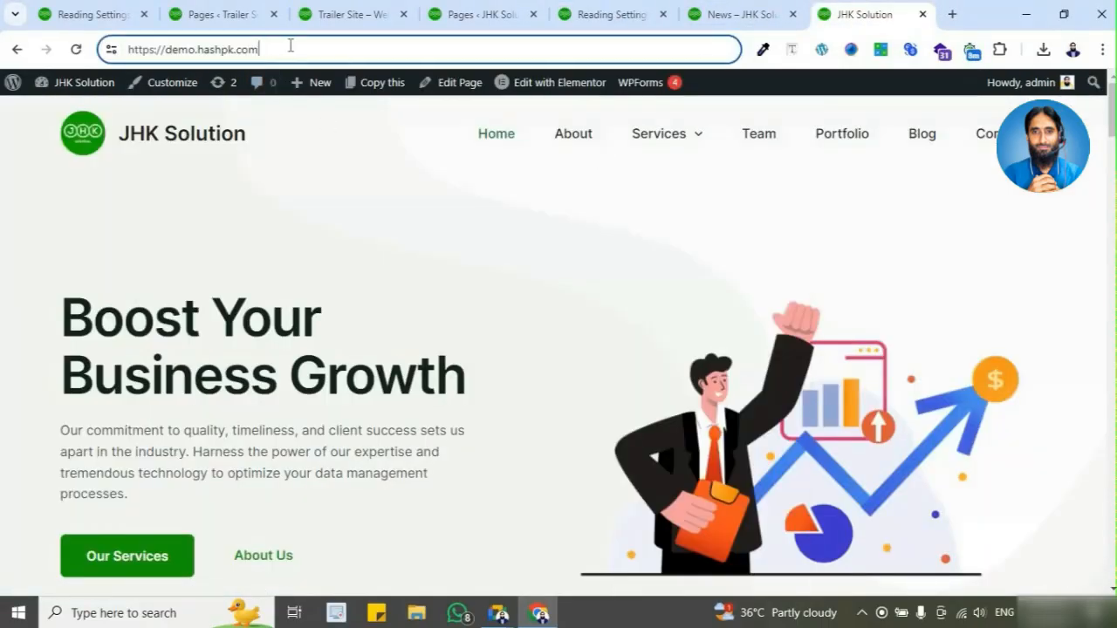
left_click(76, 49)
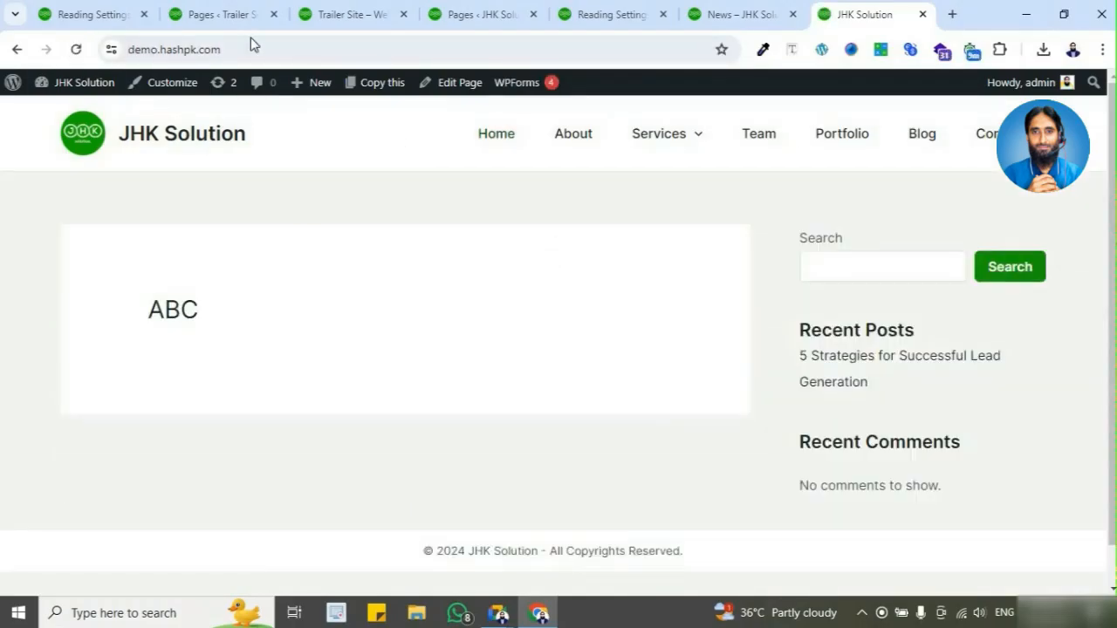
left_click(256, 45)
left_click(266, 48)
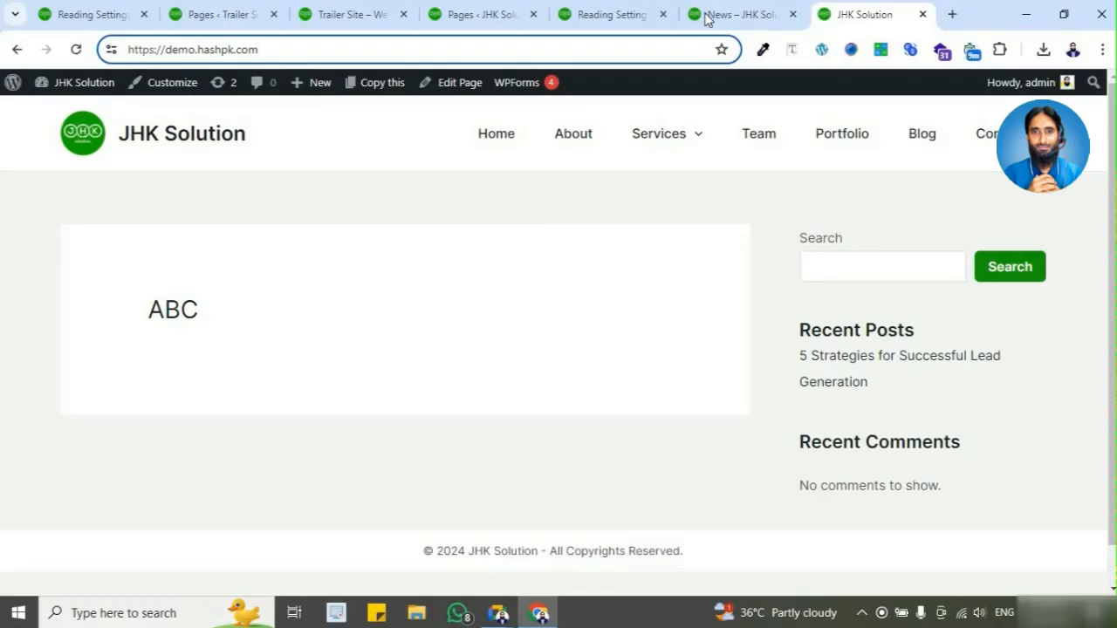
left_click(625, 21)
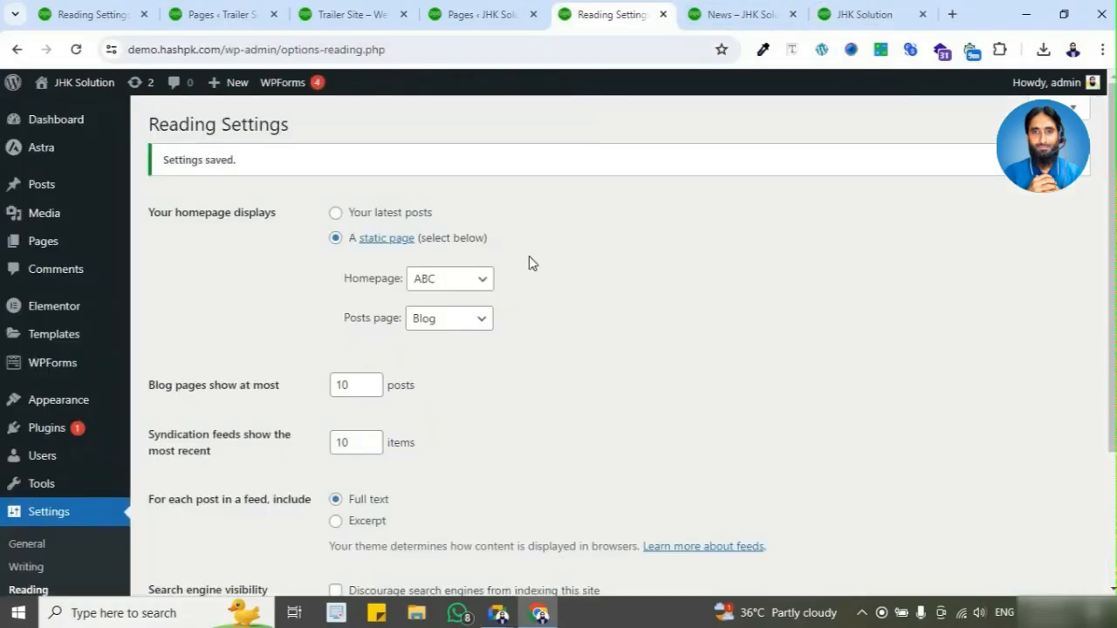
left_click(477, 280)
left_click(484, 383)
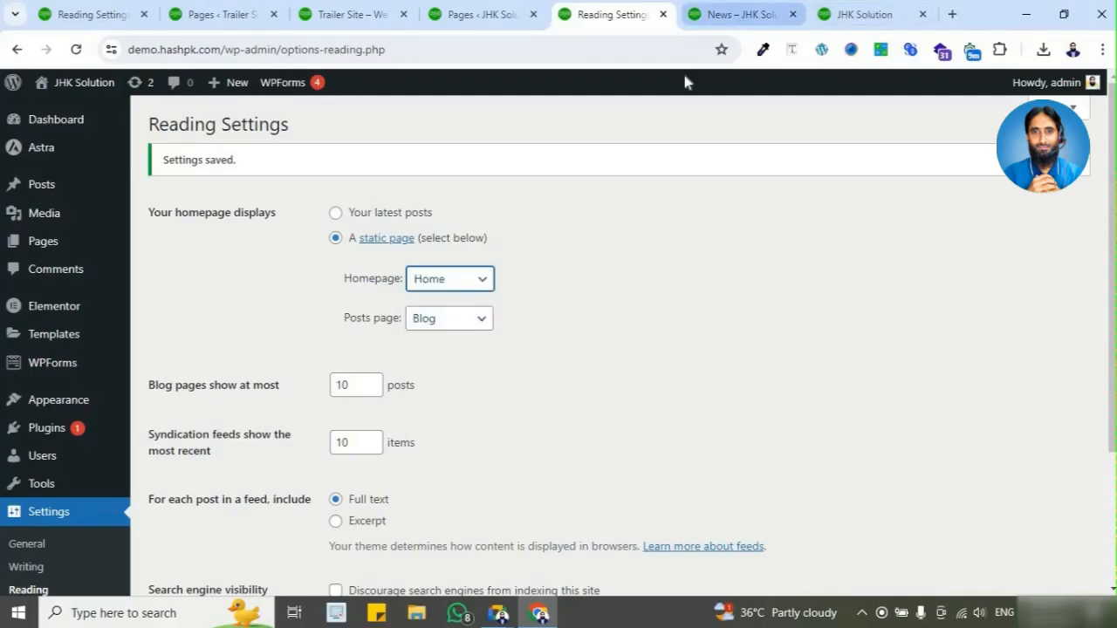
left_click(740, 15)
left_click(629, 20)
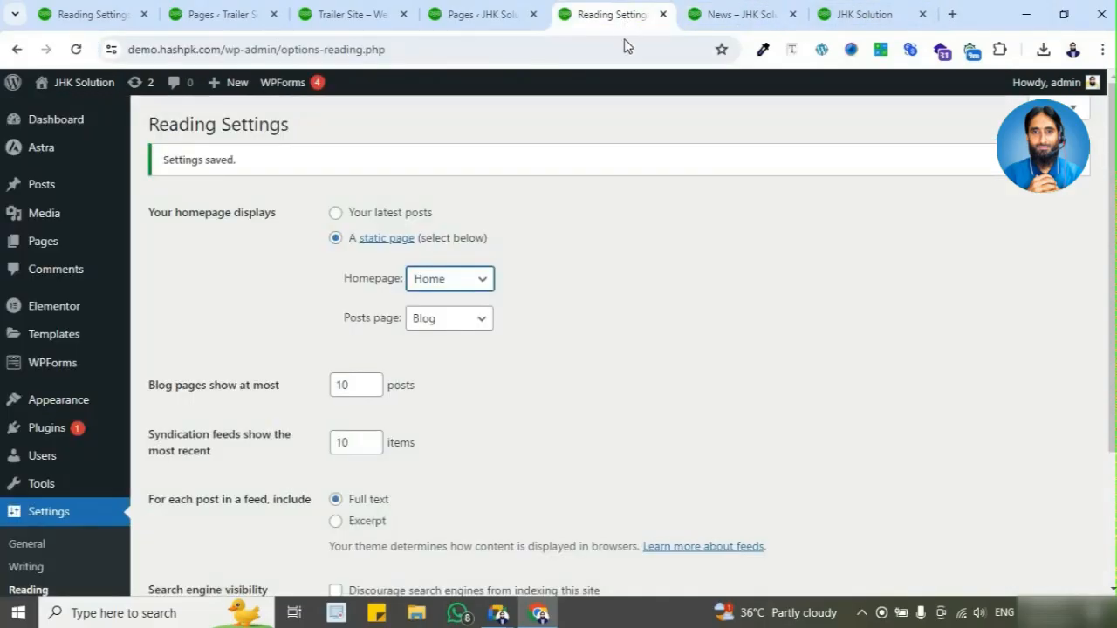
left_click(447, 287)
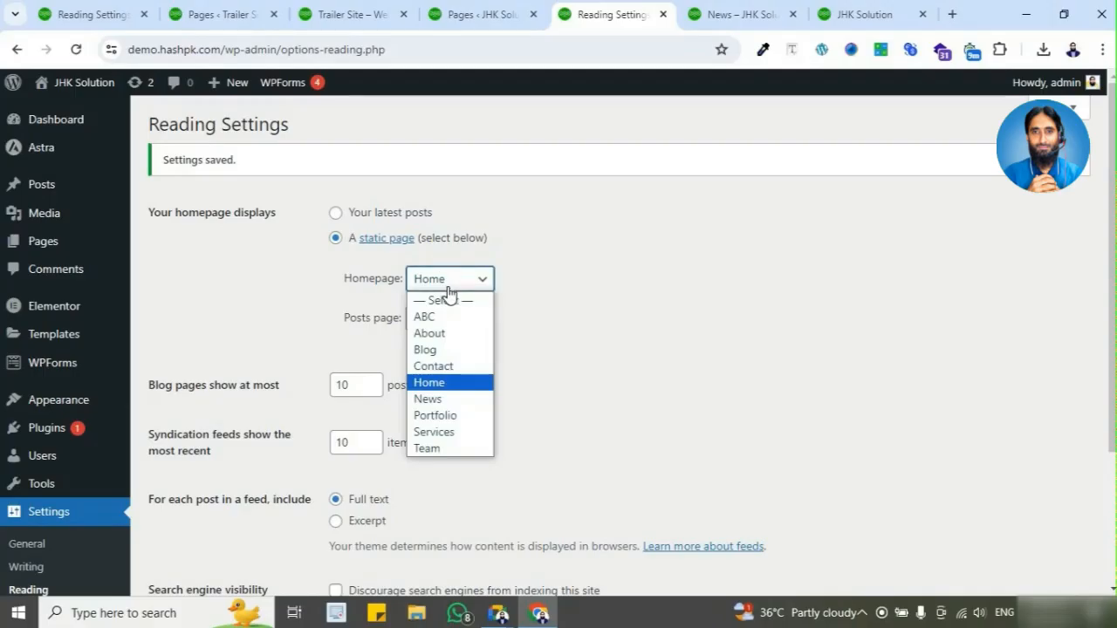
left_click(457, 317)
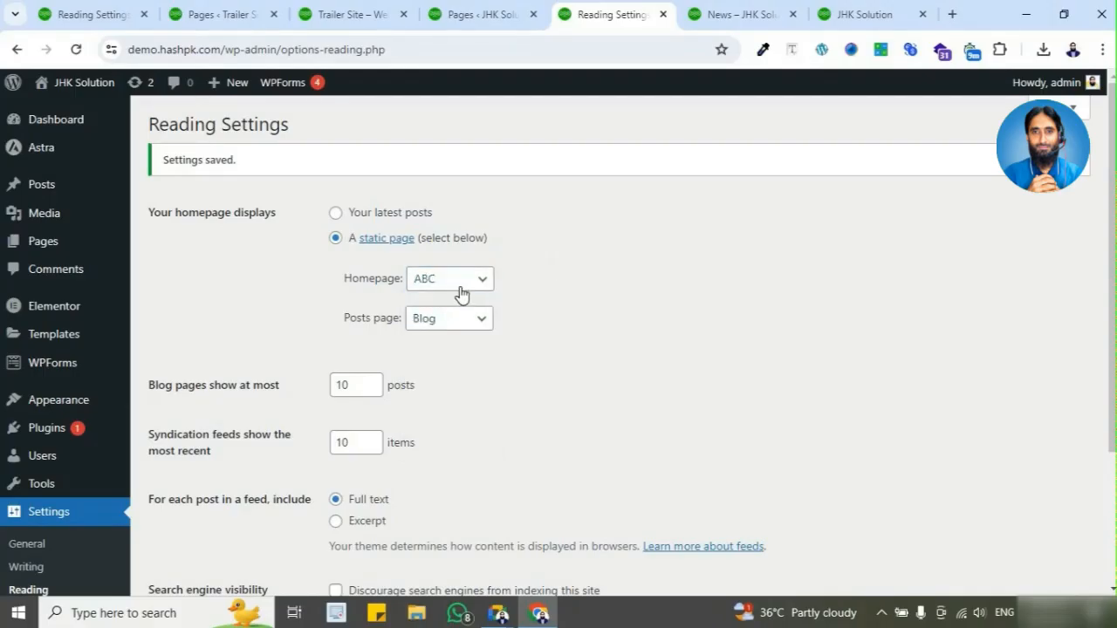
Step: Return to the live home page and close the News page's browser tab
left_click(843, 13)
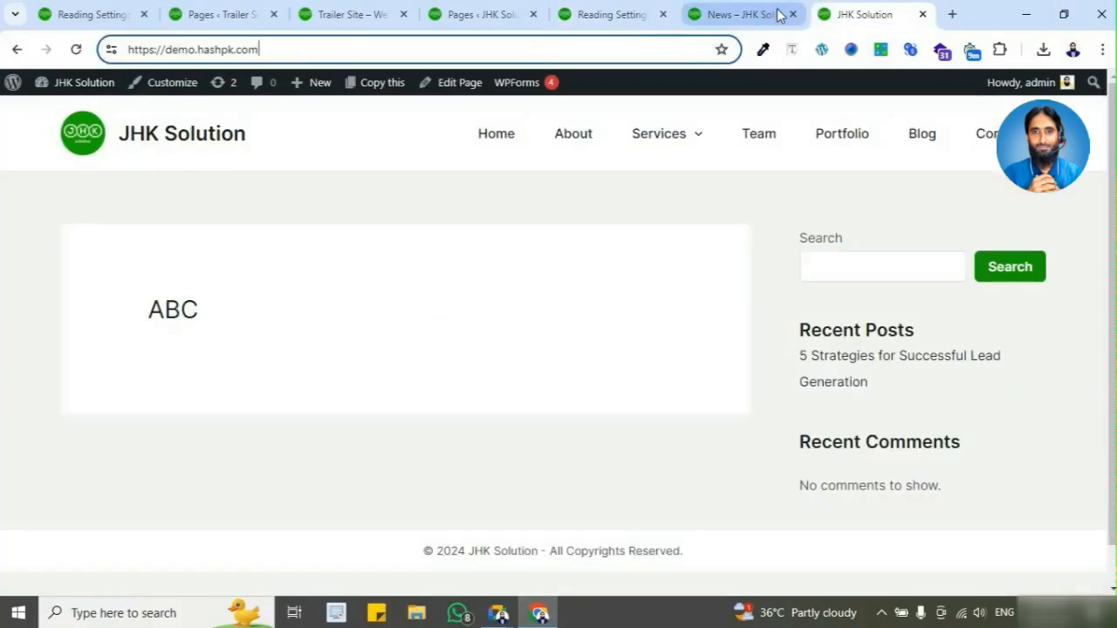
left_click(778, 13)
left_click(793, 18)
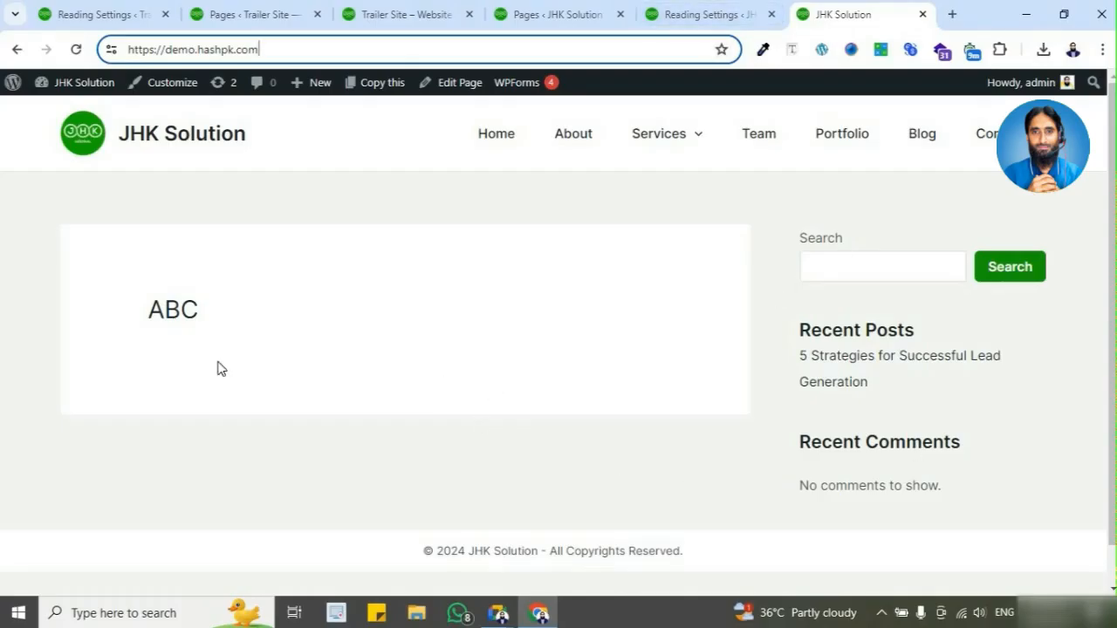
Step: Set the static Homepage back to Home in the Reading Settings and save the changes
left_click(716, 16)
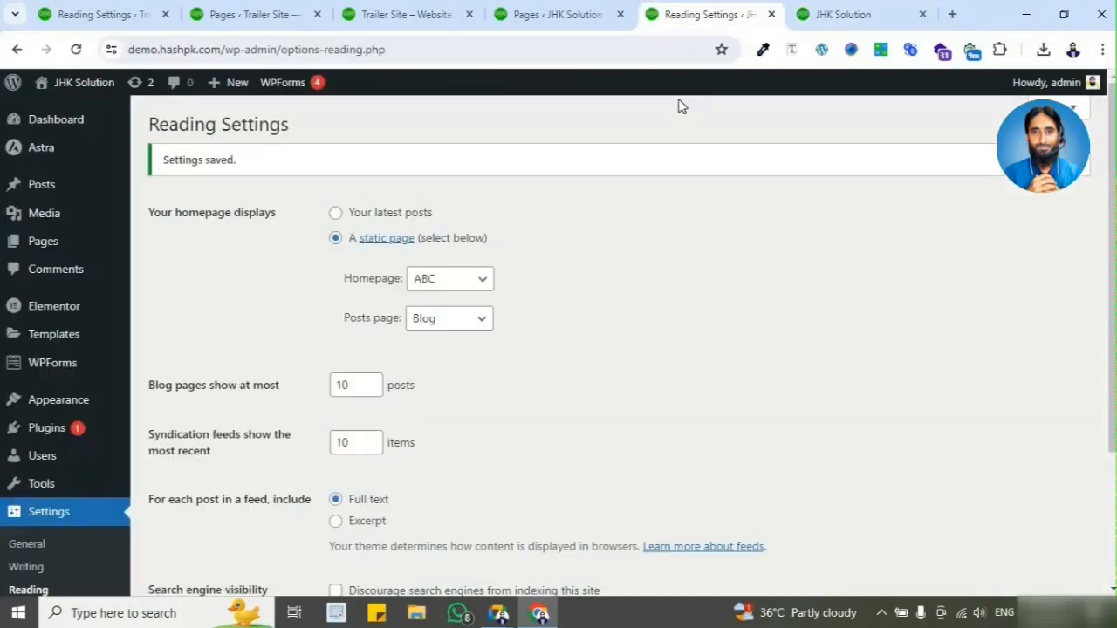
left_click(473, 280)
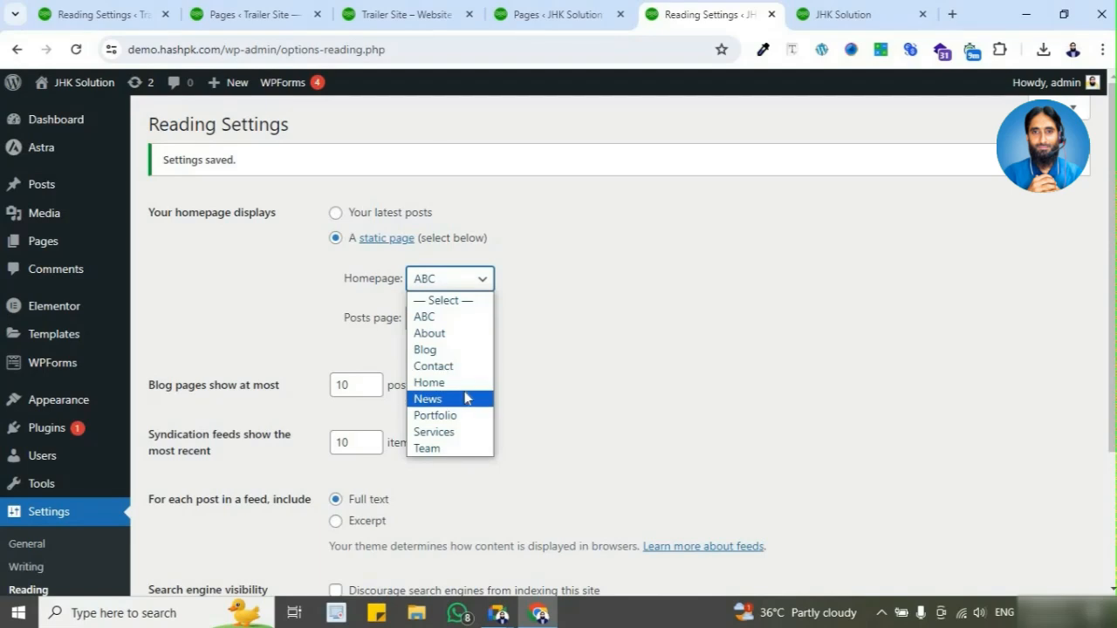
left_click(463, 383)
scroll(244, 520, "down", 2)
left_click(219, 490)
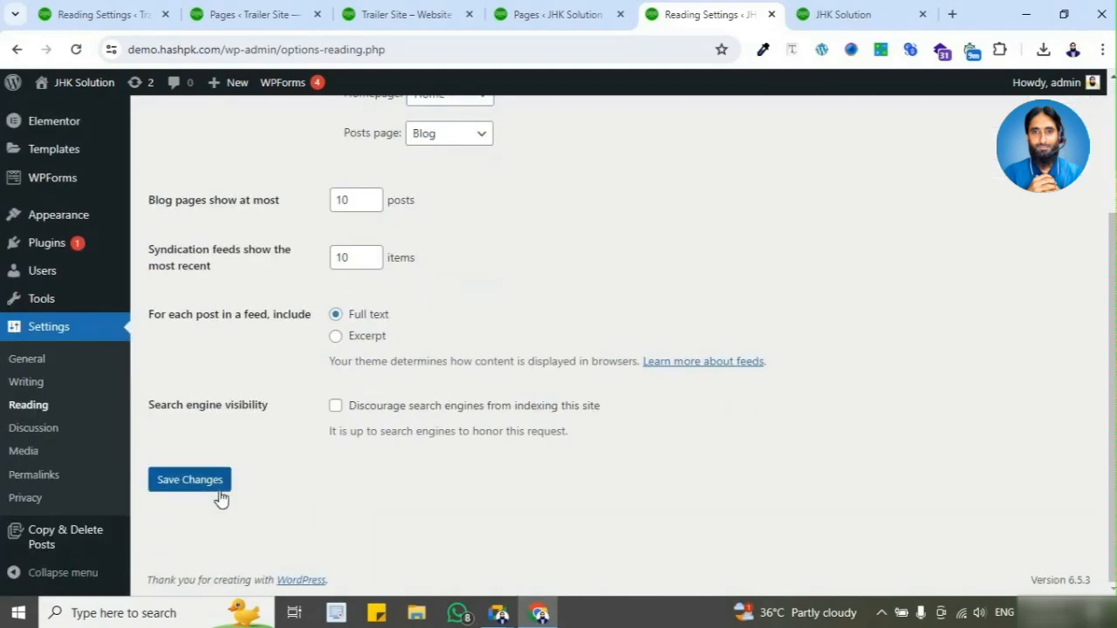
Step: Compare the Posts page and "Blog pages show at most" settings with the posts on the live Blog page
scroll(308, 355, "down", 2)
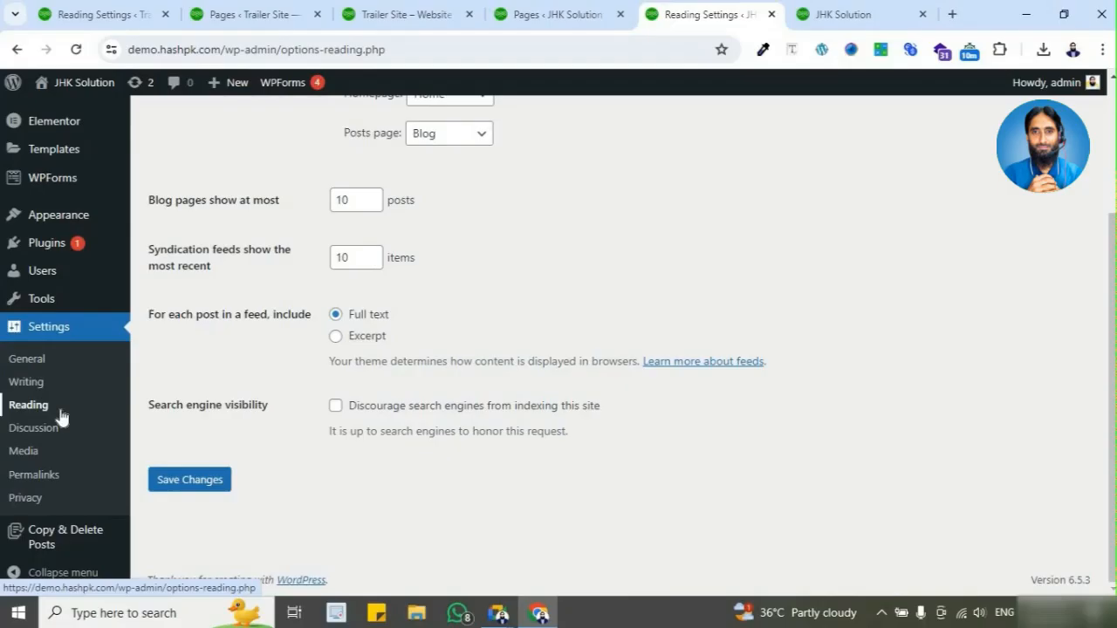
scroll(499, 347, "up", 2)
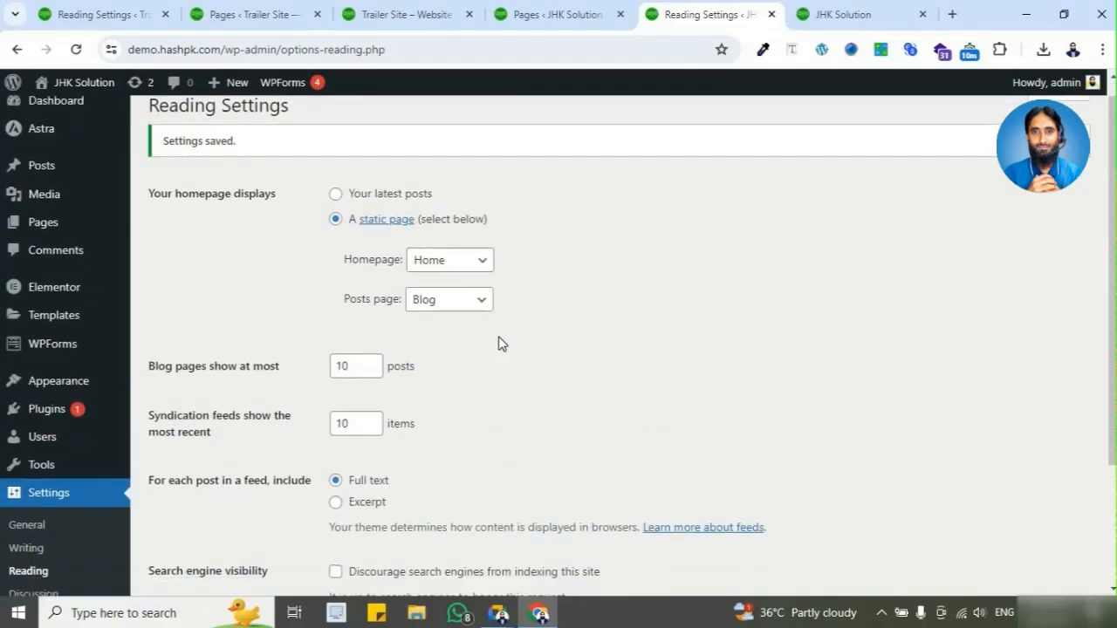
scroll(502, 343, "down", 1)
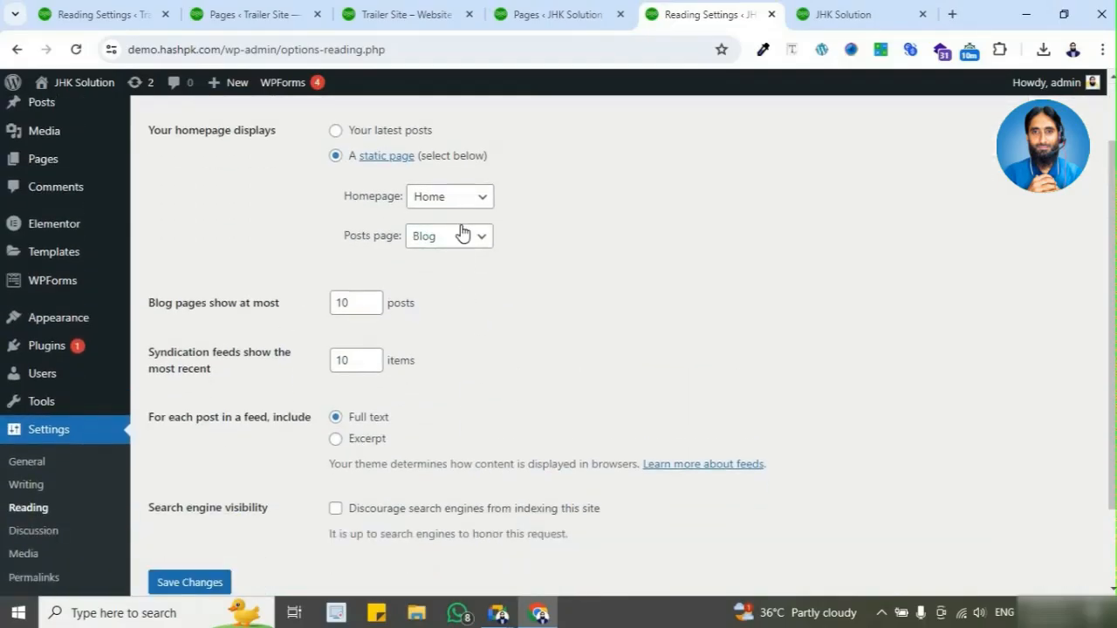
scroll(436, 297, "down", 2)
scroll(376, 288, "up", 2)
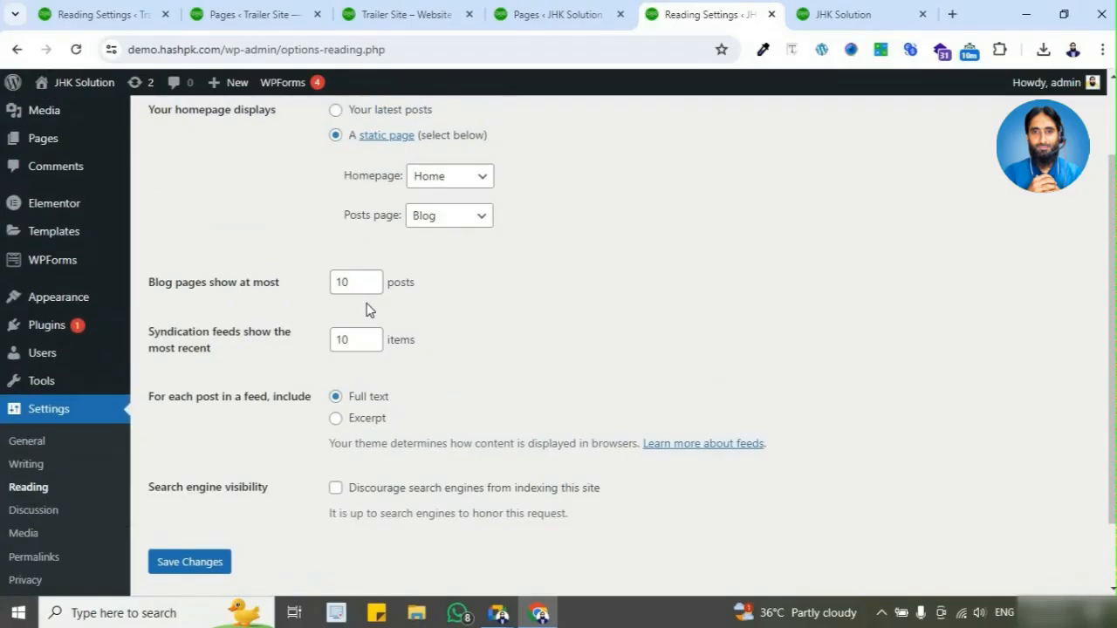
left_click(847, 14)
left_click(920, 140)
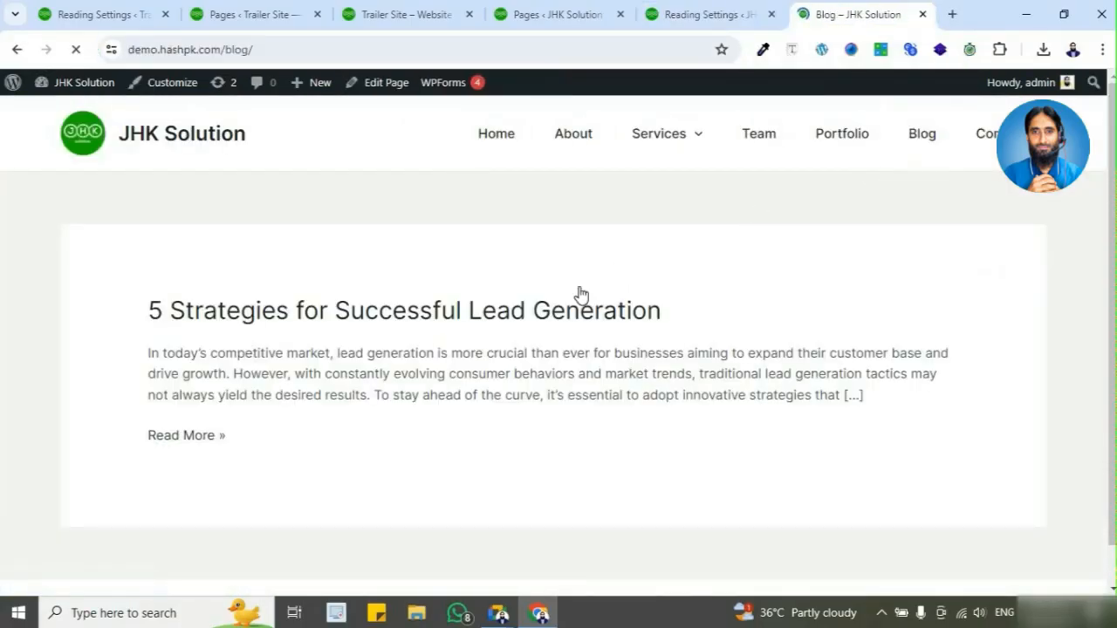
scroll(489, 262, "down", 1)
left_click(708, 14)
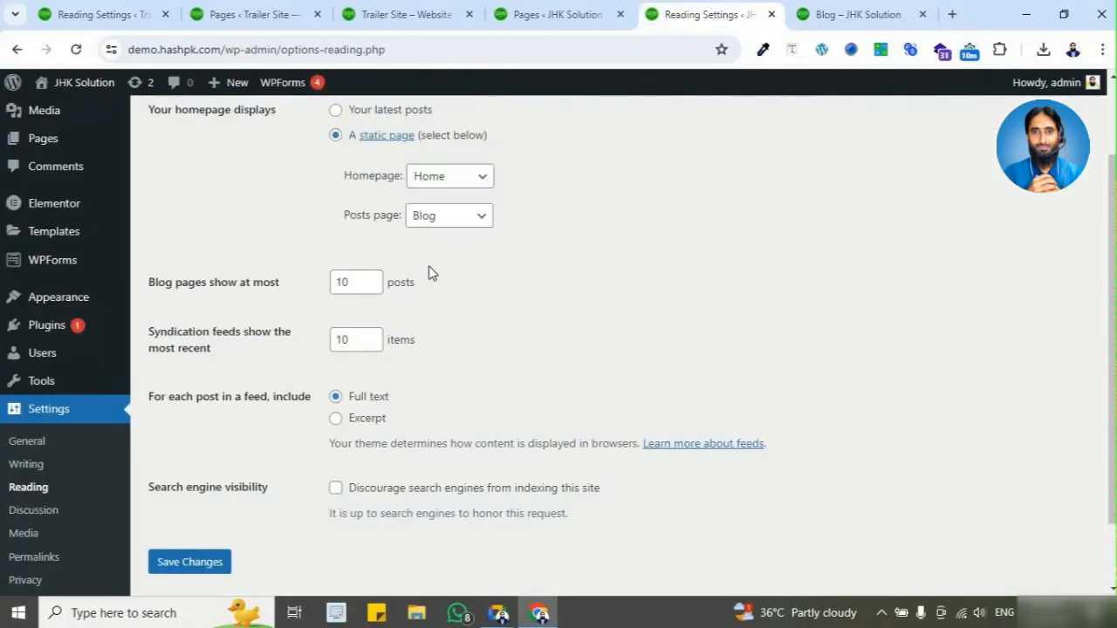
left_click_drag(354, 287, 324, 288)
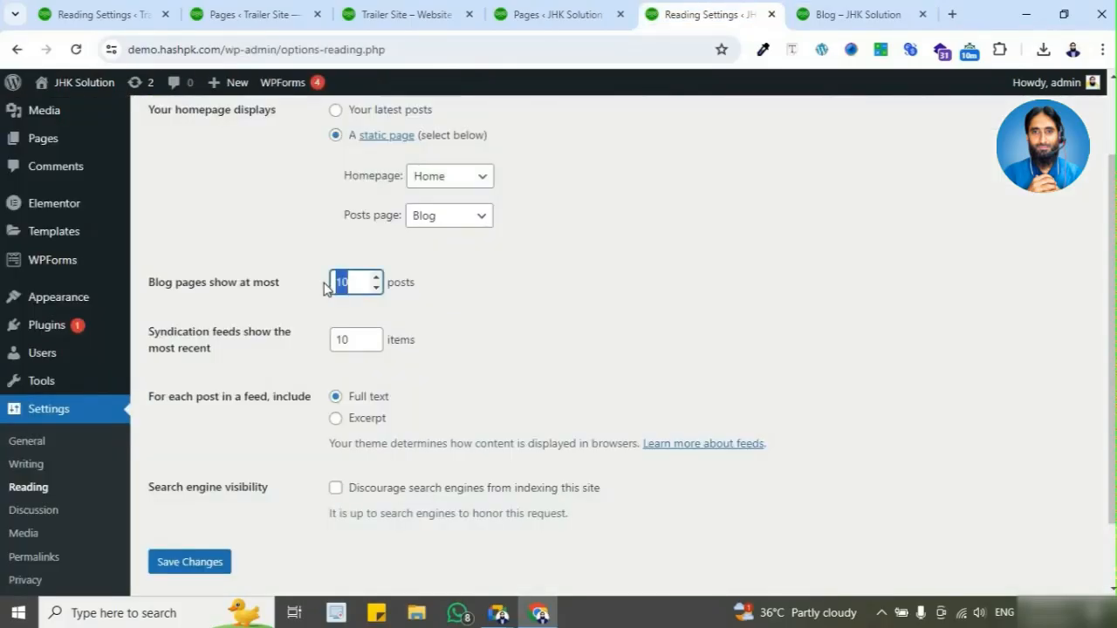
left_click(812, 15)
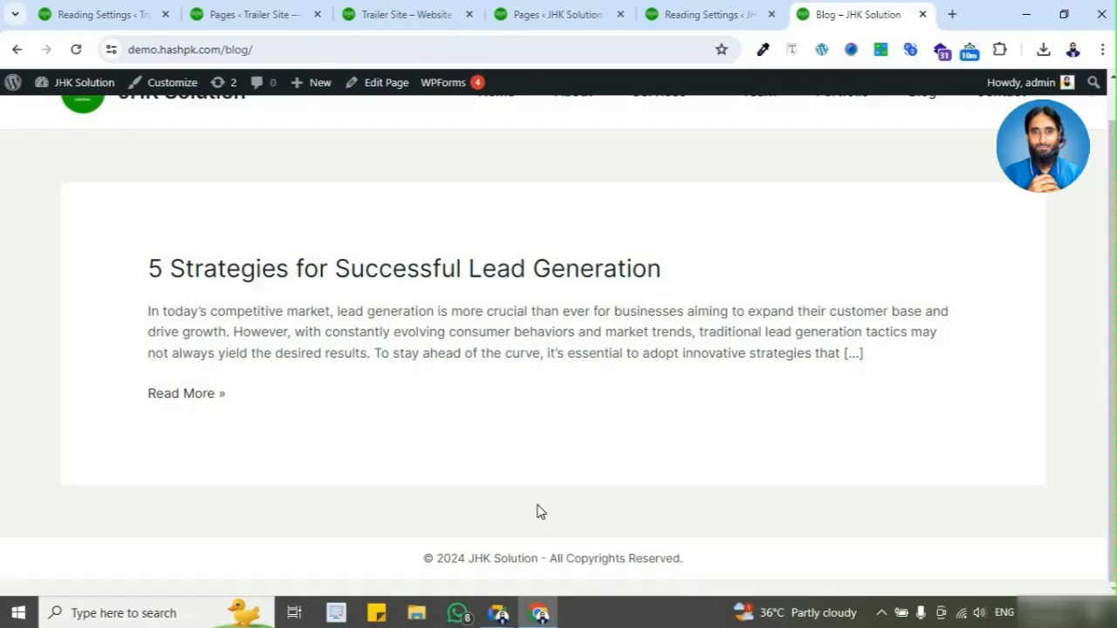
Step: Close the browser tabs of the live Trailer Site and of JHK Solution's Pages list and Reading Settings
left_click(390, 11)
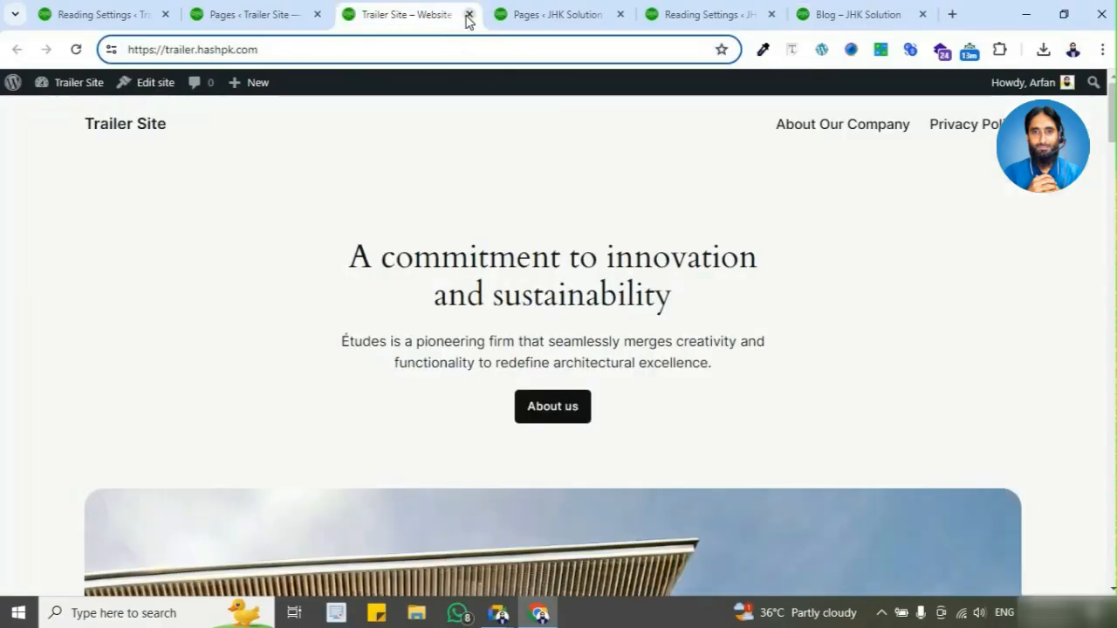
left_click(469, 14)
left_click(469, 14)
left_click(463, 15)
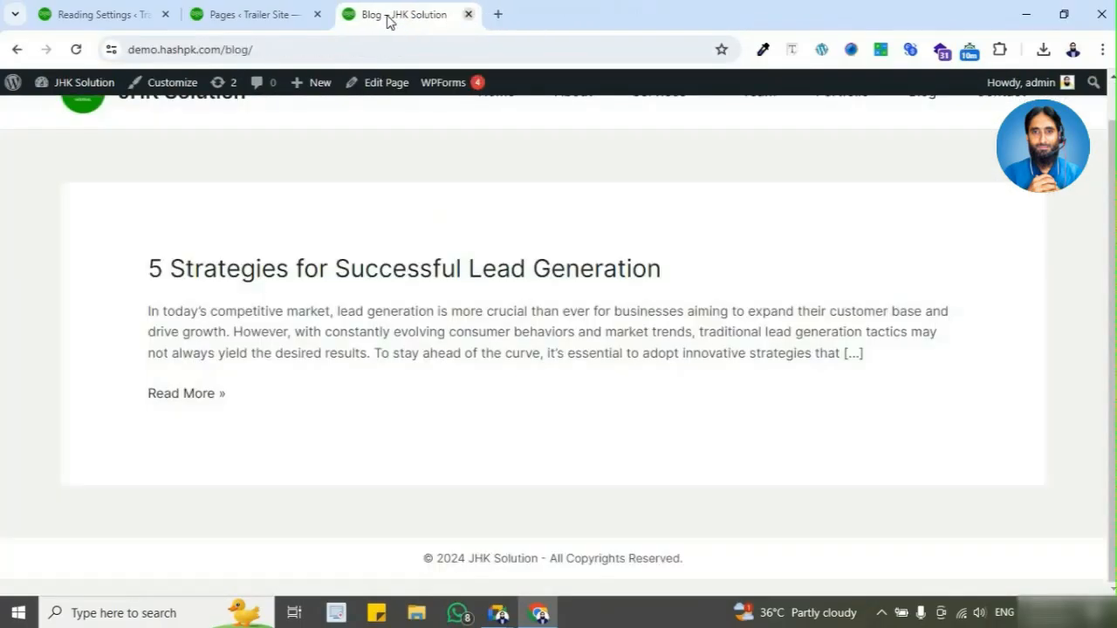
Step: Open the Discussion Settings of Trailer Site from its Pages list
left_click(261, 15)
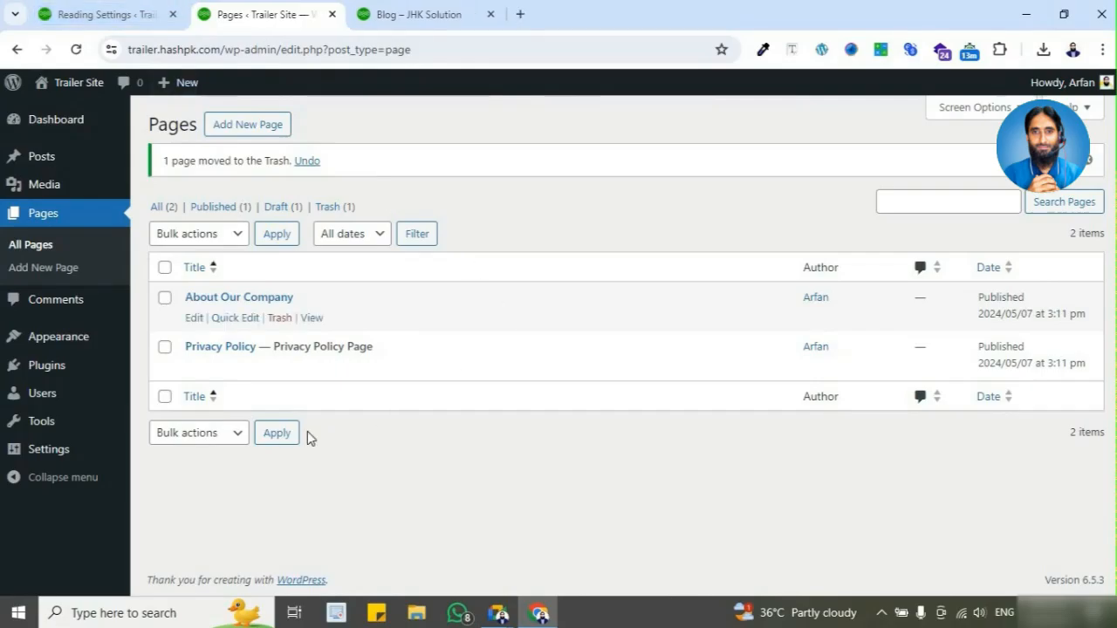
mouse_move(137, 460)
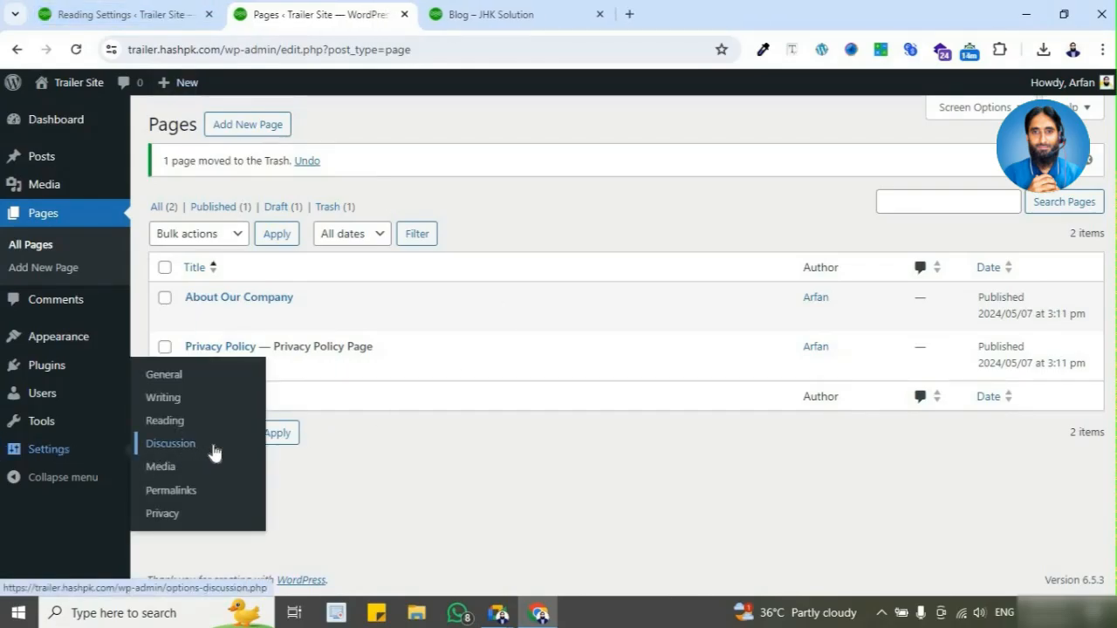
left_click(213, 452)
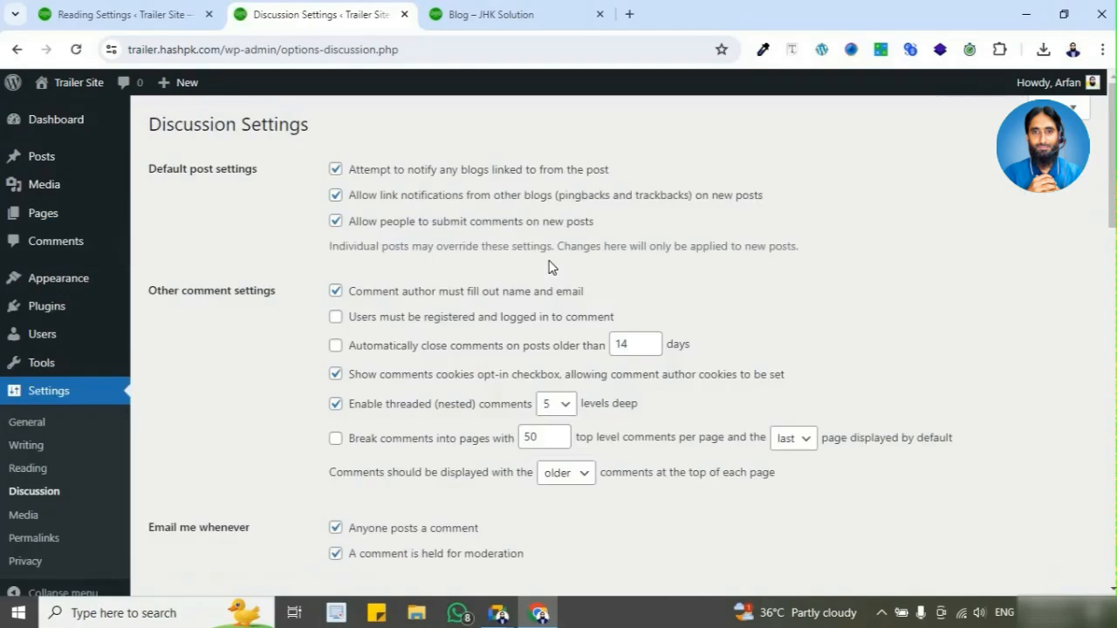
Step: Open JHK Solution's "5 Strategies for Successful Lead Generation" post and compare its comment form with Trailer Site's Discussion Settings
left_click(499, 14)
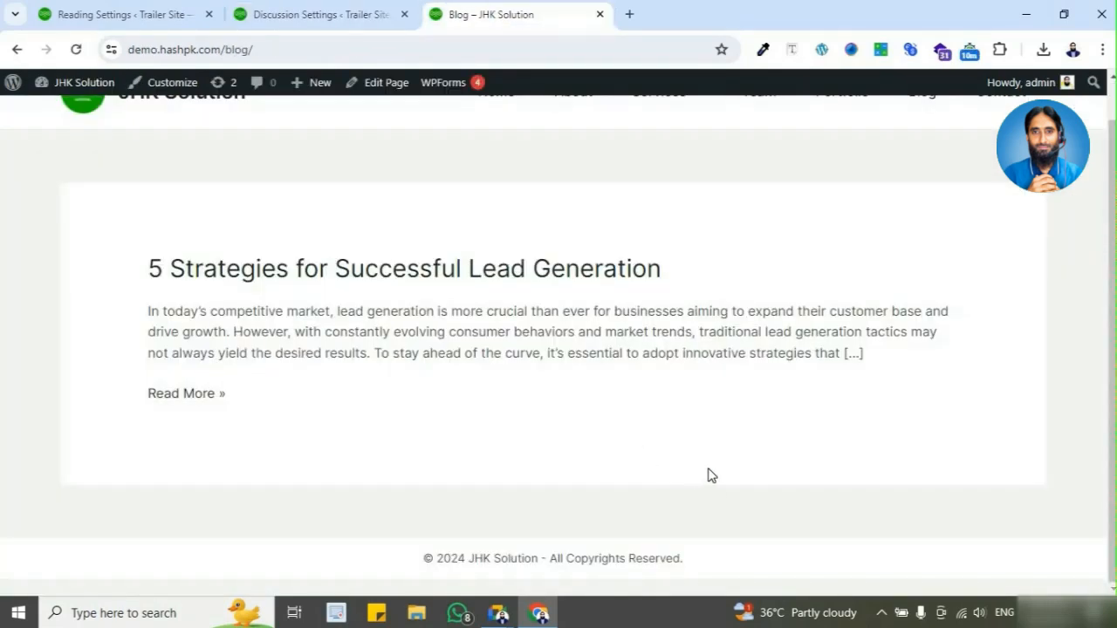
scroll(818, 227, "up", 1)
left_click(530, 310)
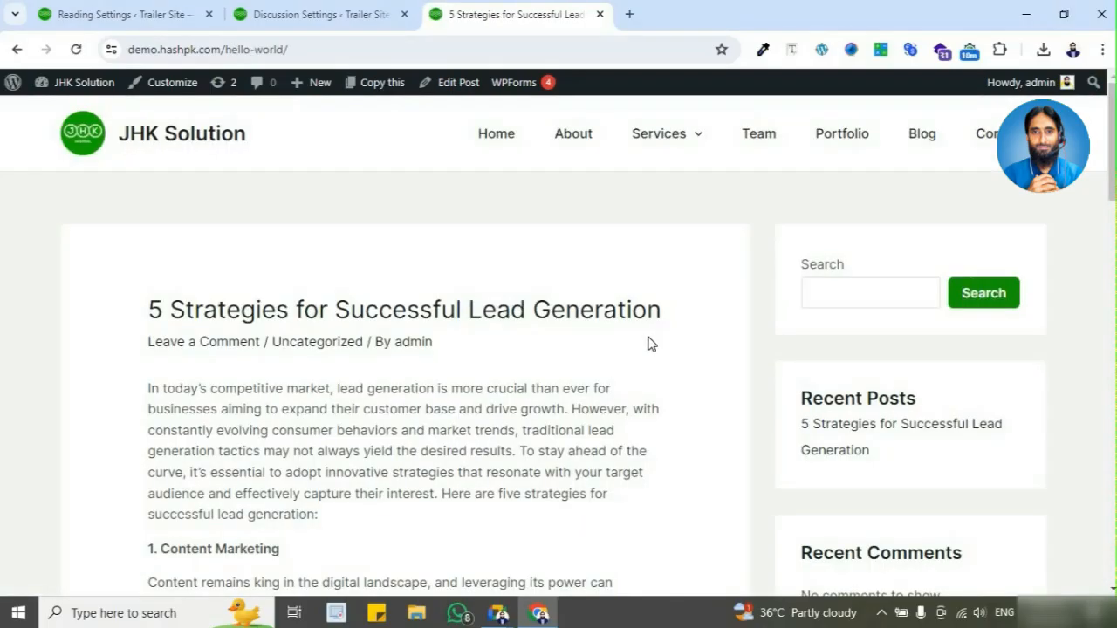
scroll(529, 399, "down", 4)
scroll(529, 399, "down", 15)
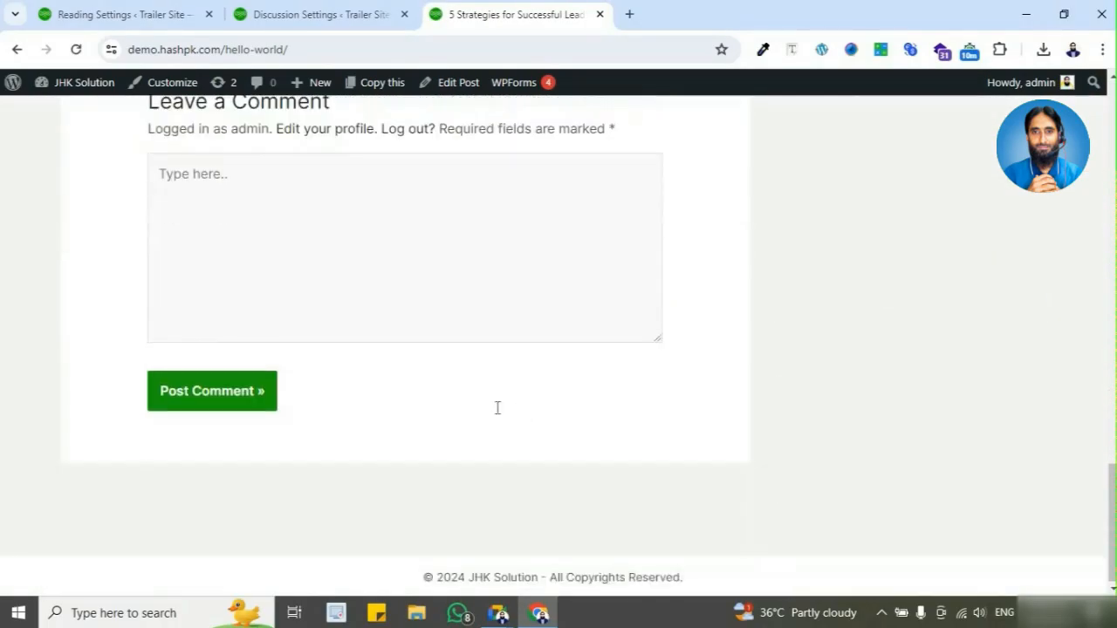
left_click(311, 14)
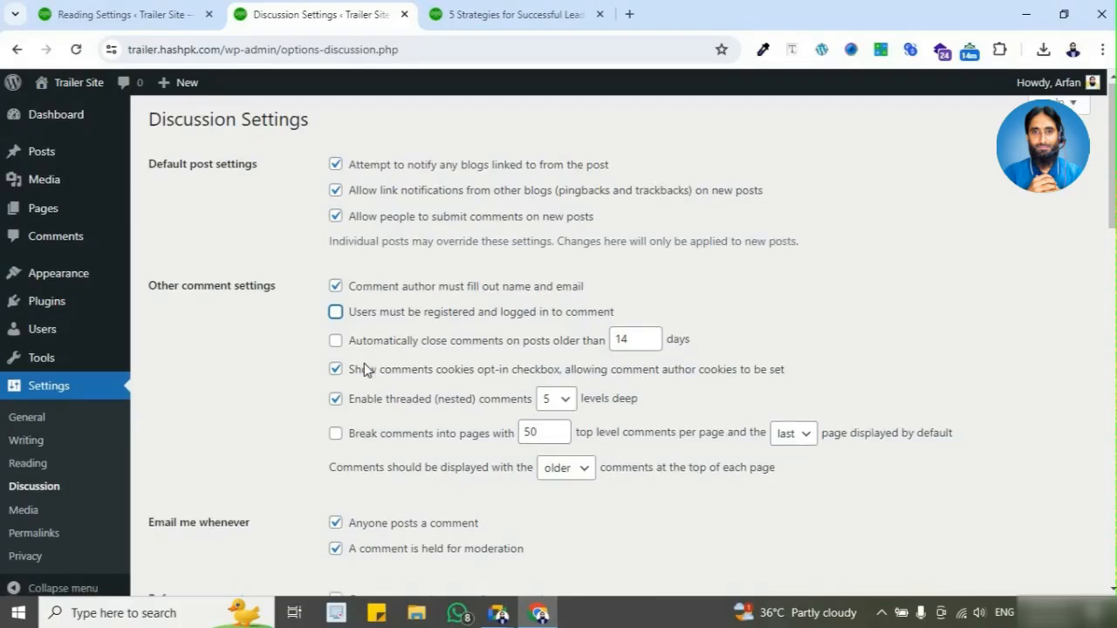
scroll(327, 436, "down", 7)
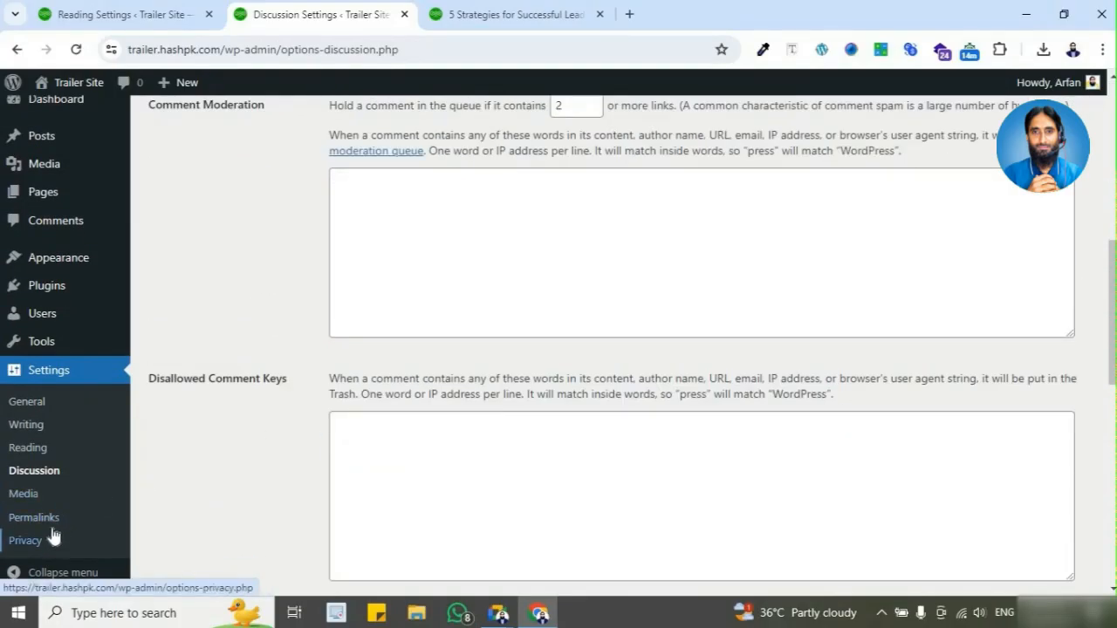
Step: Open Trailer Site's Permalink Settings and review the available permalink structures
left_click(55, 518)
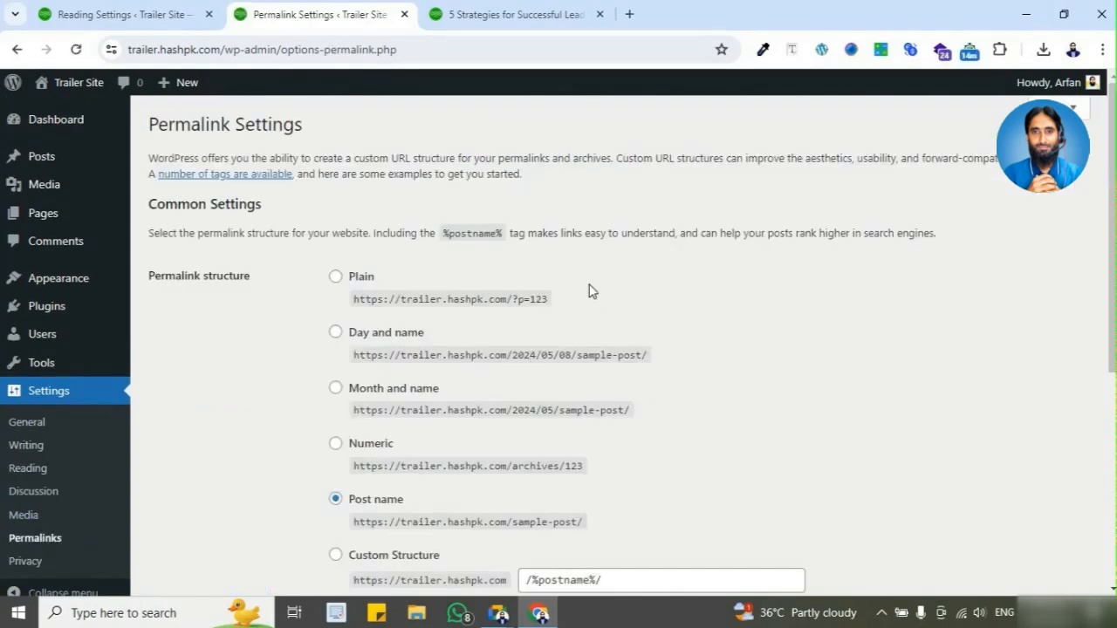
scroll(384, 196, "down", 1)
scroll(231, 197, "up", 1)
scroll(288, 434, "down", 2)
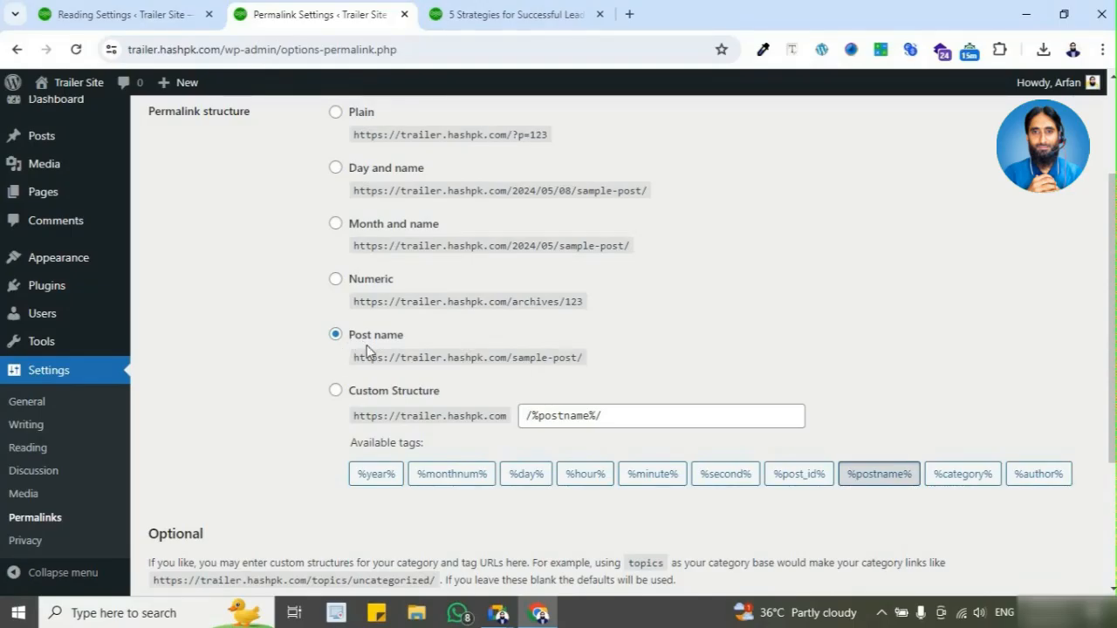
Step: Compare the JHK Solution post's URL with the Post name structure and review the optional category and tag bases
left_click(541, 27)
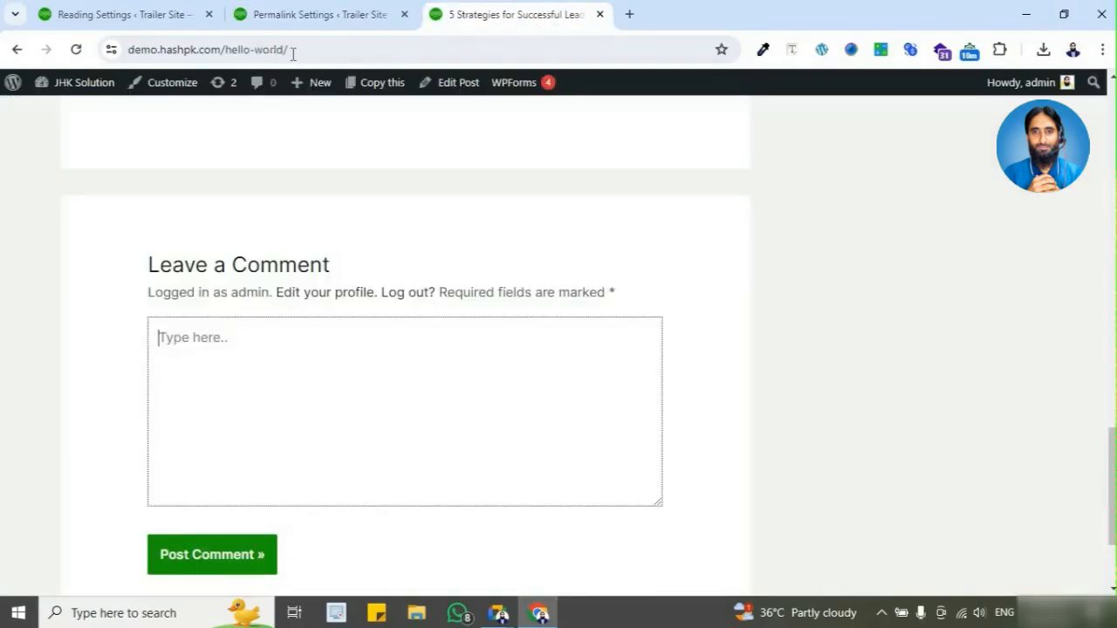
left_click(295, 50)
triple_click(293, 50)
left_click(312, 15)
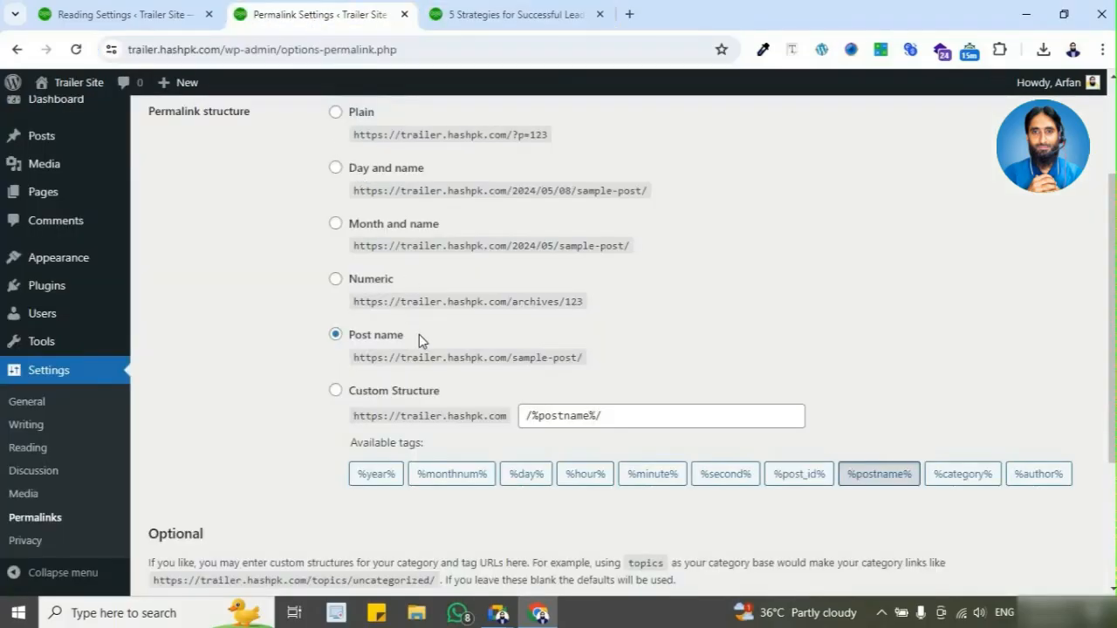
scroll(312, 436, "down", 3)
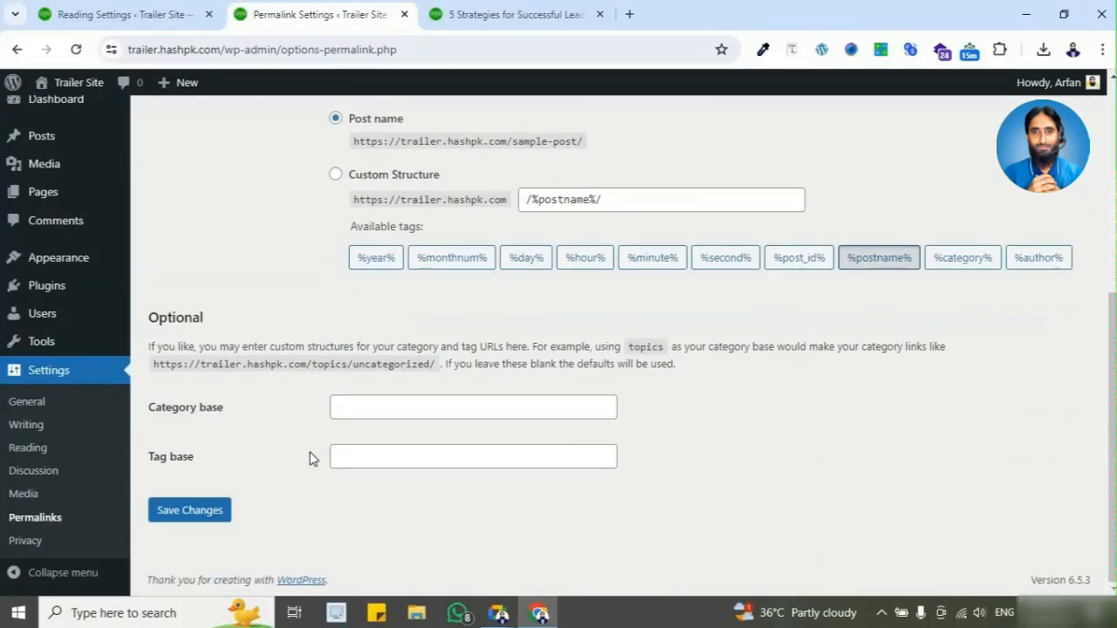
scroll(105, 494, "up", 5)
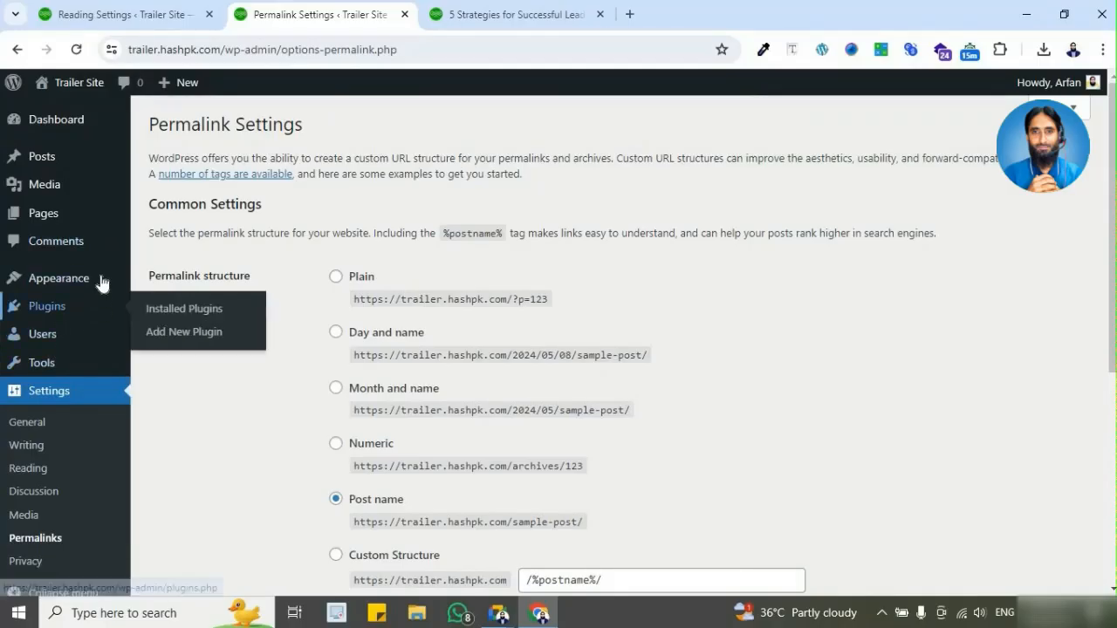
Step: Open Trailer Site's Themes page and close the JHK Solution post's browser tab
left_click(101, 281)
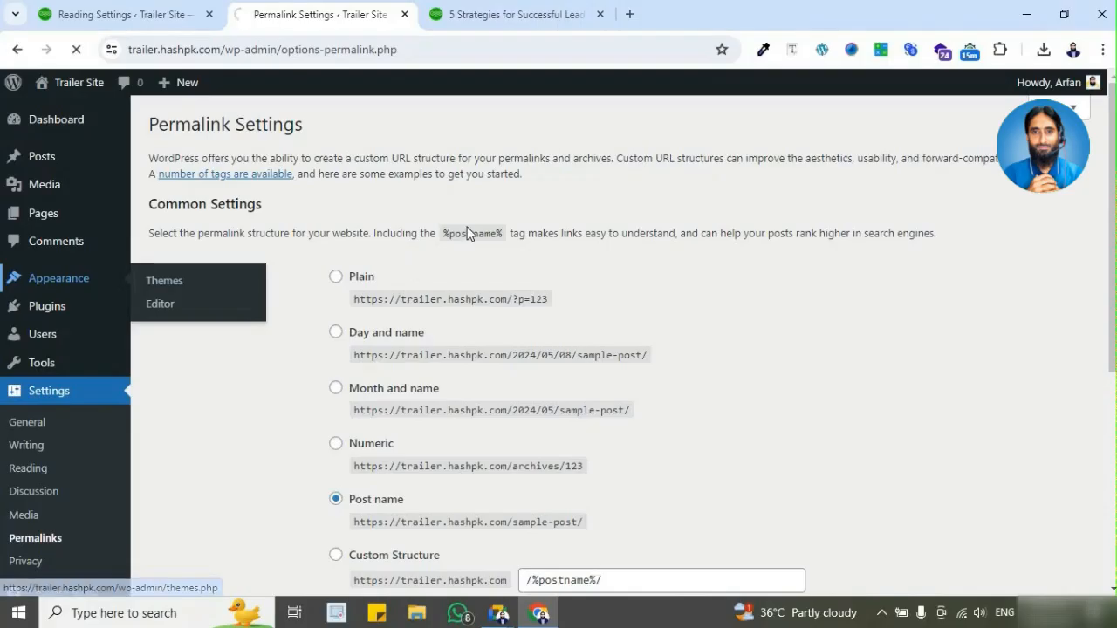
left_click(590, 17)
left_click(600, 15)
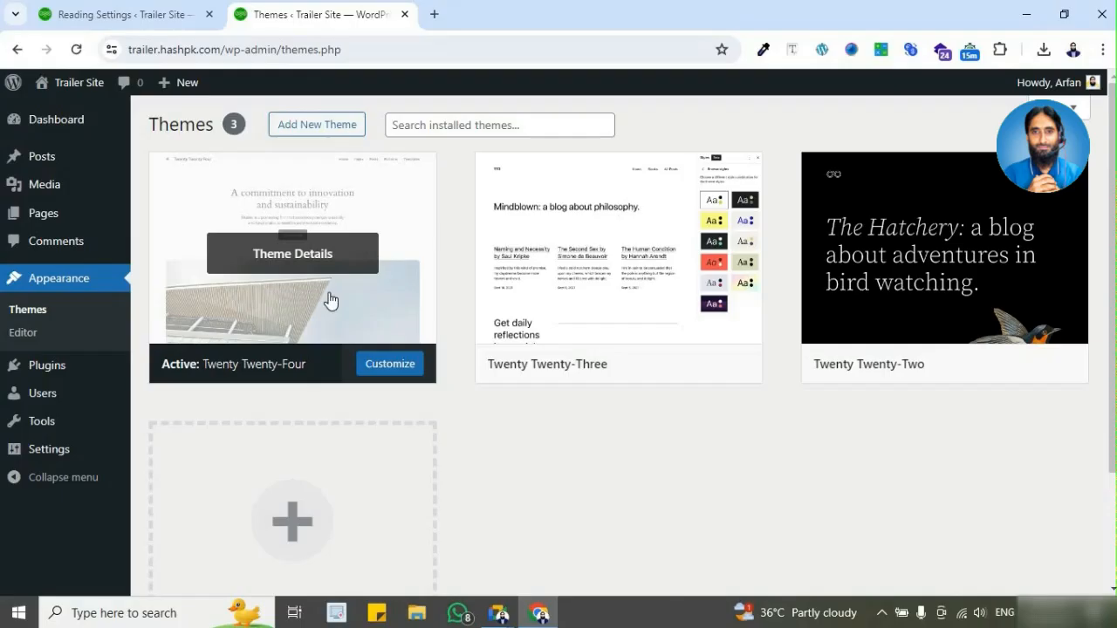
Step: Open the live Trailer Site in a new browser tab and look through its home page design
mouse_move(80, 85)
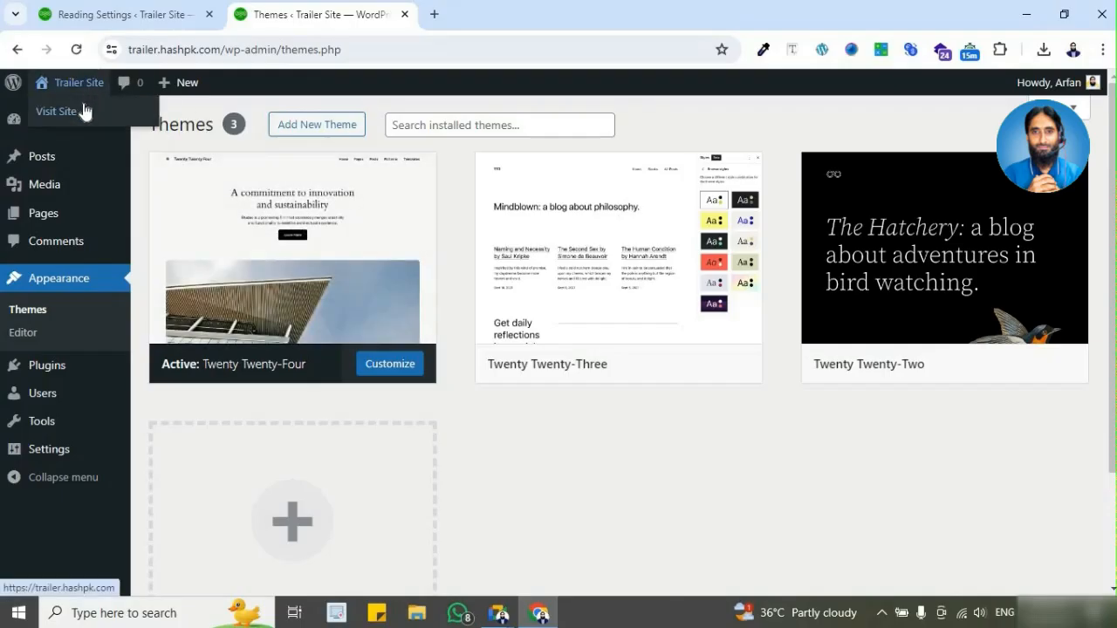
left_click(483, 18)
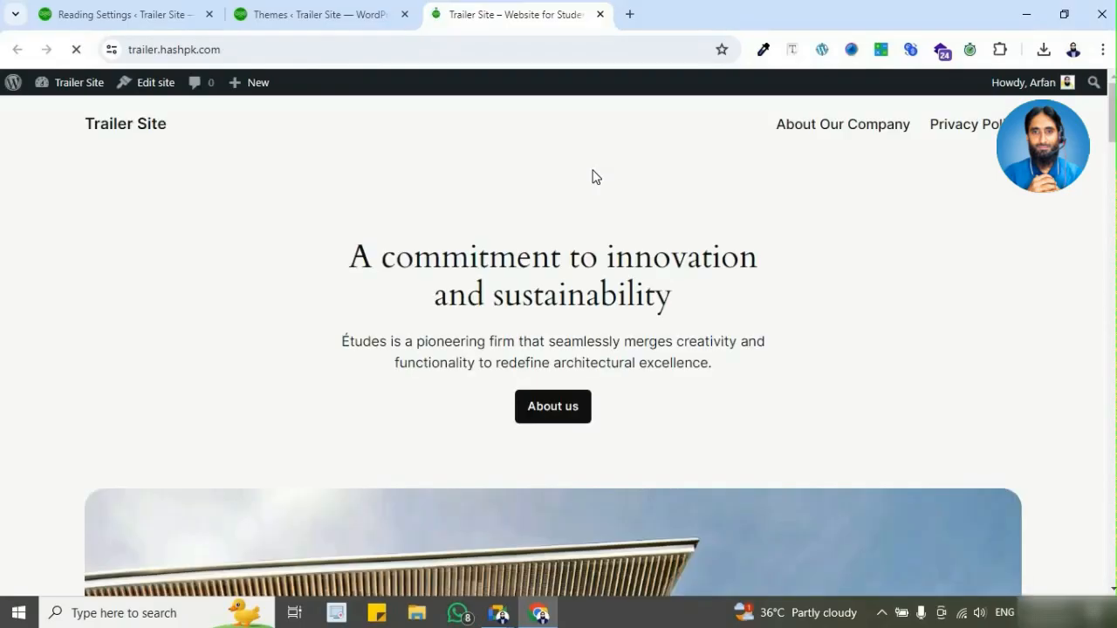
scroll(547, 208, "down", 15)
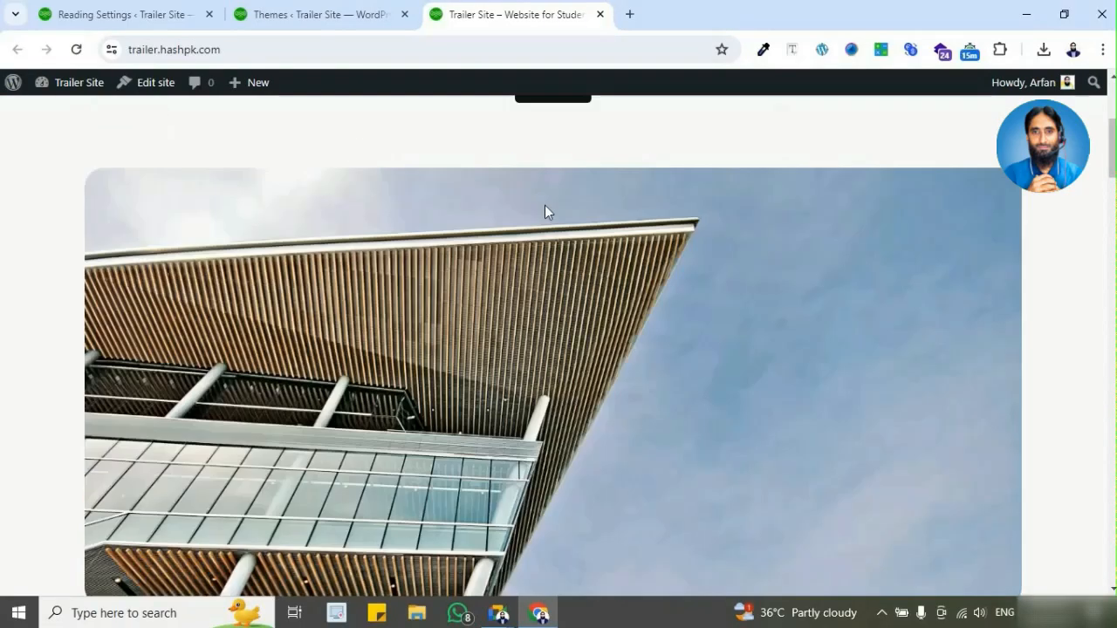
scroll(347, 314, "down", 15)
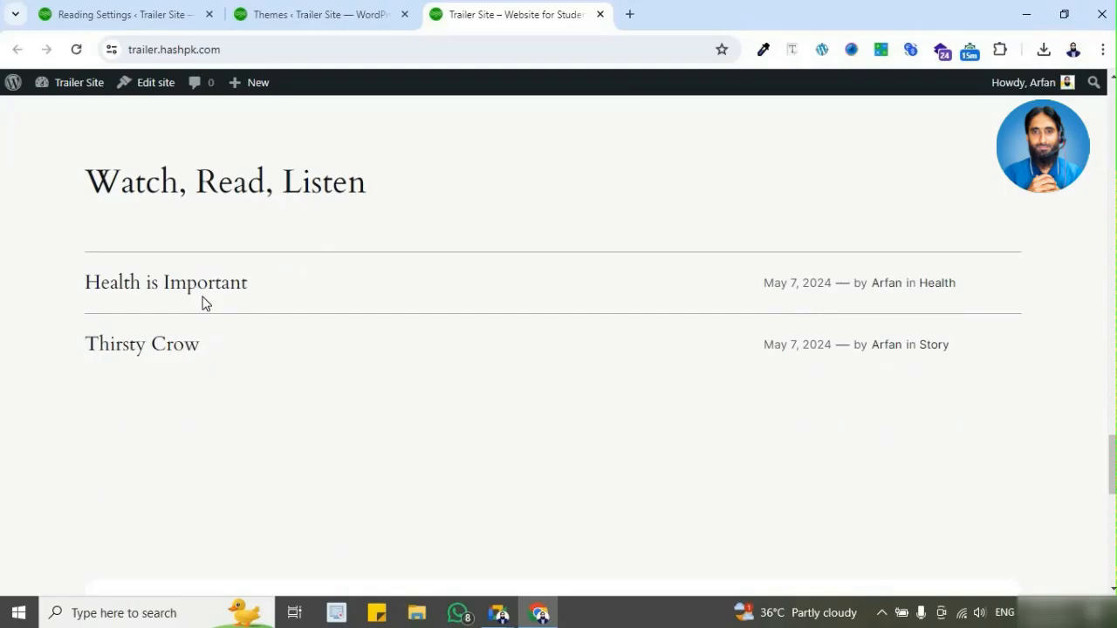
Step: Open the "Health is Important" post on the live site and examine its layout, tags and comments
left_click(200, 298)
scroll(865, 245, "down", 7)
scroll(821, 300, "down", 15)
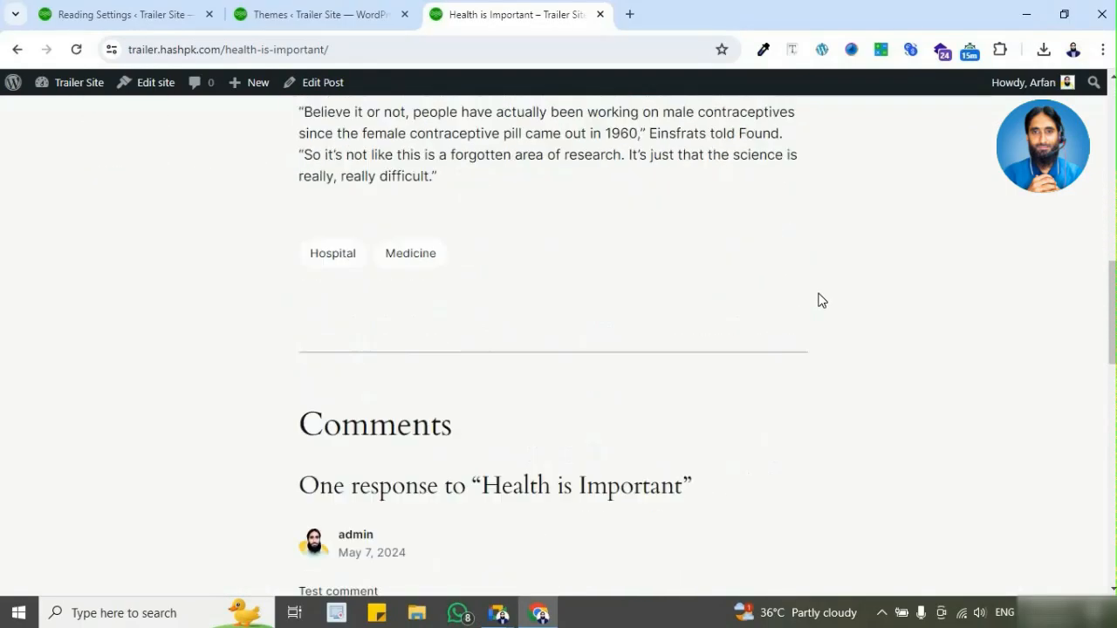
scroll(820, 301, "up", 15)
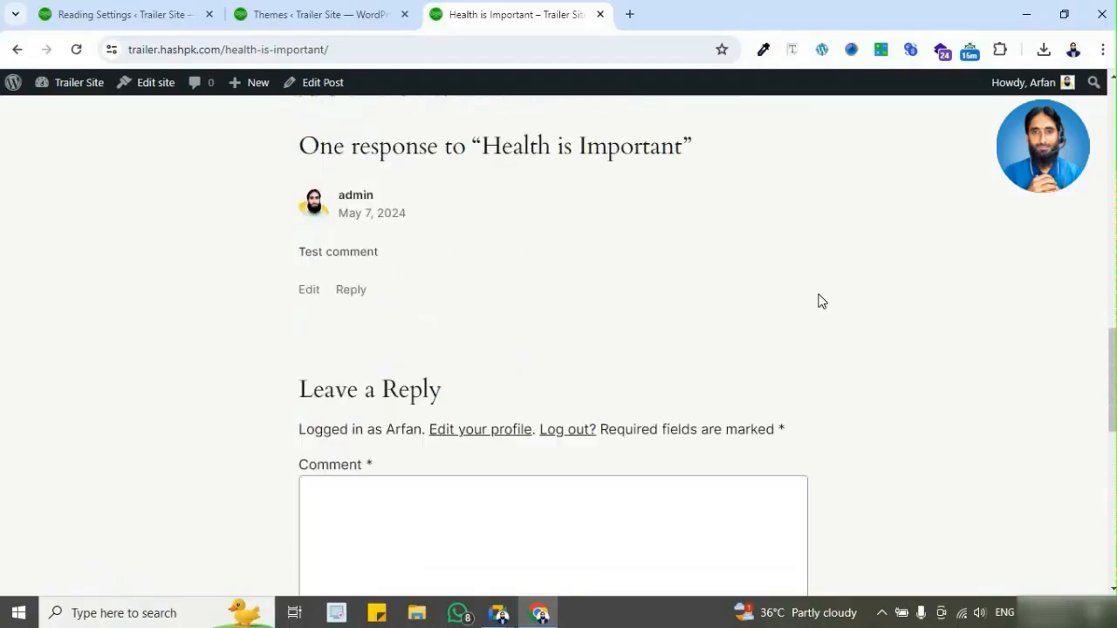
scroll(813, 317, "up", 5)
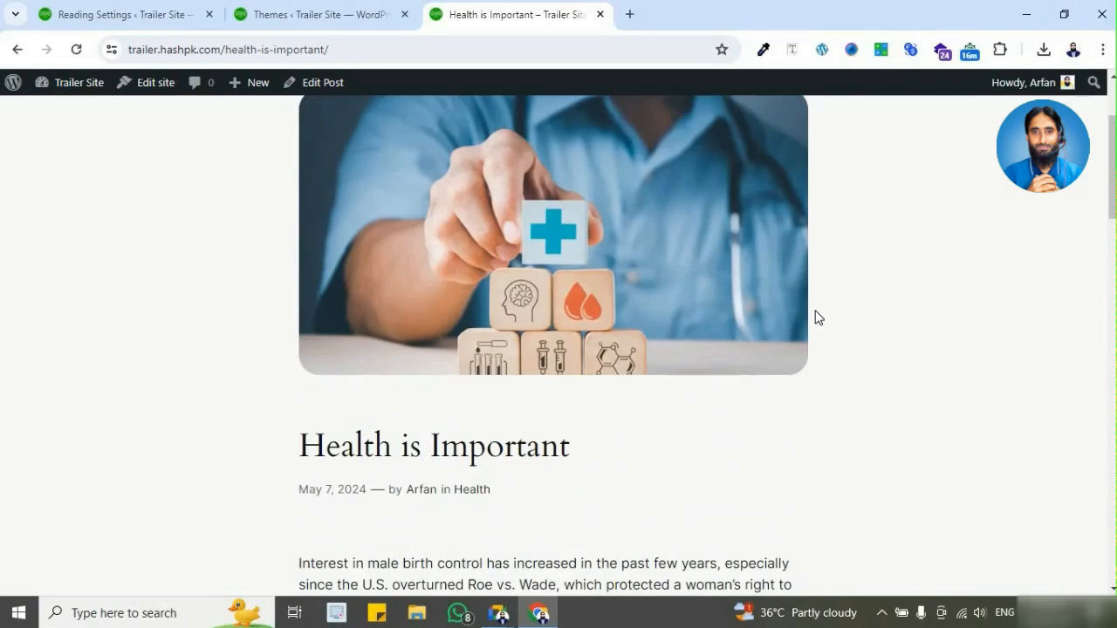
Step: Activate the Twenty Twenty-Three theme and reload the live "Health is Important" post
left_click(306, 14)
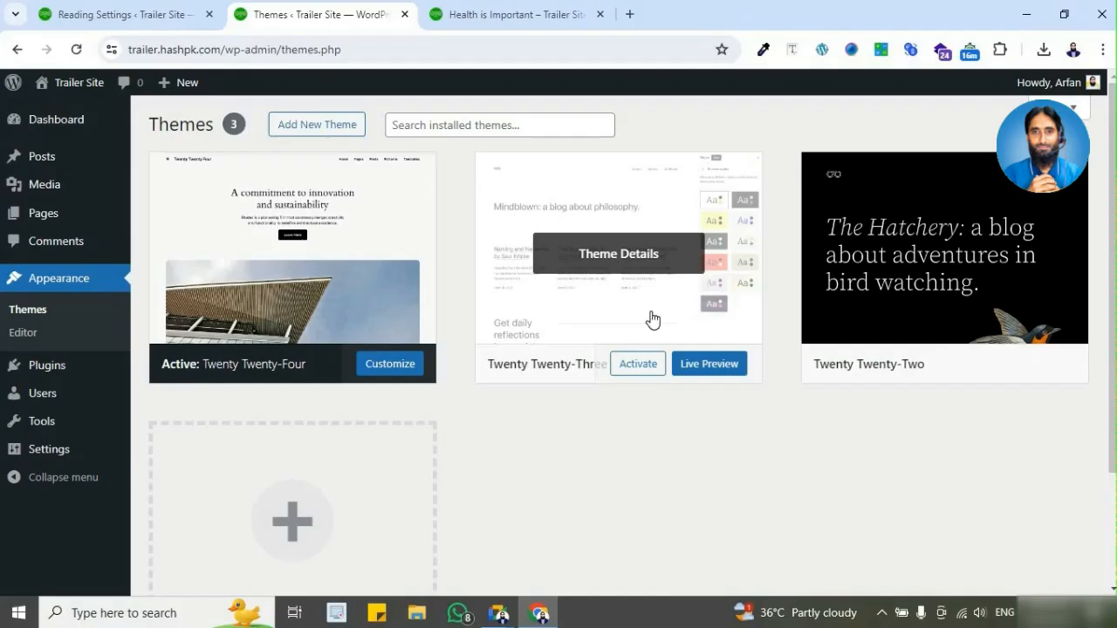
left_click(638, 364)
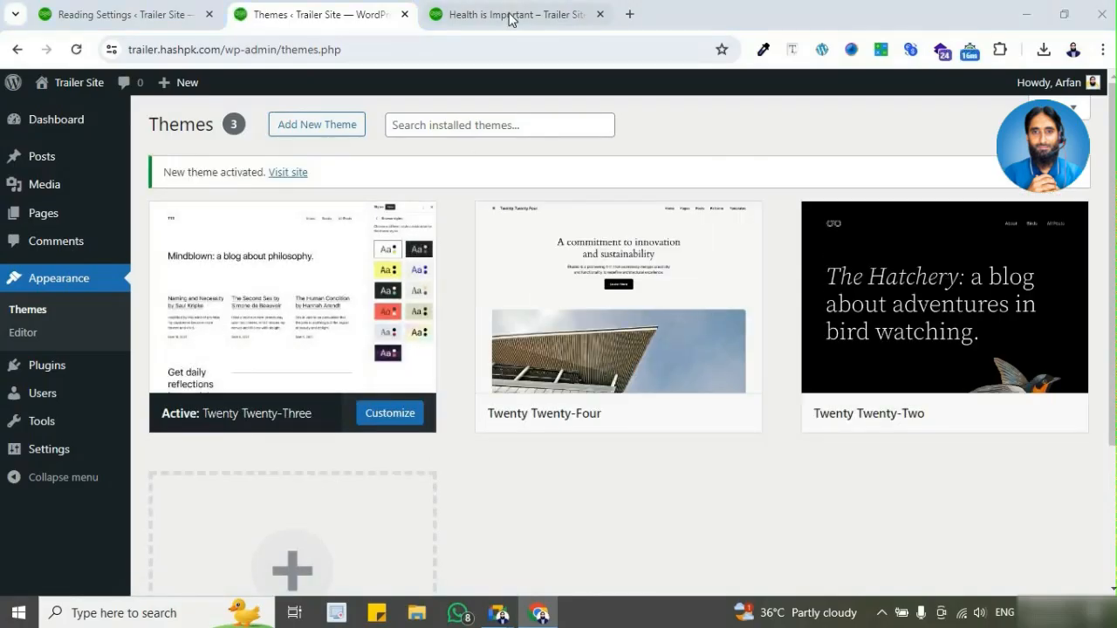
left_click(512, 16)
left_click(233, 52)
left_click(403, 216)
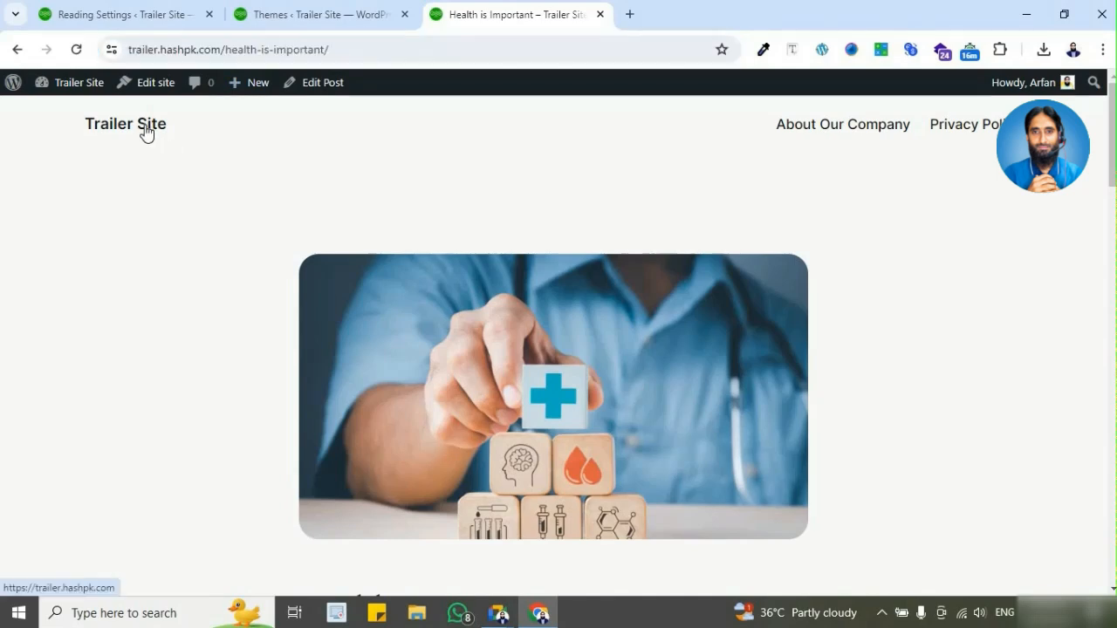
scroll(217, 194, "down", 5)
scroll(215, 189, "up", 5)
left_click(77, 48)
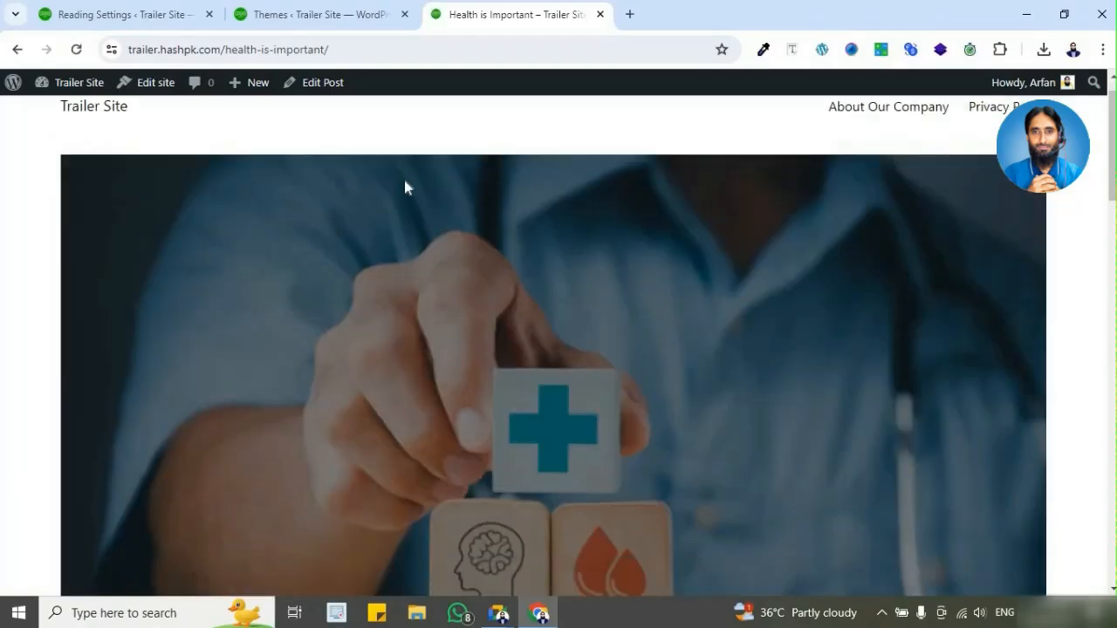
Step: Examine the header image, text and comments layout of the reloaded "Health is Important" post
scroll(760, 252, "down", 4)
scroll(763, 256, "down", 10)
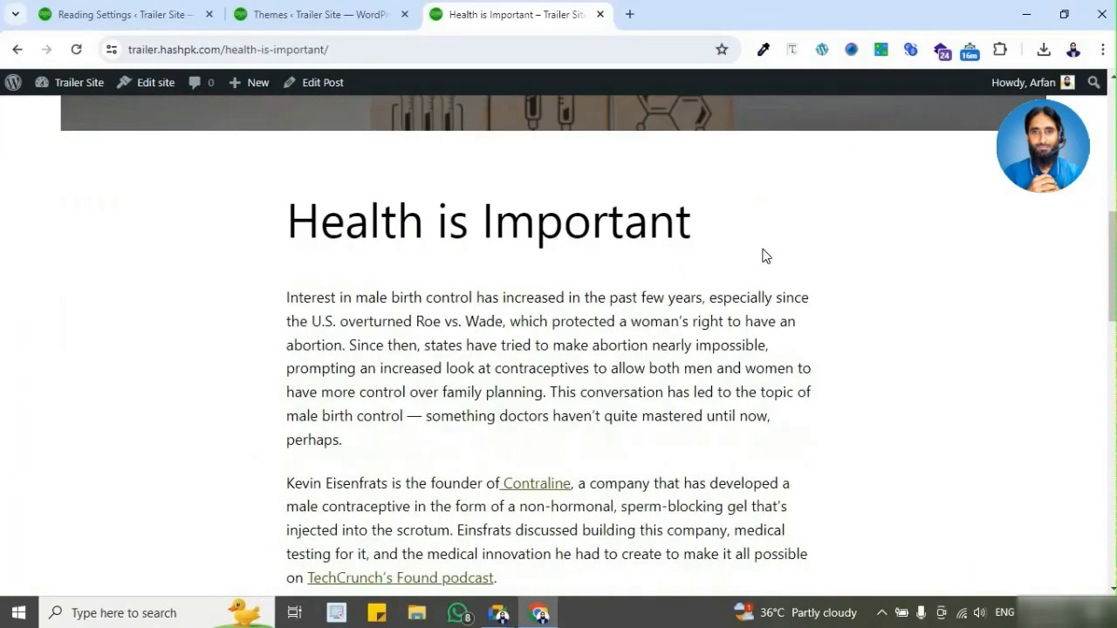
scroll(763, 256, "down", 6)
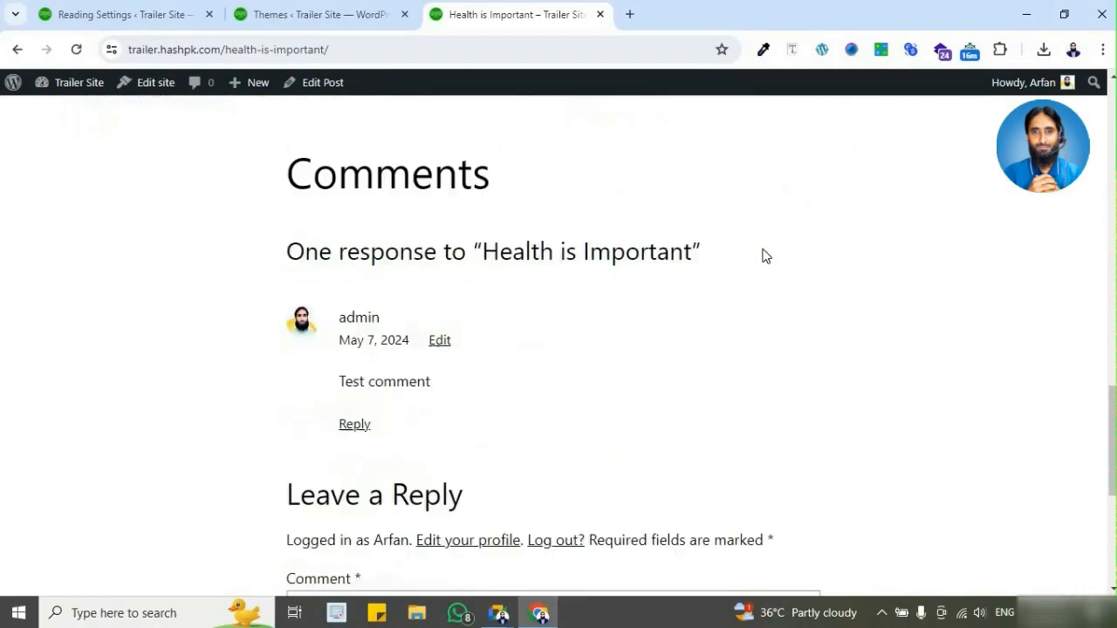
scroll(887, 278, "up", 20)
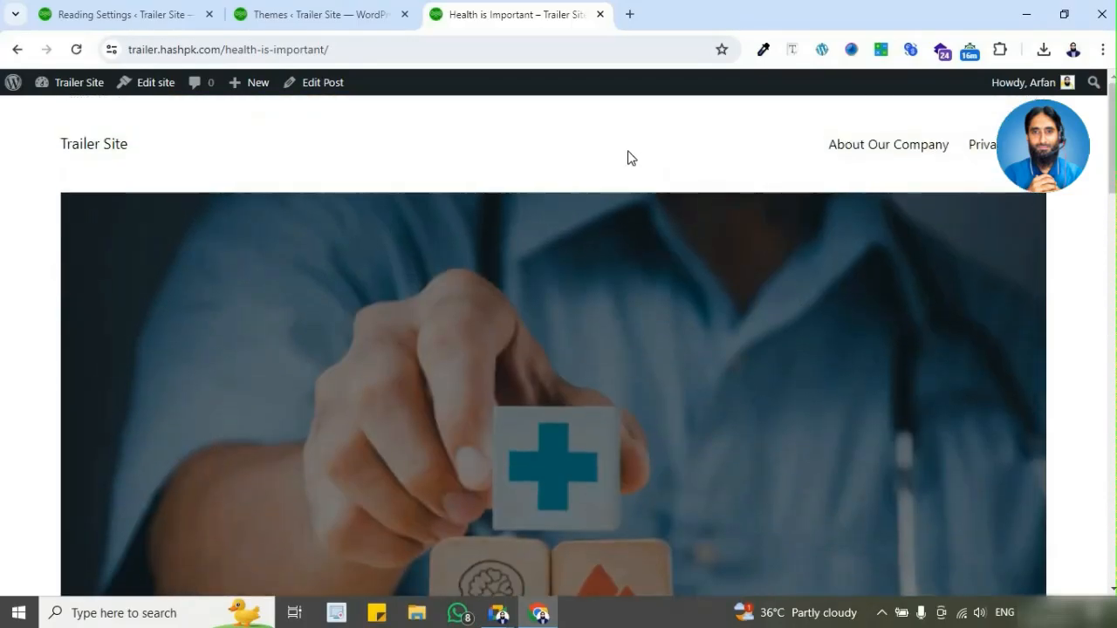
Step: Return to the live Trailer Site home page and examine its blog layout under Twenty Twenty-Three
left_click(103, 150)
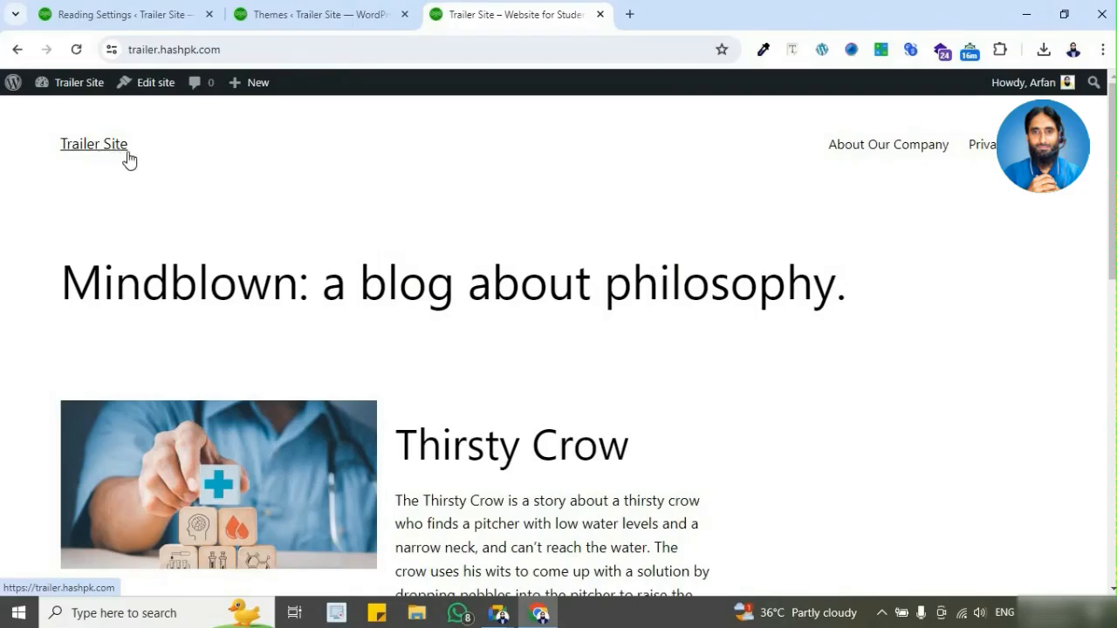
scroll(549, 200, "down", 3)
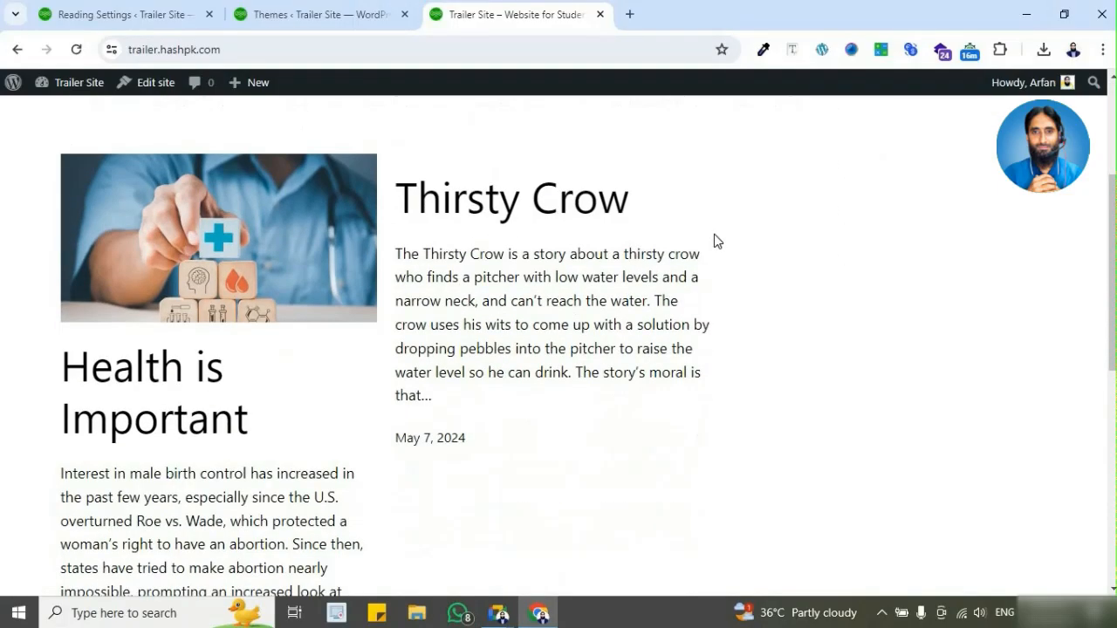
scroll(590, 217, "down", 1)
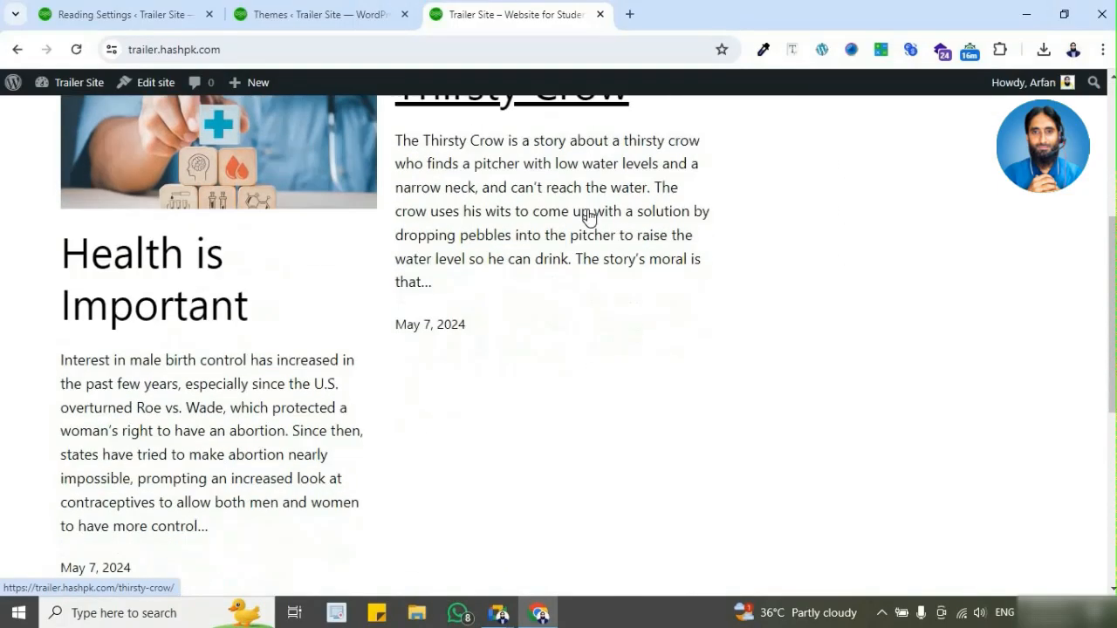
scroll(590, 217, "down", 5)
scroll(527, 269, "up", 4)
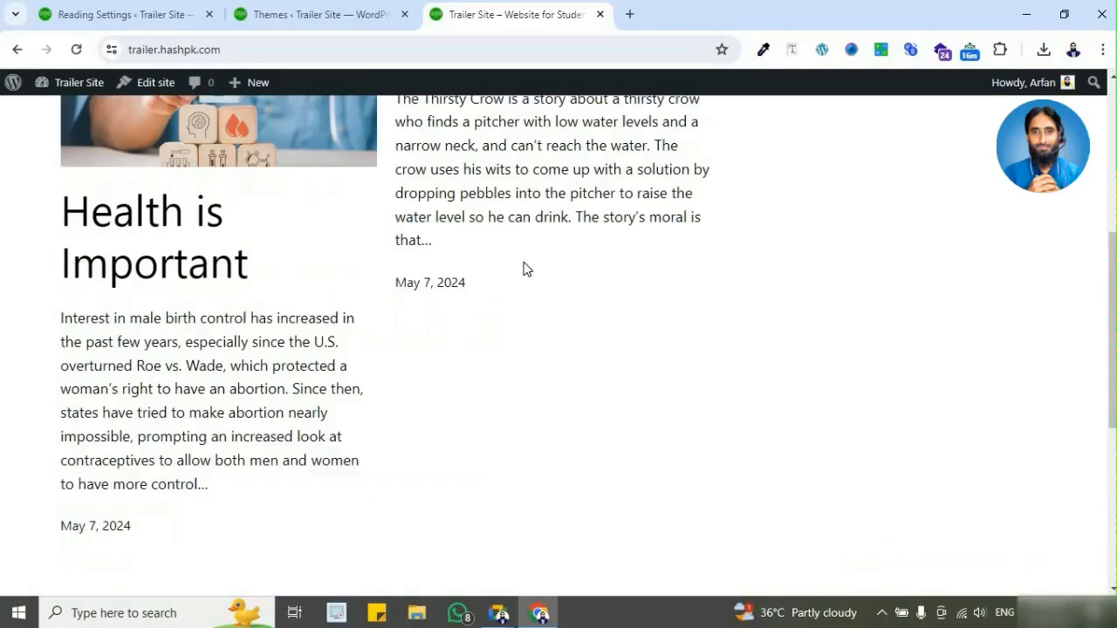
scroll(526, 269, "up", 5)
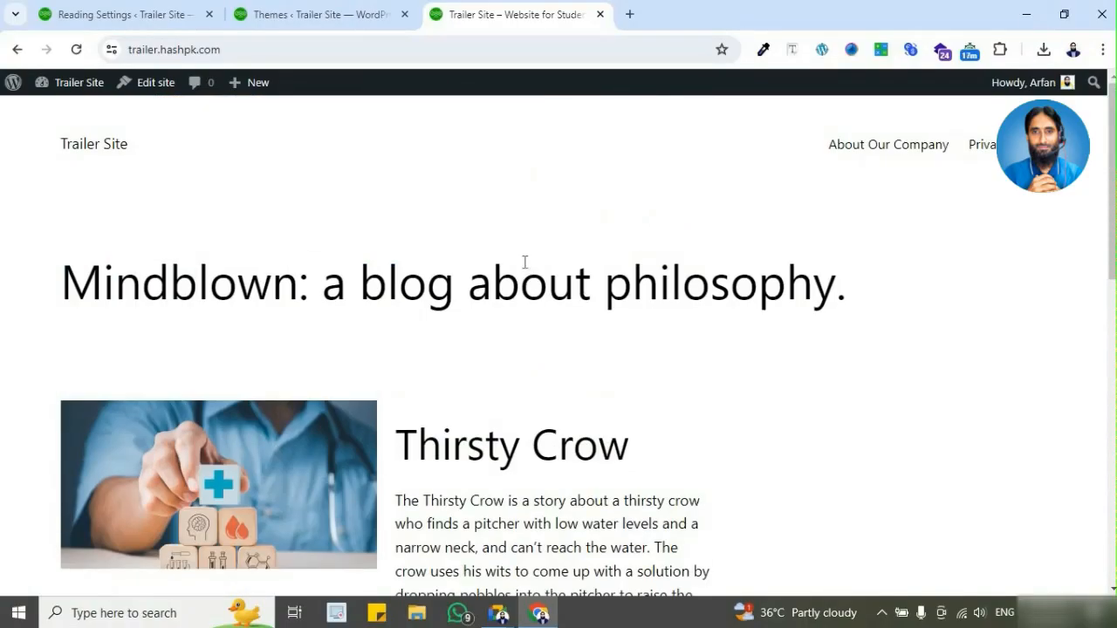
Step: Activate the Twenty Twenty-Two theme and reload the live Trailer Site home page
left_click(332, 16)
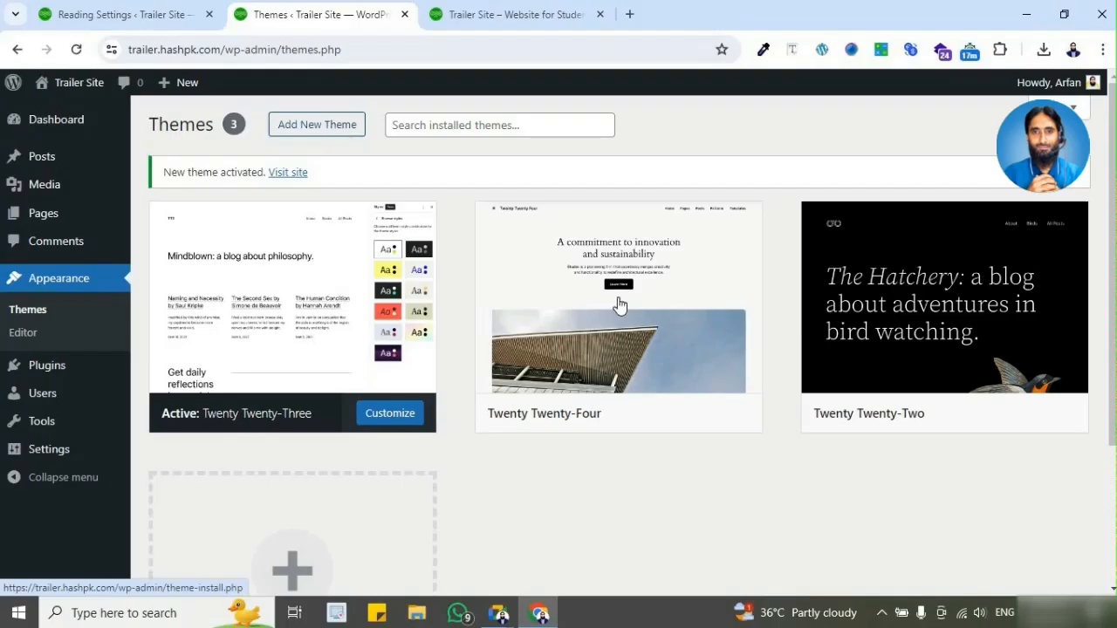
left_click(963, 415)
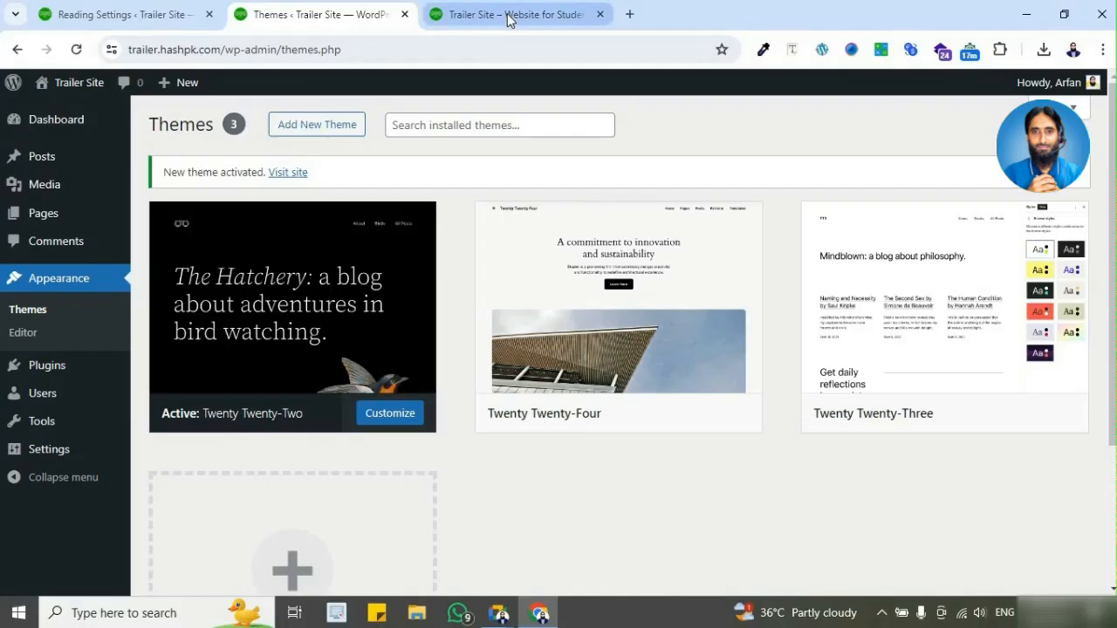
mouse_move(509, 20)
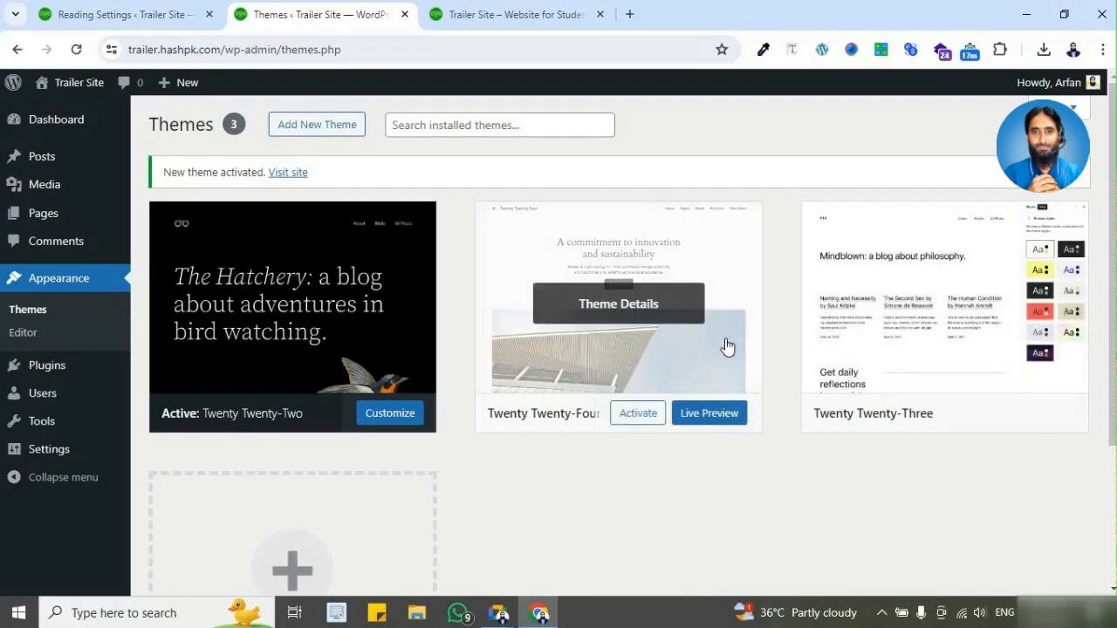
left_click(489, 24)
left_click(77, 50)
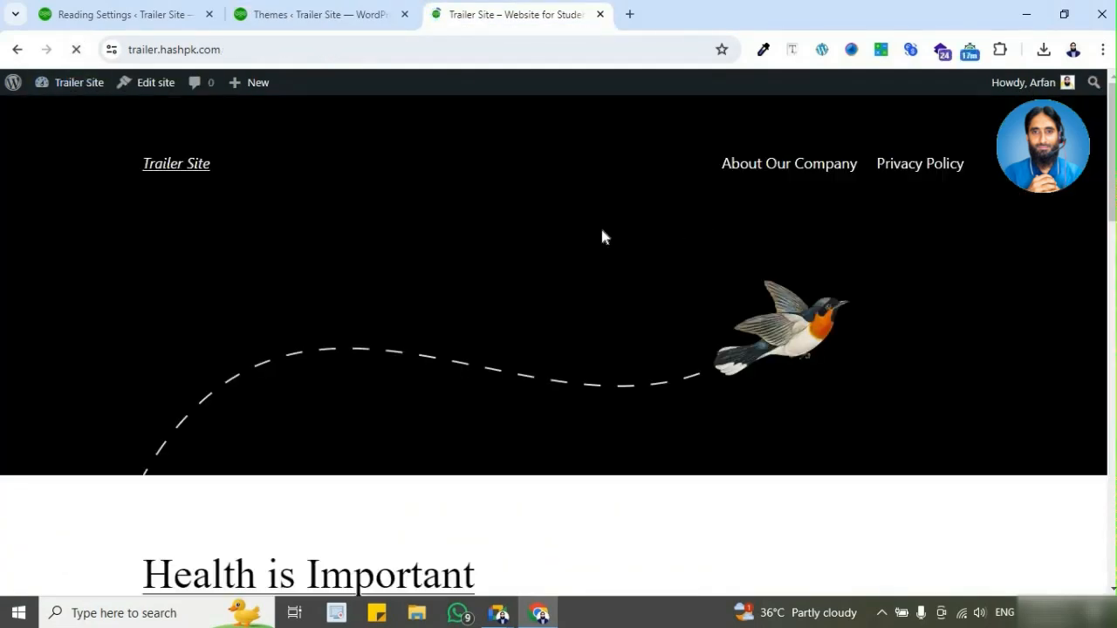
Step: Examine the live home page's header, post list and footer under the Twenty Twenty-Two theme
left_click(329, 15)
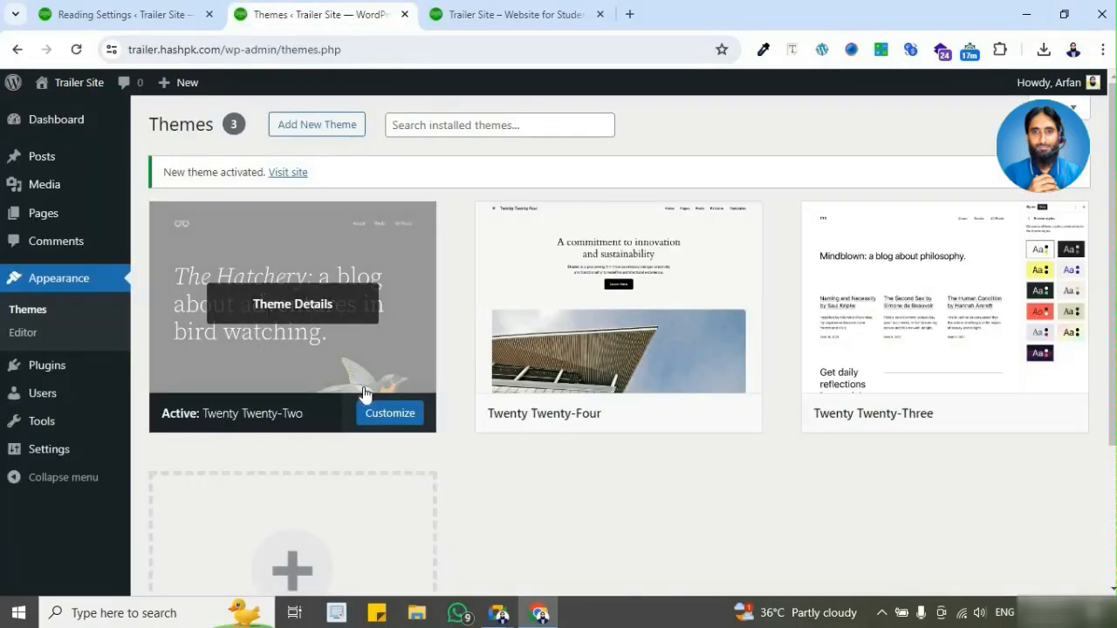
left_click(495, 15)
scroll(606, 307, "down", 10)
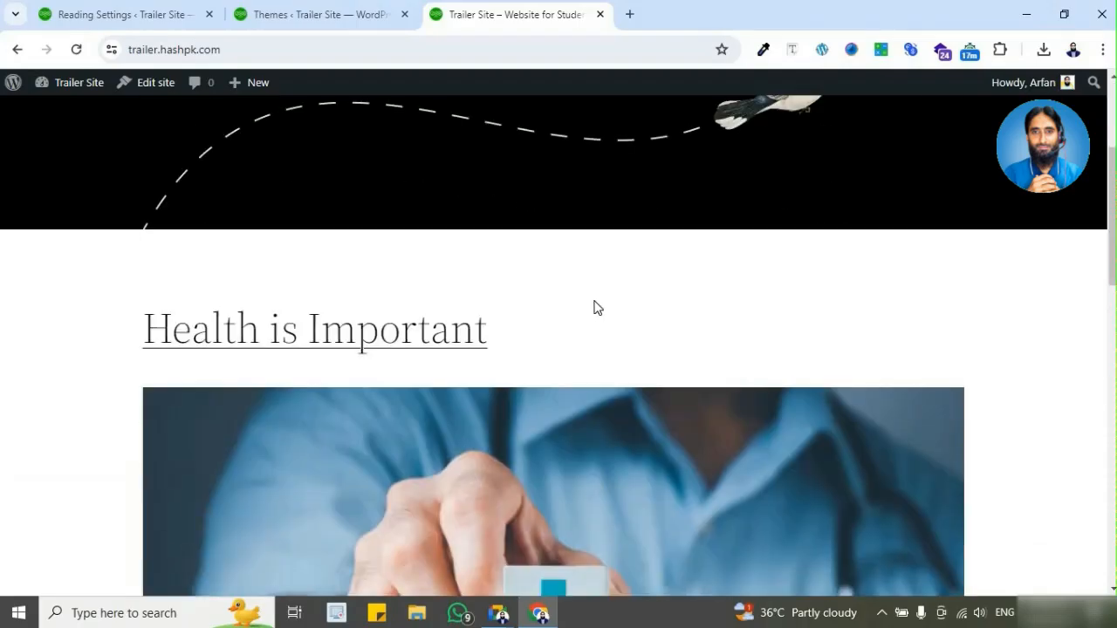
scroll(587, 302, "down", 5)
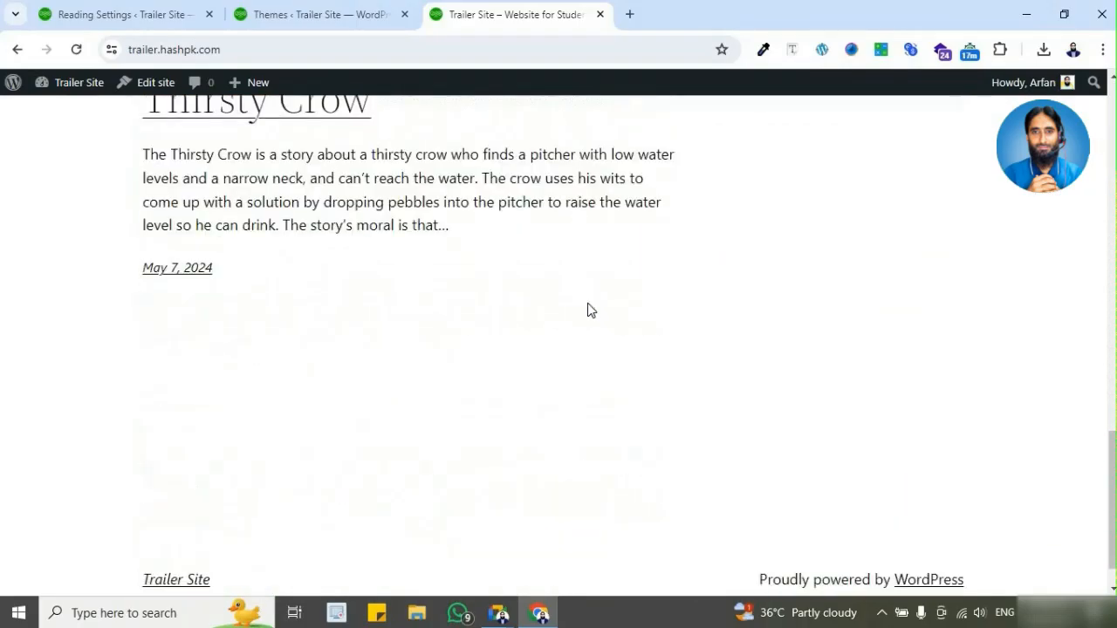
scroll(589, 309, "up", 10)
scroll(590, 315, "up", 3)
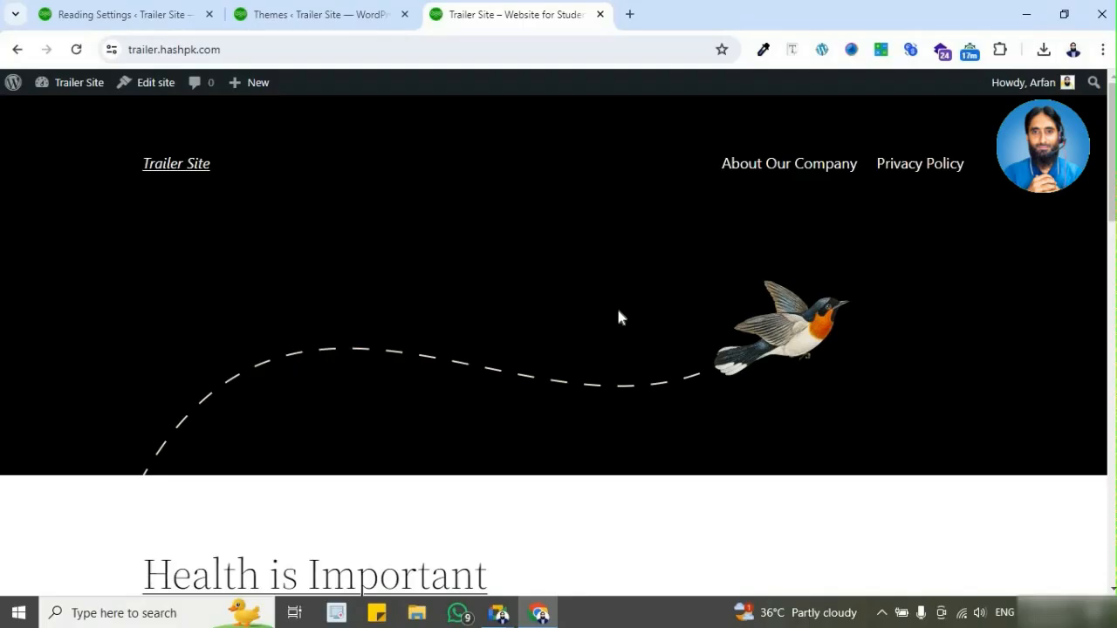
scroll(618, 315, "down", 7)
scroll(618, 314, "down", 5)
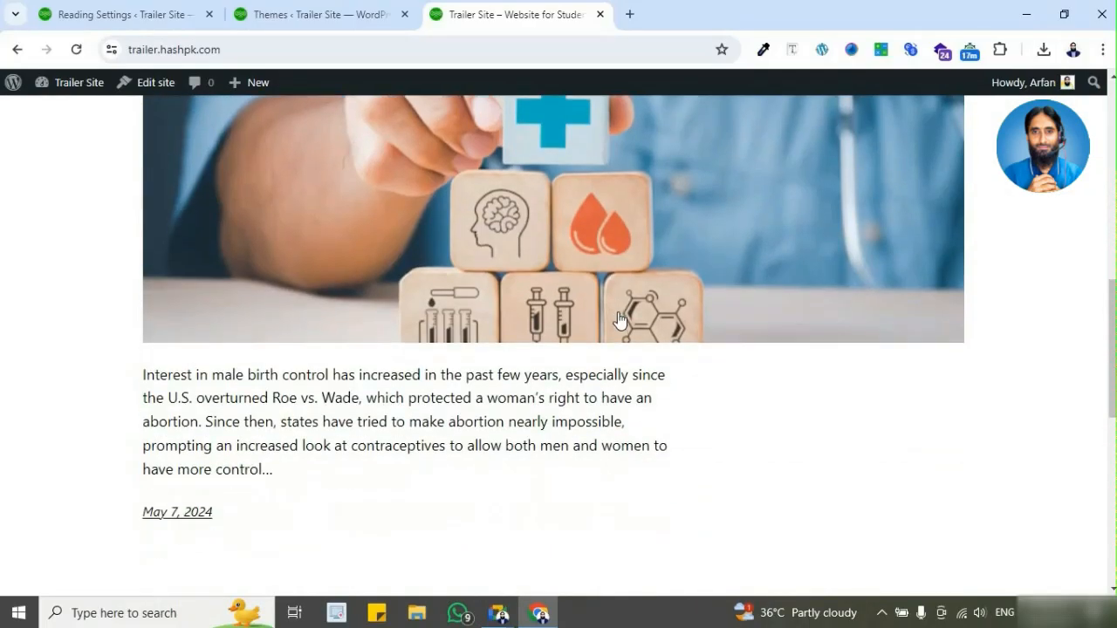
Step: Return to the site's installed themes and open the catalogue of popular themes for adding a new one
left_click(321, 27)
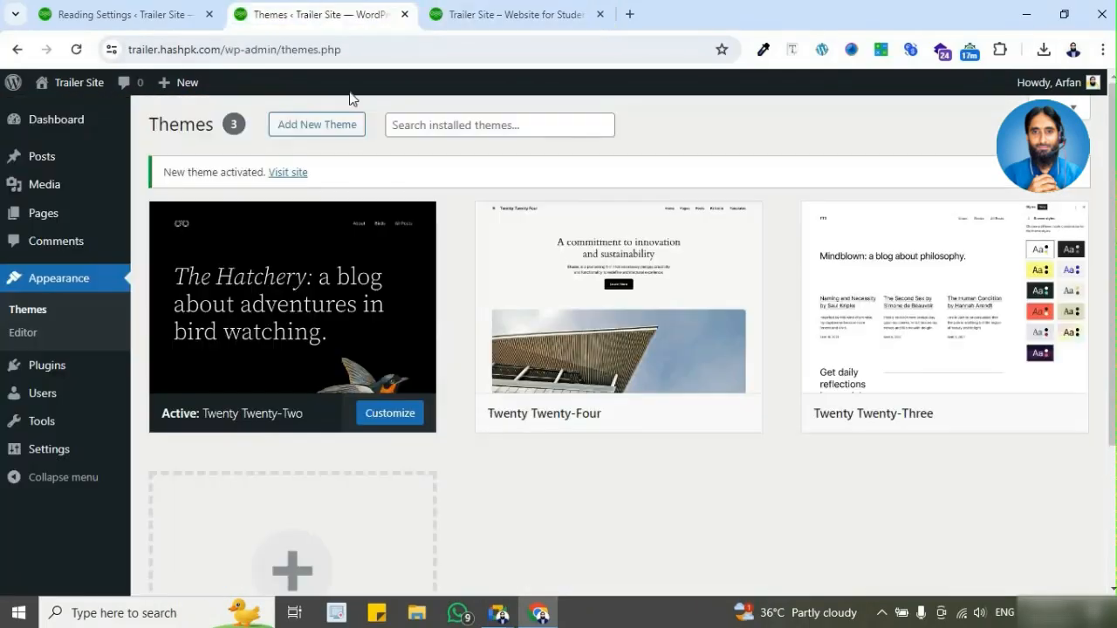
left_click(331, 138)
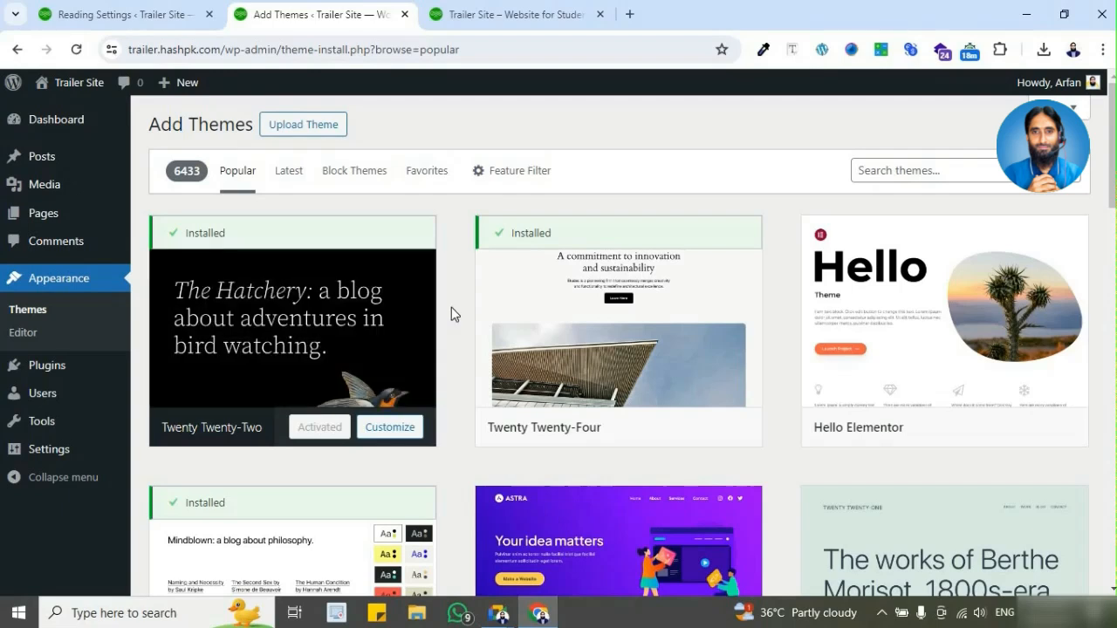
left_click(91, 312)
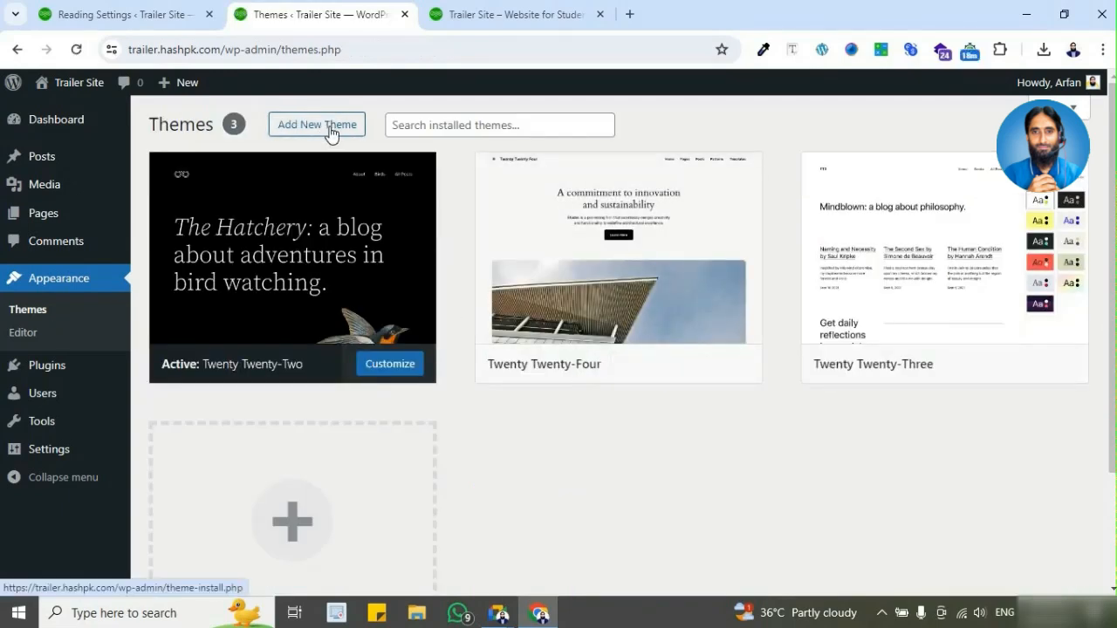
left_click(330, 135)
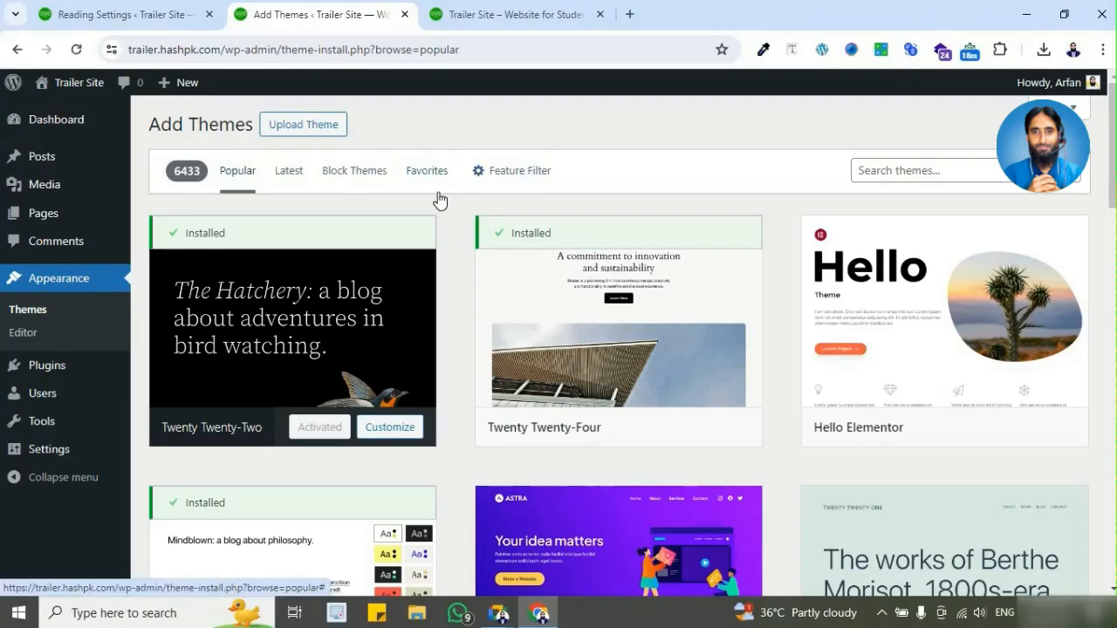
Step: Compare the installed themes with the Hello Elementor and Astra themes in the popular catalogue, including their install and preview options
scroll(462, 214, "down", 1)
scroll(461, 214, "up", 1)
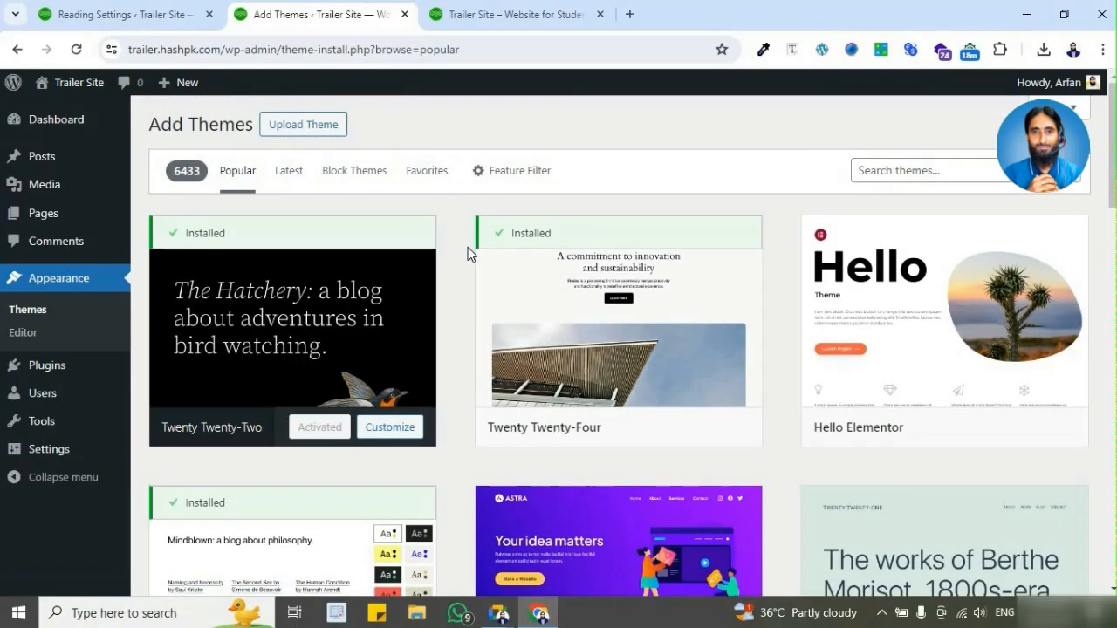
scroll(465, 249, "down", 2)
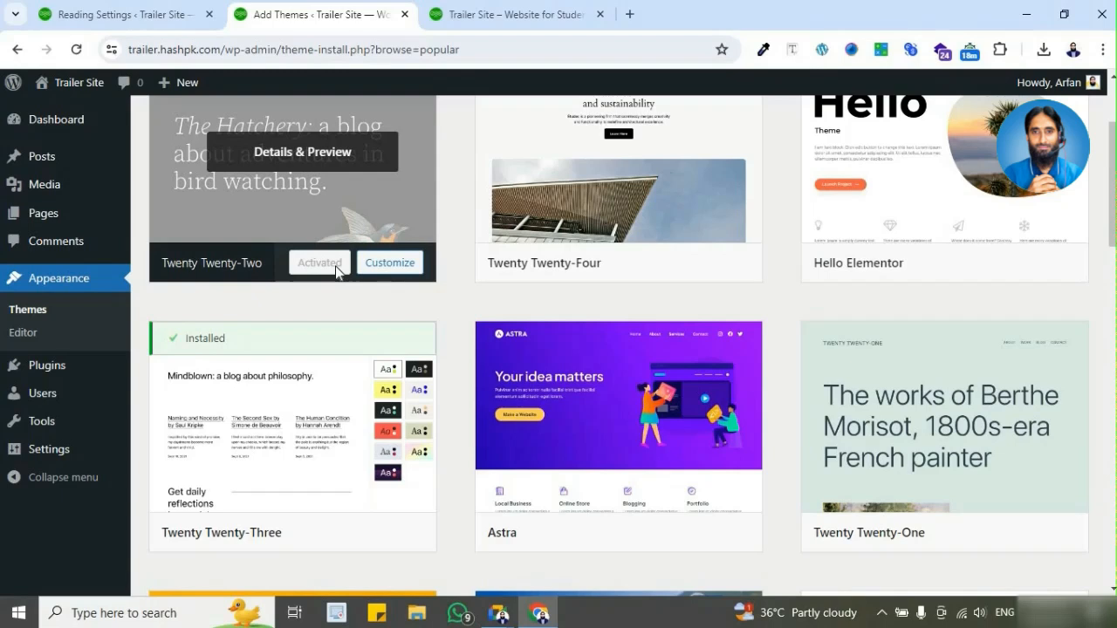
scroll(336, 270, "up", 1)
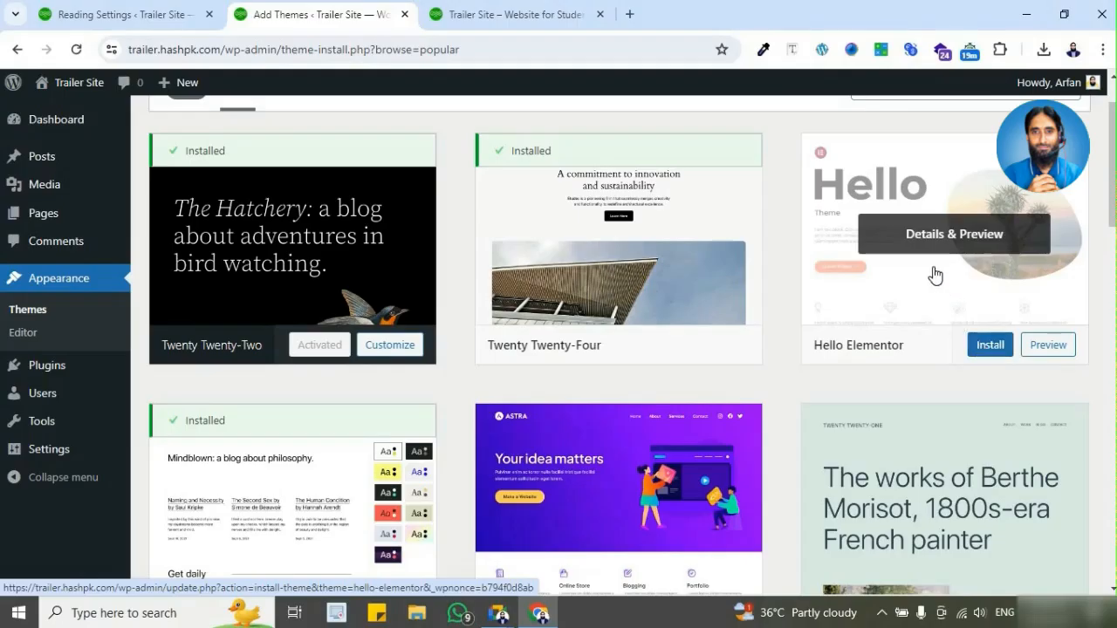
scroll(935, 275, "down", 2)
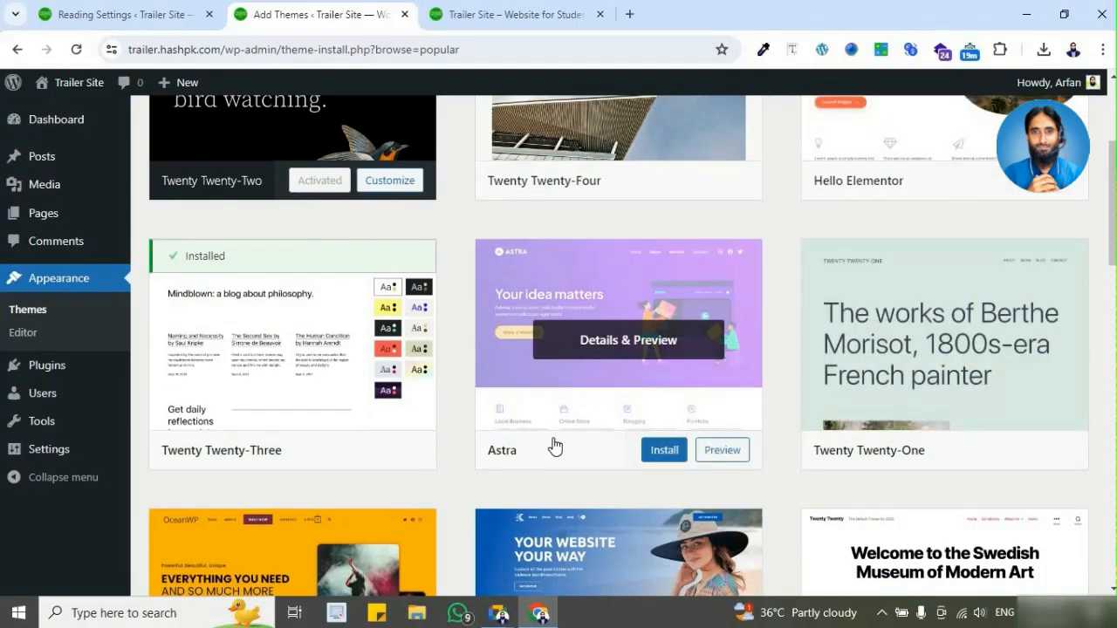
scroll(922, 282, "up", 2)
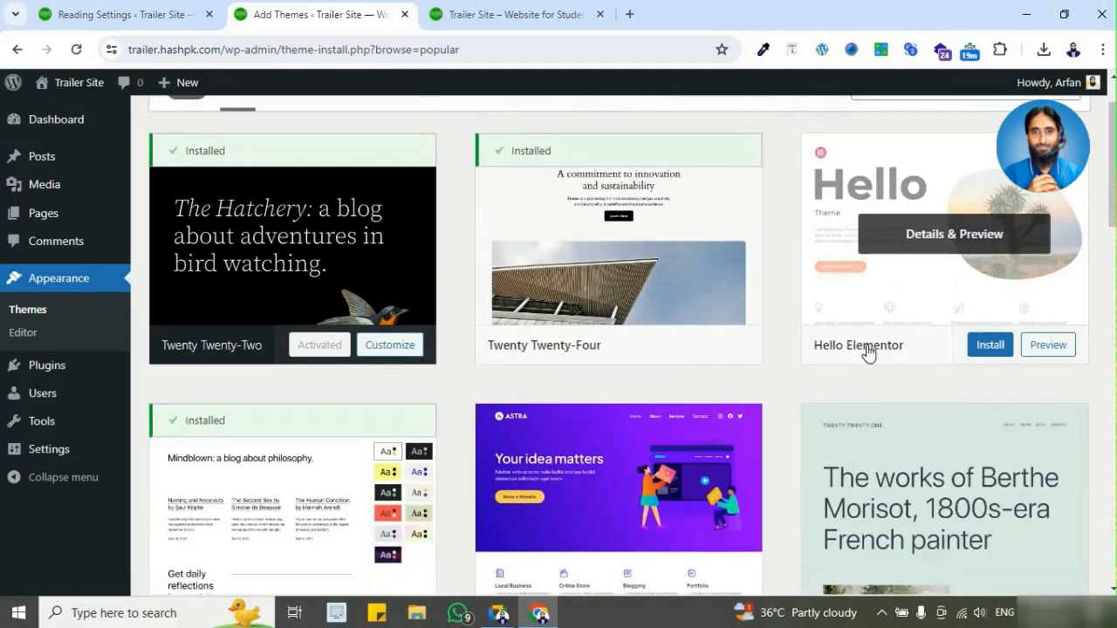
scroll(877, 358, "down", 3)
scroll(916, 369, "up", 3)
scroll(698, 332, "down", 3)
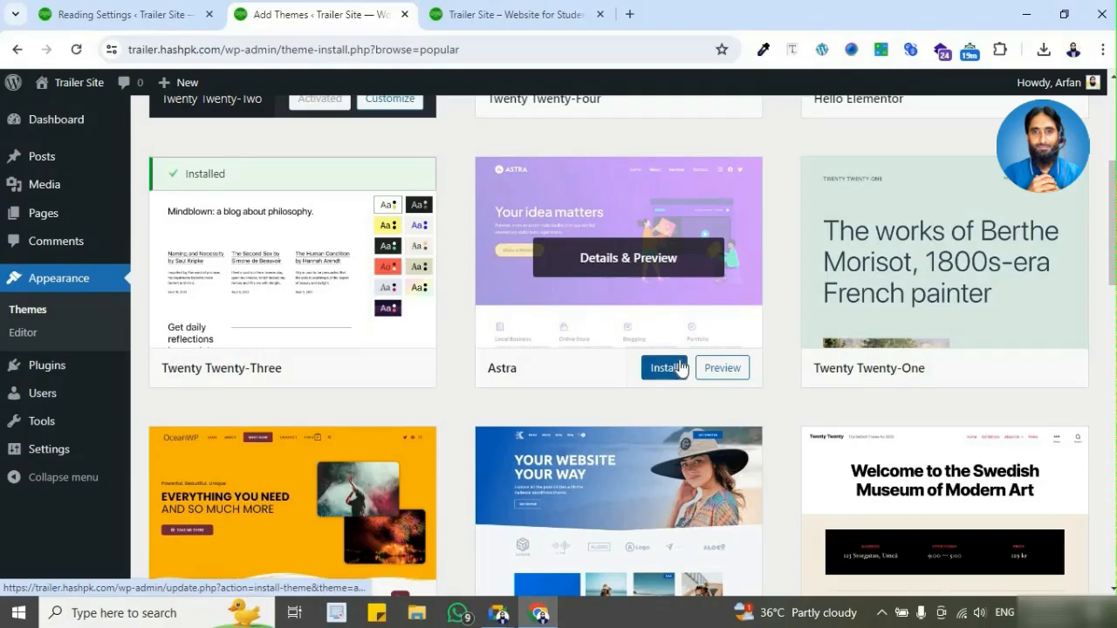
scroll(680, 367, "up", 3)
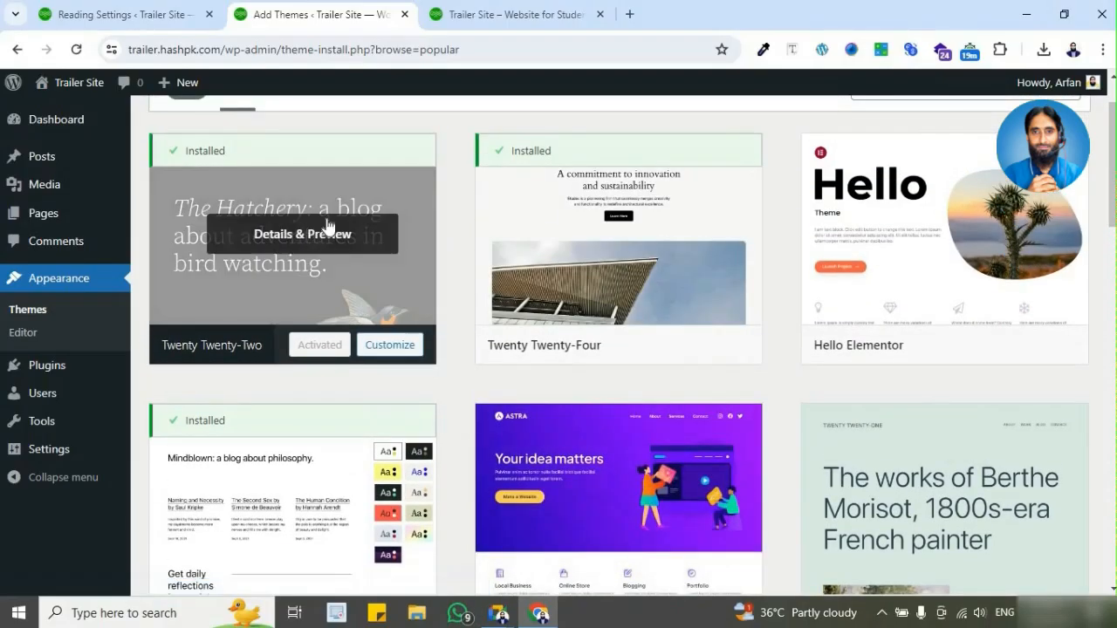
scroll(307, 188, "down", 1)
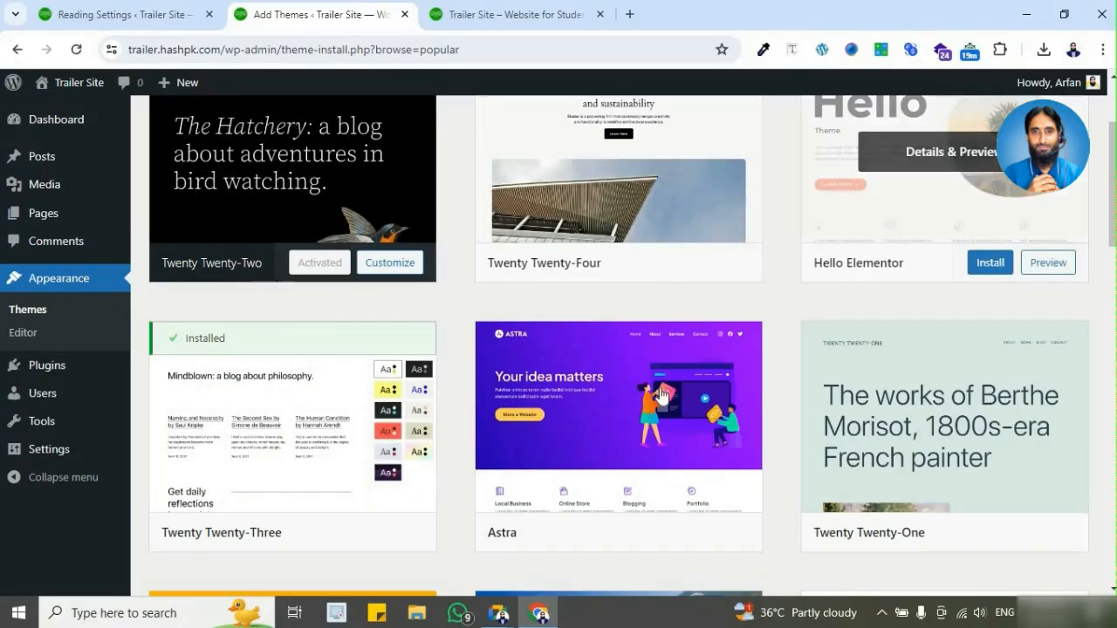
scroll(640, 385, "down", 2)
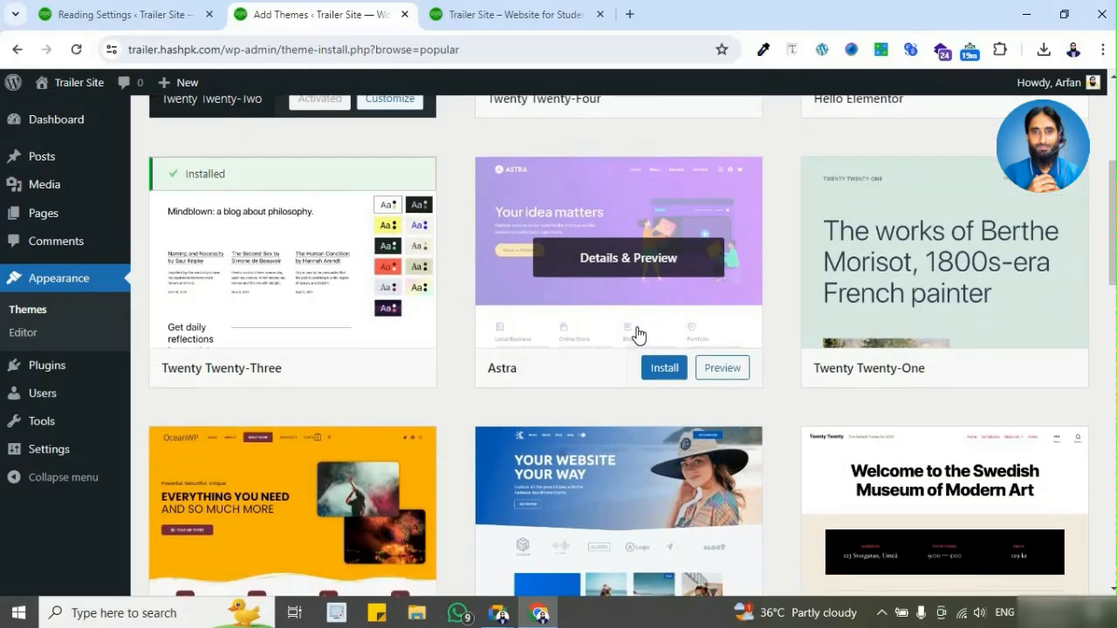
scroll(636, 335, "up", 2)
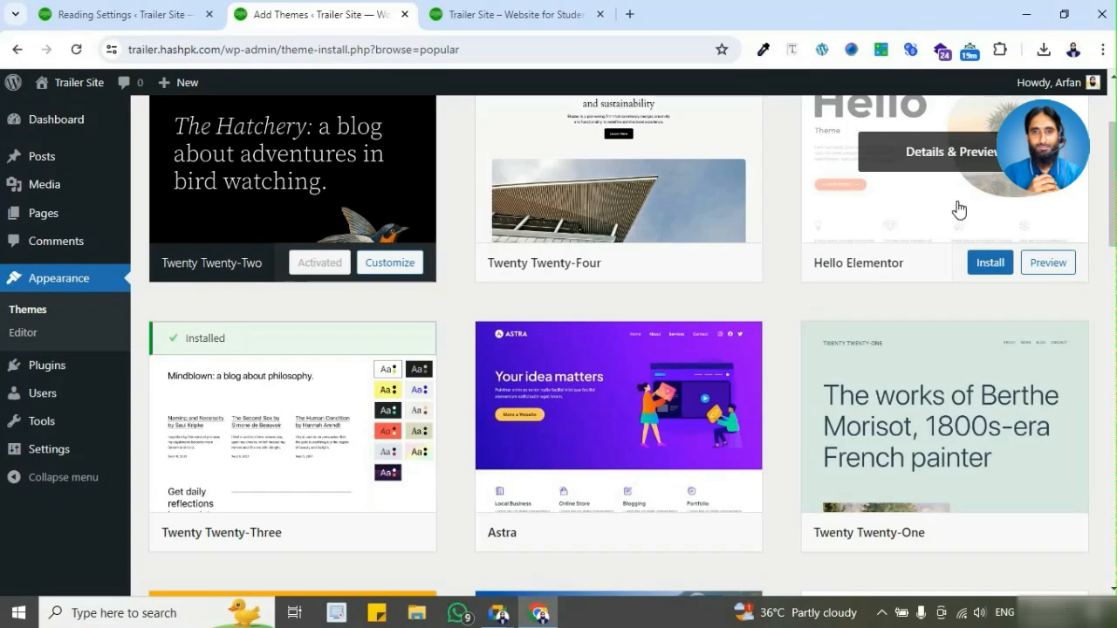
scroll(669, 398, "down", 1)
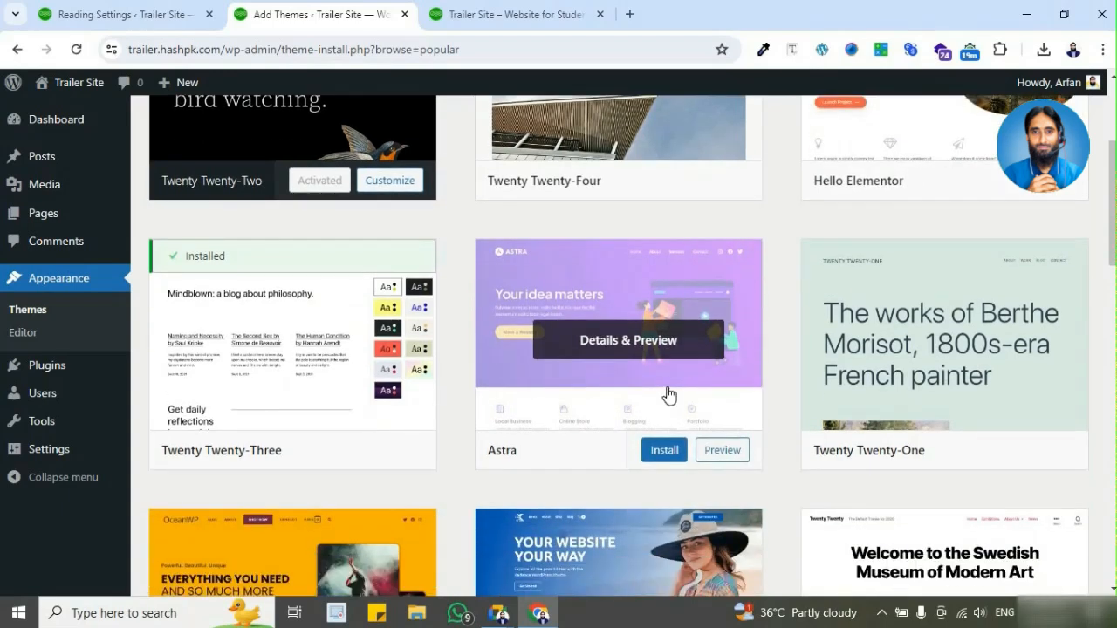
scroll(917, 293, "up", 2)
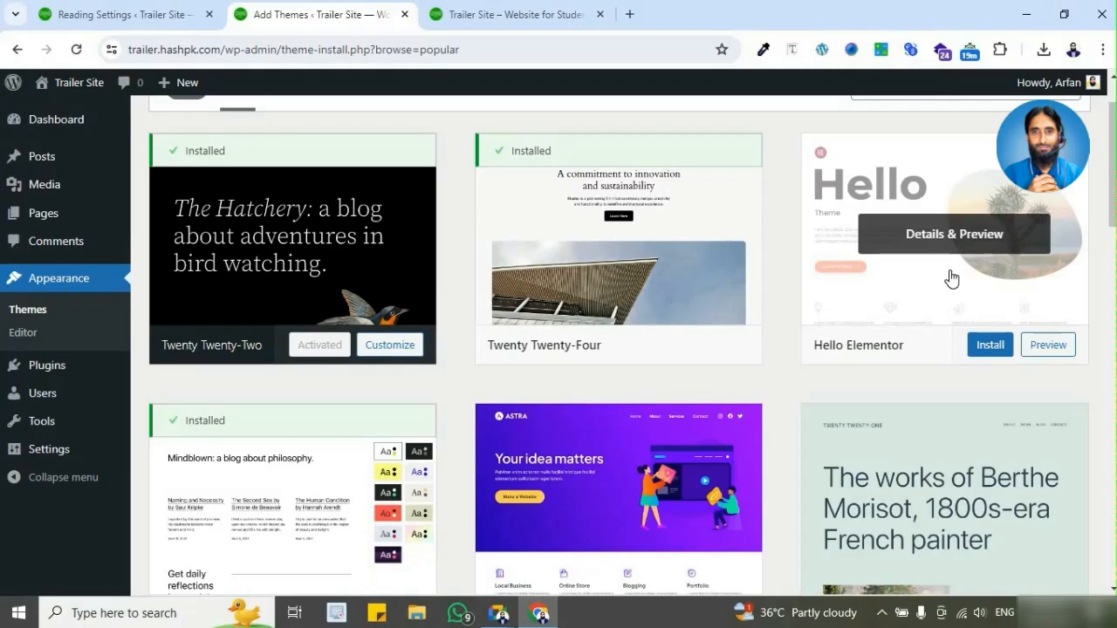
scroll(773, 354, "down", 2)
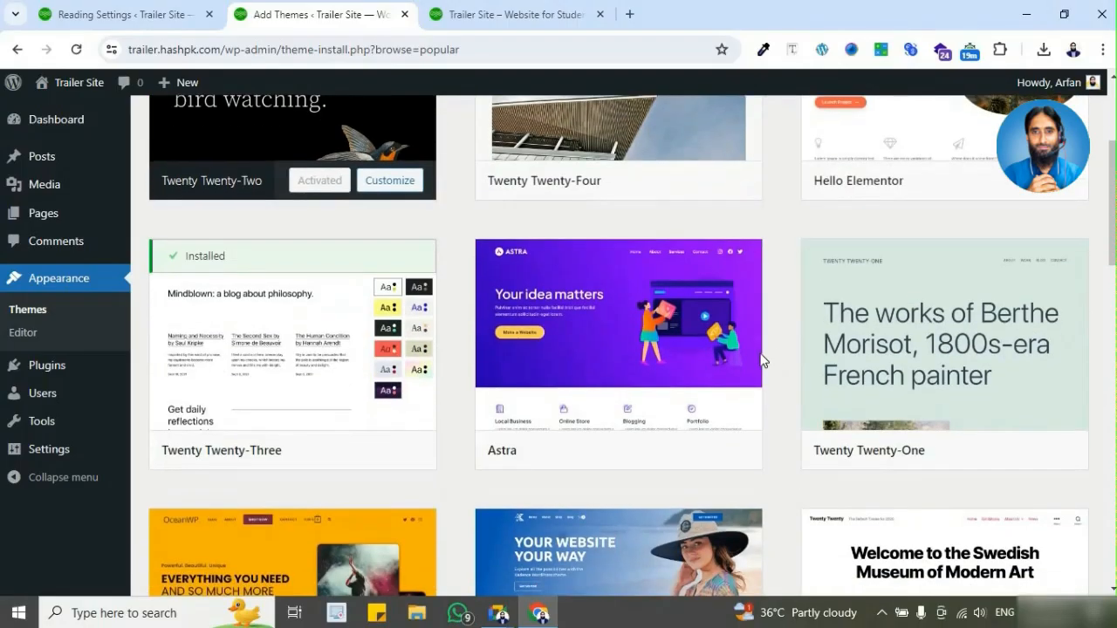
Step: Browse further popular themes, from Astra and Twenty Twenty-One through OceanWP, Kadence and Twenty Twenty to Twenty Seventeen, Neve and GeneratePress
mouse_move(723, 369)
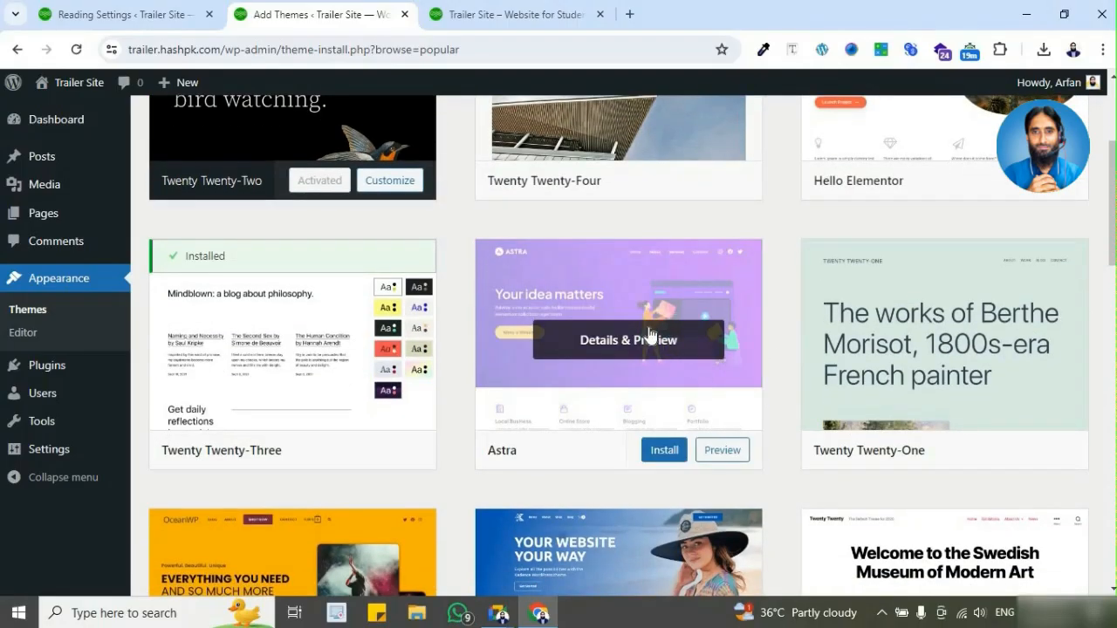
scroll(618, 335, "down", 1)
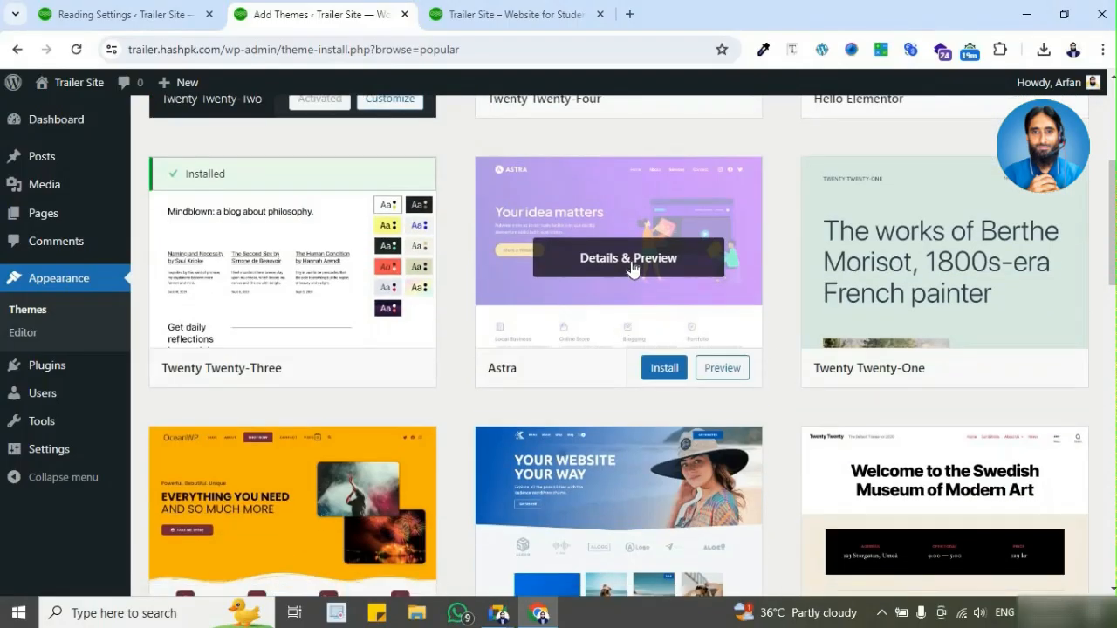
scroll(633, 269, "down", 1)
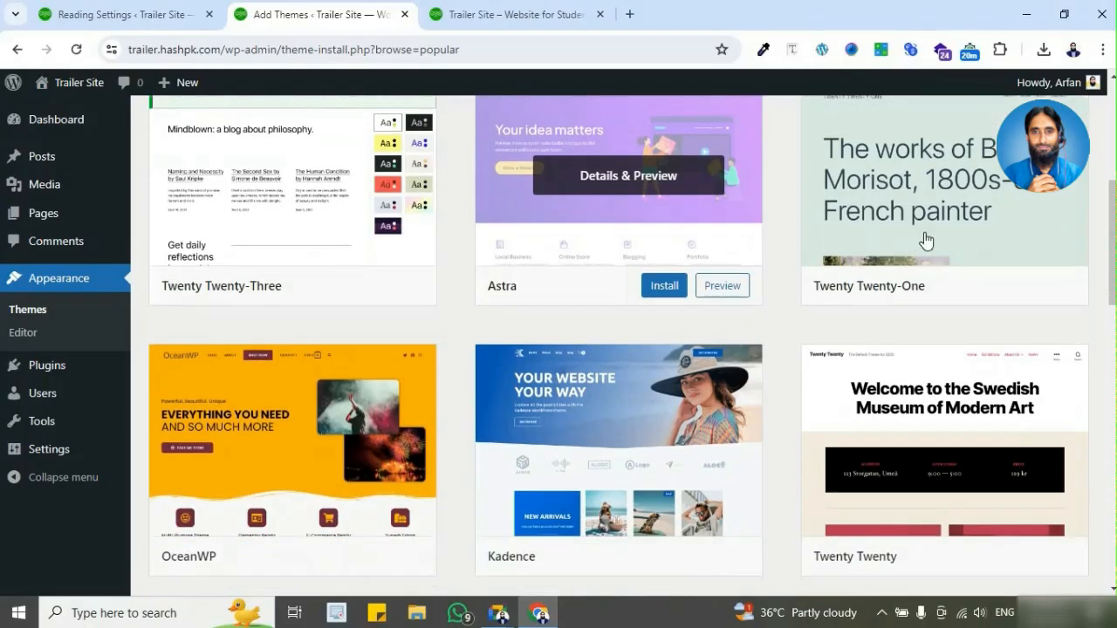
mouse_move(939, 200)
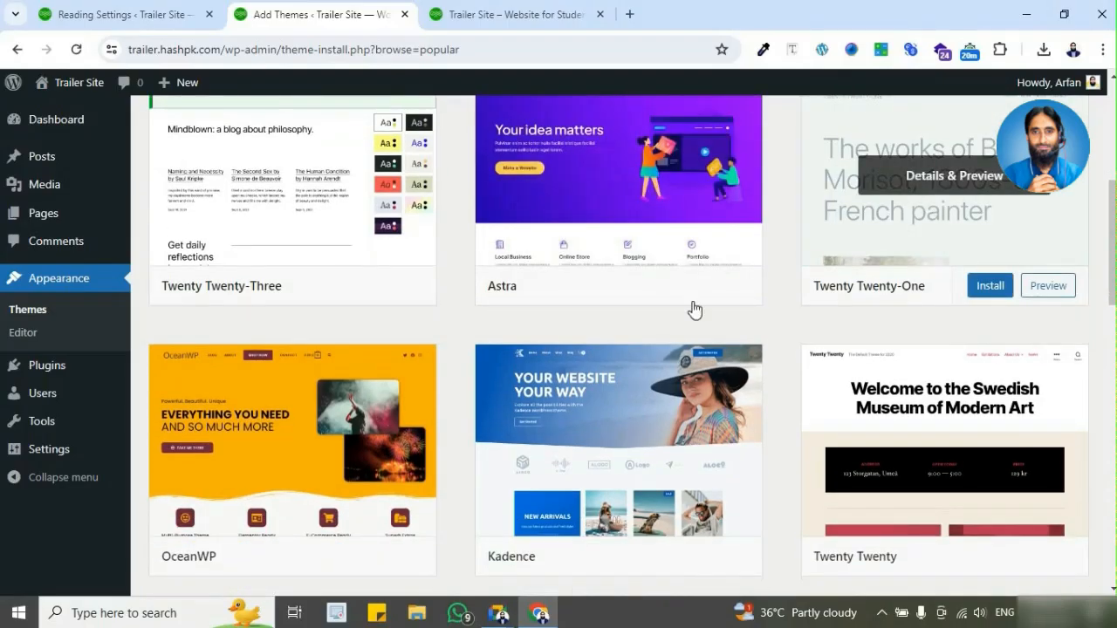
scroll(376, 339, "down", 2)
mouse_move(270, 332)
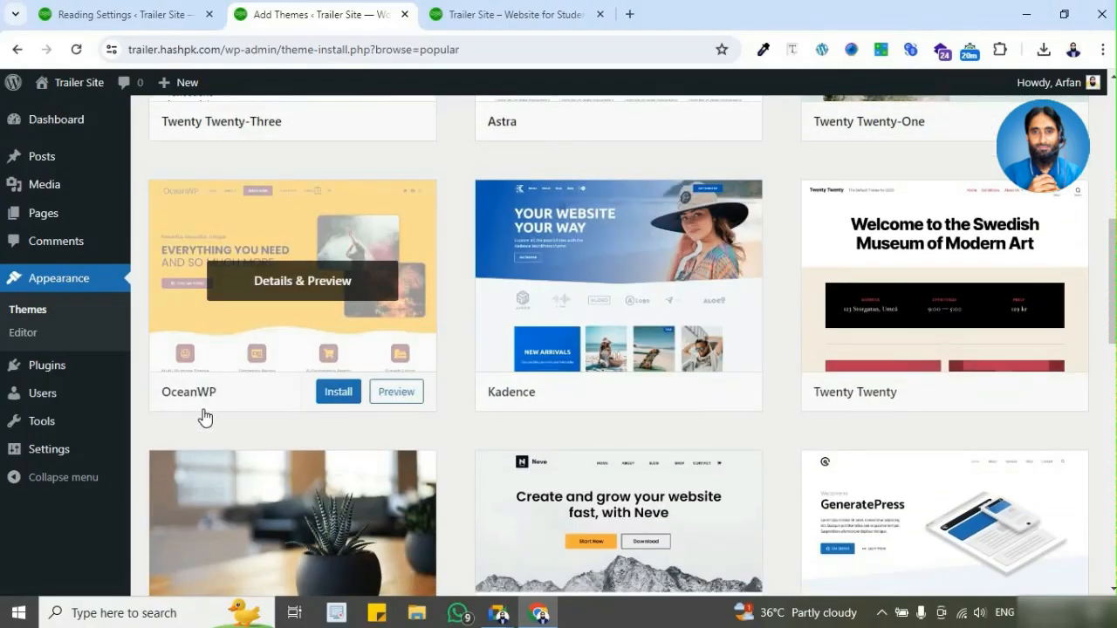
mouse_move(609, 393)
scroll(610, 393, "down", 2)
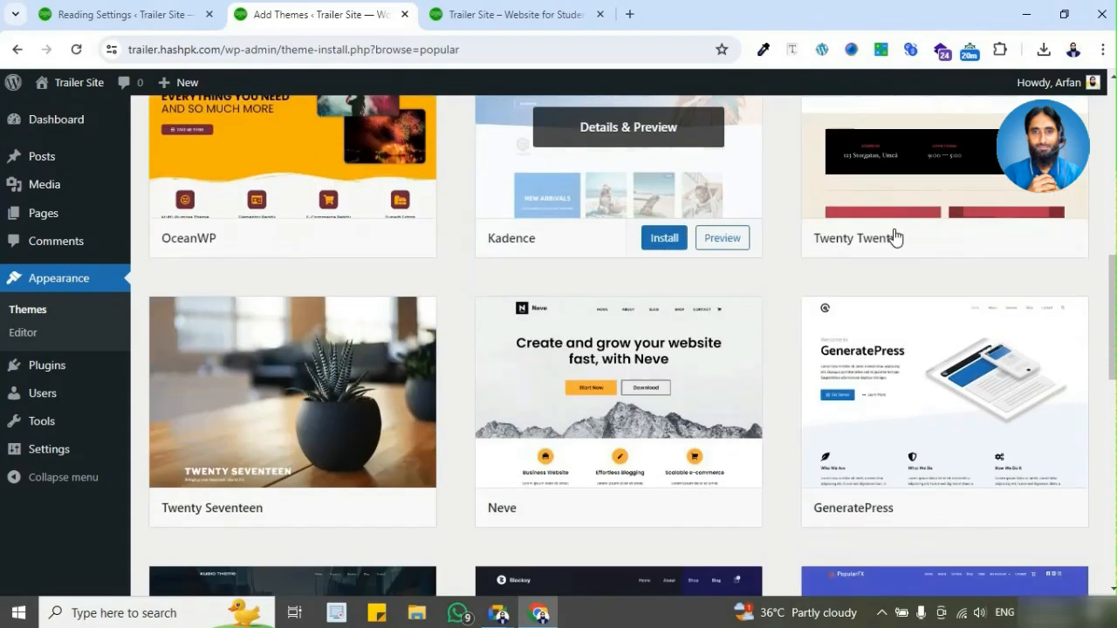
mouse_move(927, 230)
mouse_move(337, 466)
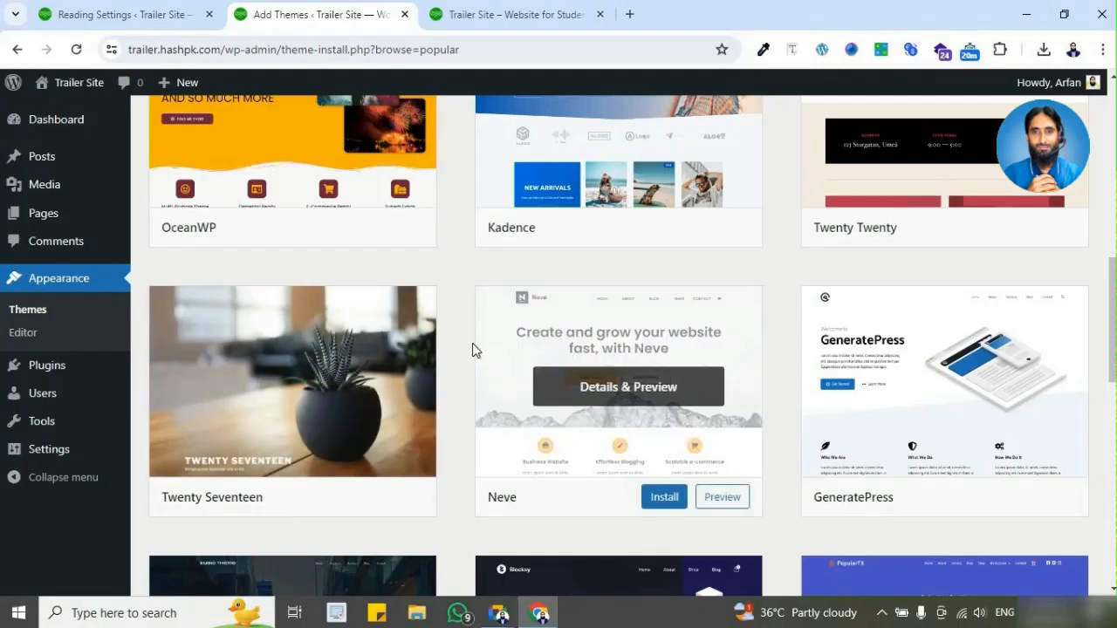
scroll(471, 351, "up", 2)
scroll(467, 356, "up", 7)
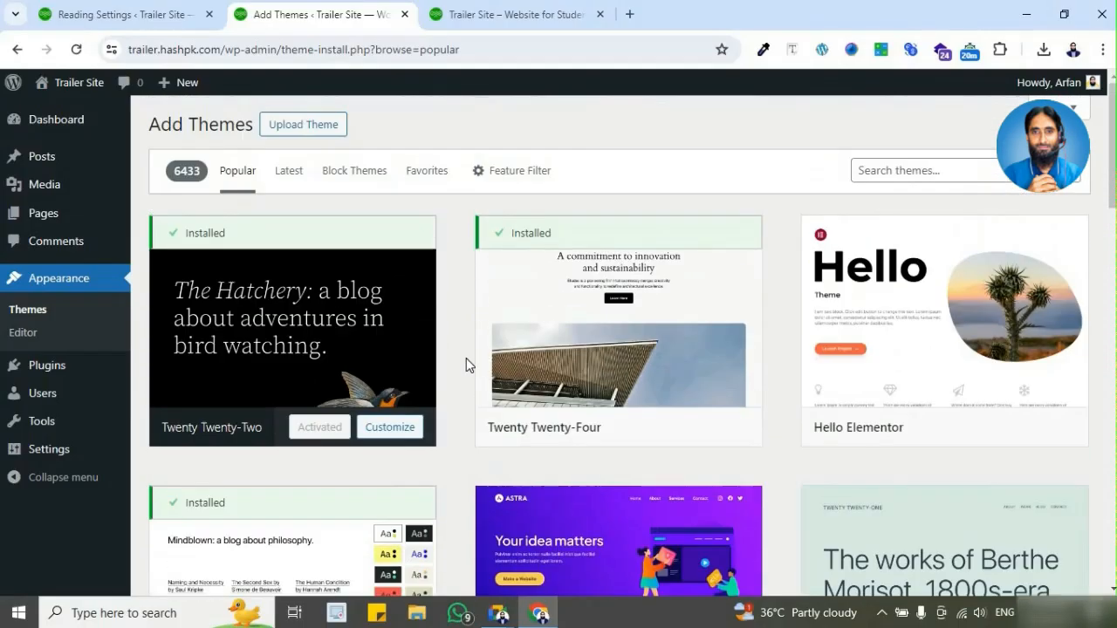
scroll(463, 361, "down", 10)
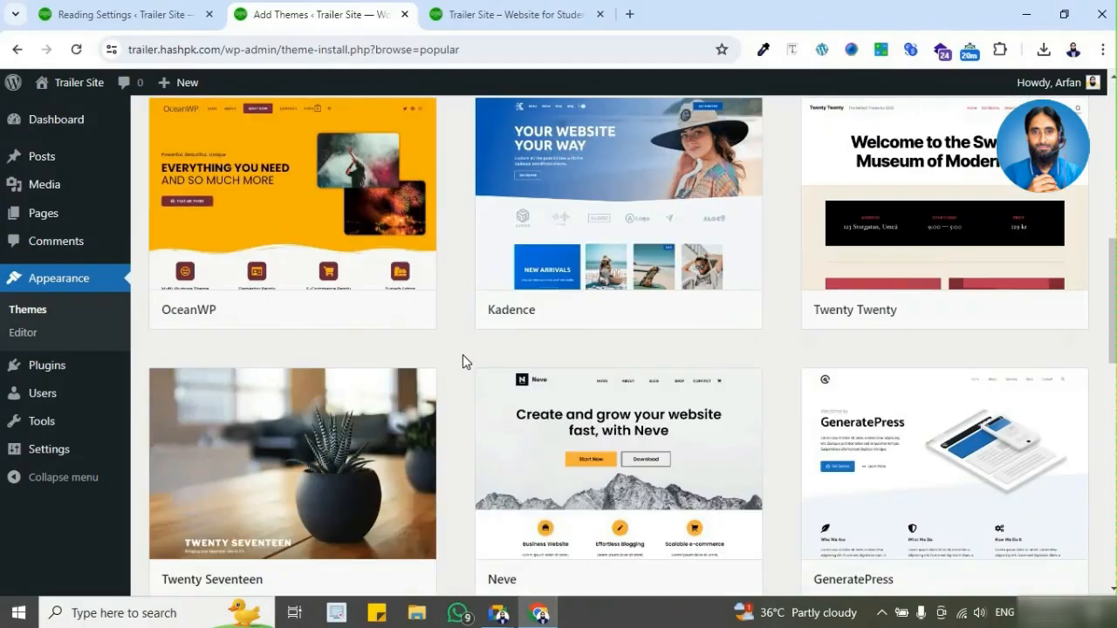
mouse_move(219, 346)
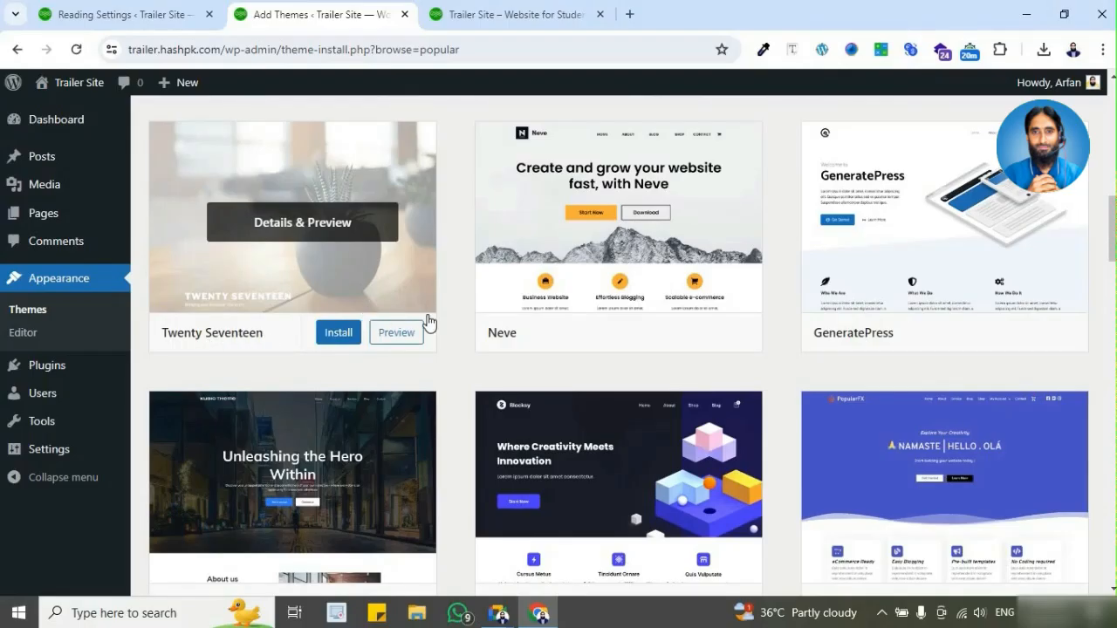
Step: Browse the popular themes again, from Twenty Seventeen, Neve and GeneratePress through Kubio, Blocksy and PopularFX to Twenty Nineteen, YITH Wonder and Royal Elementor Kit
scroll(437, 322, "up", 1)
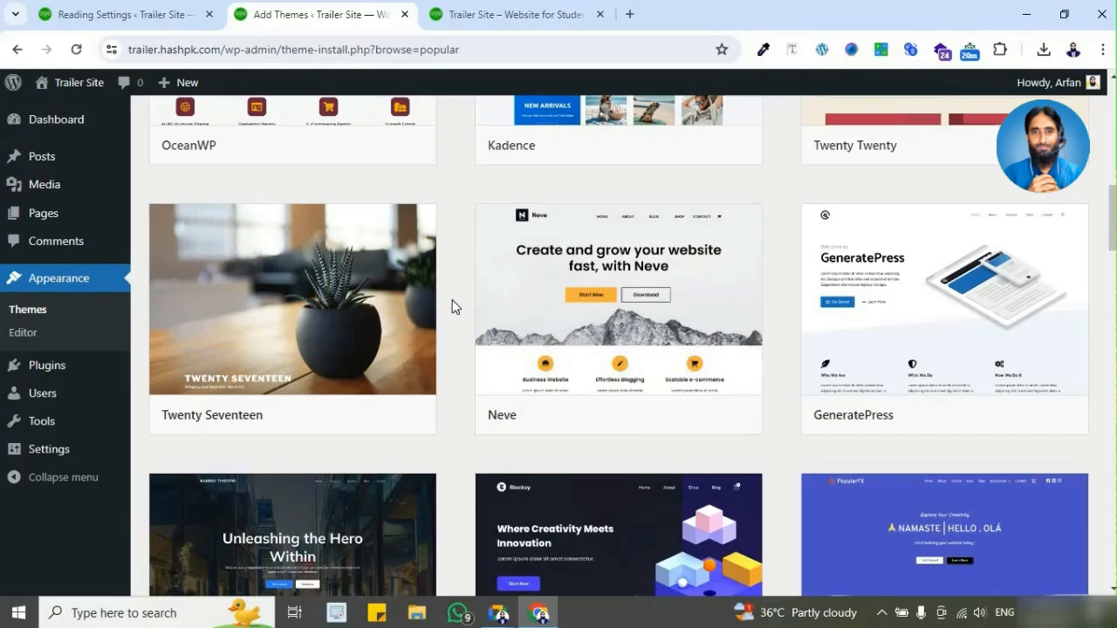
scroll(451, 305, "up", 1)
mouse_move(666, 428)
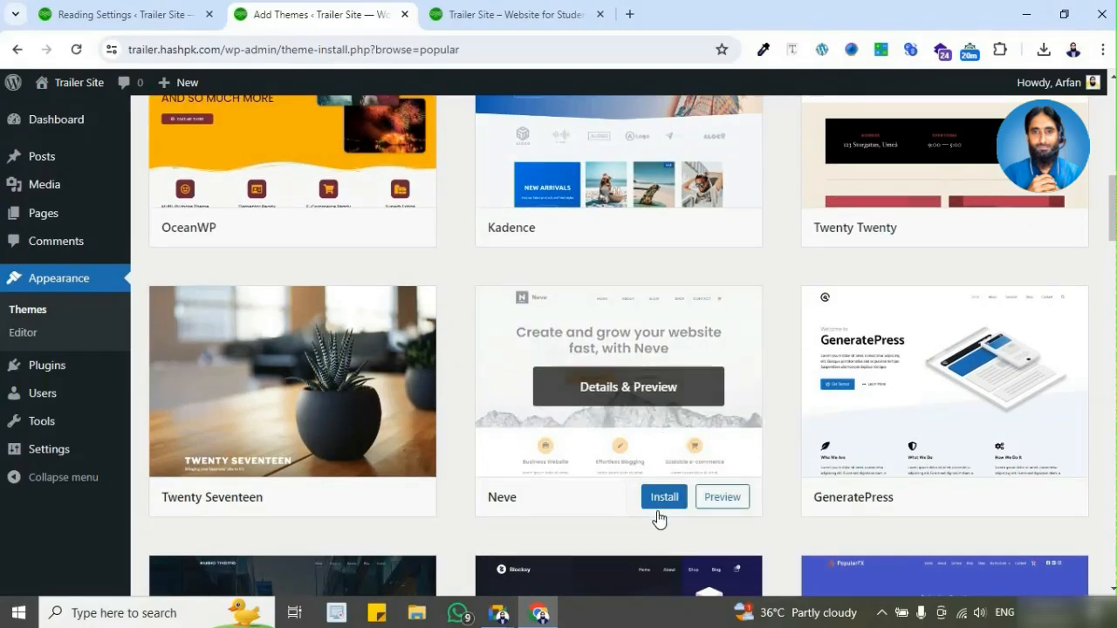
mouse_move(900, 480)
scroll(927, 450, "down", 3)
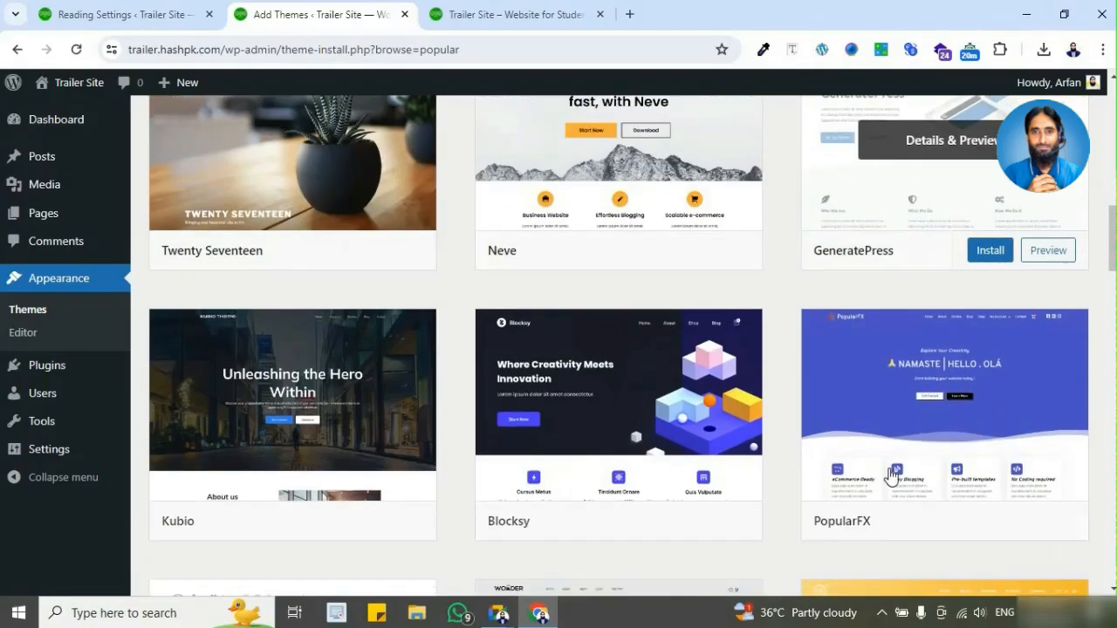
scroll(696, 452, "down", 3)
scroll(748, 361, "down", 1)
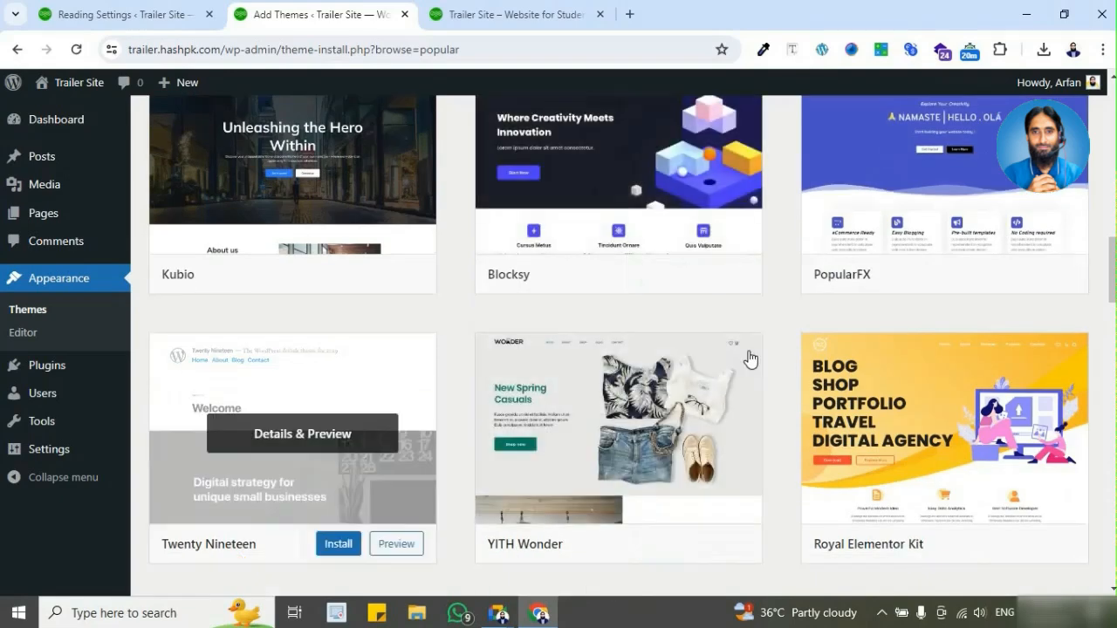
scroll(787, 337, "down", 3)
scroll(781, 349, "up", 4)
scroll(777, 358, "up", 13)
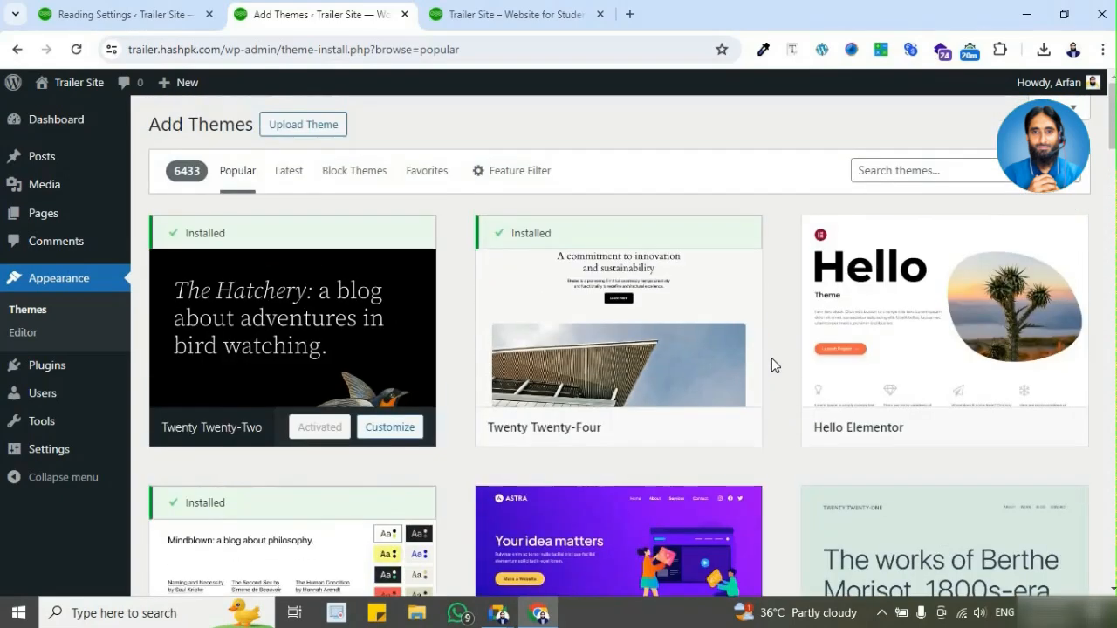
Step: Install the Astra theme from the popular catalogue and activate it on Trailer Site
scroll(771, 358, "down", 4)
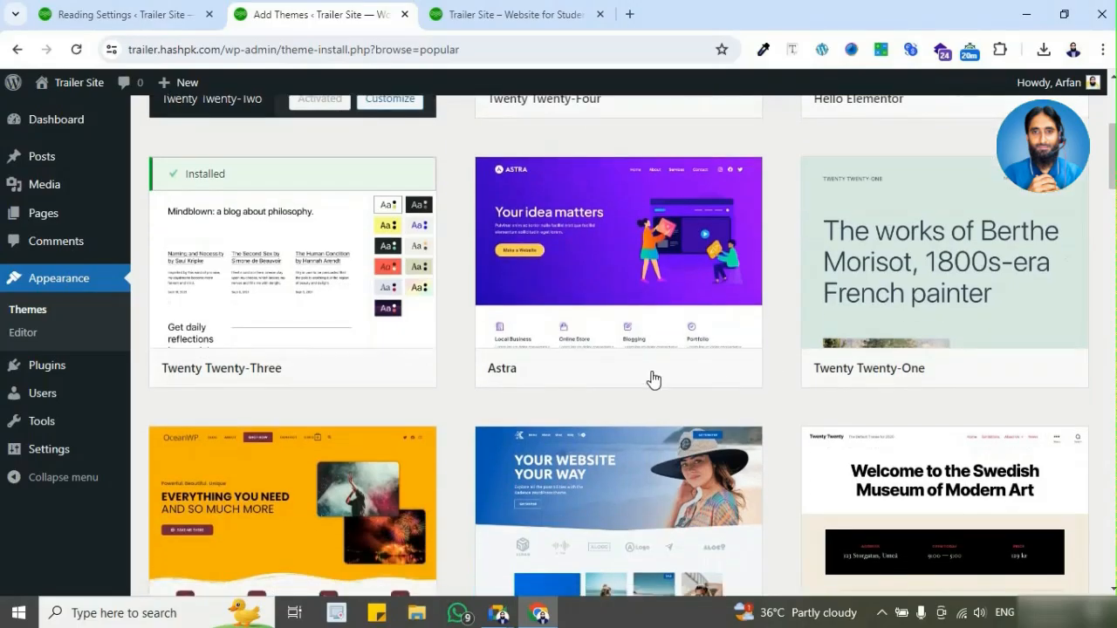
left_click(666, 377)
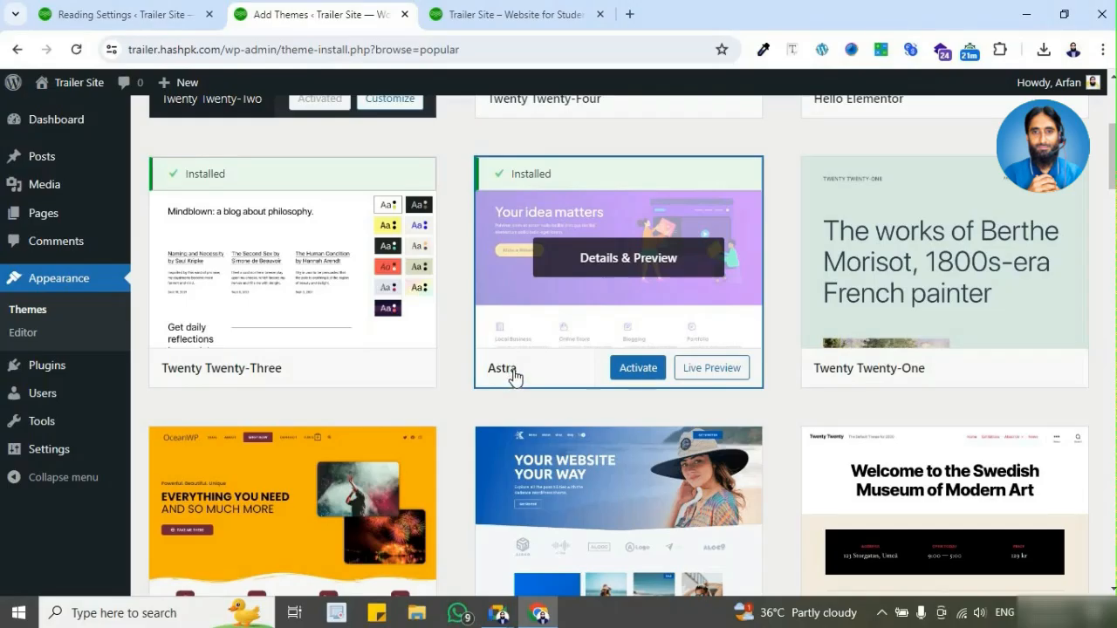
left_click(654, 370)
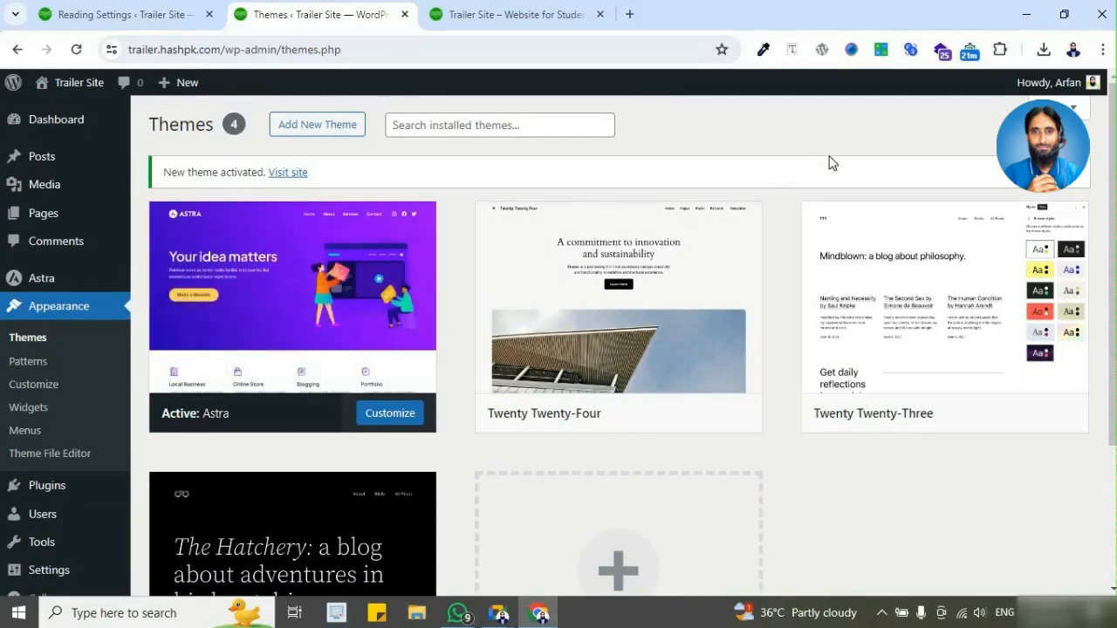
Step: Reload the live Trailer Site home page and examine its header and post layout under the Astra theme
left_click(509, 17)
scroll(579, 260, "up", 2)
scroll(580, 260, "up", 10)
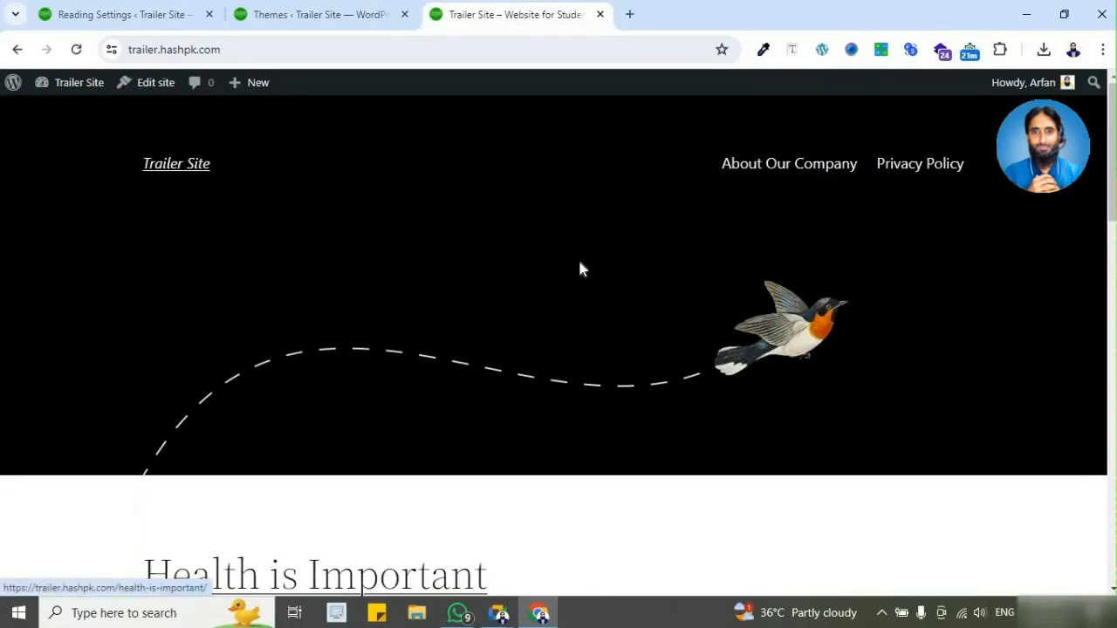
left_click(79, 51)
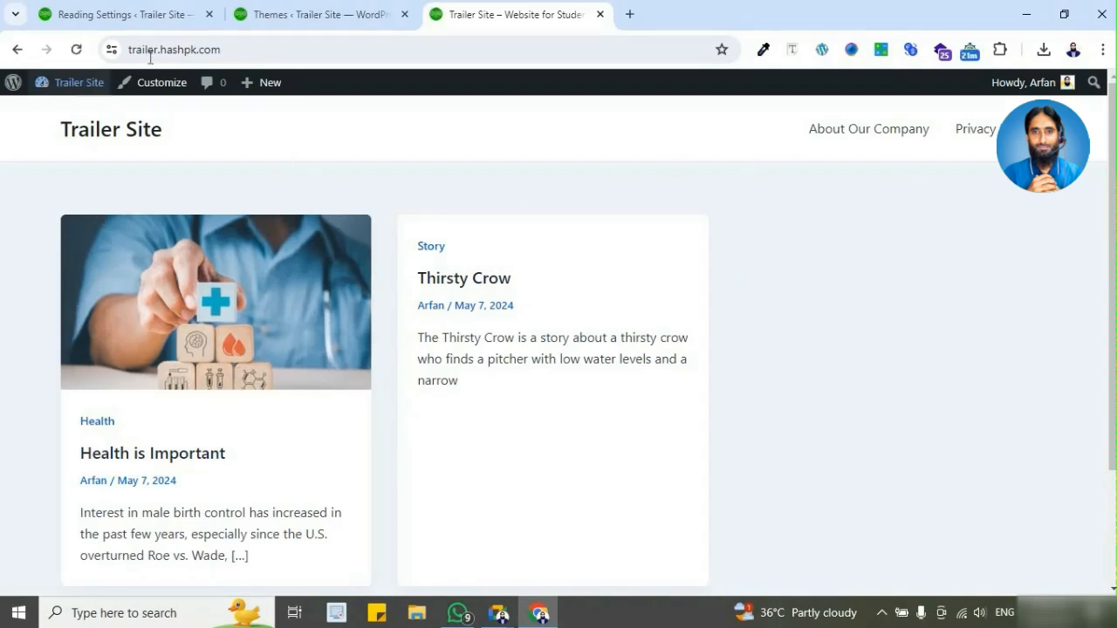
left_click(234, 50)
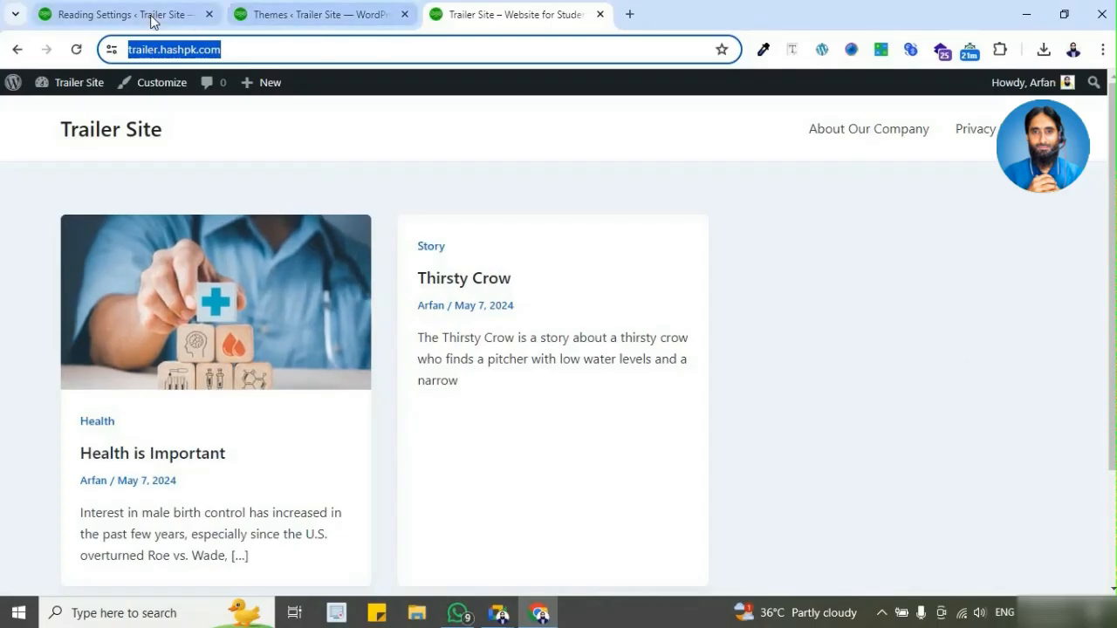
Step: Compare the homepage display option in Reading Settings with the posts shown on the live home page
left_click(201, 14)
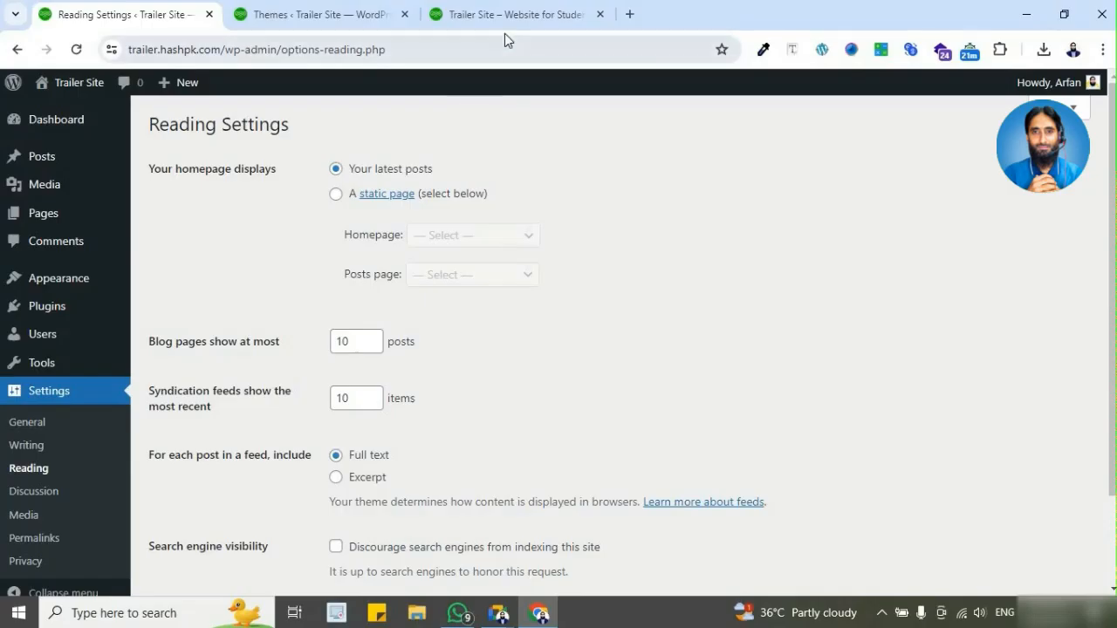
left_click(349, 17)
left_click(463, 18)
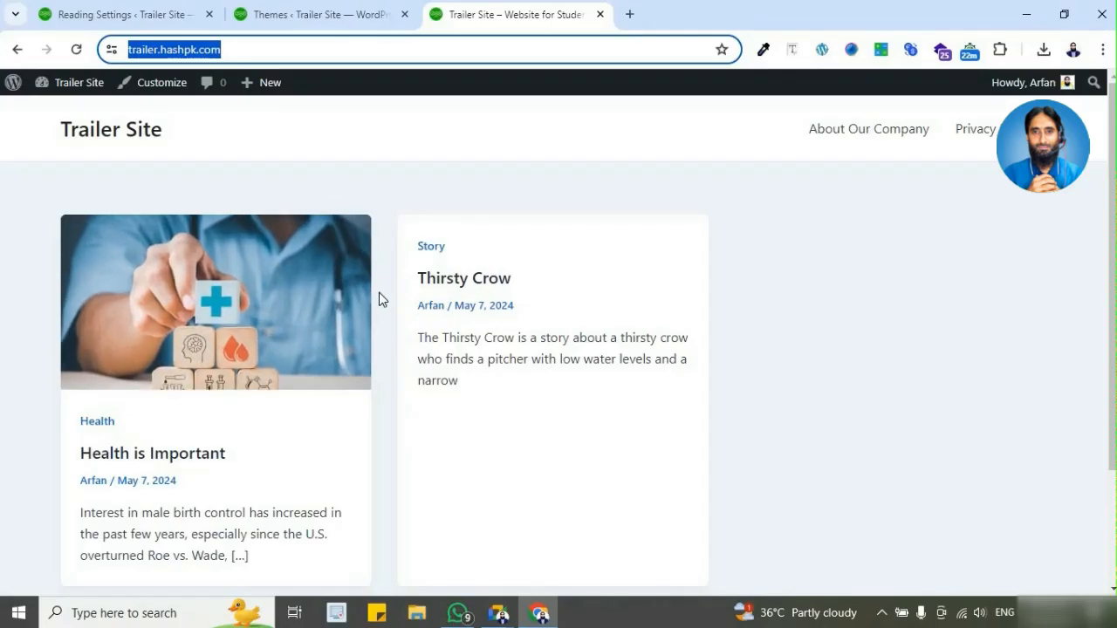
left_click(159, 17)
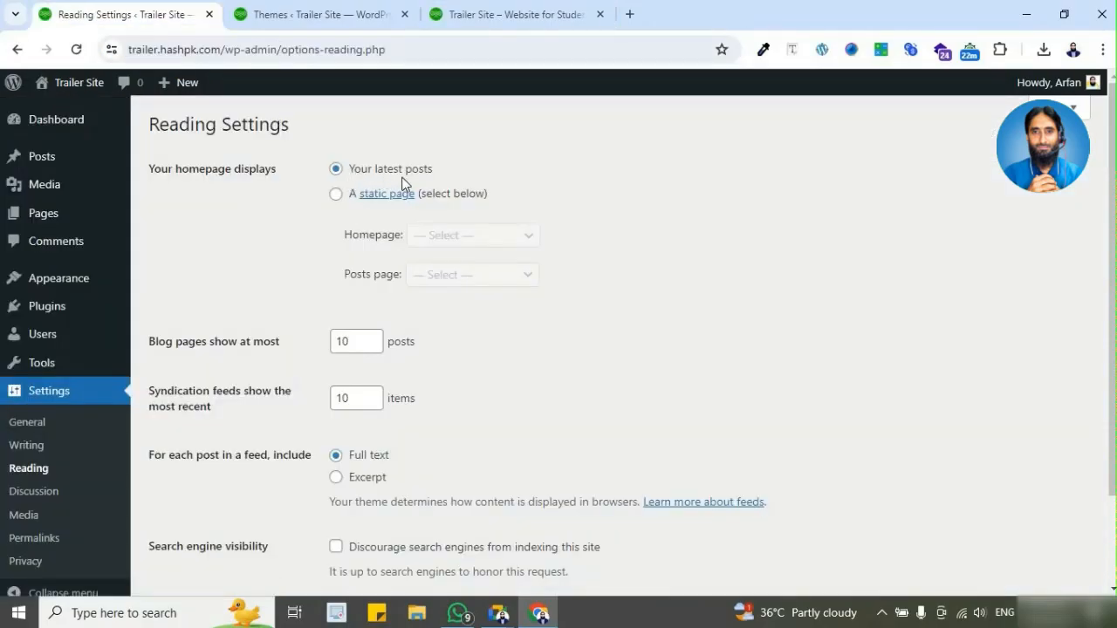
left_click(554, 18)
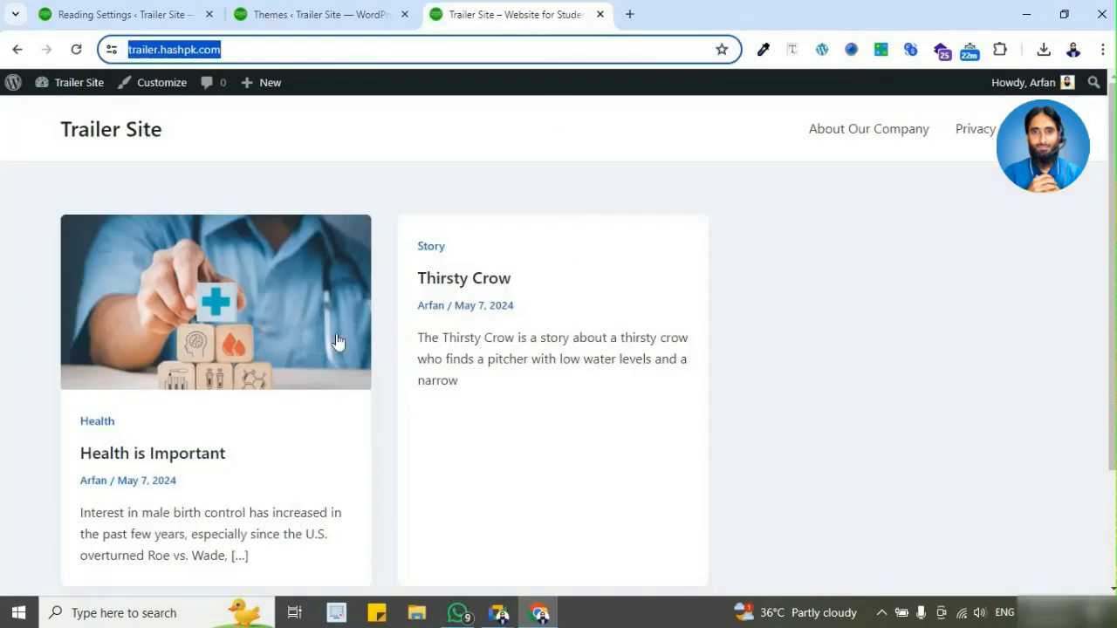
left_click(106, 15)
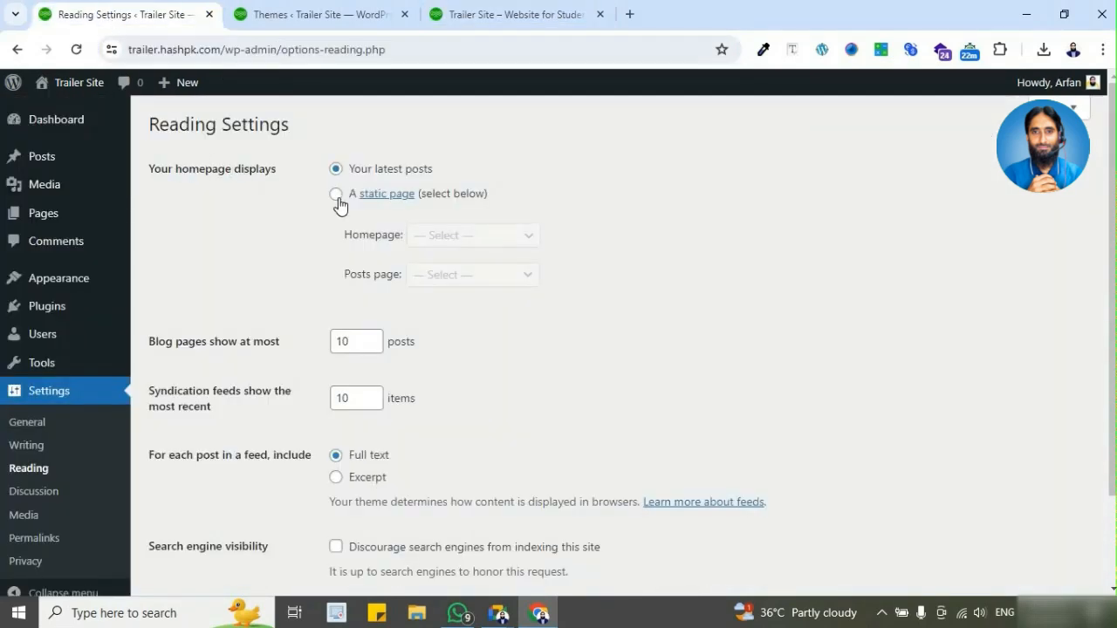
left_click(485, 20)
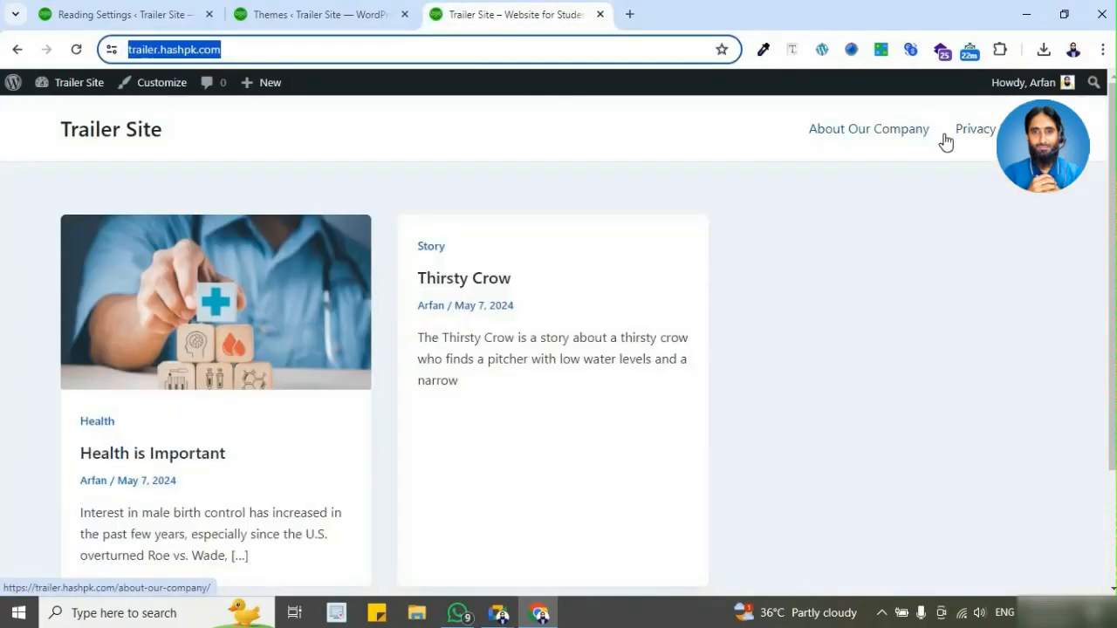
left_click(319, 19)
key("ctrl+shift+Tab")
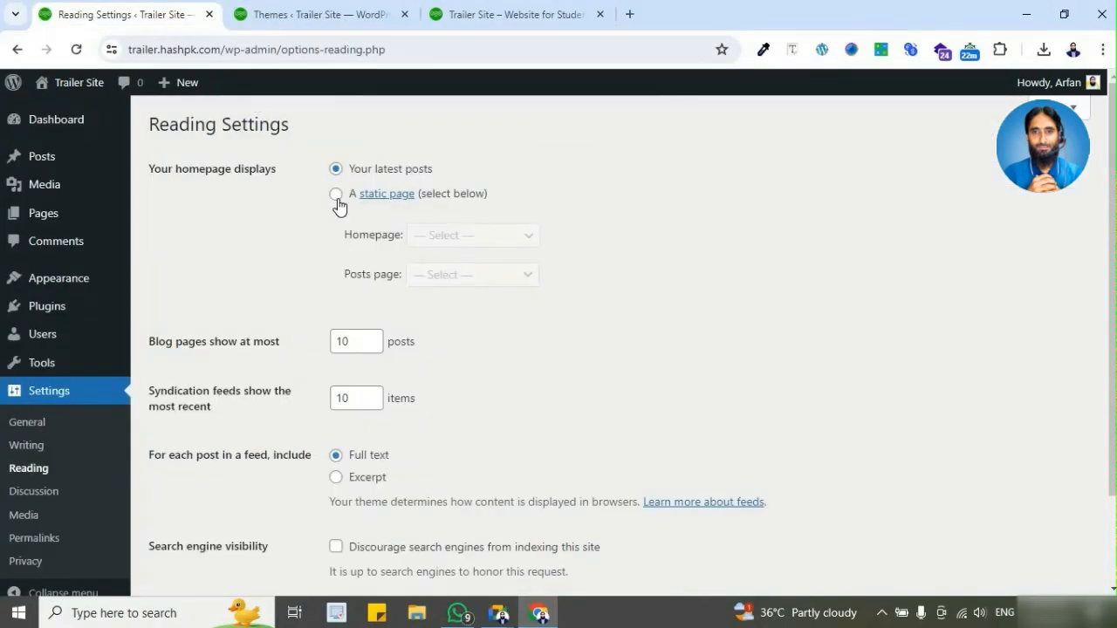
Step: Set the homepage to display a static page and check which pages are offered for Homepage and Posts page
left_click(336, 195)
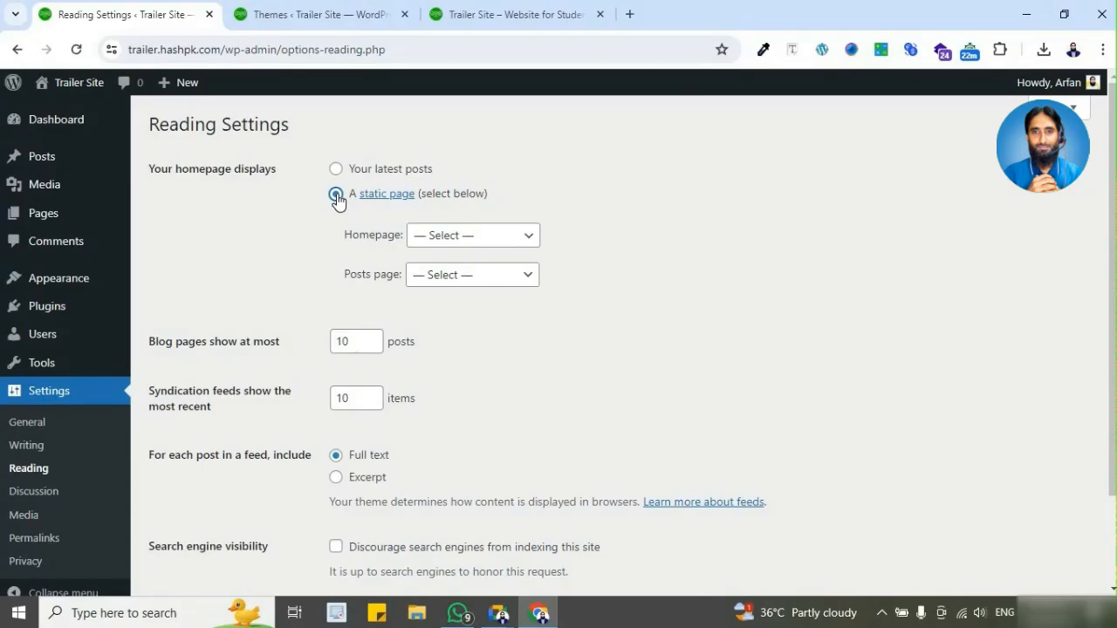
left_click(336, 169)
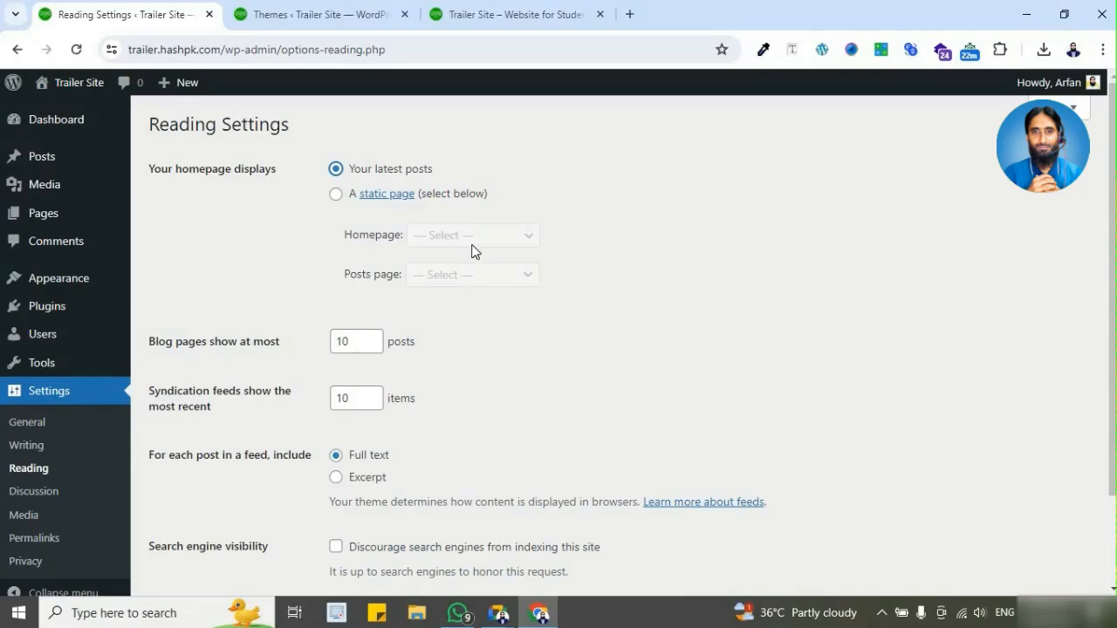
left_click(336, 195)
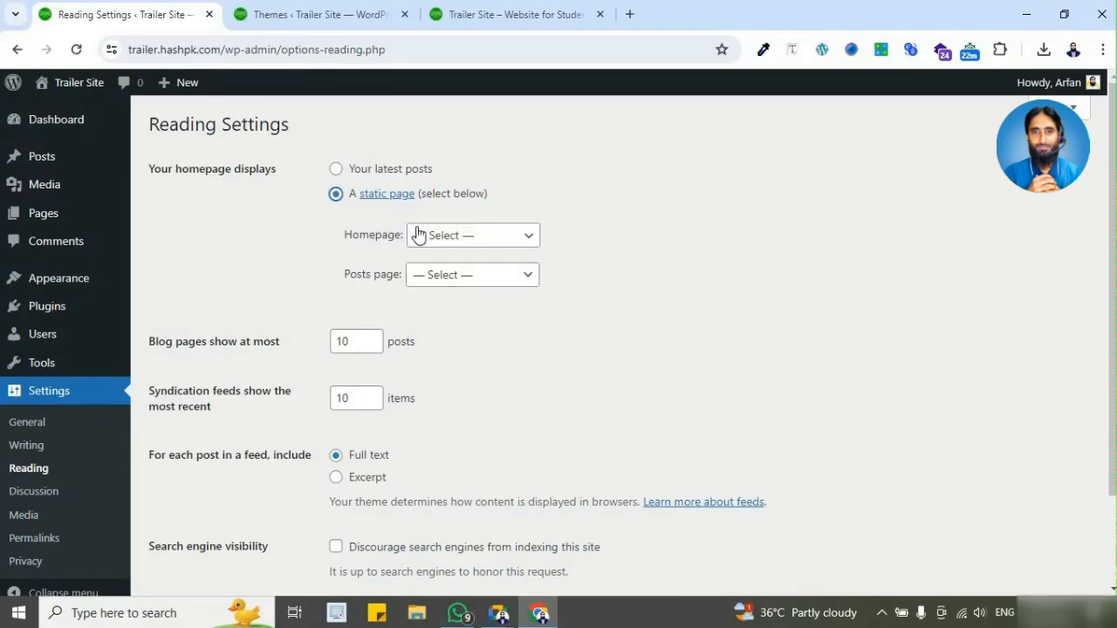
left_click(477, 244)
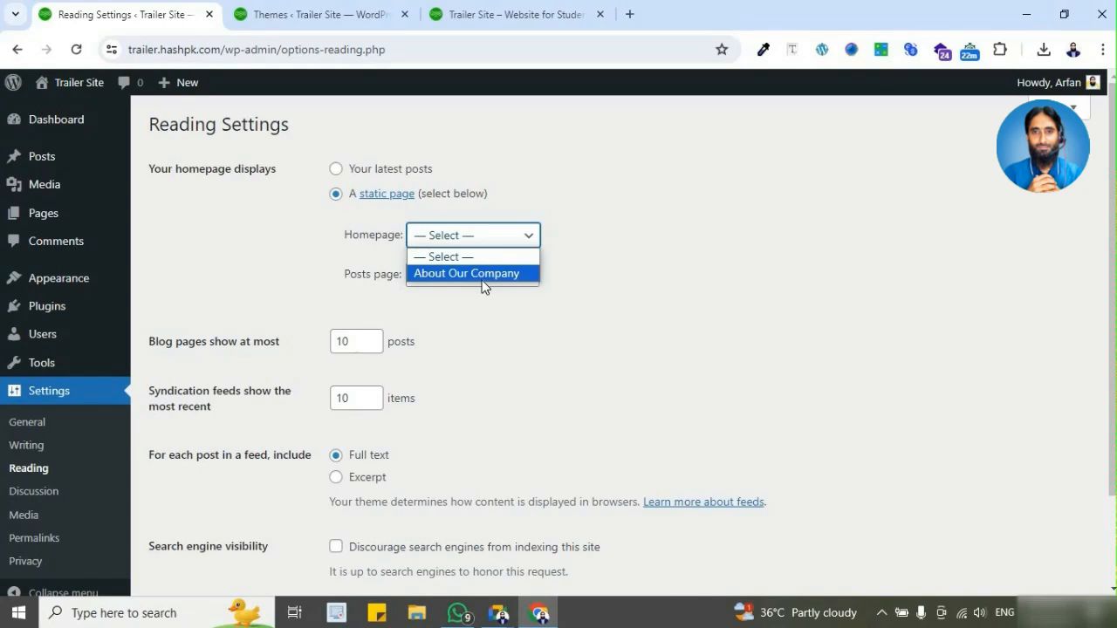
left_click(614, 253)
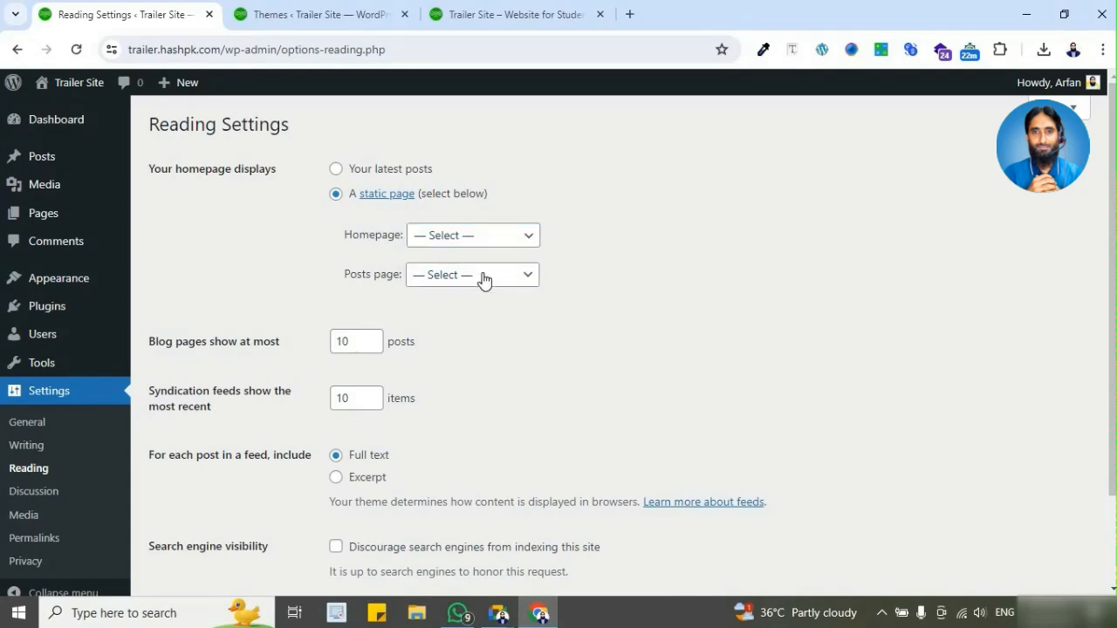
left_click(475, 279)
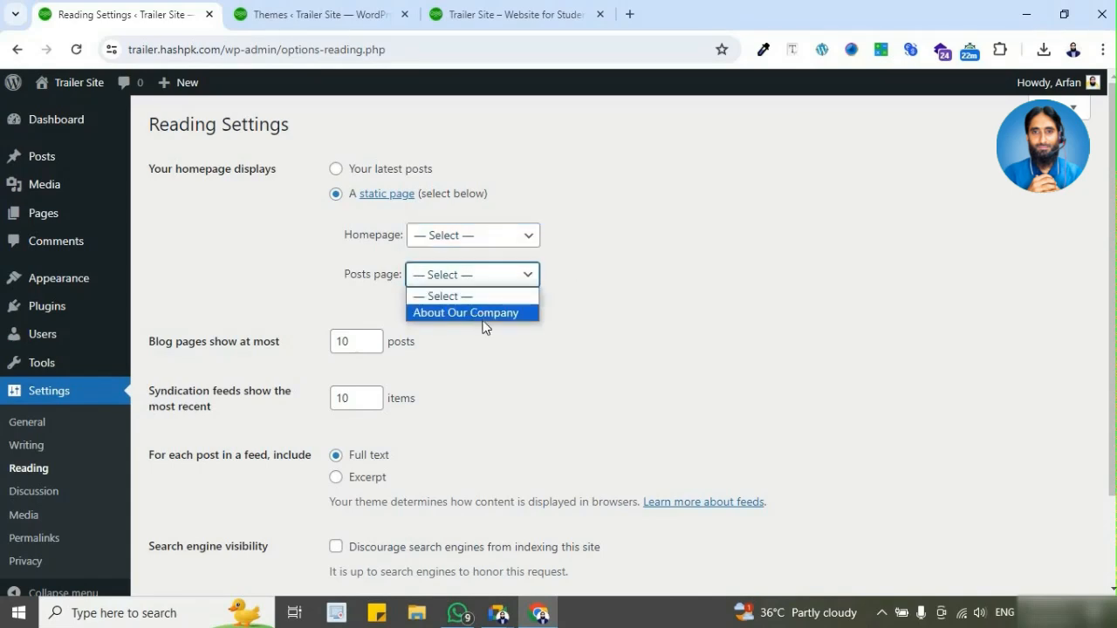
Step: View the About Our Company page on the live site and return to the installed themes
left_click(498, 23)
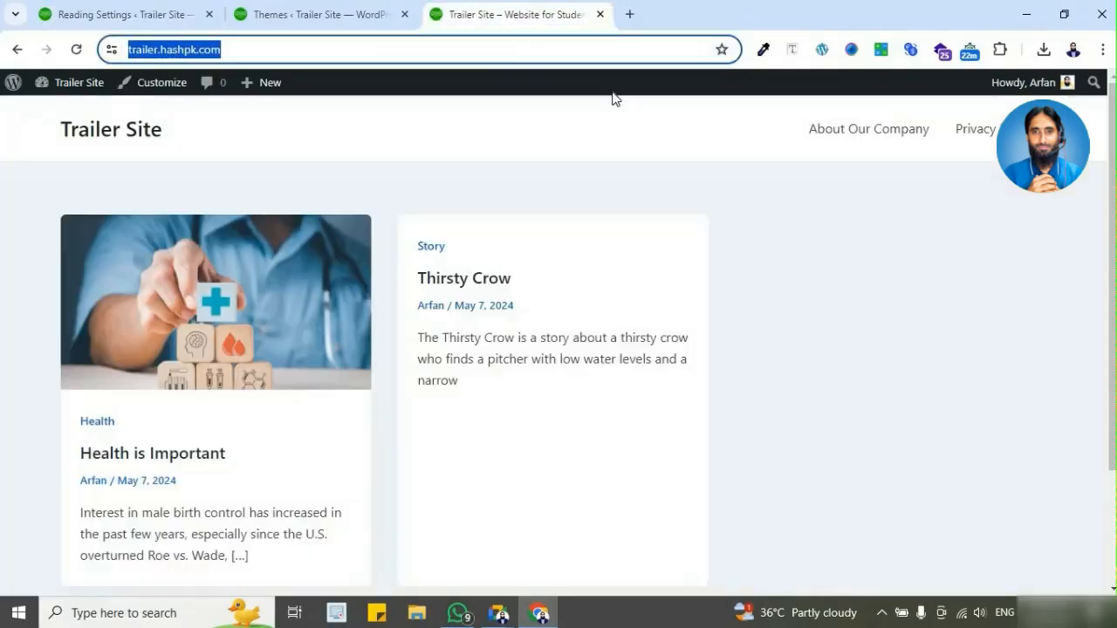
left_click(851, 135)
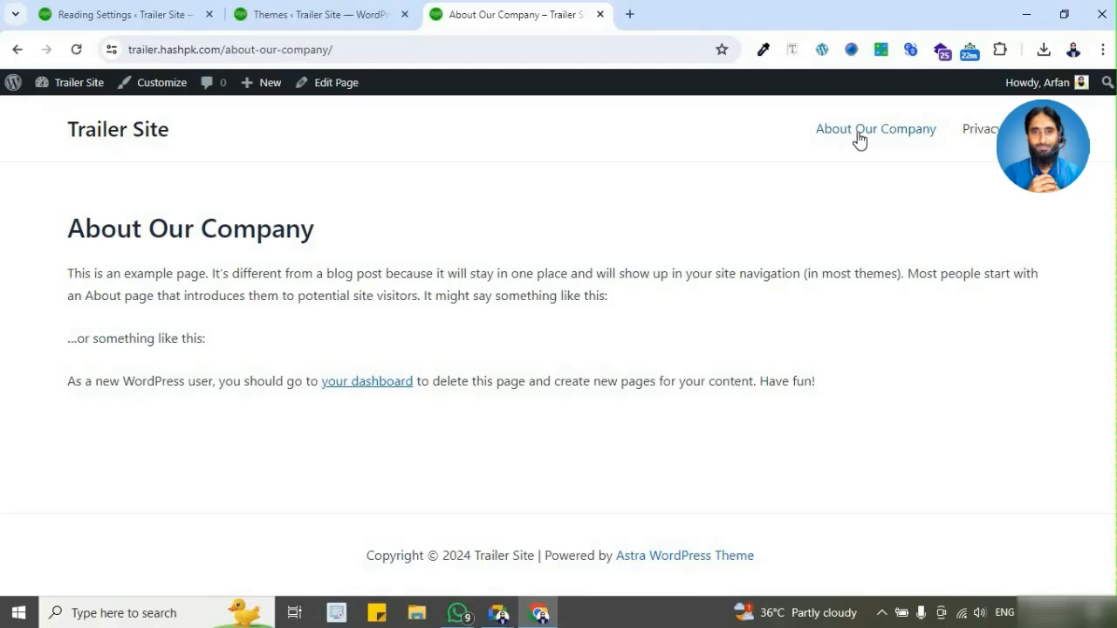
left_click(341, 16)
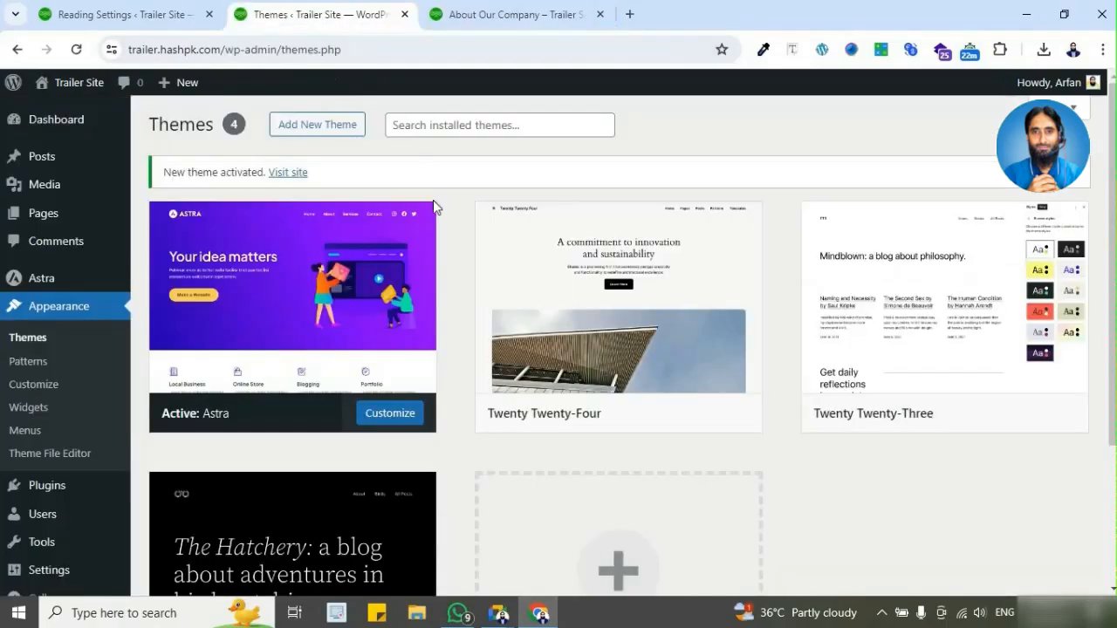
left_click(479, 15)
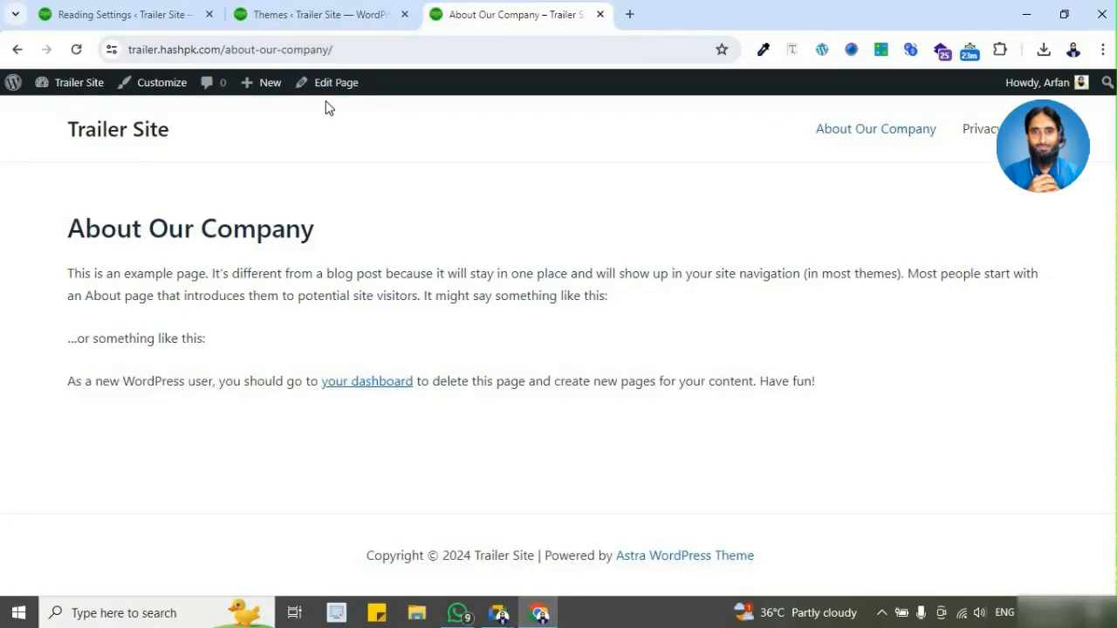
left_click(317, 20)
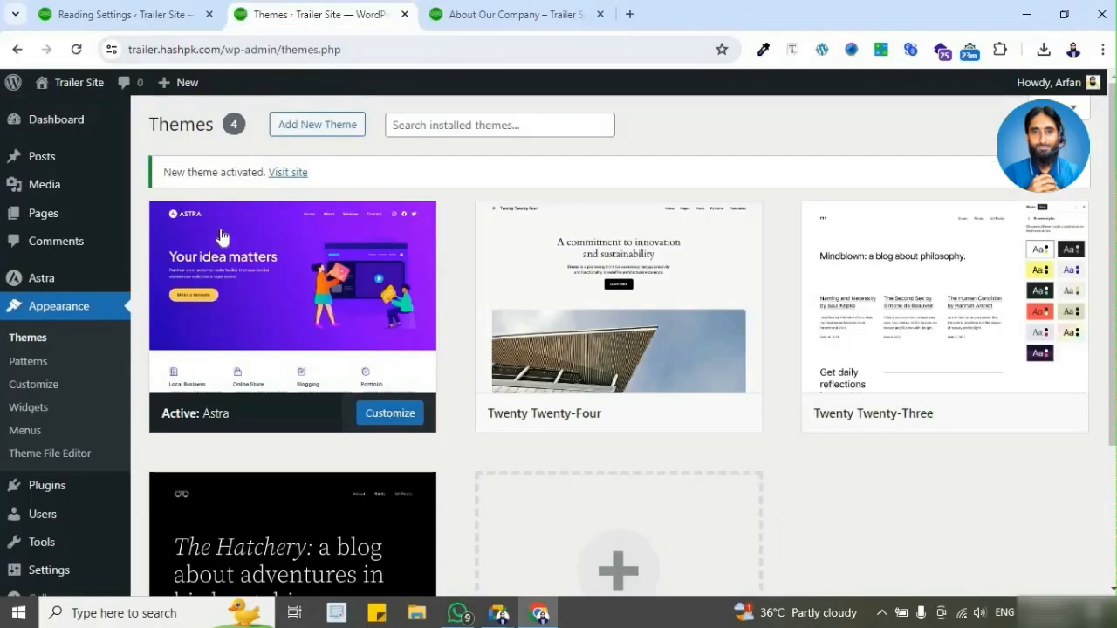
Step: Create and publish a new blank page titled "Home" and return to the list of pages
left_click(67, 215)
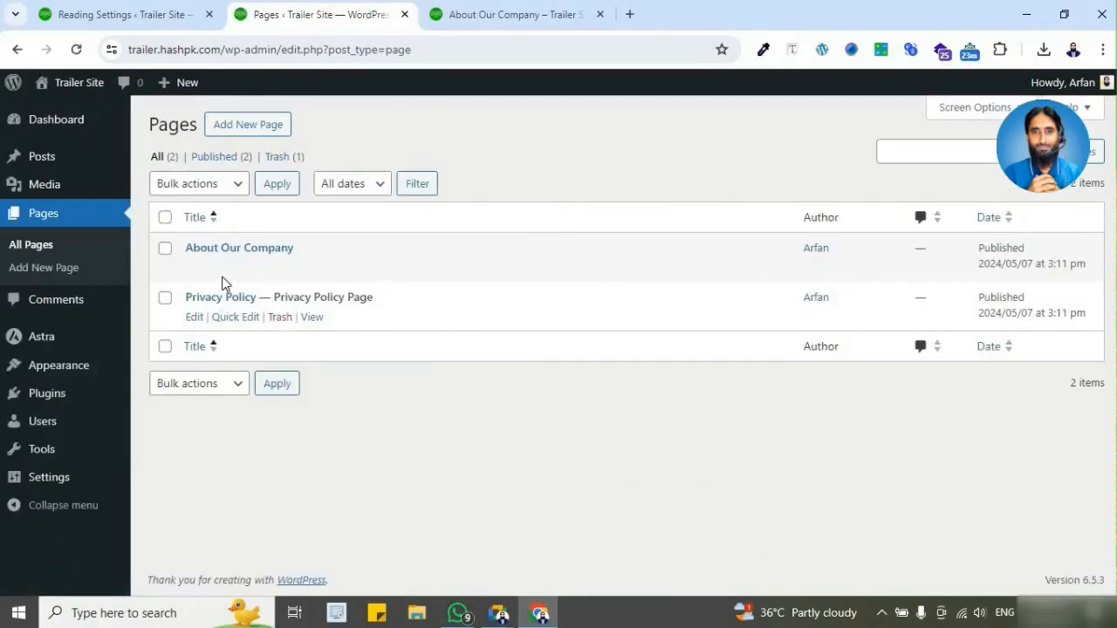
mouse_move(118, 449)
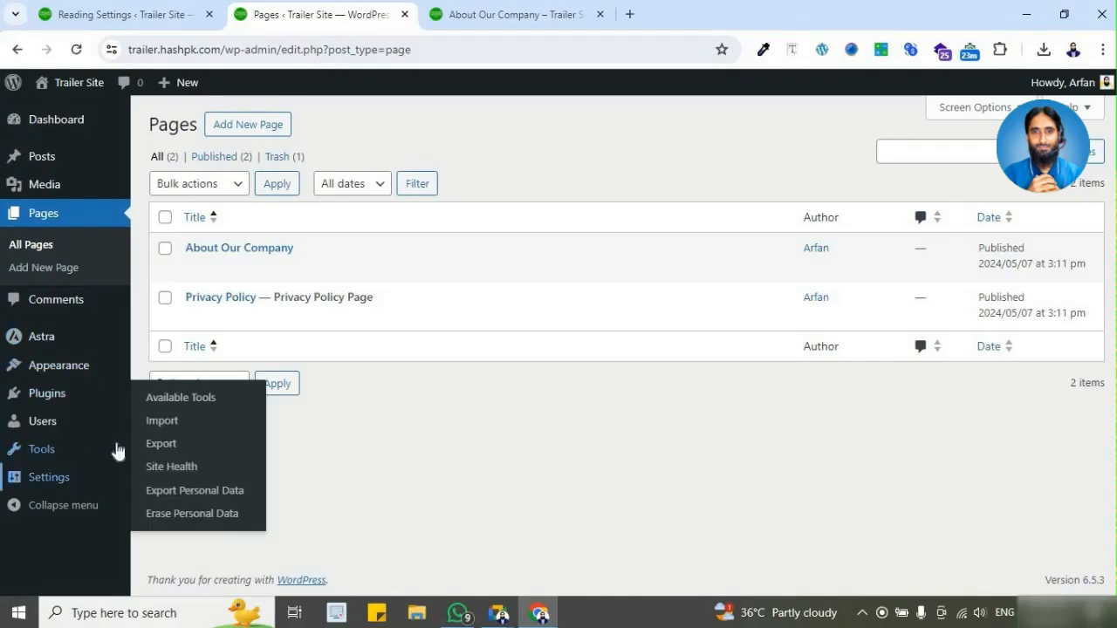
left_click(268, 133)
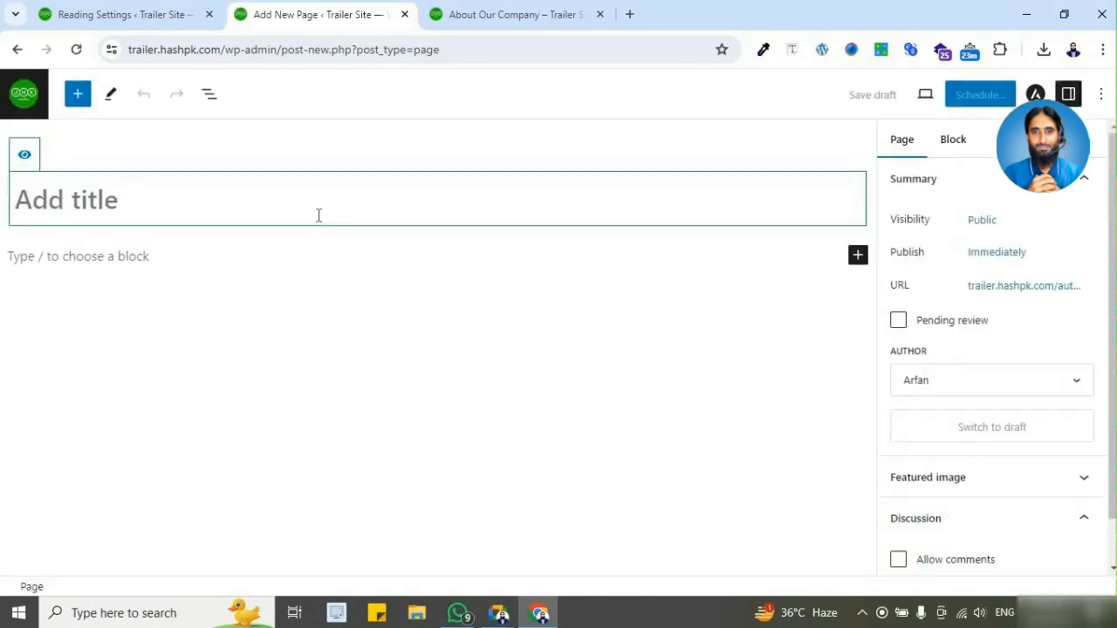
type("Home")
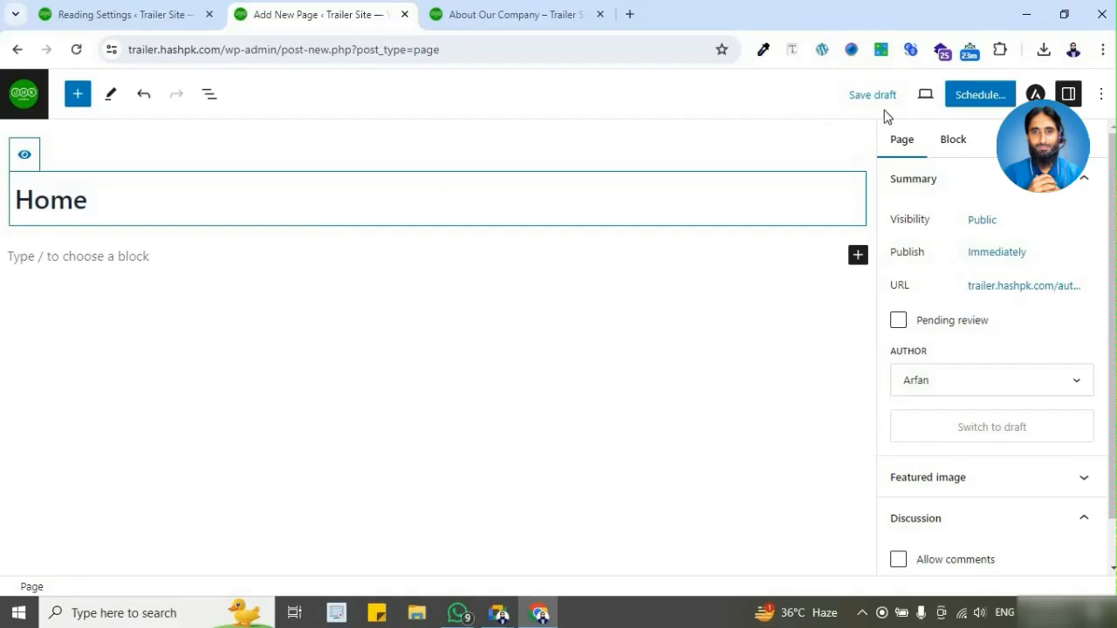
left_click(983, 104)
left_click(983, 105)
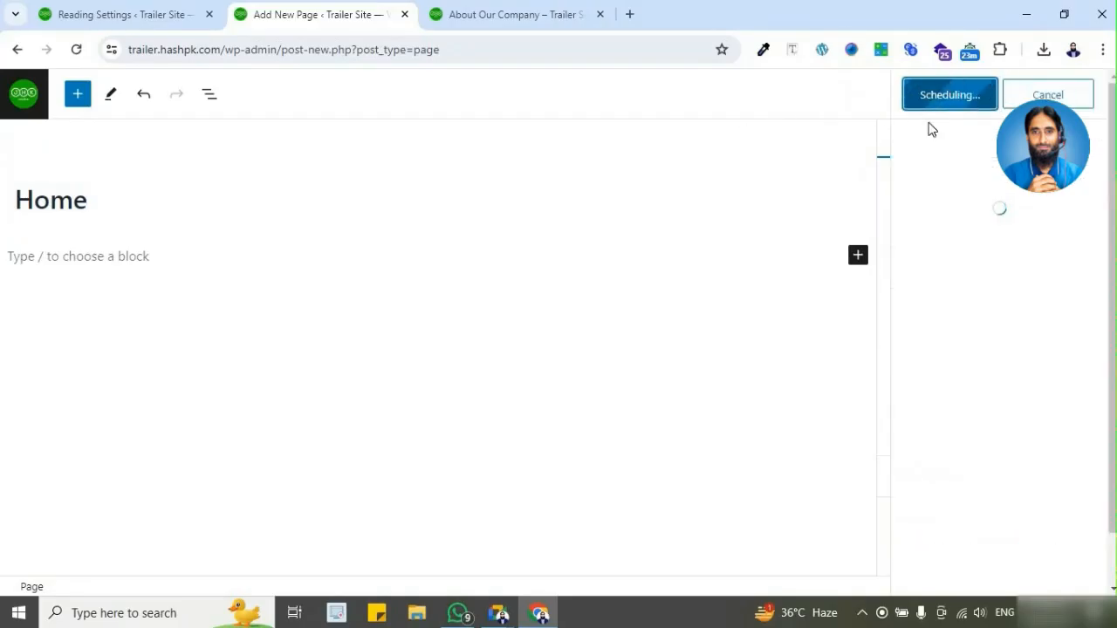
left_click(35, 109)
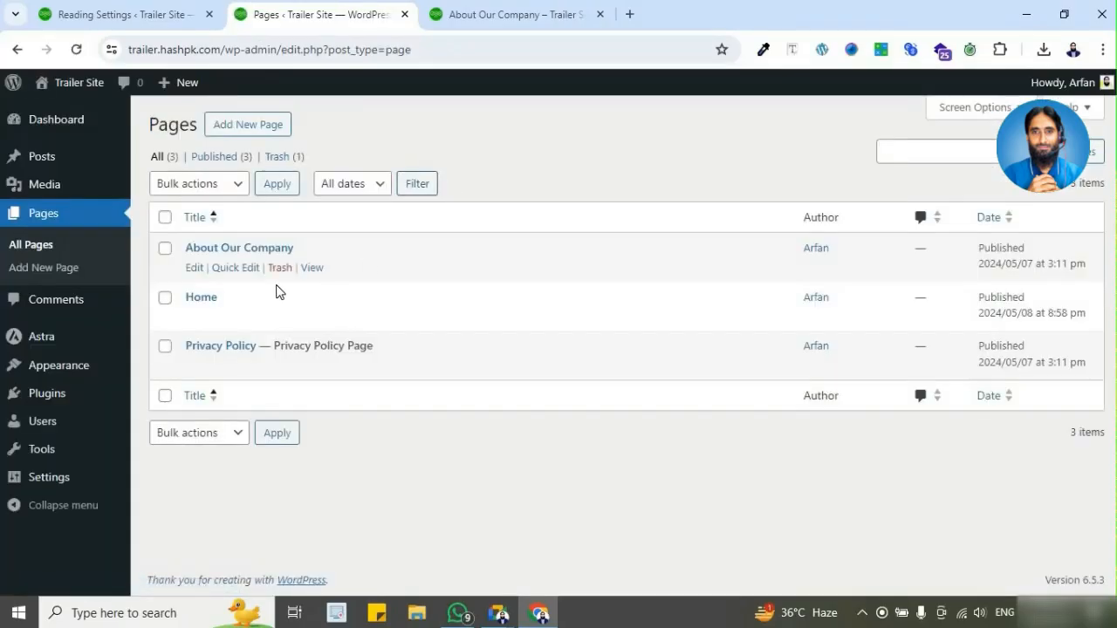
Step: Rename the About Our Company page to "About" and shorten its slug to "about" using Quick Edit
left_click(232, 268)
left_click_drag(344, 280, 268, 280)
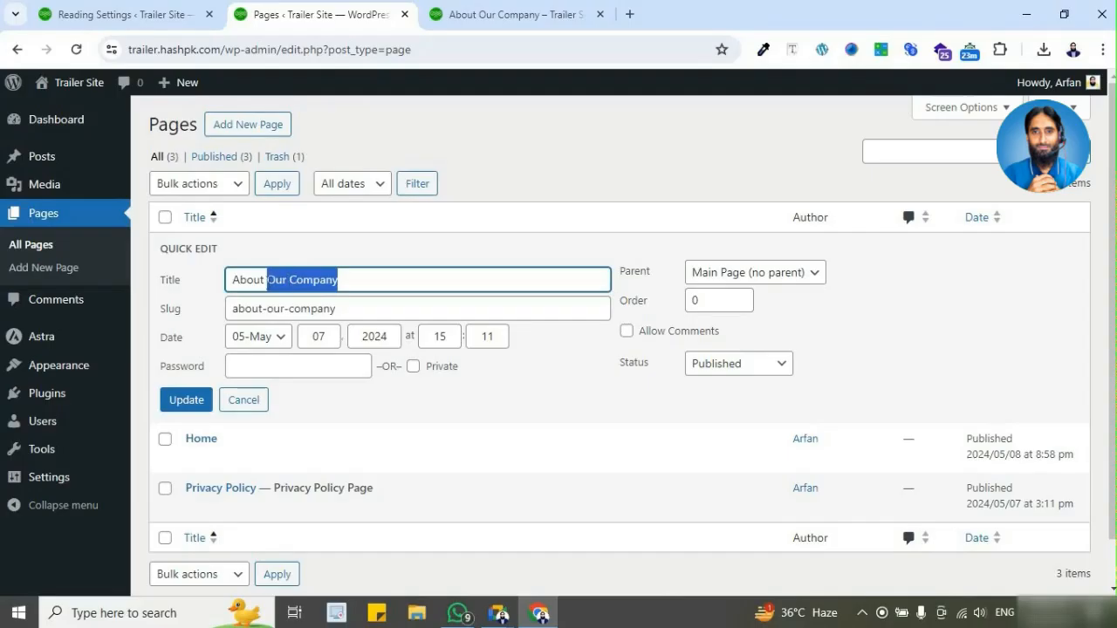
key("BackSpace")
left_click_drag(337, 309, 262, 310)
key("BackSpace")
left_click(193, 405)
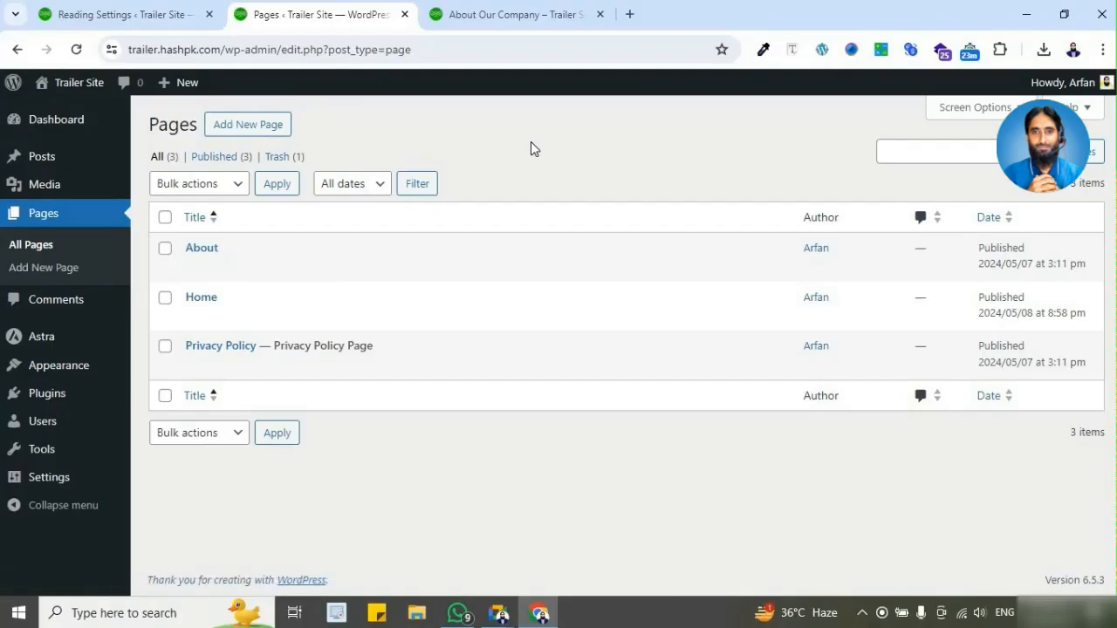
Step: Create and publish a new blank page titled "Services" and return to the list of pages
left_click(275, 127)
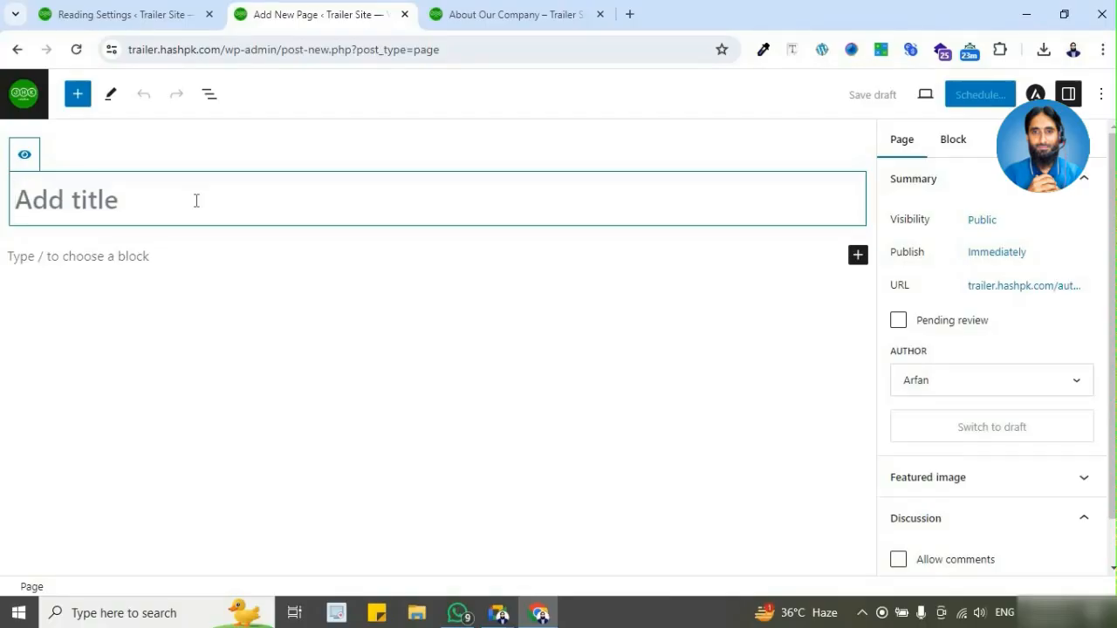
type("Services")
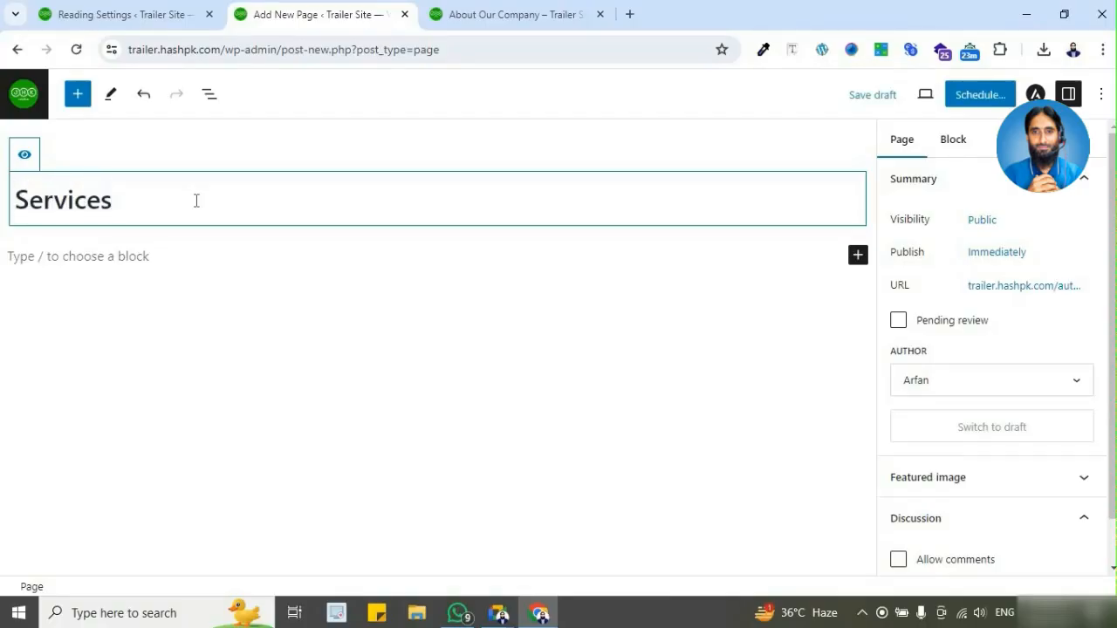
left_click(978, 96)
left_click(977, 96)
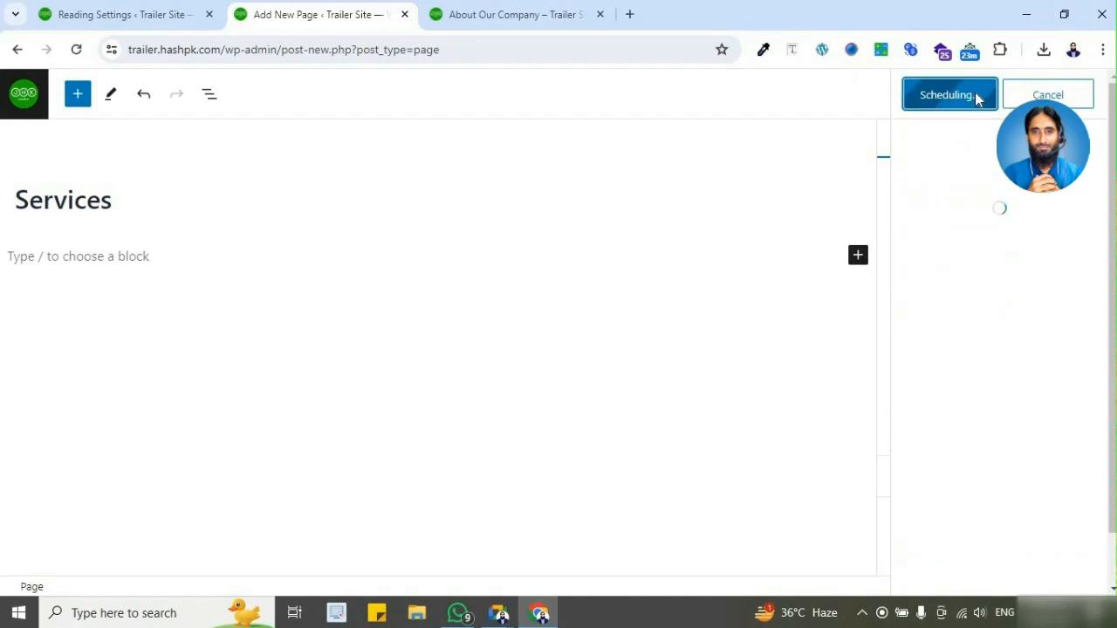
left_click(22, 100)
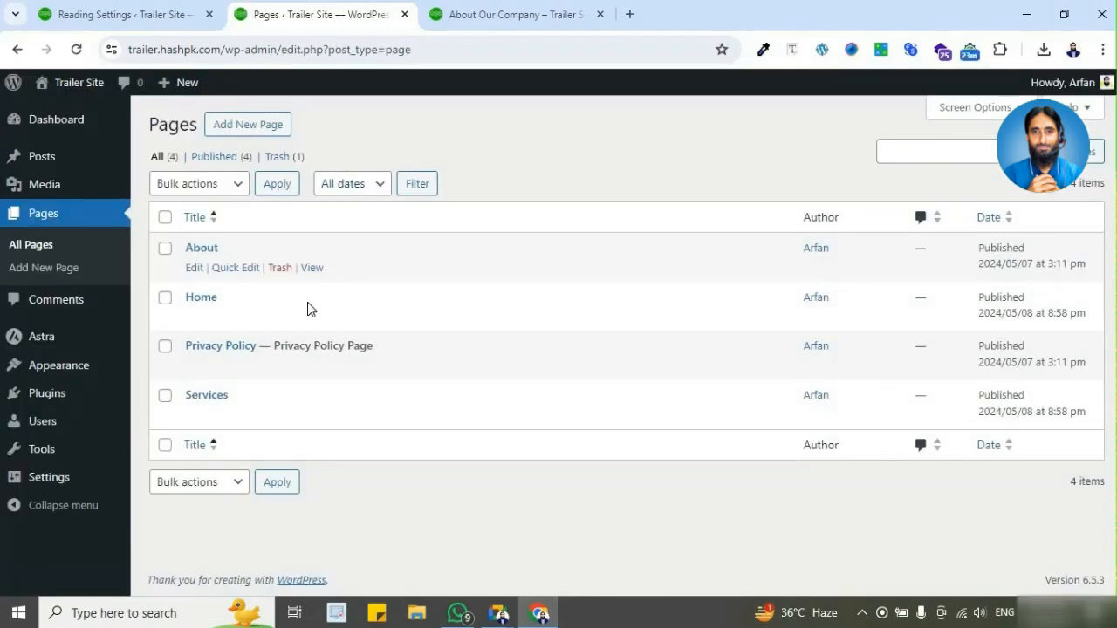
Step: Create and publish a new blank page titled "Contact" and return to the list of pages
left_click(234, 133)
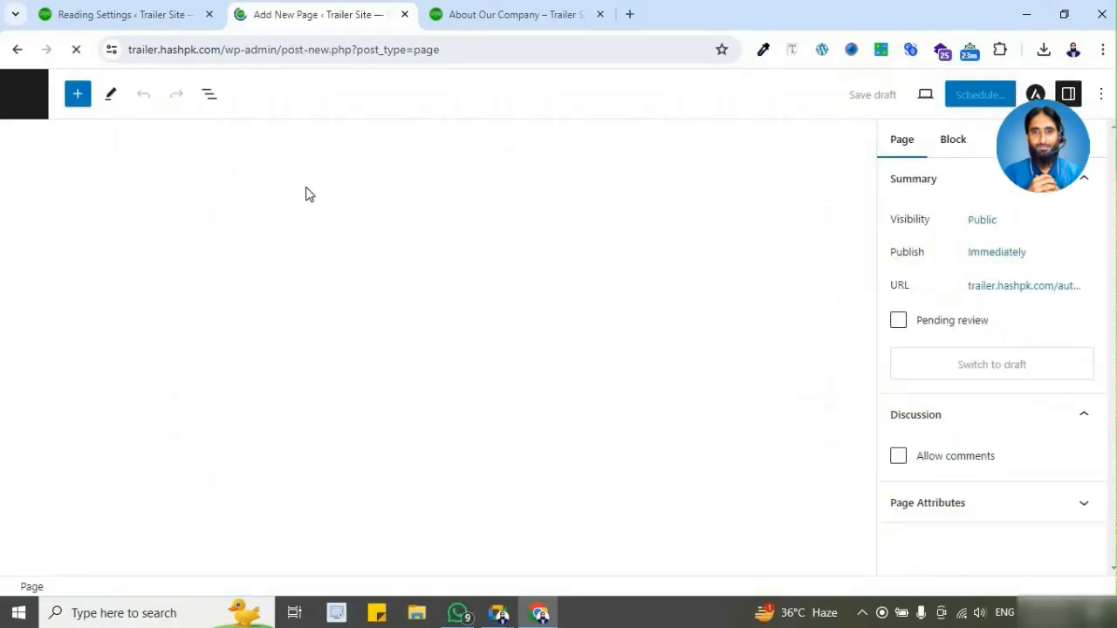
type("Contact")
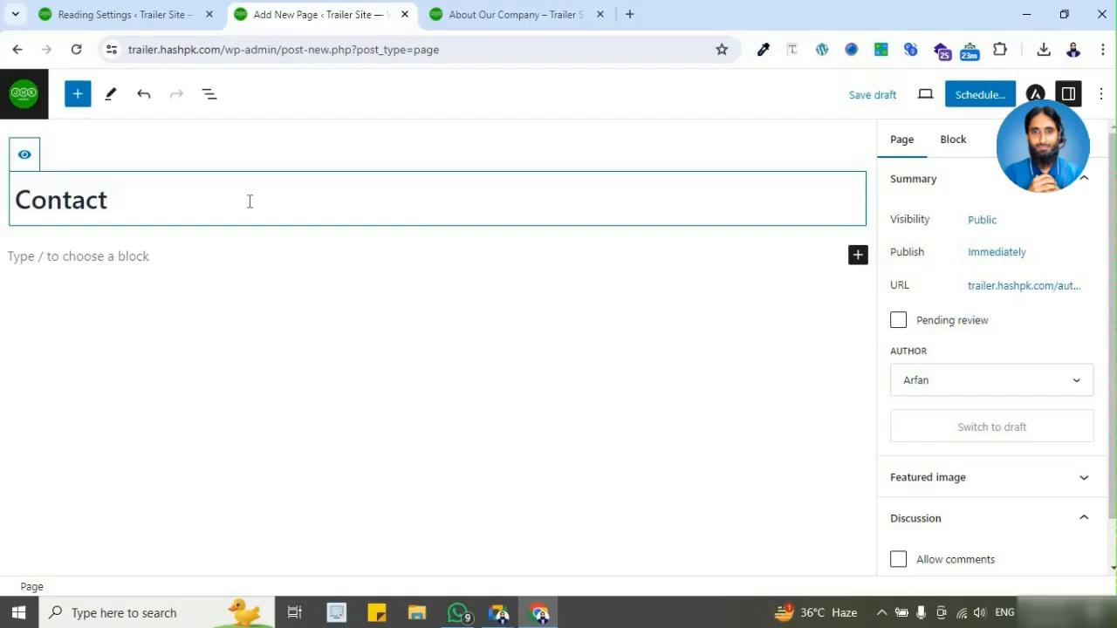
left_click(969, 97)
left_click(960, 96)
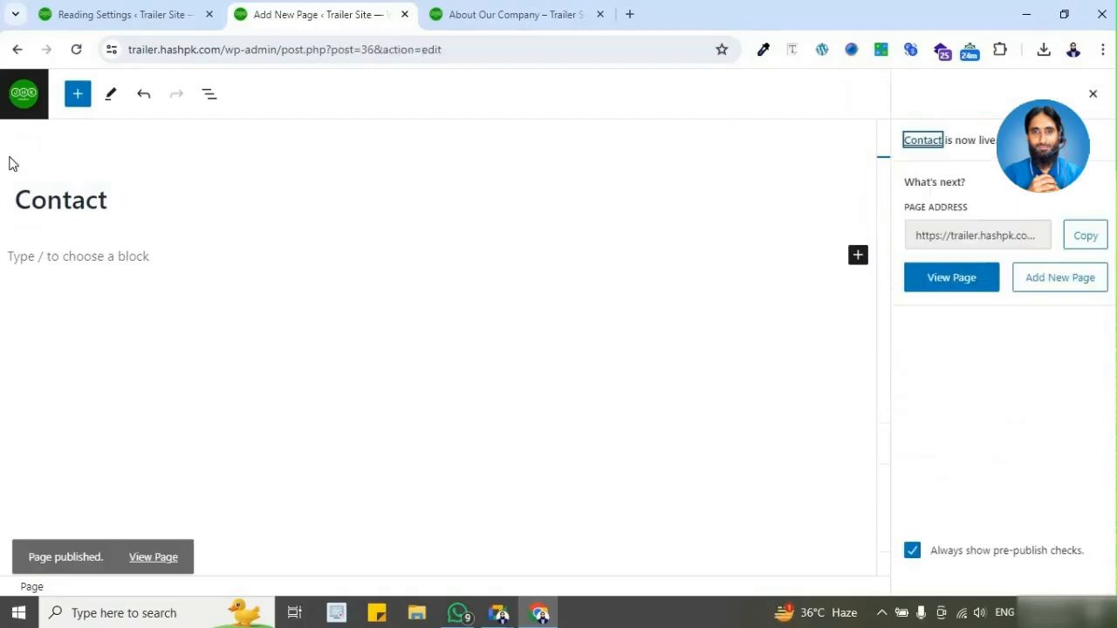
left_click(19, 96)
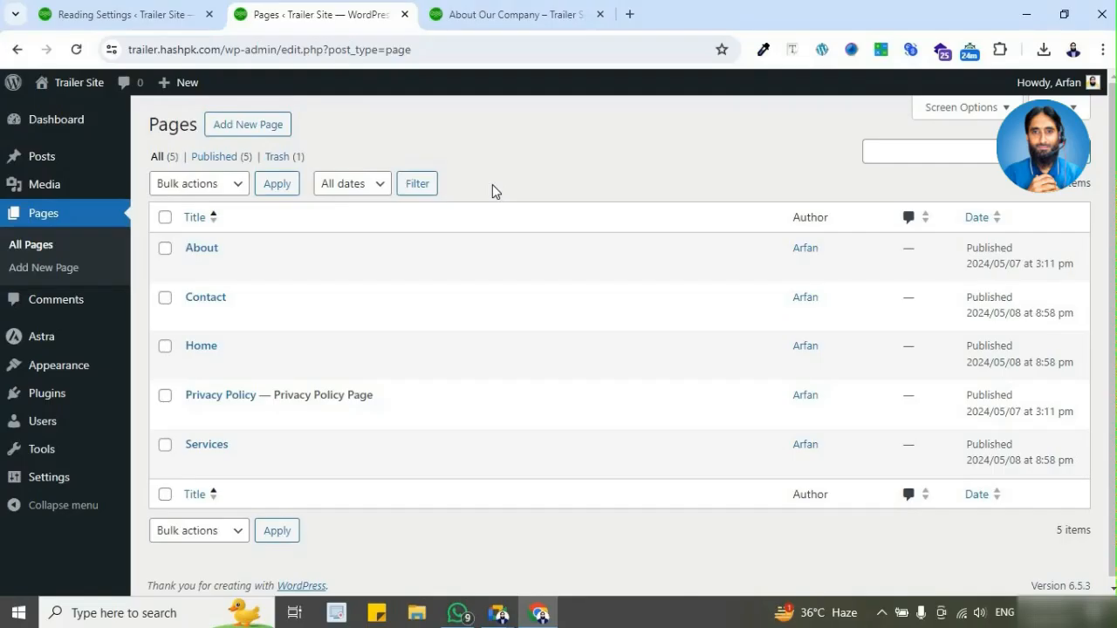
Step: View the live Privacy Policy page in a separate browser tab, read through its suggested-text sections, and close it
middle_click(312, 414)
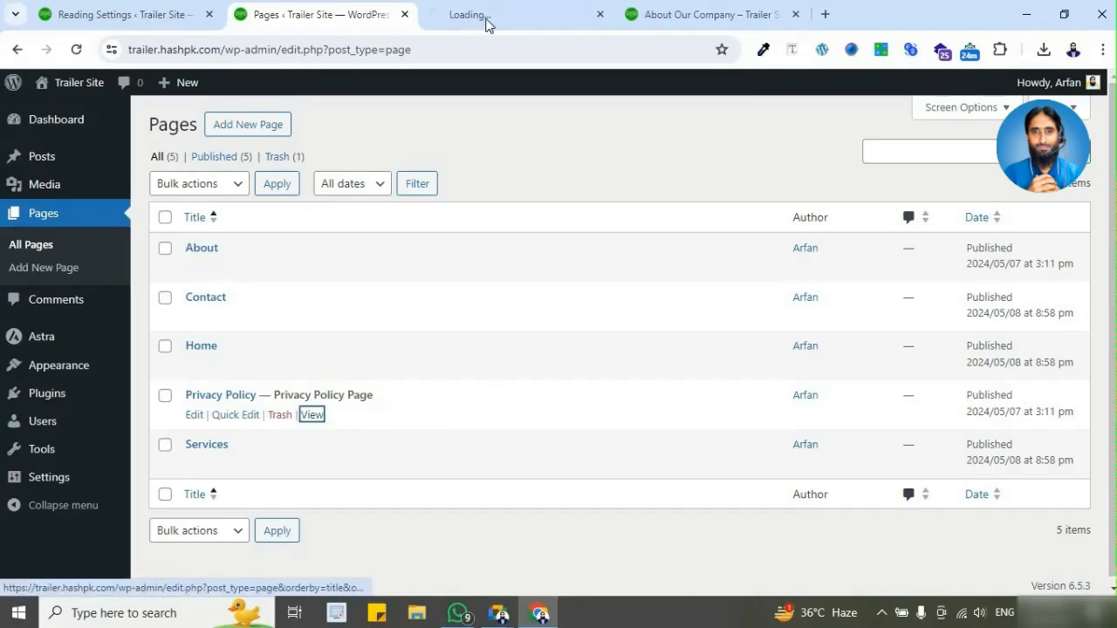
left_click(487, 24)
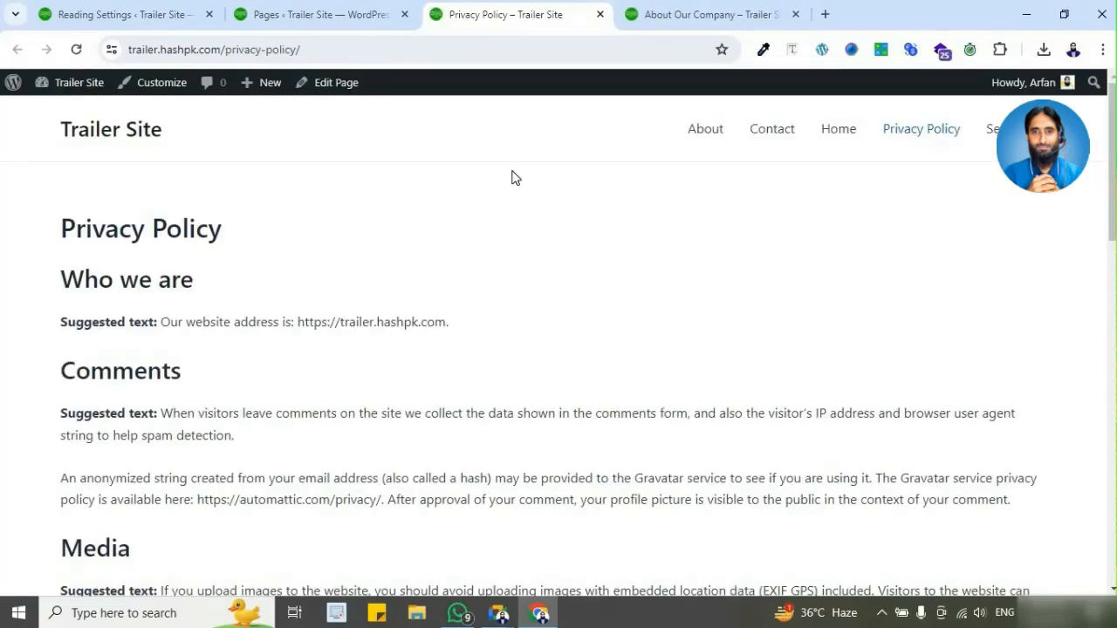
scroll(438, 269, "down", 5)
scroll(438, 269, "down", 7)
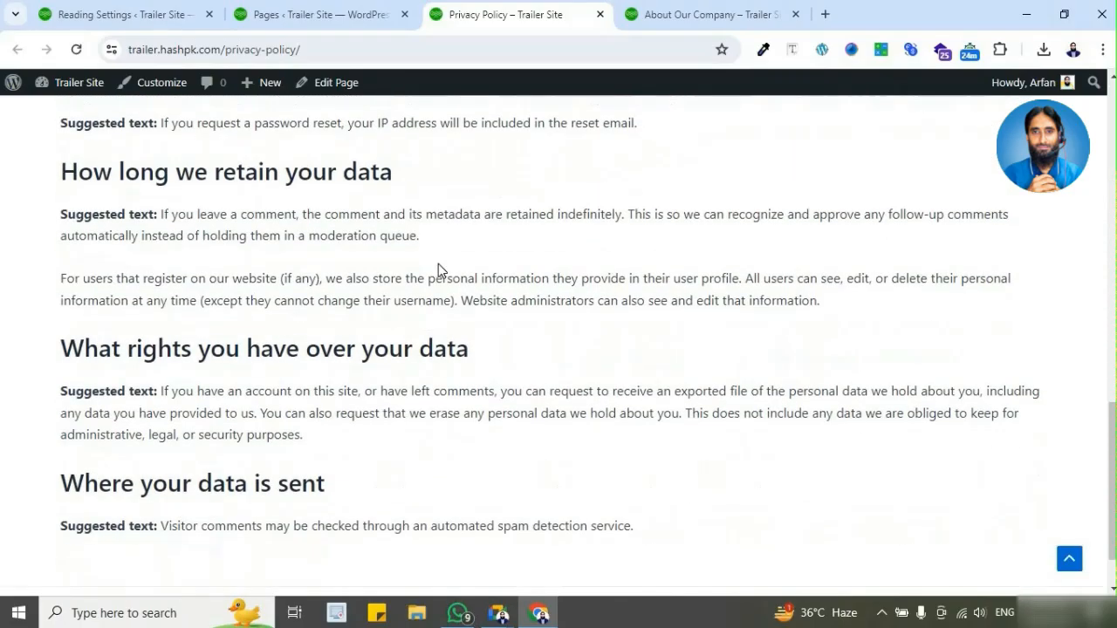
scroll(438, 264, "up", 6)
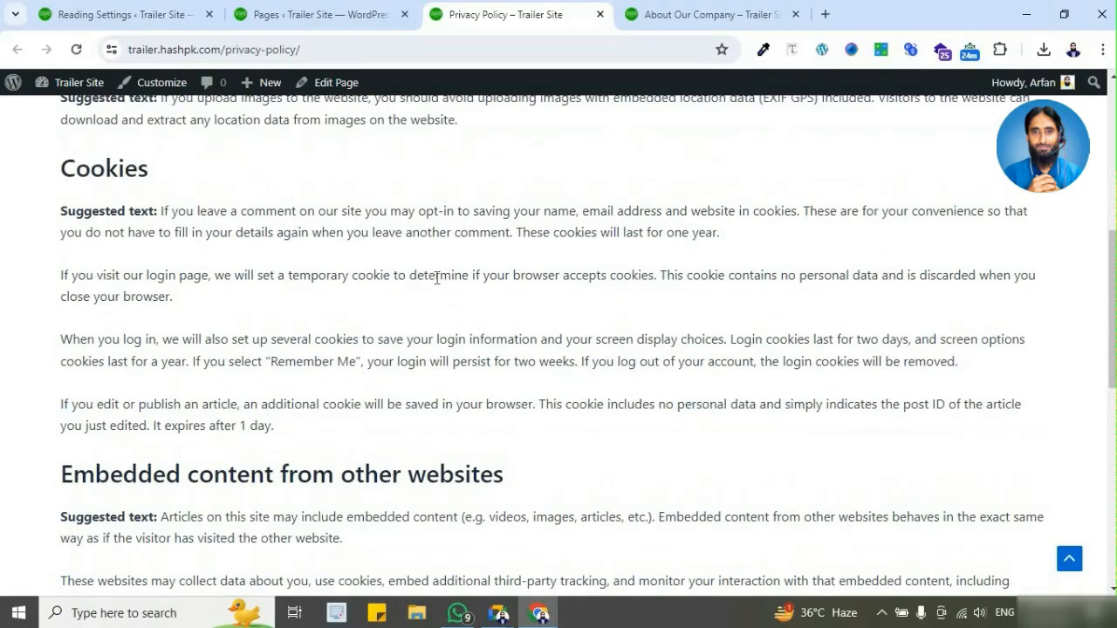
scroll(436, 278, "up", 5)
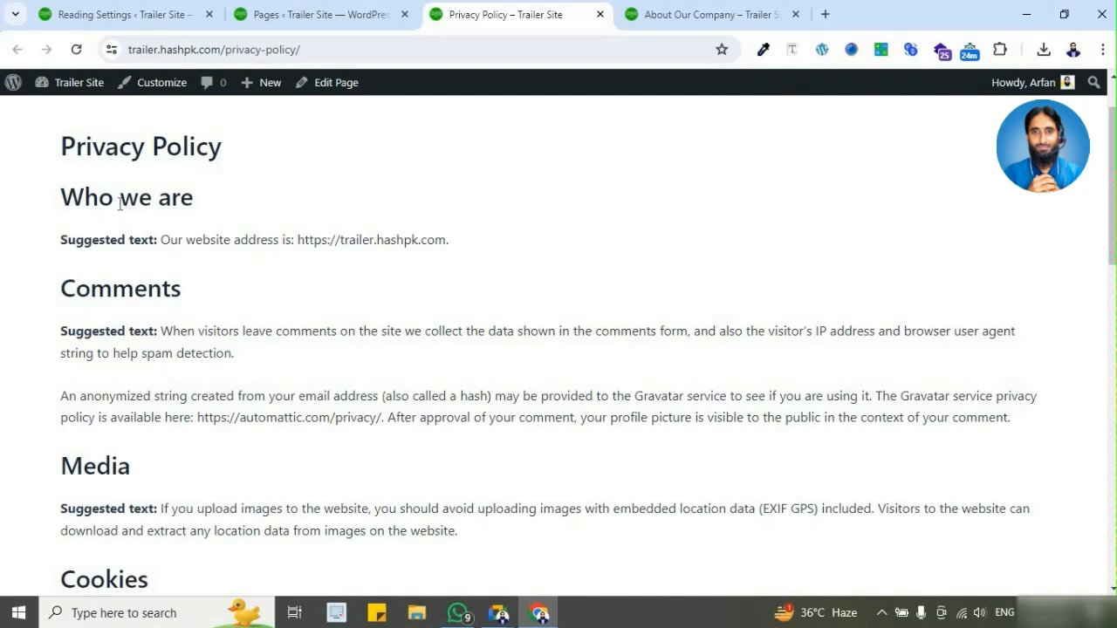
scroll(118, 218, "down", 1)
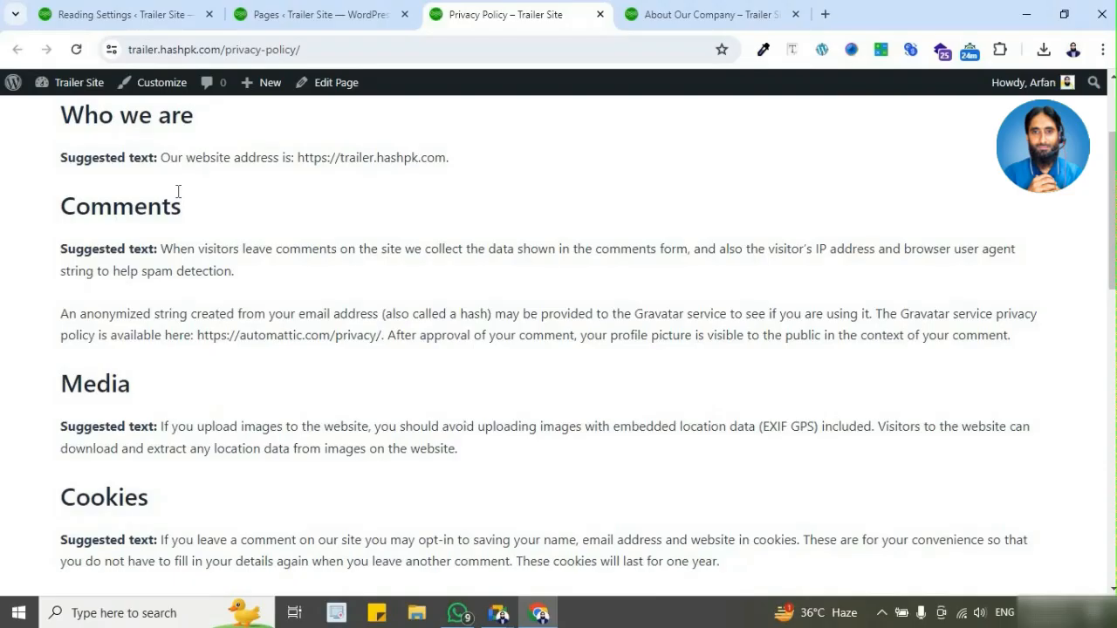
scroll(258, 236, "down", 1)
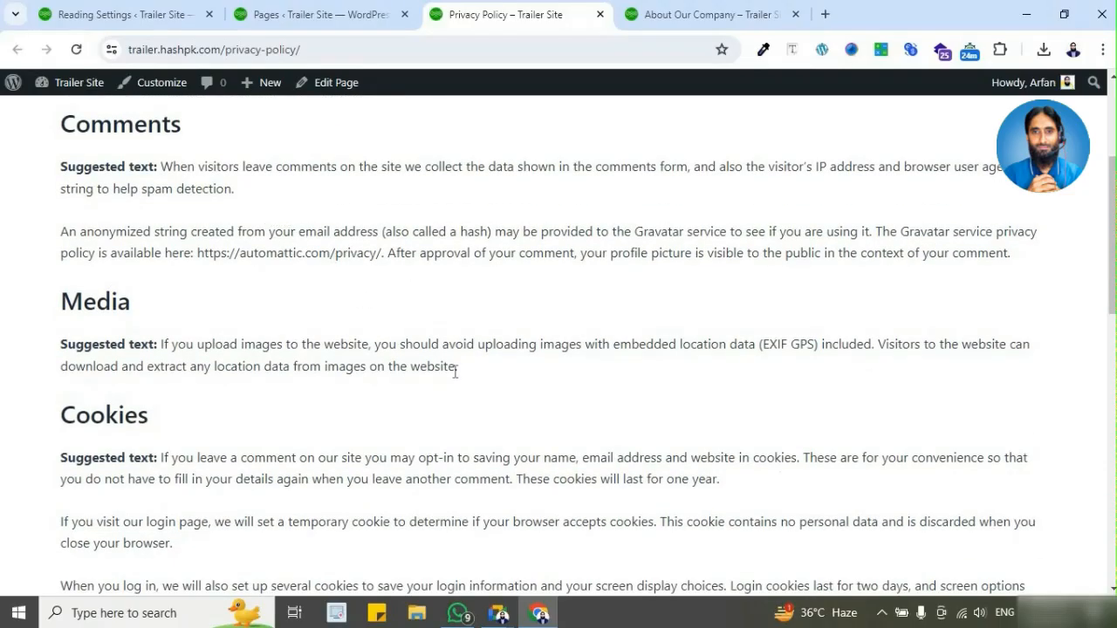
scroll(447, 370, "up", 3)
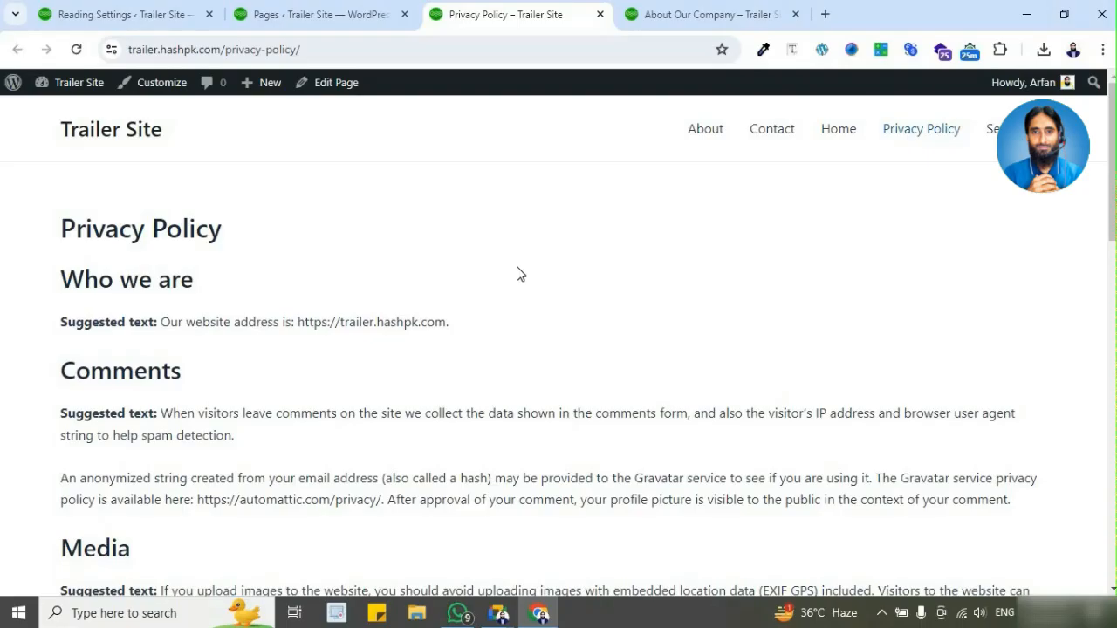
scroll(419, 349, "down", 3)
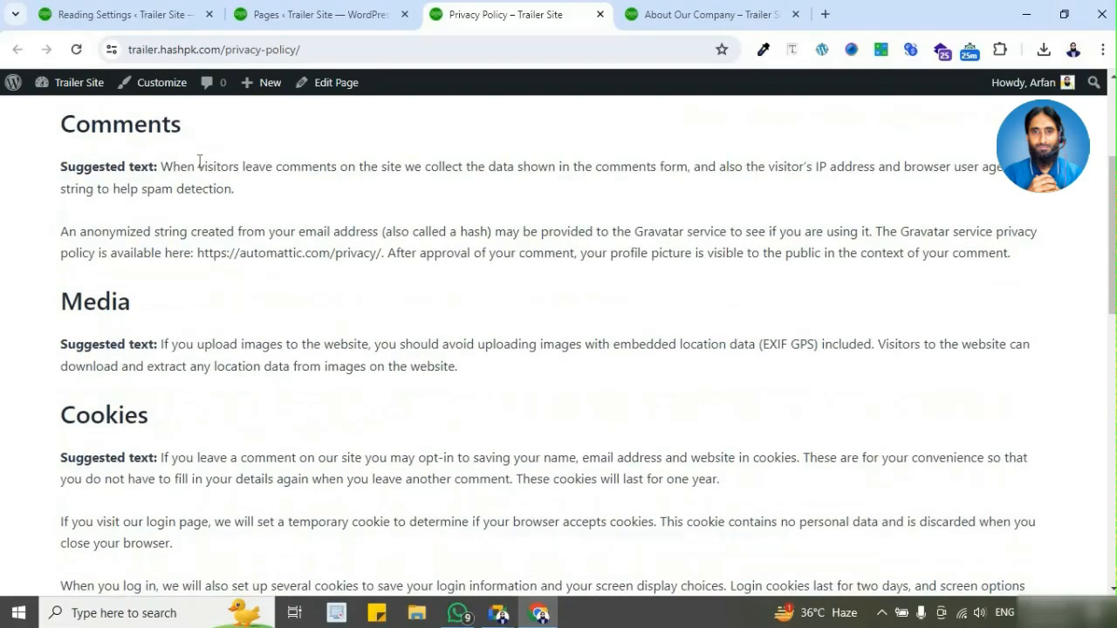
scroll(131, 305, "down", 5)
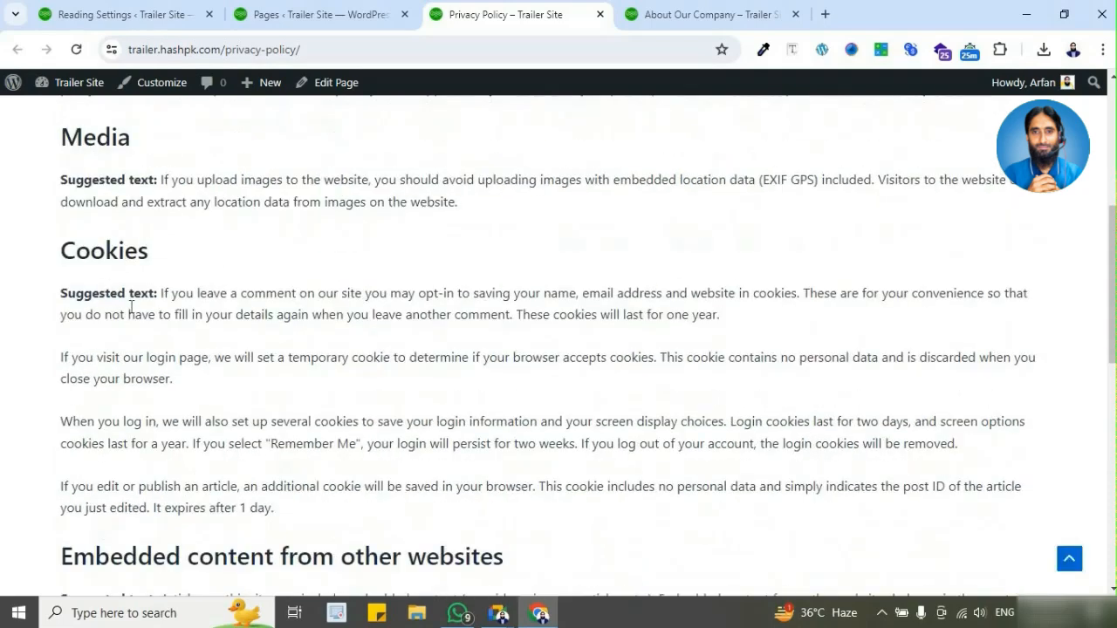
scroll(219, 327, "down", 4)
scroll(303, 401, "down", 1)
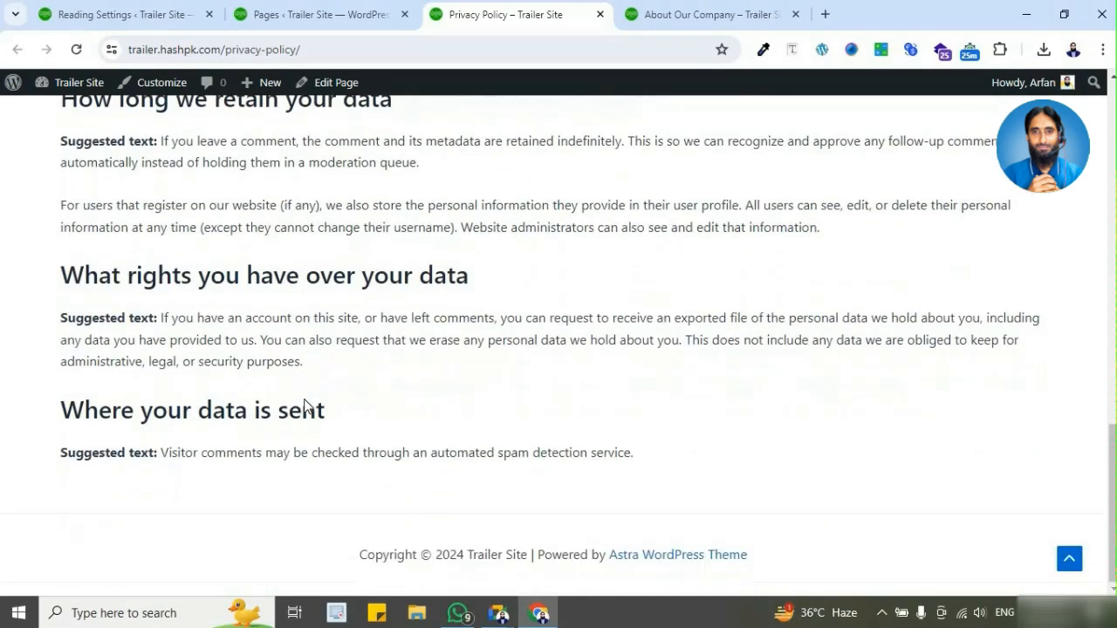
scroll(520, 349, "up", 7)
scroll(520, 348, "up", 5)
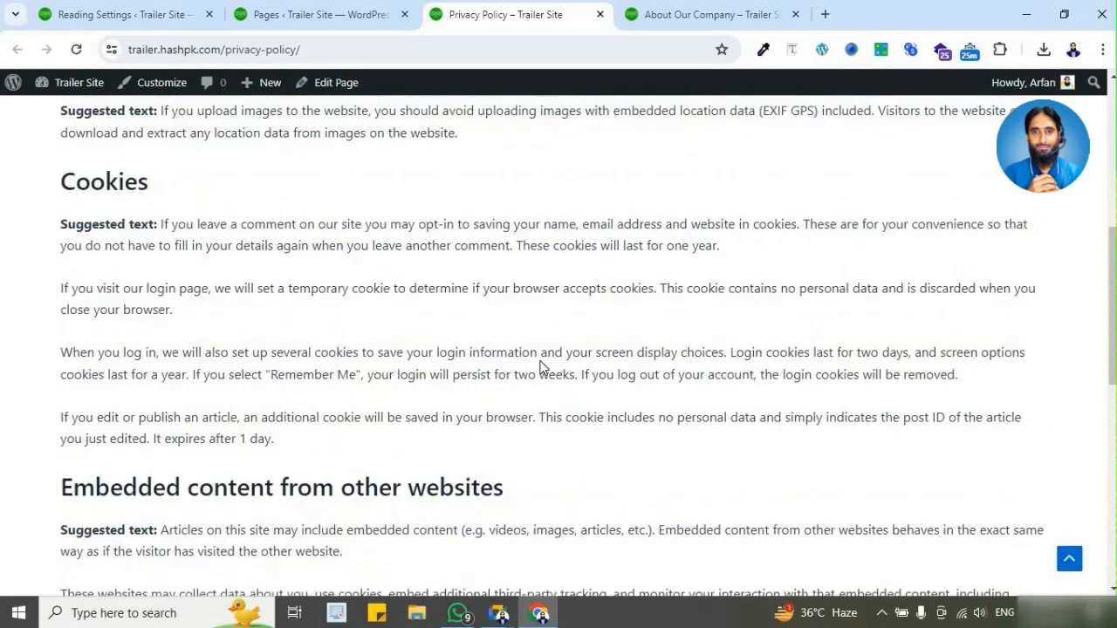
scroll(510, 343, "up", 2)
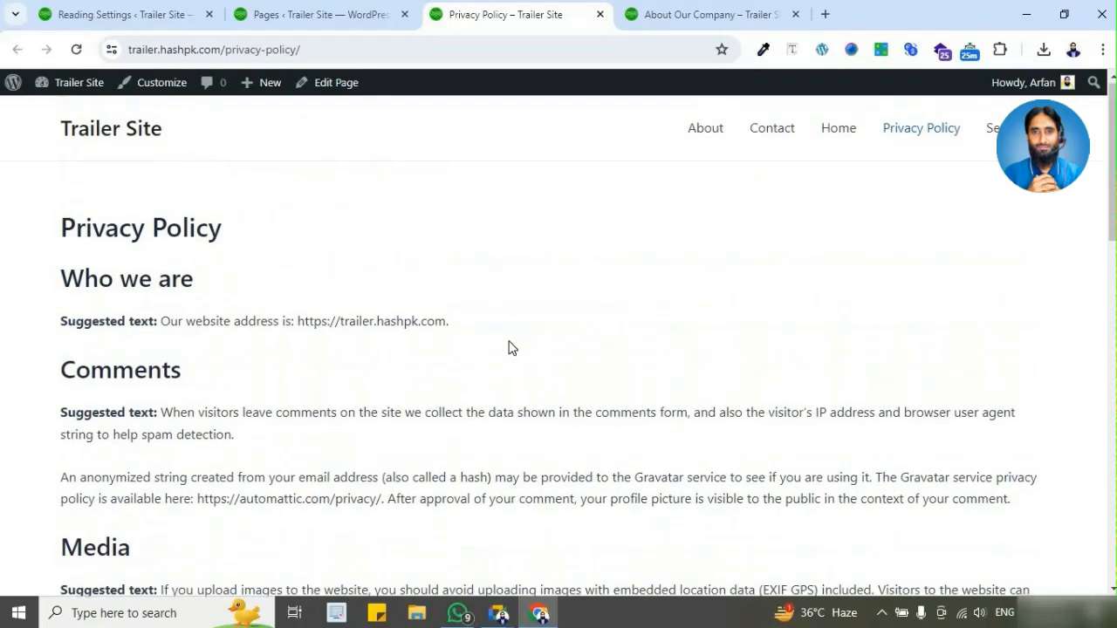
left_click(307, 25)
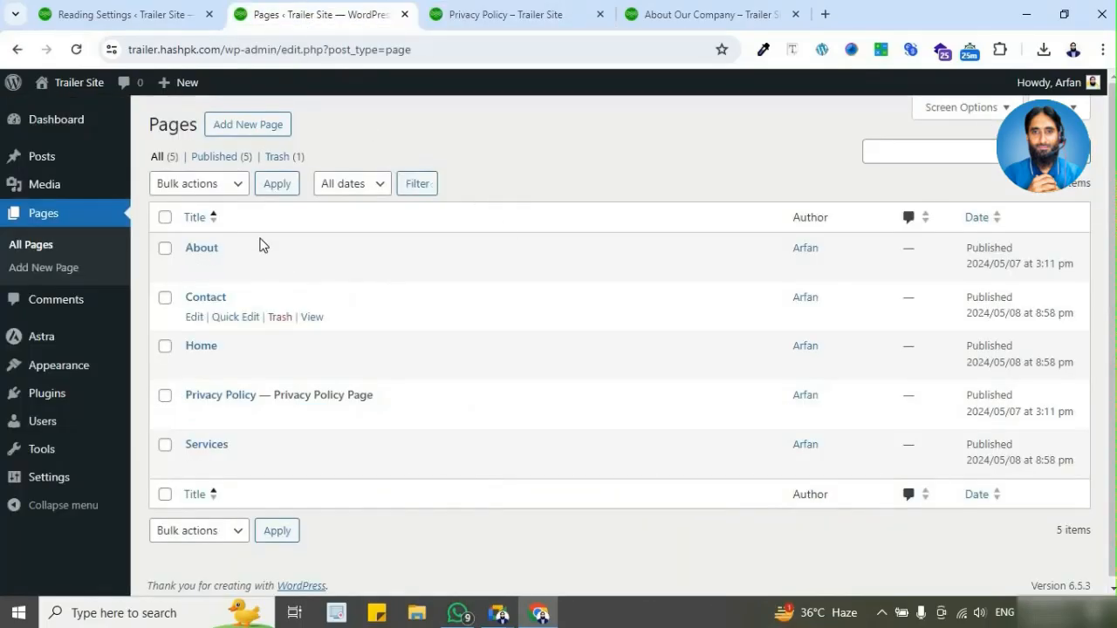
left_click(583, 17)
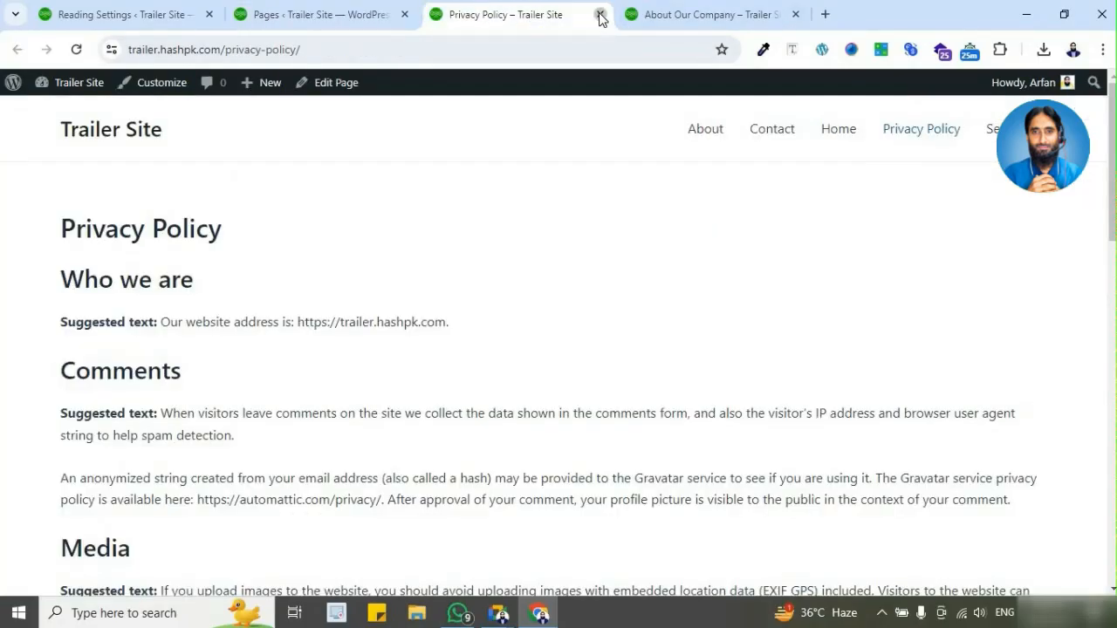
left_click(600, 15)
Step: Check the navigation menu on the live Trailer Site home page, and reload the Reading Settings to review the homepage display options
left_click(550, 16)
left_click(146, 140)
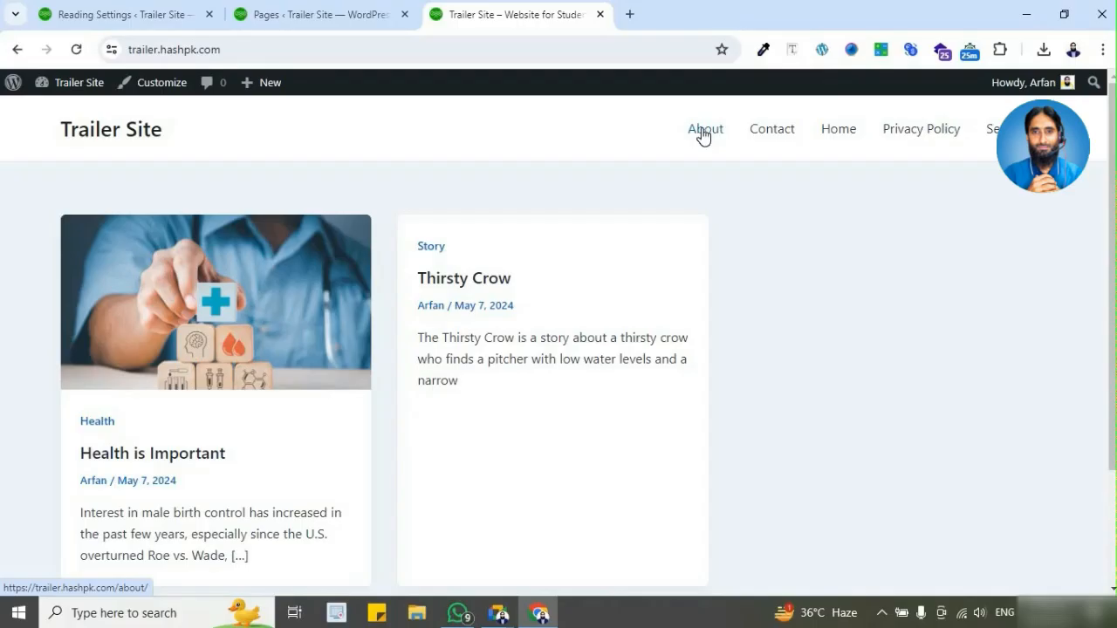
left_click(276, 21)
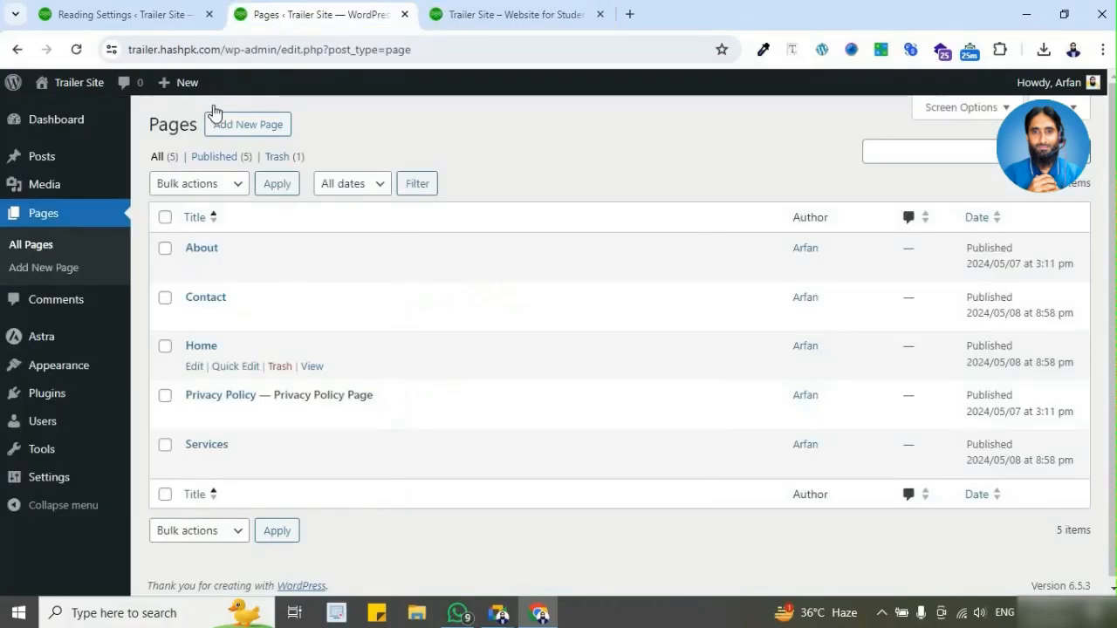
left_click(174, 15)
left_click(76, 50)
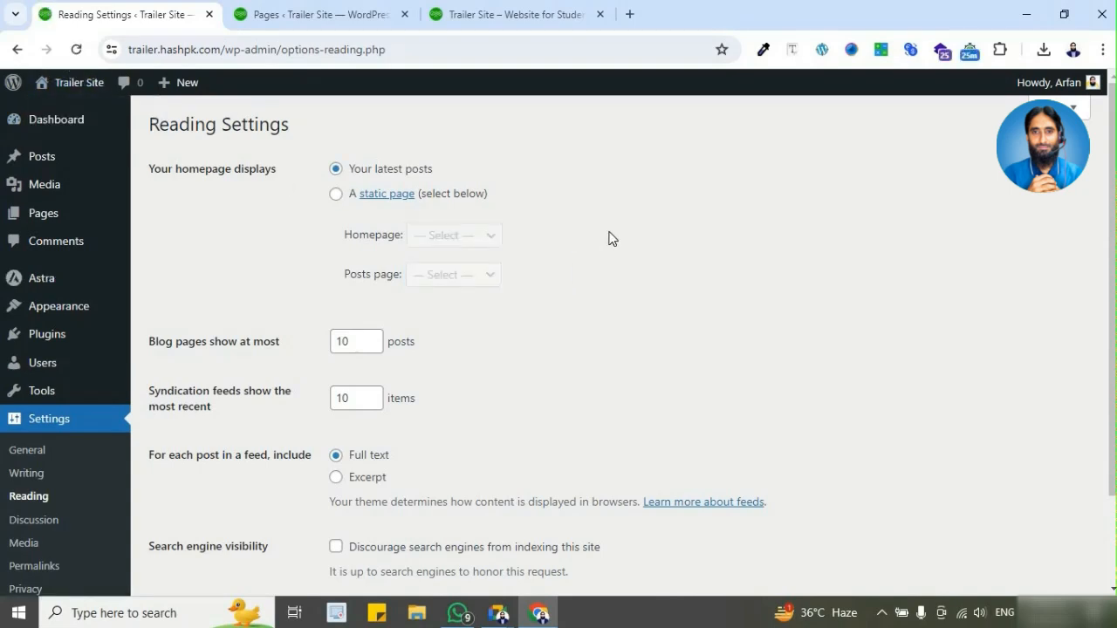
Step: Create and publish a new blank page titled "Blog" from the list of pages
left_click(323, 16)
left_click(262, 129)
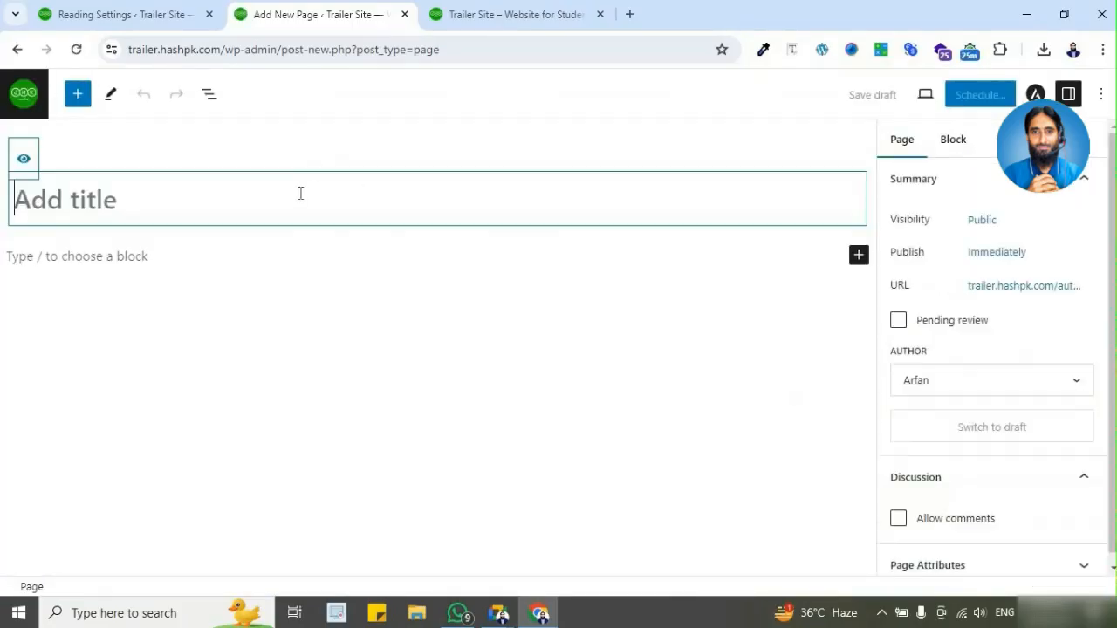
type("Blog")
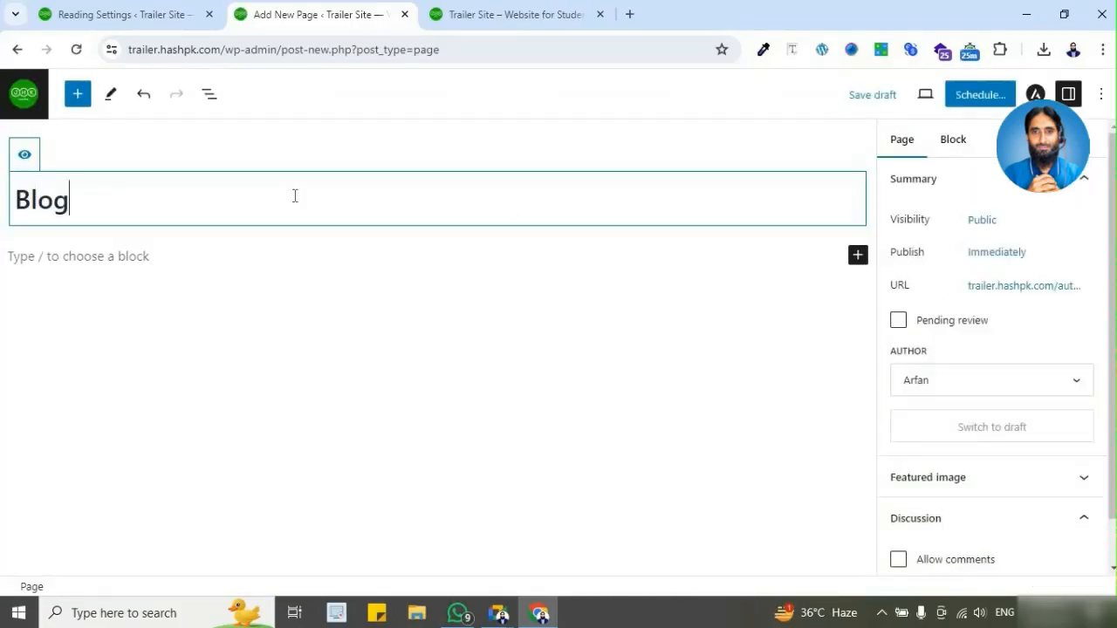
left_click(980, 95)
left_click(979, 95)
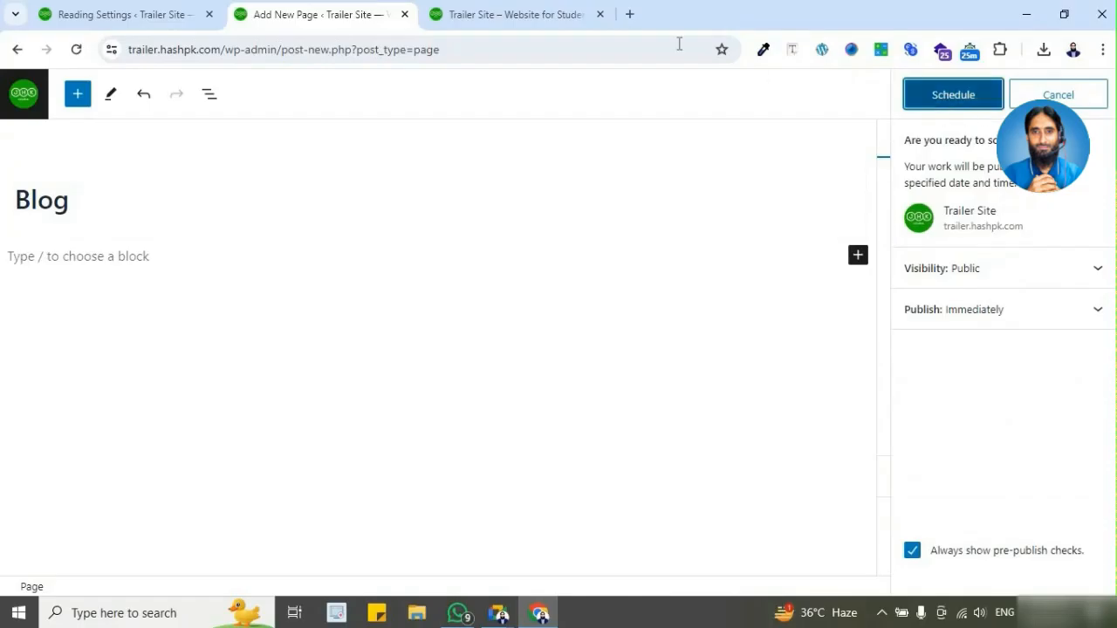
Step: View the example site demo.hashpk.com in a new browser tab, close it, and return to the list of pages
left_click(625, 19)
type("dem")
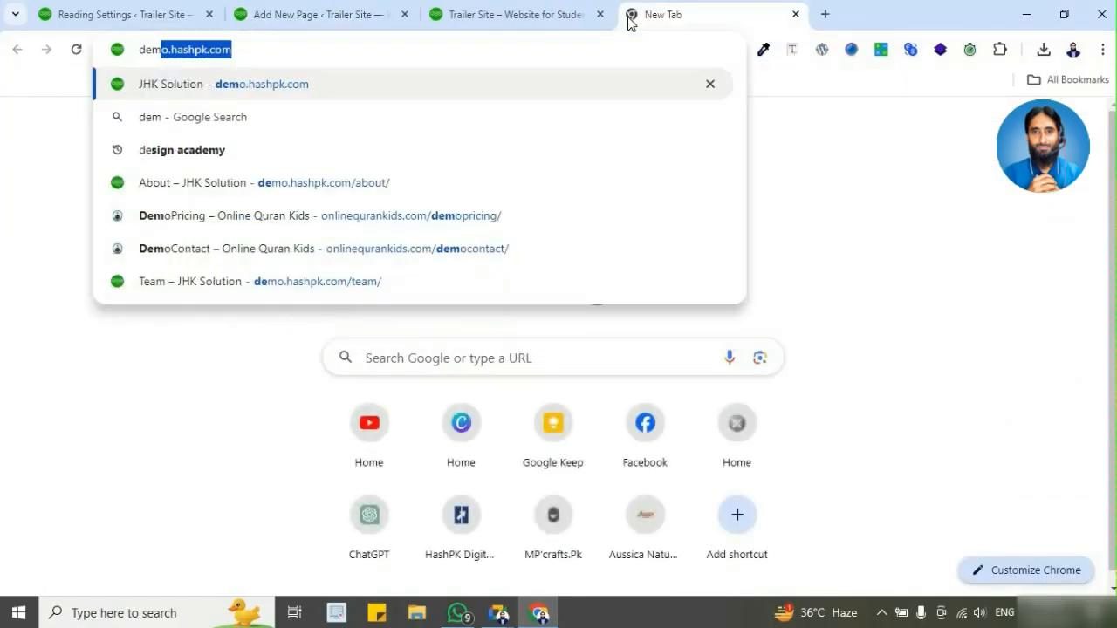
key("Return")
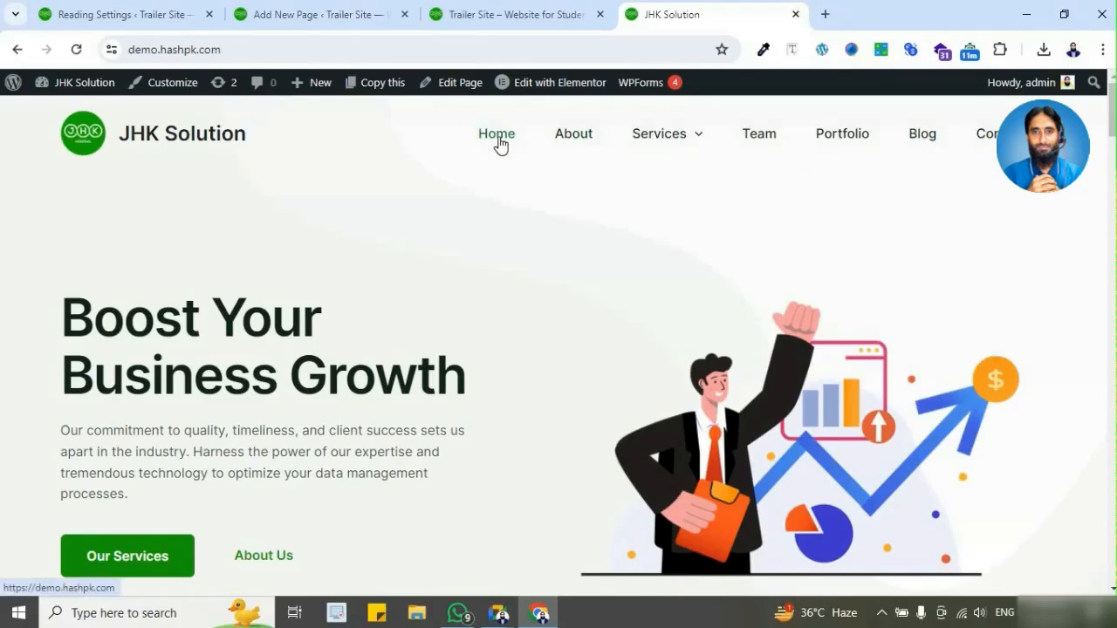
left_click(795, 15)
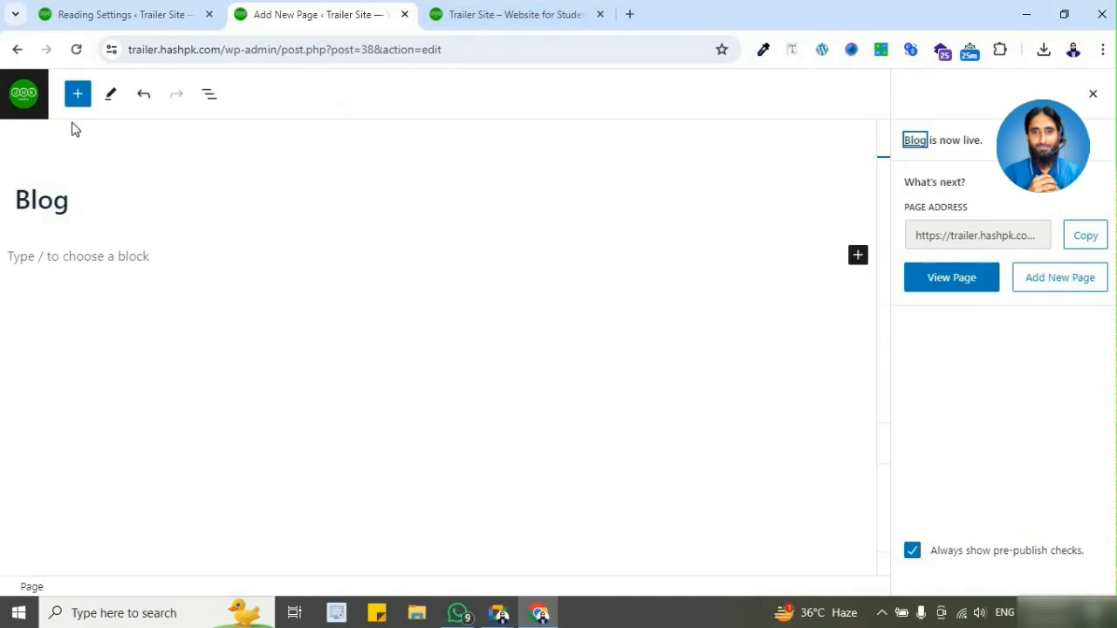
left_click(24, 98)
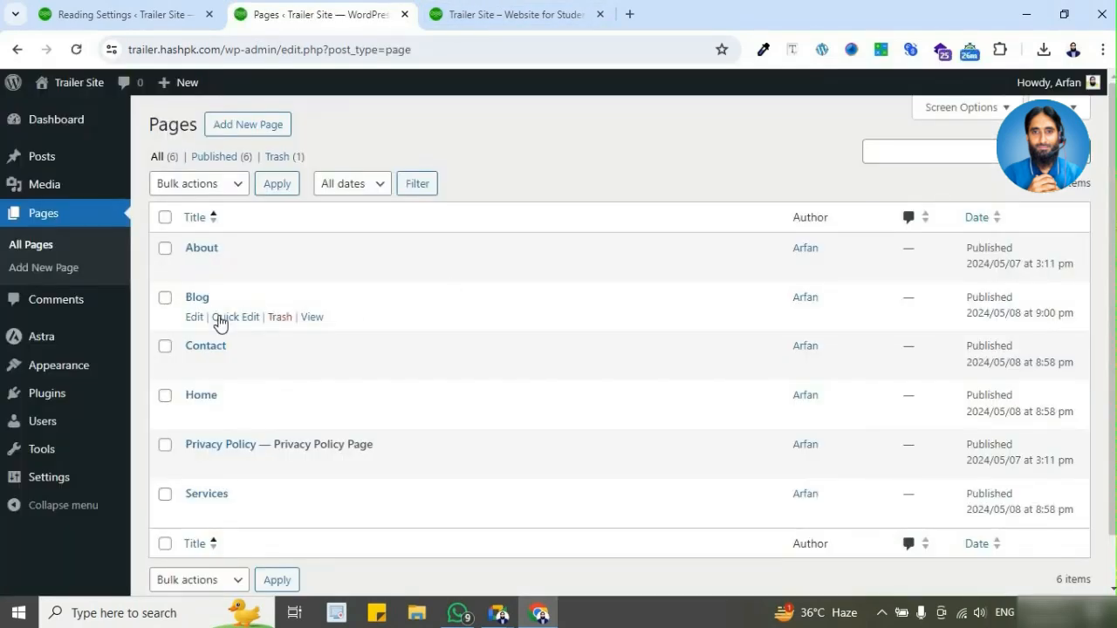
Step: View the Contact and Home pages on the live Trailer Site and inspect the Home page's web address
left_click(480, 14)
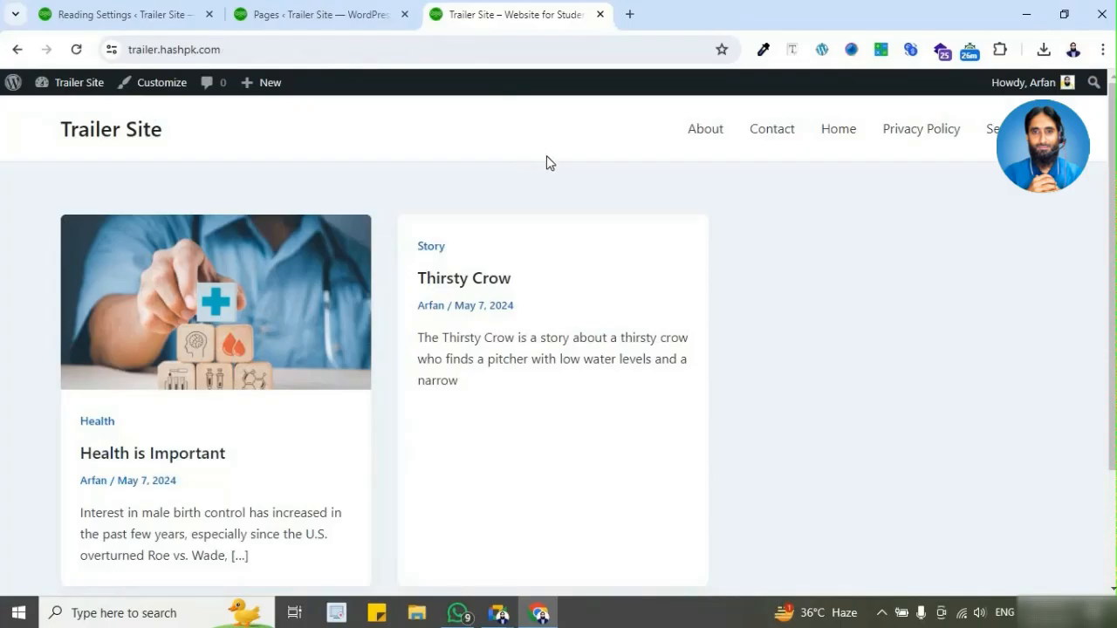
left_click(772, 133)
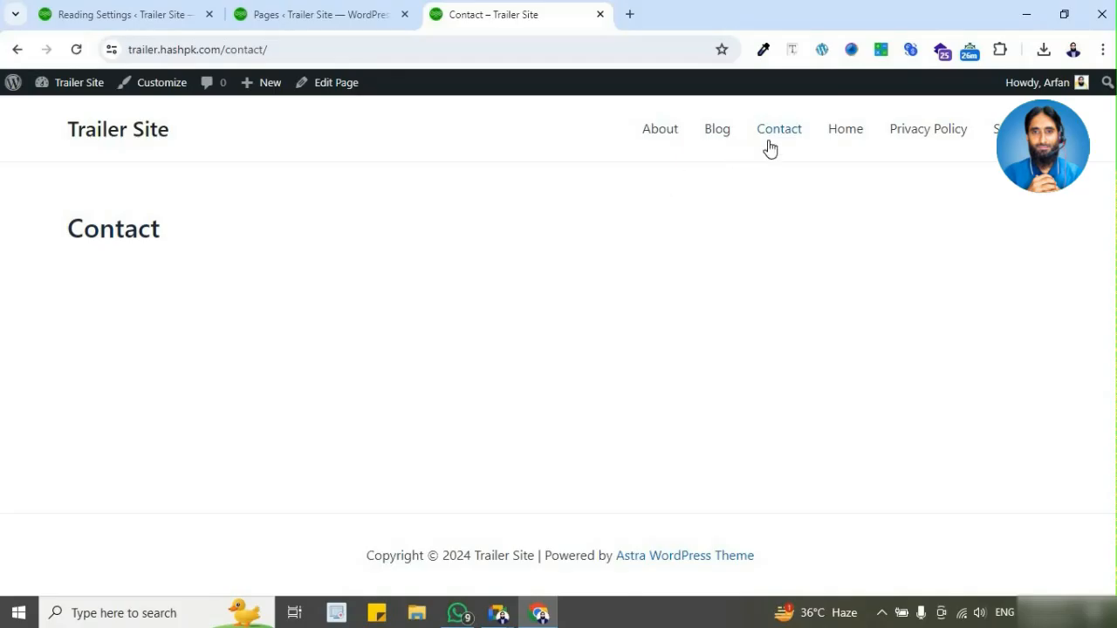
left_click(843, 133)
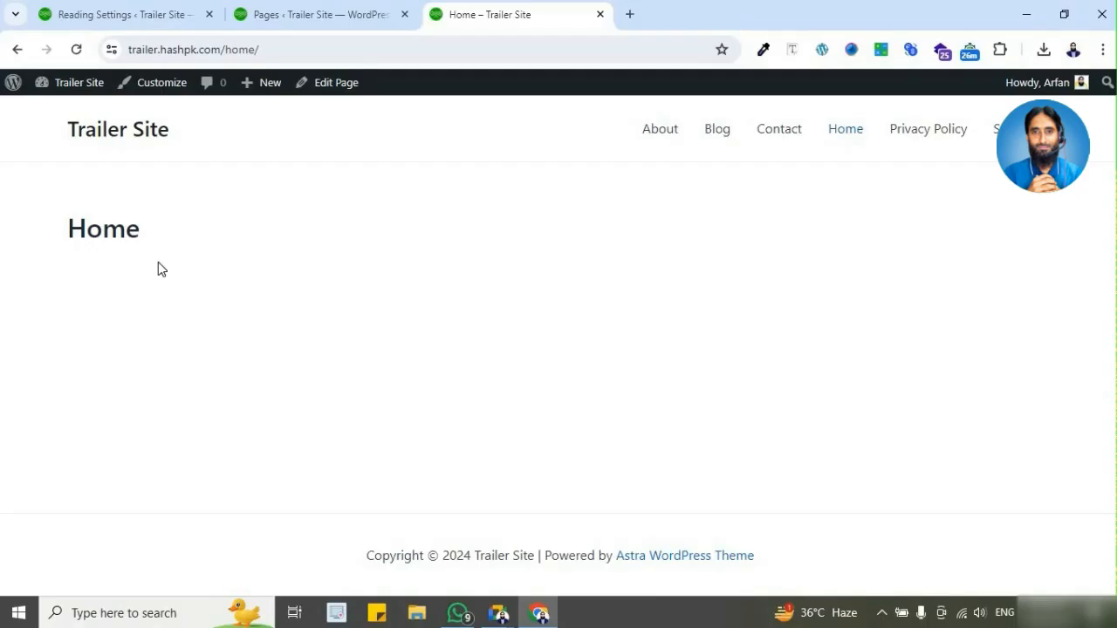
left_click(236, 49)
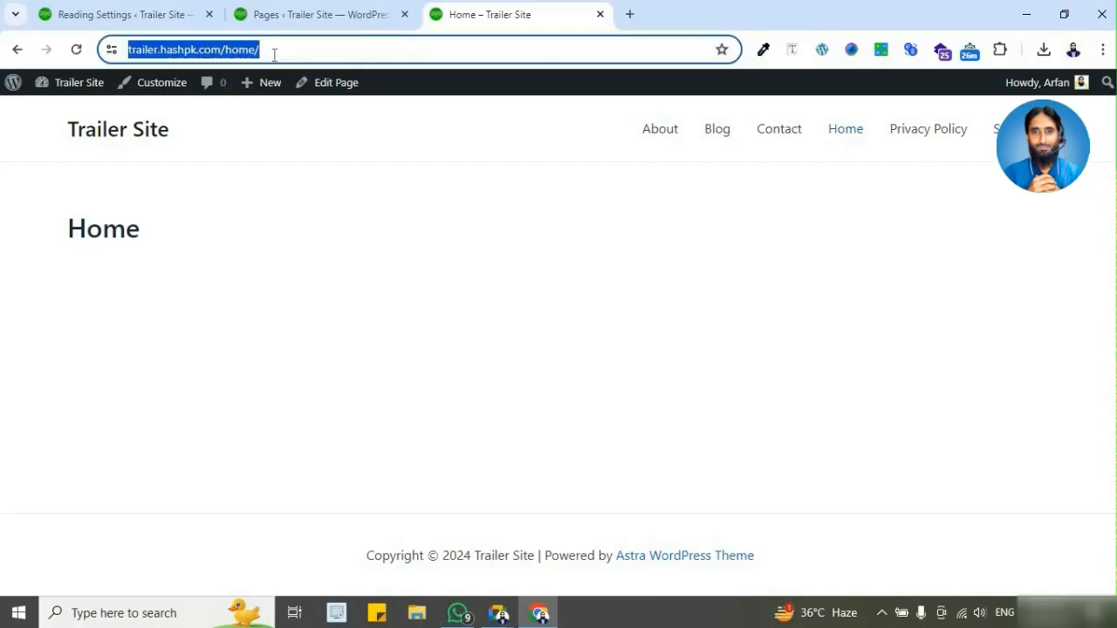
key("End")
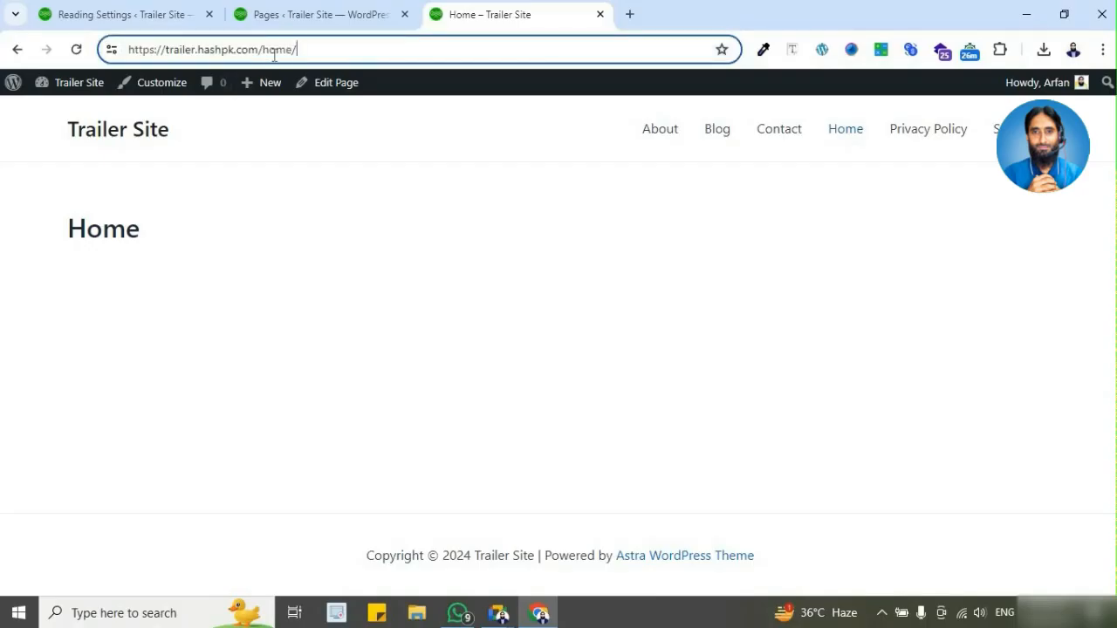
Step: Compare the homepage and posts page options in the Reading Settings with the live Home and Blog pages
left_click(140, 17)
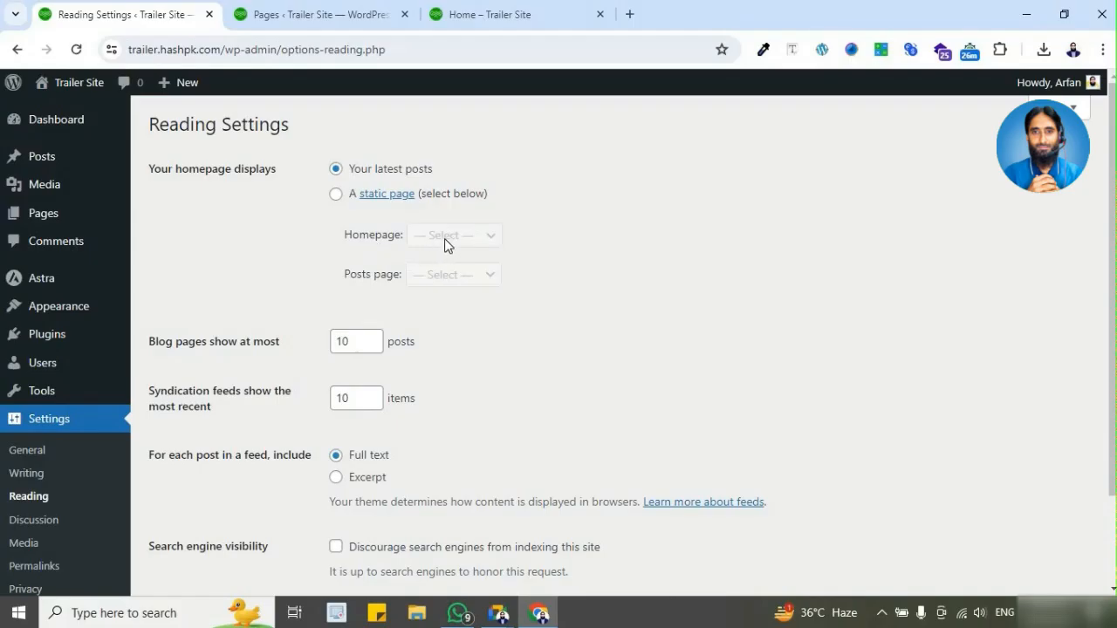
left_click(489, 16)
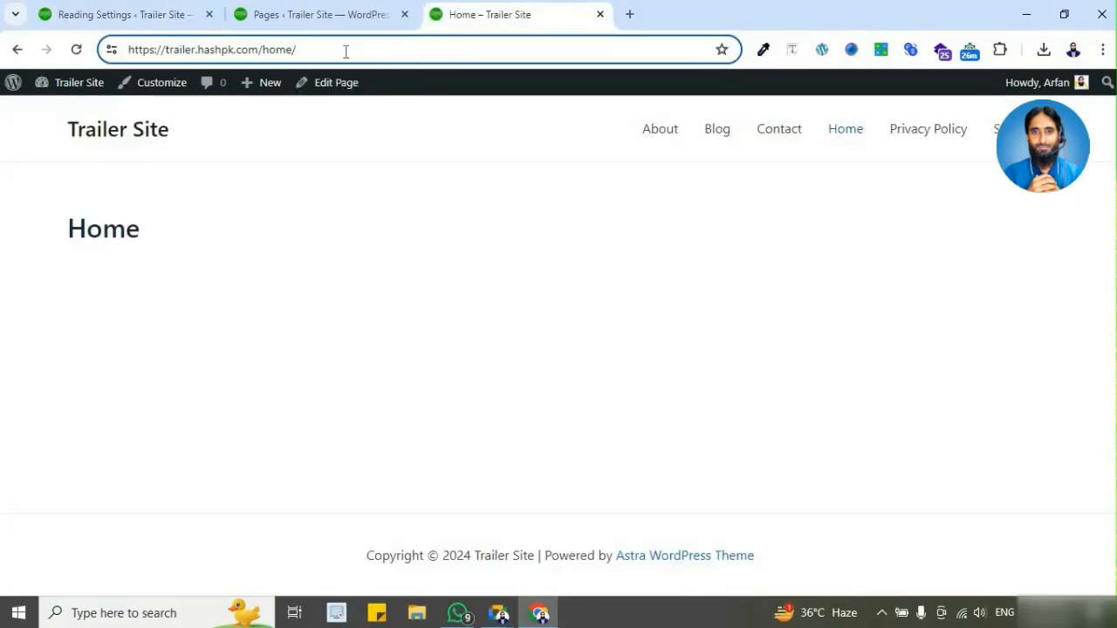
left_click(719, 135)
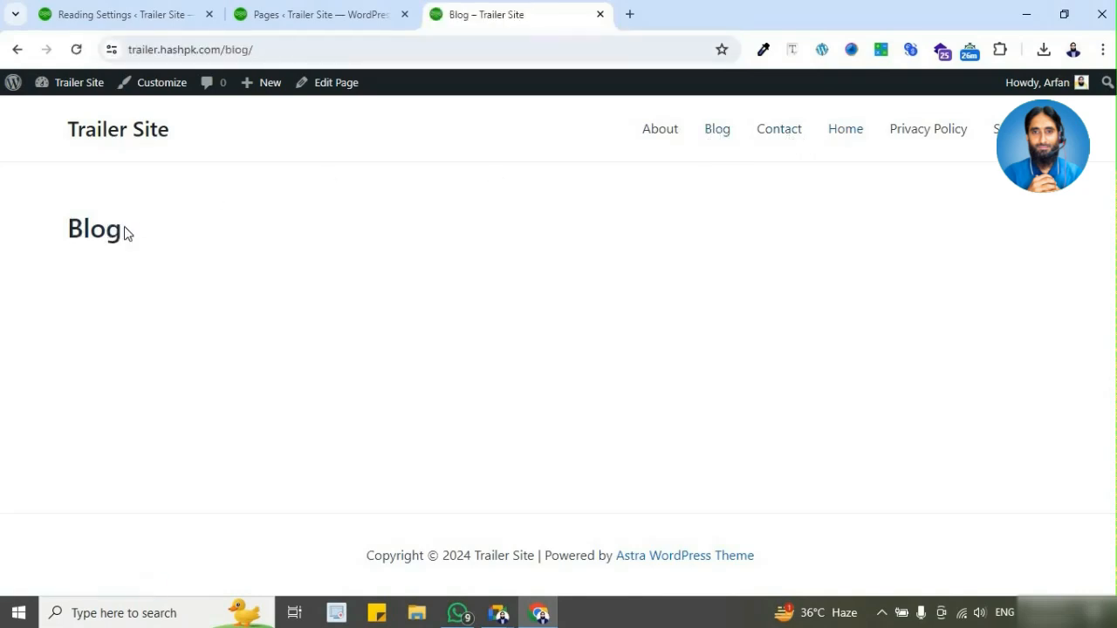
left_click(151, 14)
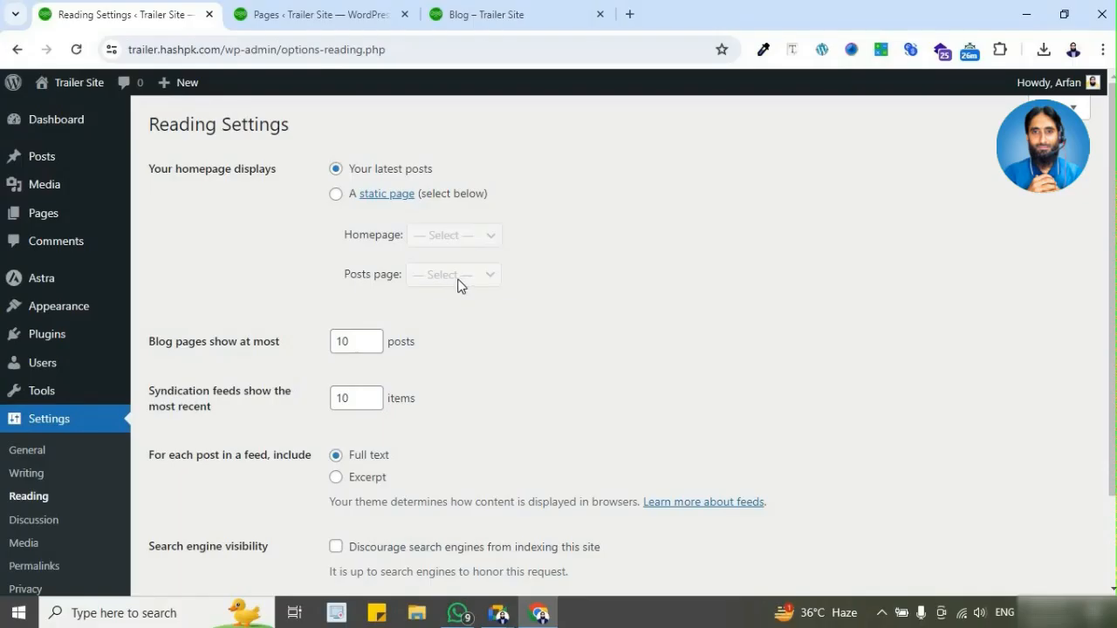
Step: Browse the remaining live site pages from the navigation menu, from Services through to About
left_click(523, 14)
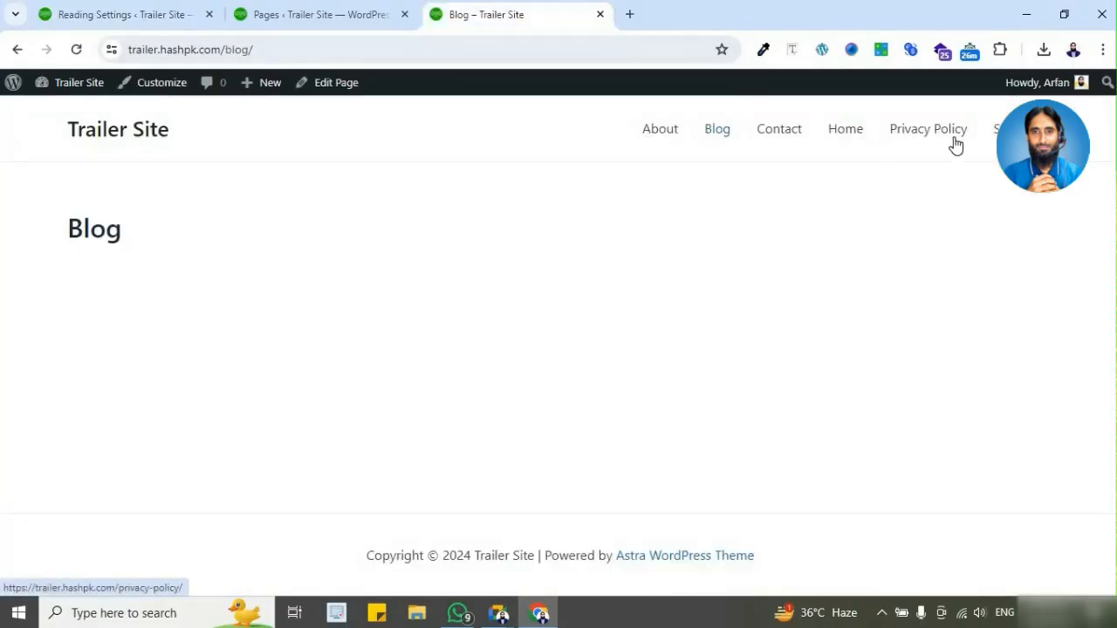
left_click(1004, 131)
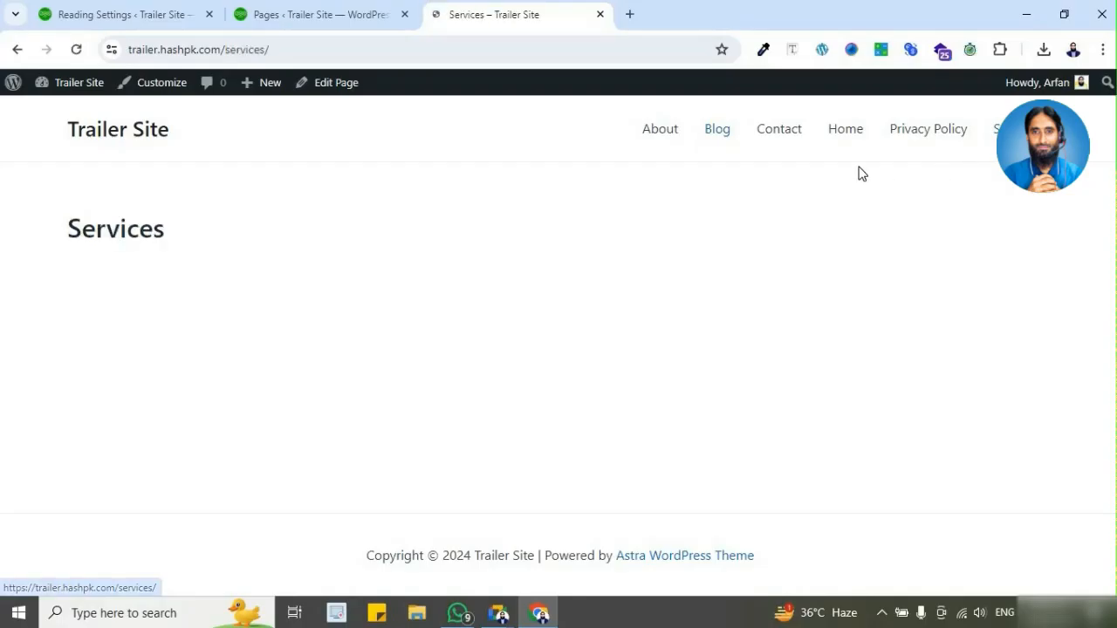
left_click(766, 137)
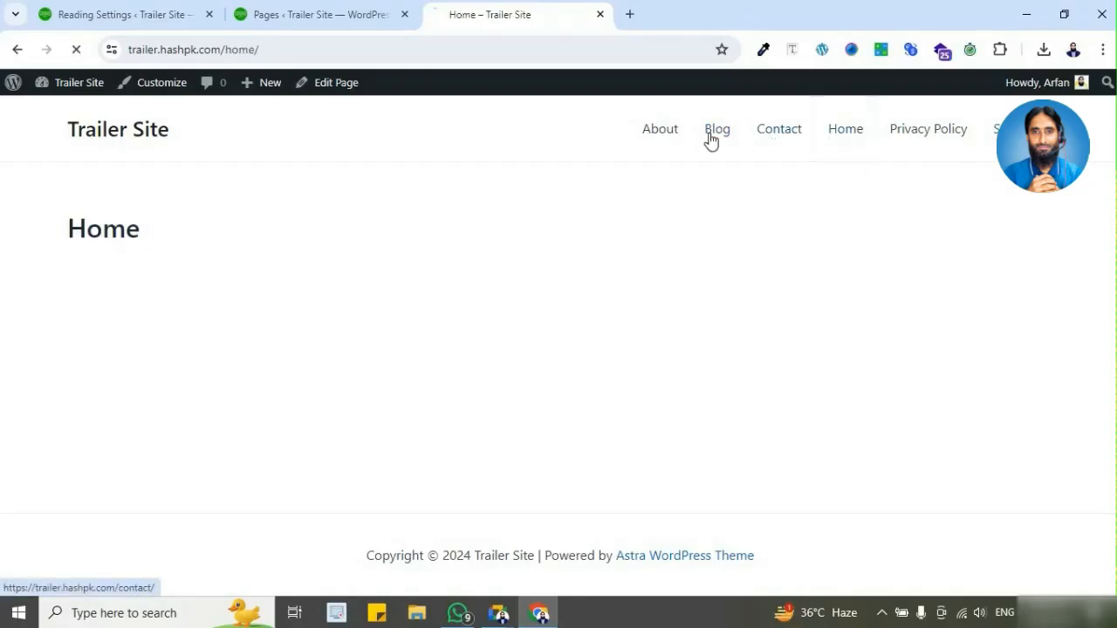
left_click(648, 139)
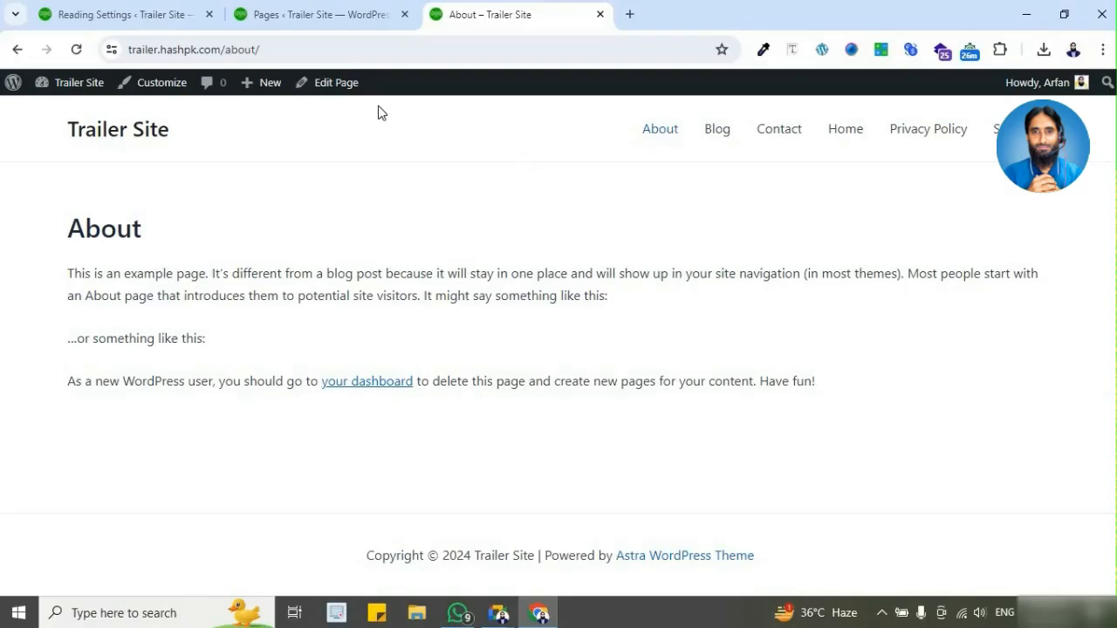
Step: Open the About and Services pages for editing in separate browser tabs and compare their content
left_click(336, 87, "ctrl")
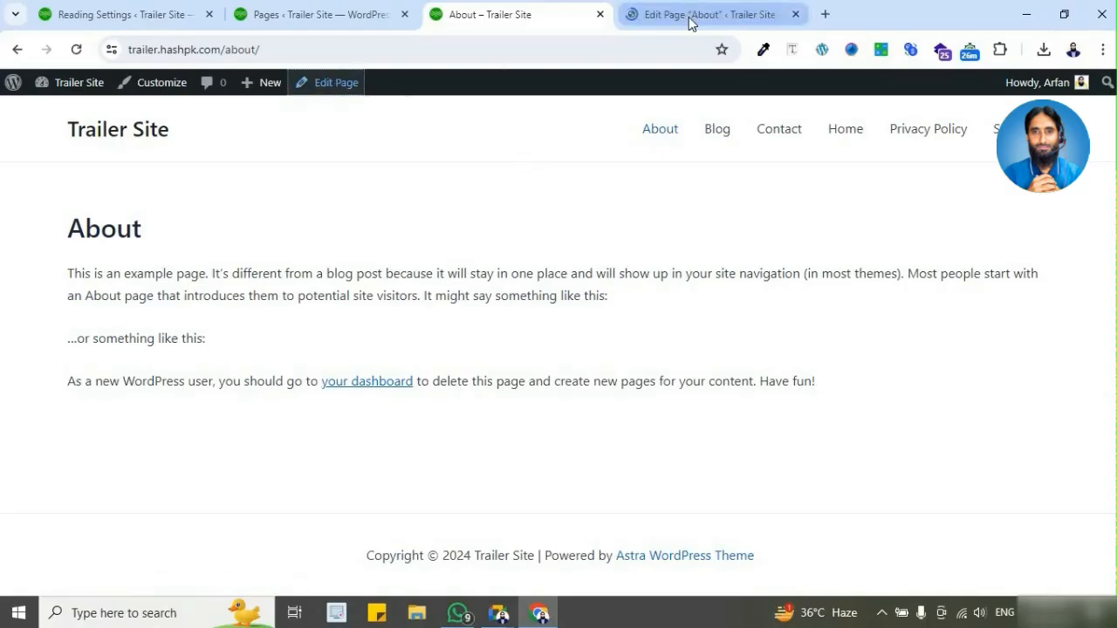
left_click(994, 140, "ctrl")
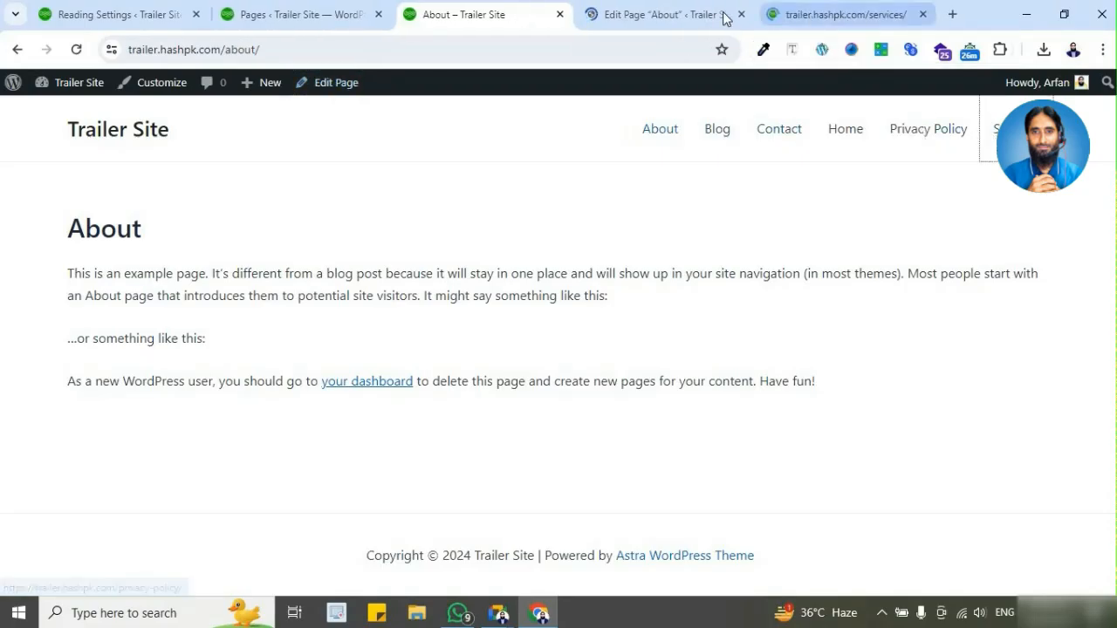
left_click(690, 18)
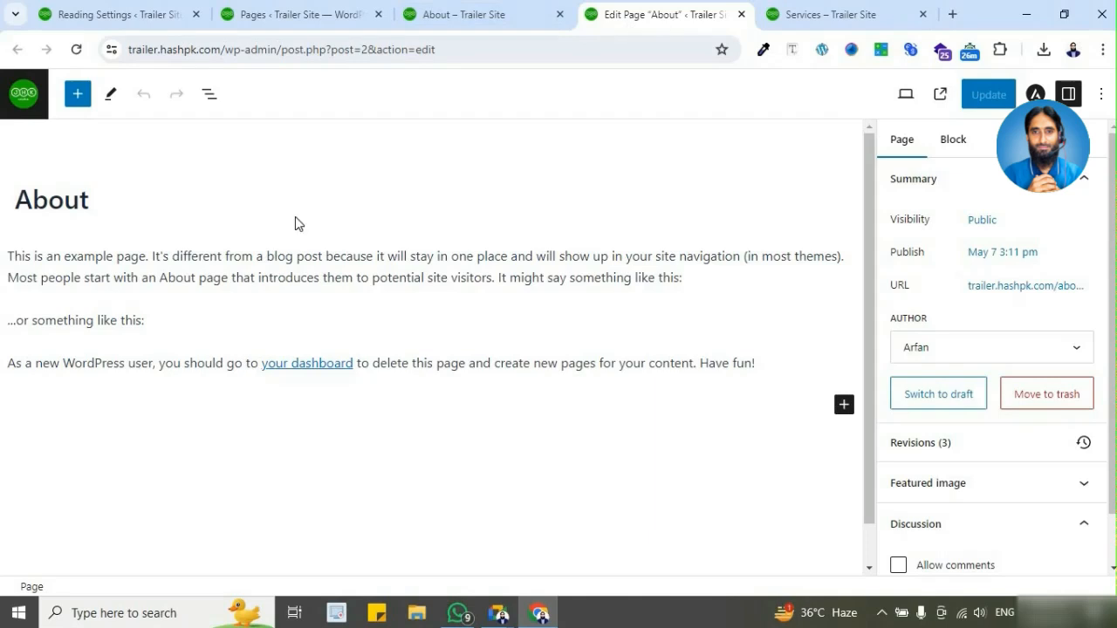
left_click(813, 20)
left_click(326, 85)
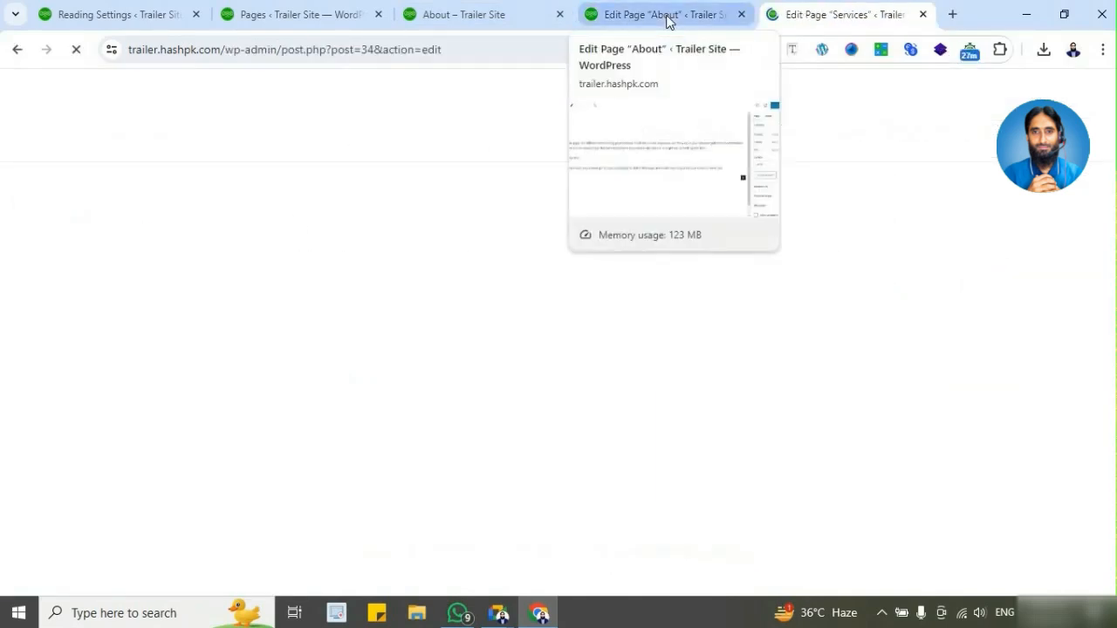
left_click(666, 20)
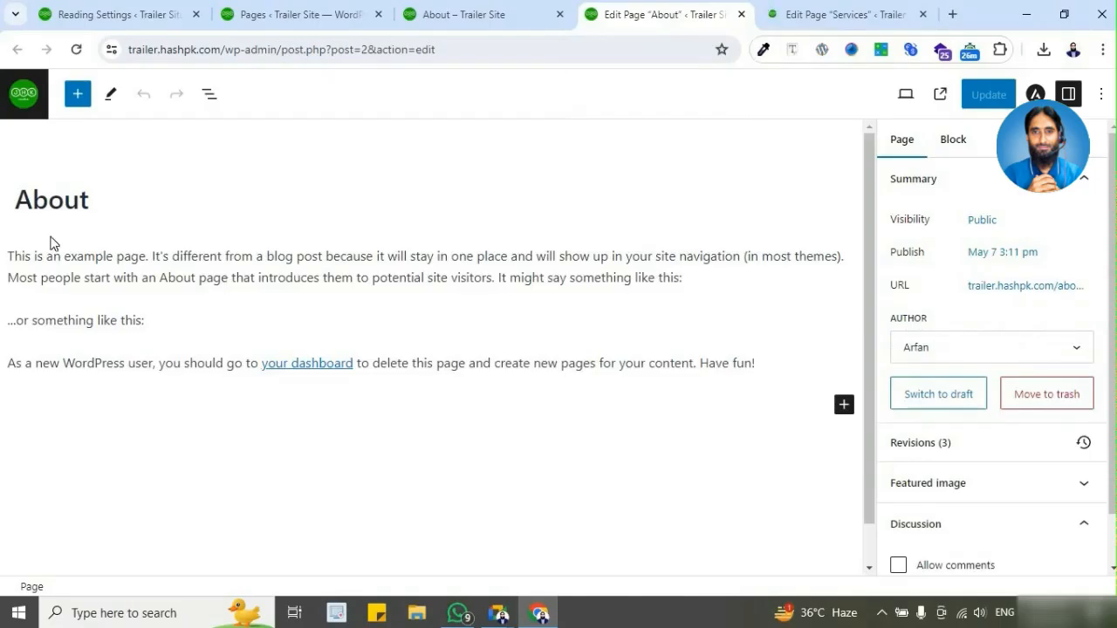
left_click(96, 278)
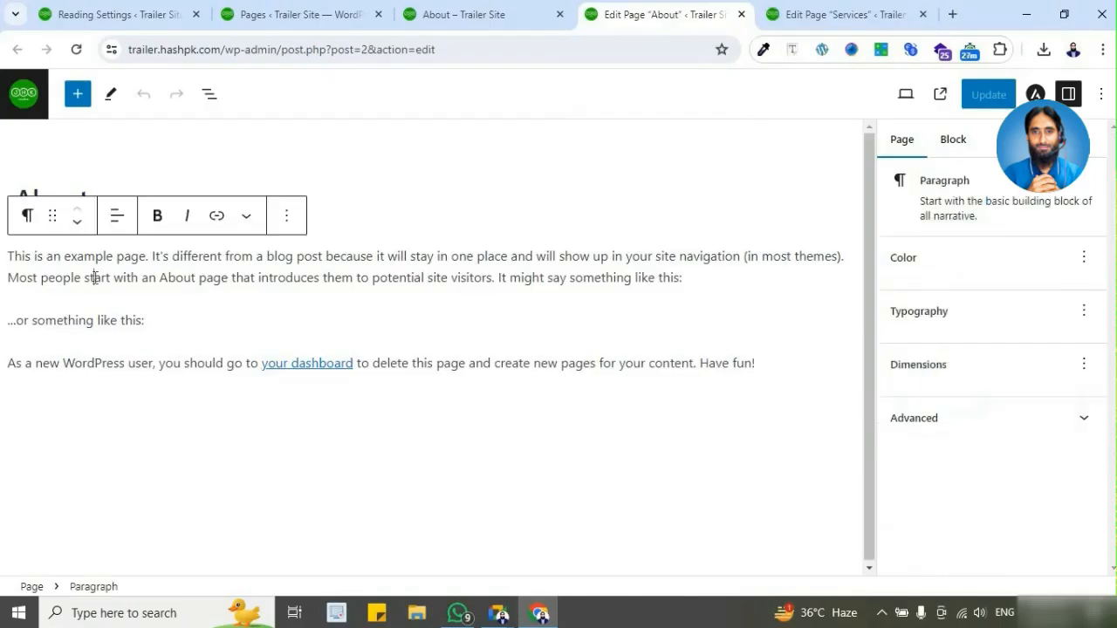
left_click(814, 15)
left_click(110, 255)
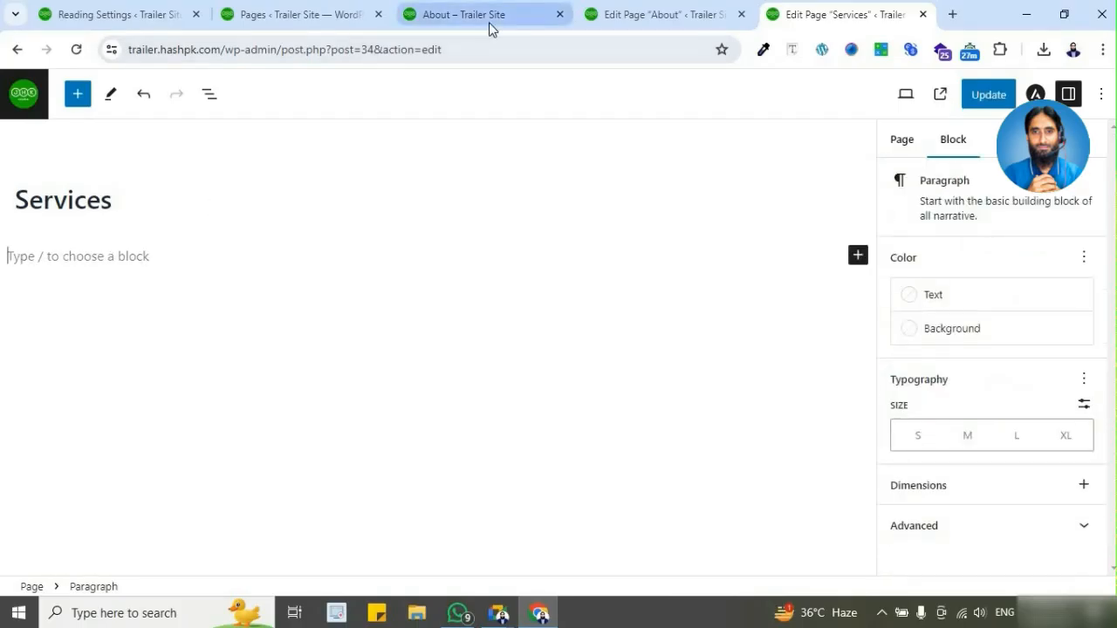
left_click(625, 15)
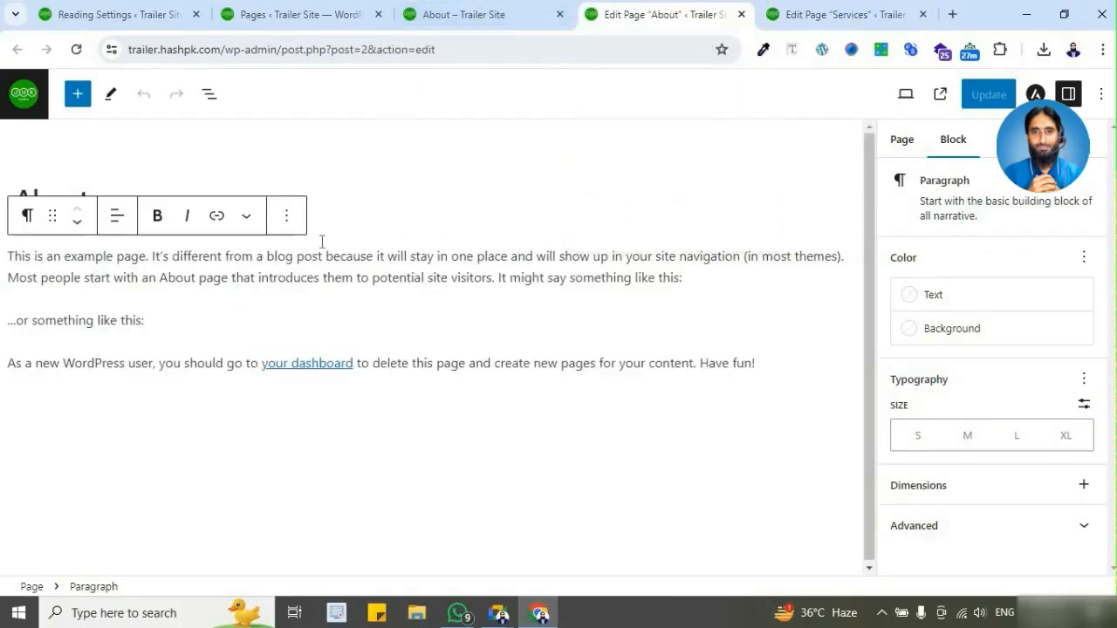
Step: Move the existing About page to the trash, publish a new blank page titled "About", and return to the list of pages
left_click(331, 18)
left_click(279, 267)
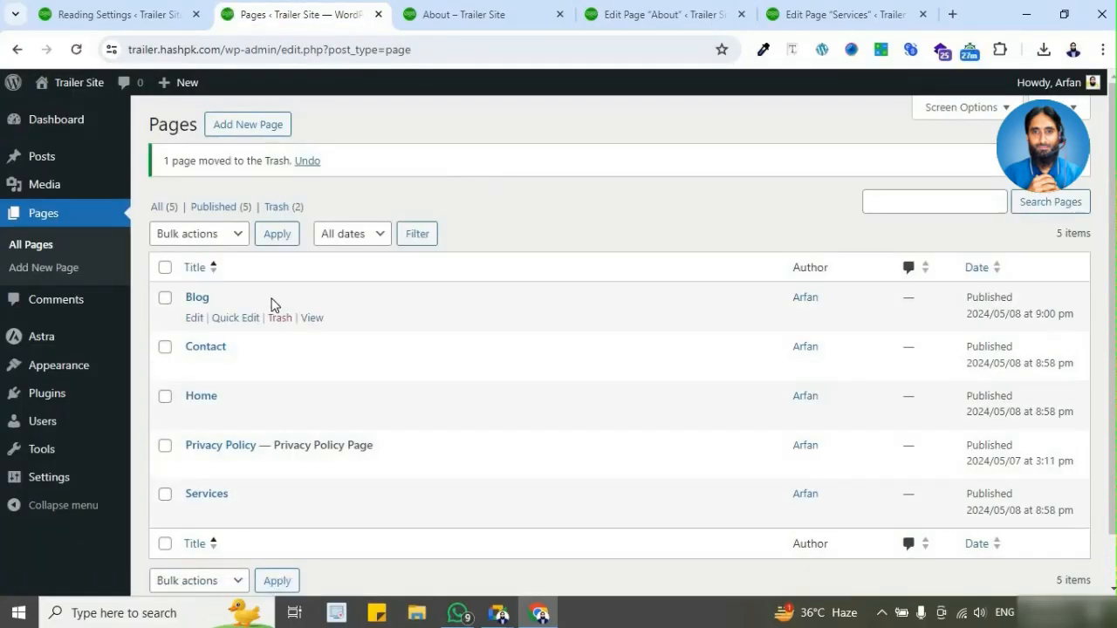
left_click(261, 131)
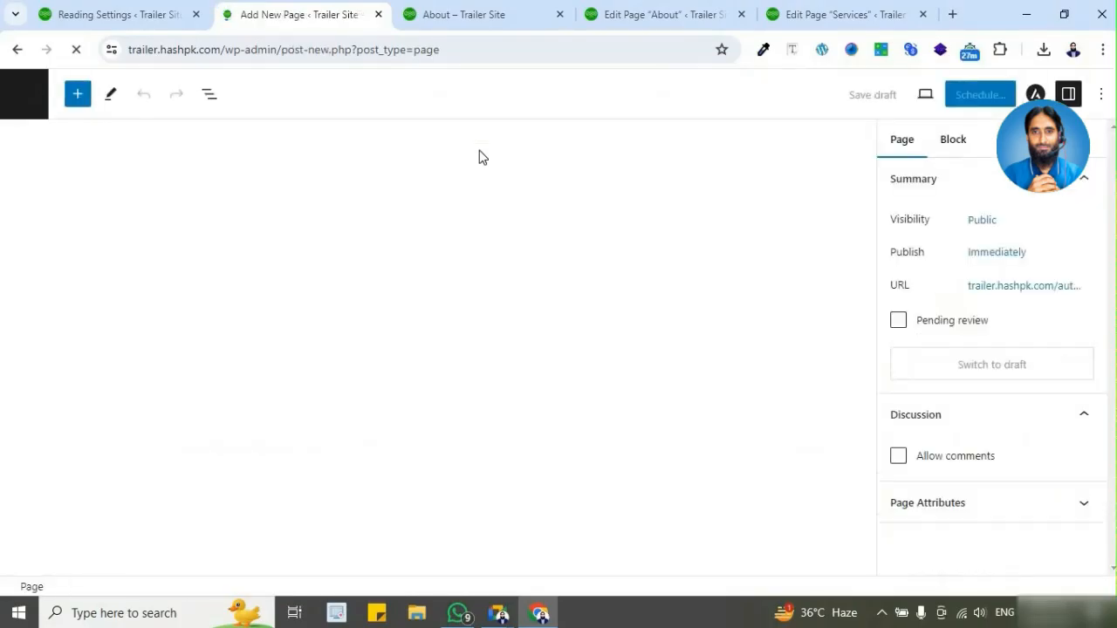
type("About")
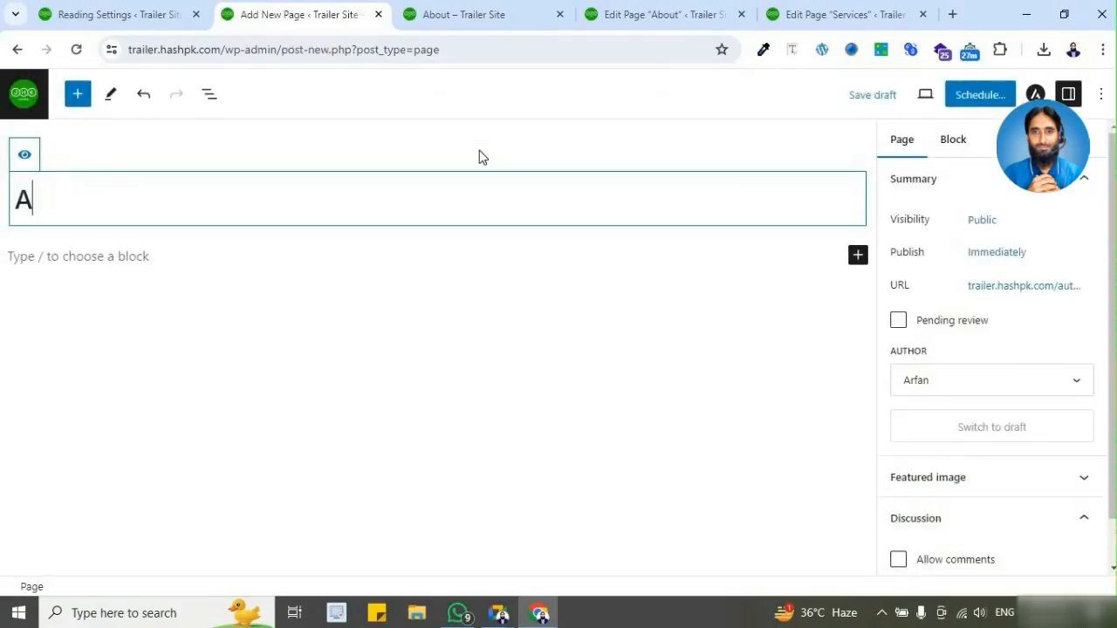
left_click(969, 105)
left_click(967, 105)
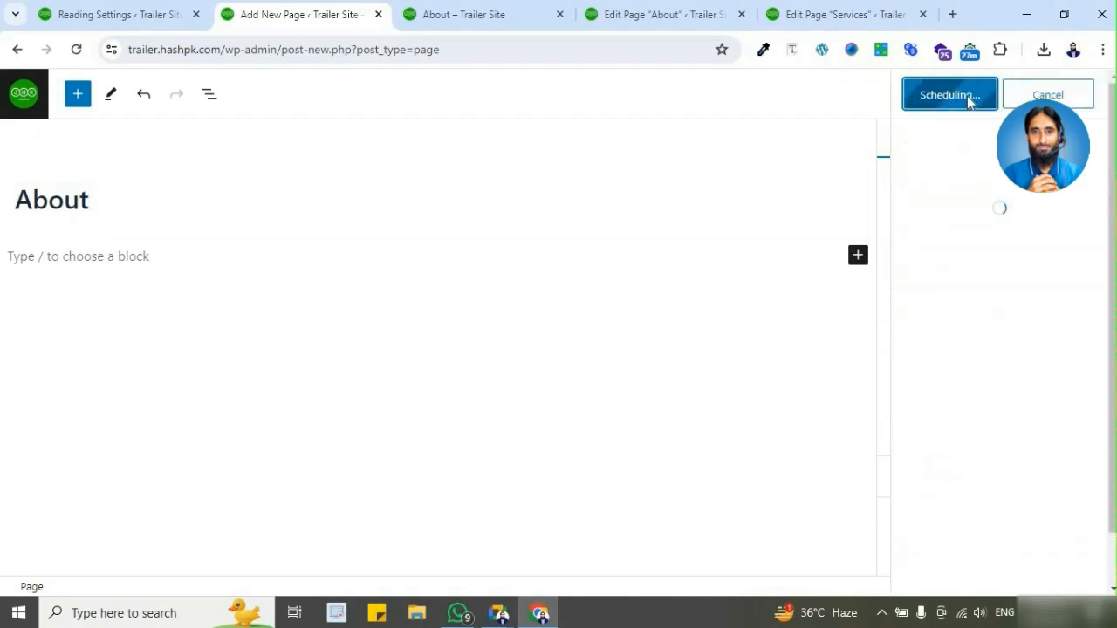
left_click(23, 93)
Step: Reload the live About page to check its content, and return to the list of pages
left_click(525, 21)
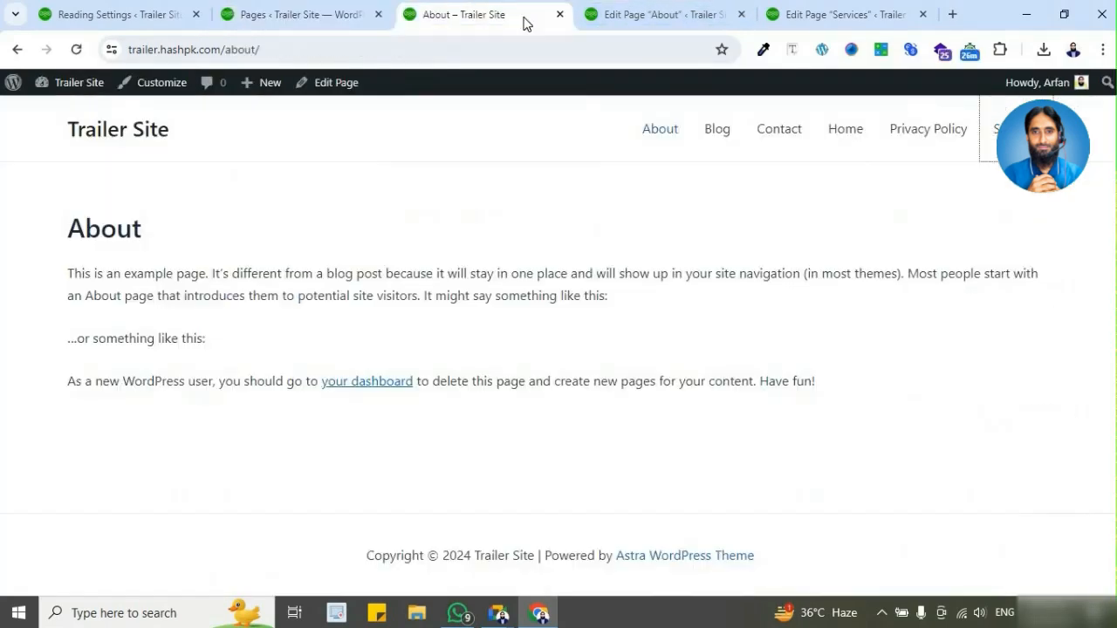
key("F5")
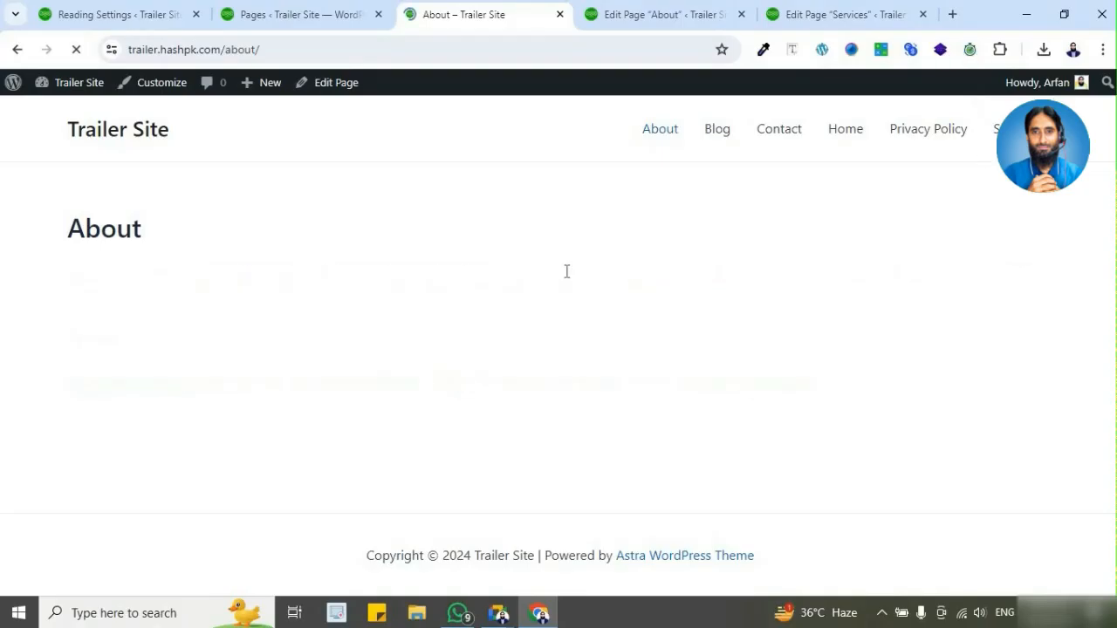
left_click(342, 23)
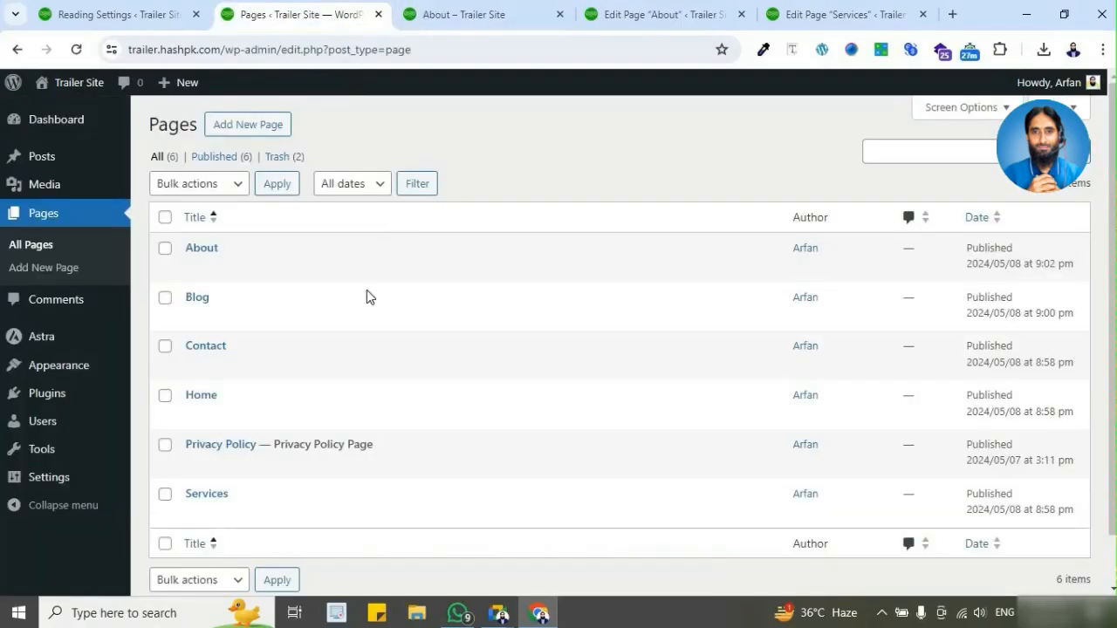
Step: Close the old About and Services editor tabs, leaving the Services page without saving its changes
left_click(637, 18)
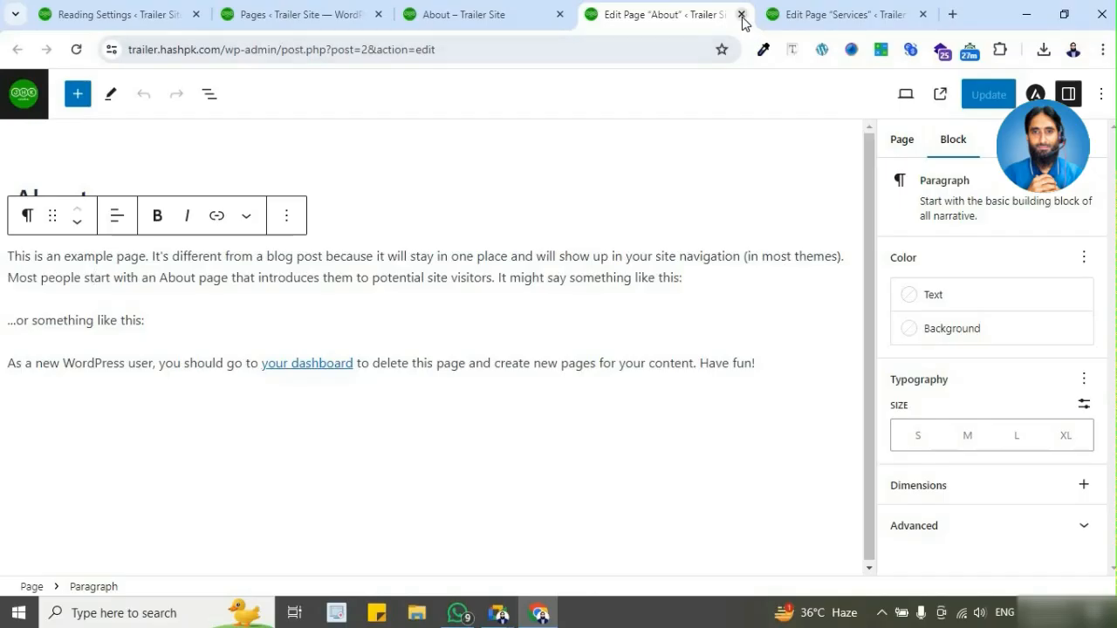
left_click(741, 15)
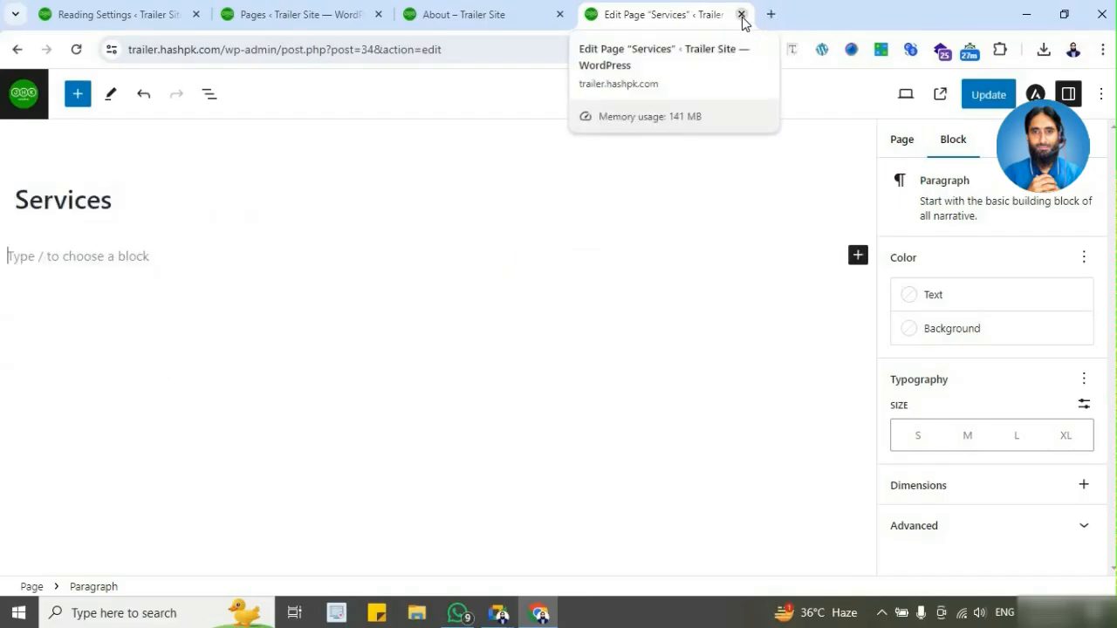
left_click(741, 15)
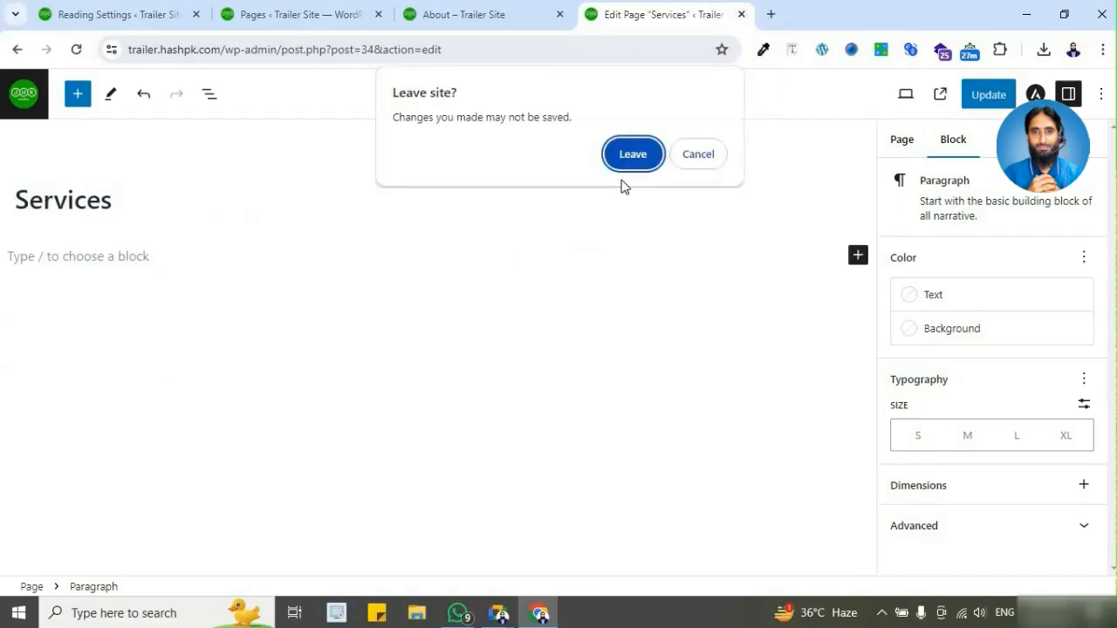
left_click(697, 157)
left_click(795, 14)
left_click(633, 182)
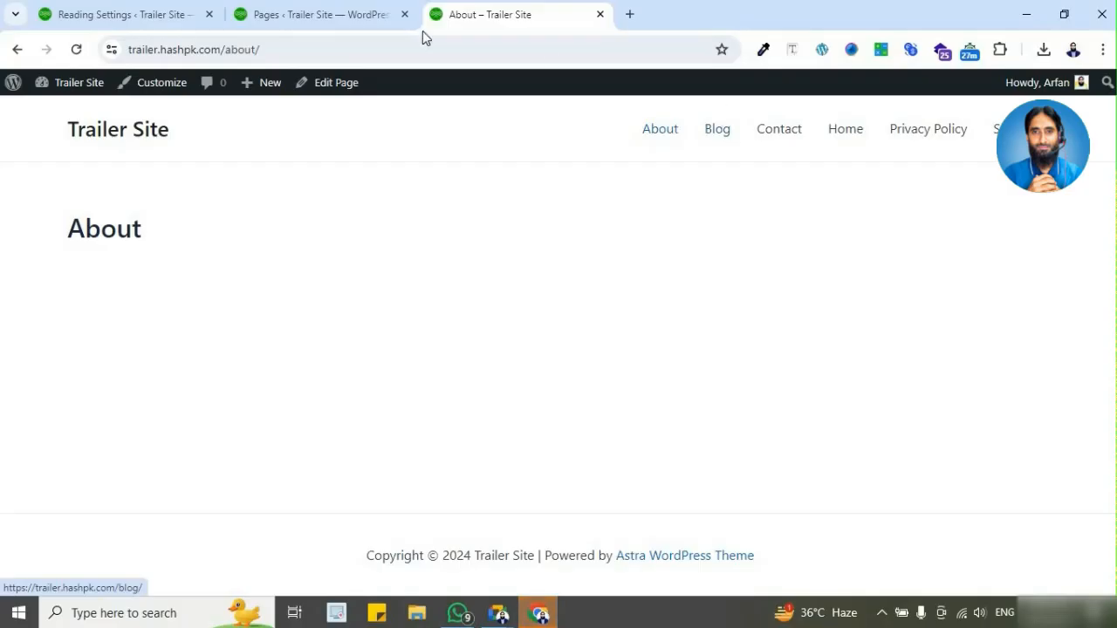
Step: Review the list of pages, the Reading Settings homepage options and the live About page with its navigation menu
left_click(366, 15)
left_click(474, 14)
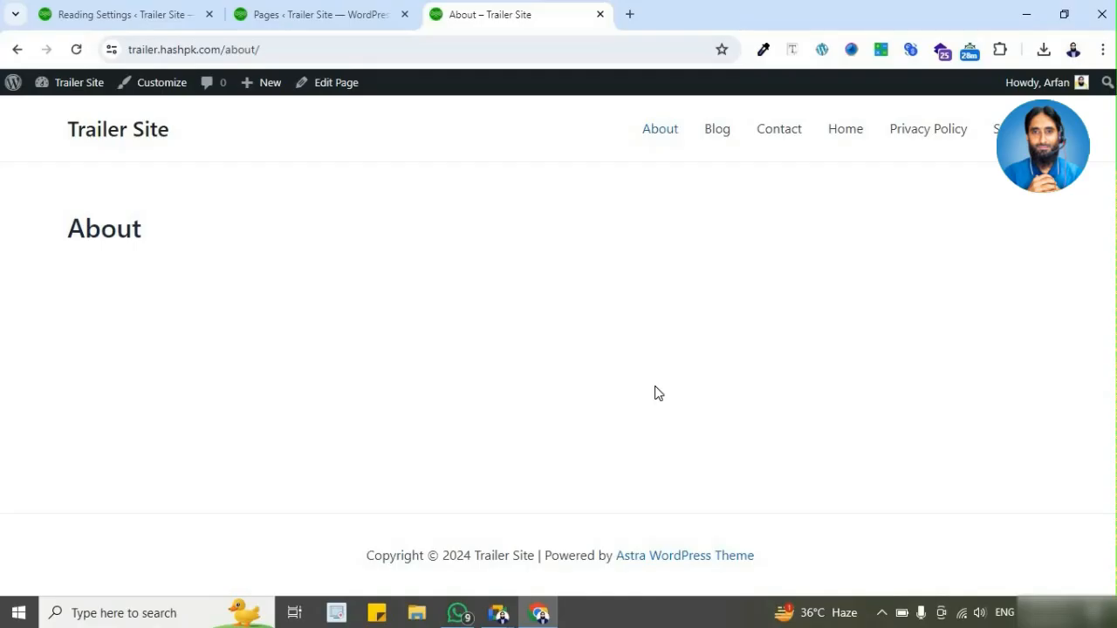
left_click(144, 15)
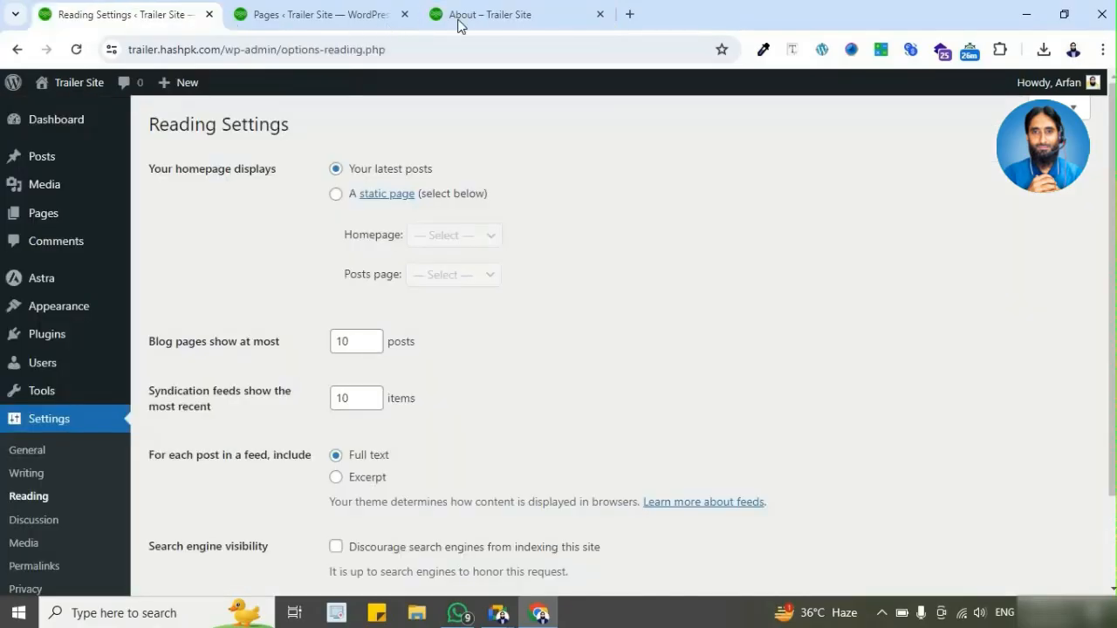
left_click(504, 17)
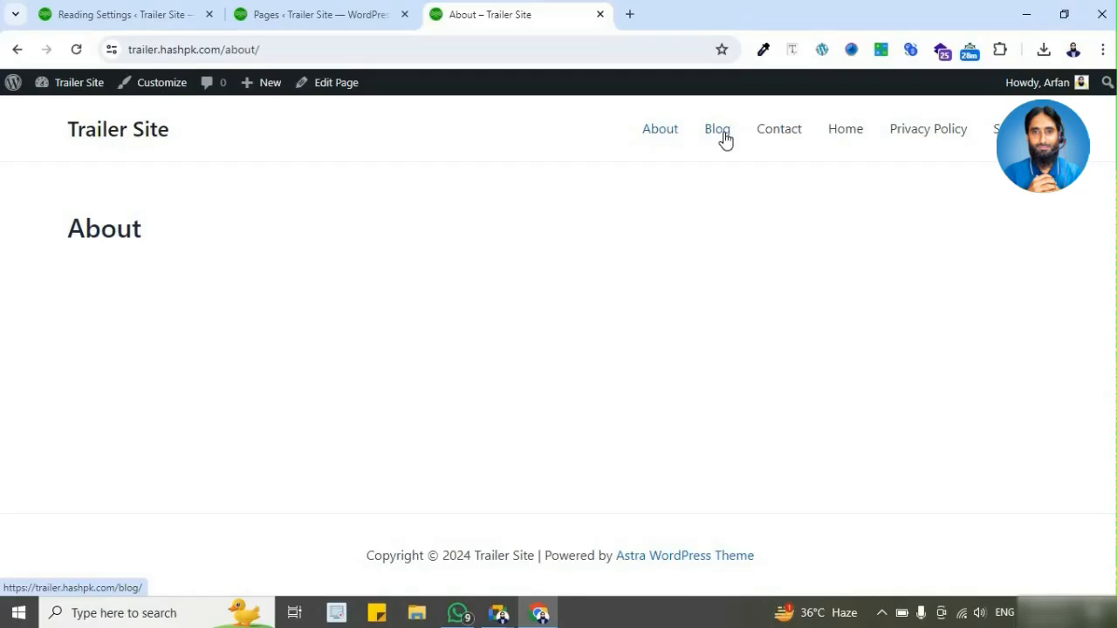
Step: Compare the page titles and their order in the list of pages with the navigation menu on the live About page
left_click(284, 20)
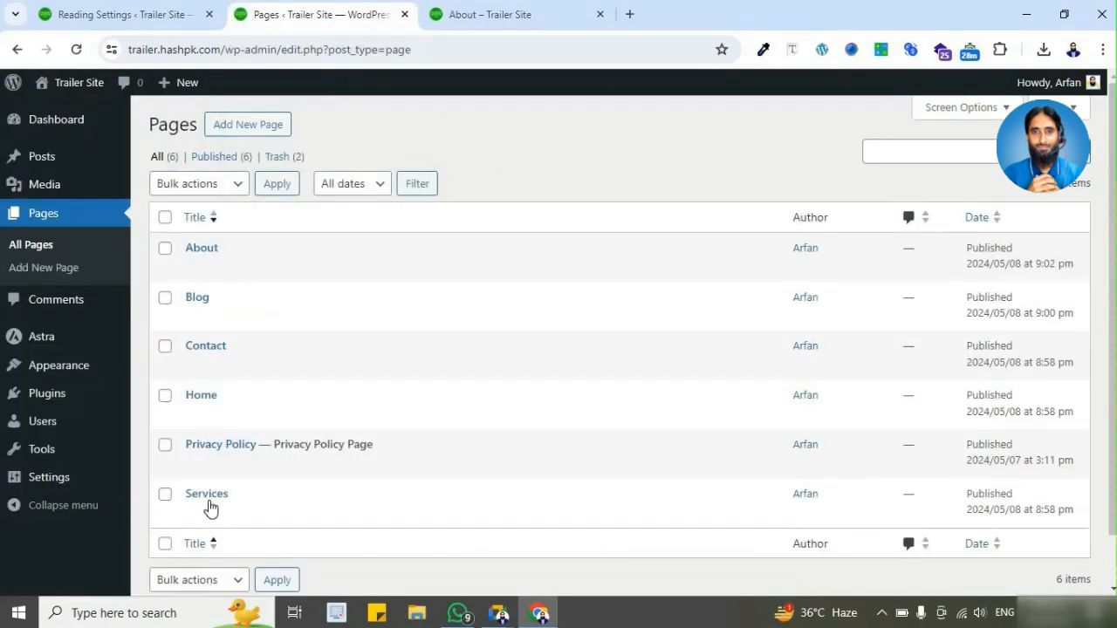
left_click(515, 14)
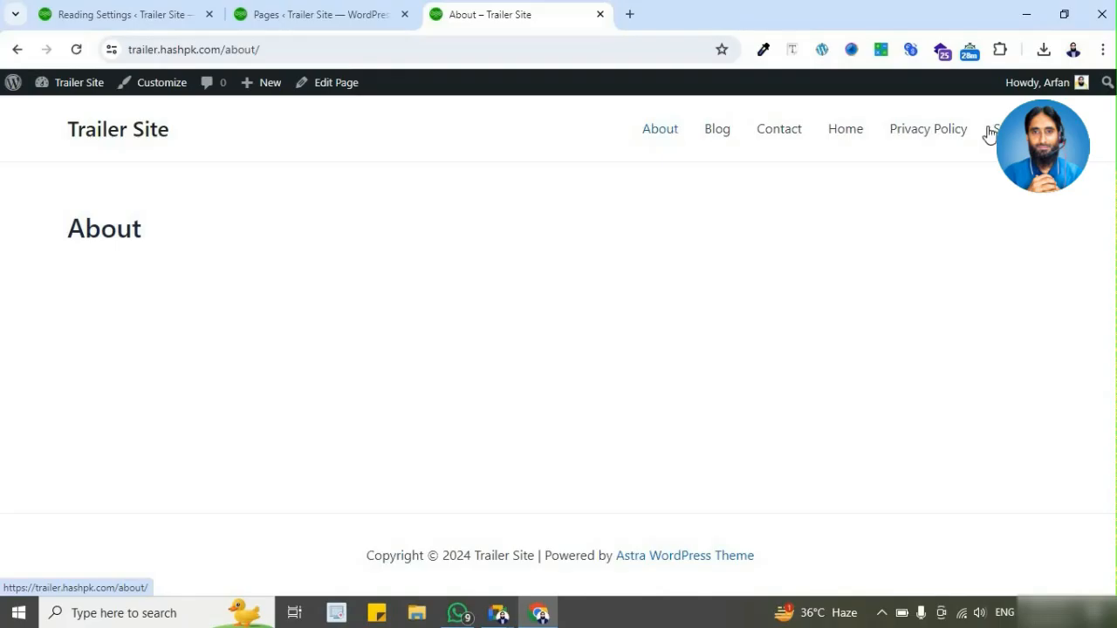
left_click(331, 17)
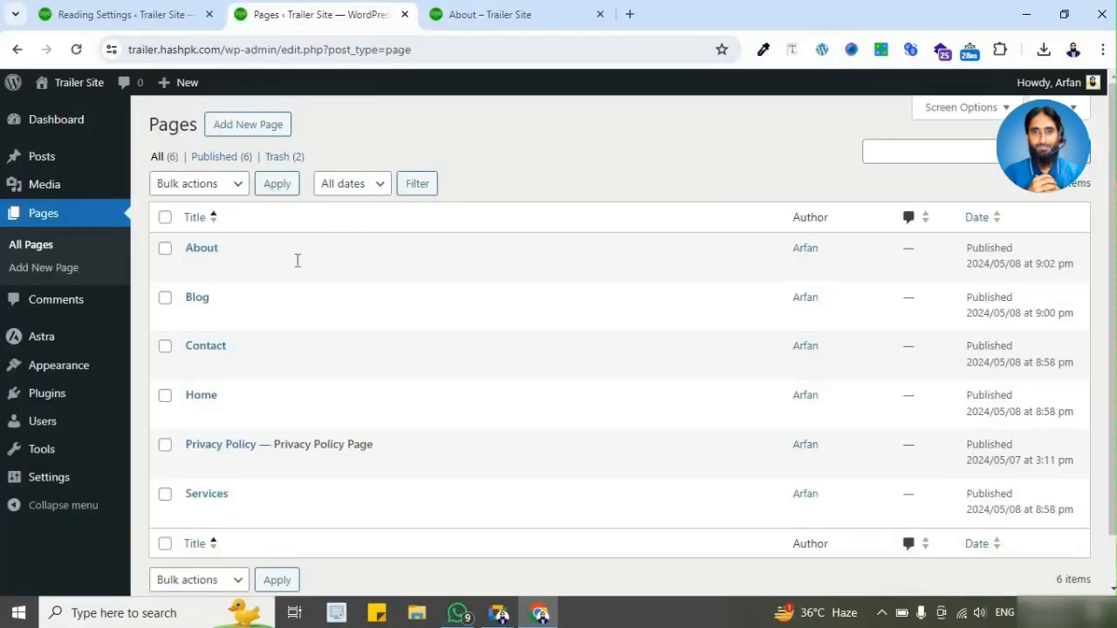
left_click(468, 23)
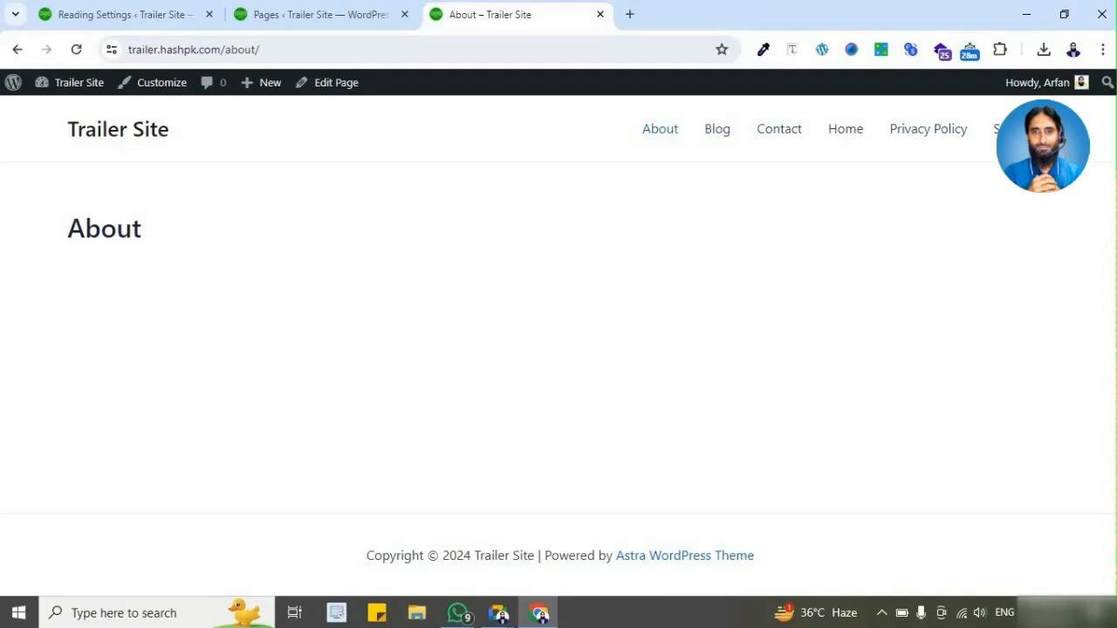
left_click(356, 21)
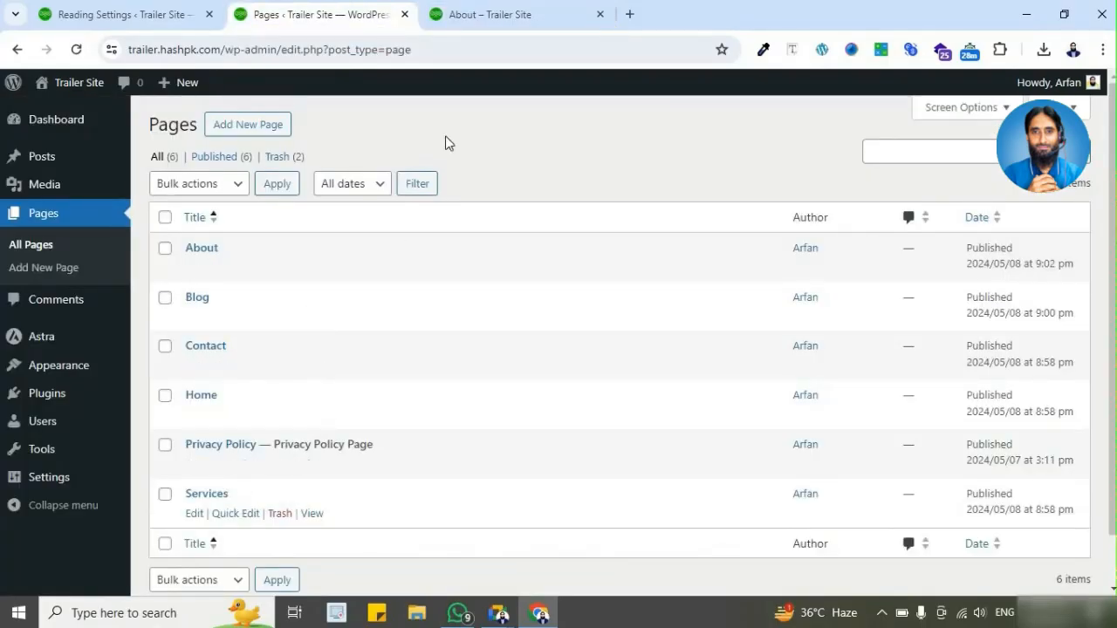
left_click(498, 14)
left_click(297, 10)
left_click(504, 21)
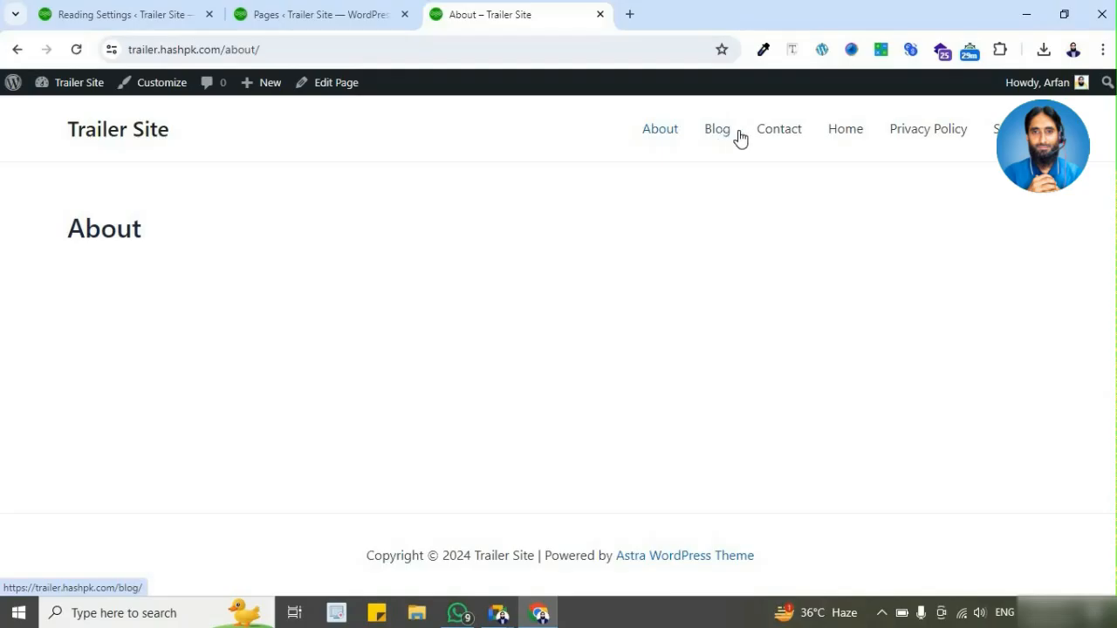
Step: Create the site's first navigation menu, named "Main Menu", without assigning a display location
left_click(355, 20)
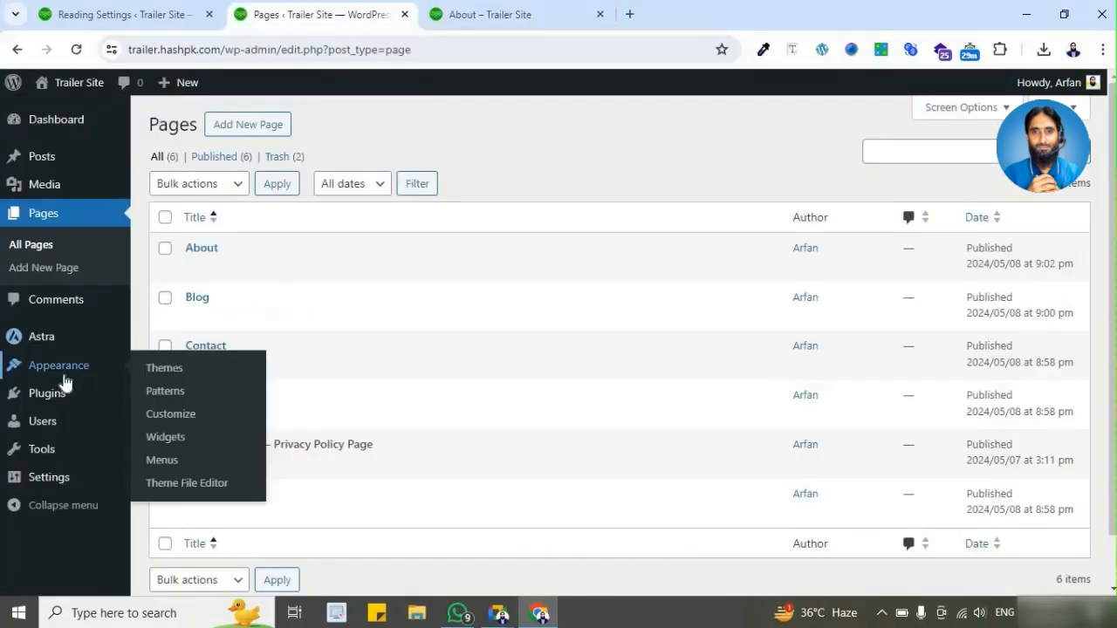
mouse_move(66, 378)
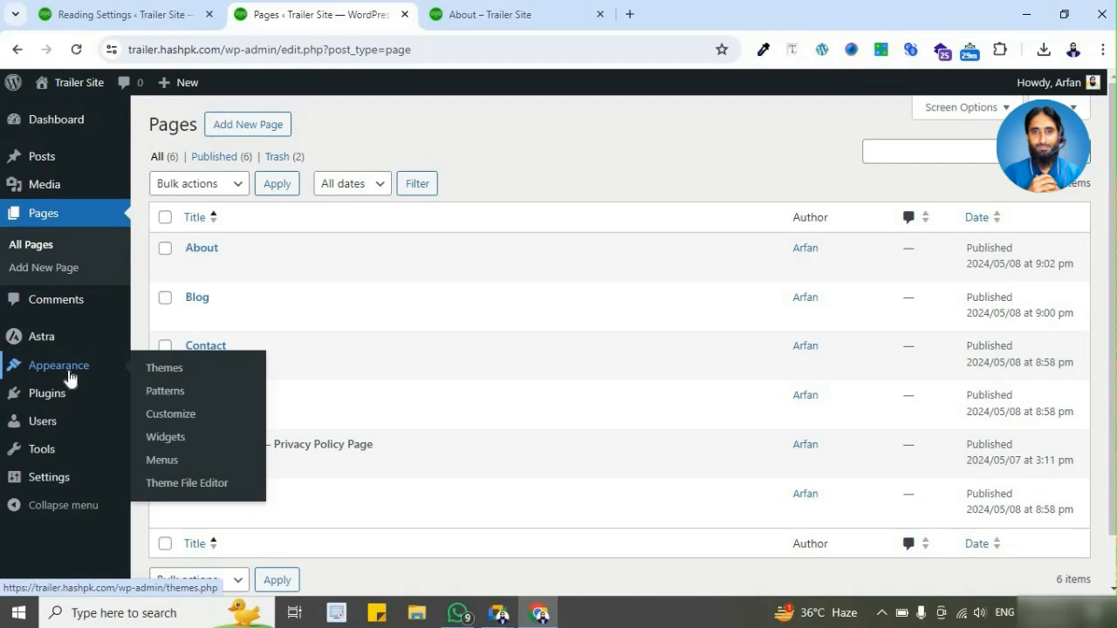
left_click(202, 470)
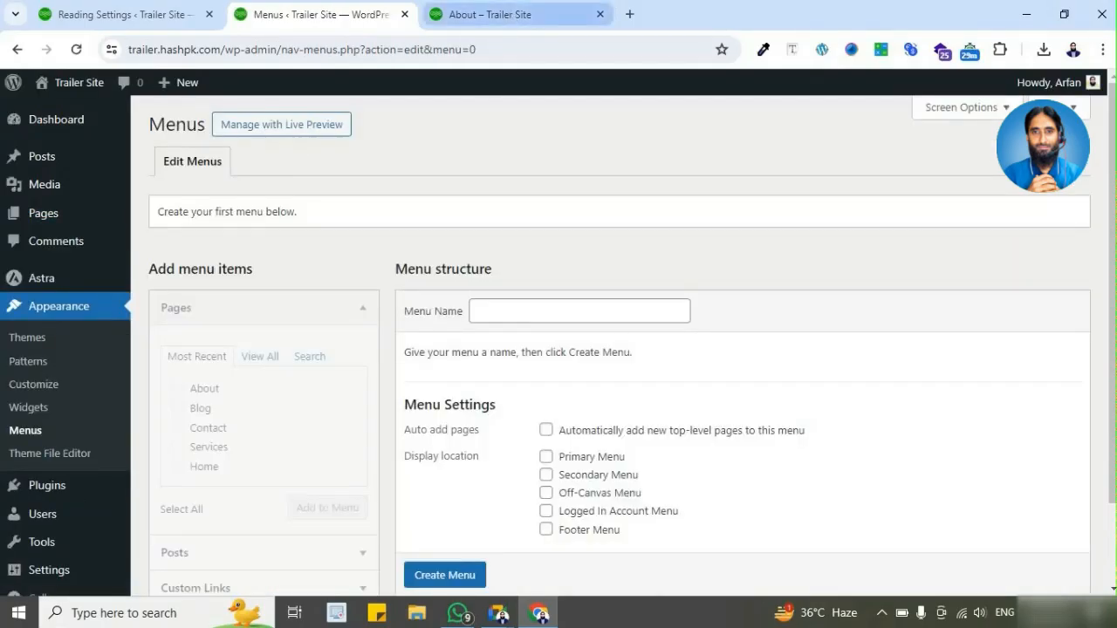
left_click(517, 17)
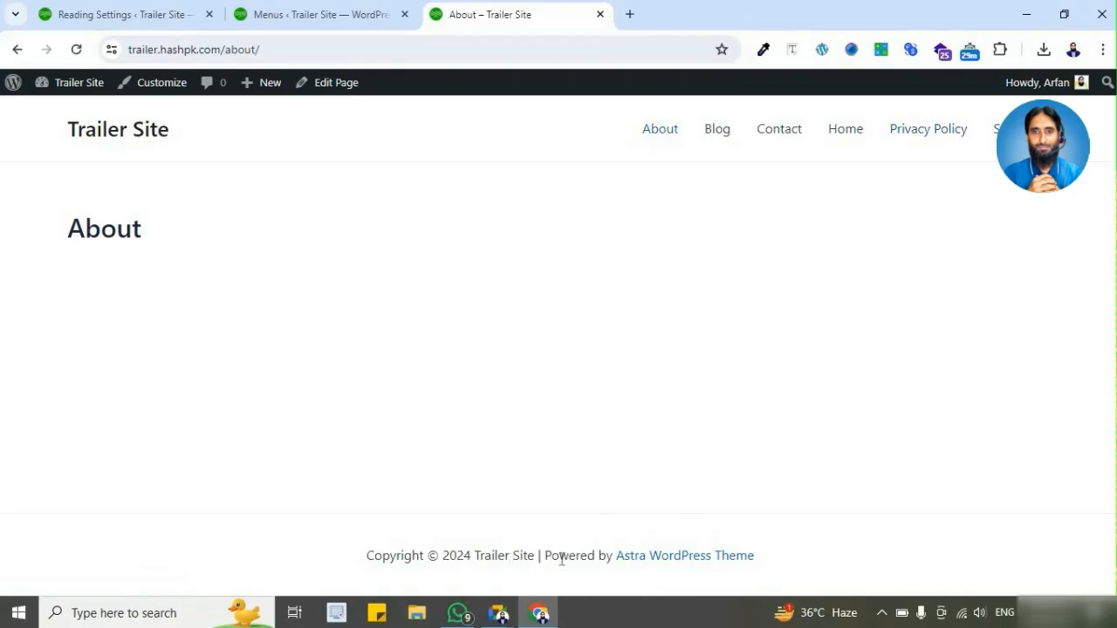
left_click(367, 17)
left_click(584, 315)
type("Main")
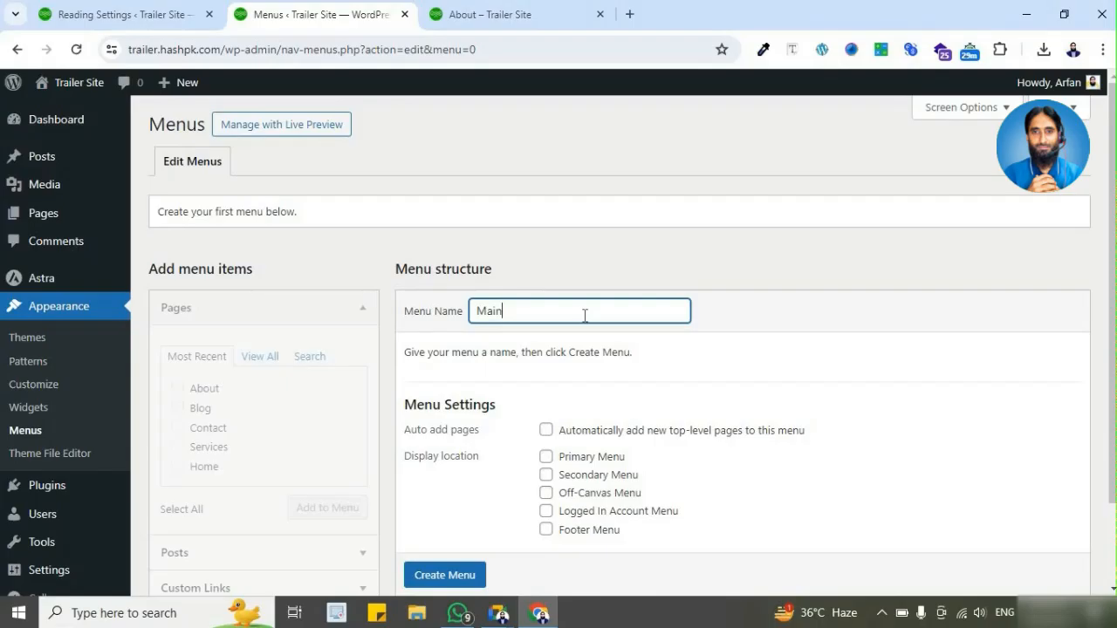
type("Menu")
scroll(585, 316, "down", 2)
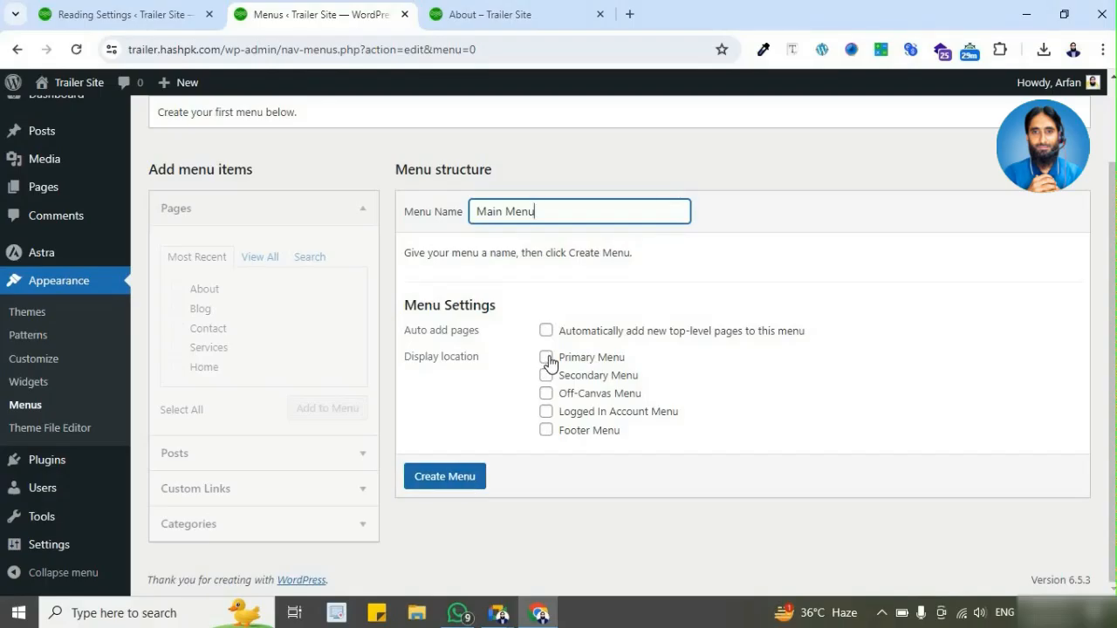
left_click(446, 478)
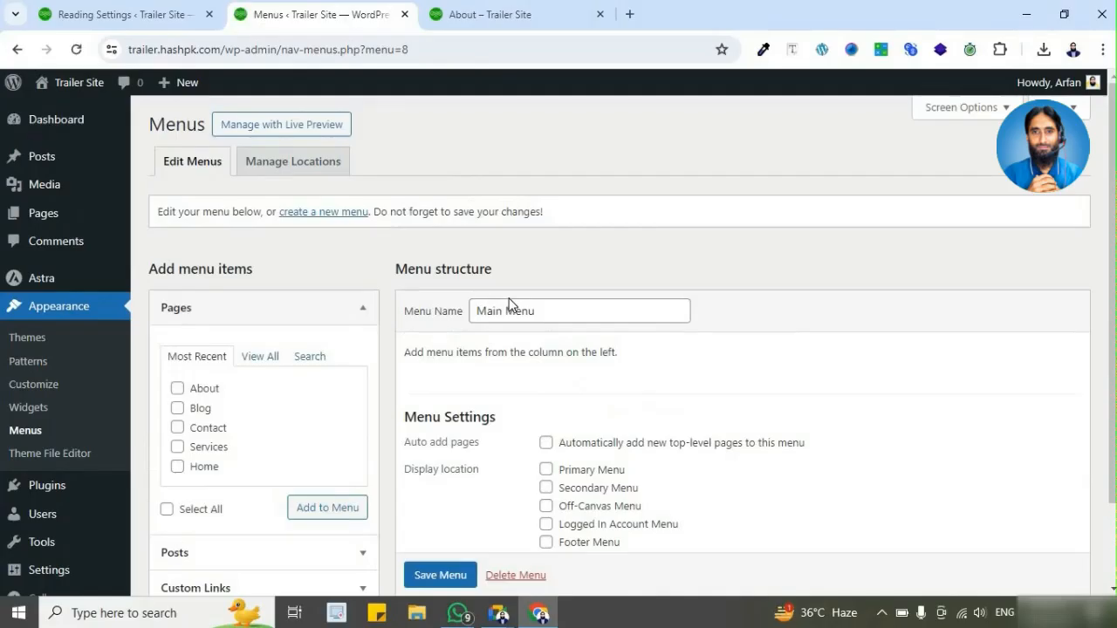
Step: Check the live About page's navigation, and list all site pages available for adding to Main Menu
scroll(510, 303, "down", 2)
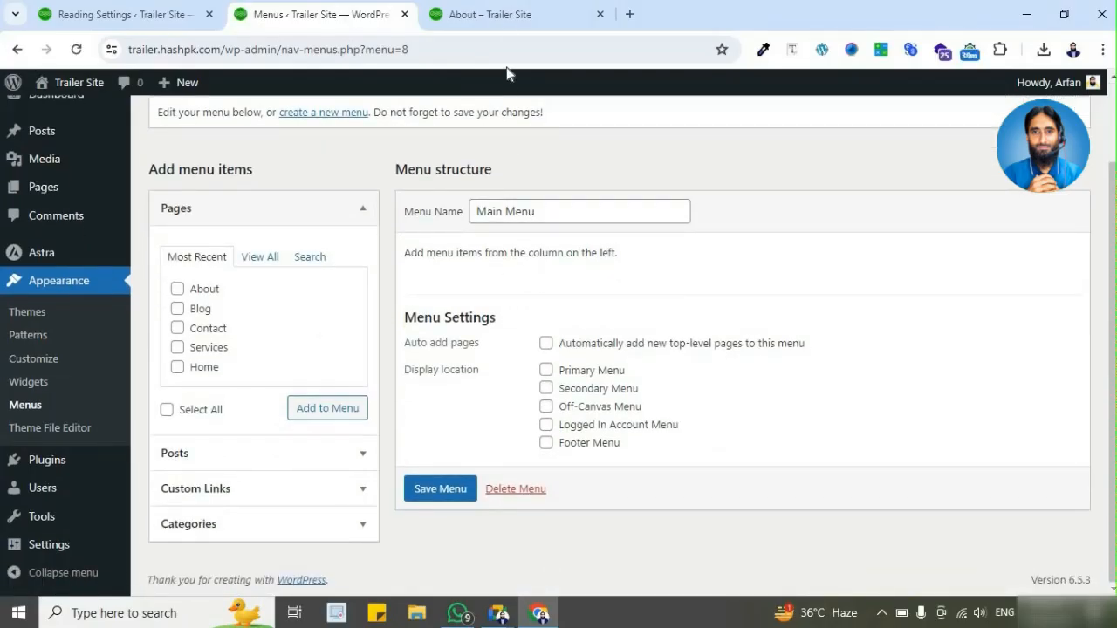
left_click(506, 21)
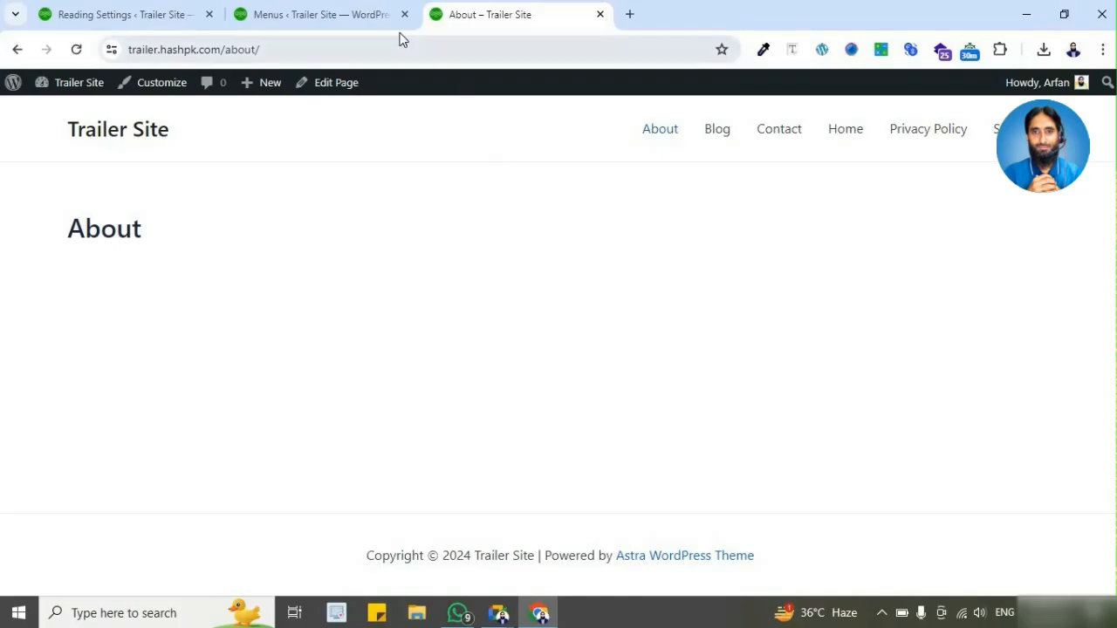
left_click(367, 17)
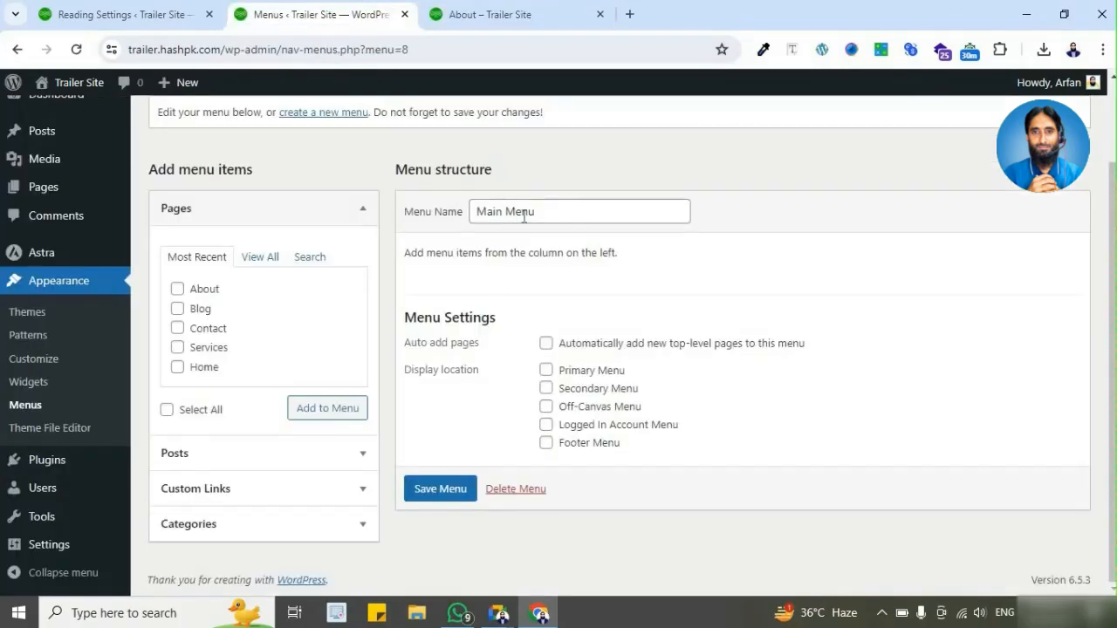
left_click(267, 257)
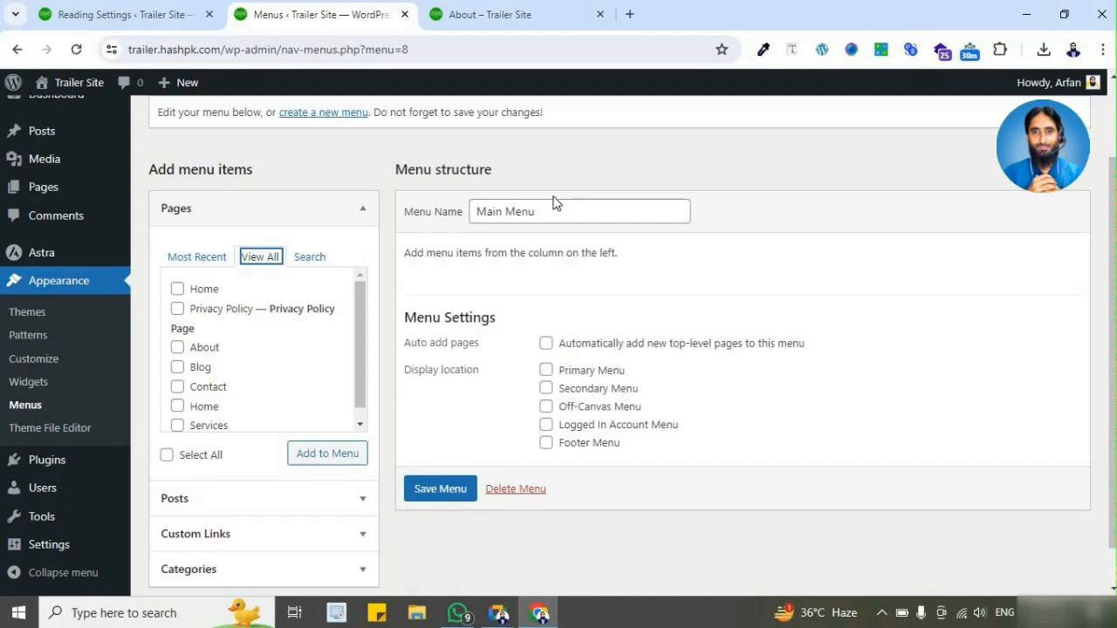
Step: Compare the most recent pages with the full list of pages available for Main Menu, then collapse the page list
scroll(218, 371, "down", 1)
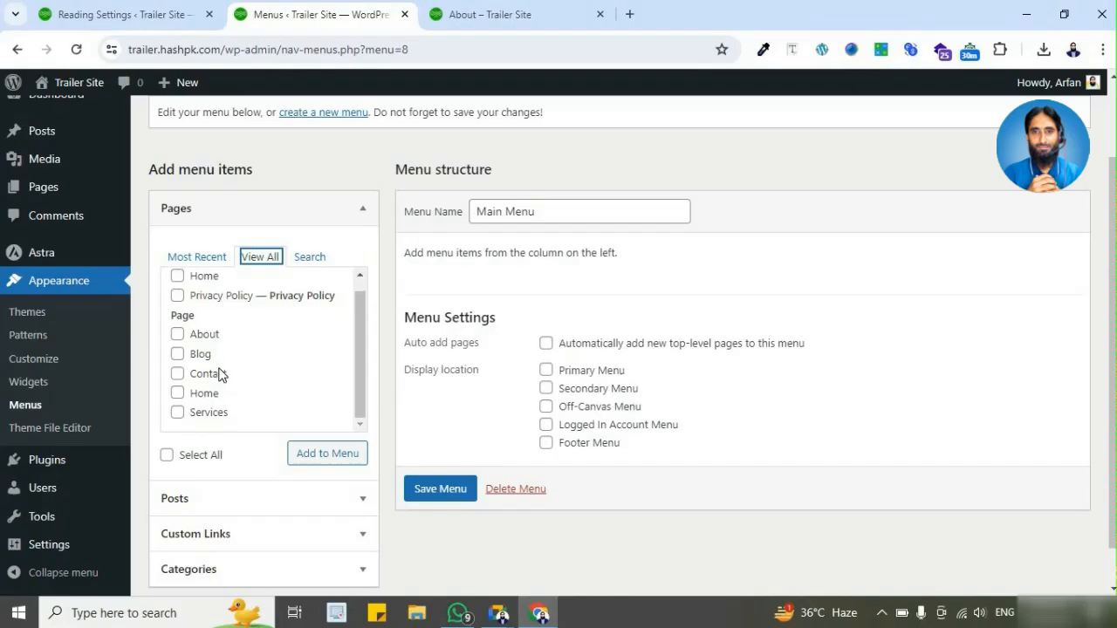
scroll(218, 358, "up", 1)
left_click(219, 258)
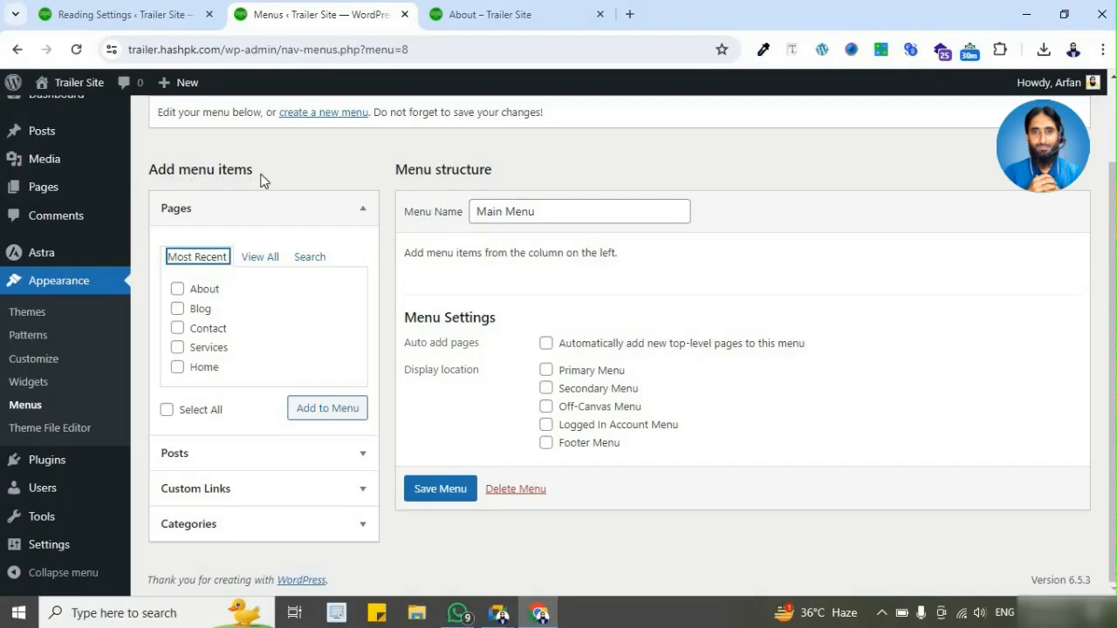
left_click(563, 219)
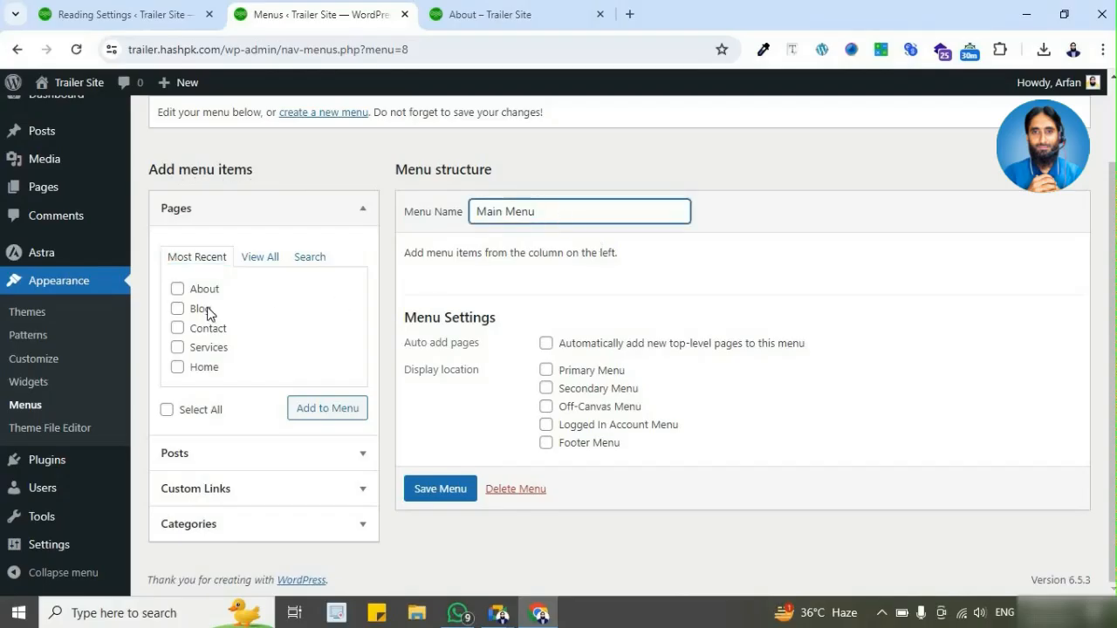
left_click(257, 260)
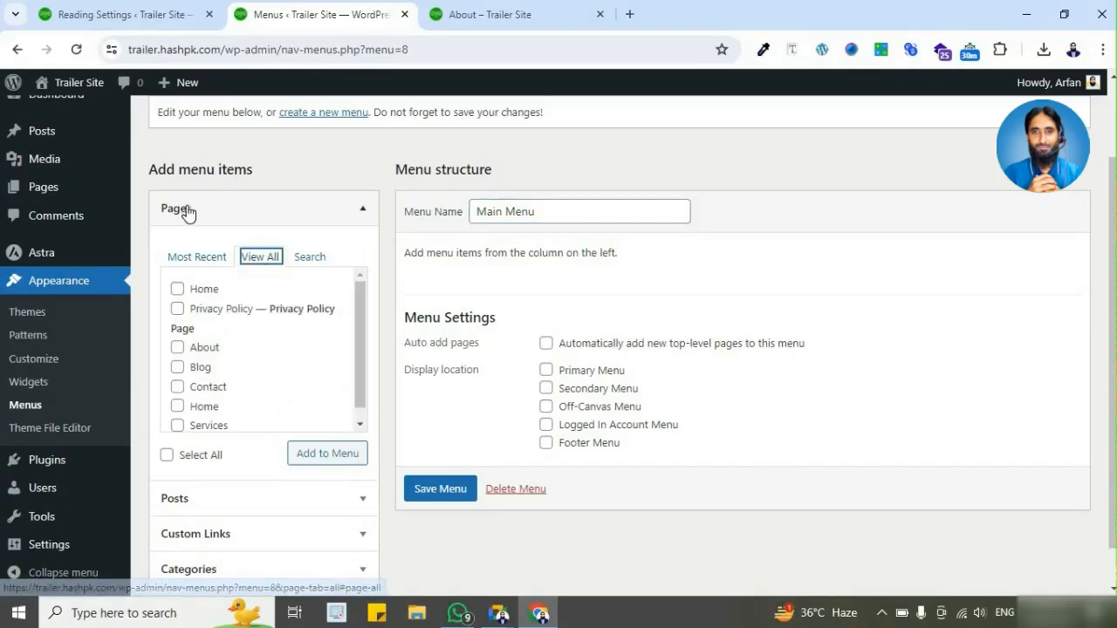
scroll(248, 349, "down", 1)
scroll(252, 293, "up", 1)
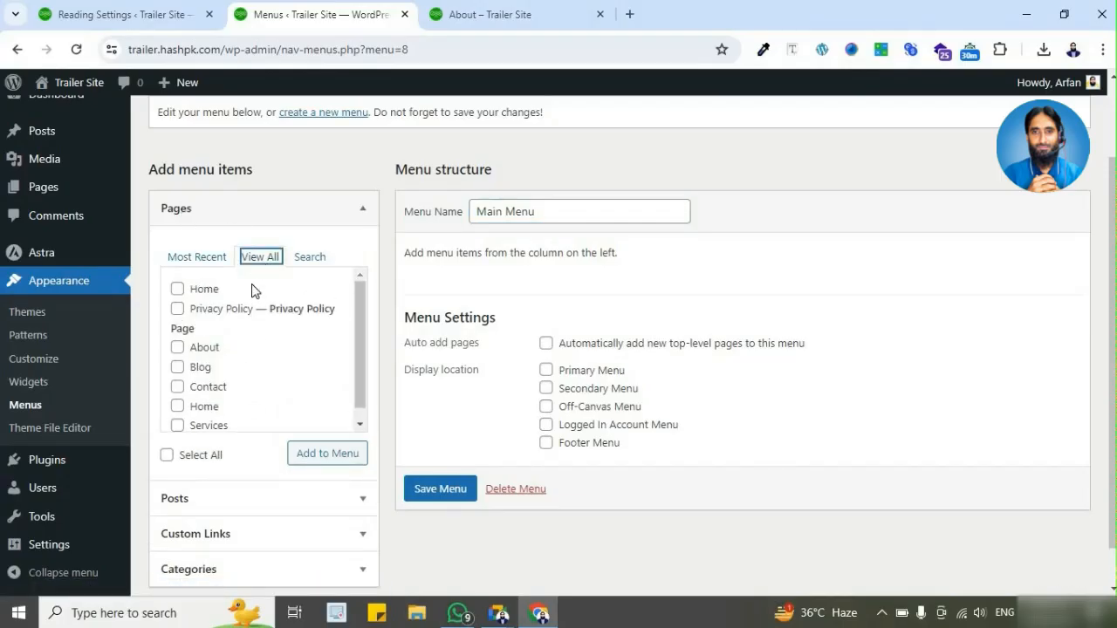
scroll(252, 349, "up", 1)
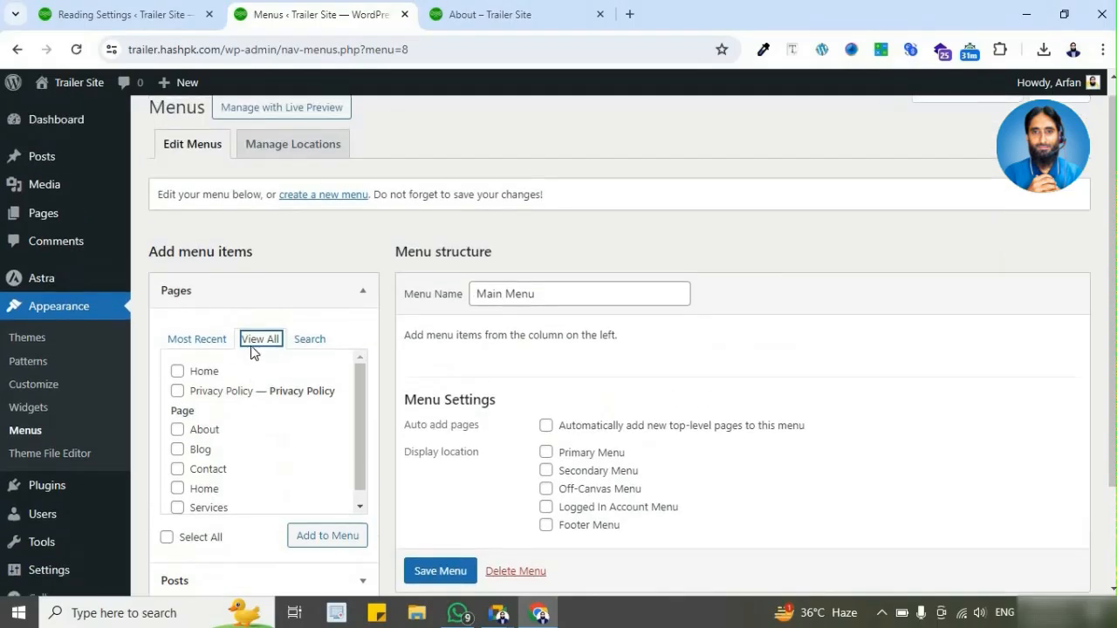
scroll(253, 353, "down", 1)
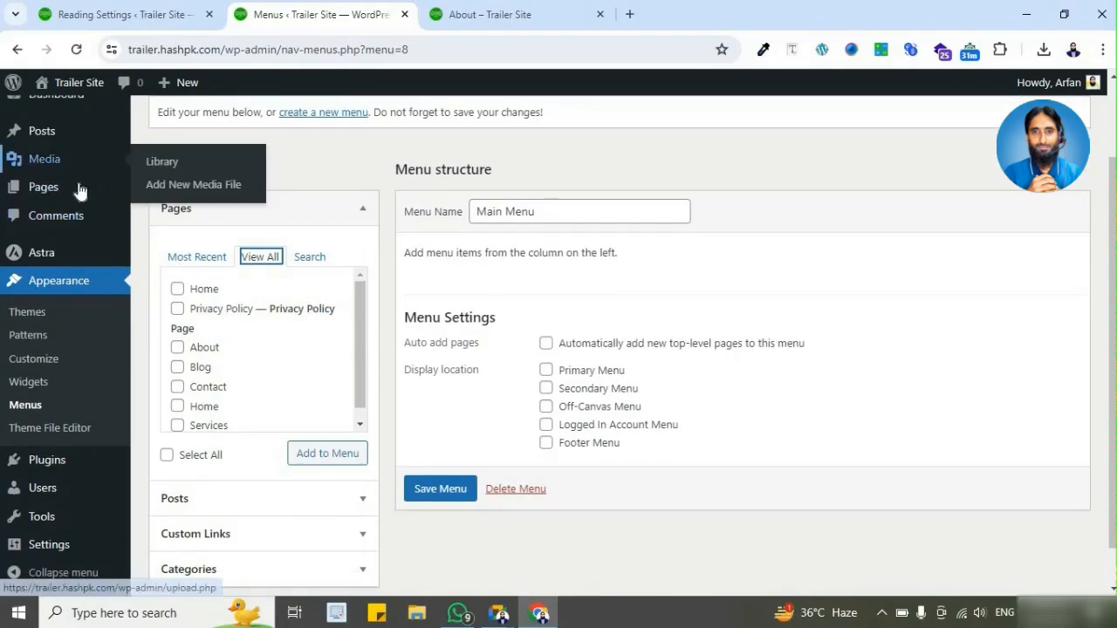
left_click(364, 216)
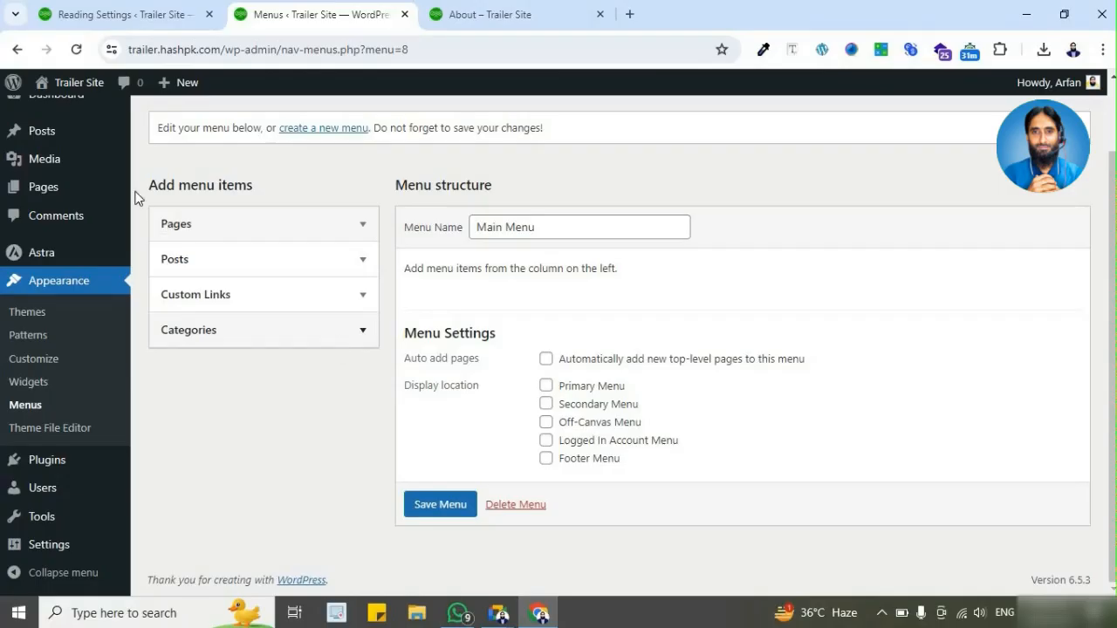
Step: Examine the category, page and full post lists available as menu items against the site's Posts section
mouse_move(83, 132)
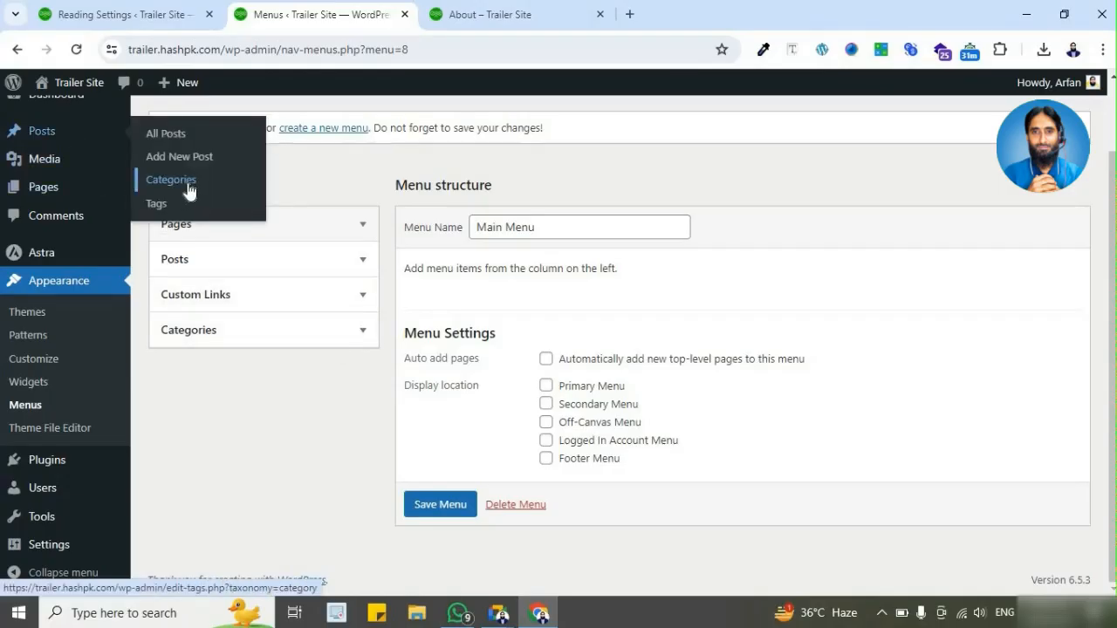
left_click(363, 335)
left_click(363, 334)
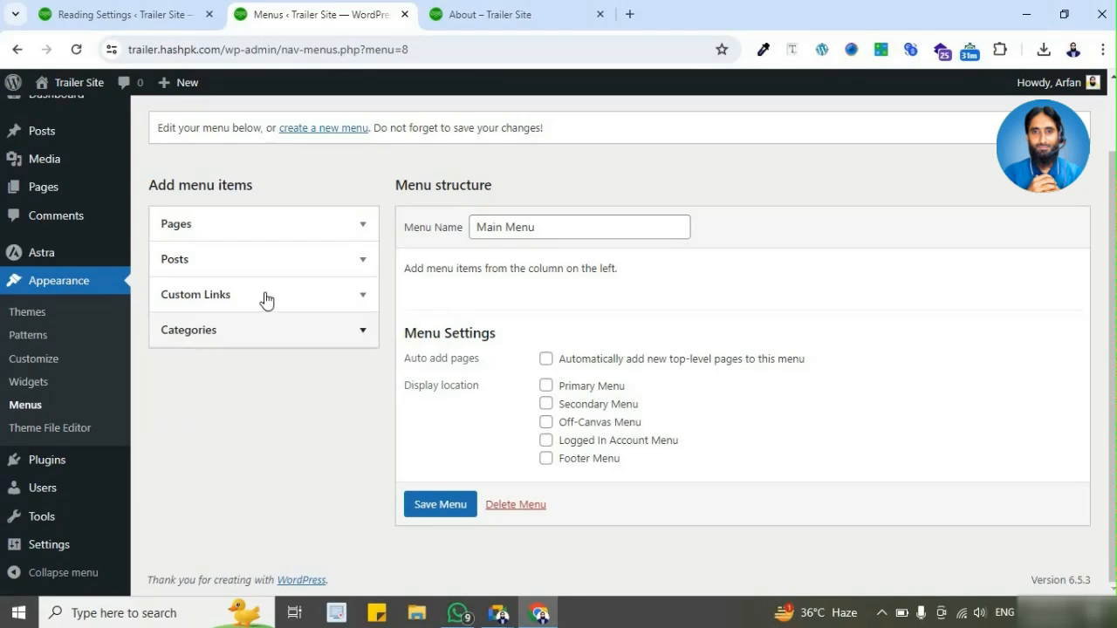
left_click(362, 225)
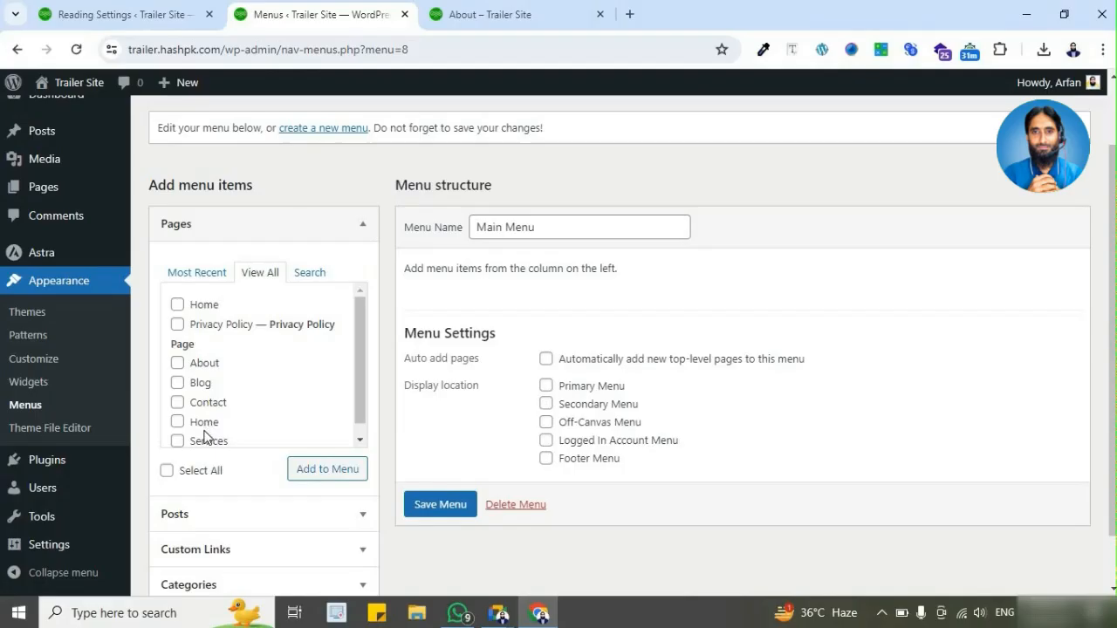
left_click(363, 224)
left_click(306, 266)
left_click(252, 312)
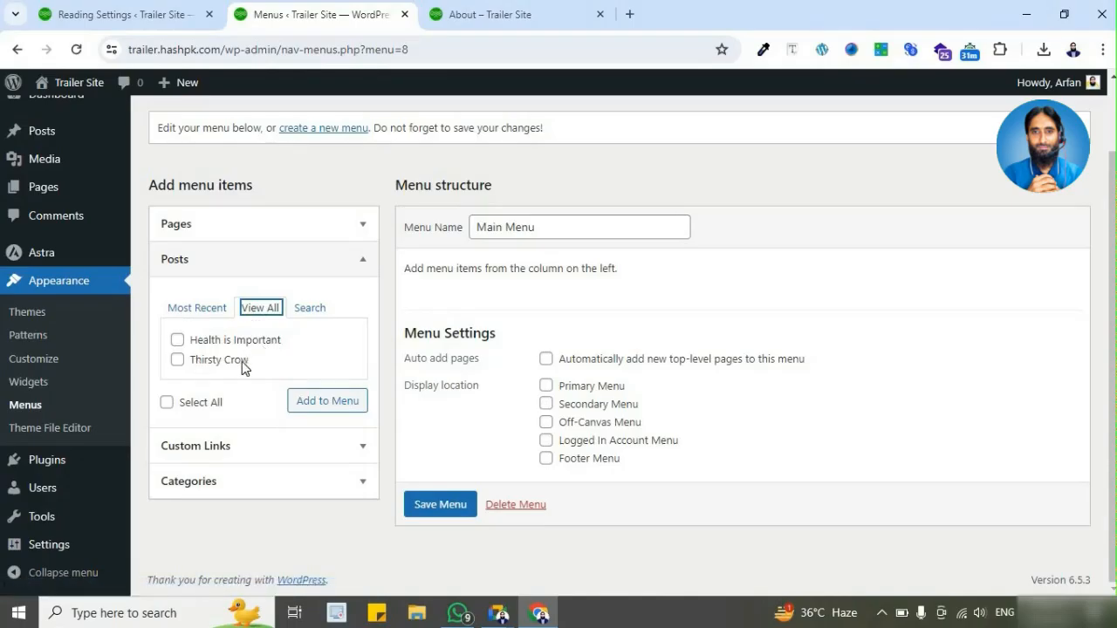
scroll(95, 152, "up", 1)
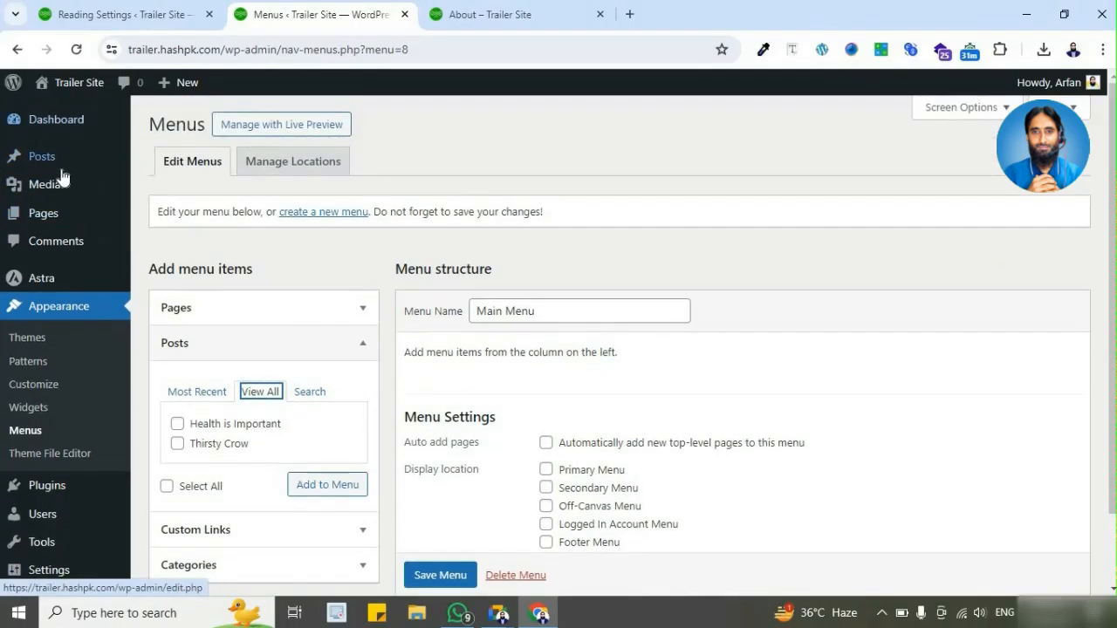
mouse_move(61, 177)
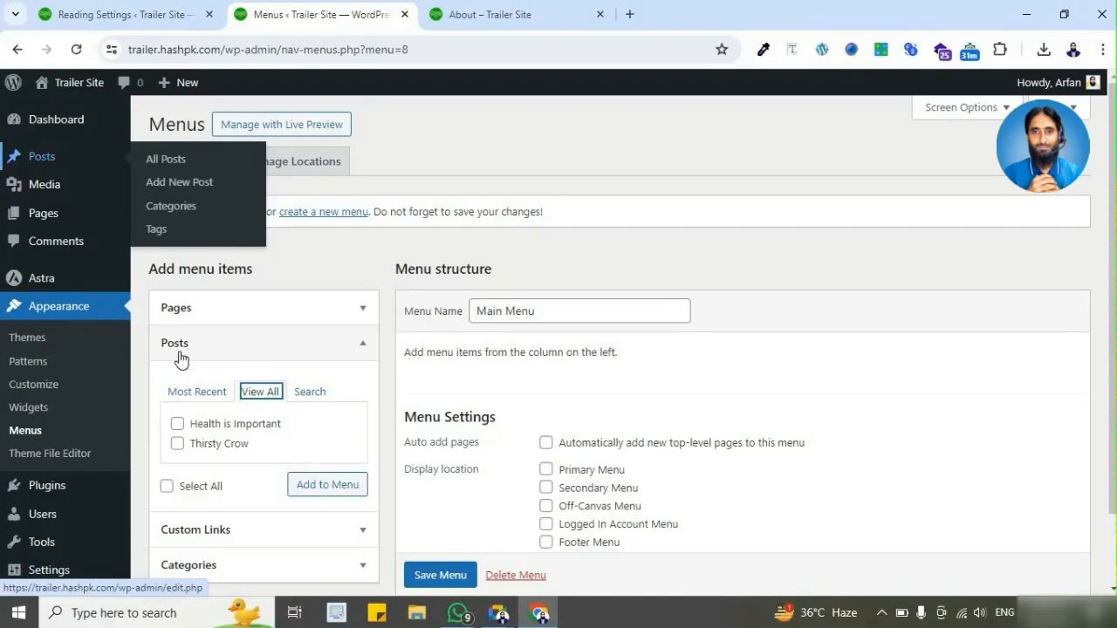
scroll(277, 438, "down", 1)
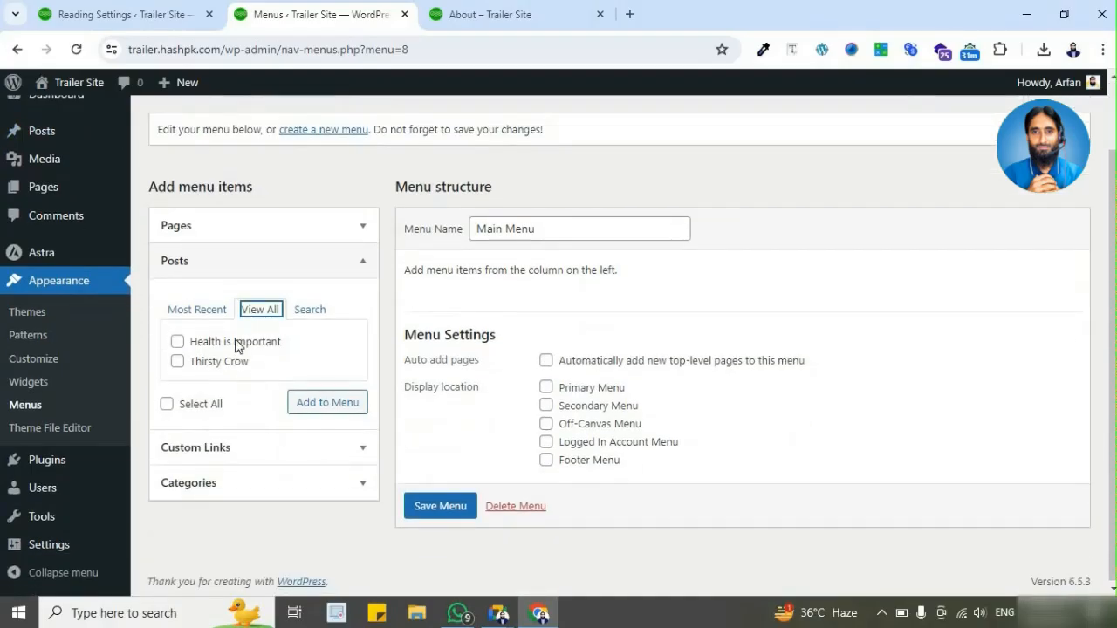
Step: Examine the URL and link text fields for custom links and compare them with the live About page's navigation
mouse_move(94, 142)
left_click(356, 273)
left_click(360, 299)
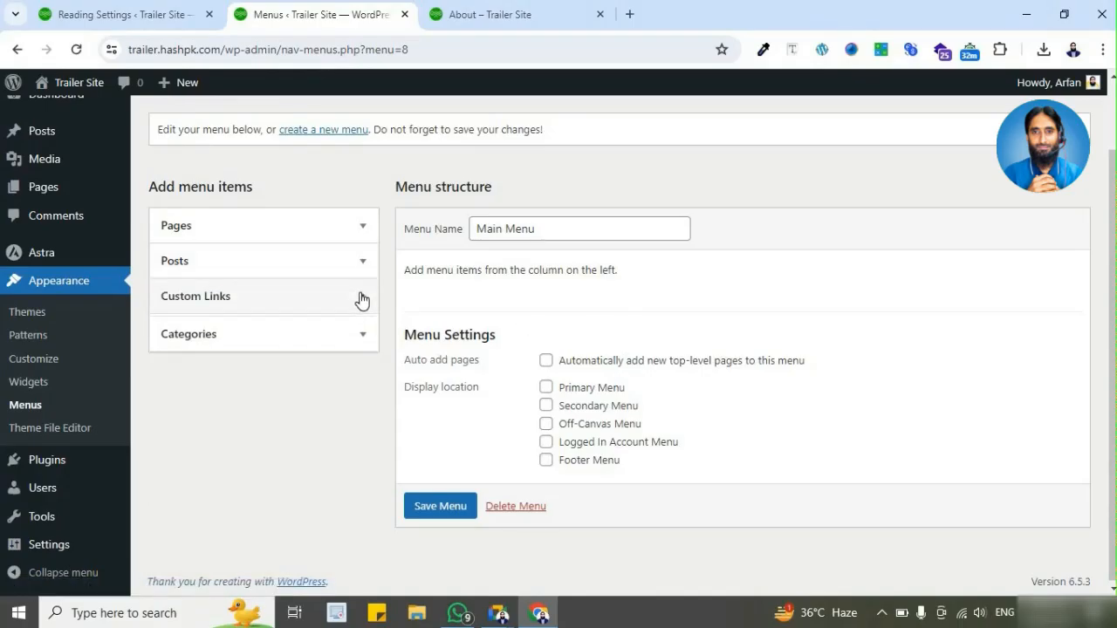
left_click(298, 359)
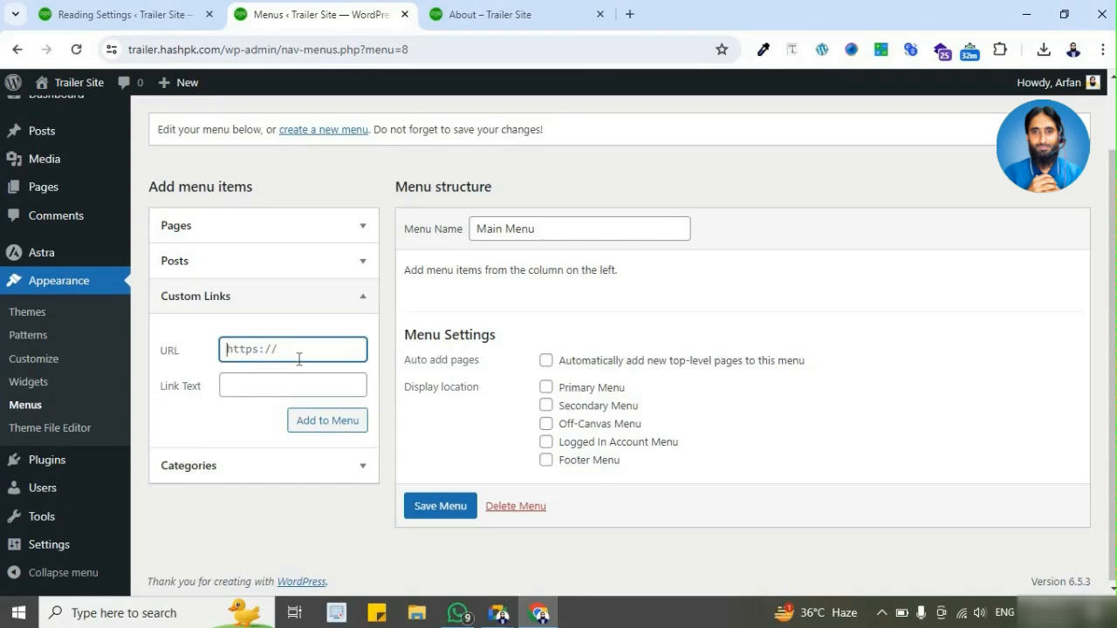
left_click(546, 18)
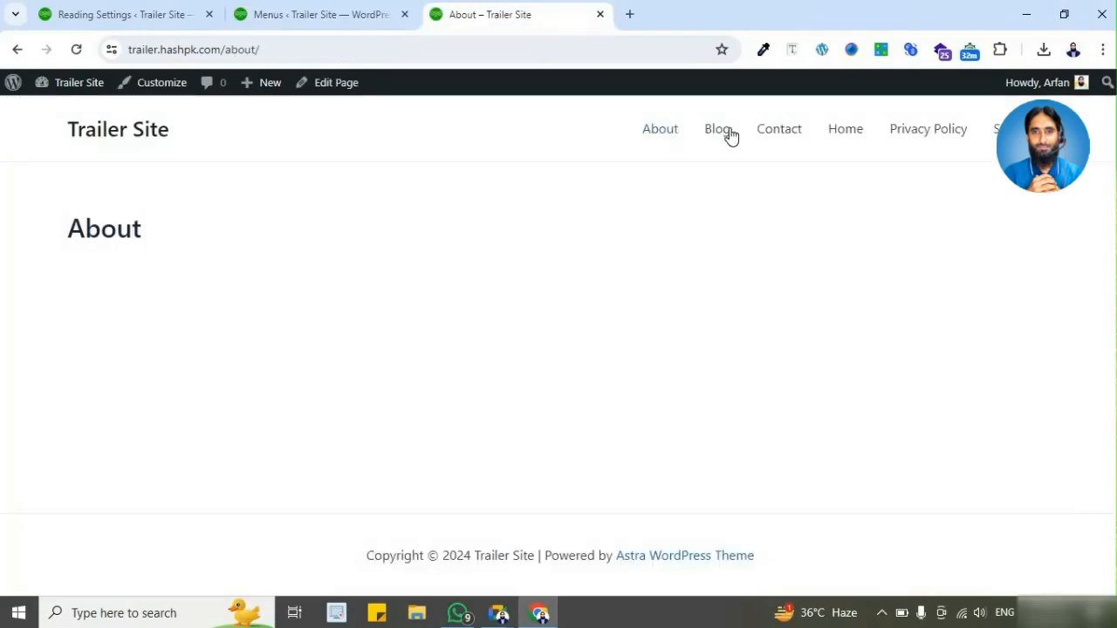
left_click(357, 20)
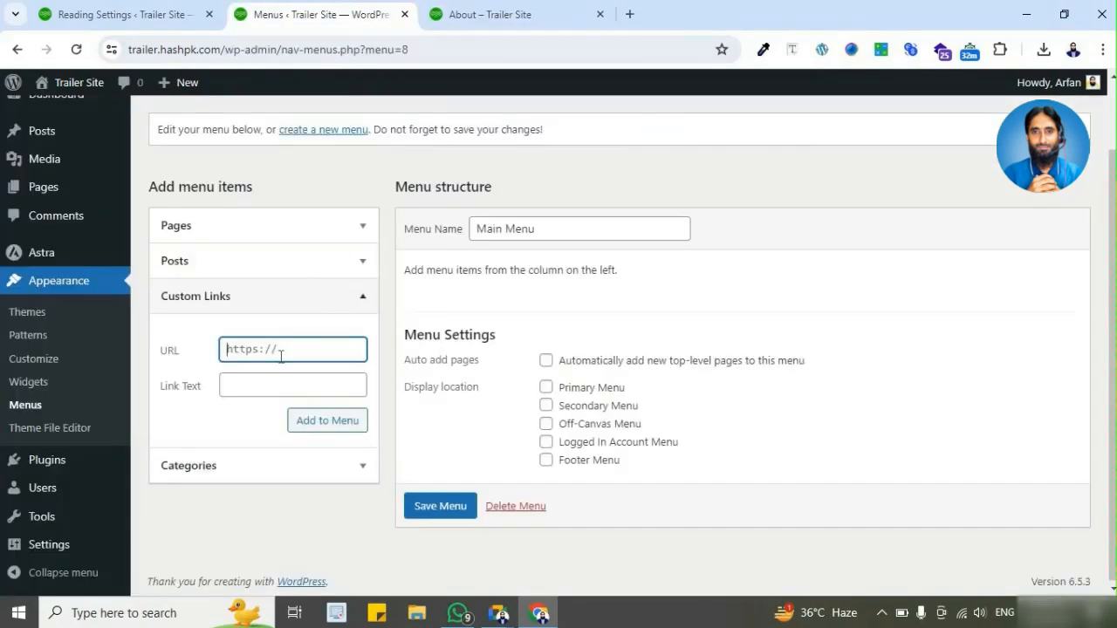
left_click(277, 380)
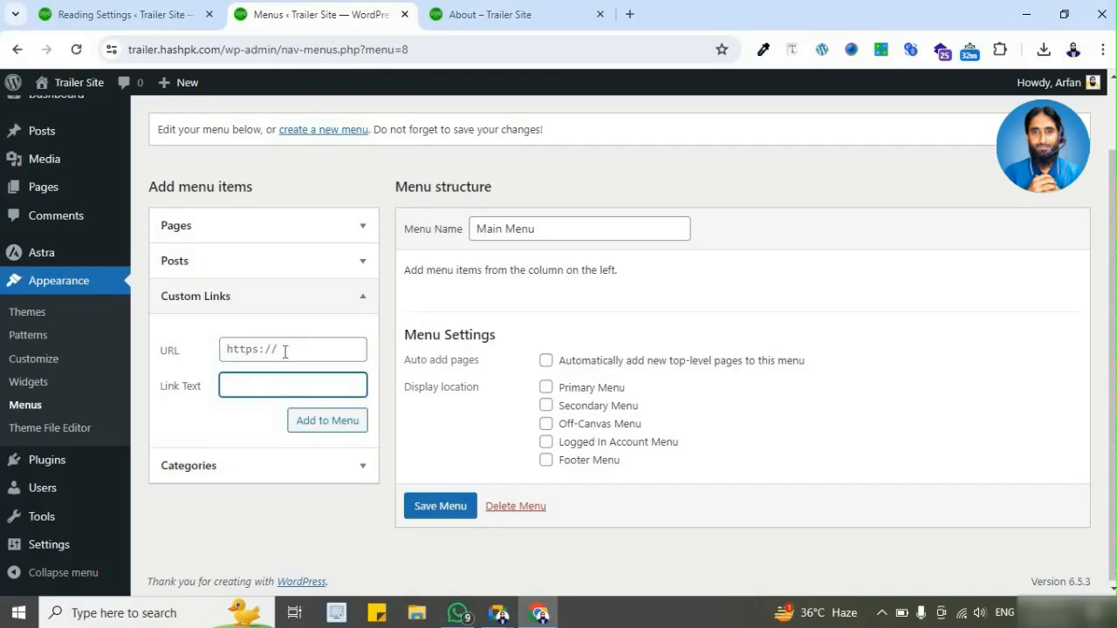
left_click(286, 351)
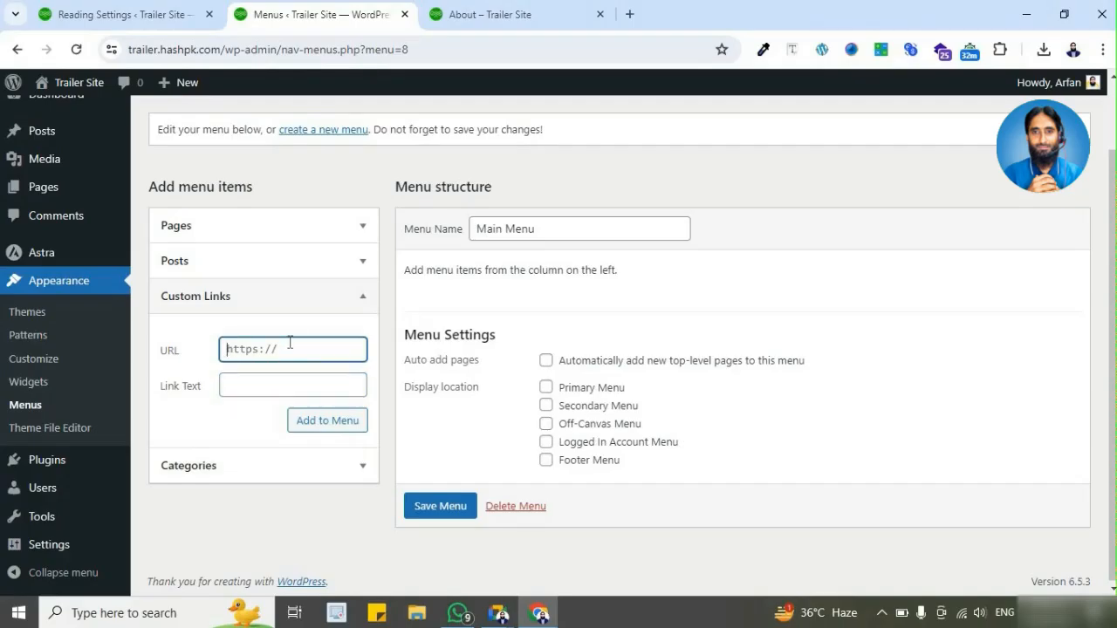
left_click(501, 12)
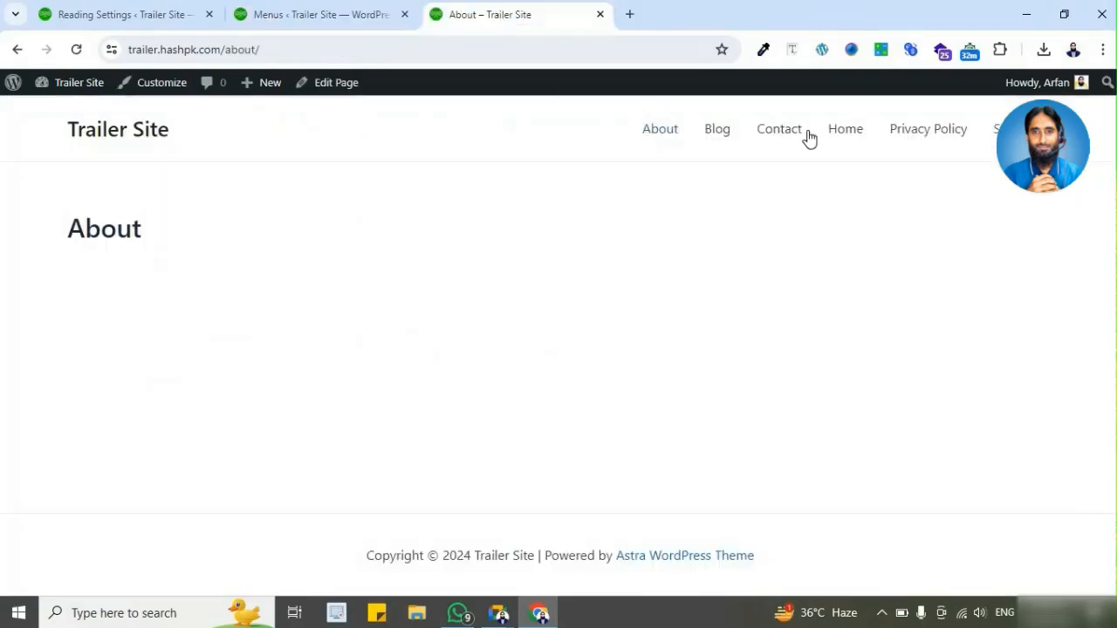
left_click(291, 17)
type("#")
key("BackSpace")
type("#")
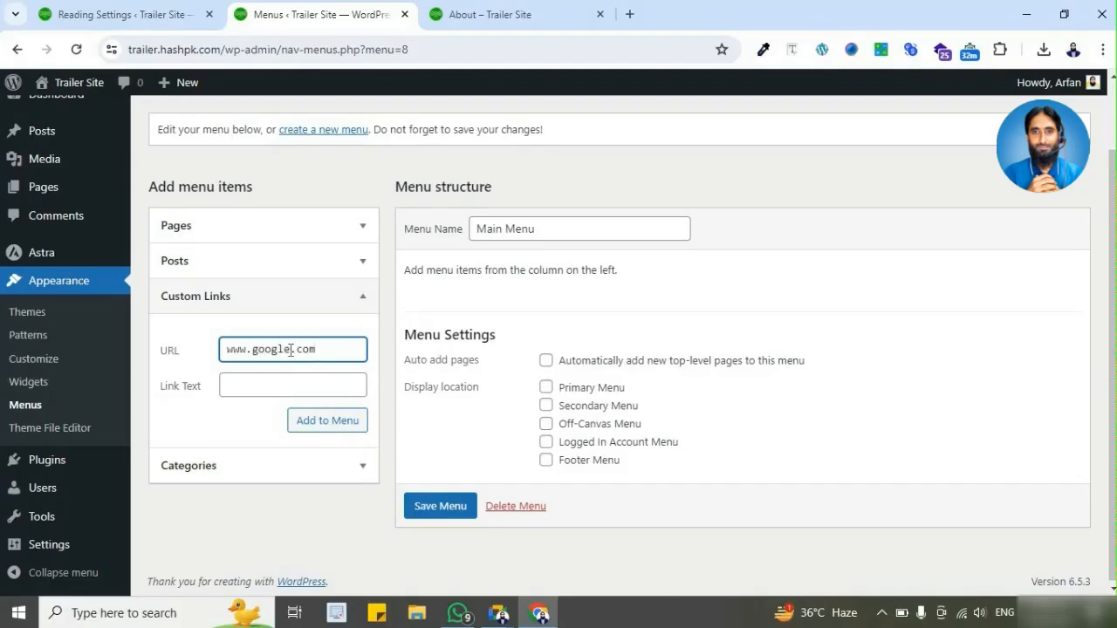
mouse_move(283, 350)
left_mouse_down()
mouse_move(268, 350)
mouse_move(279, 350)
left_mouse_up()
left_click(310, 351)
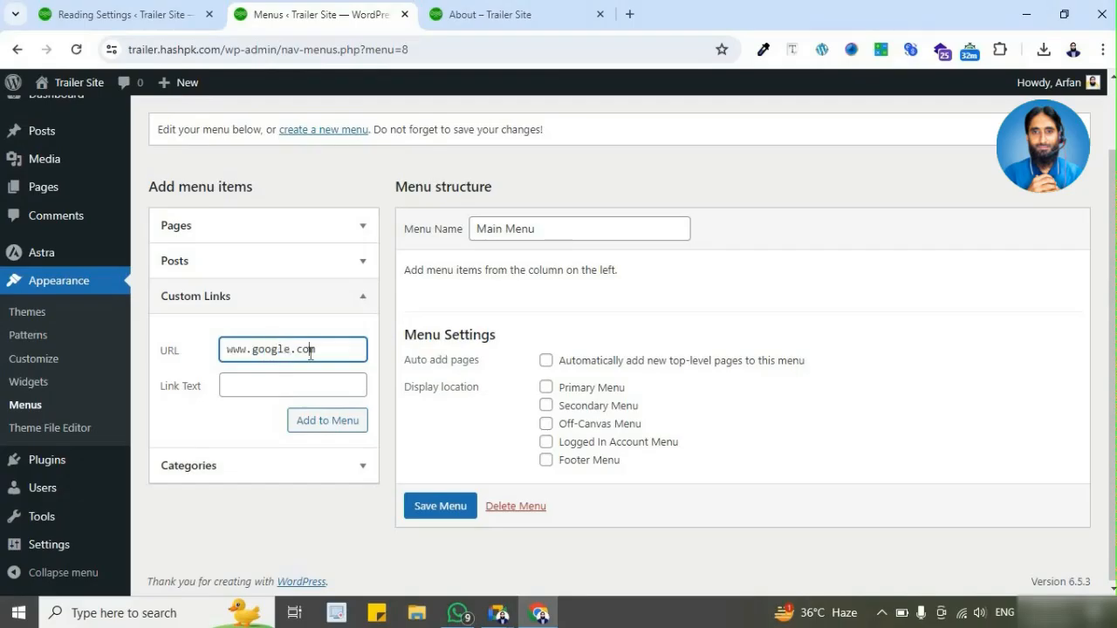
left_click(279, 387)
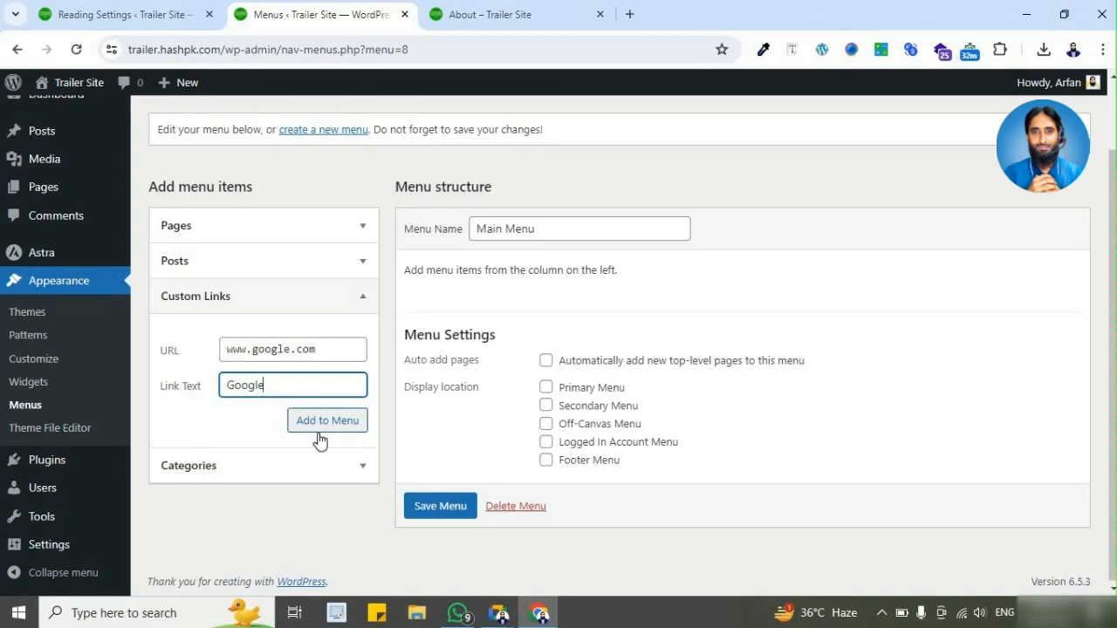
left_click(553, 14)
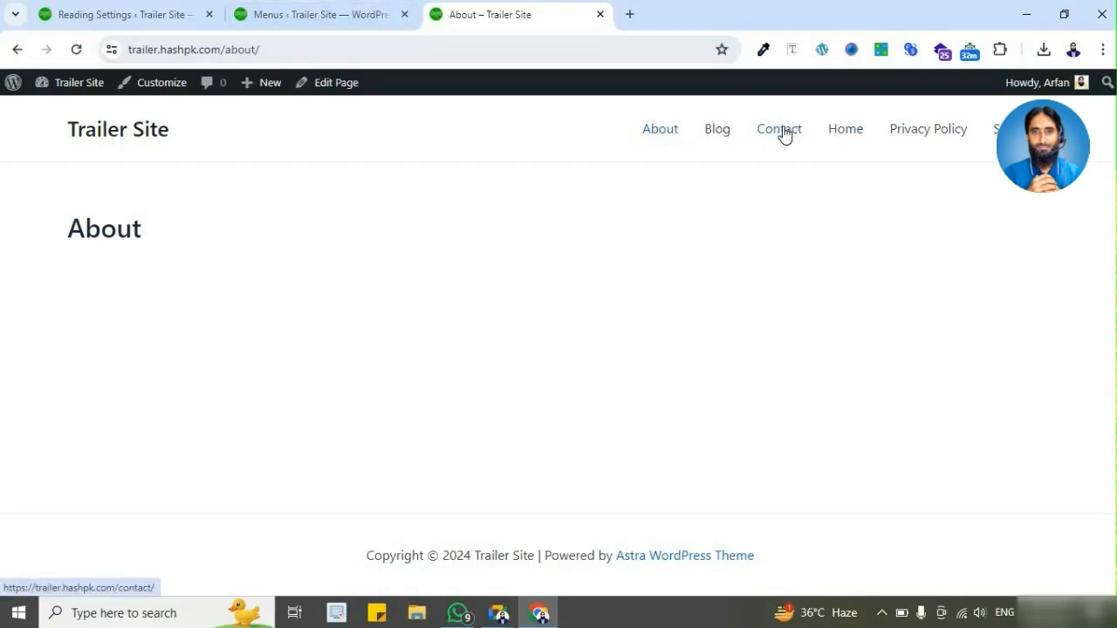
left_click(369, 21)
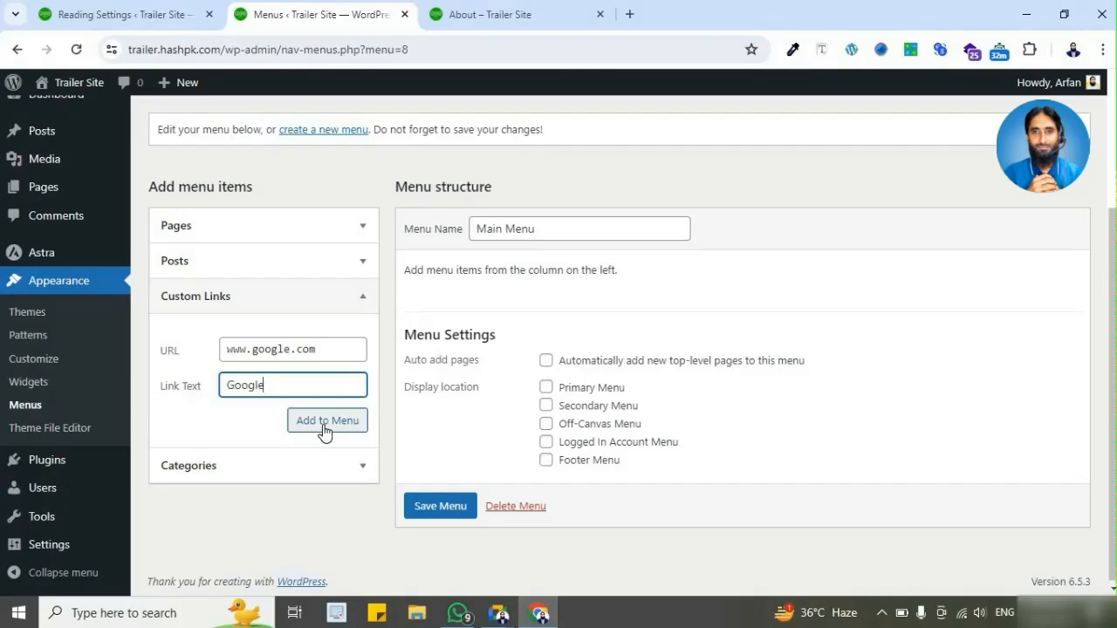
left_click_drag(289, 349, 255, 348)
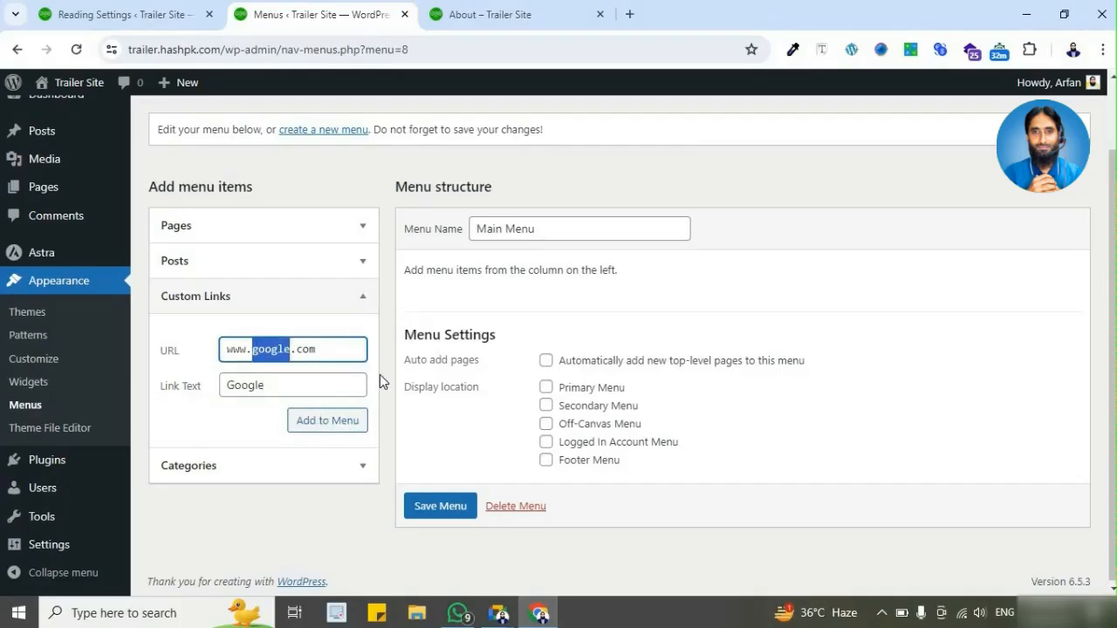
type("wikipedia")
double_click(319, 382)
type("W")
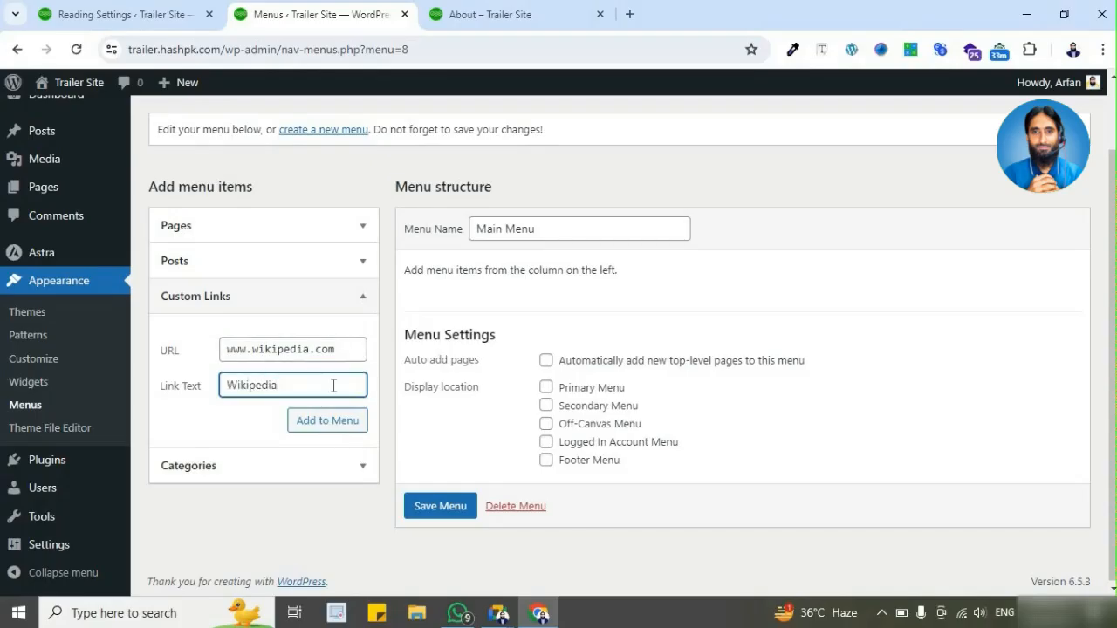
left_click(332, 428)
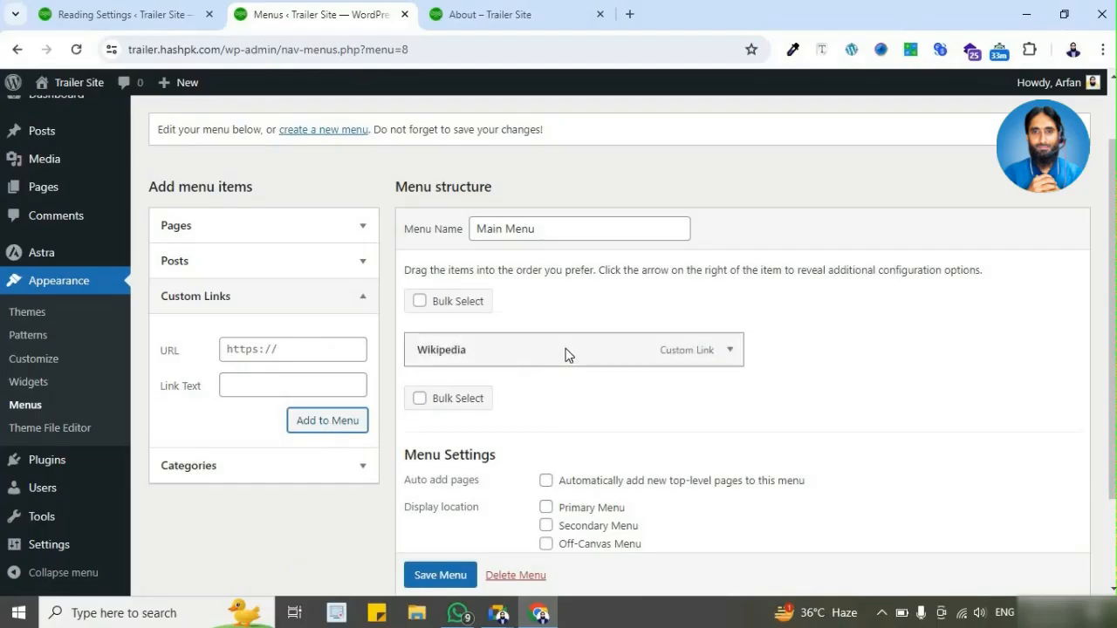
Step: Check the live About page's navigation, assign Main Menu to the Primary Menu location and save it
scroll(566, 354, "down", 1)
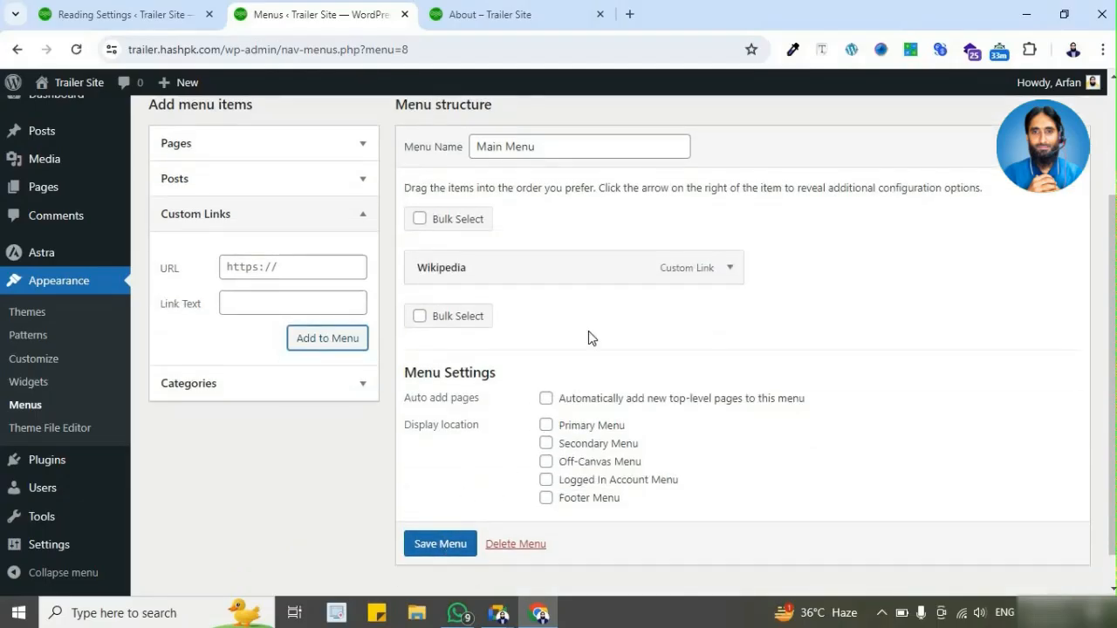
left_click(528, 15)
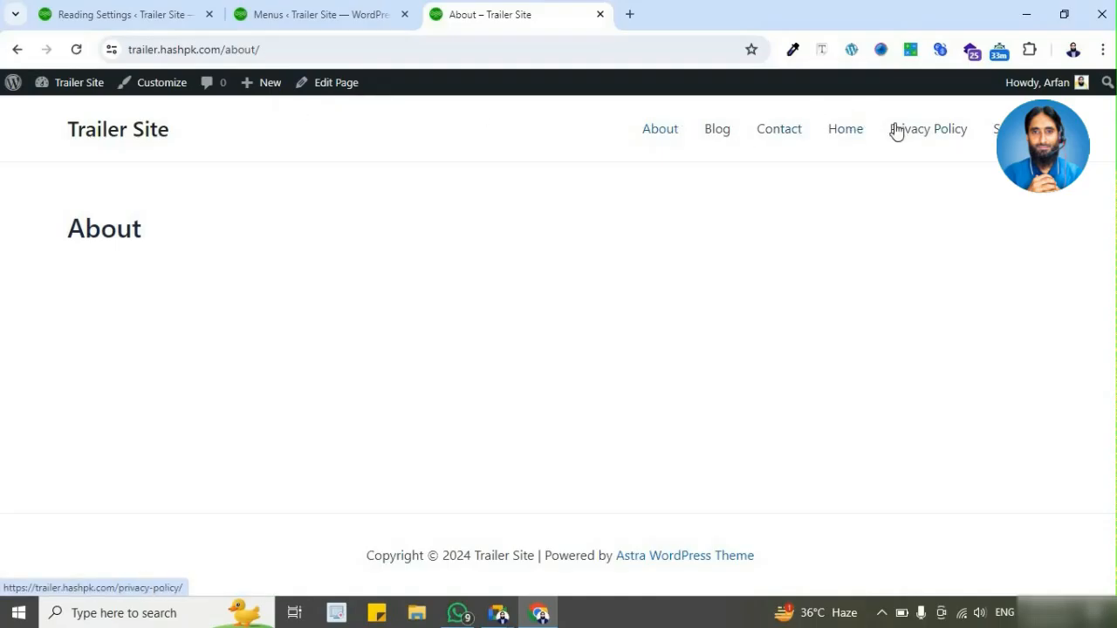
left_click(379, 17)
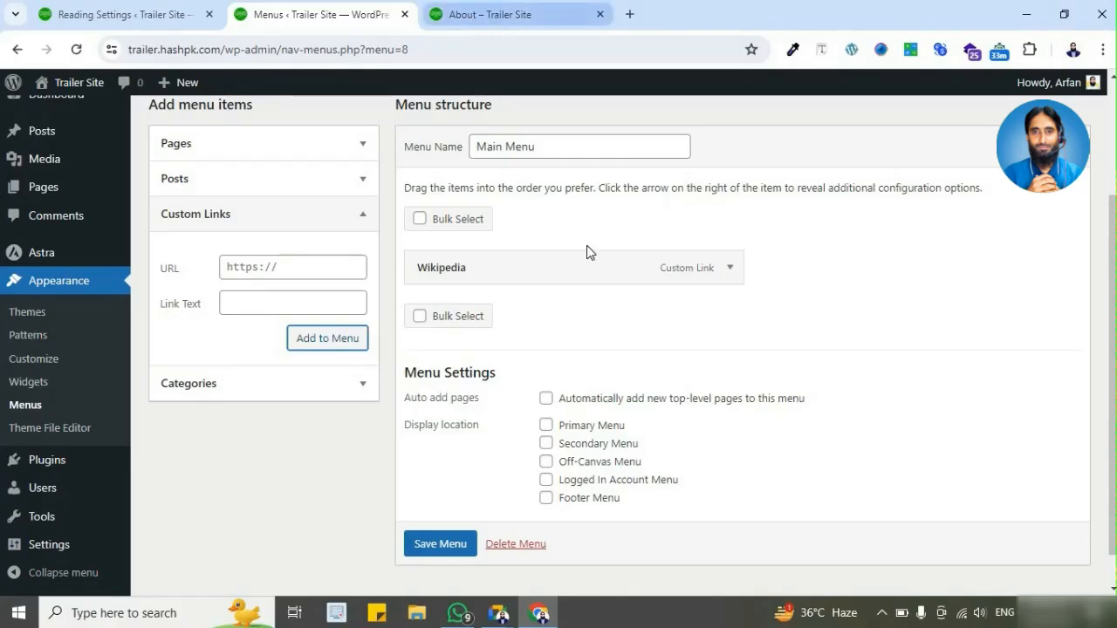
left_click(546, 425)
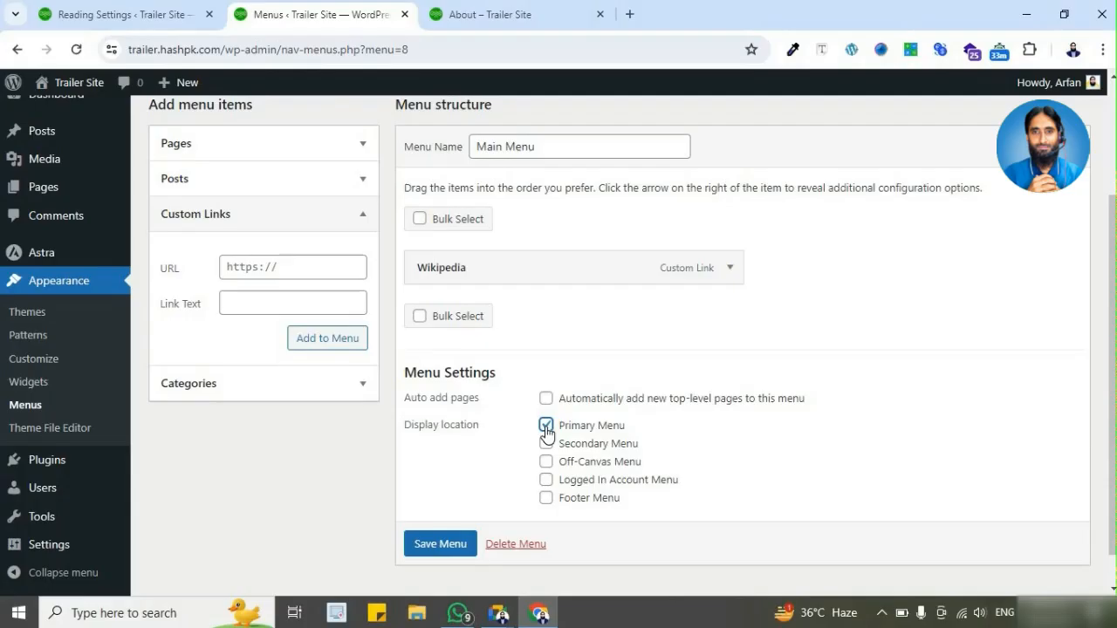
scroll(450, 542, "down", 1)
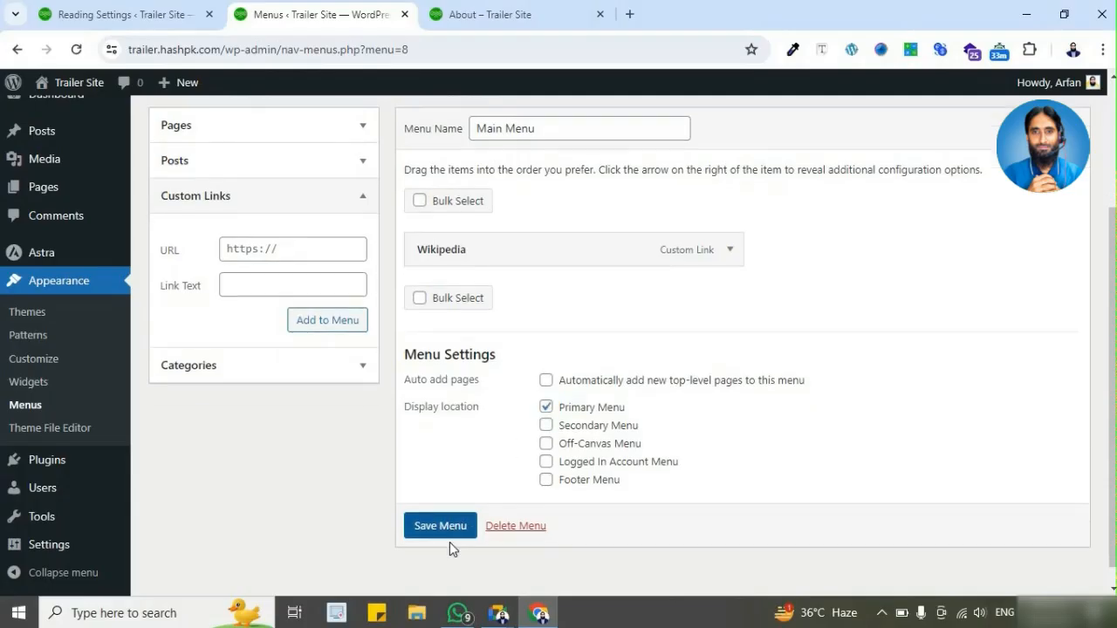
left_click(448, 529)
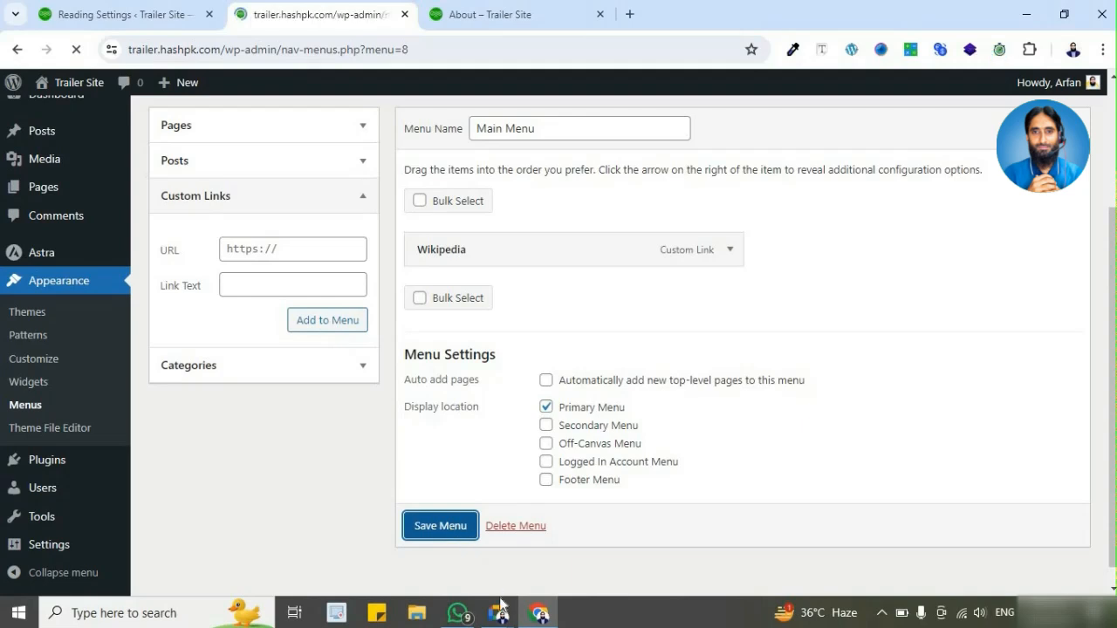
Step: Review Main Menu's display location and open the live site's homepage to check its navigation
scroll(547, 384, "down", 1)
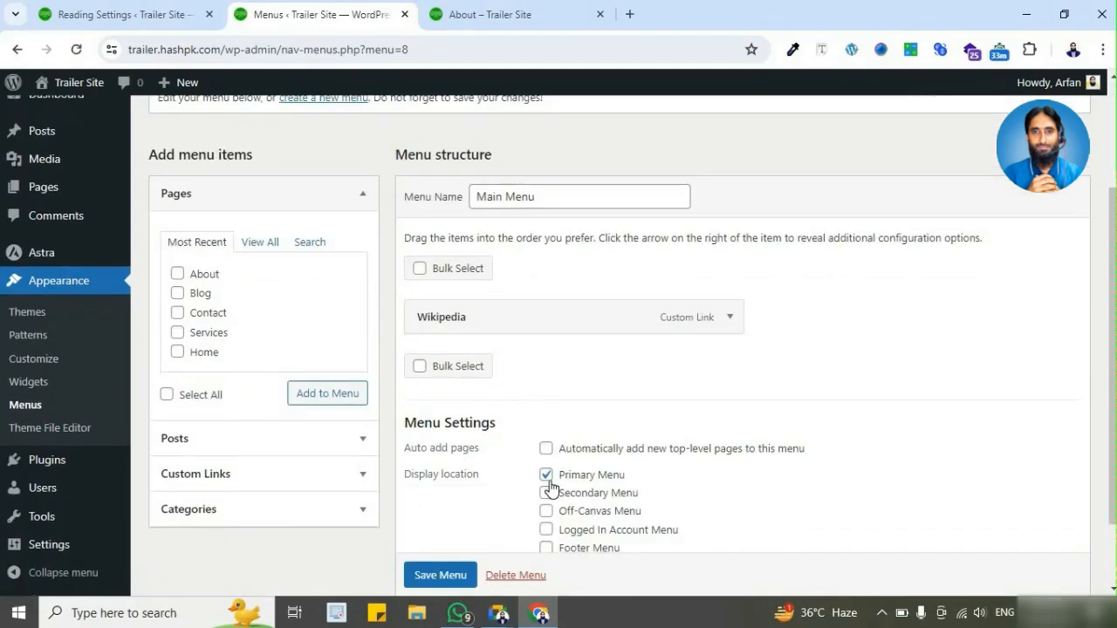
scroll(548, 479, "down", 1)
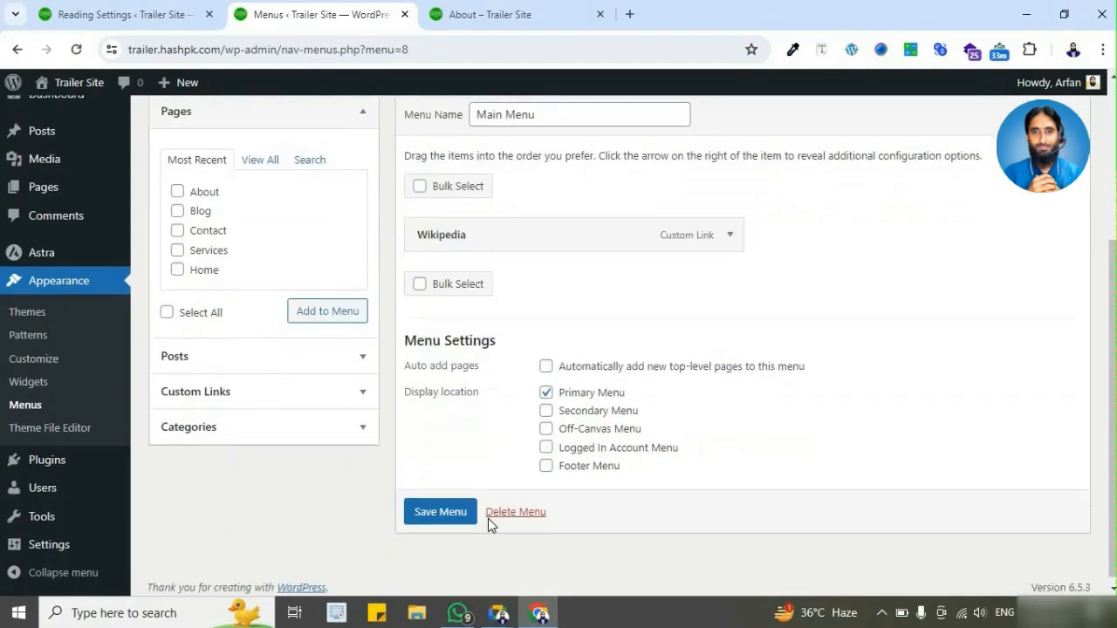
left_click(511, 19)
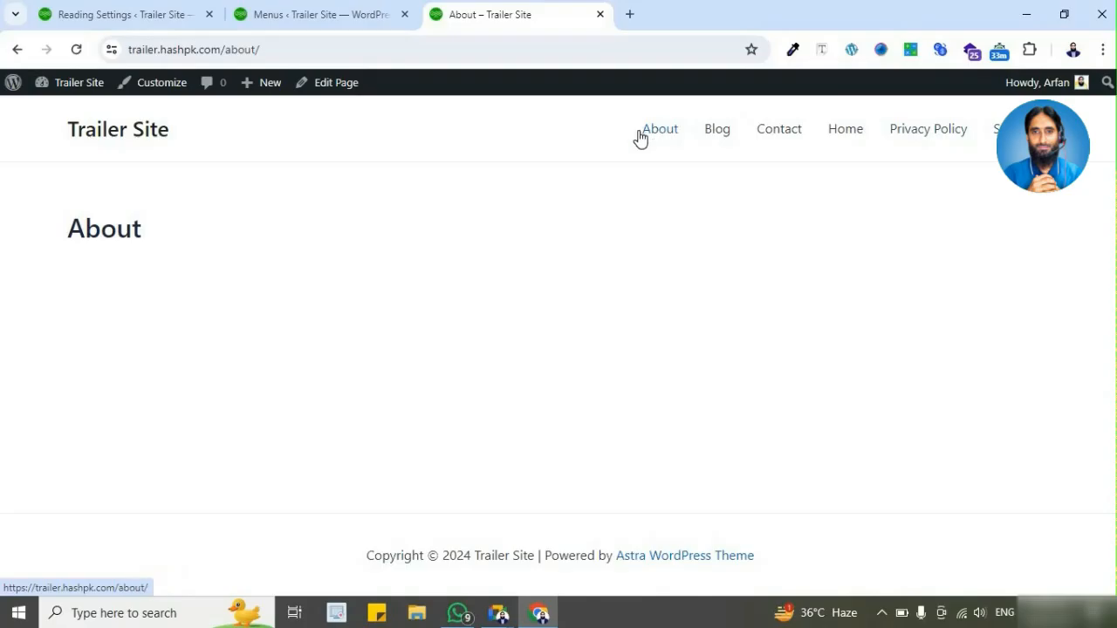
left_click(129, 140)
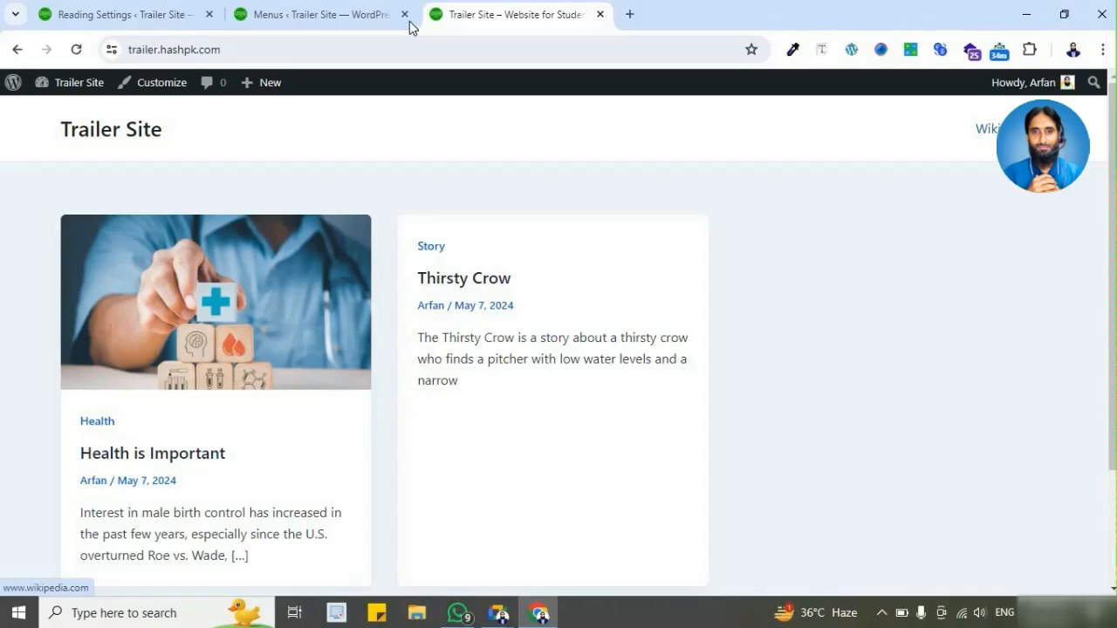
Step: Compare Main Menu's name, items and display location with the navigation on the live homepage
left_click(358, 14)
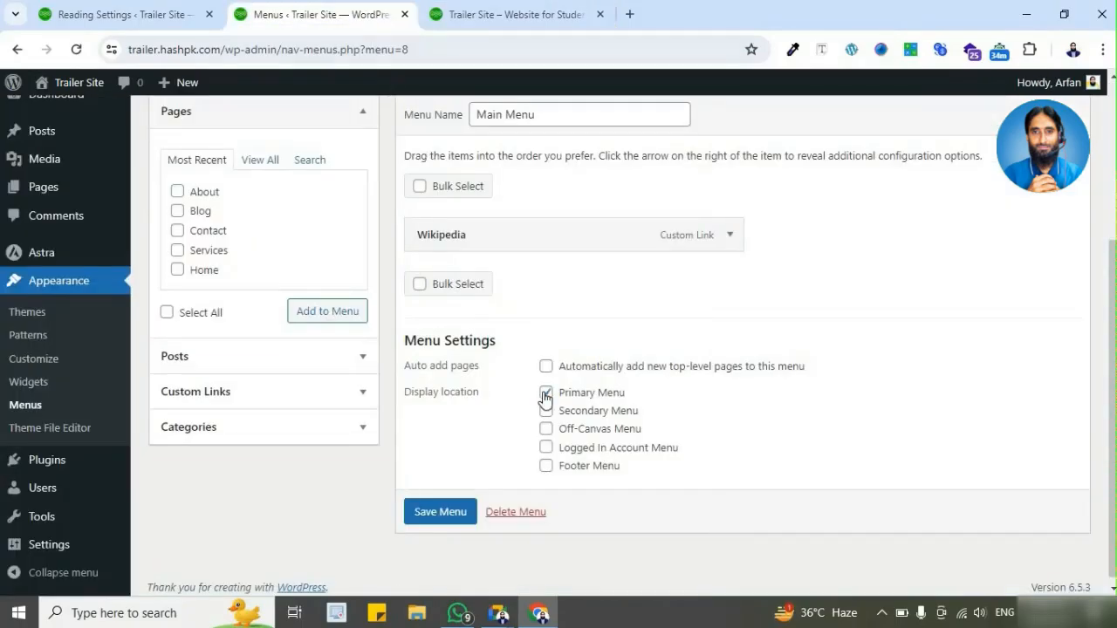
left_click(526, 114)
scroll(530, 196, "up", 1)
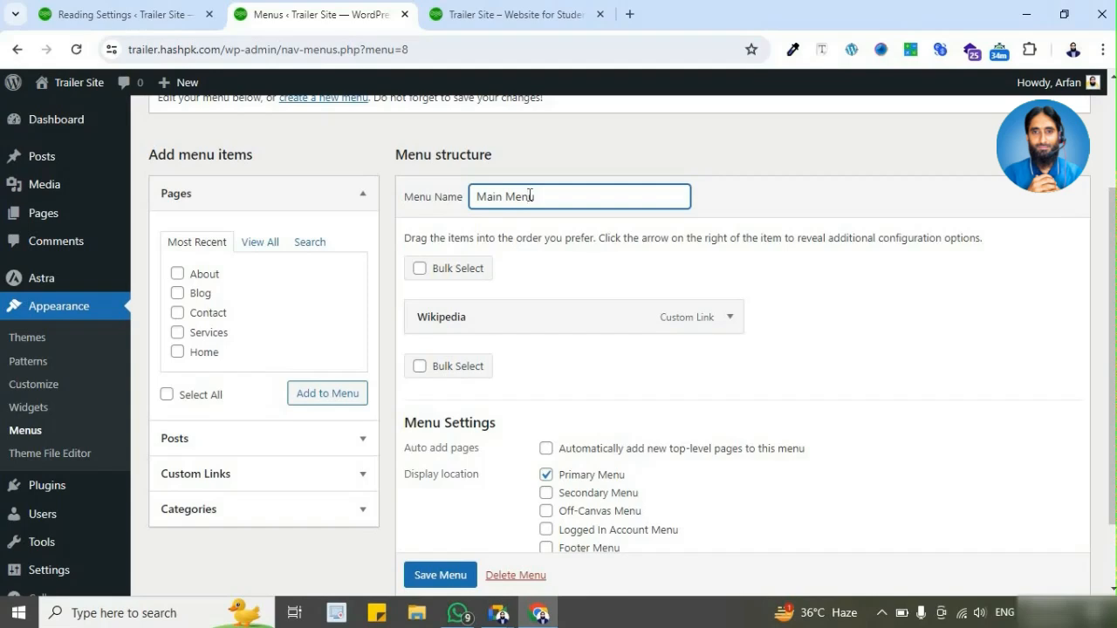
scroll(529, 209, "down", 1)
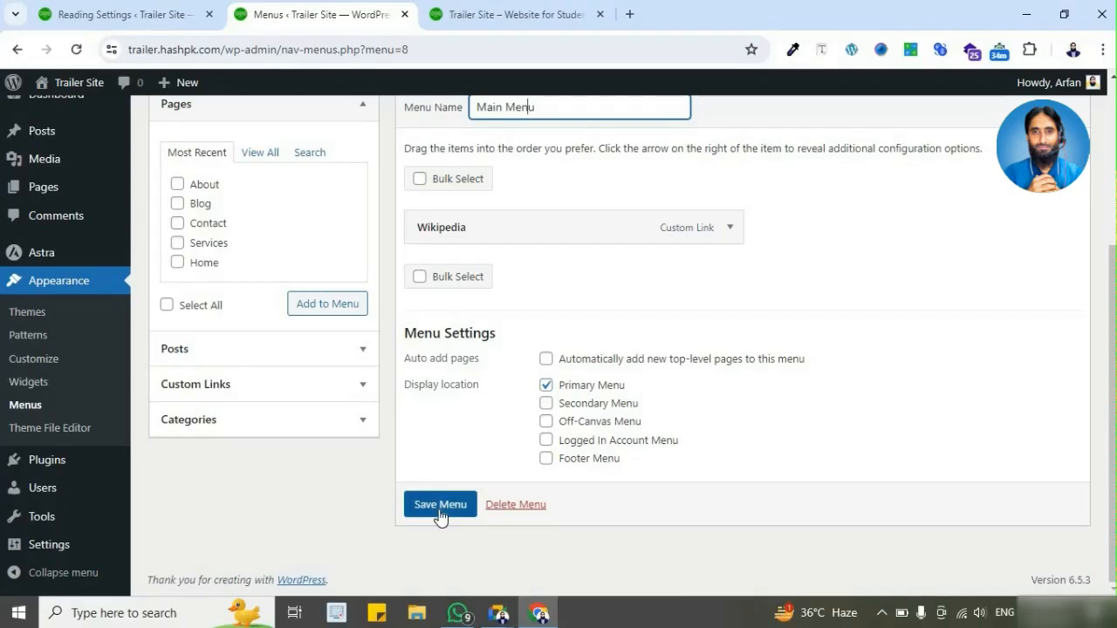
left_click(522, 14)
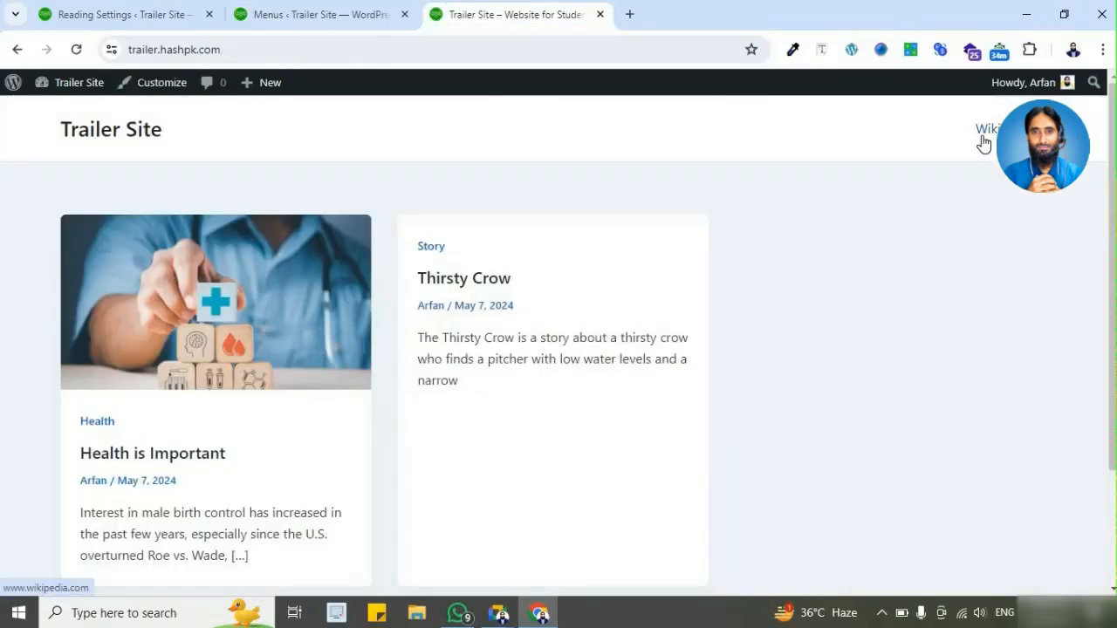
Step: Add the Home custom link from the full page list to Main Menu and inspect its URL and navigation label
left_click(359, 23)
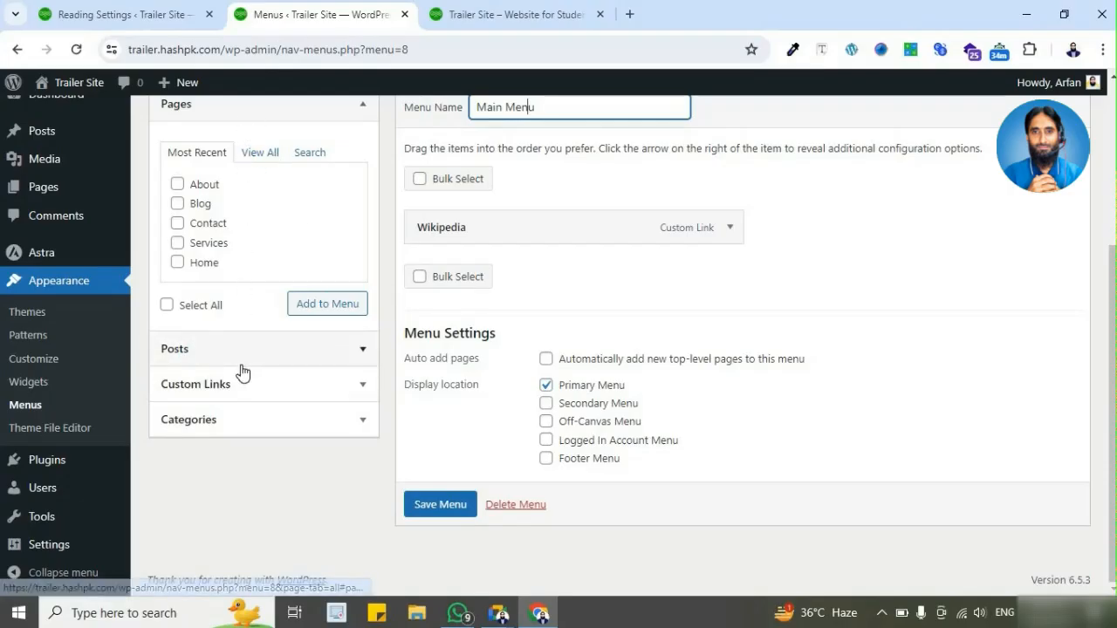
scroll(291, 270, "up", 1)
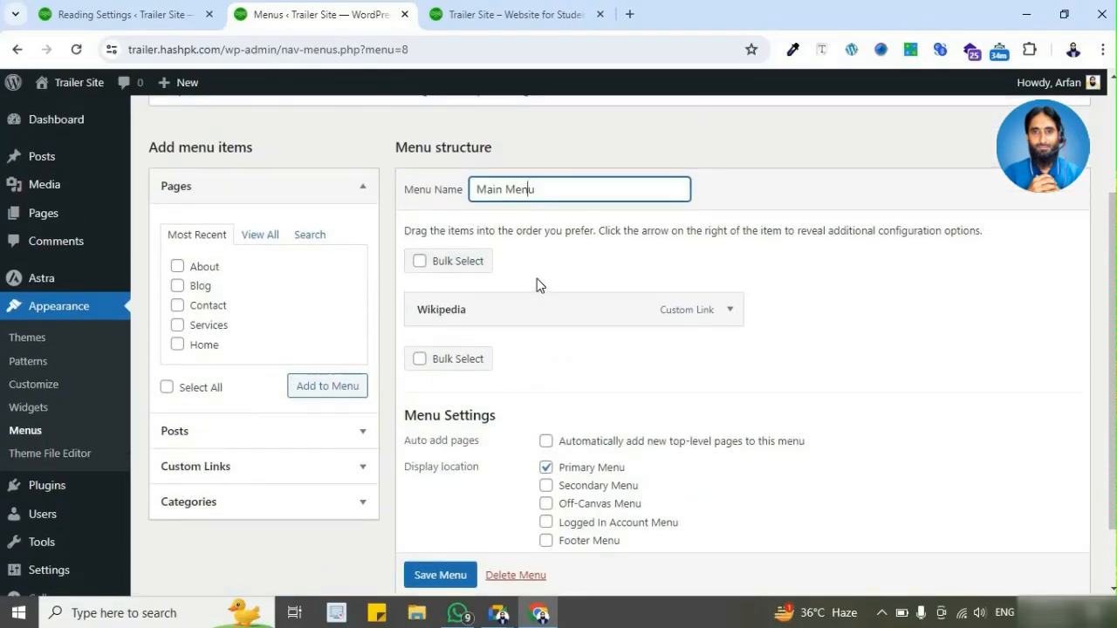
left_click(254, 243)
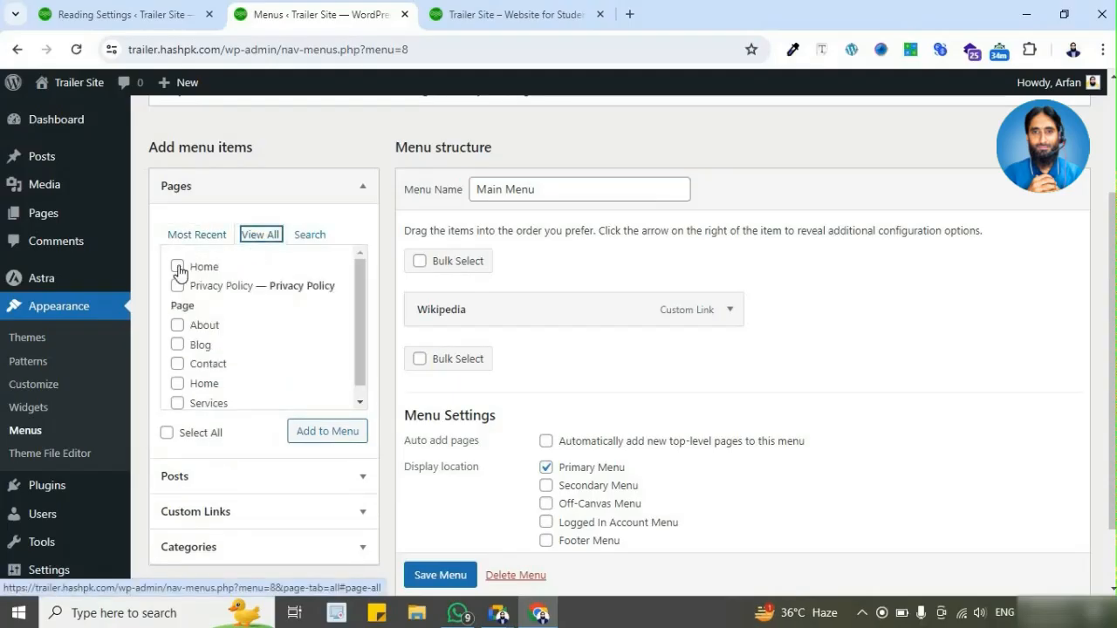
left_click(176, 267)
left_click(335, 440)
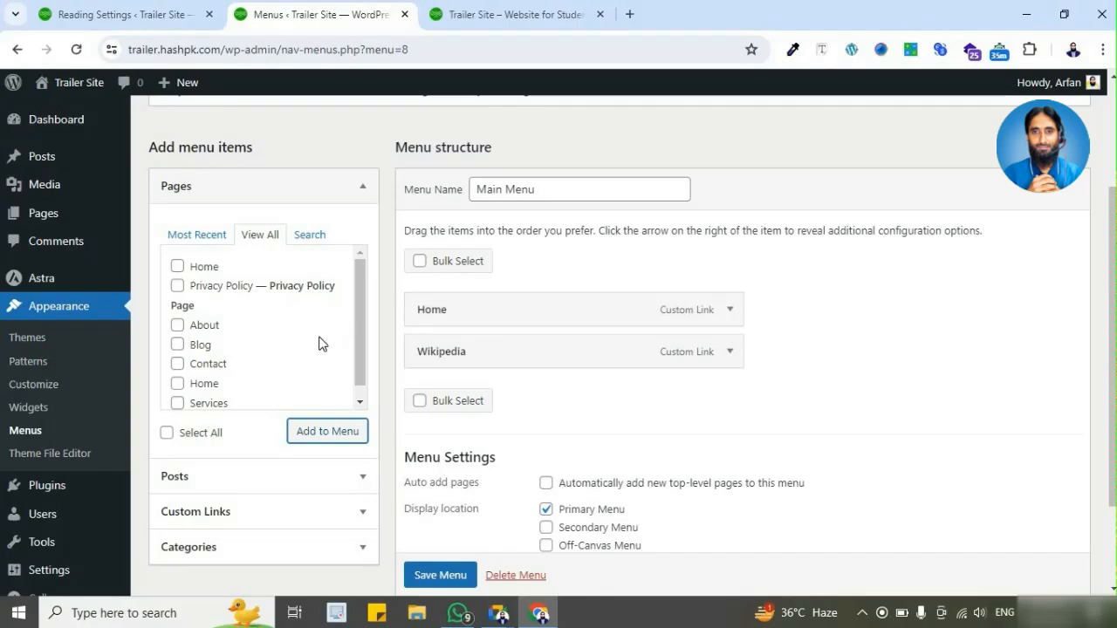
left_click(730, 310)
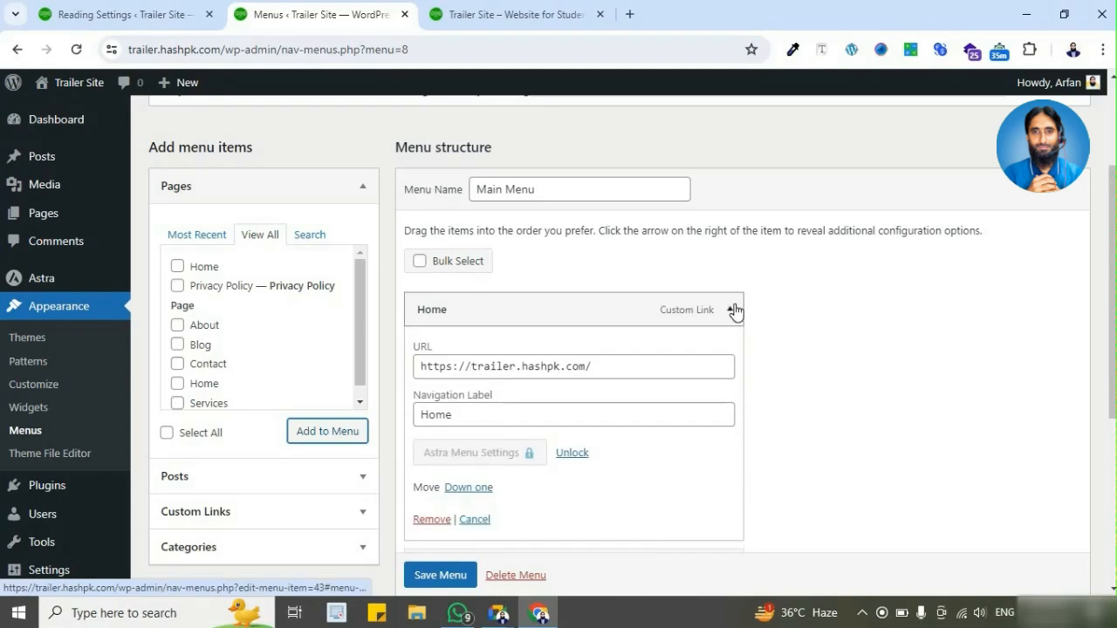
left_click(733, 310)
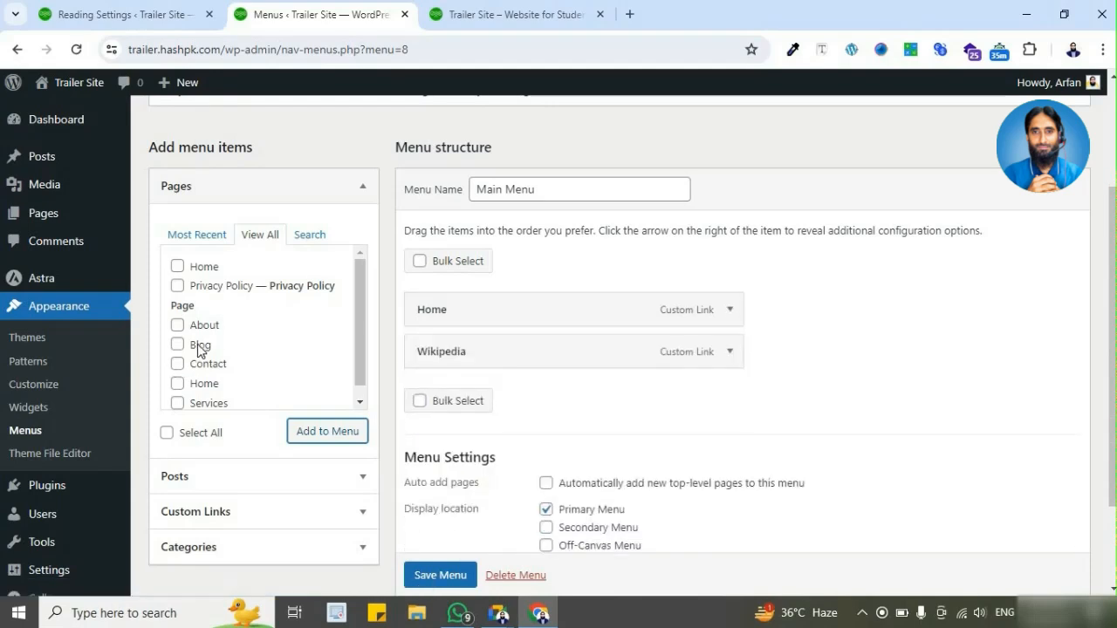
Step: Add the Blog page to Main Menu
left_click(177, 351)
left_click(307, 431)
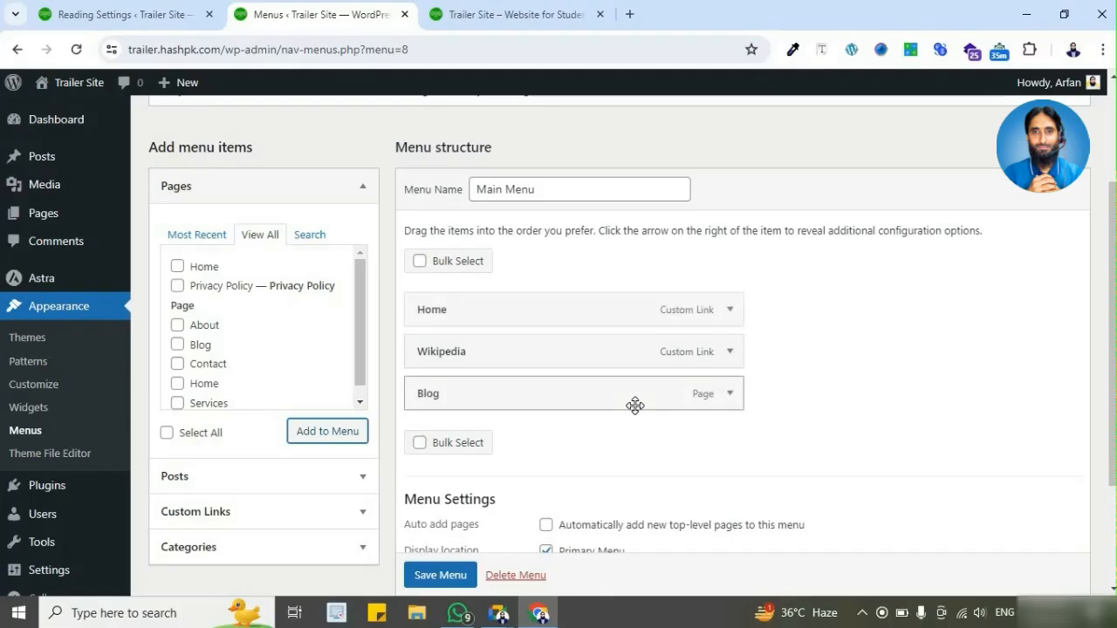
scroll(307, 356, "down", 1)
Step: Look at the posts available as menu items, and add the Story and Health categories to Main Menu
left_click(356, 478)
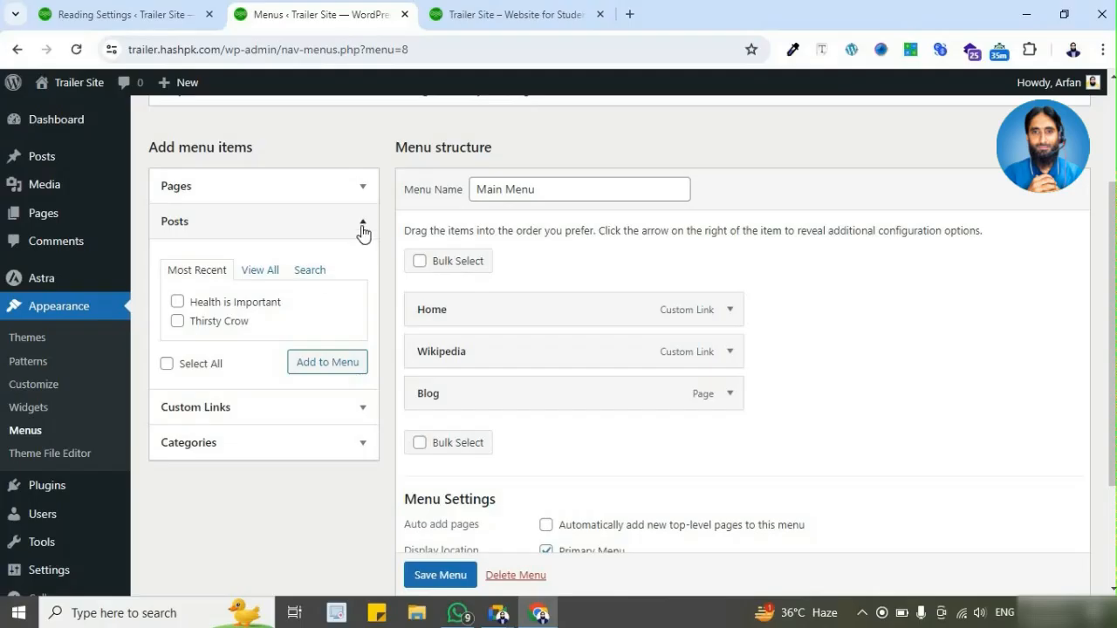
left_click(361, 447)
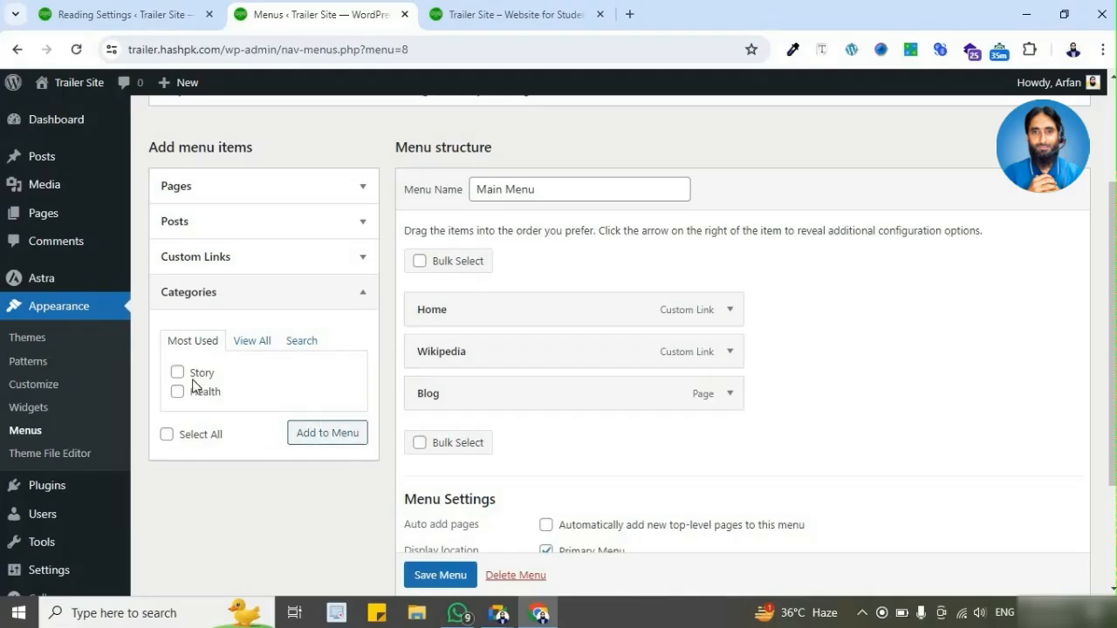
left_click(178, 374)
left_click(178, 394)
left_click(323, 435)
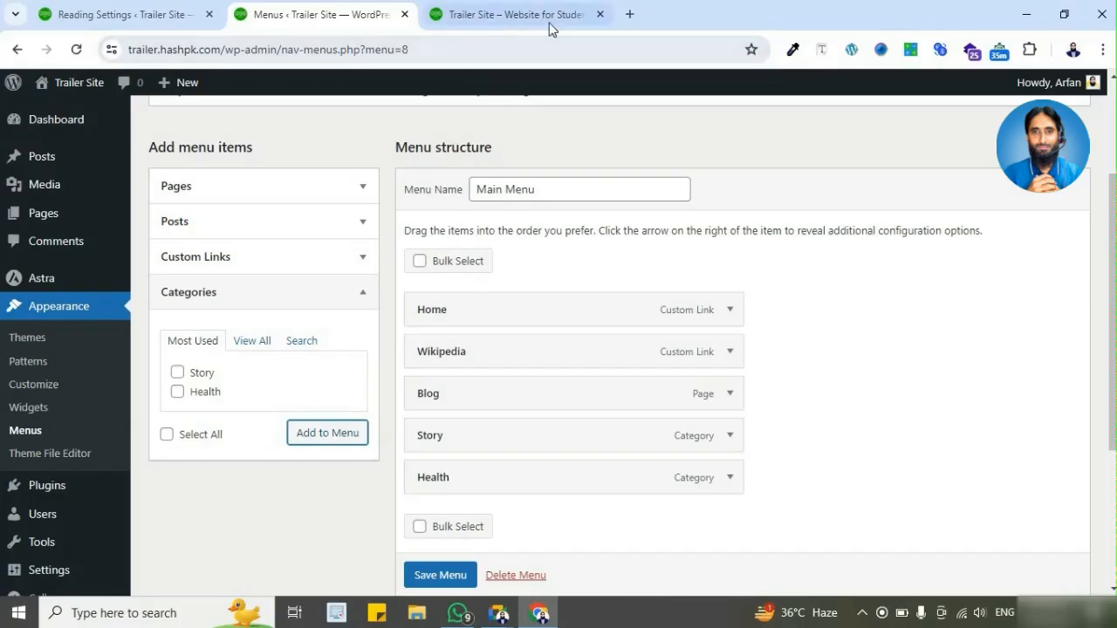
Step: Open the TechCrunch website in a new browser tab as an example of category navigation
left_click(630, 14)
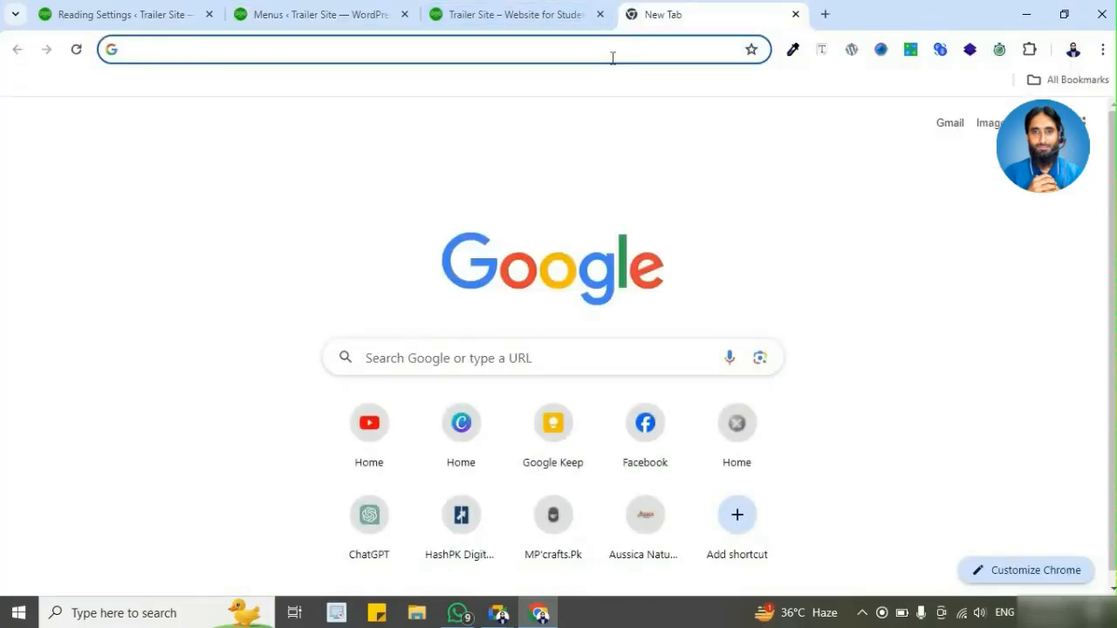
type("tech")
key("Return")
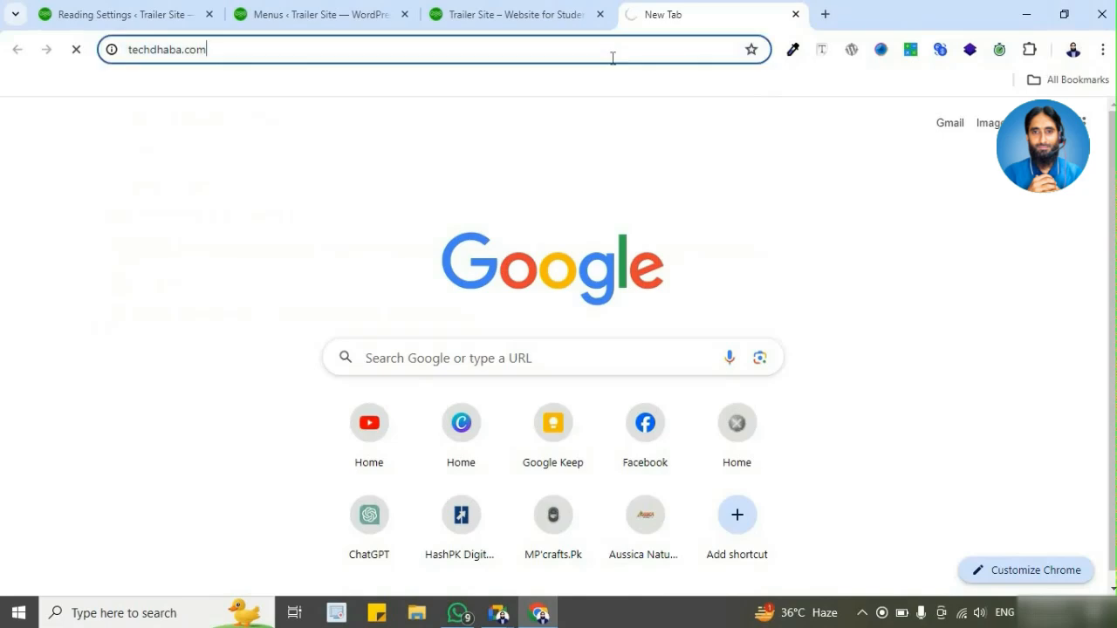
left_click(613, 59)
type("techc")
key("Return")
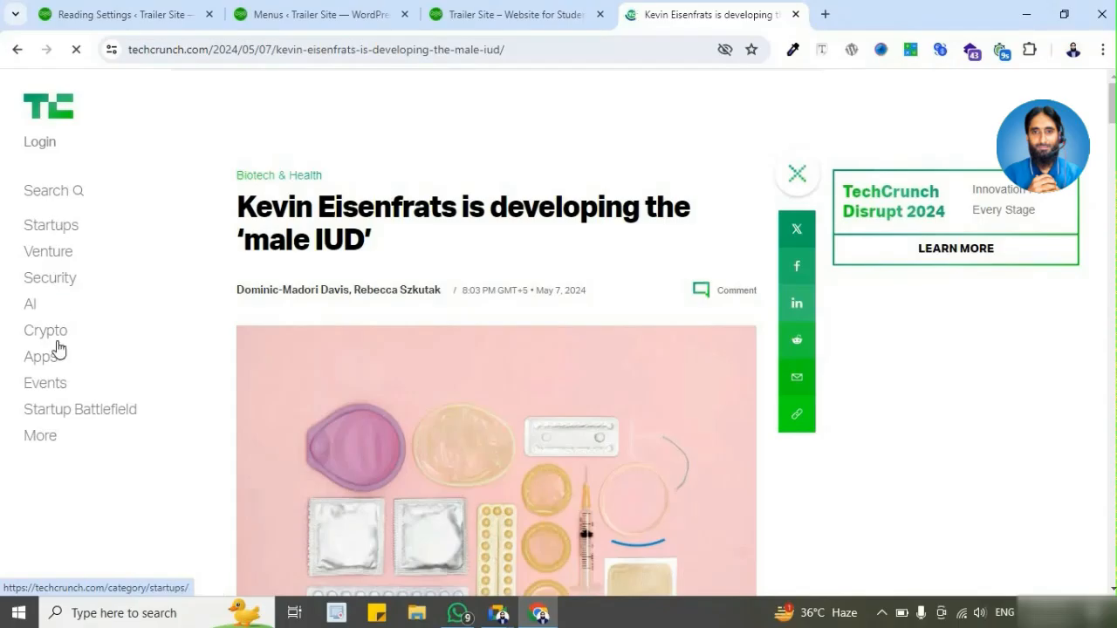
Step: Open TechCrunch's Apps category and examine the category part of its URL and its list of posts
left_click(45, 365)
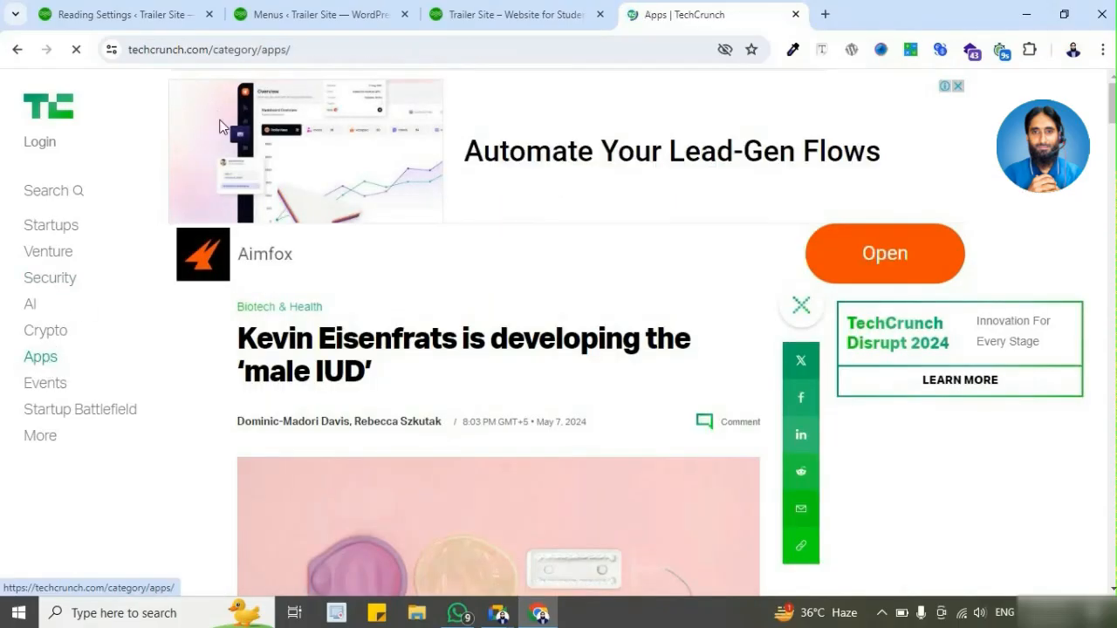
left_click(266, 50)
left_click(314, 54)
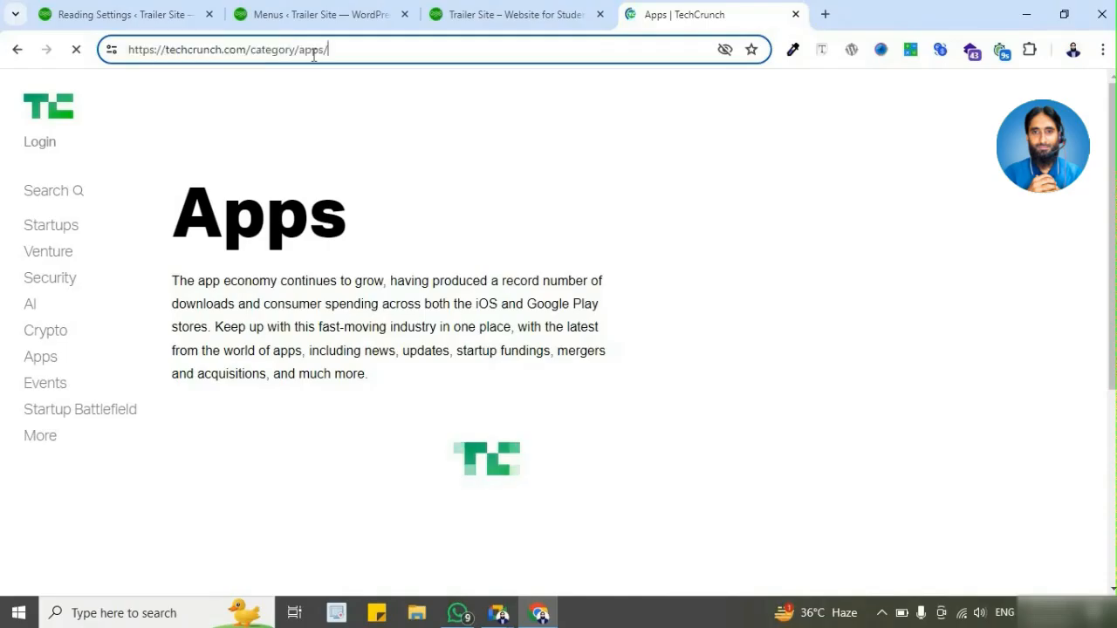
left_click_drag(251, 49, 331, 55)
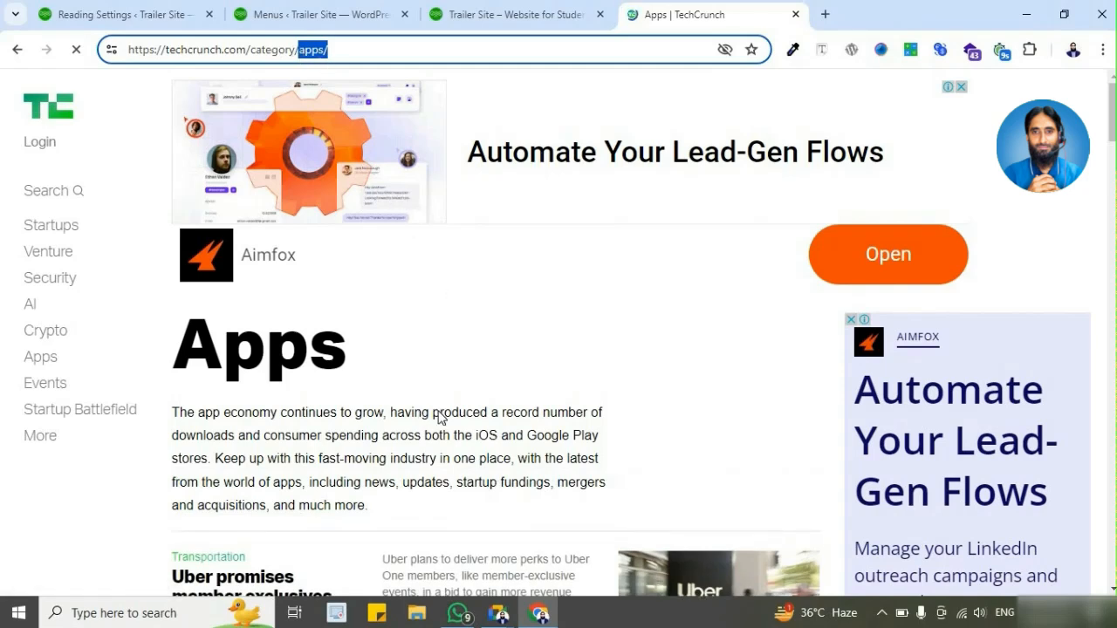
scroll(611, 307, "down", 5)
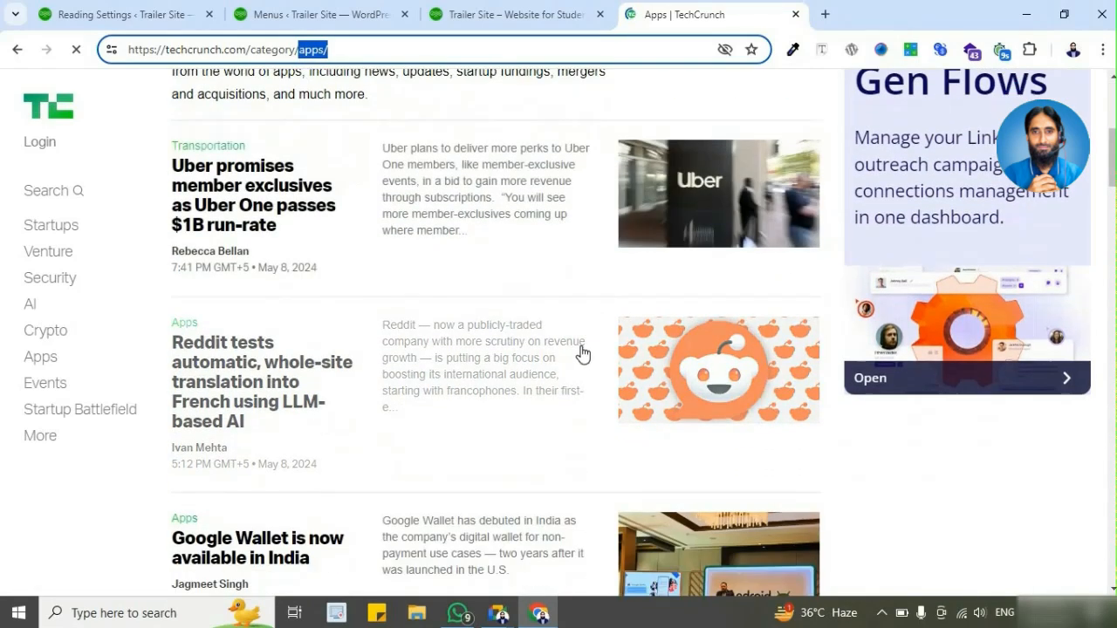
scroll(584, 352, "up", 3)
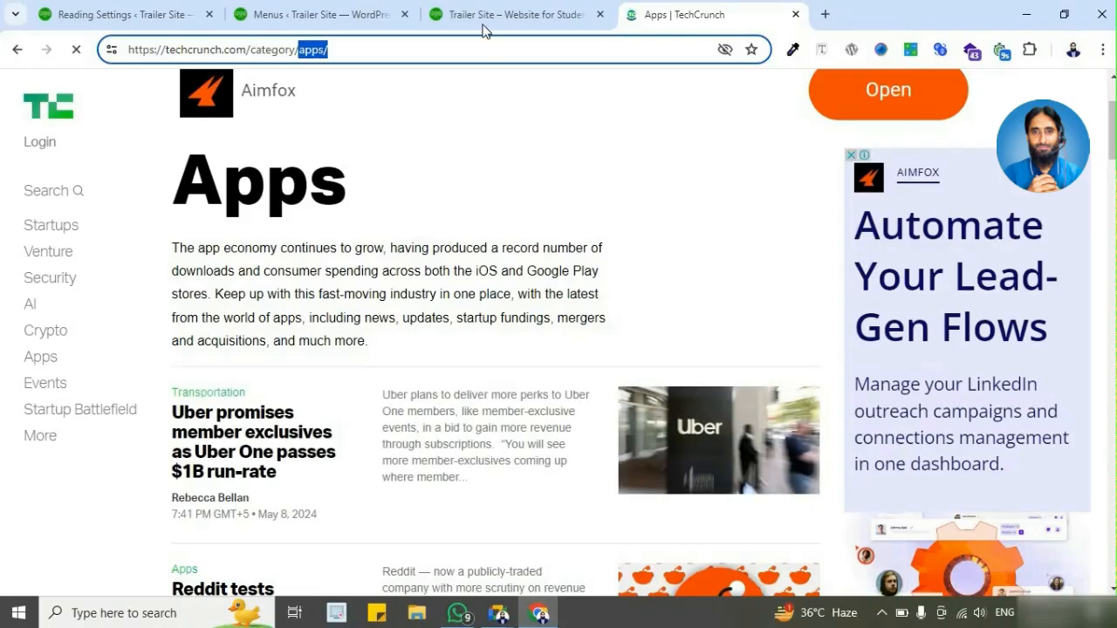
Step: Return to Main Menu and inspect the URLs and navigation labels of the Home and Wikipedia custom links
left_click(376, 15)
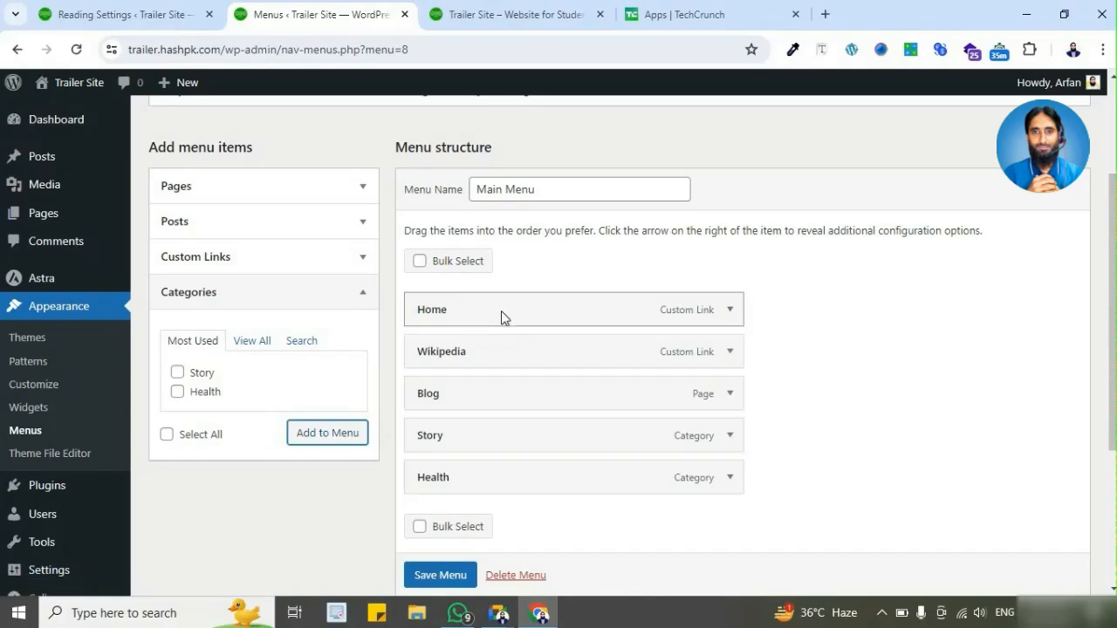
left_click(731, 318)
left_click(599, 368)
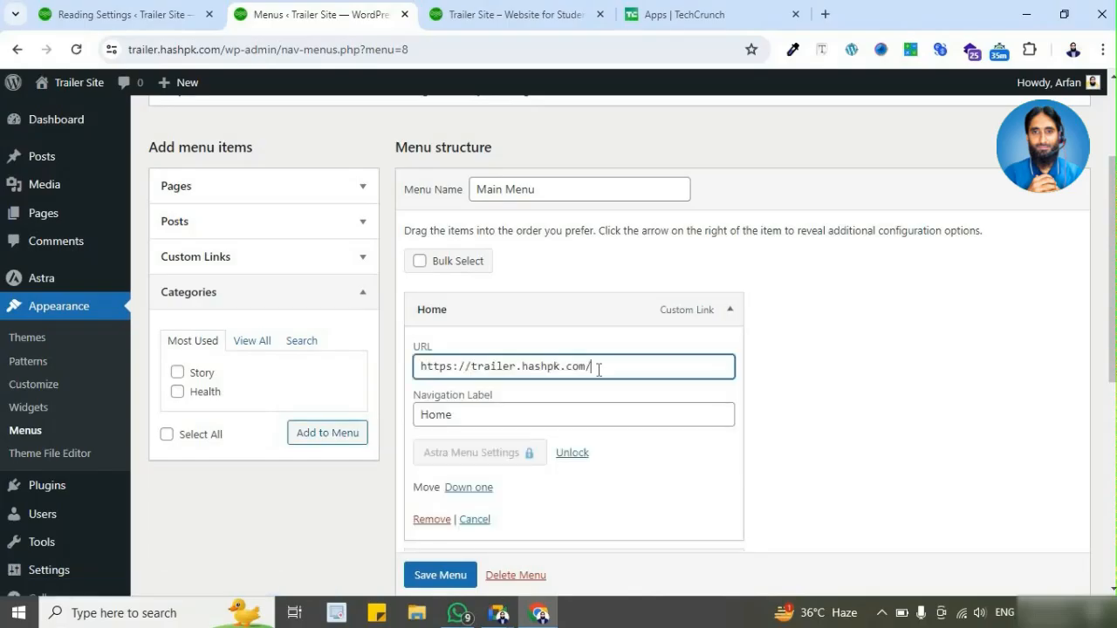
key("ctrl+a")
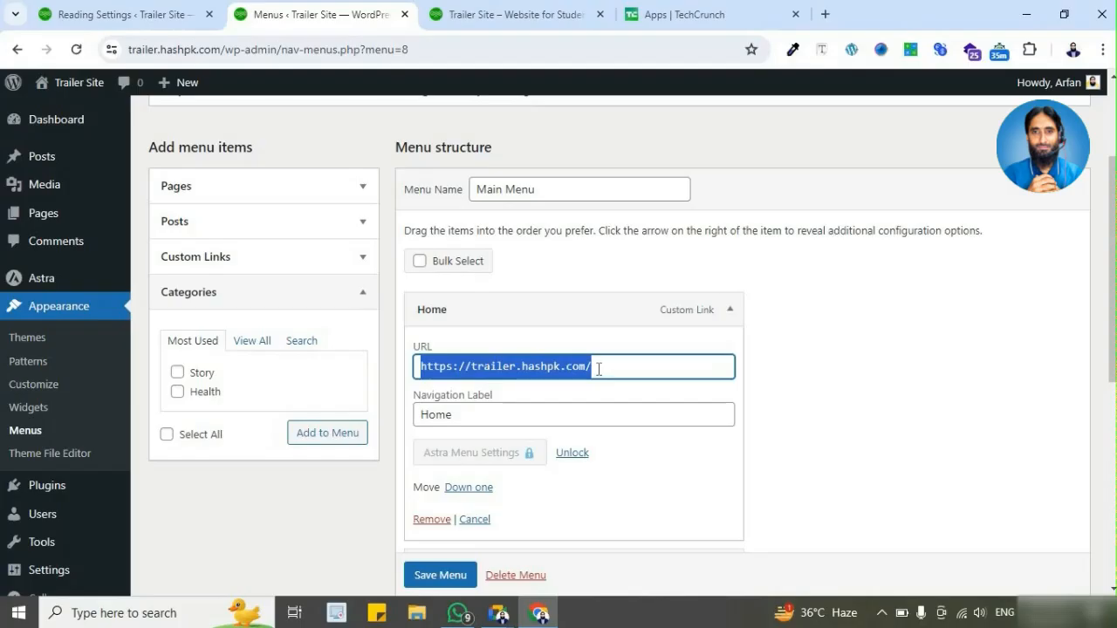
left_click(728, 311)
left_click(728, 354)
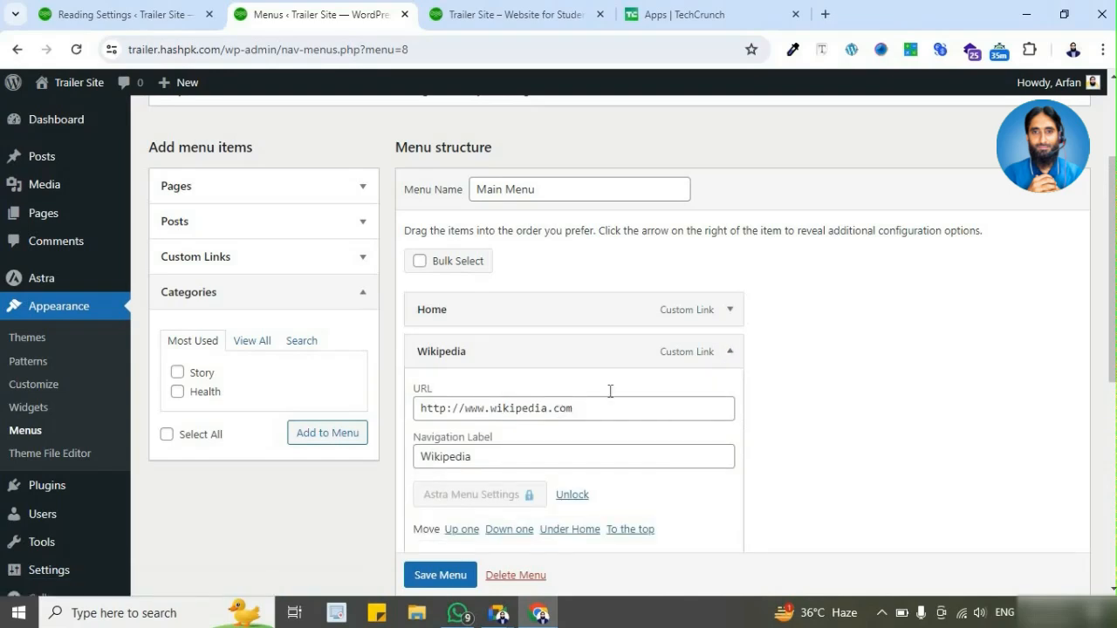
left_click(728, 352)
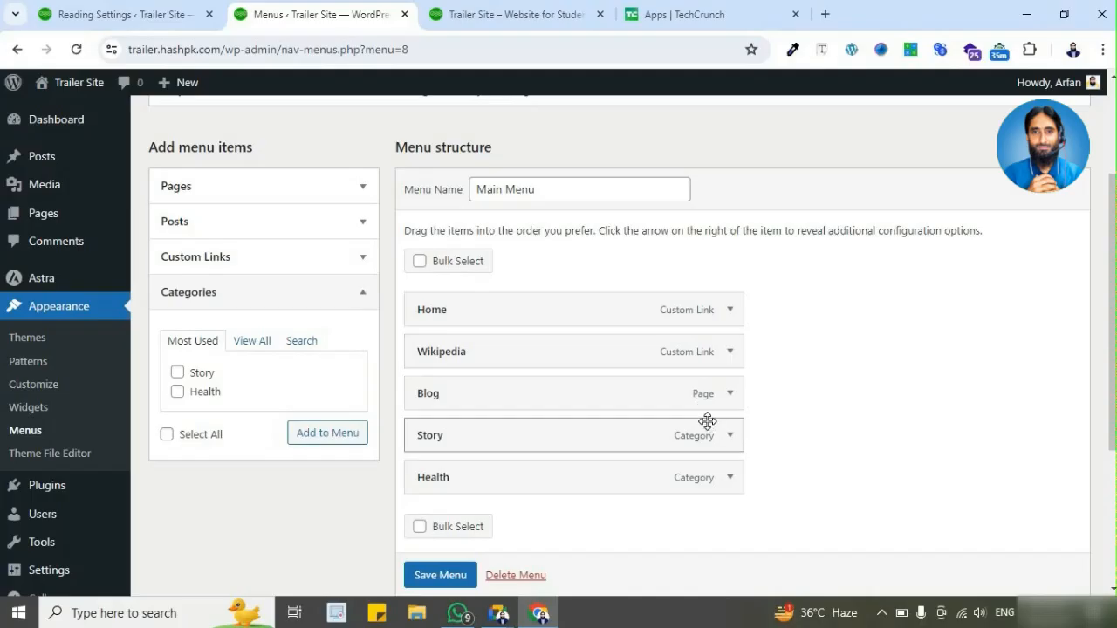
Step: Save Main Menu and test its Wikipedia link on the reloaded live homepage
scroll(450, 580, "down", 1)
left_click(449, 575)
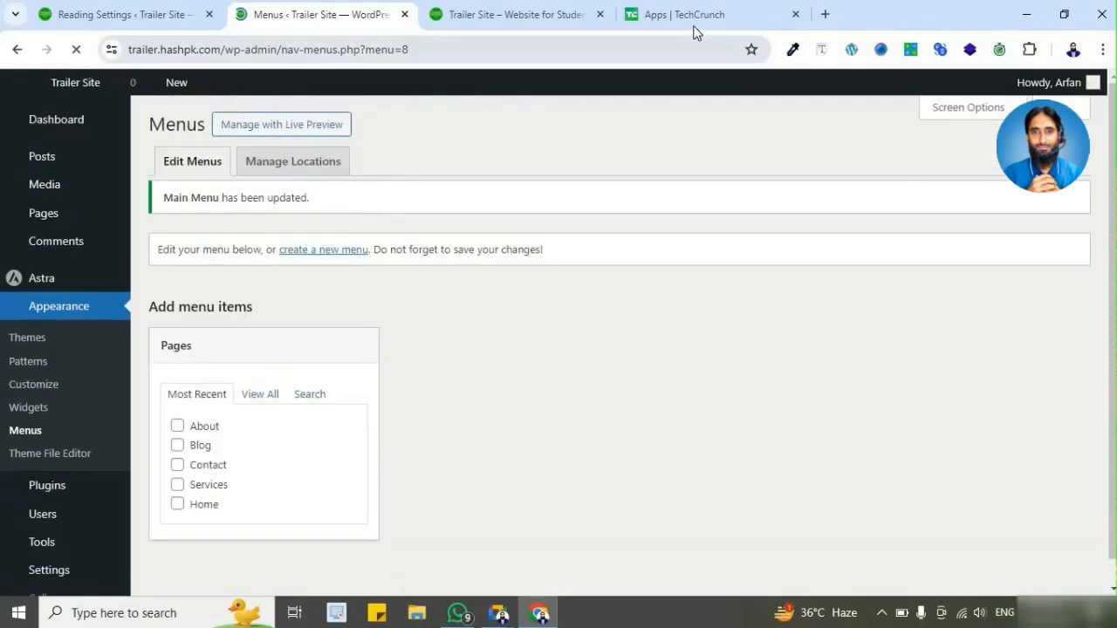
left_click(550, 26)
left_click(75, 50)
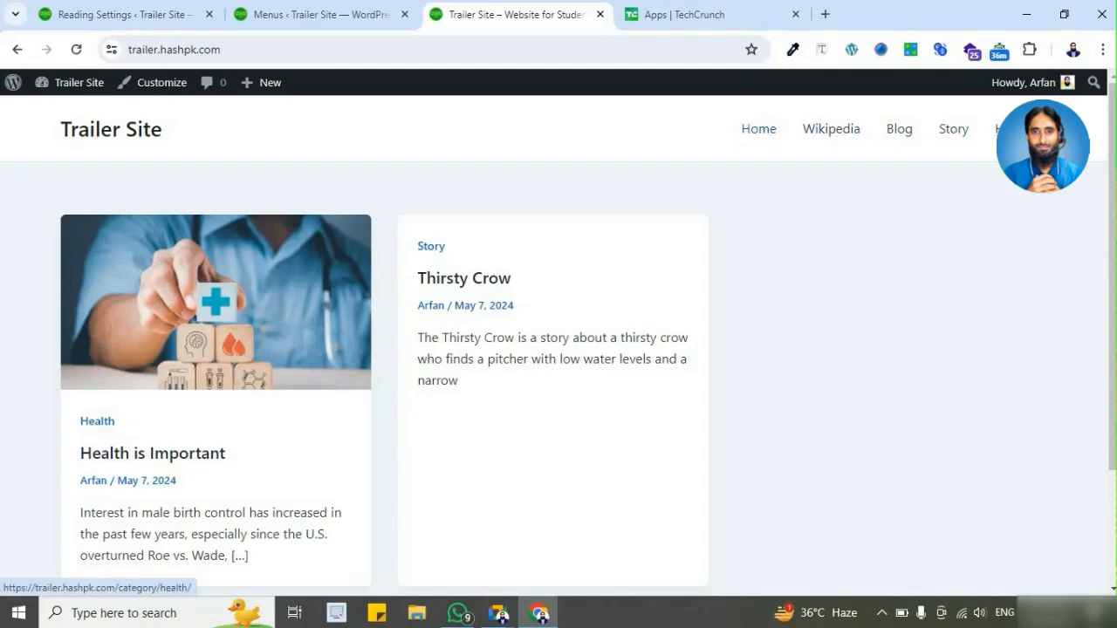
left_click(836, 135)
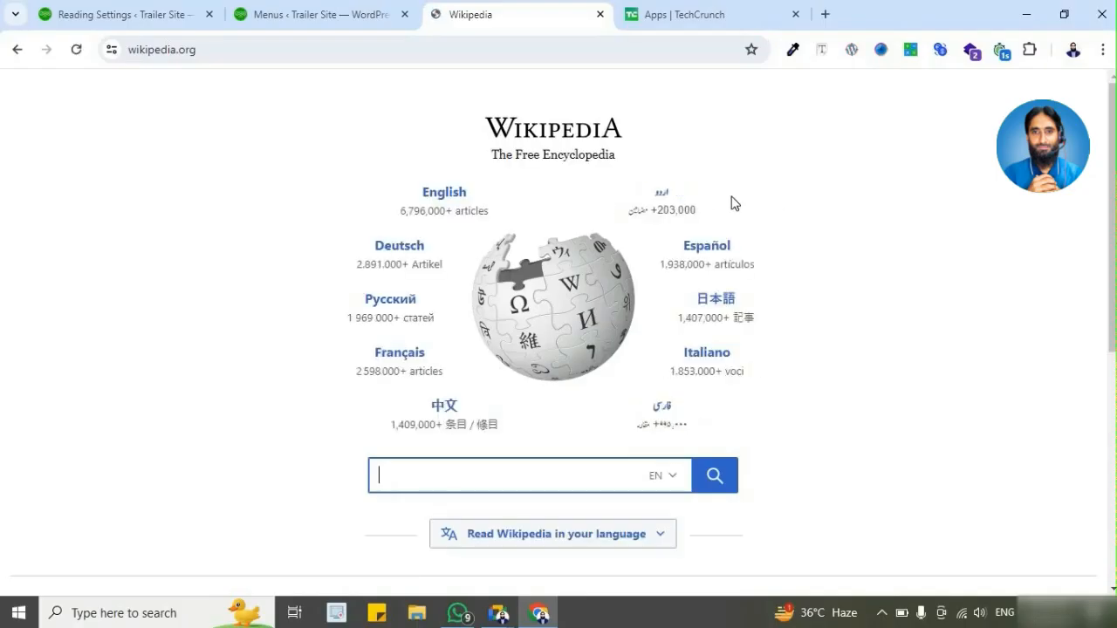
left_click(158, 50)
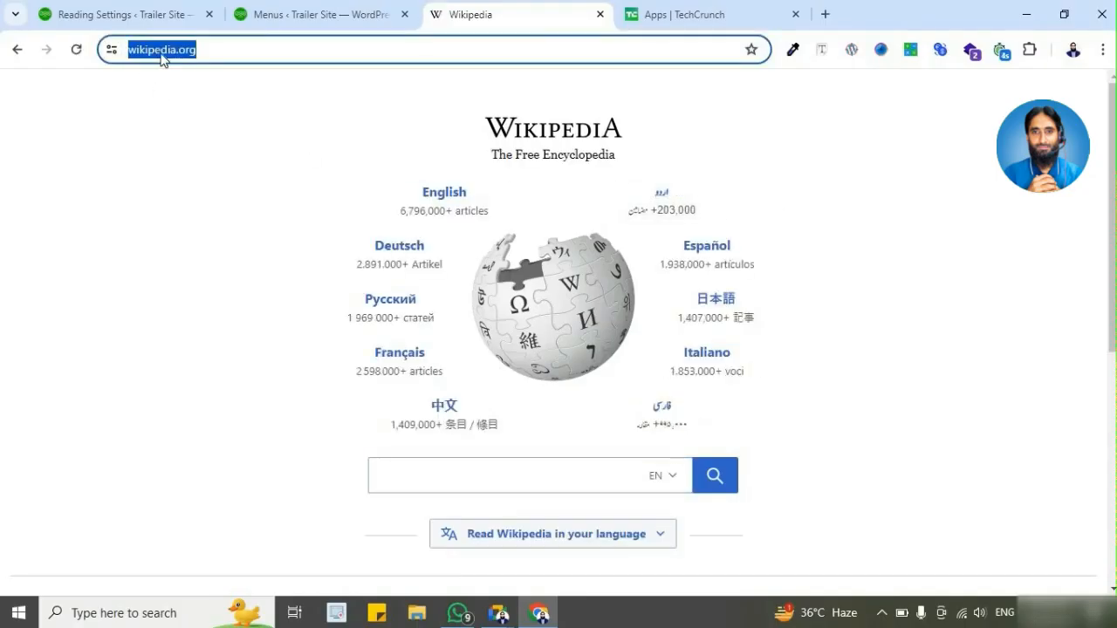
left_click(312, 14)
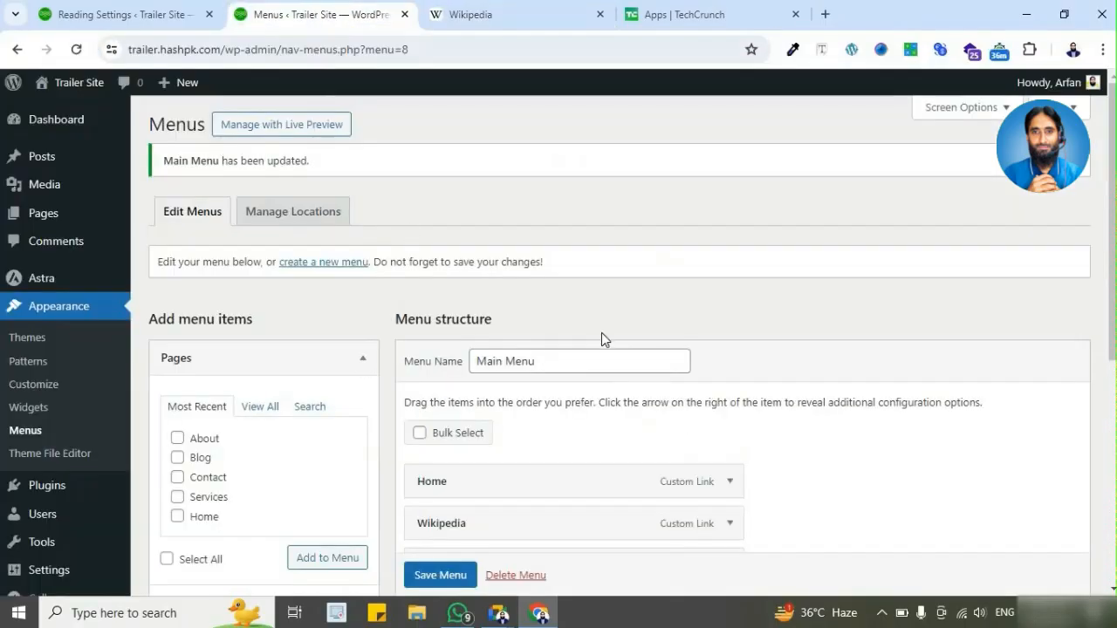
scroll(663, 349, "down", 2)
left_click(730, 361)
left_click_drag(608, 416, 557, 412)
type("or")
scroll(603, 419, "down", 2)
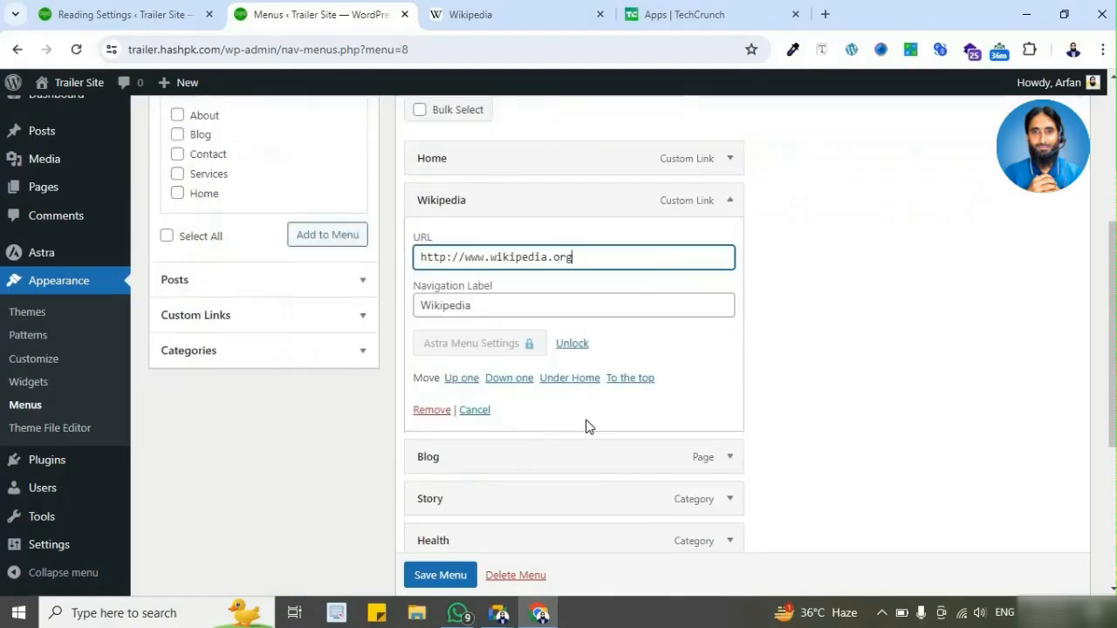
type("g")
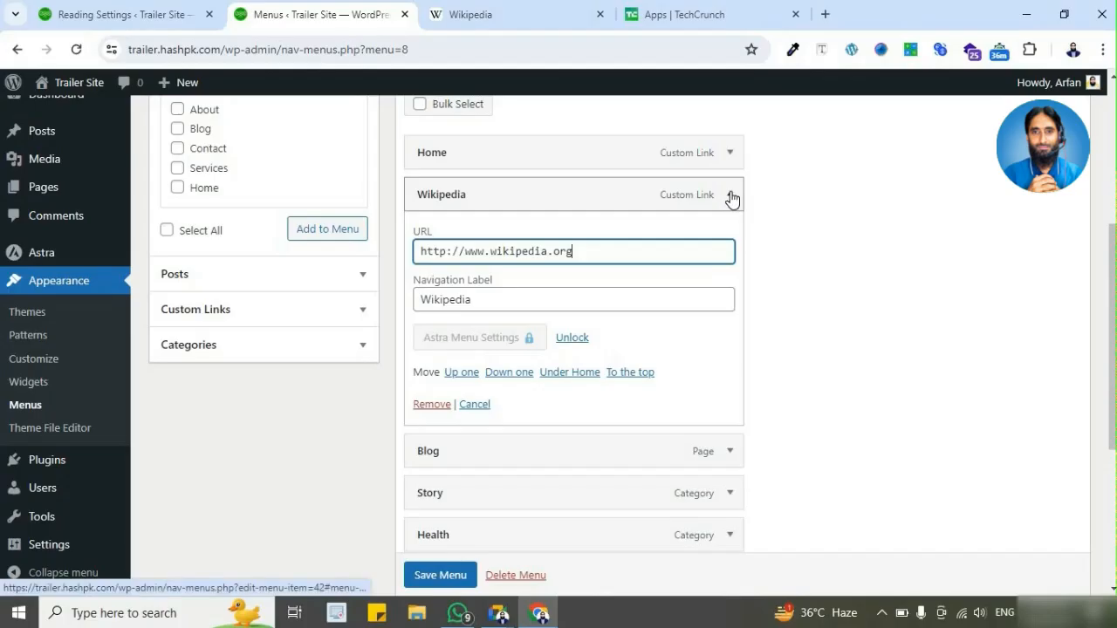
left_click(729, 195)
Step: Examine the full address of the opened Wikipedia page and compare it with the items in Main Menu
left_click(544, 24)
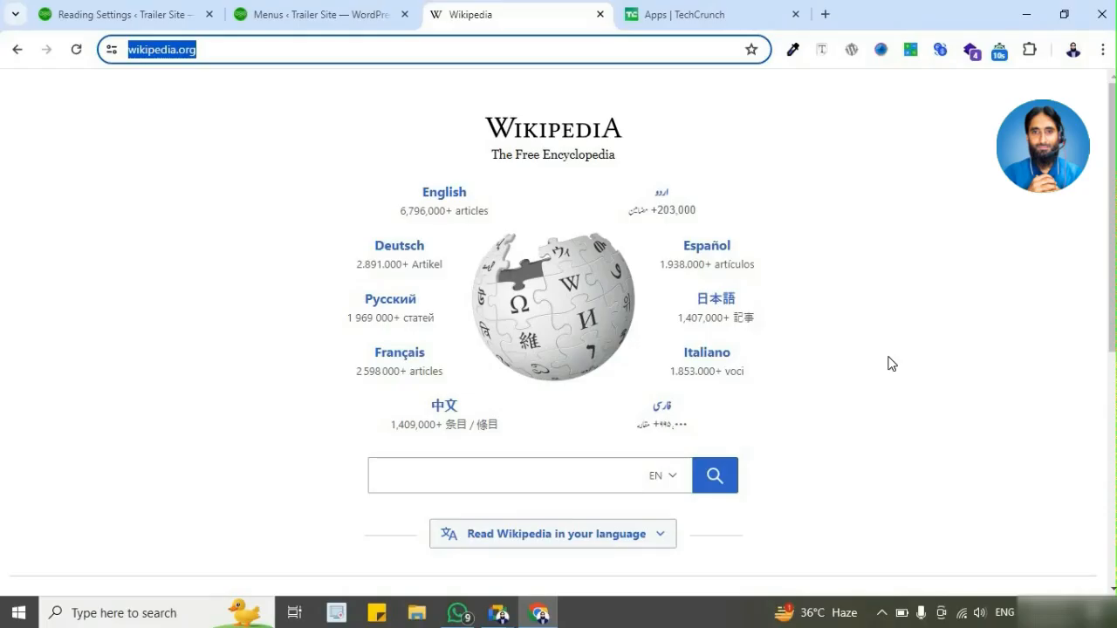
left_click(357, 15)
scroll(814, 367, "up", 3)
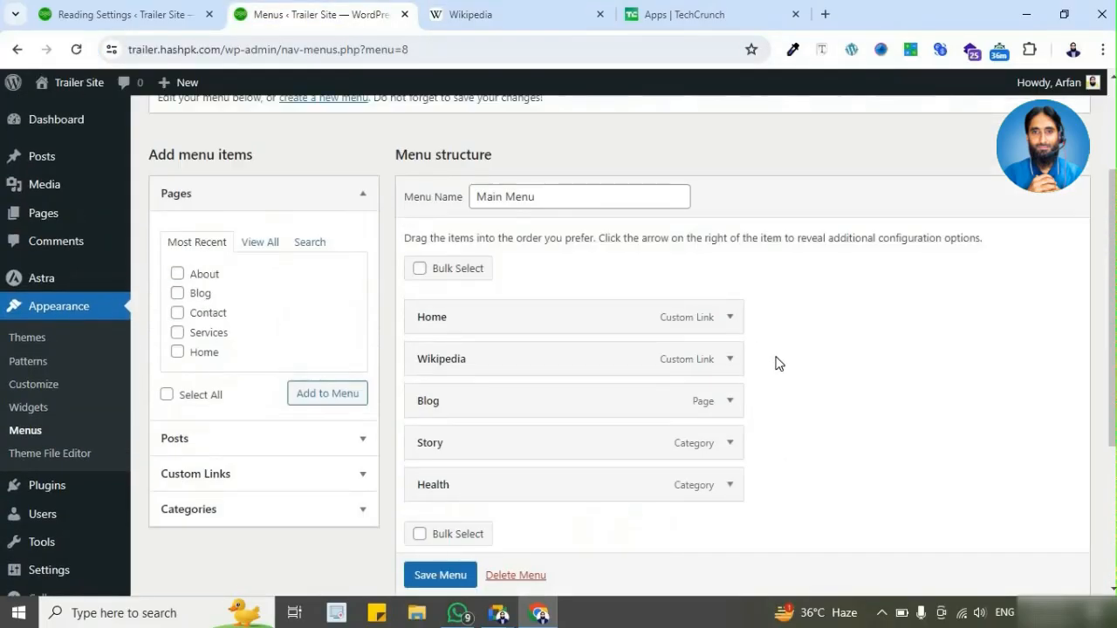
left_click(489, 18)
left_click(230, 48)
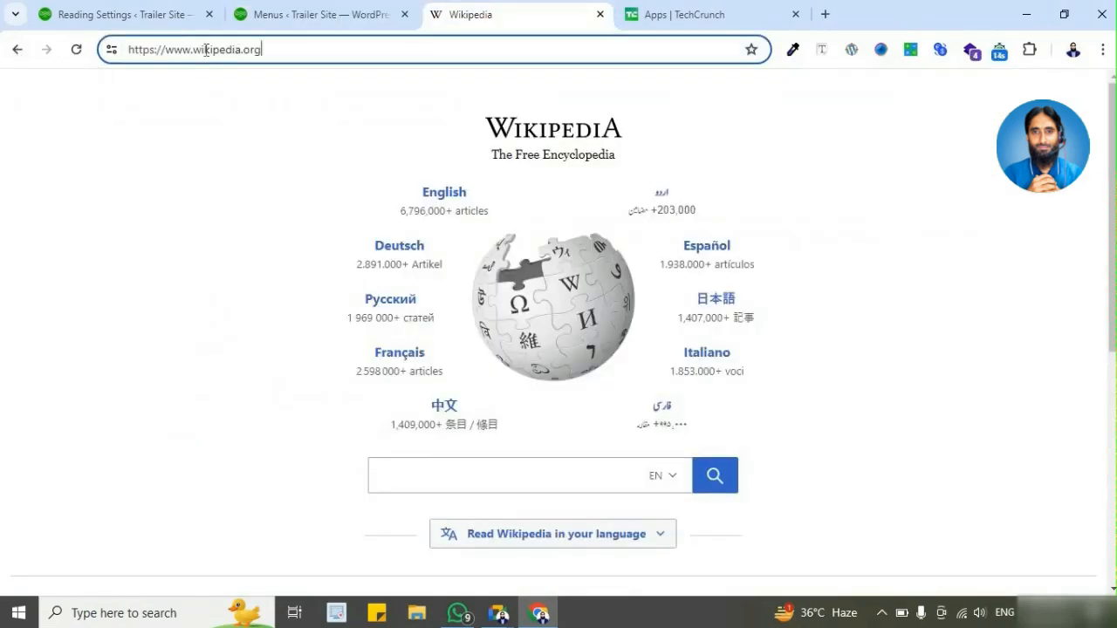
triple_click(189, 50)
left_click(249, 49)
Step: Return to Trailer Site's homepage, follow its Wikipedia link again and compare the addresses of both sites
left_click(14, 49)
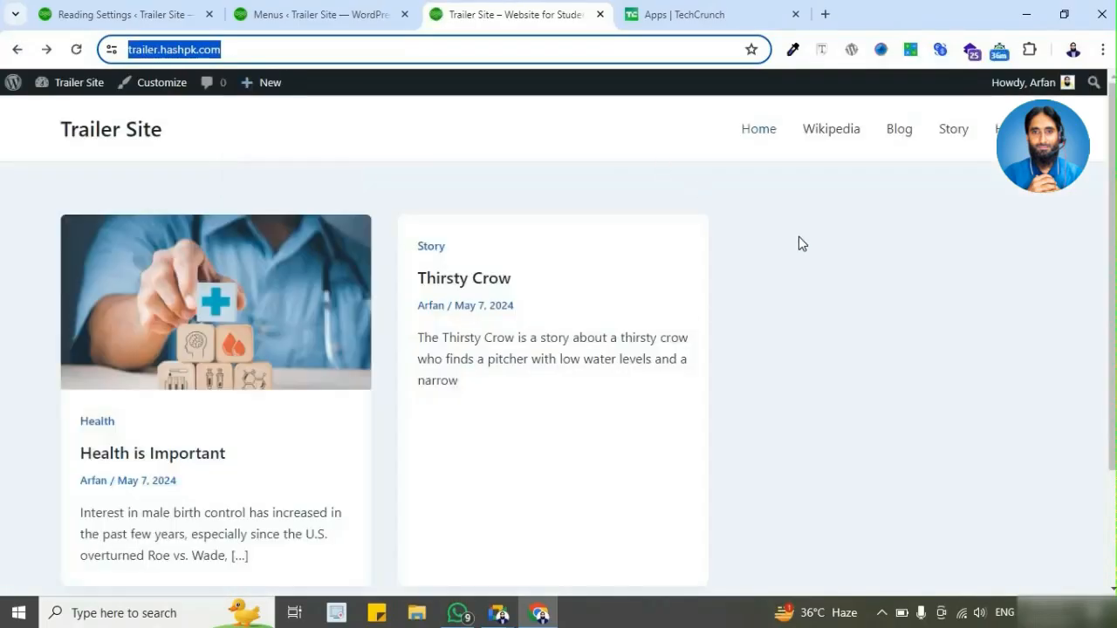
left_click(798, 237)
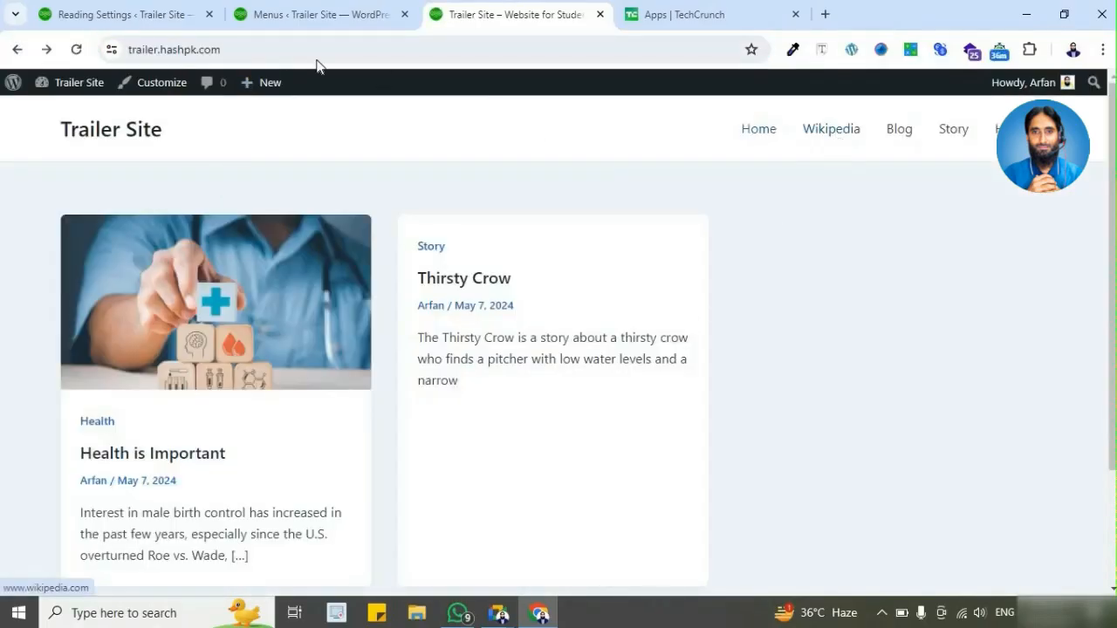
left_click(147, 52)
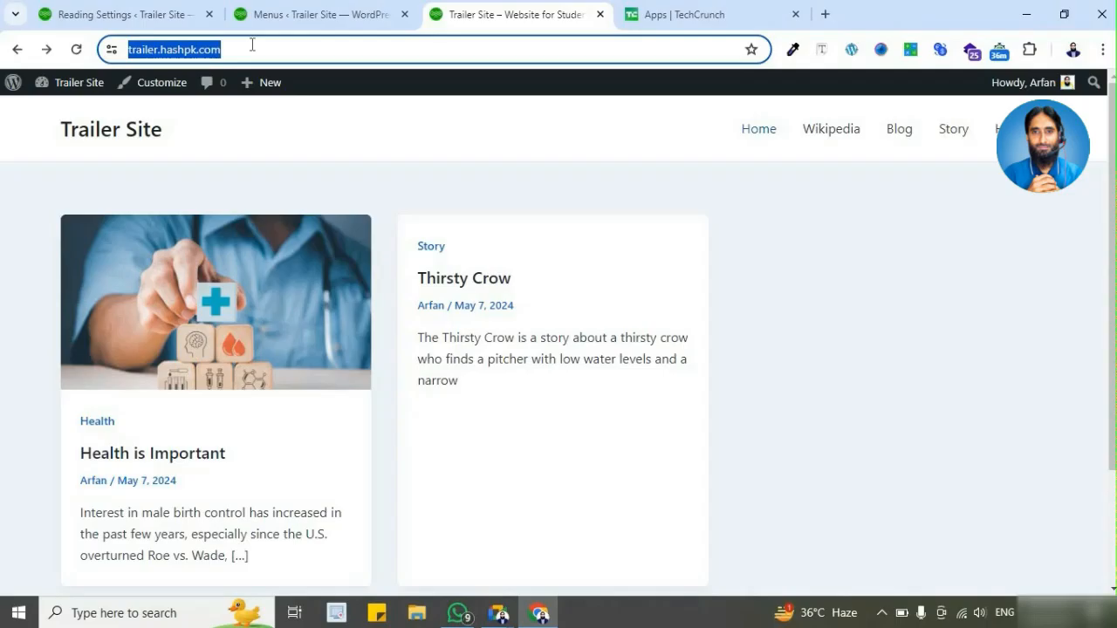
left_click(833, 132)
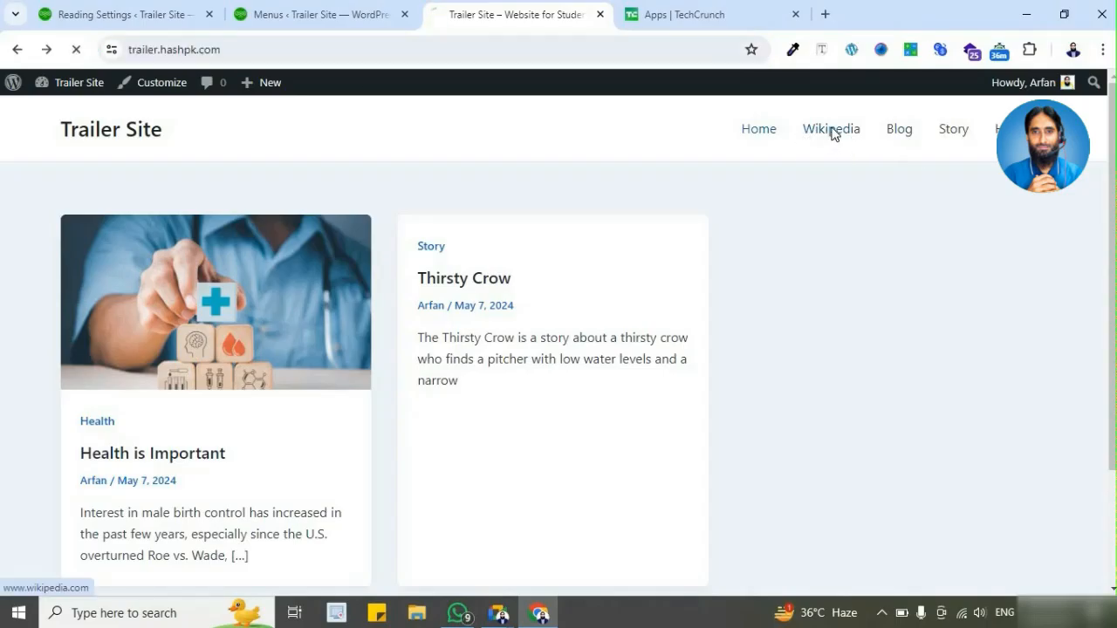
left_click(170, 51)
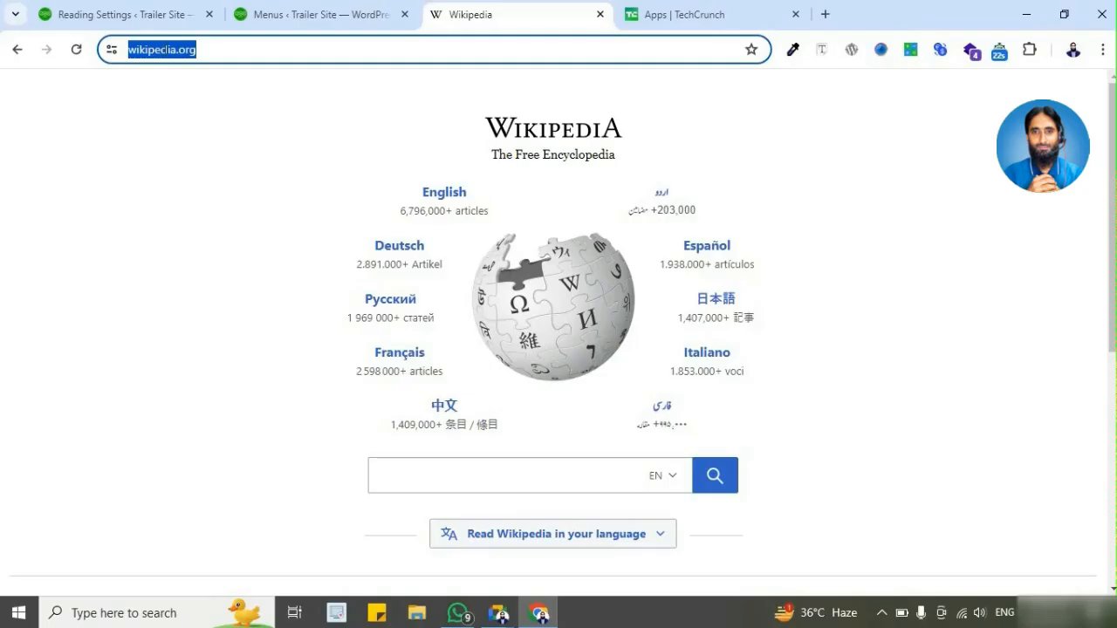
Step: Go back to the live Trailer Site homepage, open its Blog page and inspect that page's URL
left_click(17, 50)
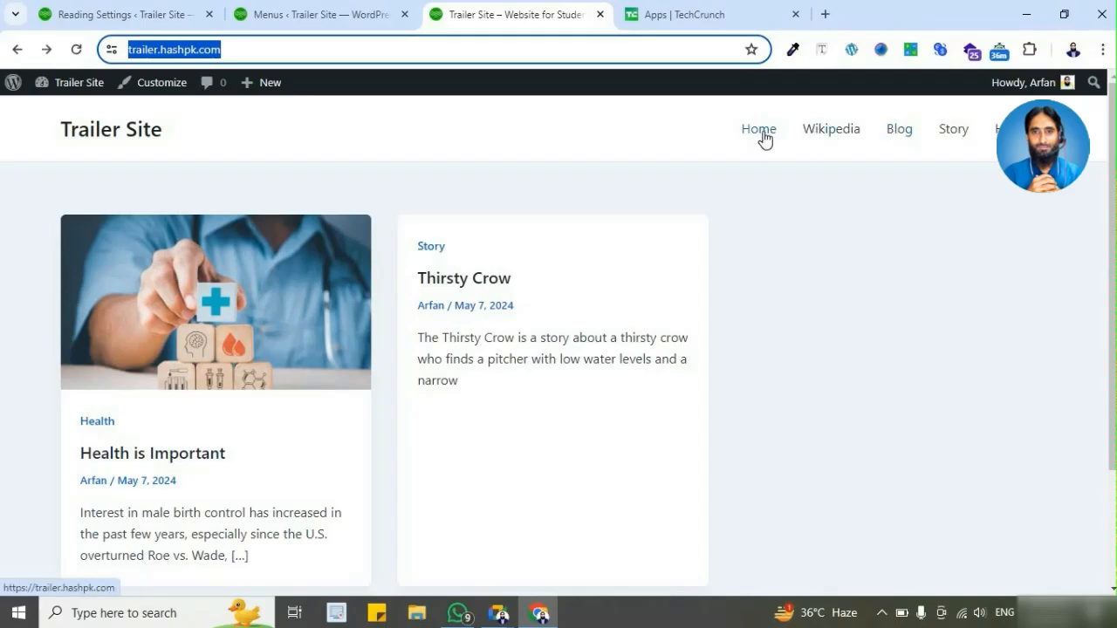
left_click(903, 135)
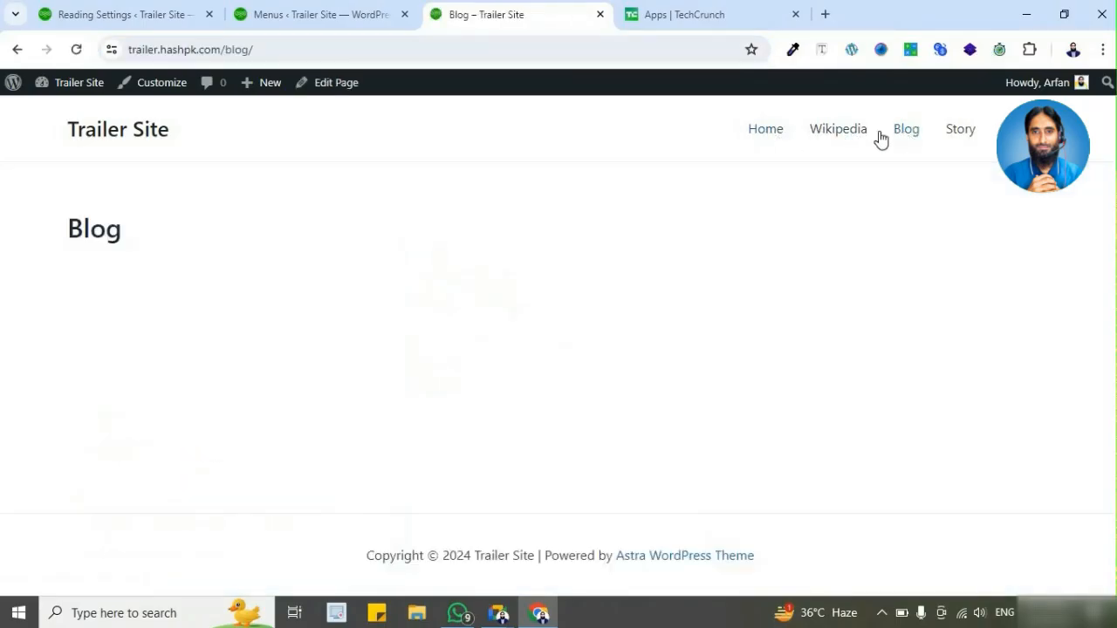
left_click(272, 49)
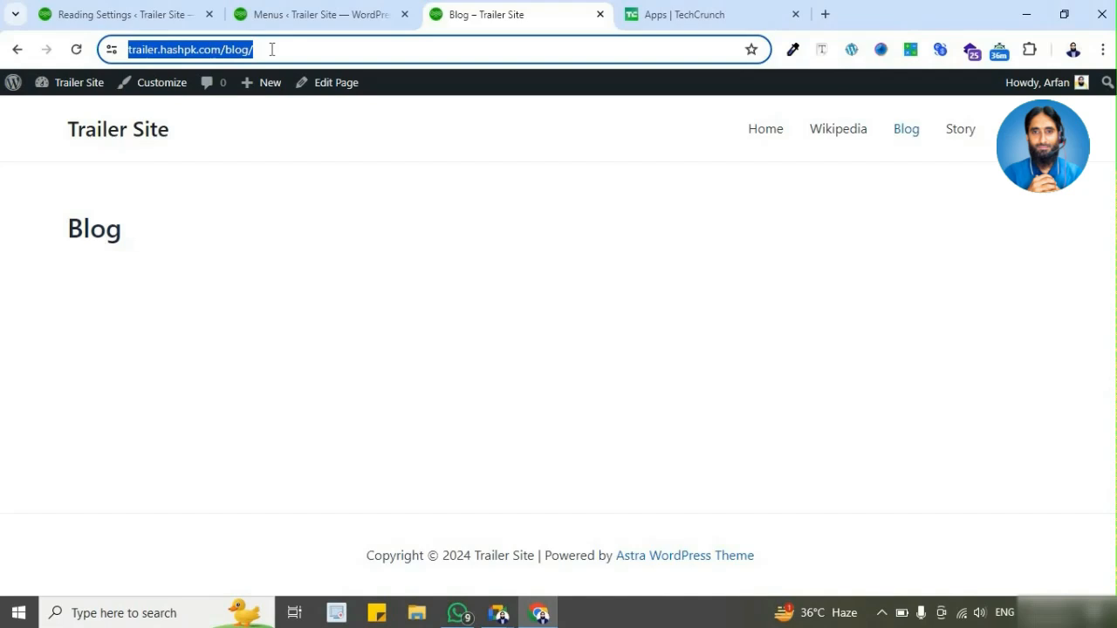
left_click(273, 49)
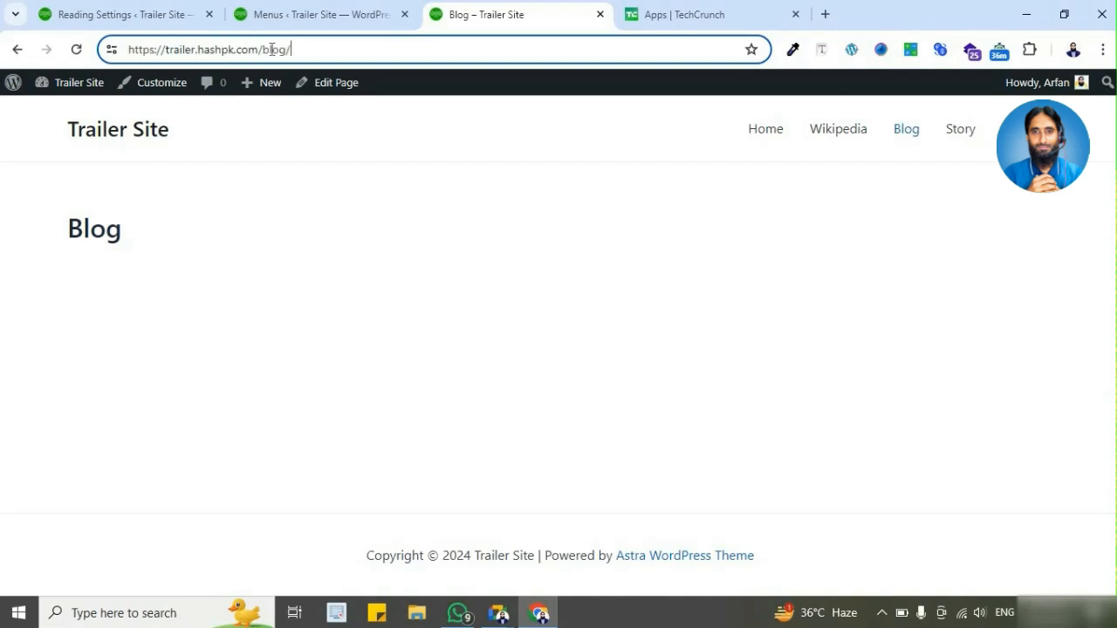
Step: Open the live Story and Health category pages and inspect the category part of their URLs
left_click(964, 143)
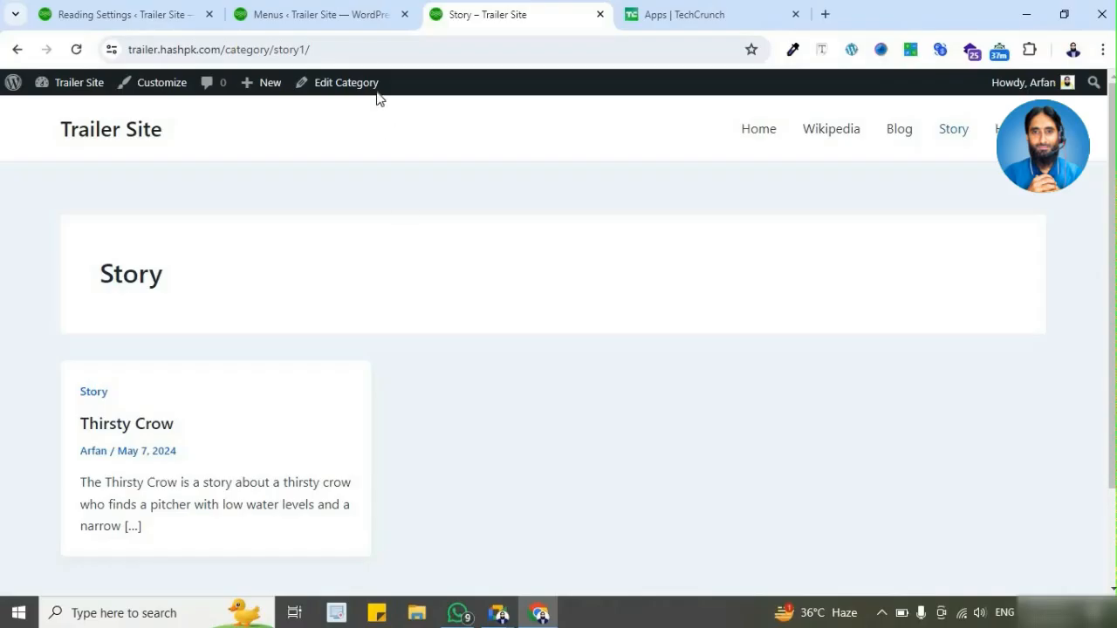
left_click(360, 52)
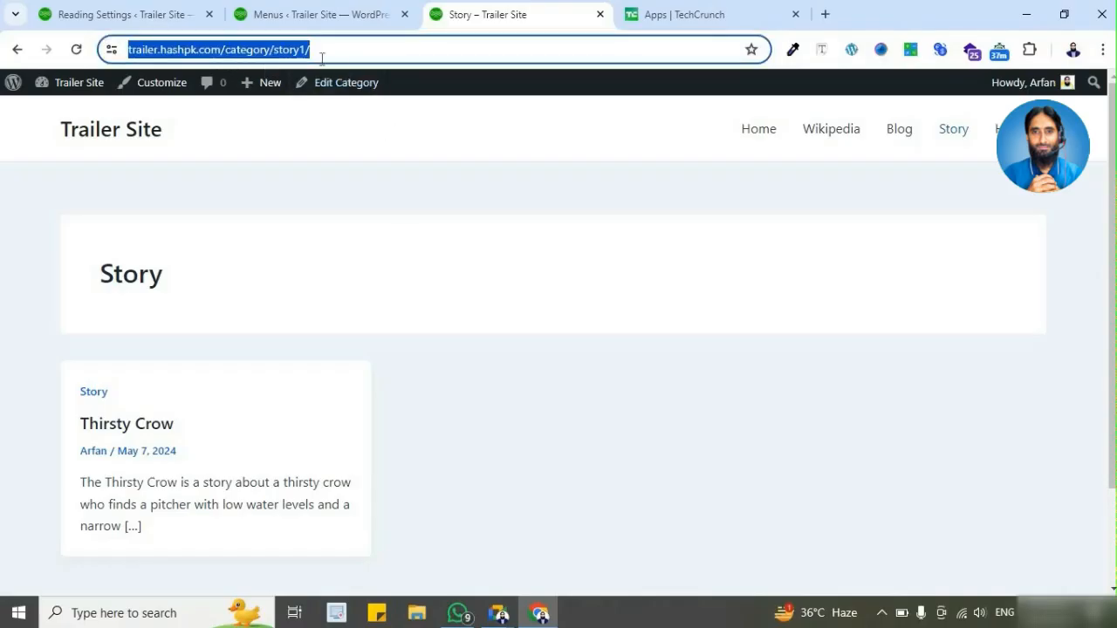
left_click(1008, 128)
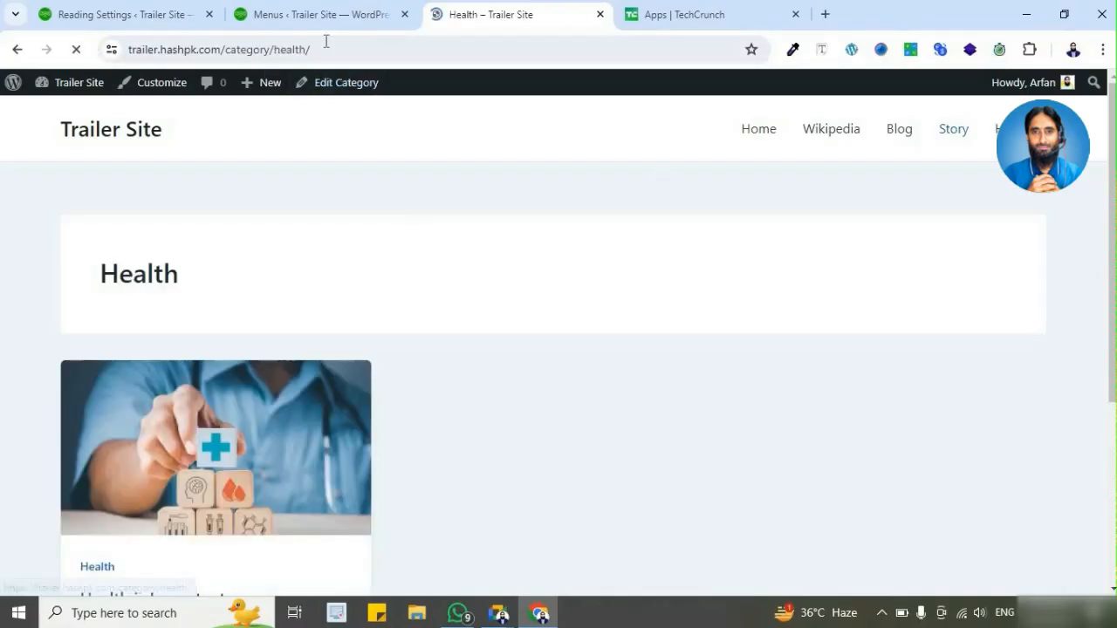
left_click_drag(226, 49, 327, 60)
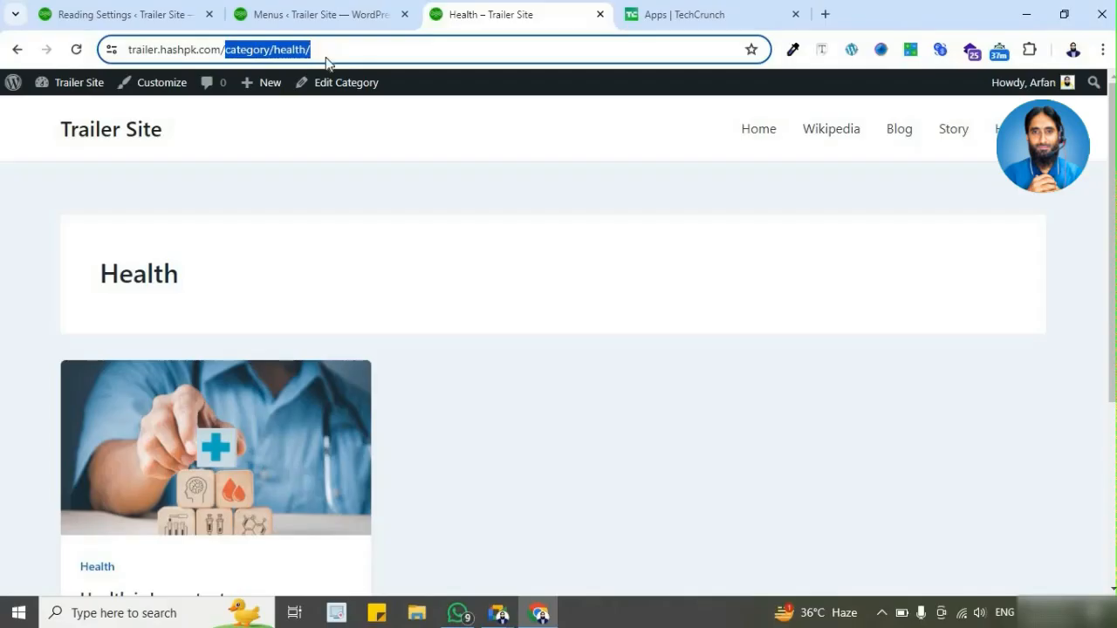
Step: Compare the item types in Main Menu's structure with the navigation on the live Health category page
left_click(340, 15)
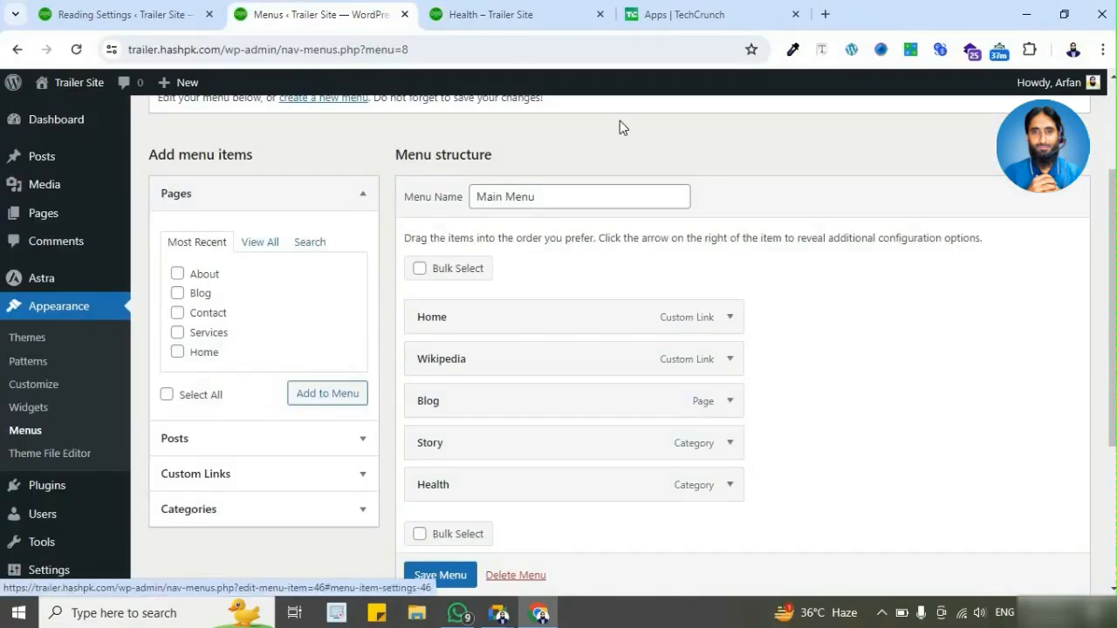
left_click(592, 16)
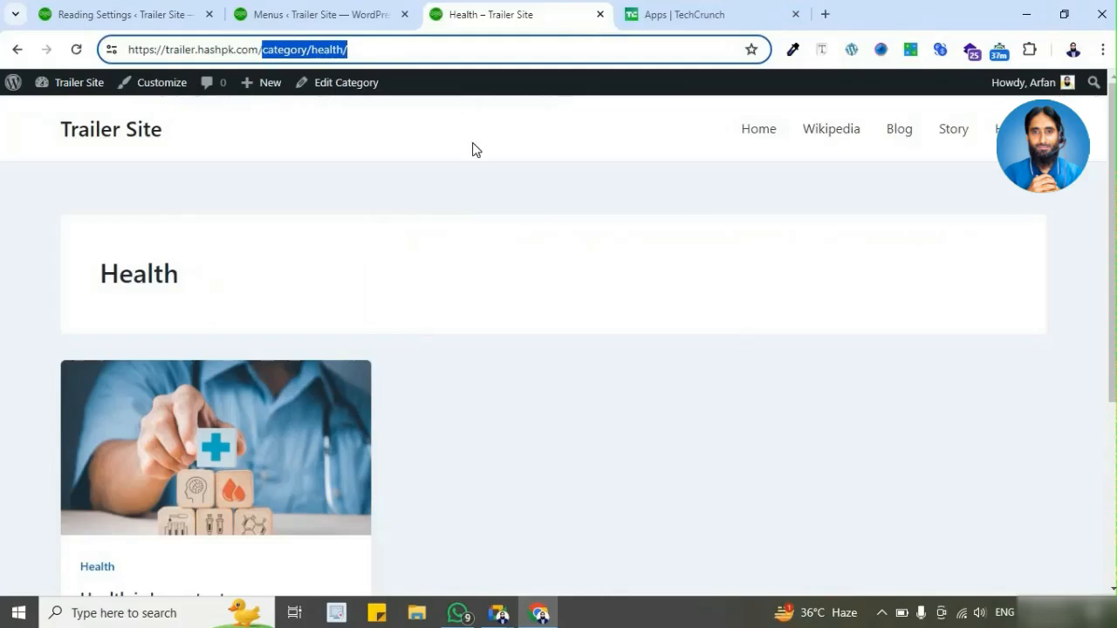
left_click(344, 12)
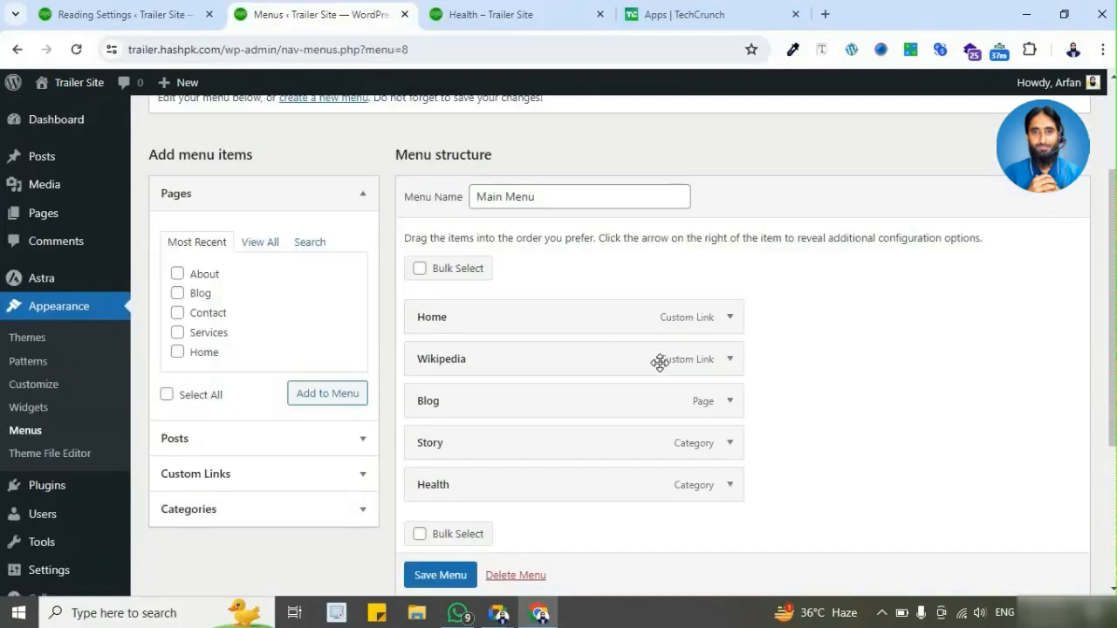
left_click(565, 20)
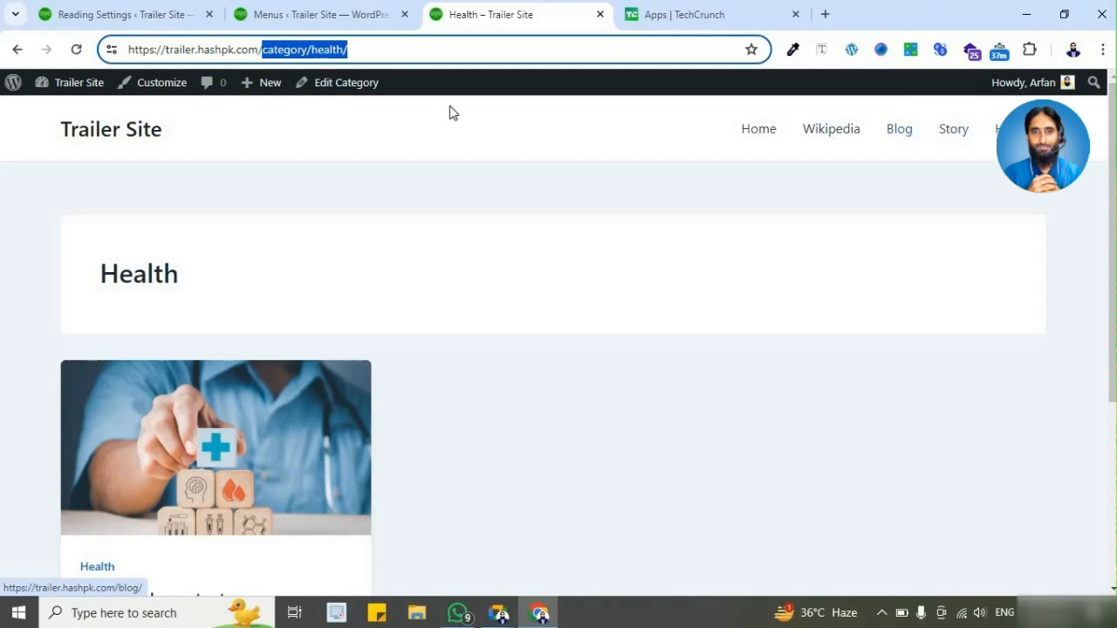
Step: Alternate between the live Home and Blog pages to compare the content they display
left_click(754, 139)
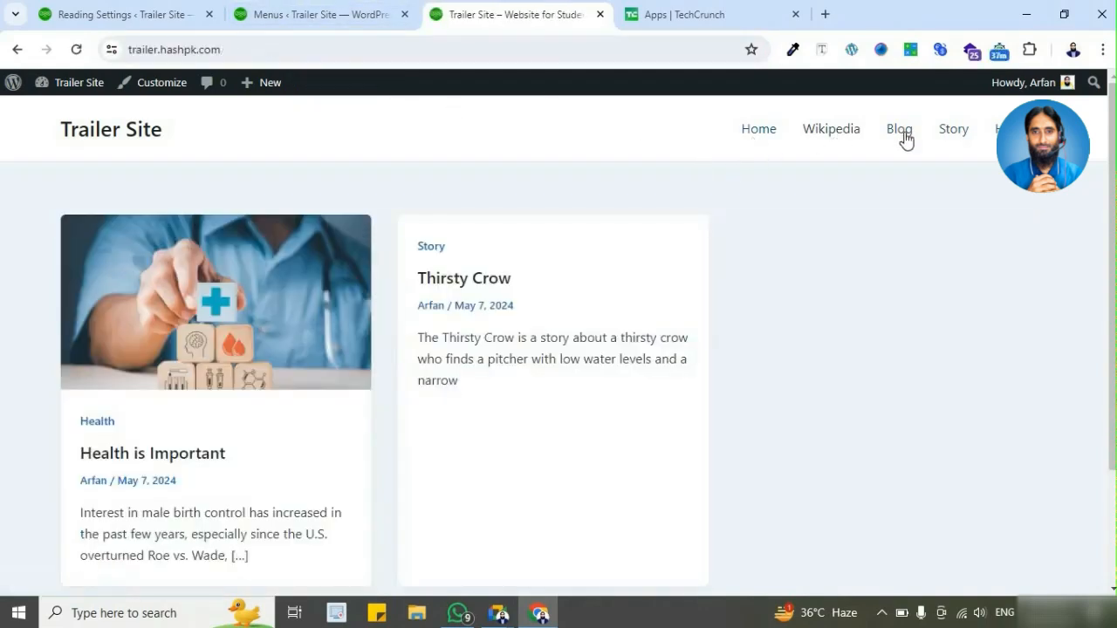
left_click(904, 133)
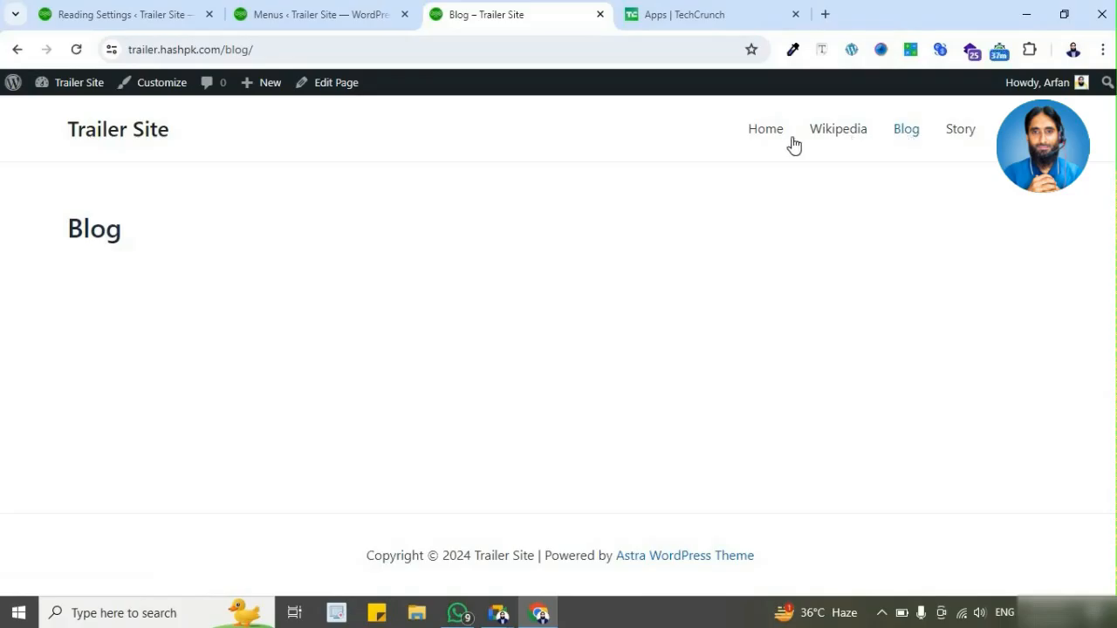
left_click(765, 142)
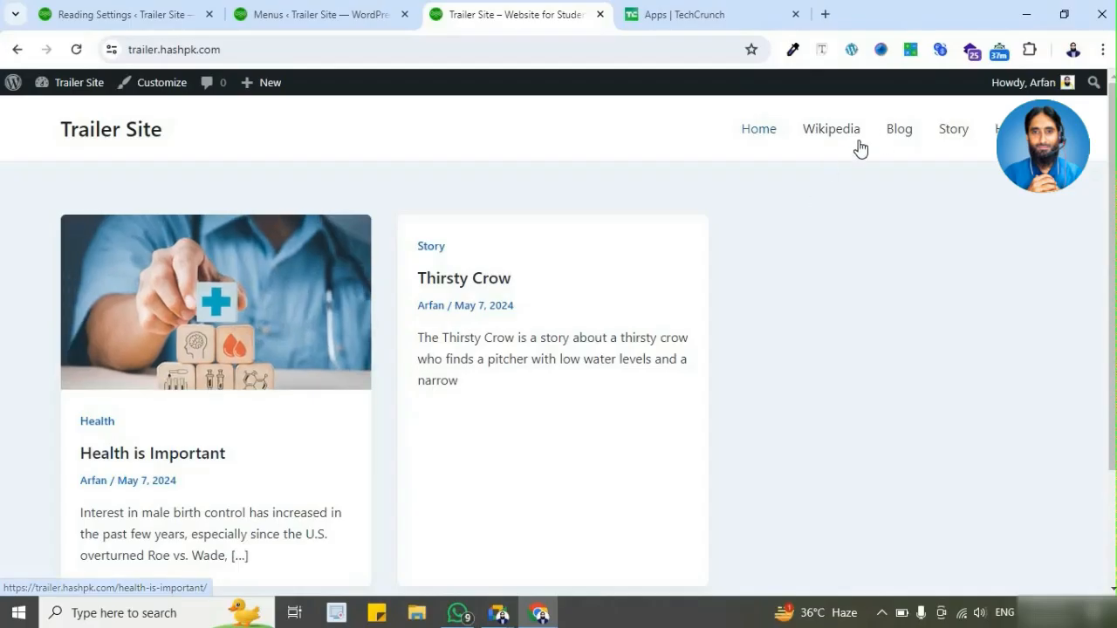
left_click(906, 130)
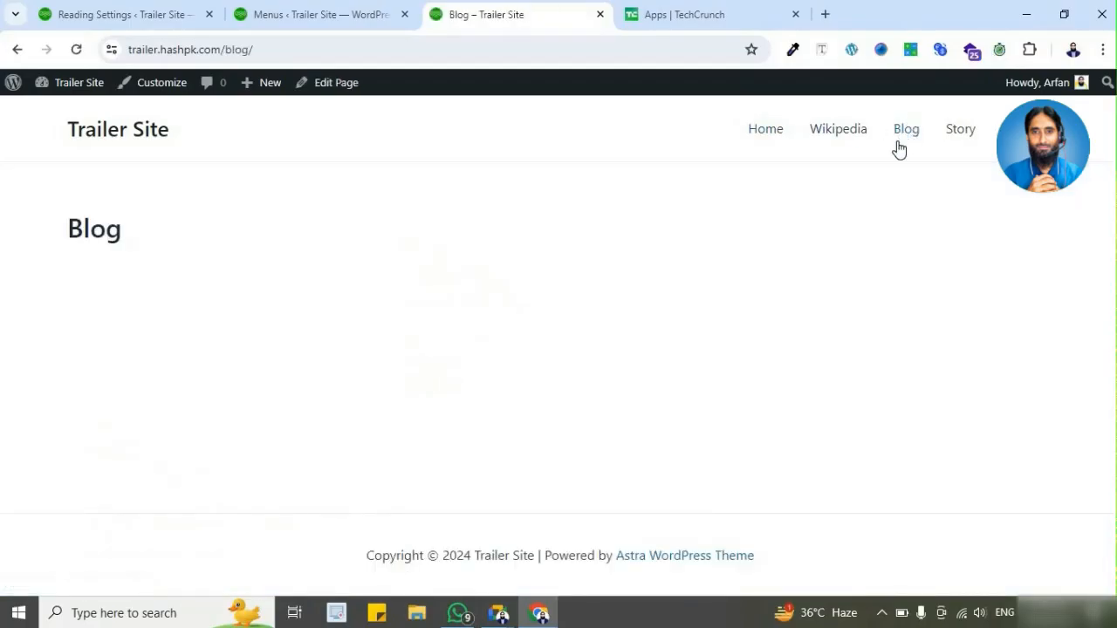
left_click(762, 145)
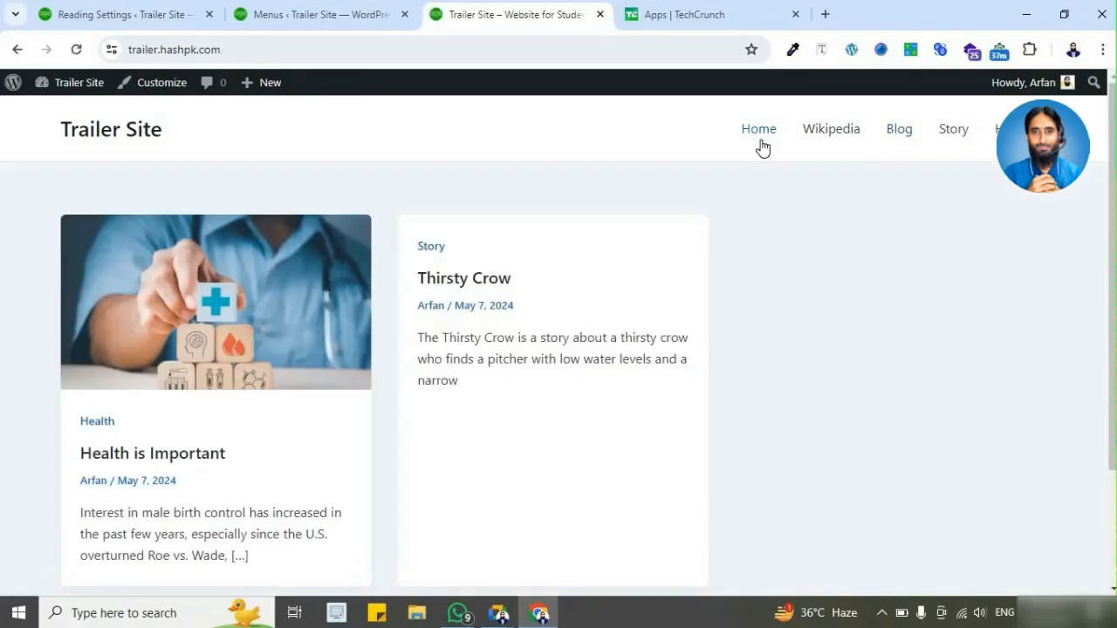
Step: In Reading Settings, set the homepage display to a static page with Home as the Homepage, and return to the live site
left_click(166, 18)
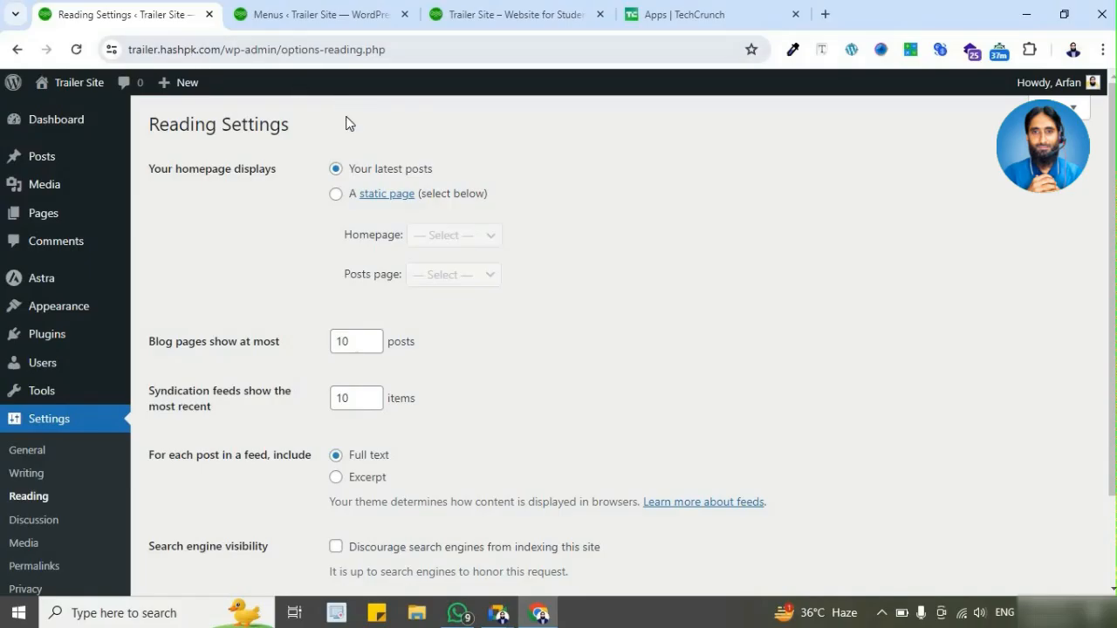
left_click(337, 196)
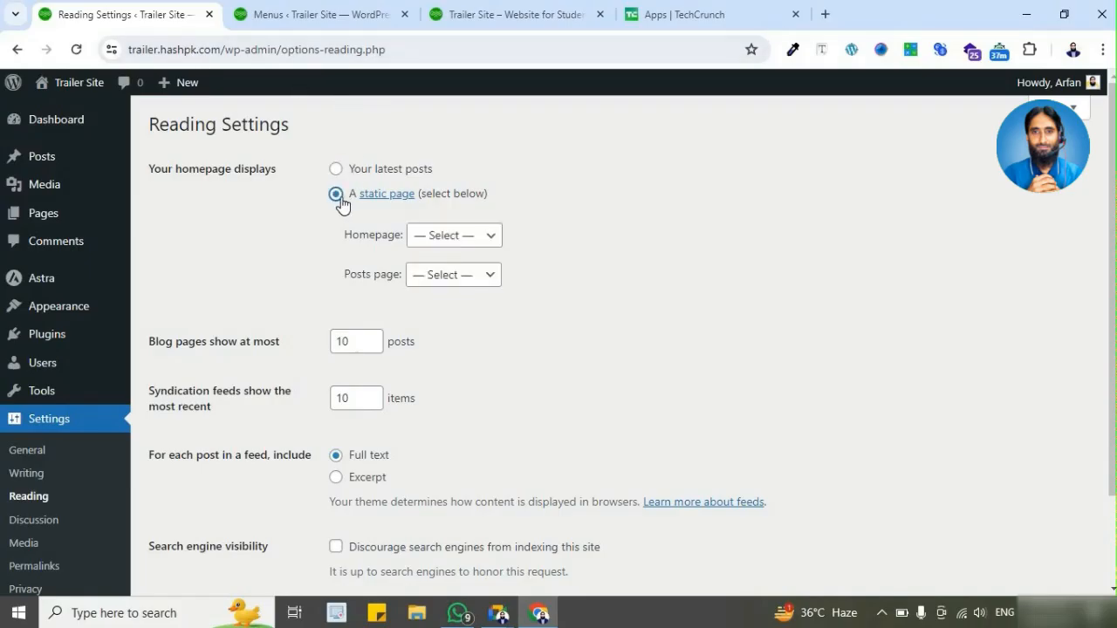
left_click(461, 240)
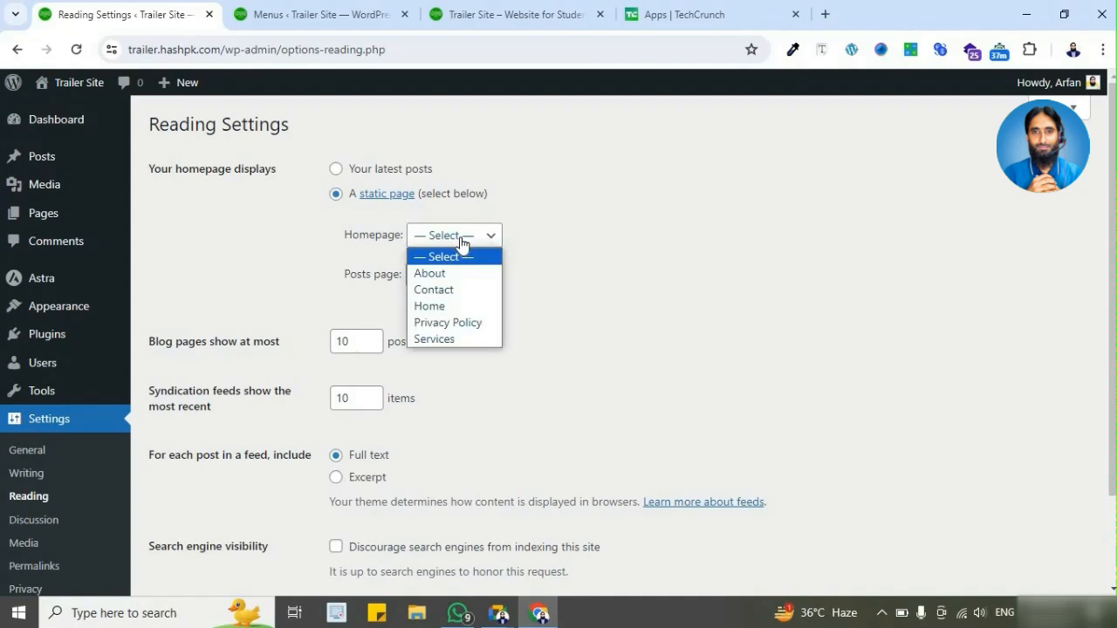
left_click(480, 311)
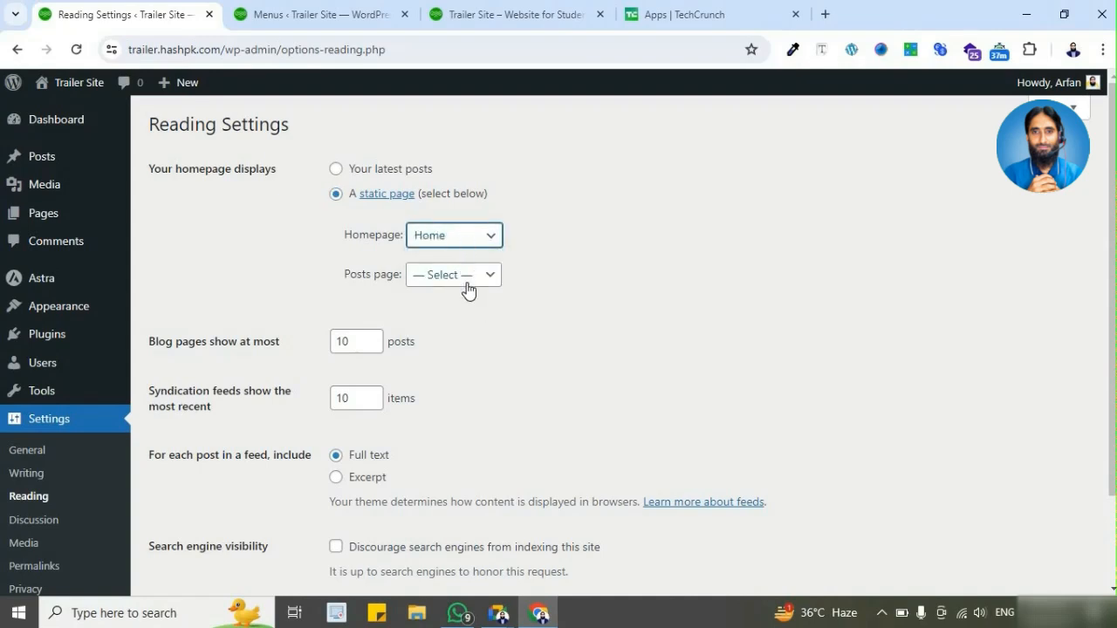
left_click(465, 281)
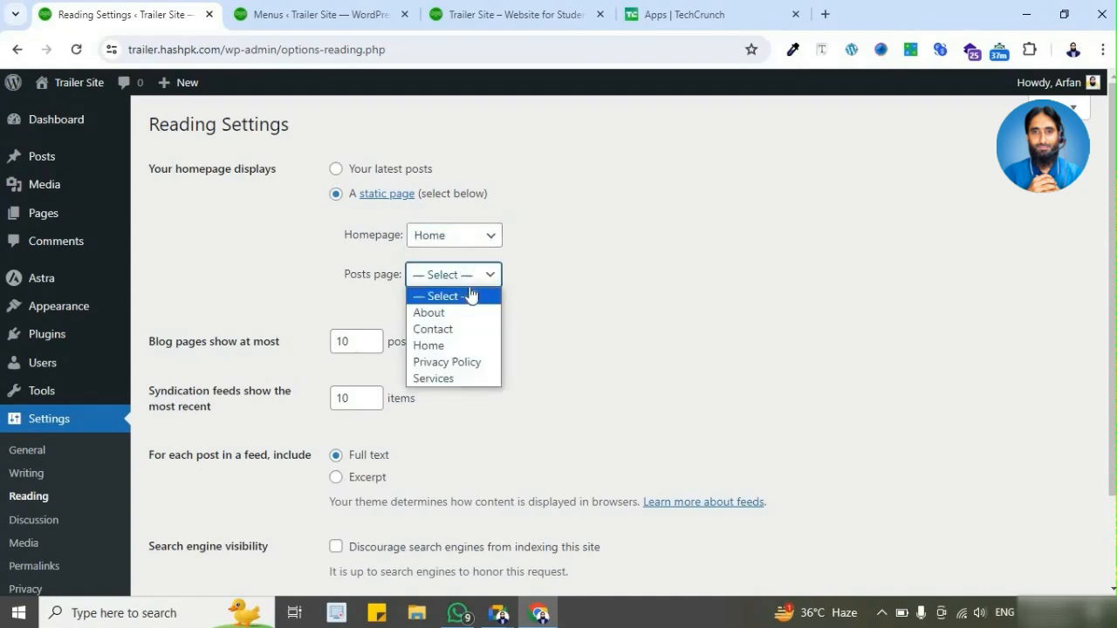
left_click(566, 312)
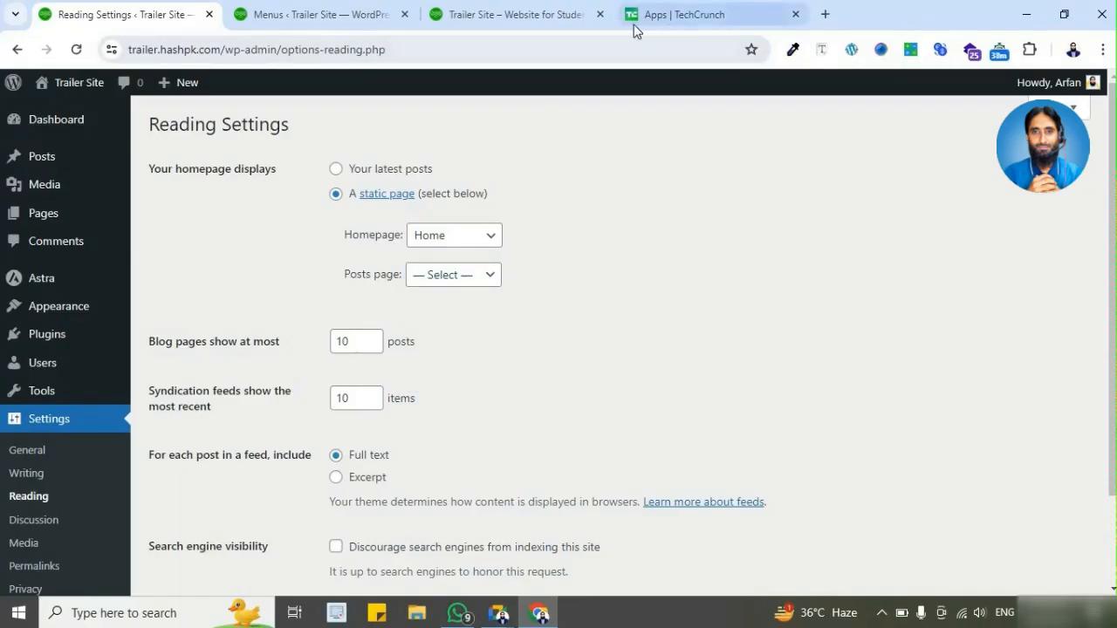
left_click(502, 15)
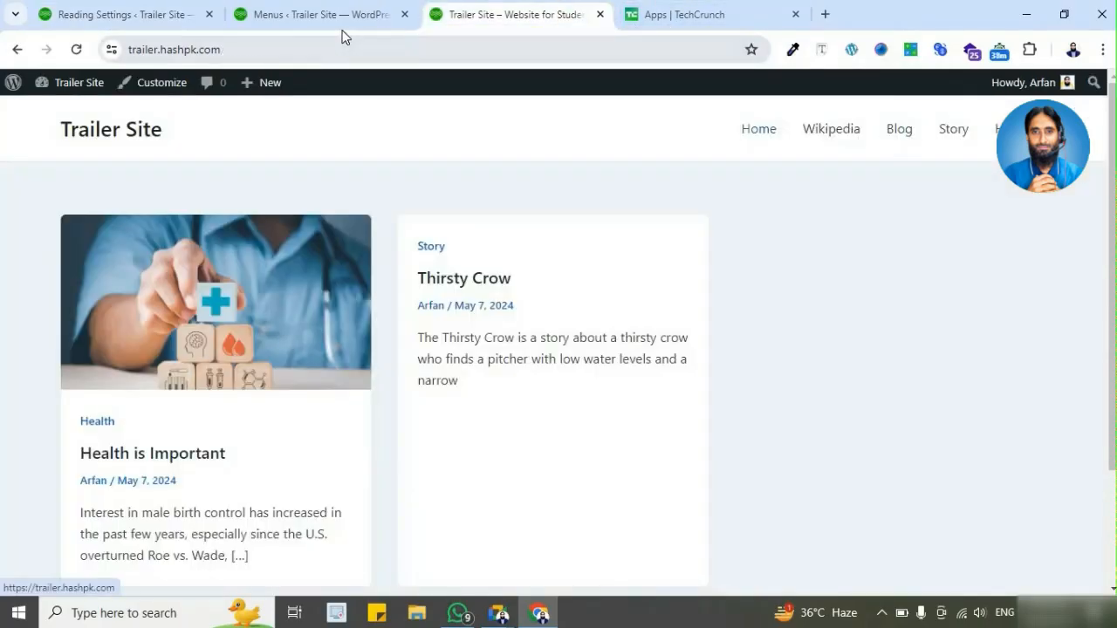
Step: Set a static homepage with Home as the Homepage and Blog as the Posts page, save the settings, and open the live Home page
left_click(162, 15)
left_click(77, 50)
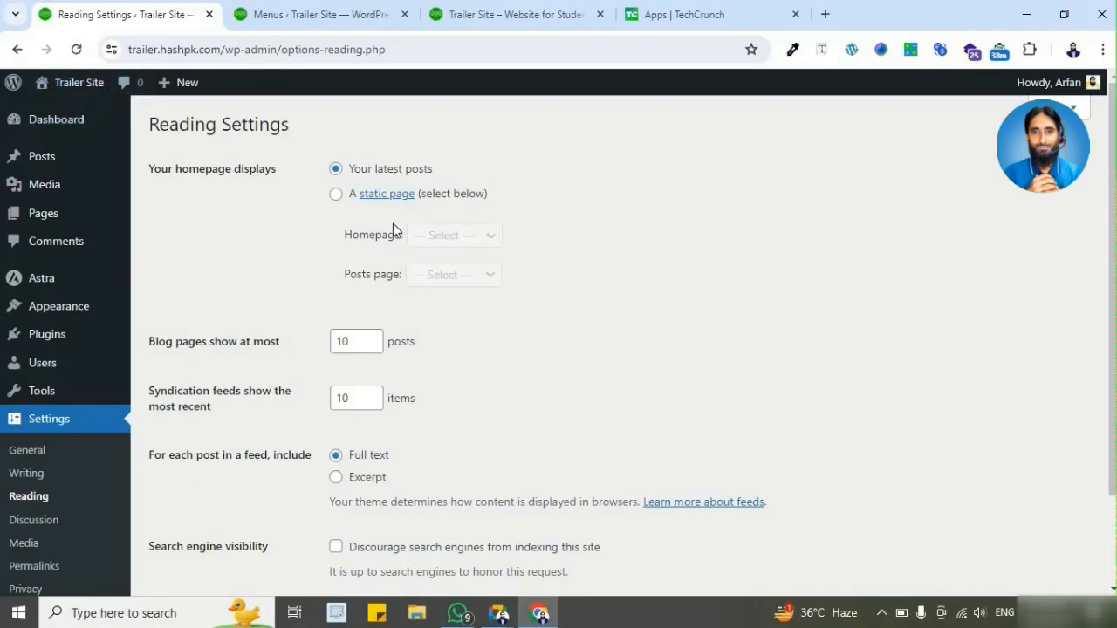
left_click(347, 198)
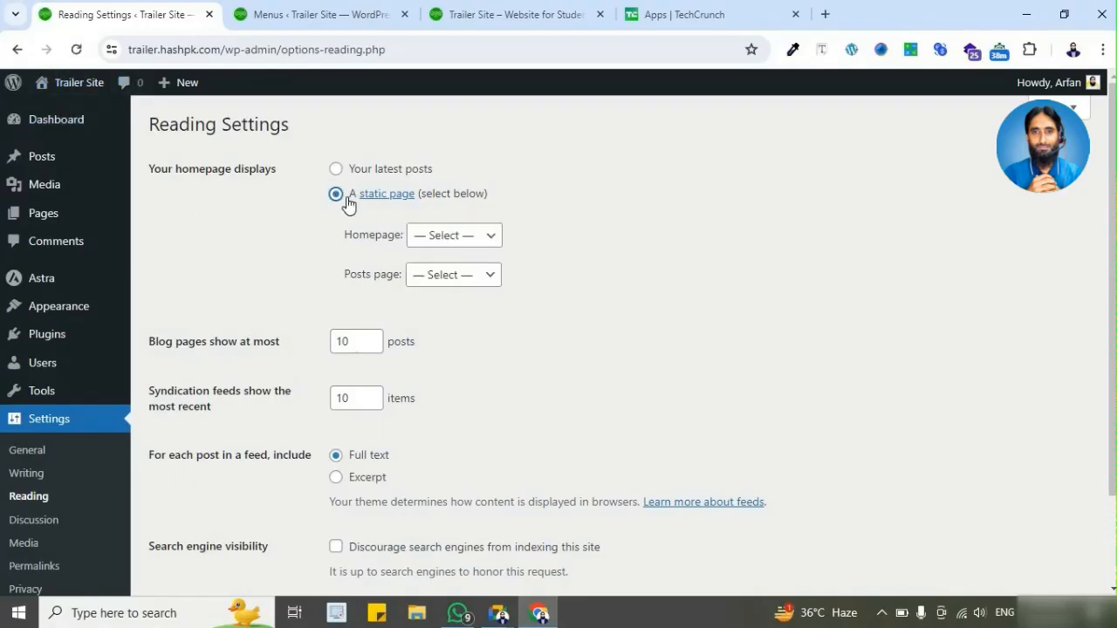
left_click(463, 248)
left_click(469, 323)
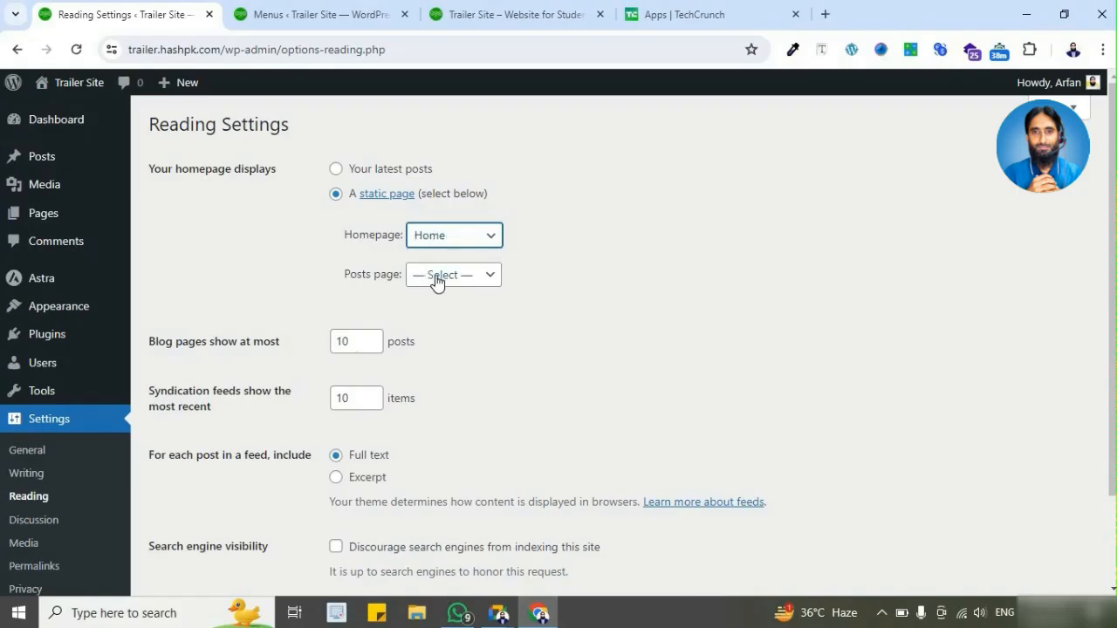
left_click(436, 281)
left_click(469, 328)
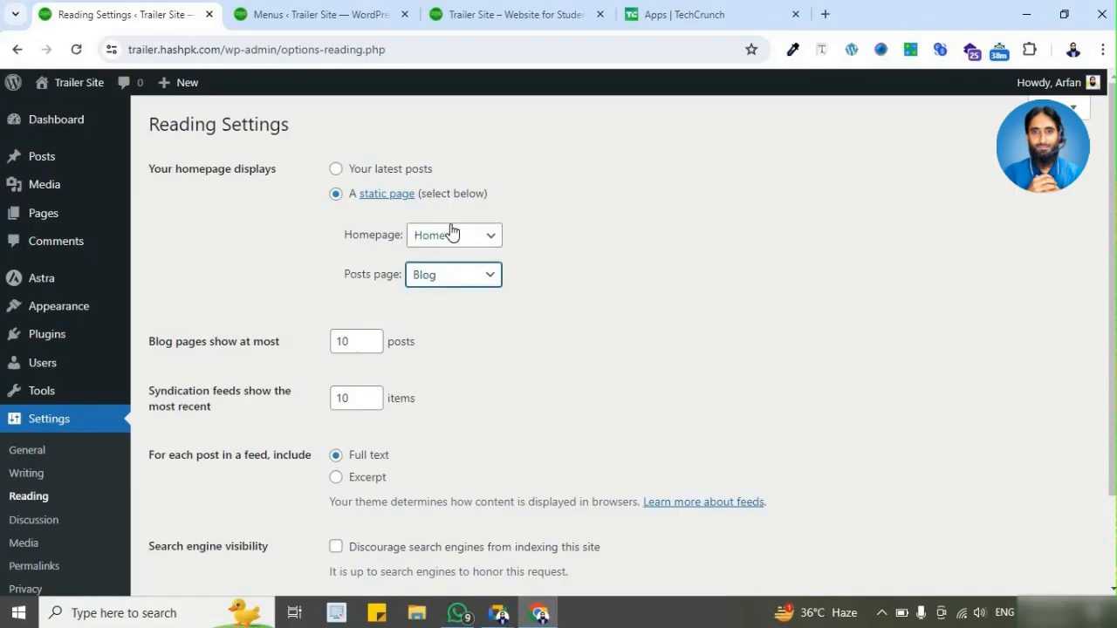
scroll(411, 269, "down", 3)
left_click(227, 513)
left_click(558, 16)
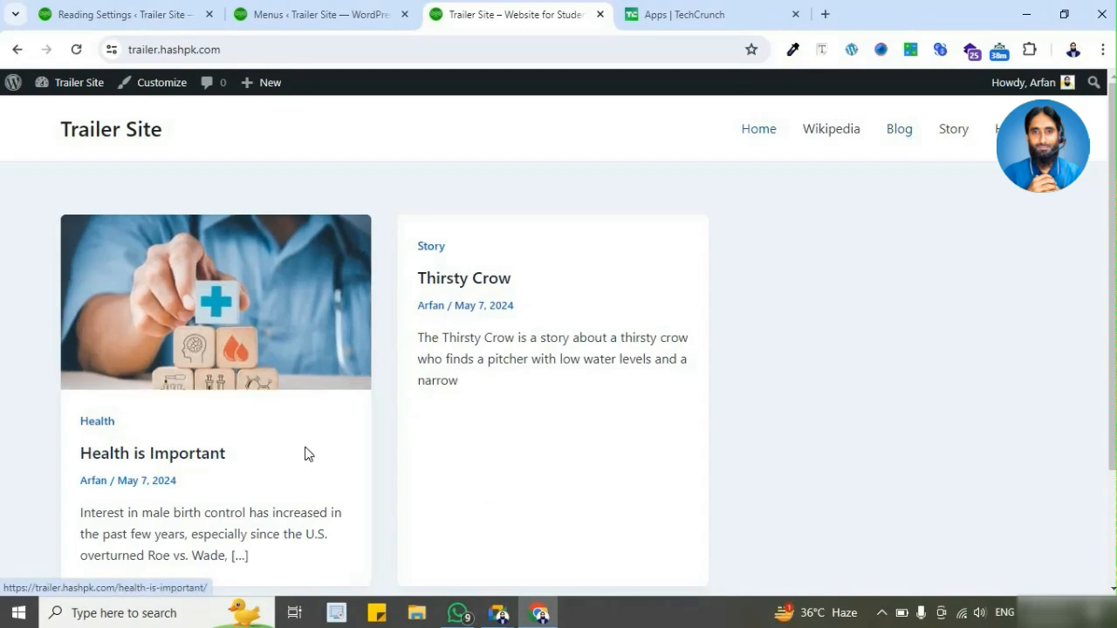
left_click(759, 130)
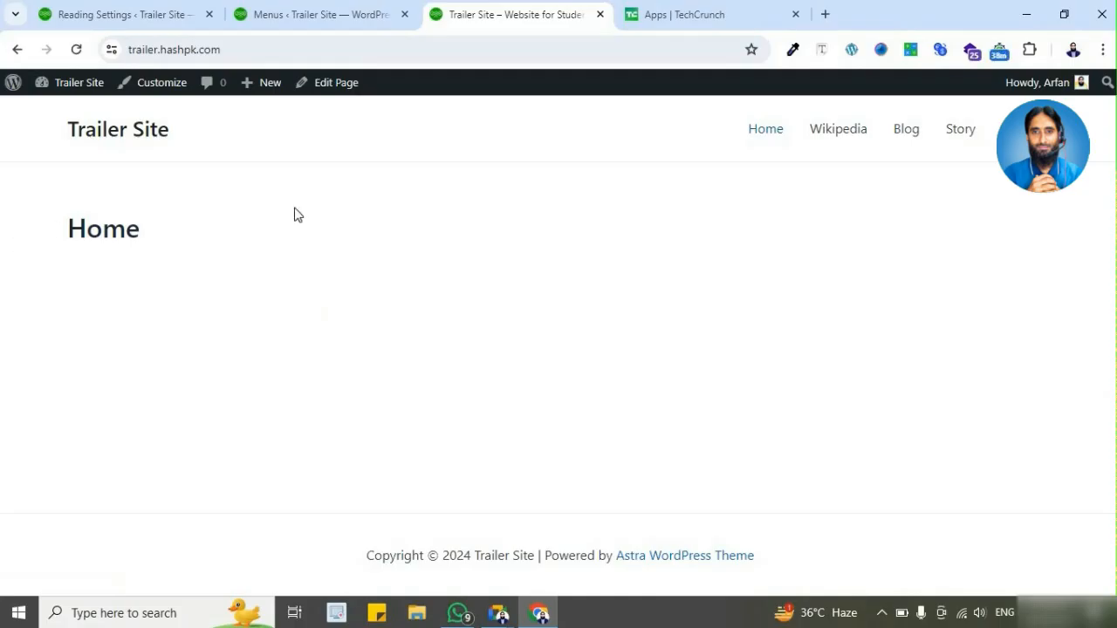
left_click(248, 50)
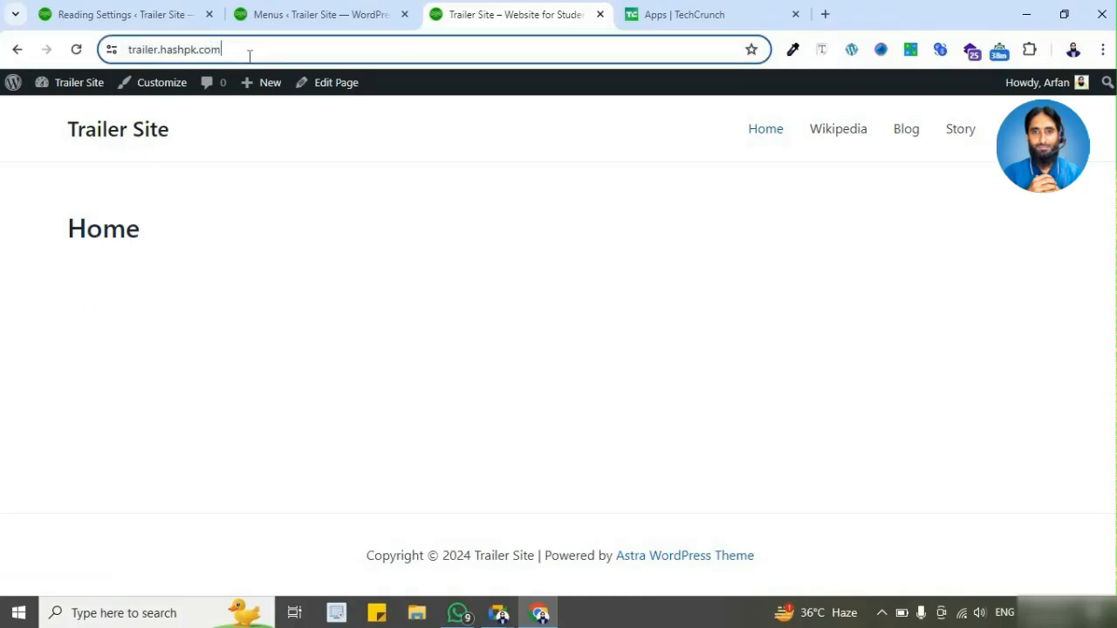
left_click(298, 50)
type("/home")
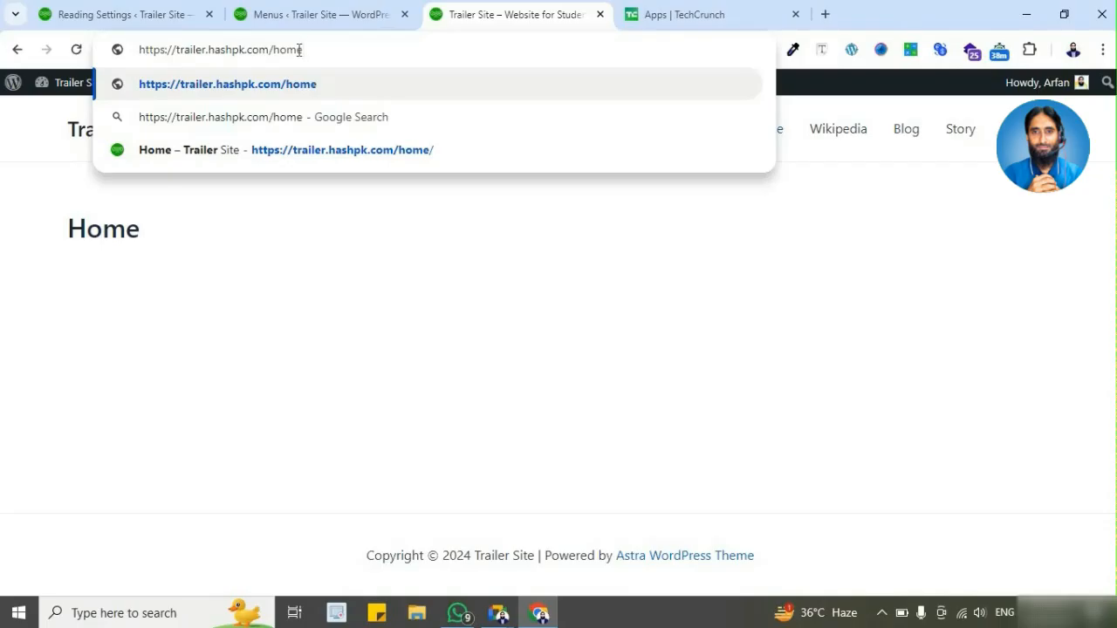
triple_click(298, 50)
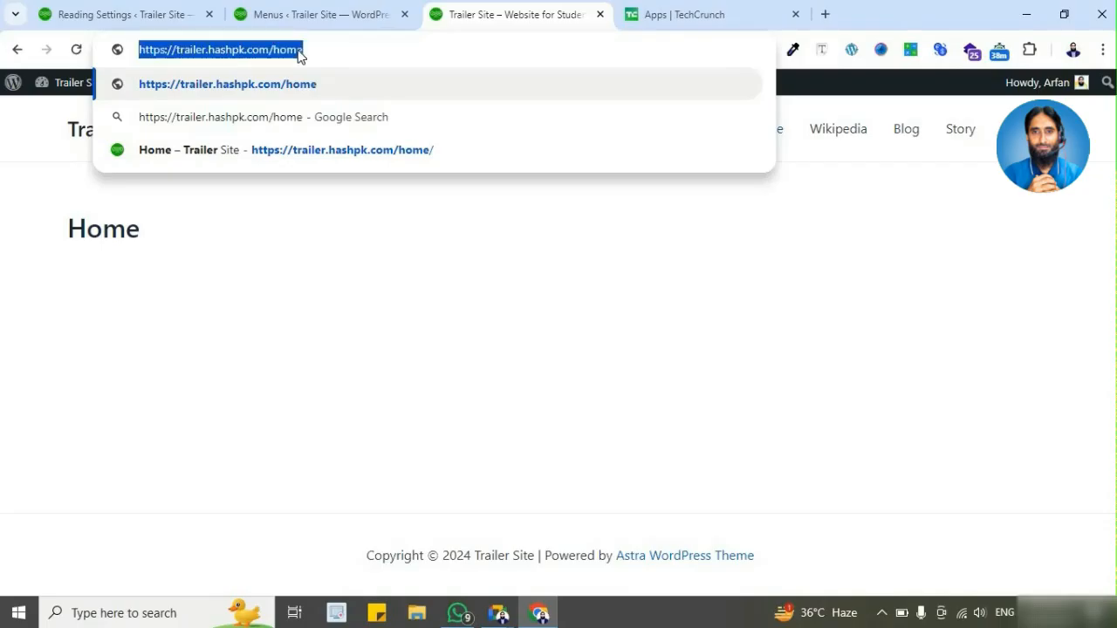
key("BackSpace")
left_click(492, 260)
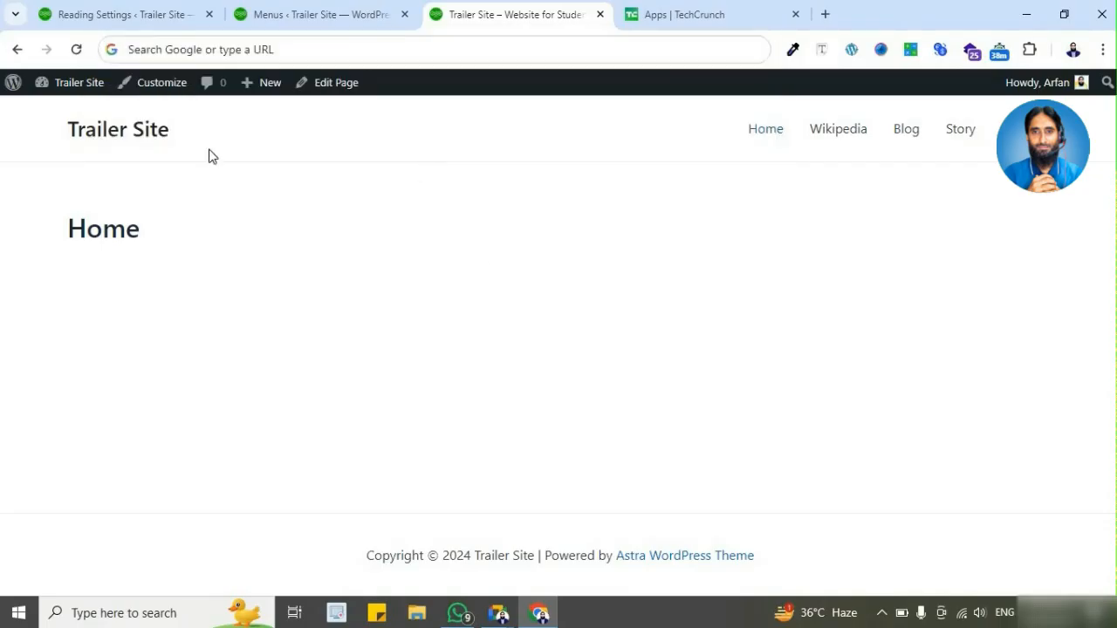
Step: Open the live Blog page and compare it with the Posts page setting and Main Menu's structure
left_click(148, 140)
left_click(904, 136)
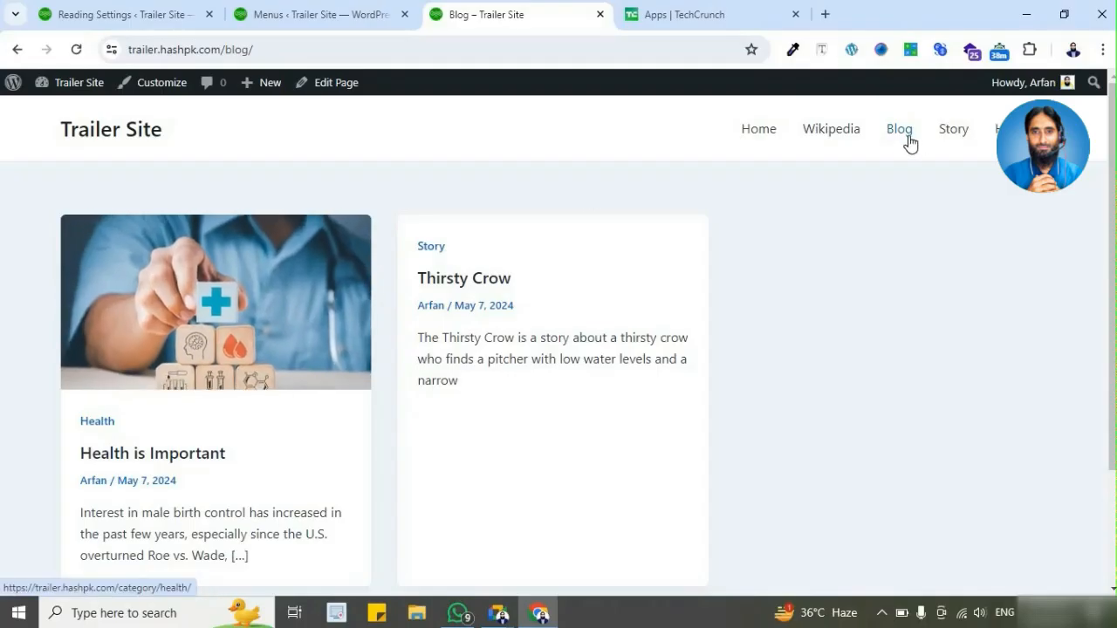
left_click(155, 15)
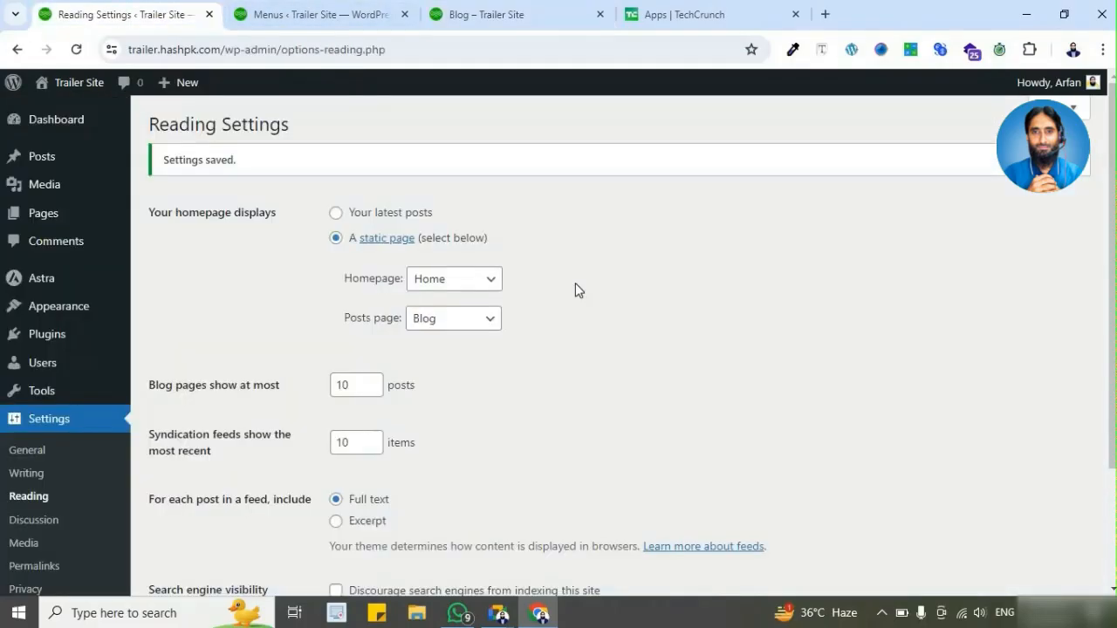
left_click(460, 324)
left_click(559, 14)
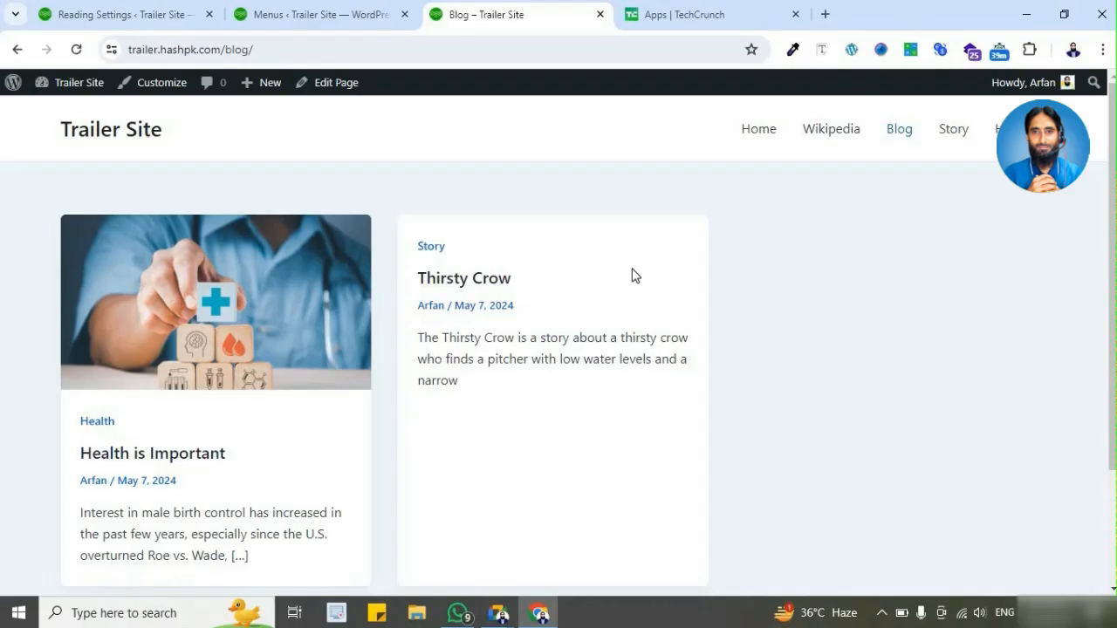
left_click(318, 22)
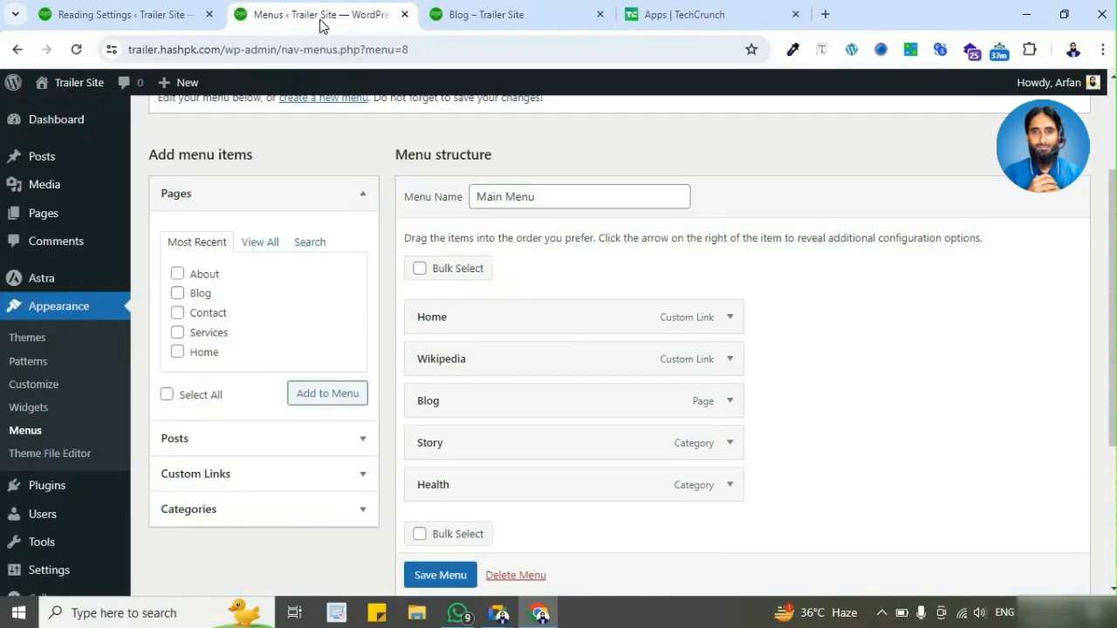
left_click(581, 17)
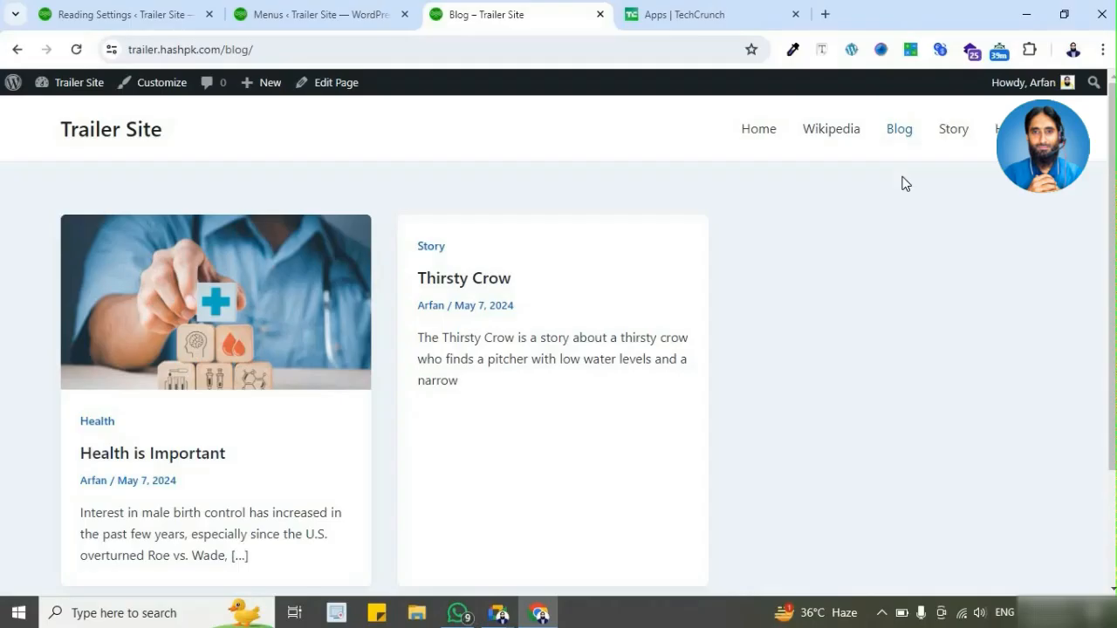
Step: Nest the Story category under Blog as a sub item in Main Menu and save the menu
left_click(347, 12)
scroll(488, 323, "down", 2)
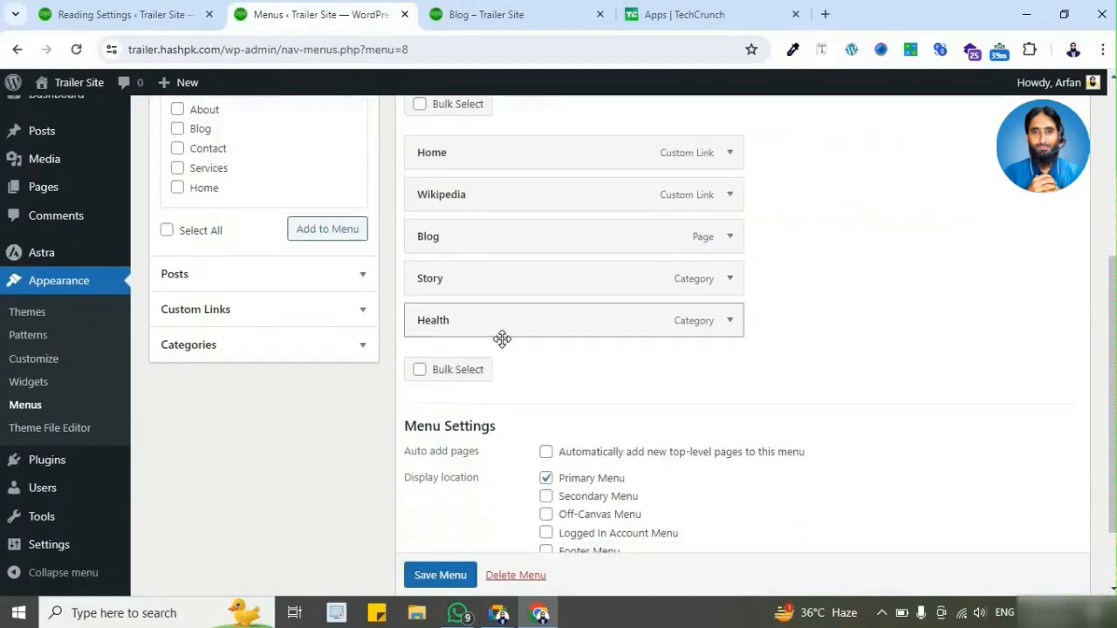
scroll(501, 338, "up", 1)
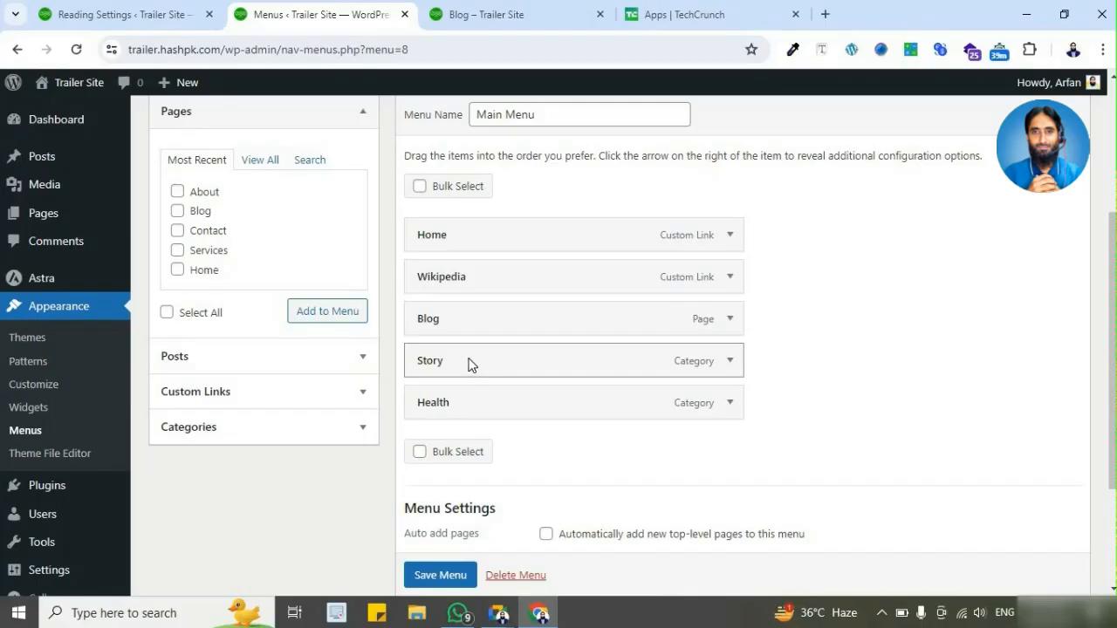
mouse_move(481, 364)
left_mouse_down()
mouse_move(503, 364)
mouse_move(454, 370)
mouse_move(489, 373)
left_mouse_up()
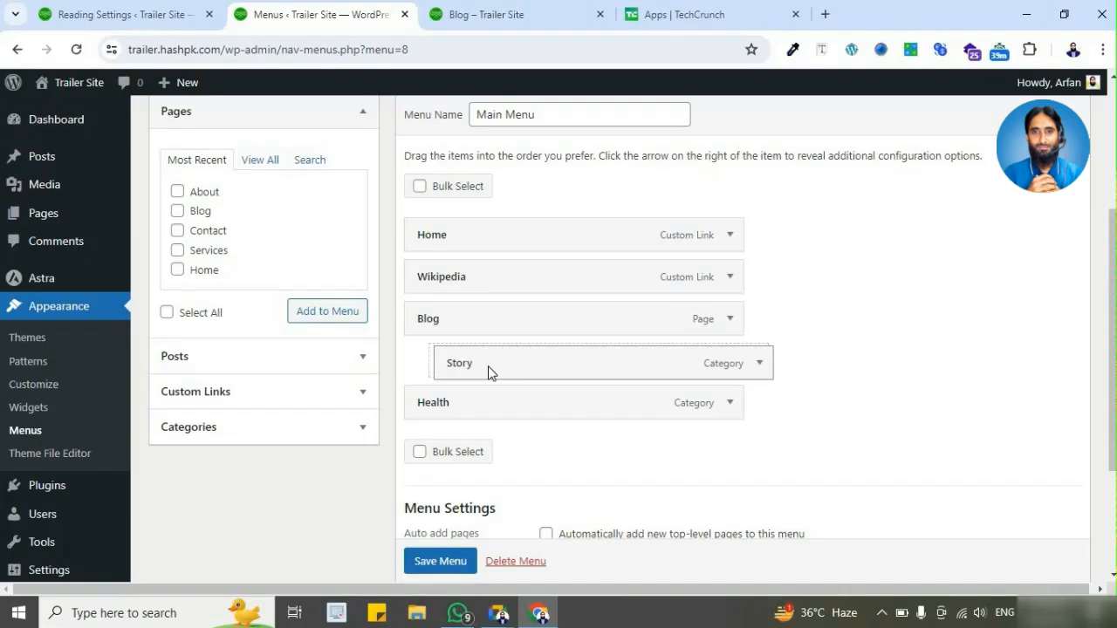
left_click_drag(489, 372, 478, 371)
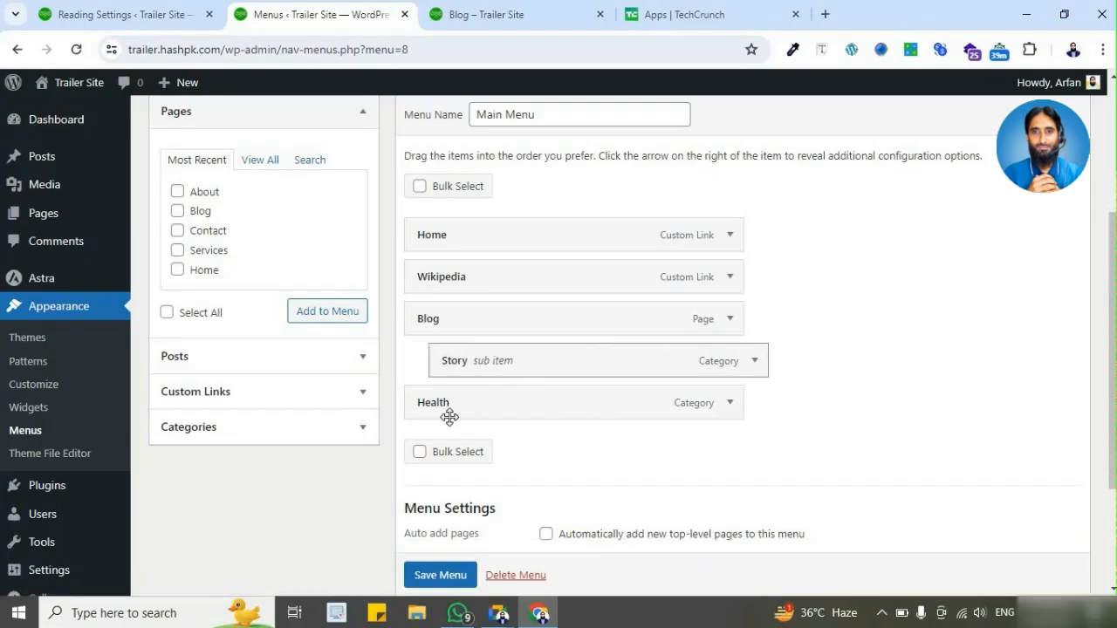
mouse_move(450, 412)
left_mouse_down()
mouse_move(434, 401)
mouse_move(469, 375)
left_mouse_up()
scroll(445, 489, "down", 1)
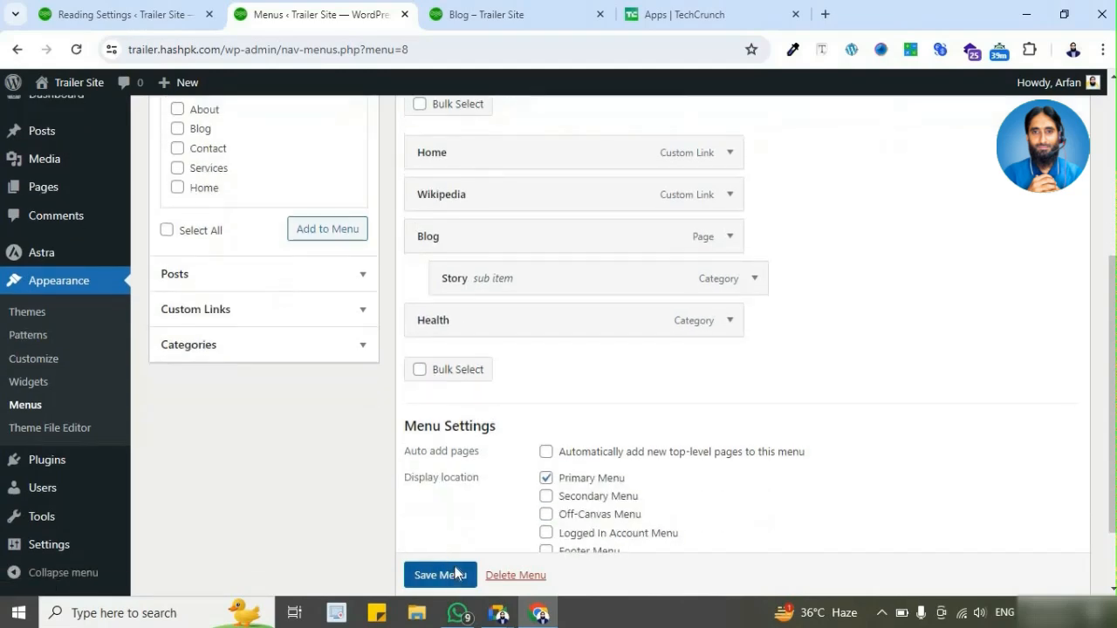
left_click(455, 573)
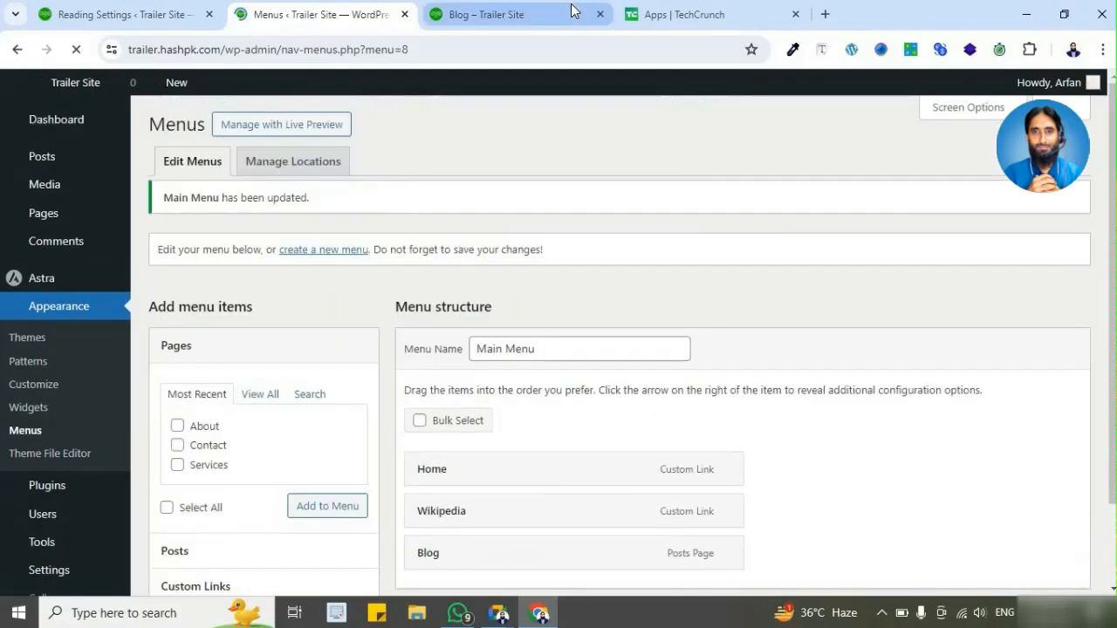
Step: Reload the live Blog page and inspect the dropdown under Blog for the Story item
left_click(572, 12)
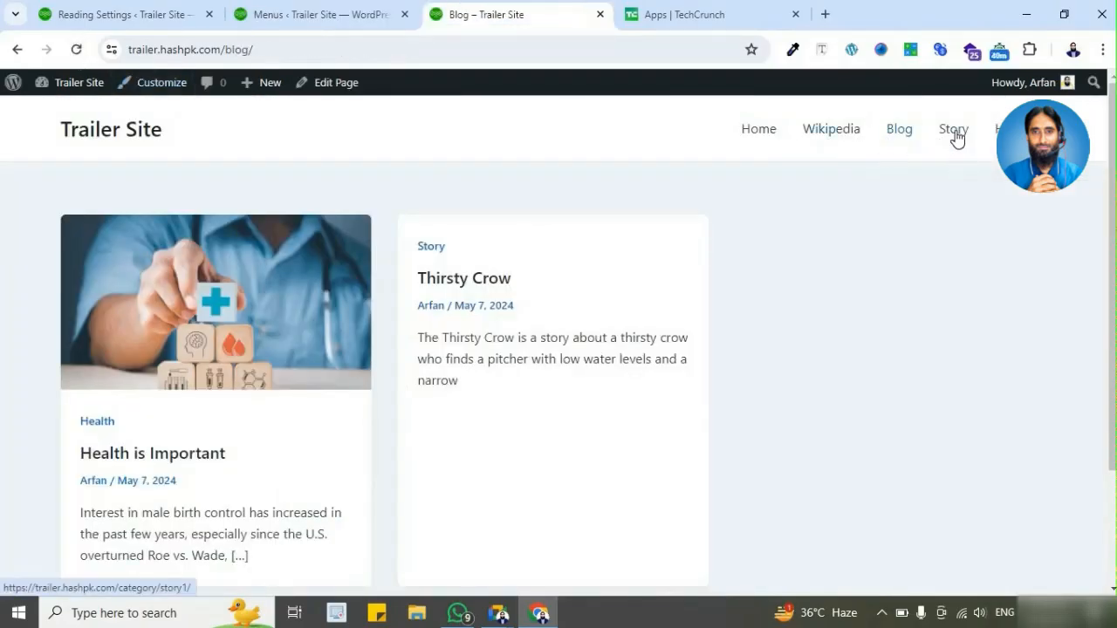
left_click(76, 49)
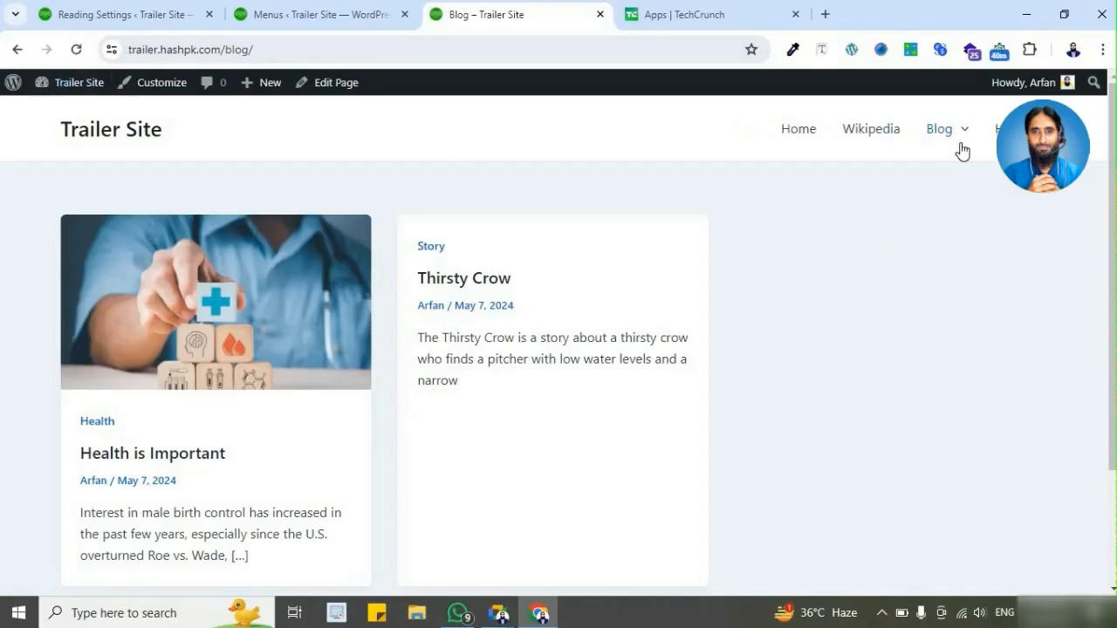
mouse_move(960, 138)
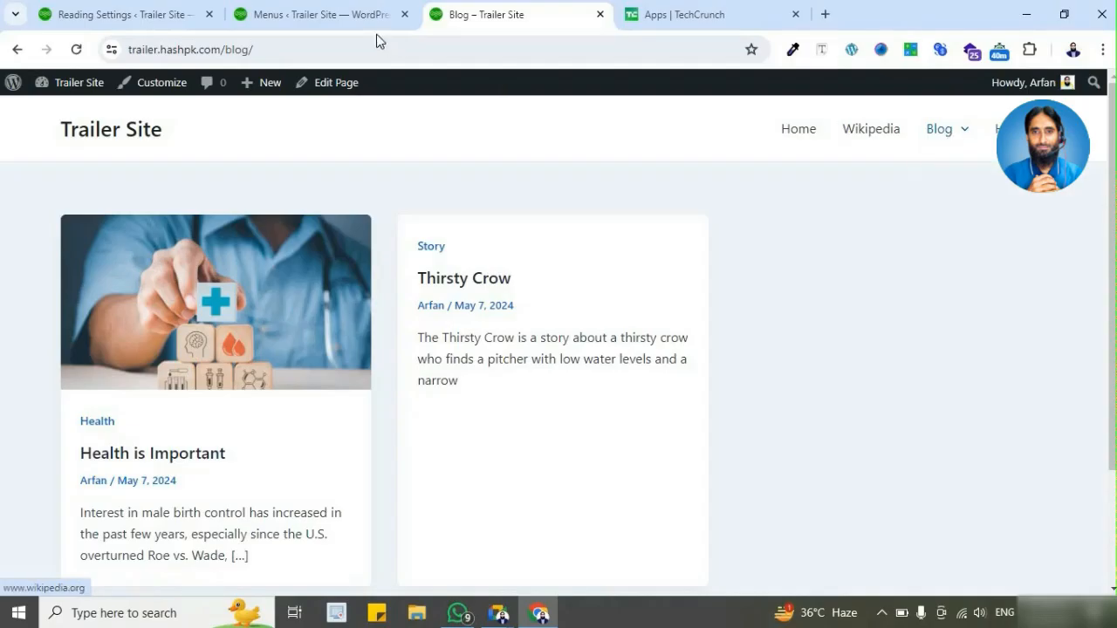
Step: Nest the Health category under Blog as a sub item at the same level as Story, and save Main Menu
left_click(344, 14)
scroll(640, 227, "down", 3)
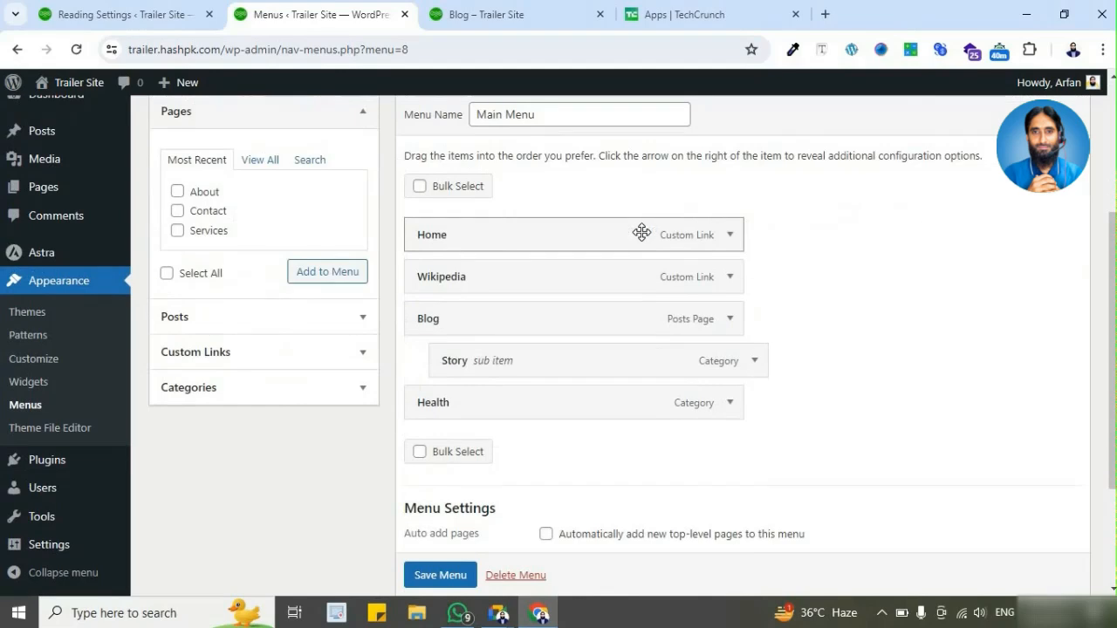
left_click_drag(435, 410, 461, 411)
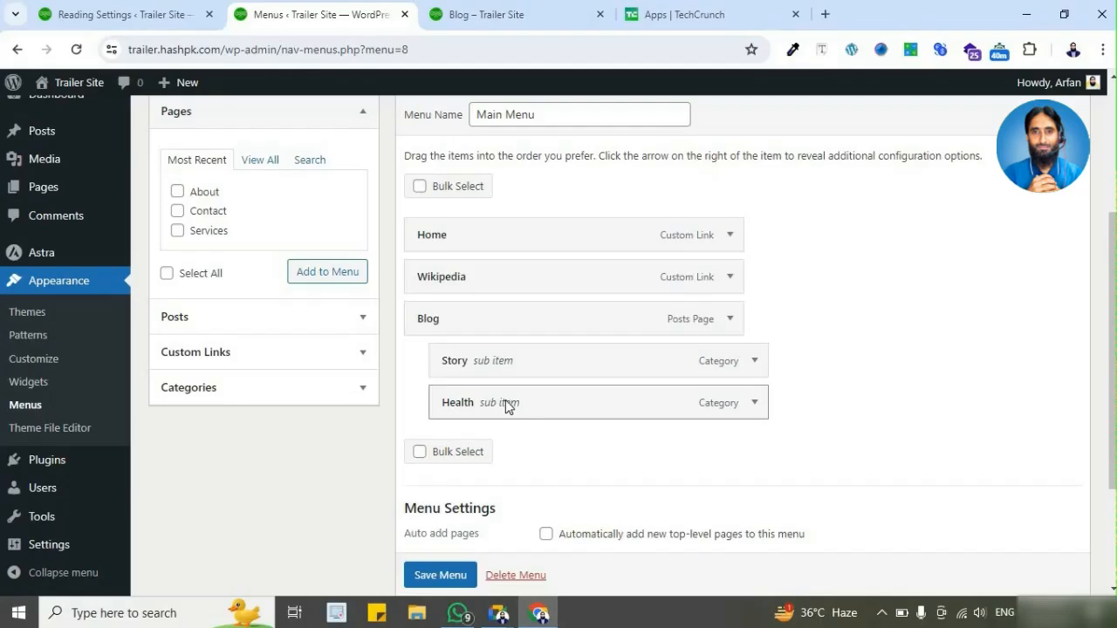
left_click_drag(484, 409, 500, 409)
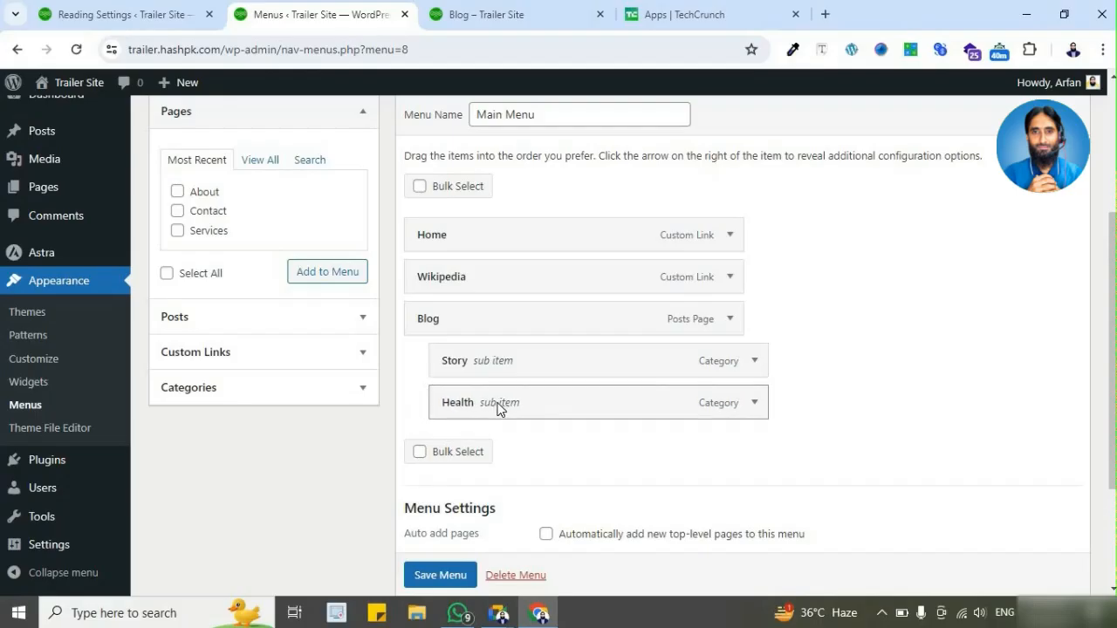
left_click(441, 575)
Step: Reload the live Blog page and check the Blog dropdown for both the Story and Health items
left_click(560, 25)
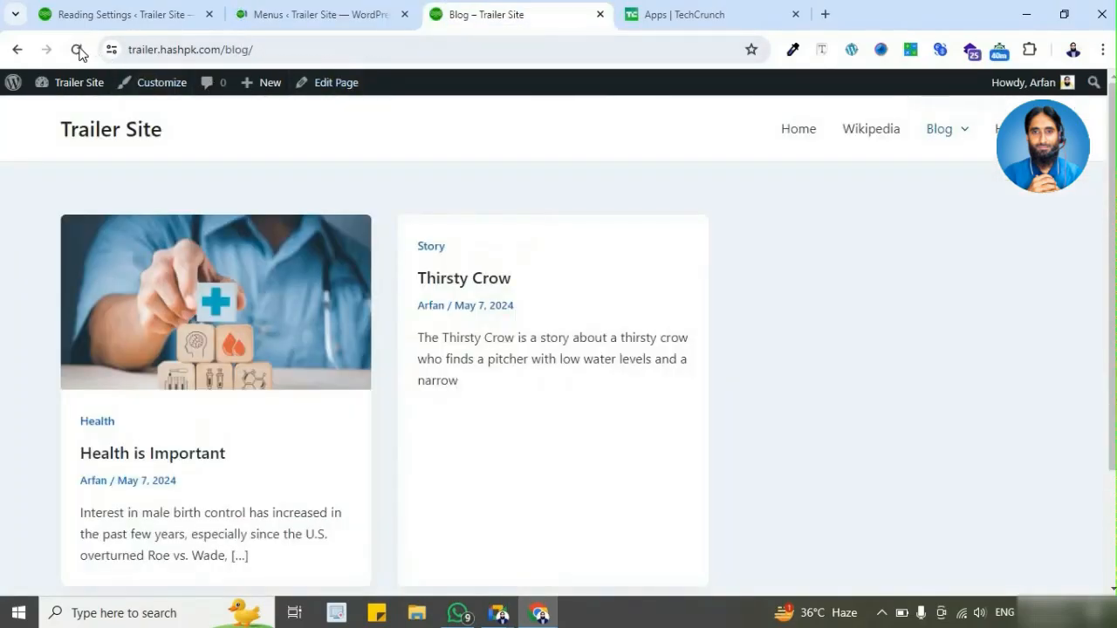
key("F5")
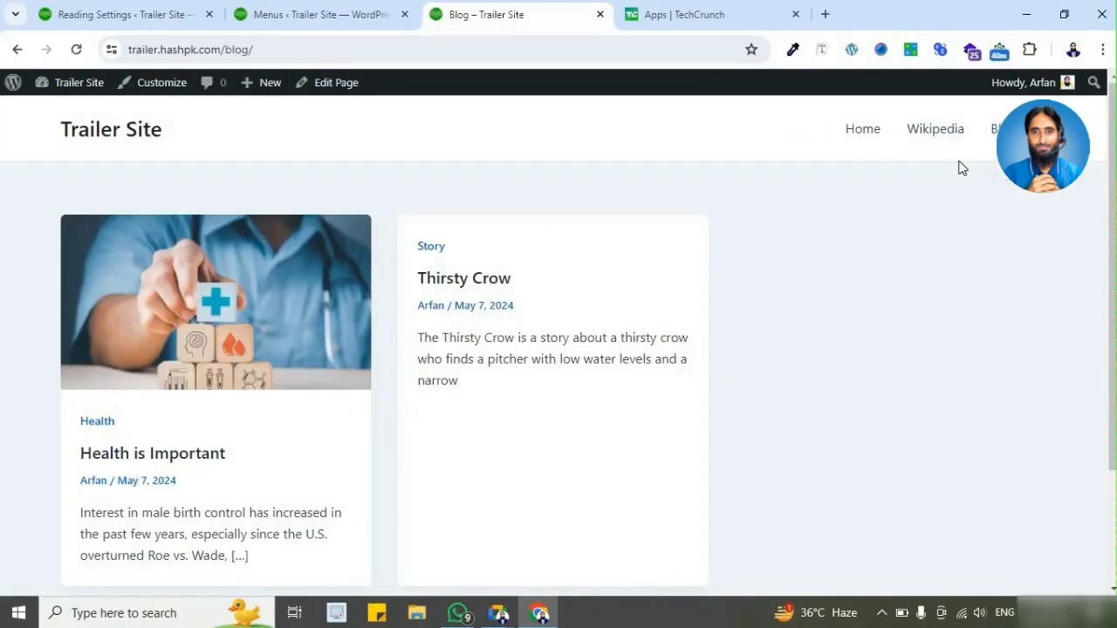
mouse_move(999, 131)
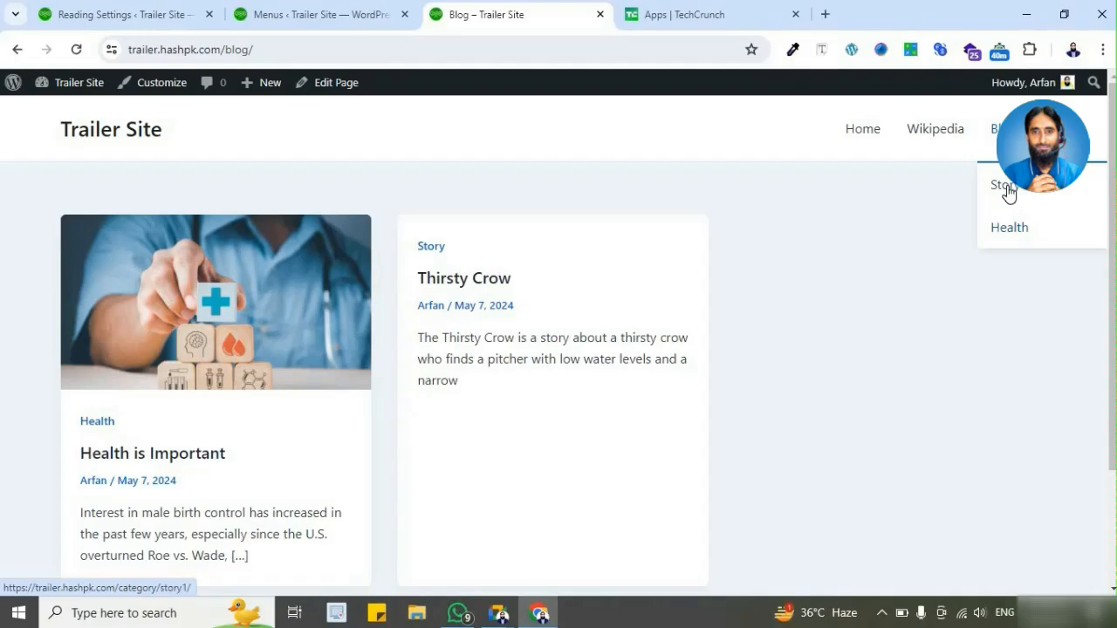
Step: Review the static page choices in Reading Settings and Main Menu's nested structure, and compare them with the live Blog dropdown
left_click(306, 15)
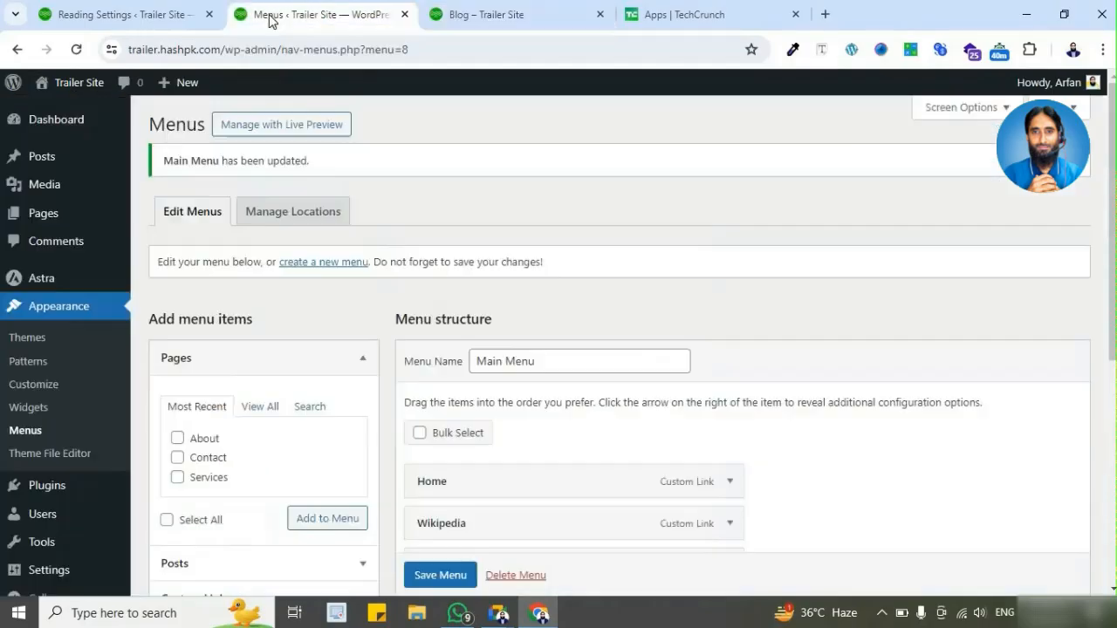
left_click(166, 18)
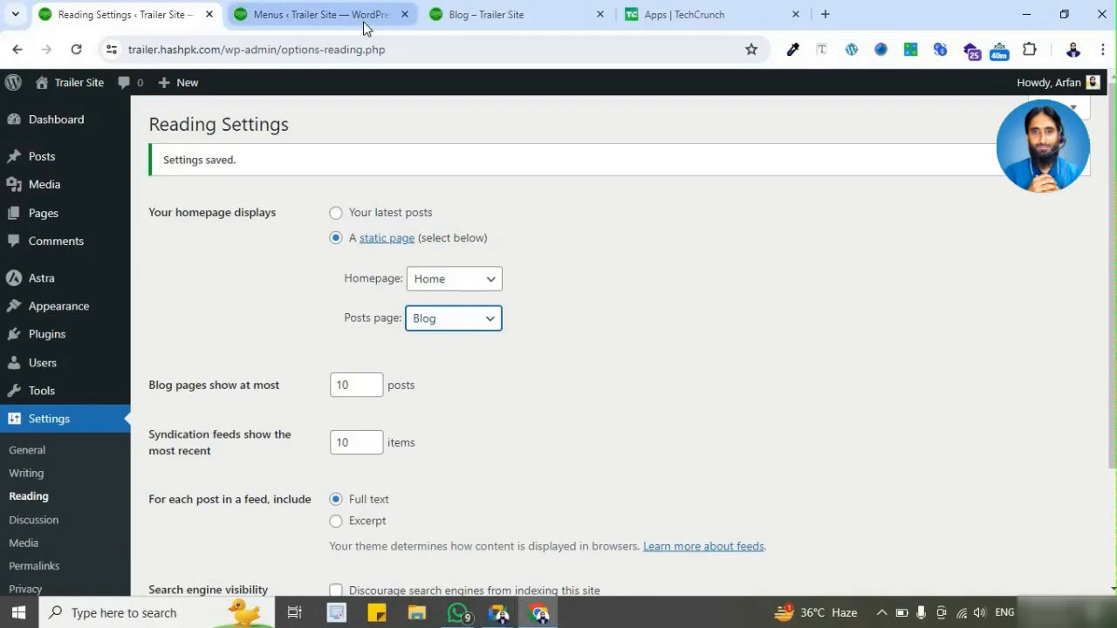
left_click(365, 27)
scroll(793, 311, "down", 2)
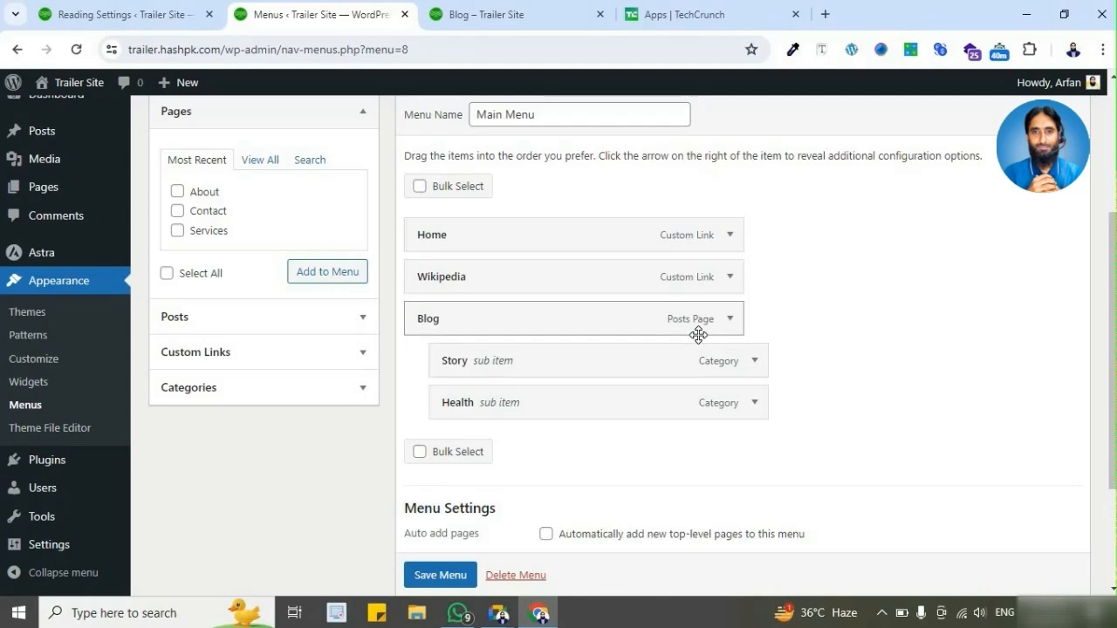
left_click(489, 14)
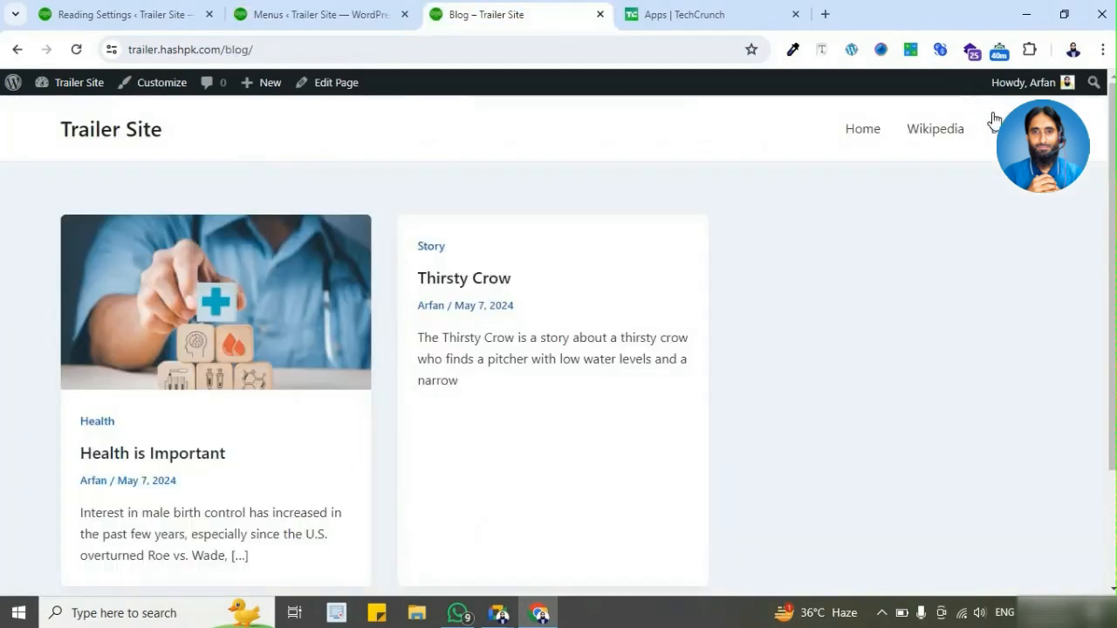
mouse_move(999, 128)
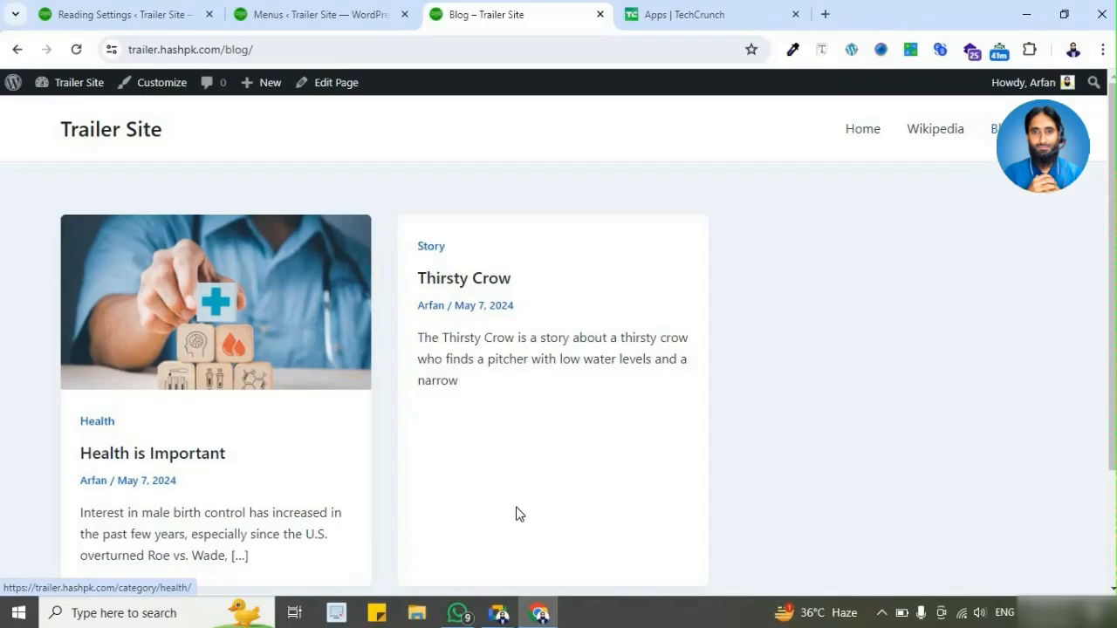
Step: Compare Main Menu with the live site's Home page, and remove the Wikipedia custom link from Main Menu
left_click(327, 14)
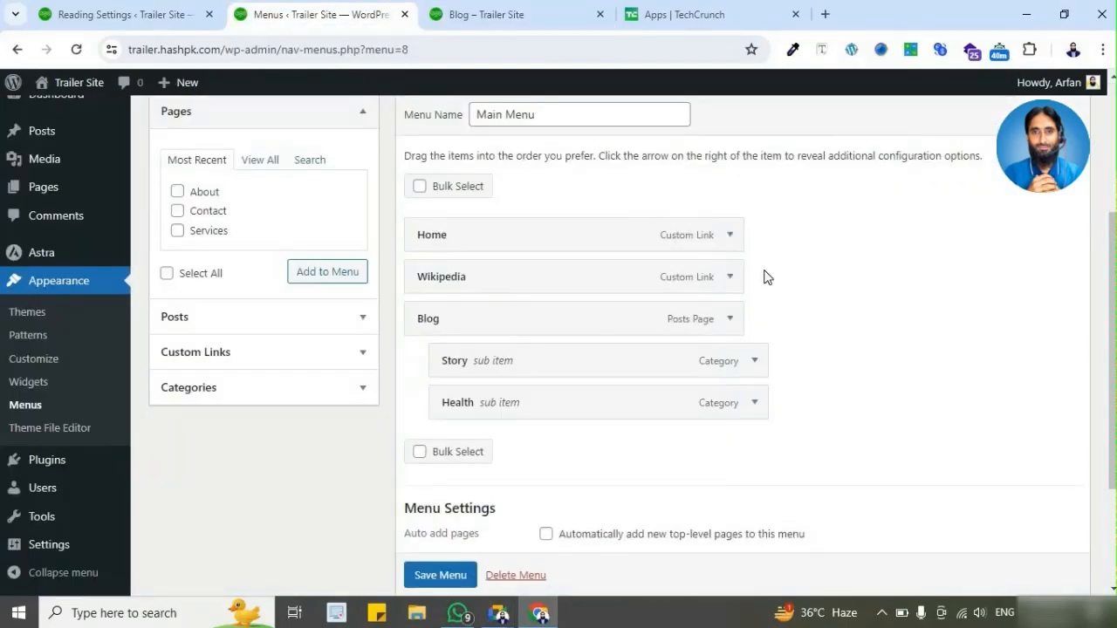
left_click(468, 16)
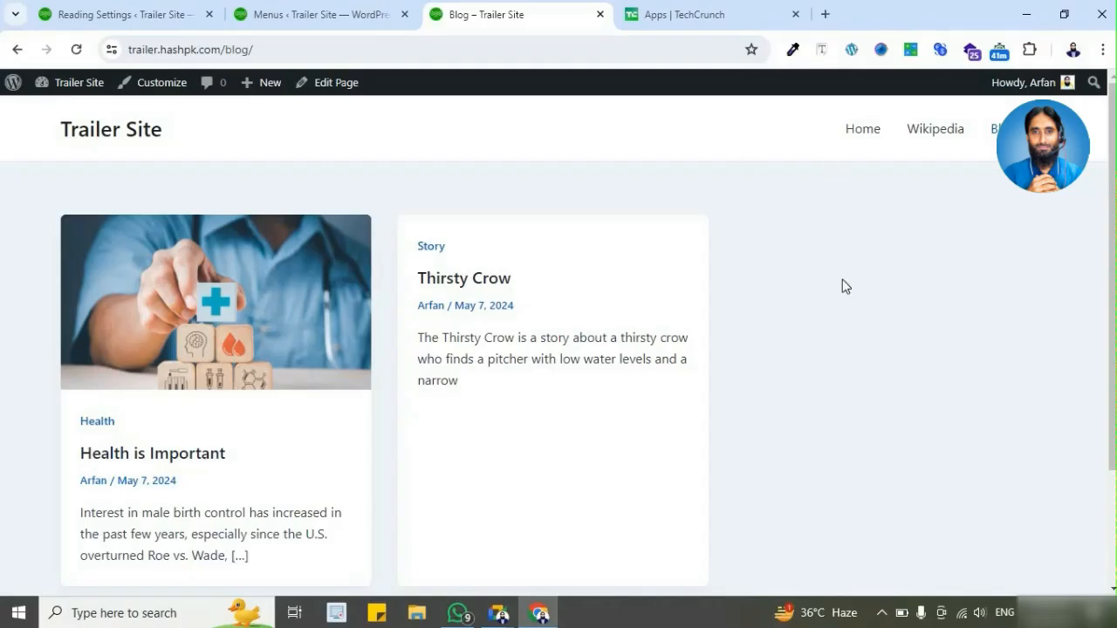
left_click(865, 133)
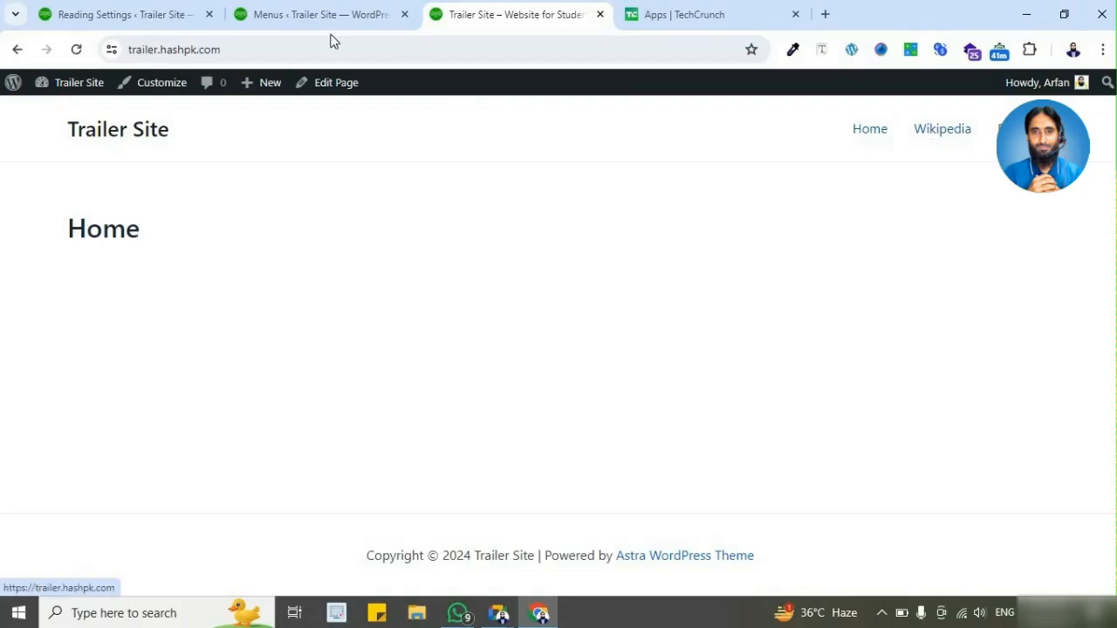
left_click(304, 21)
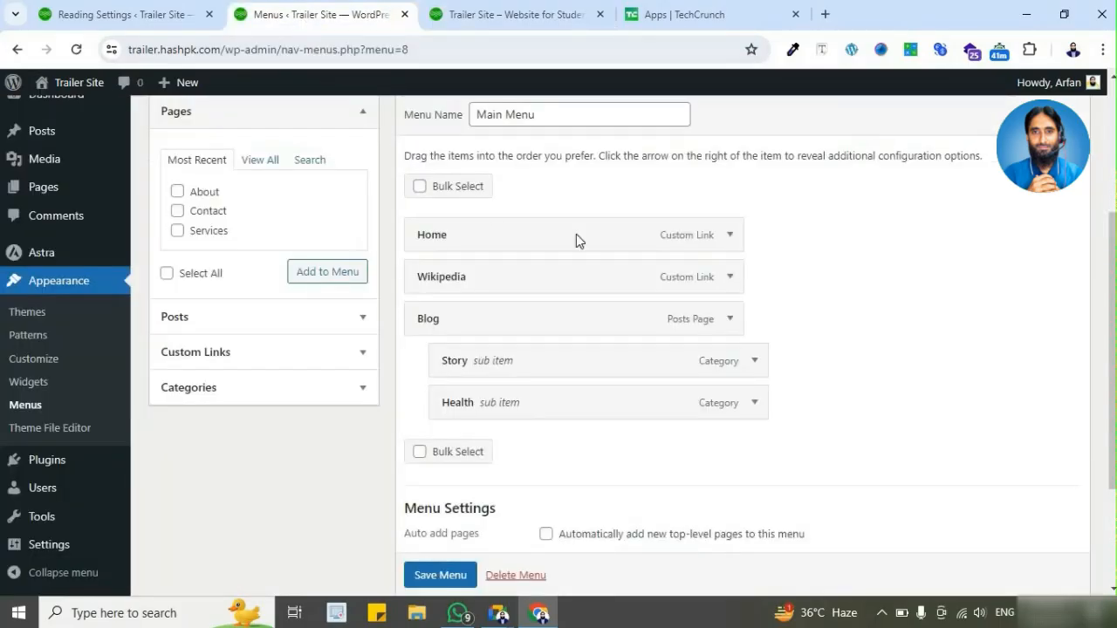
left_click(732, 278)
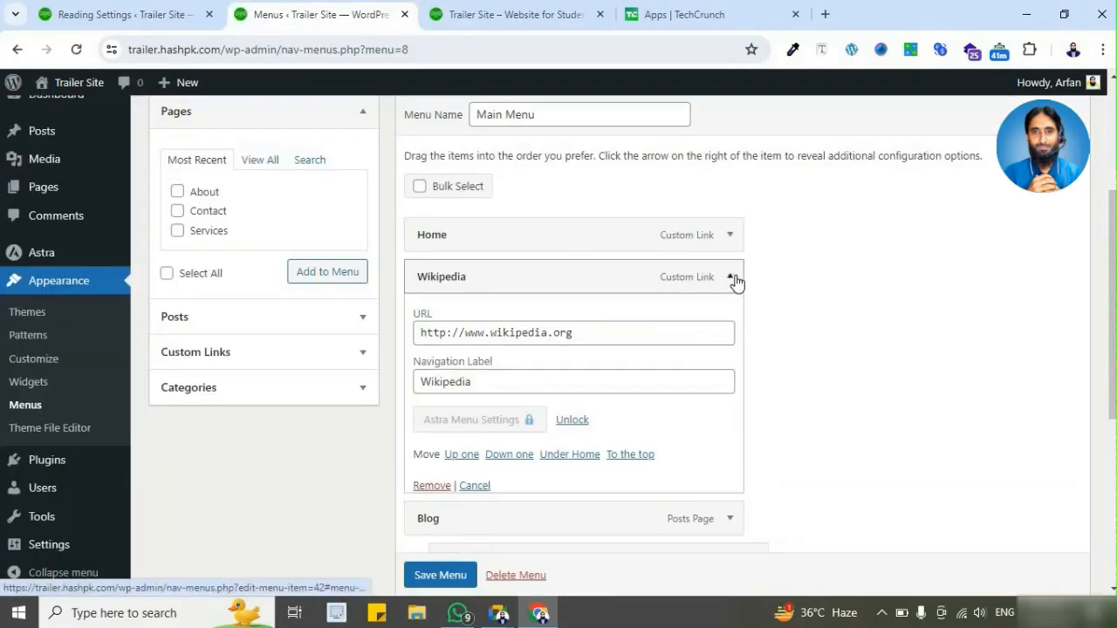
left_click(420, 486)
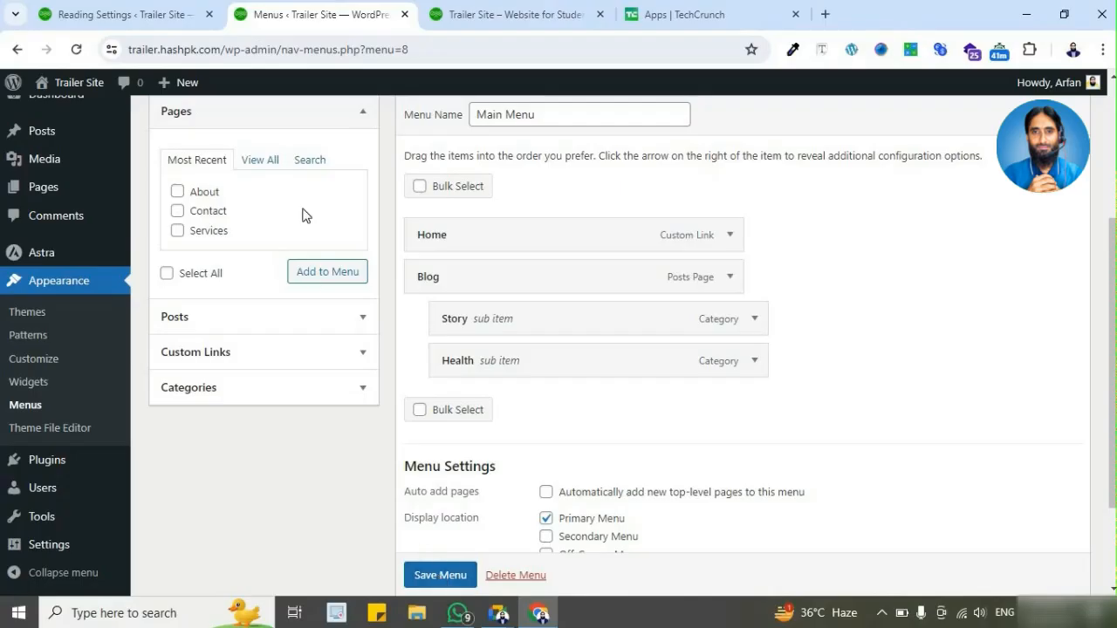
Step: Add the Contact and Services pages to Main Menu from the full list of pages
left_click(254, 163)
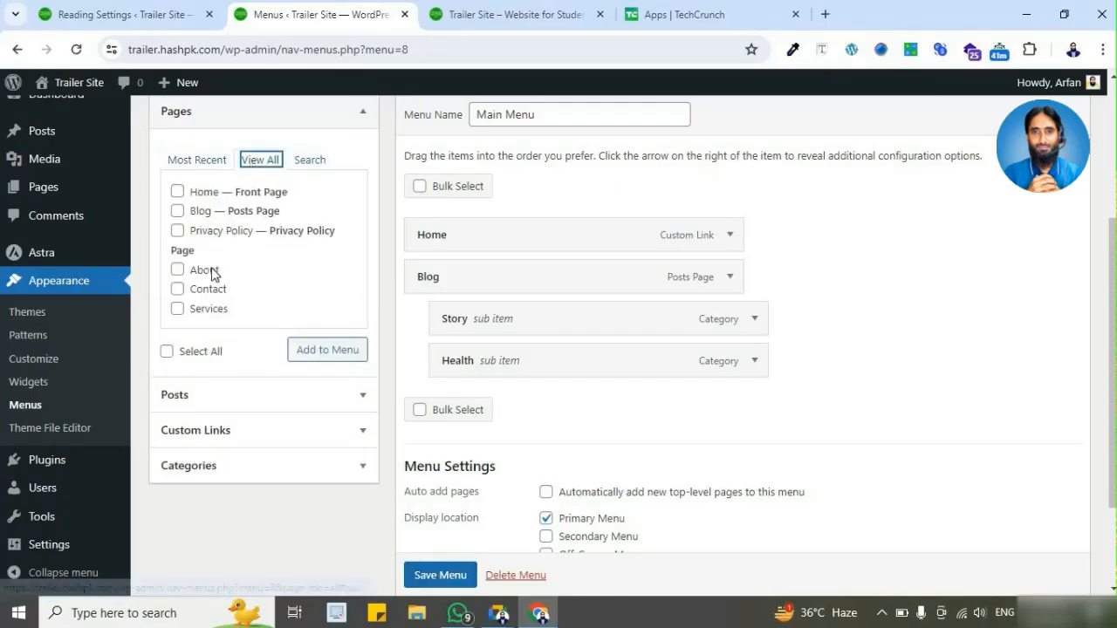
left_click(178, 291)
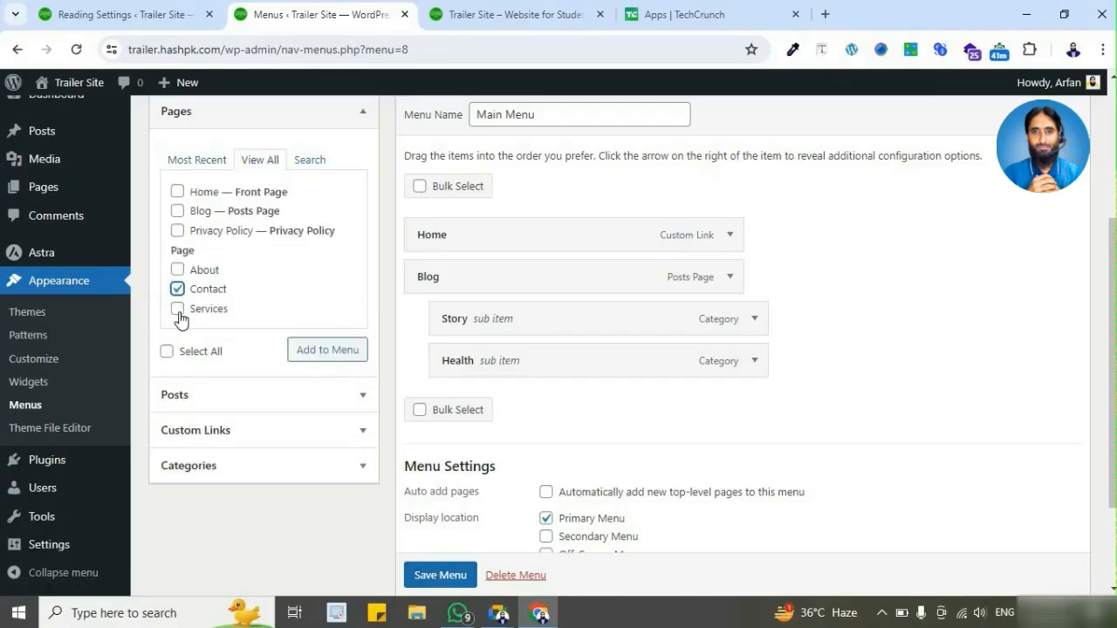
left_click(178, 310)
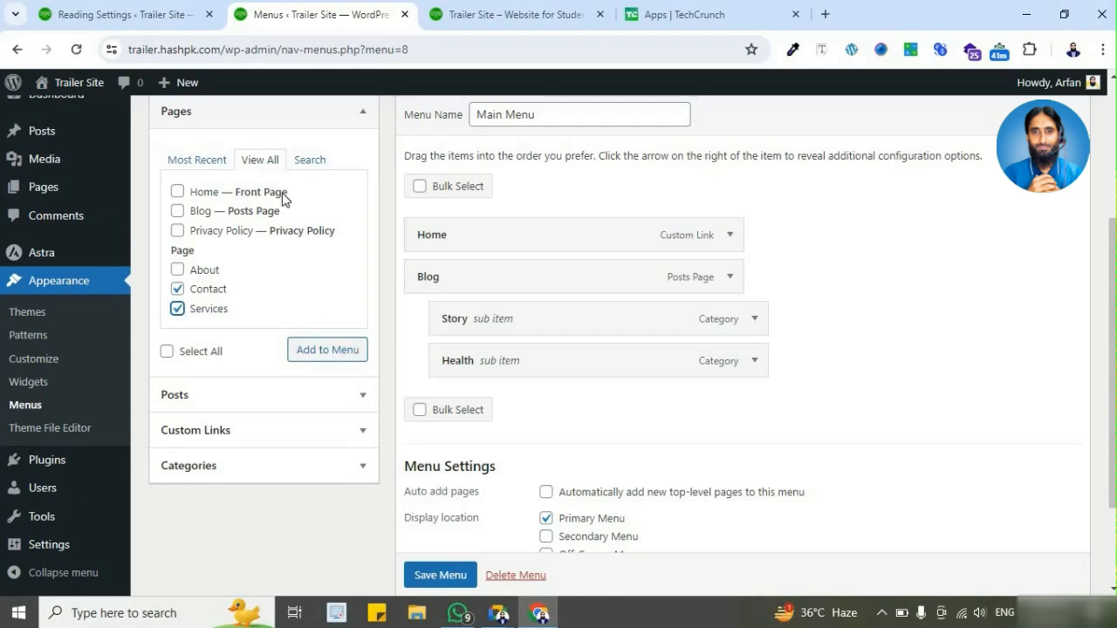
left_click(318, 350)
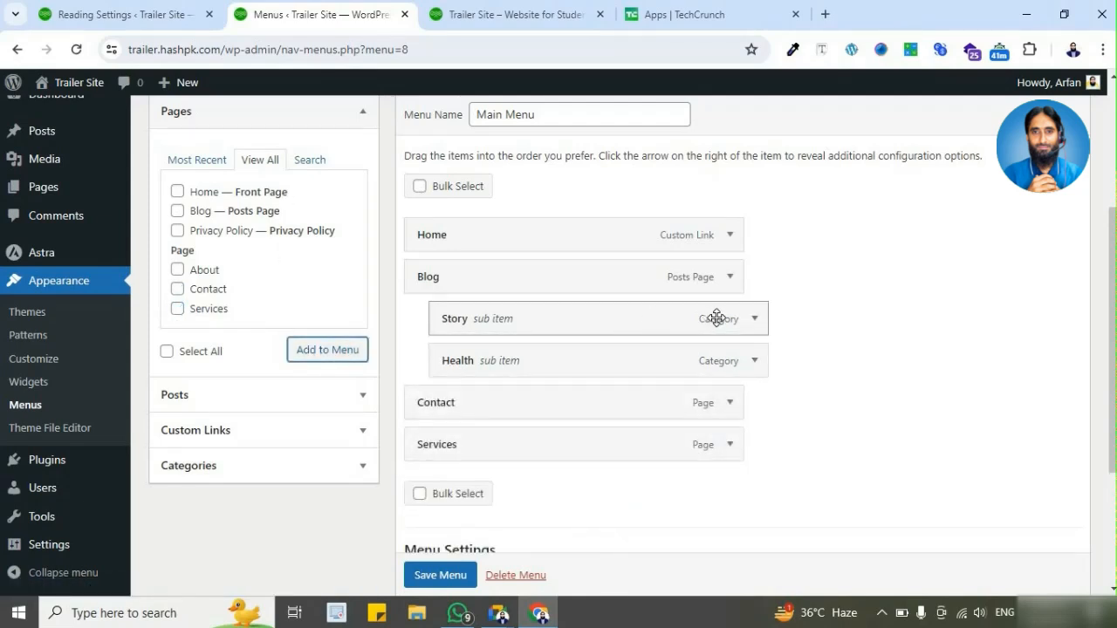
Step: Remove the Story and Health category sub items from under Blog in Main Menu
left_click(756, 321)
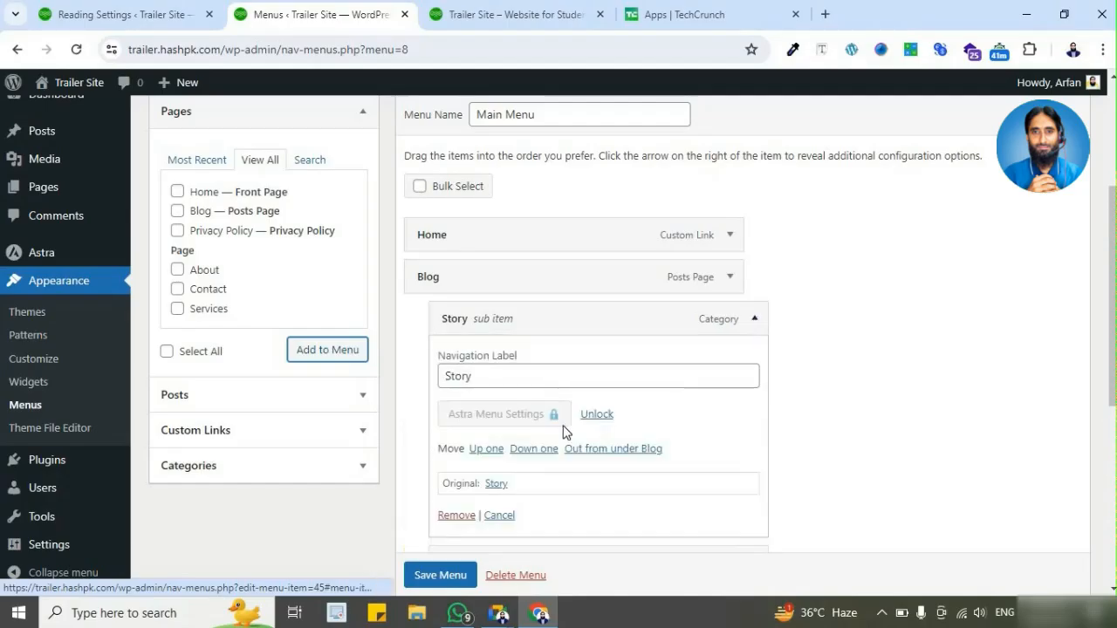
scroll(456, 341, "down", 2)
left_click(455, 350)
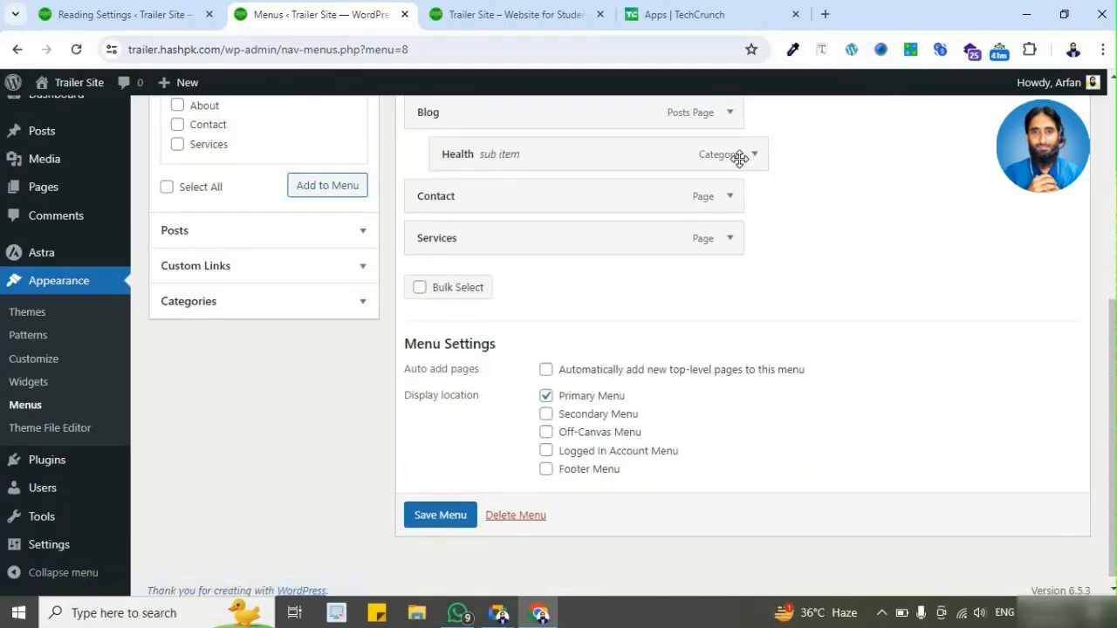
left_click(755, 153)
left_click(448, 352)
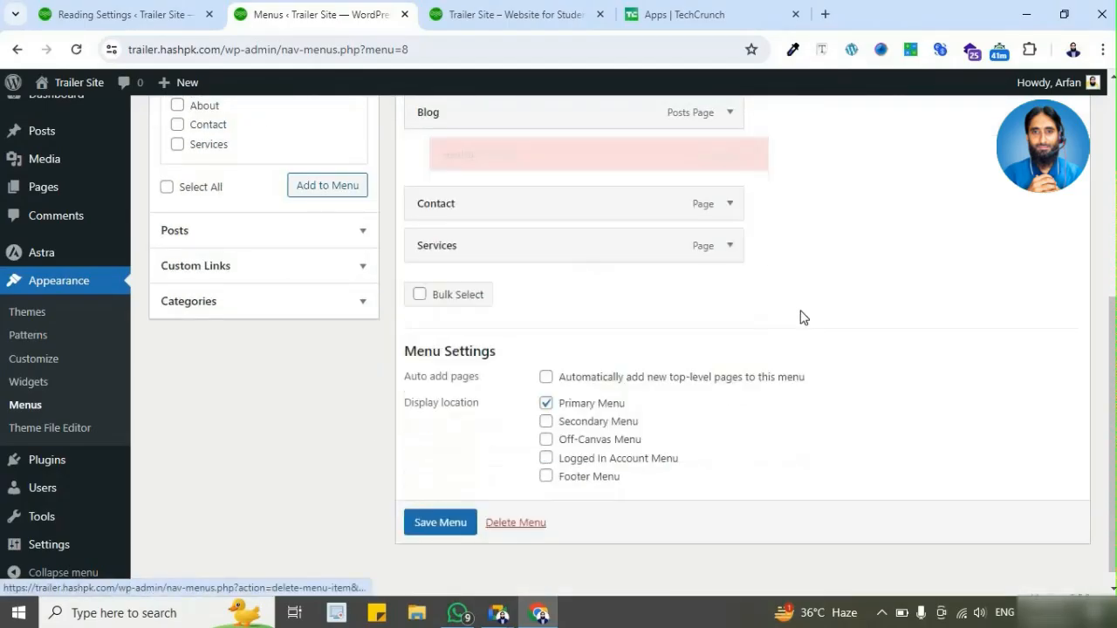
Step: Add the About page to Main Menu and place it between Contact and Services
scroll(794, 269, "up", 1)
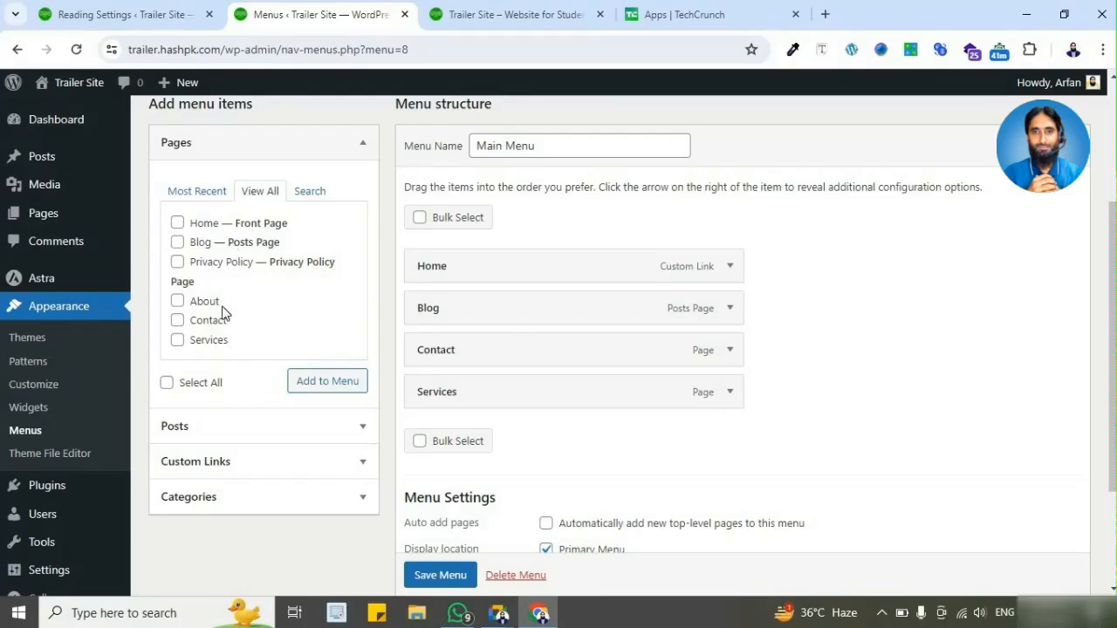
left_click(177, 301)
left_click(329, 384)
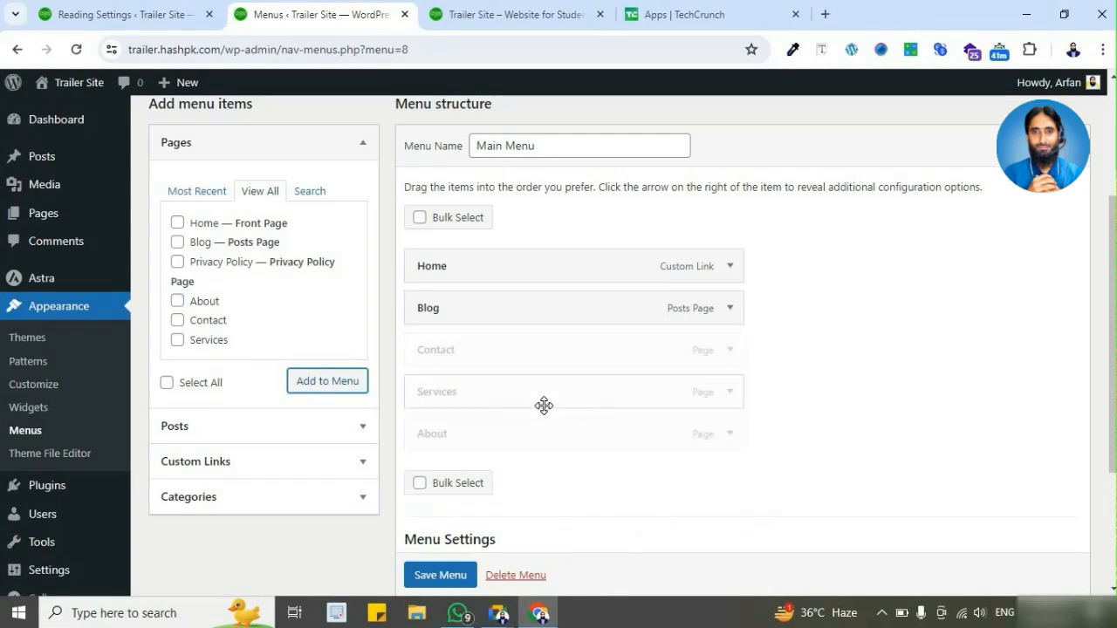
left_click_drag(539, 439, 543, 399)
Step: Save Main Menu and reload the live Home page to check its navigation items
left_click(526, 21)
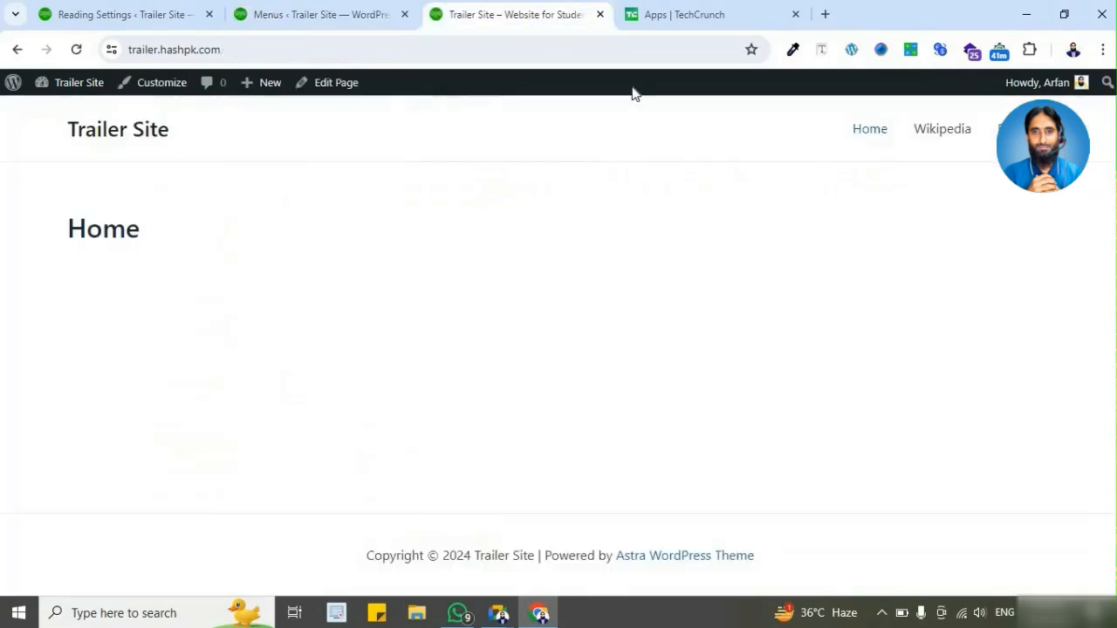
left_click(352, 17)
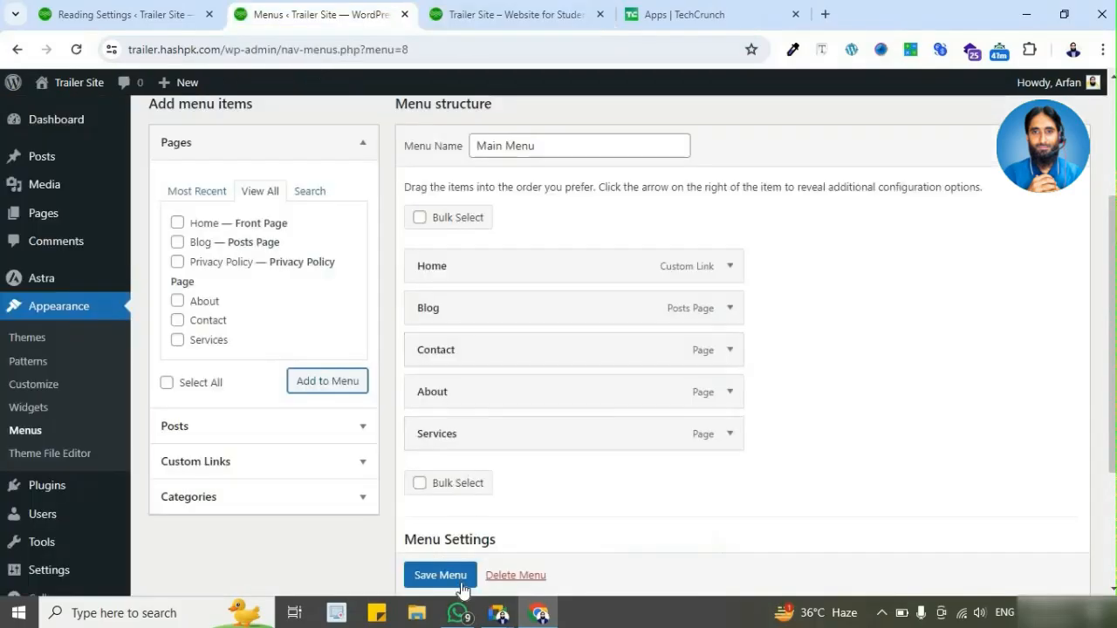
scroll(457, 584, "down", 1)
left_click(456, 574)
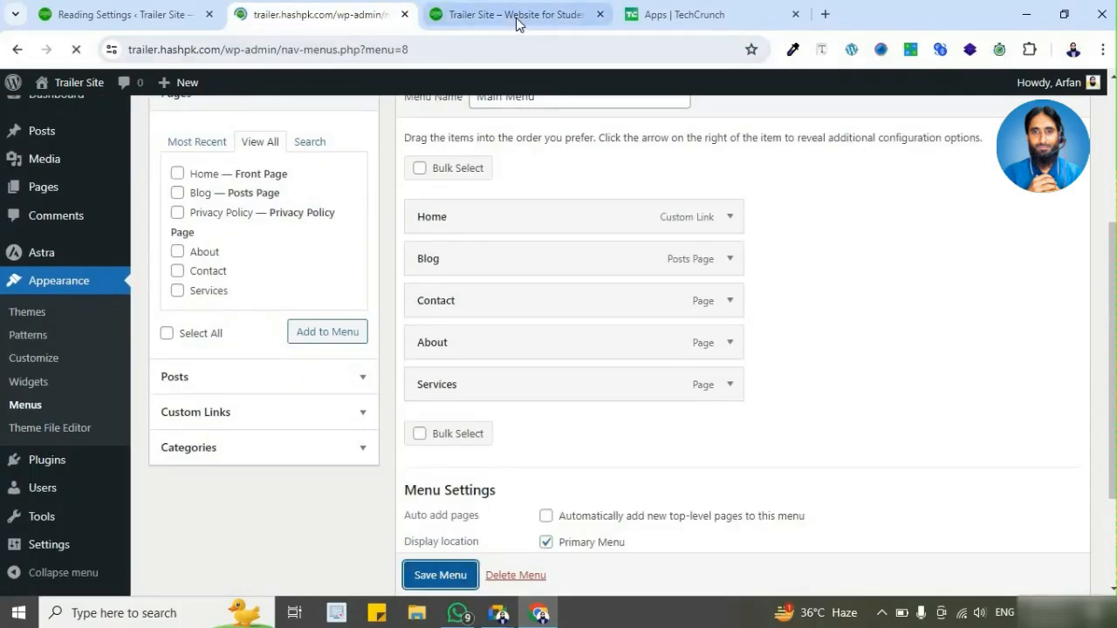
left_click(489, 14)
left_click(76, 50)
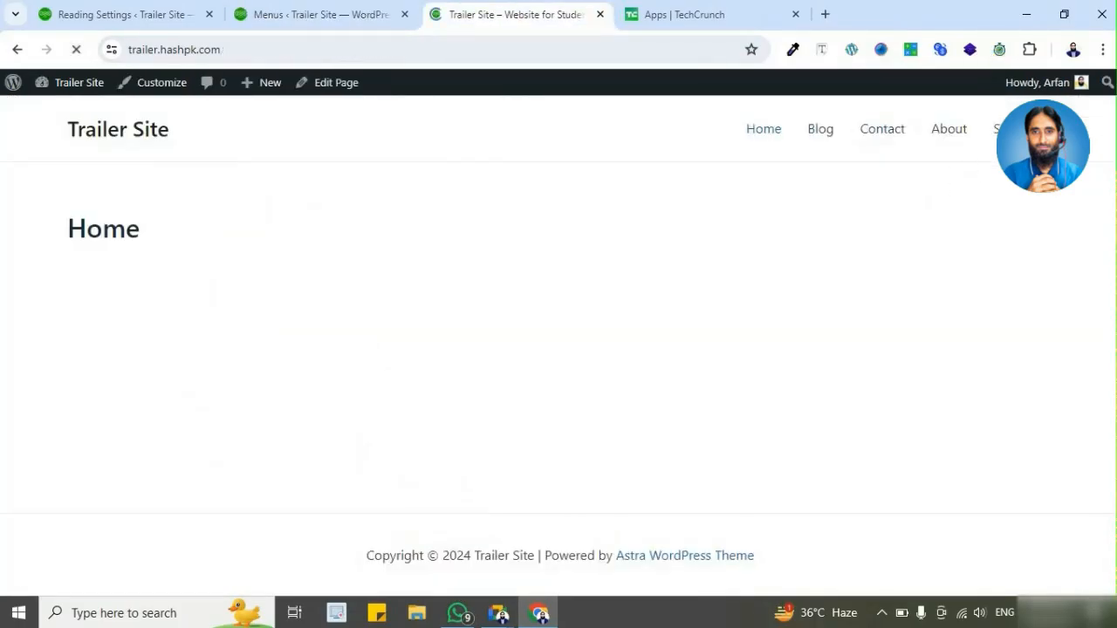
Step: Reorder the Main Menu items as Home, About, Services, Blog, Contact
left_click(349, 15)
scroll(656, 224, "down", 3)
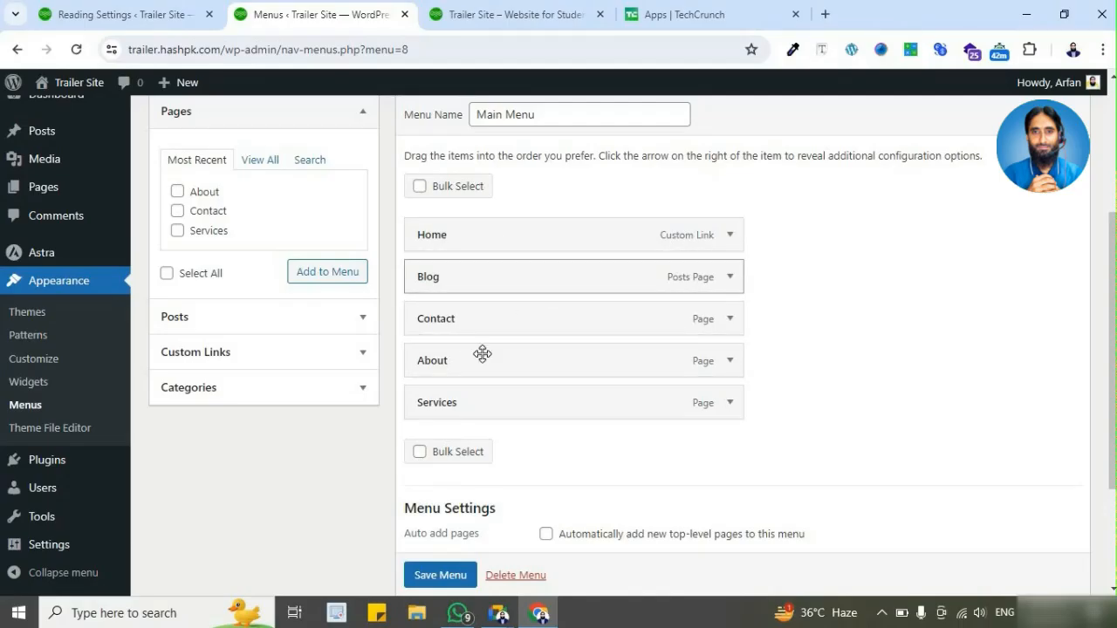
left_click_drag(481, 363, 474, 289)
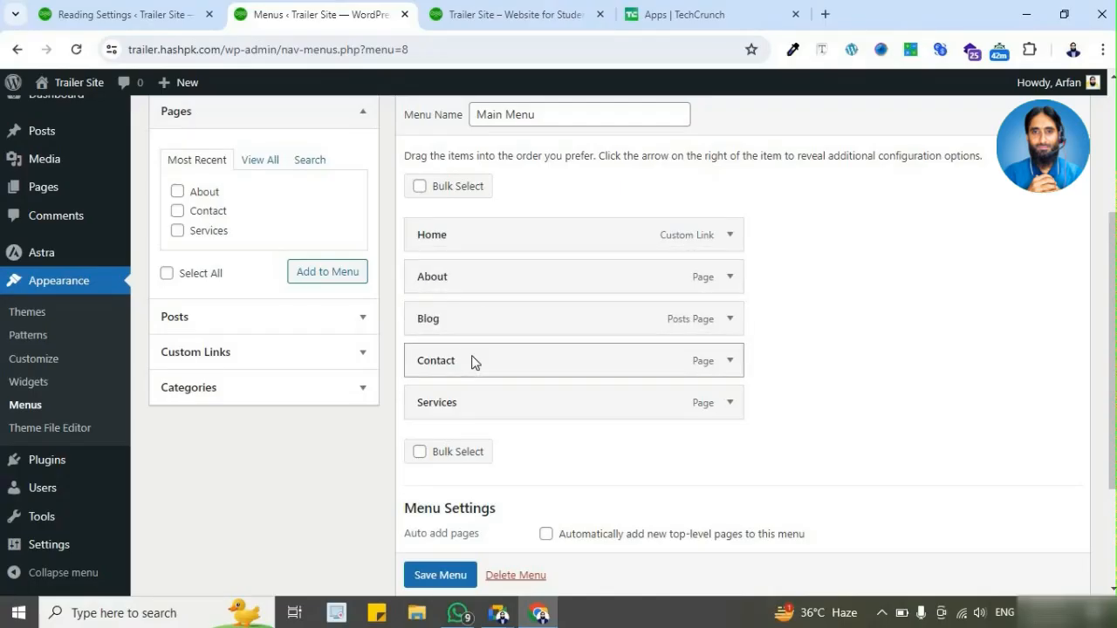
left_click_drag(472, 366, 468, 408)
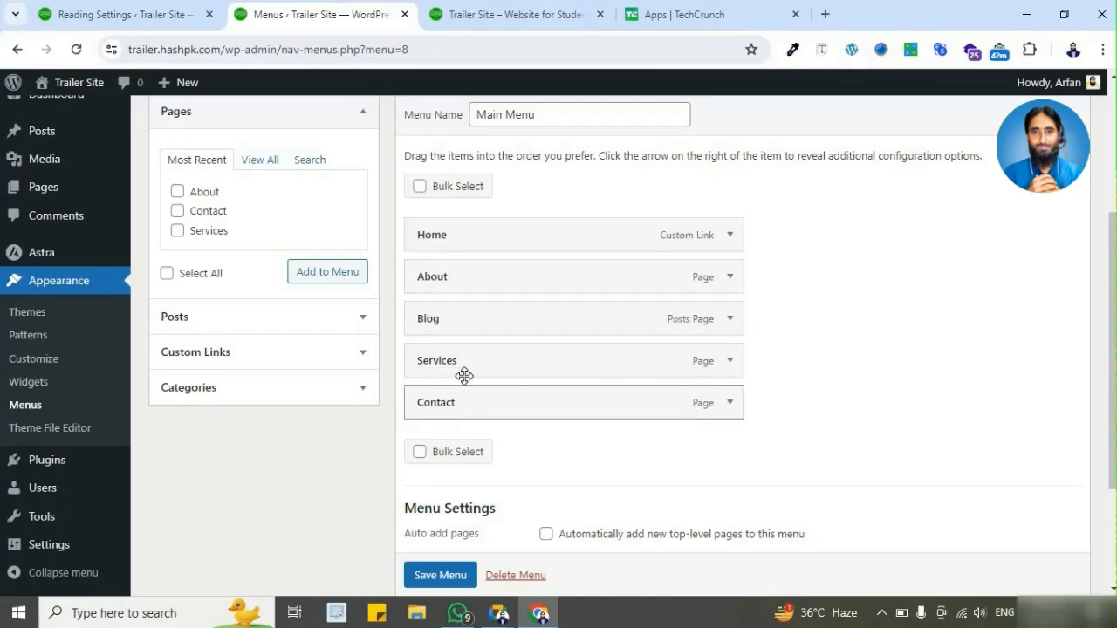
left_click_drag(465, 362, 462, 316)
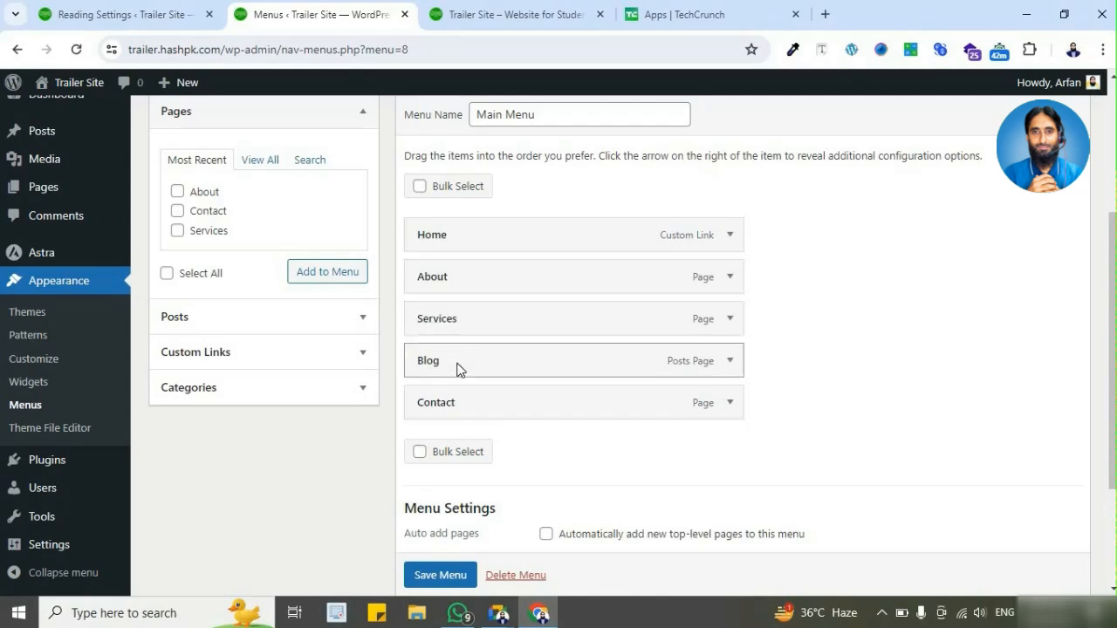
Step: Save the reordered Main Menu and reload the live Home page to check the new order
scroll(450, 581, "down", 1)
left_click(447, 578)
left_click(526, 16)
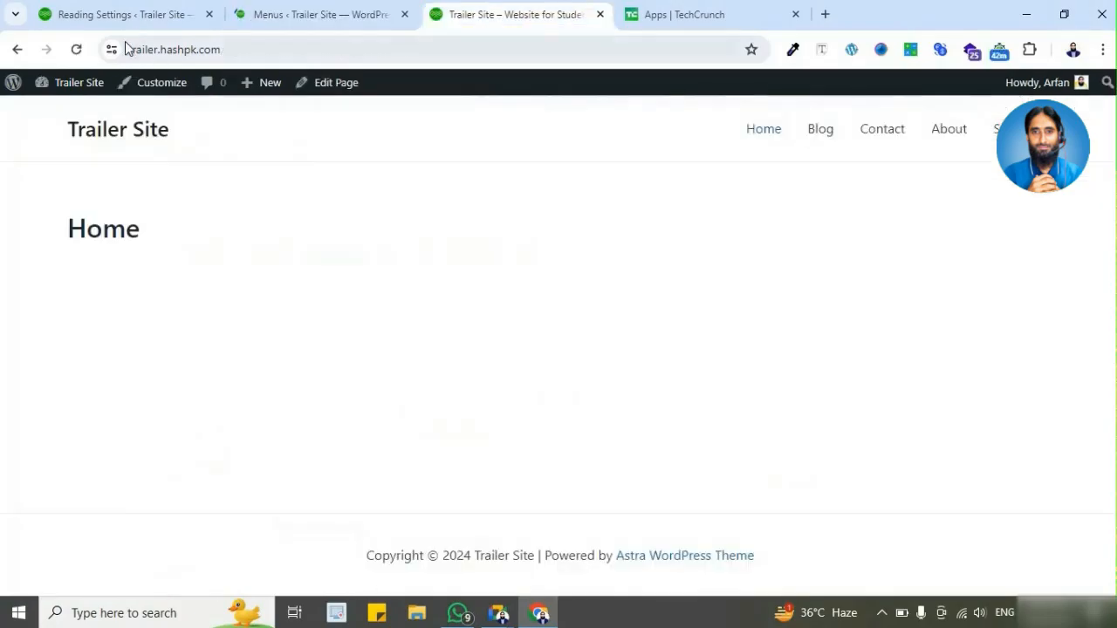
left_click(78, 49)
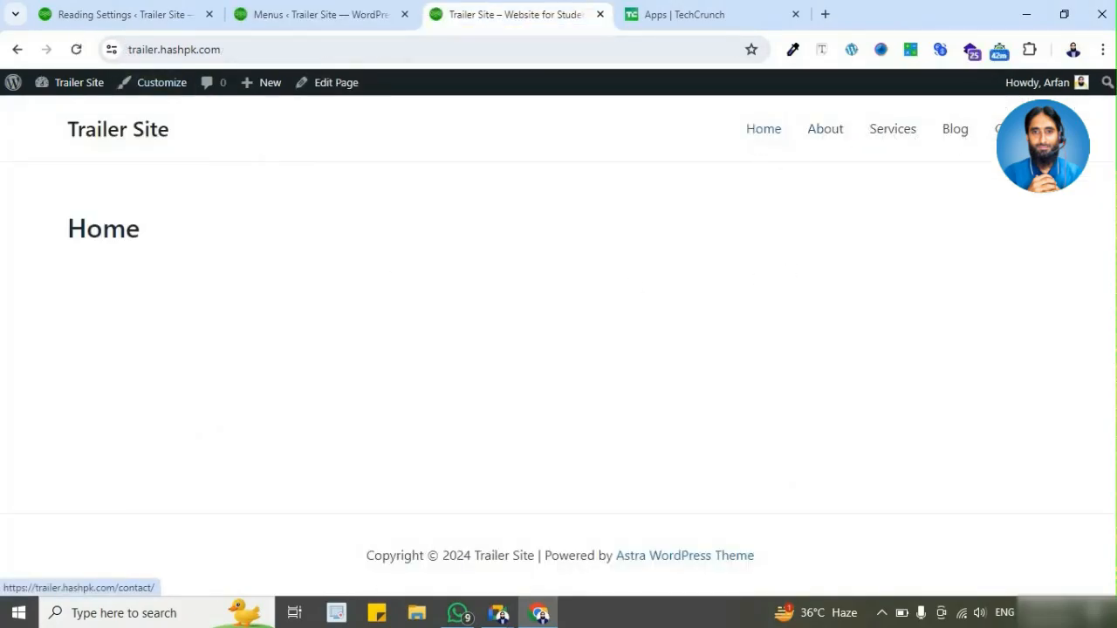
Step: Compare the saved menu structure with the live site, and try its About, Services, Contact and Blog navigation links
left_click(351, 15)
scroll(524, 428, "down", 3)
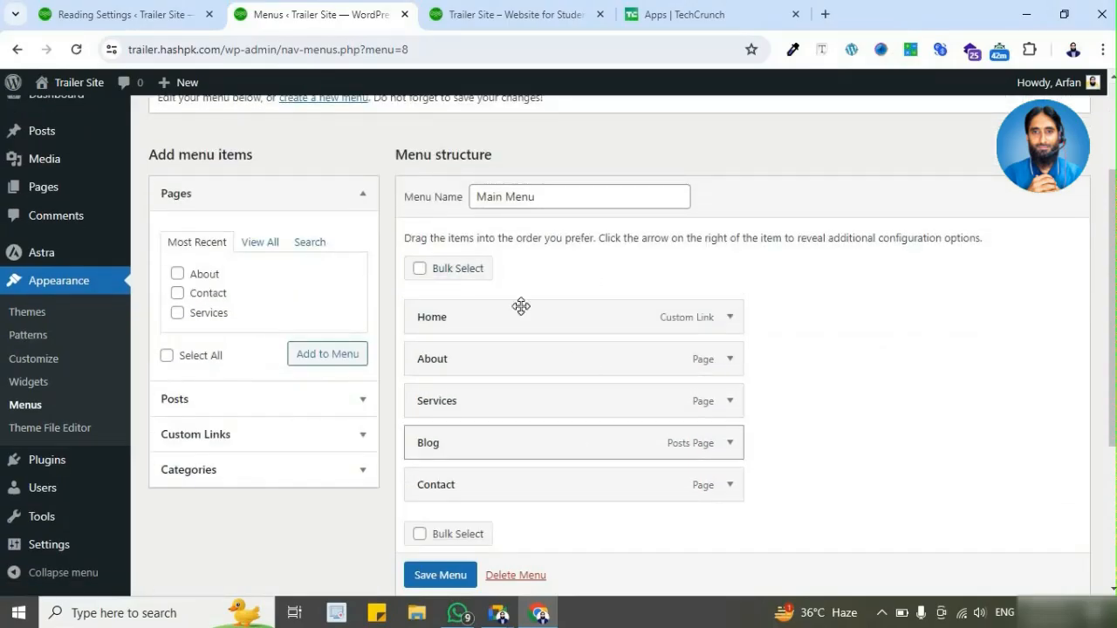
left_click(528, 12)
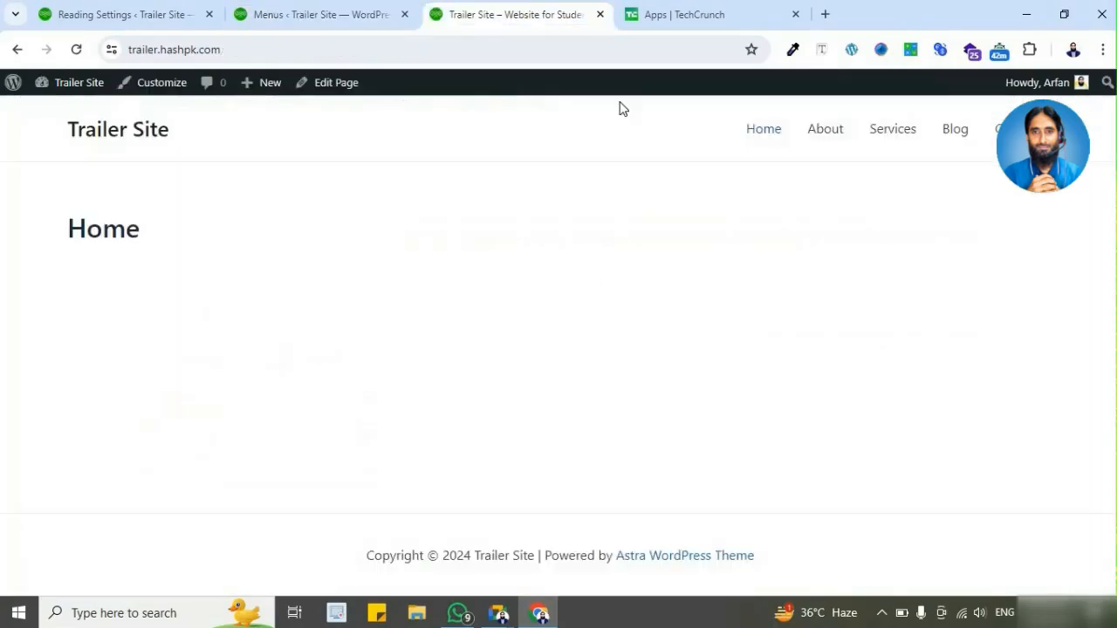
left_click(824, 138)
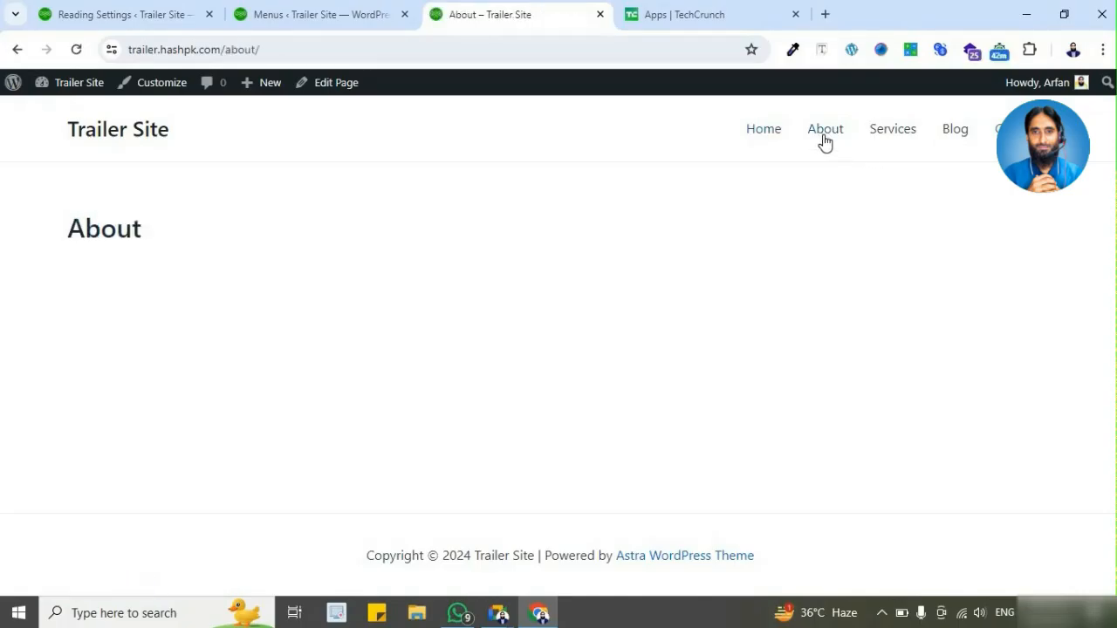
left_click(888, 135)
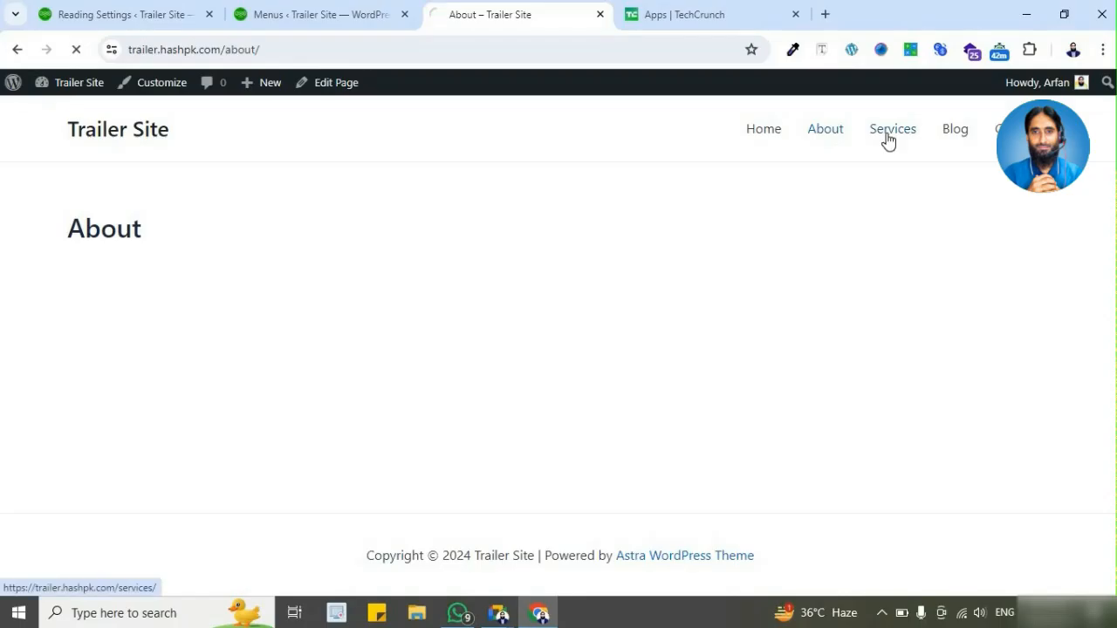
left_click(1006, 131)
left_click(953, 134)
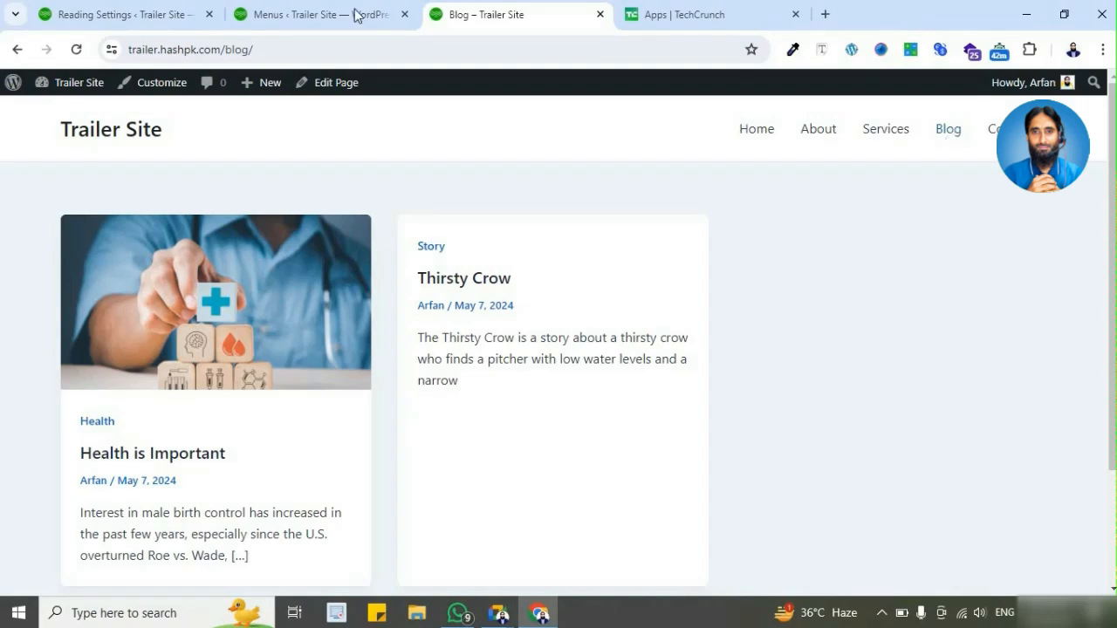
Step: Close the Reading Settings page and create a menu named Footer Menu assigned to the Footer Menu display location
left_click(177, 27)
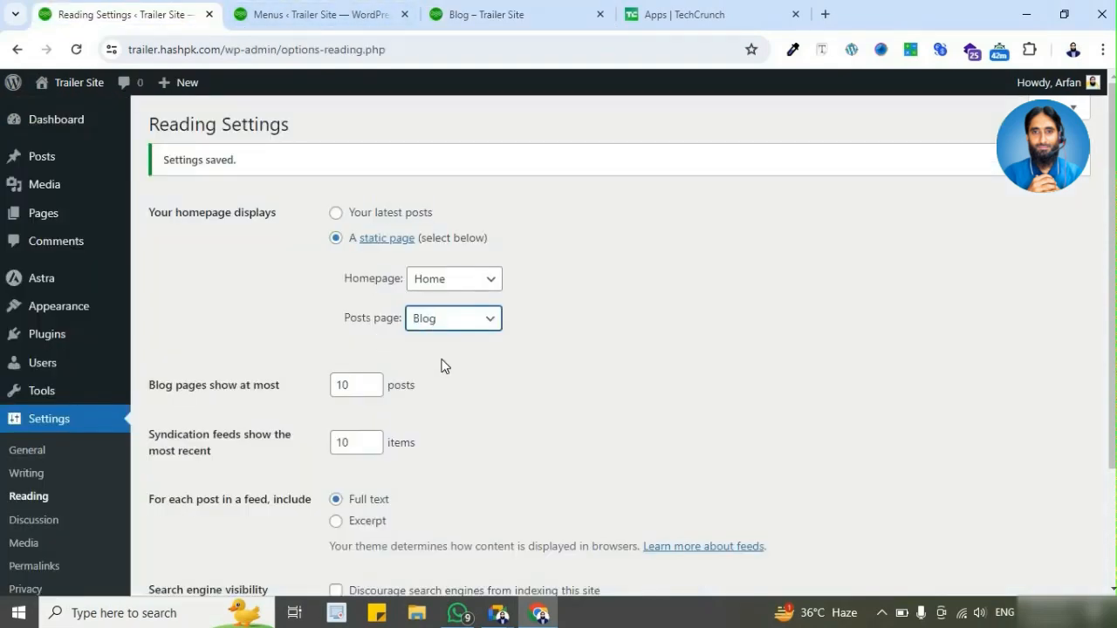
key("ctrl+w")
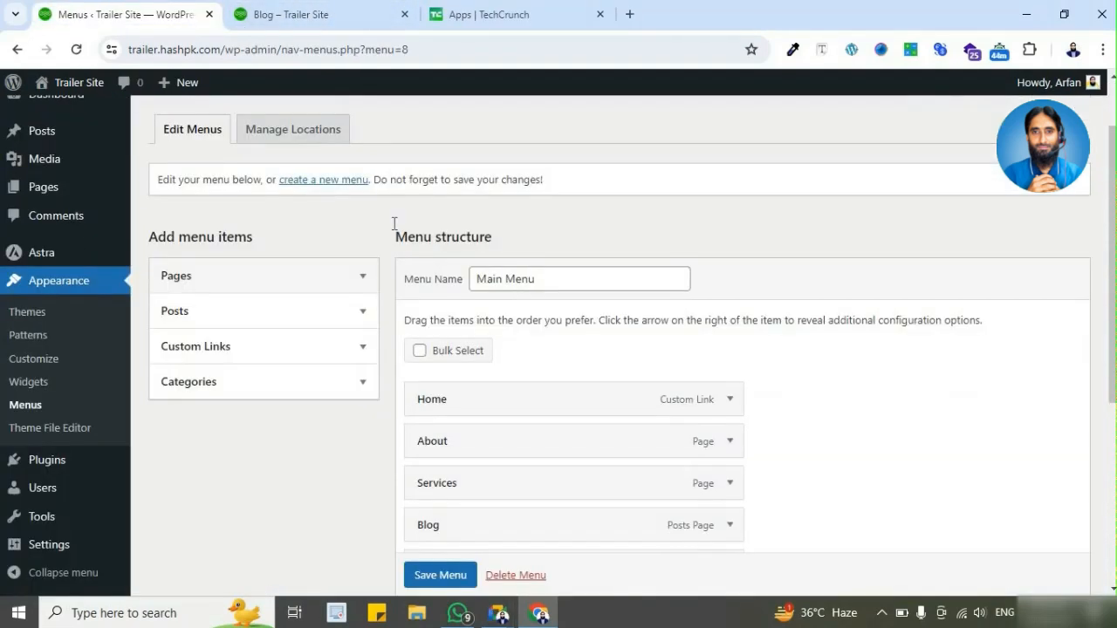
left_click(328, 181)
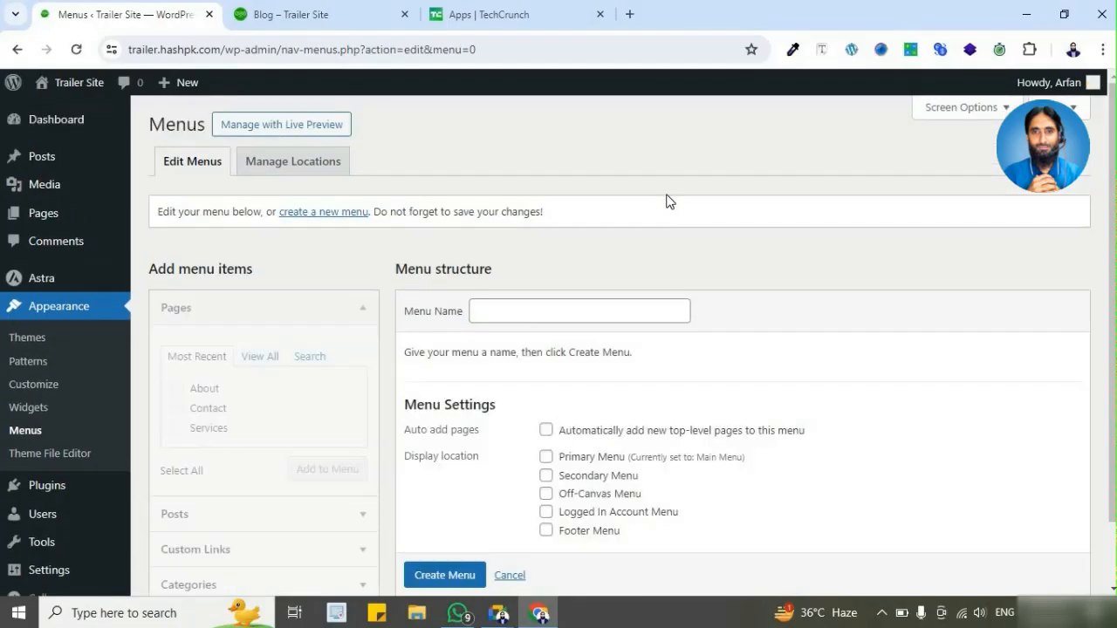
scroll(615, 259, "down", 1)
left_click(591, 243)
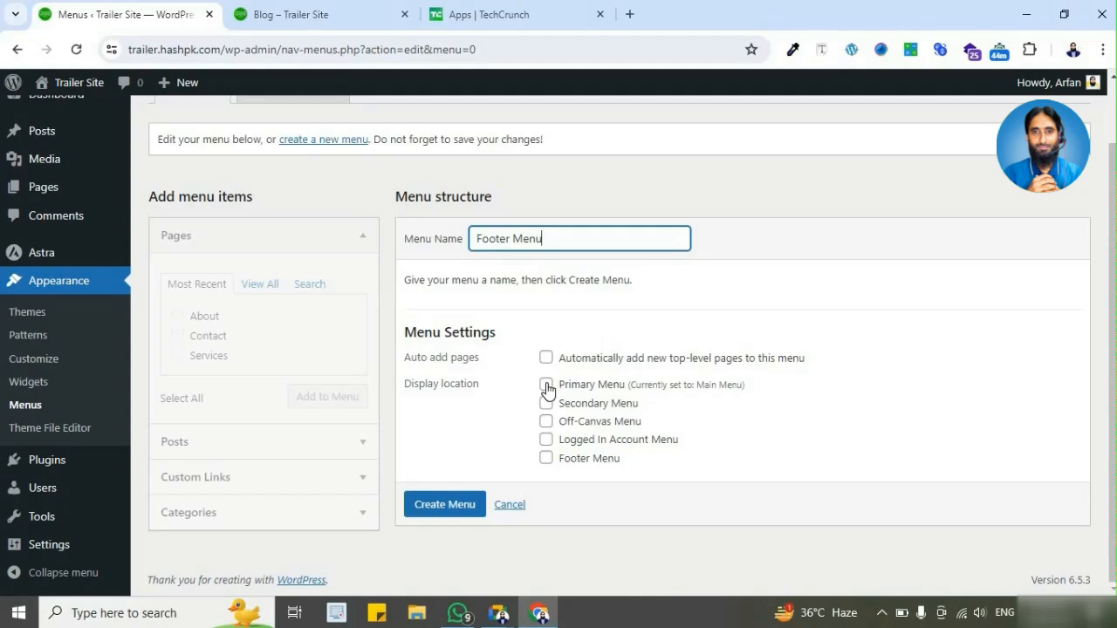
left_click(546, 459)
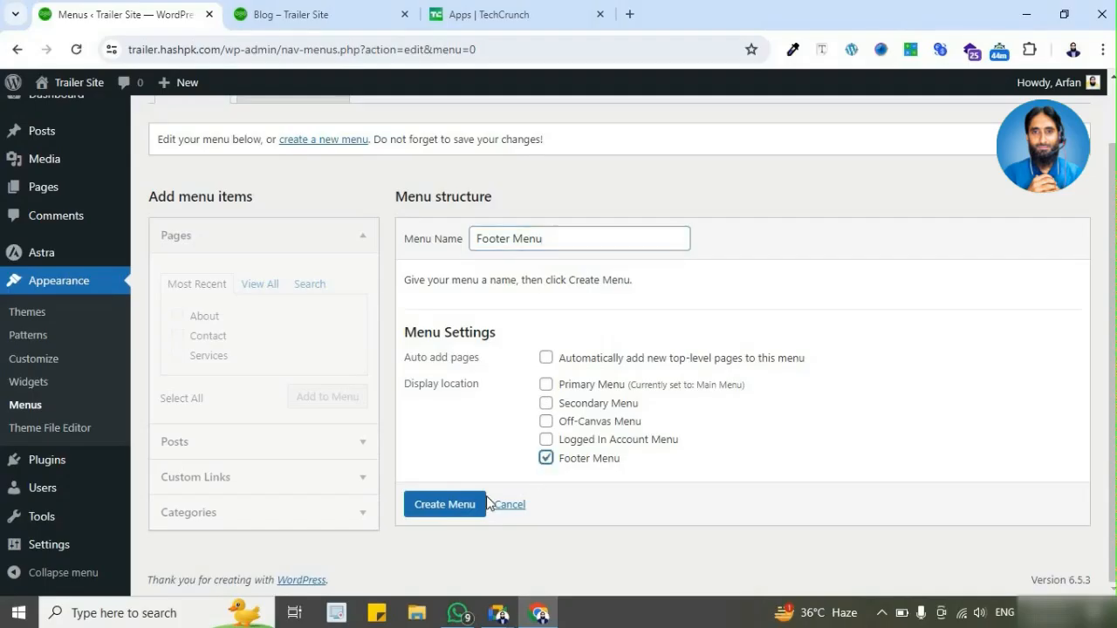
left_click(462, 507)
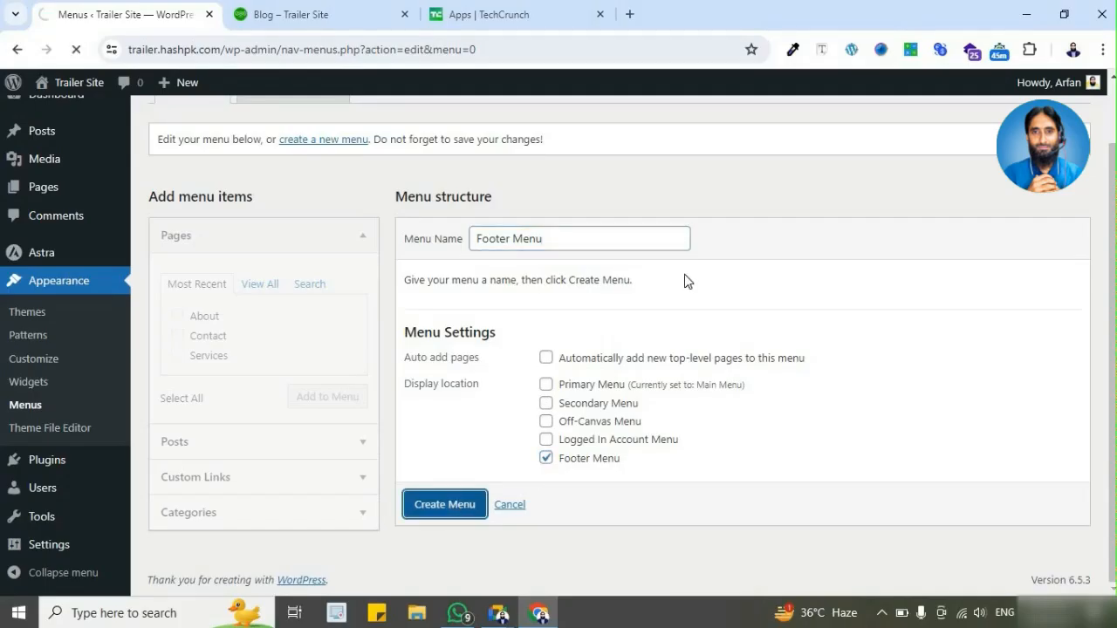
Step: Add the Privacy Policy page to Footer Menu from the full list of pages
scroll(661, 304, "down", 1)
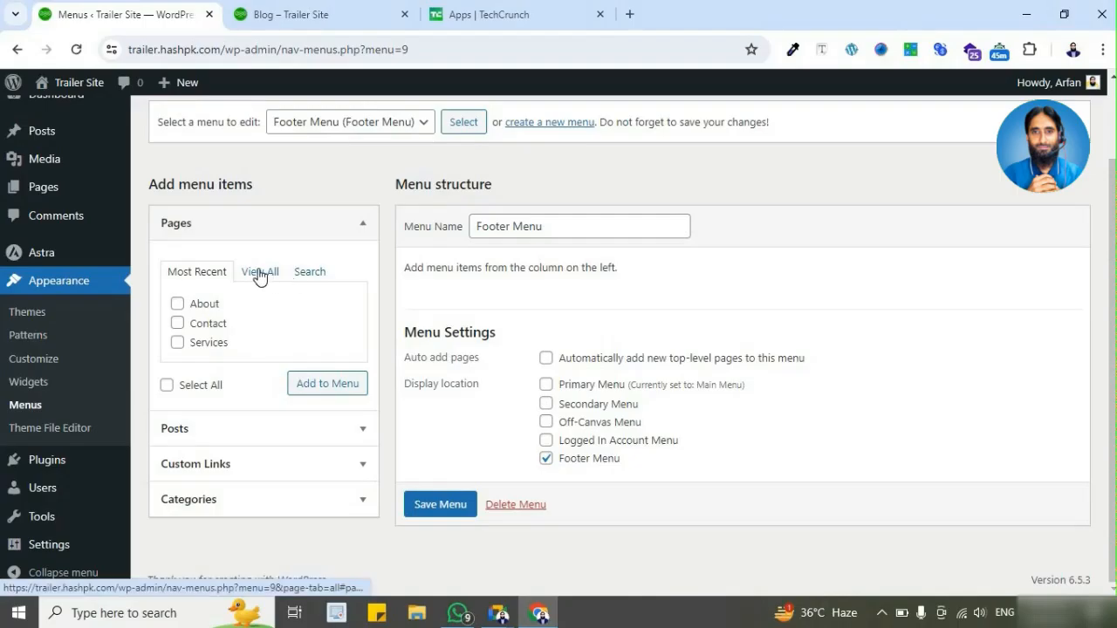
left_click(259, 272)
left_click(177, 342)
scroll(259, 365, "down", 1)
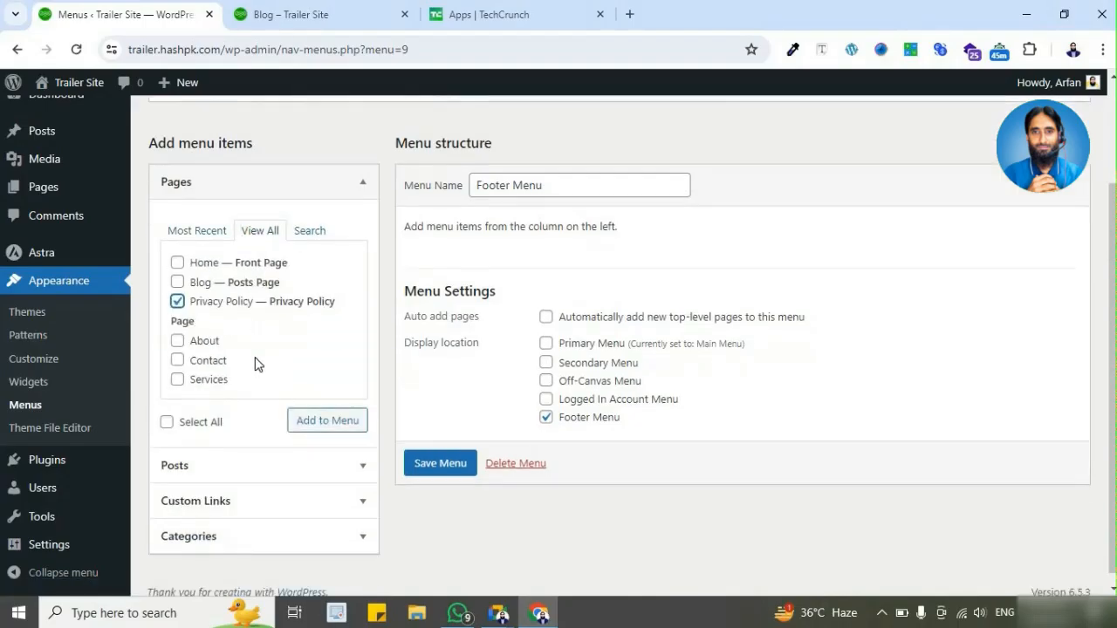
left_click(321, 408)
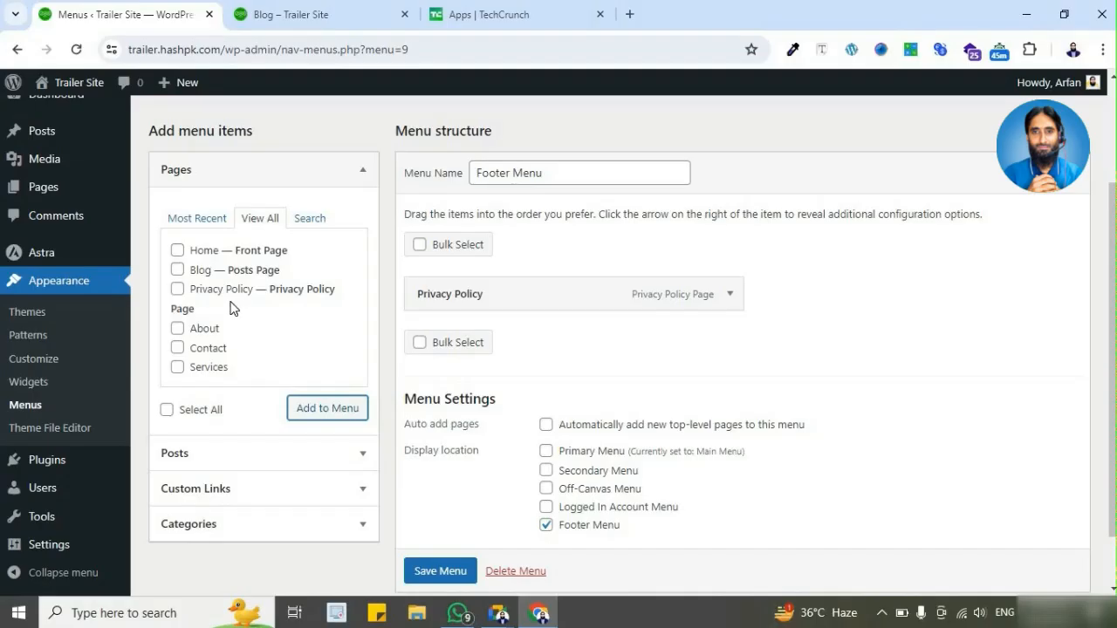
Step: Add the Home and Contact pages to Footer Menu above Privacy Policy, and save the menu
left_click(179, 251)
left_click(178, 349)
left_click(320, 408)
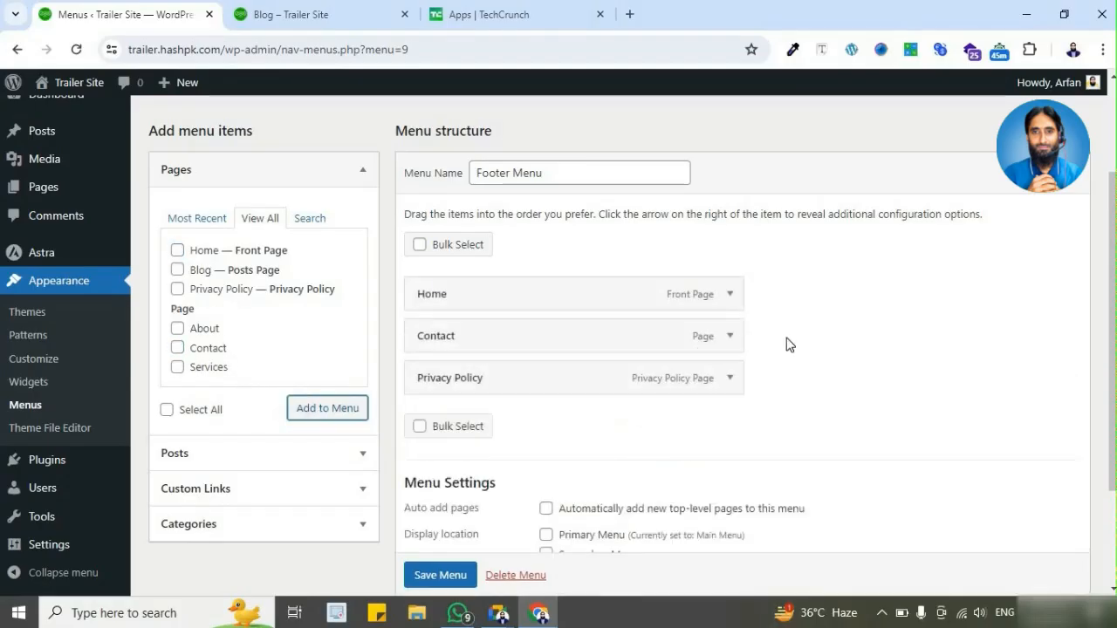
mouse_move(632, 344)
left_mouse_down()
mouse_move(626, 389)
mouse_move(611, 331)
mouse_move(624, 334)
left_mouse_up()
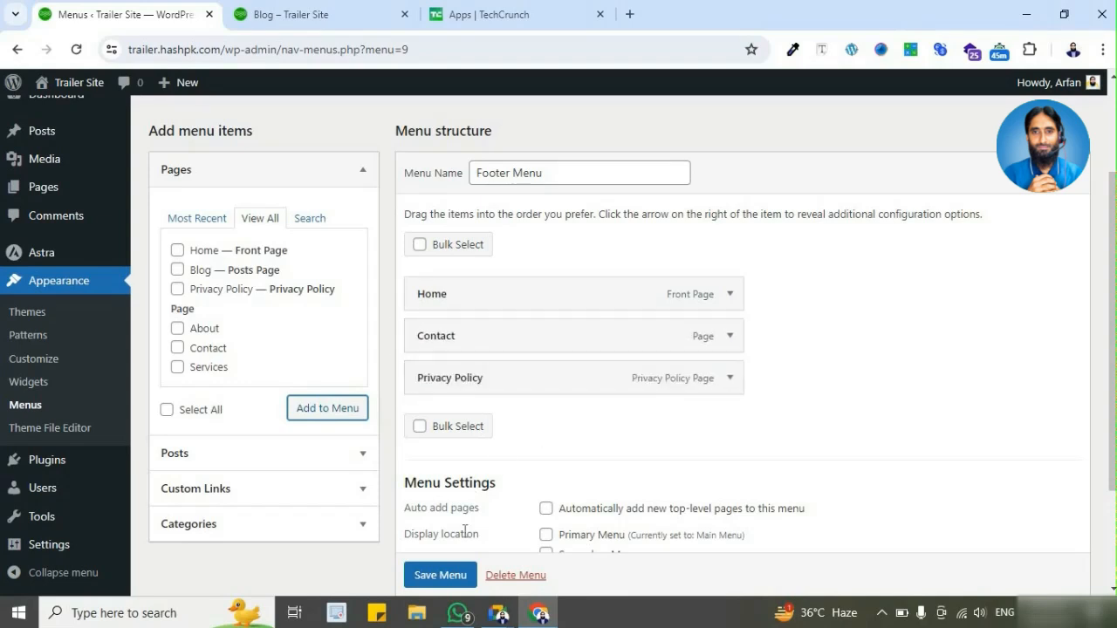
left_click(443, 575)
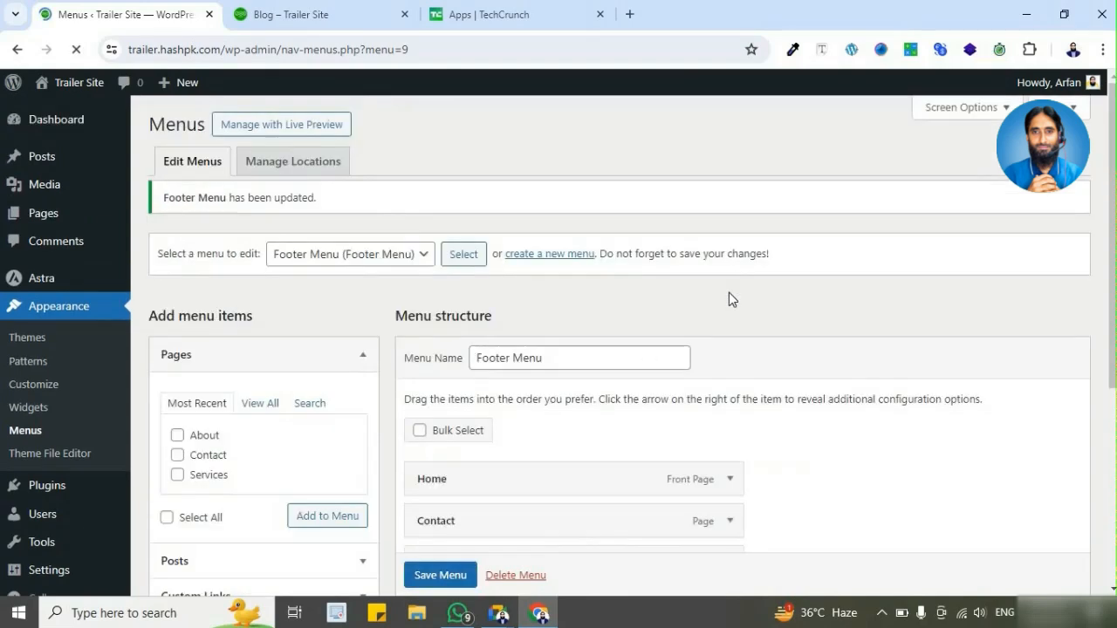
Step: Reload the live Blog page and compare its footer with Footer Menu's items and display location setting
left_click(403, 26)
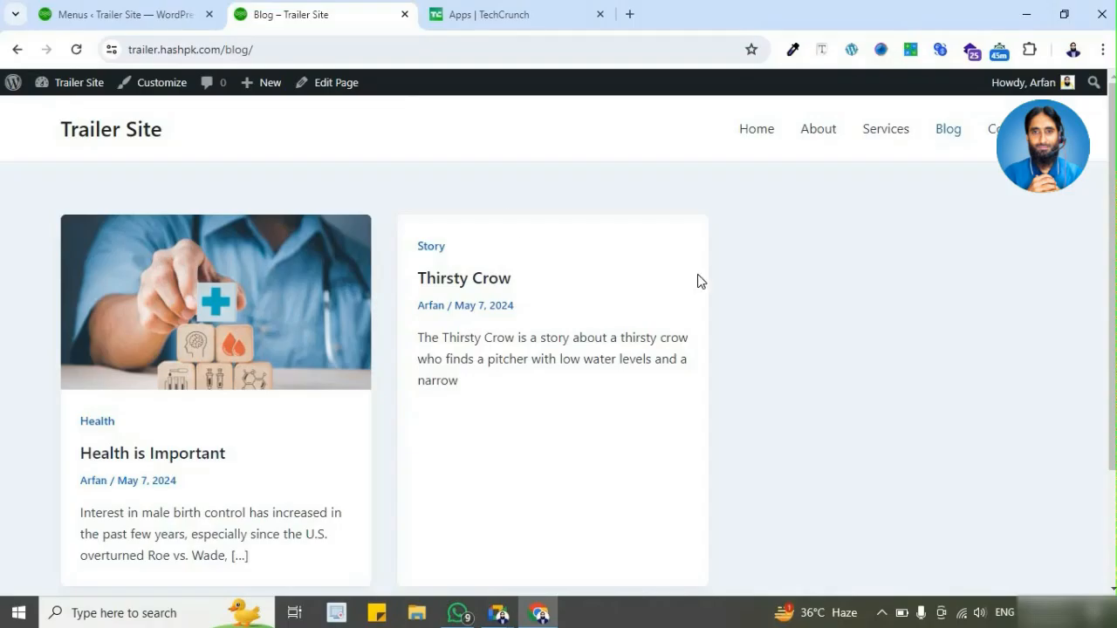
key("F5")
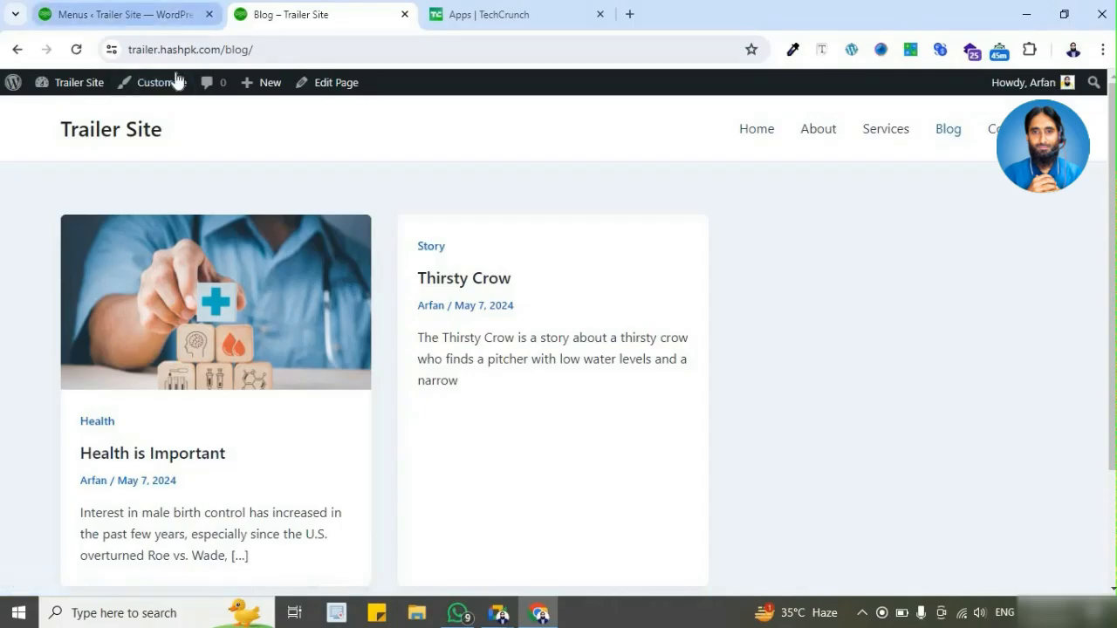
left_click(131, 15)
scroll(538, 385, "down", 2)
scroll(538, 385, "down", 4)
left_click(547, 472)
left_click(323, 15)
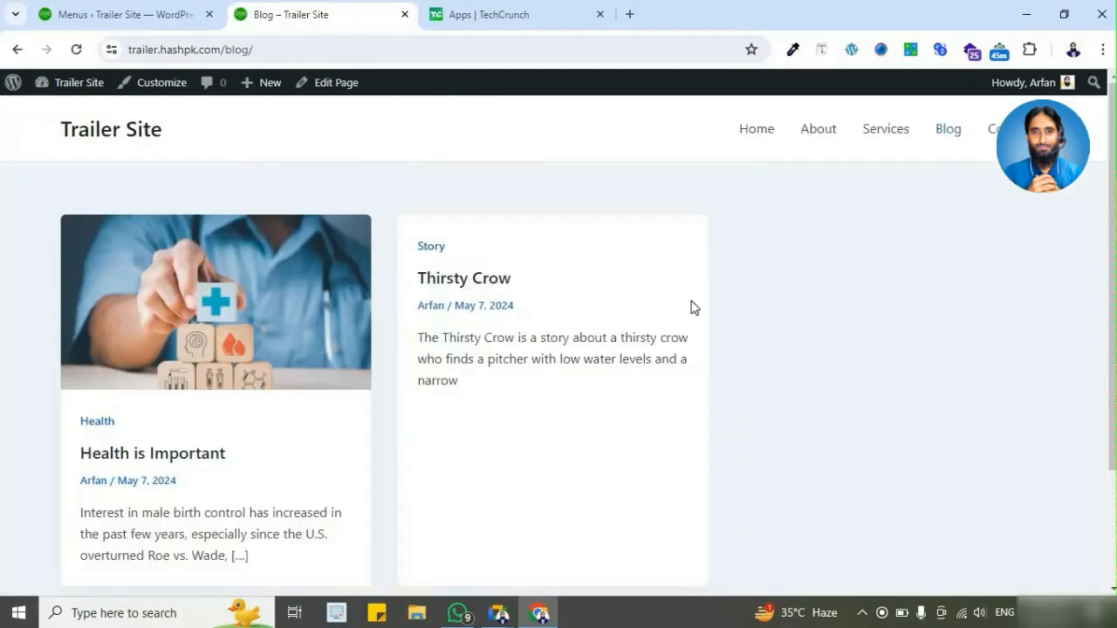
scroll(691, 307, "down", 2)
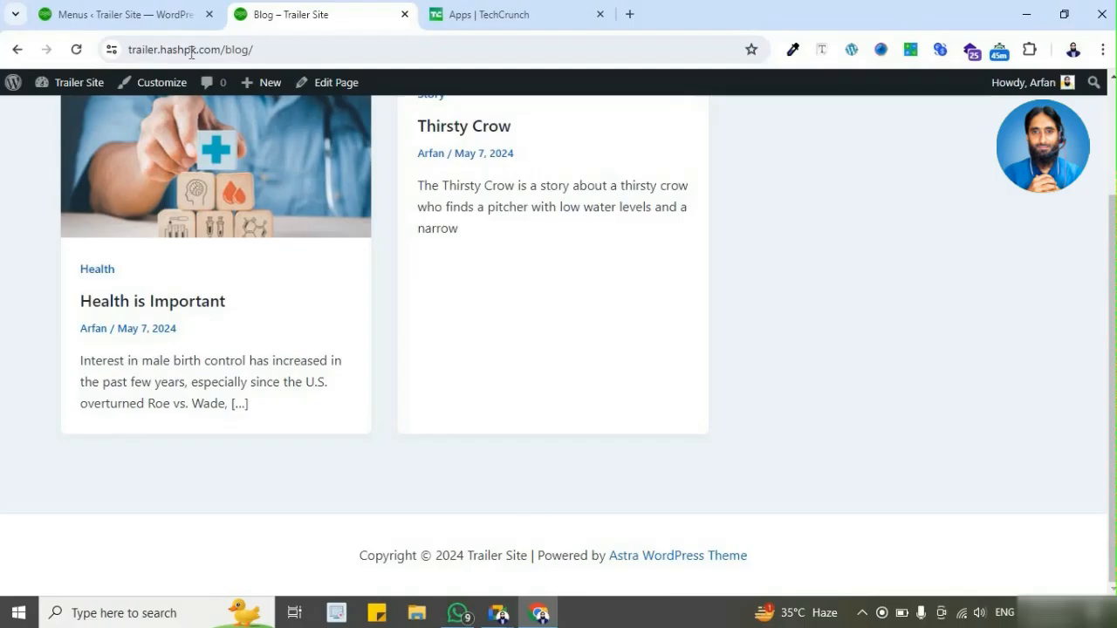
left_click(167, 15)
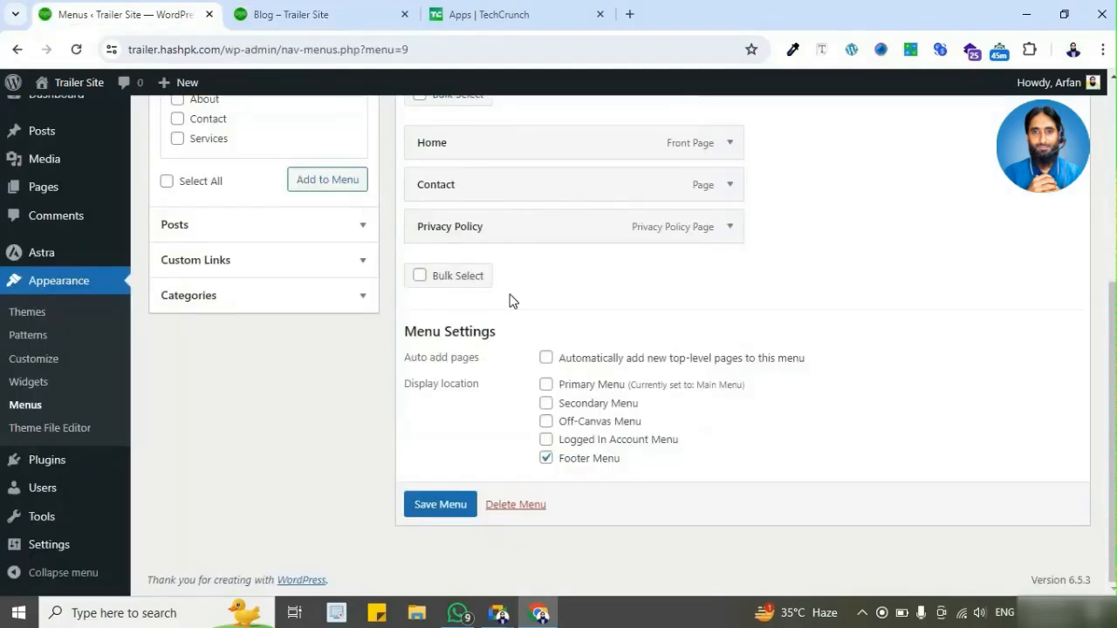
left_click(370, 28)
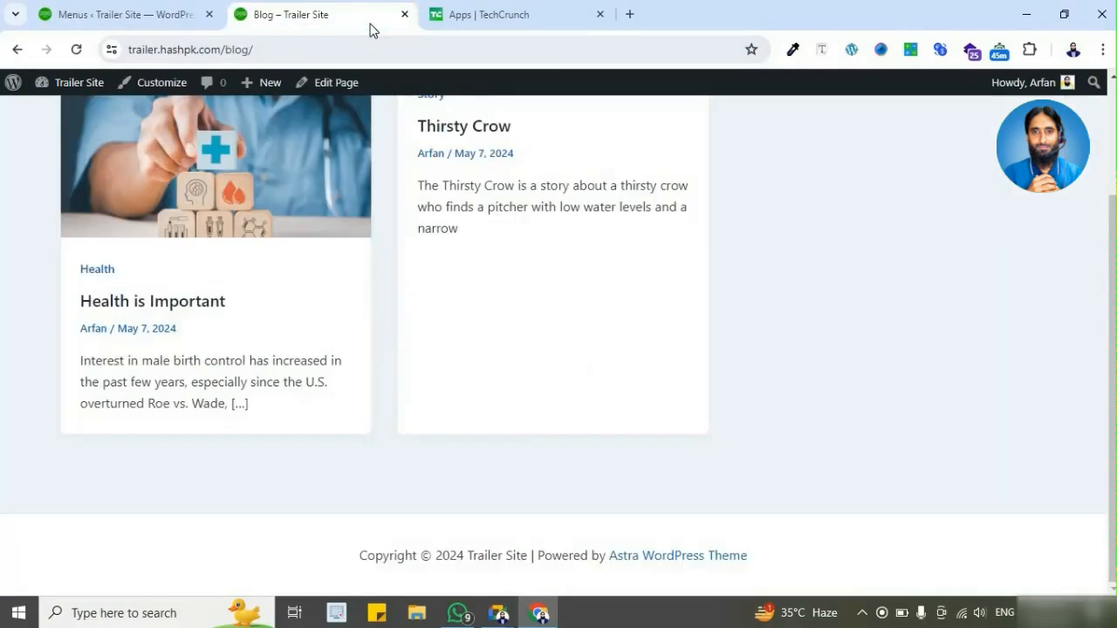
left_click(183, 16)
scroll(595, 381, "up", 3)
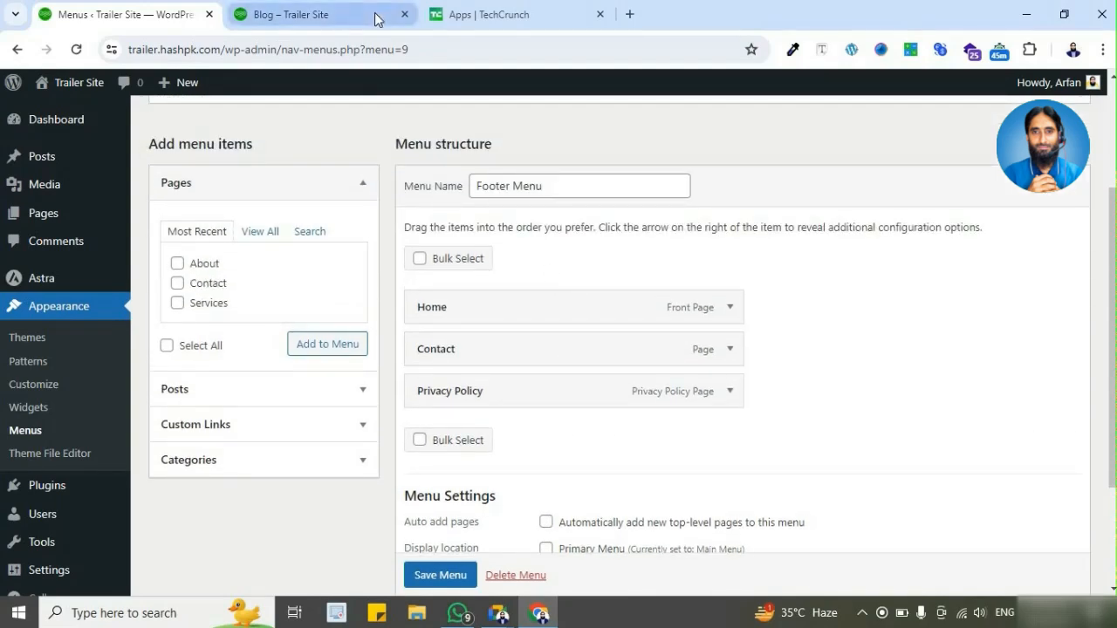
mouse_move(375, 20)
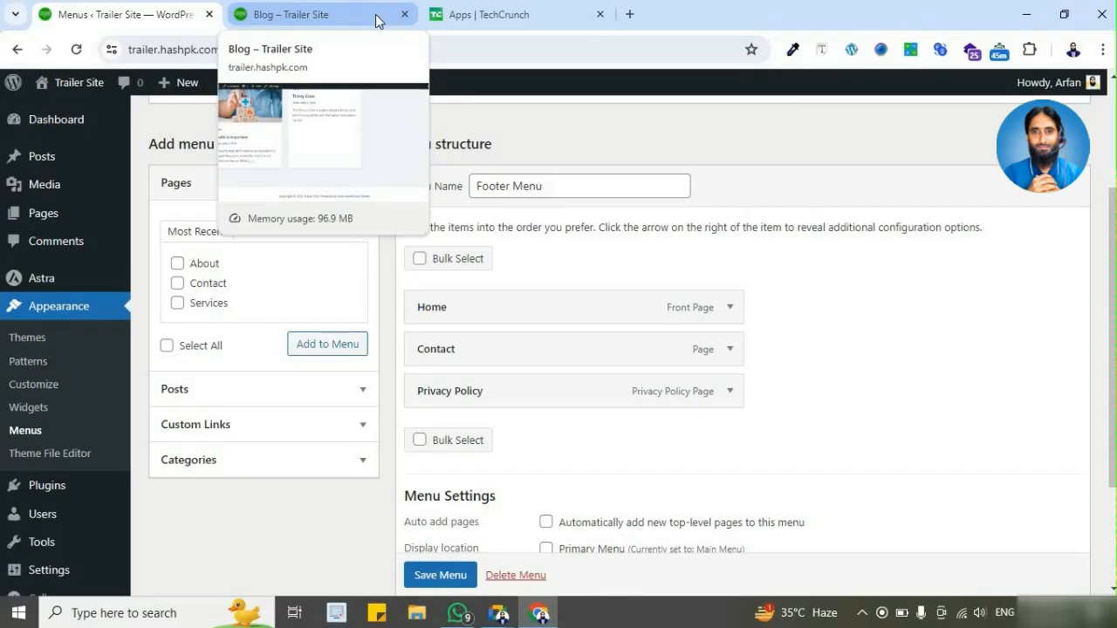
Step: Switch Footer Menu's display location from Footer Menu to Primary Menu and save it
scroll(602, 233, "down", 3)
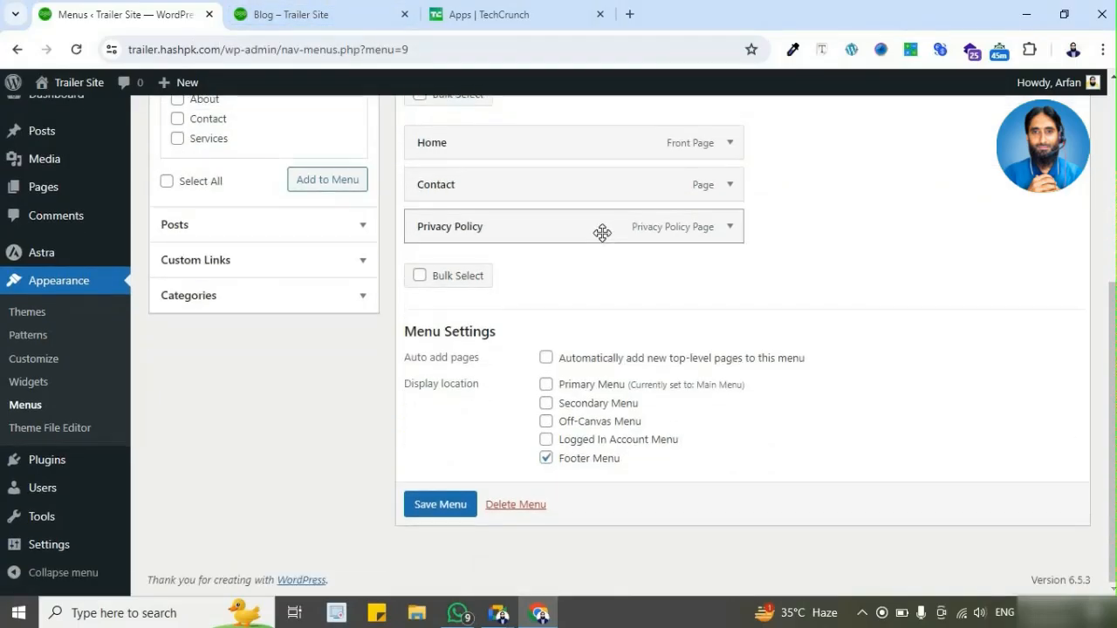
left_click(546, 384)
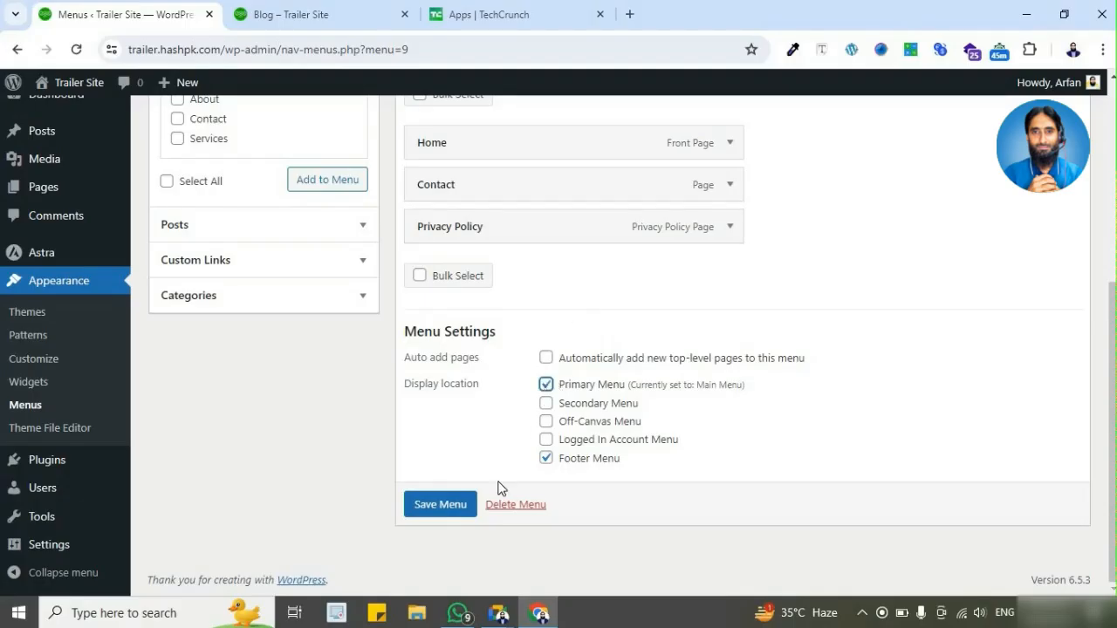
left_click(545, 458)
left_click(451, 506)
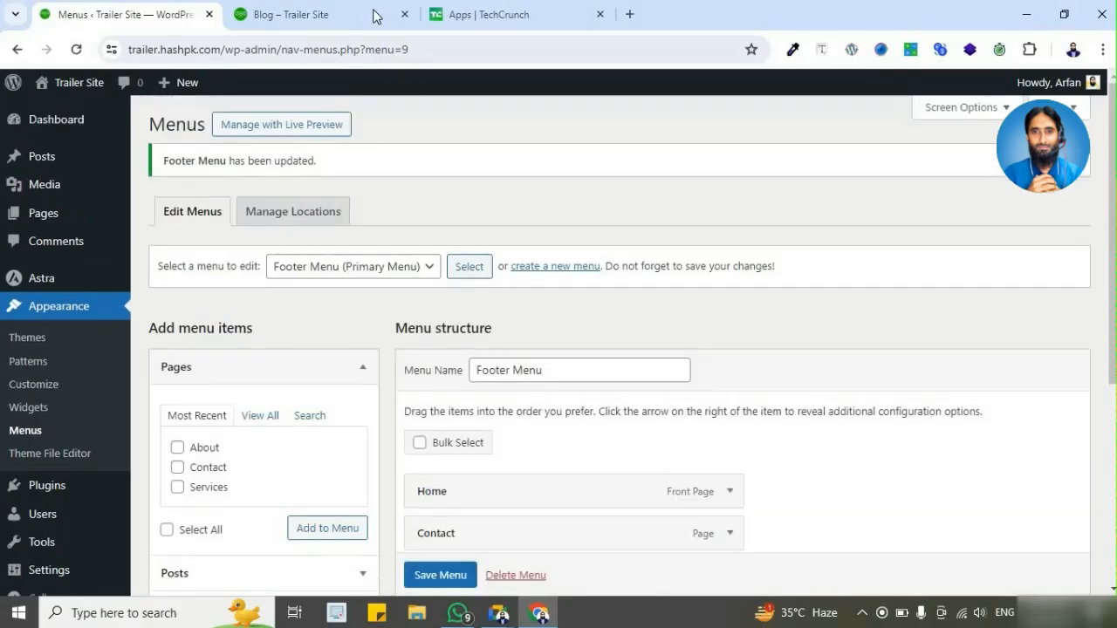
Step: Reload the live Blog page to compare its header navigation with Footer Menu's items
left_click(375, 14)
left_click(78, 18)
scroll(572, 480, "down", 2)
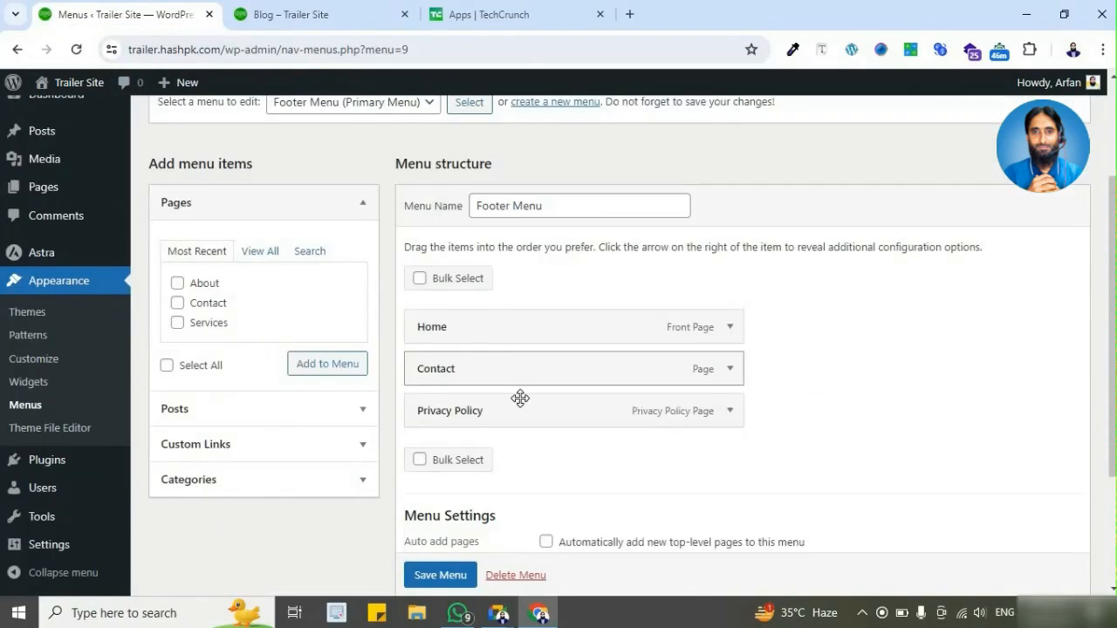
left_click(287, 17)
scroll(641, 239, "up", 2)
left_click(77, 49)
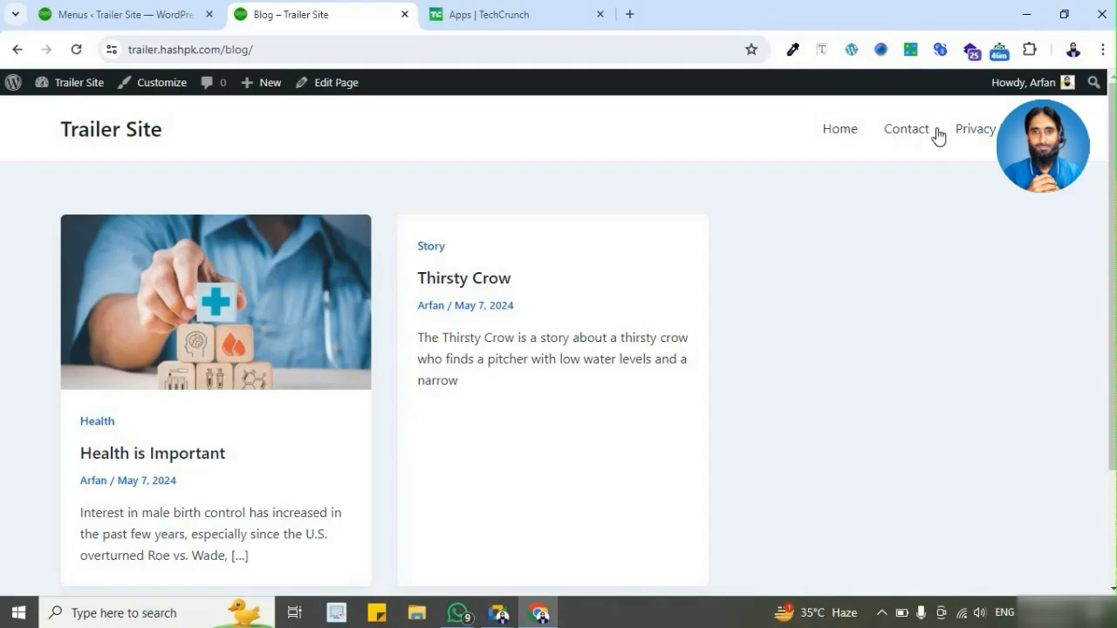
Step: Return to the menu settings and load Main Menu for editing
left_click(157, 16)
scroll(524, 404, "down", 2)
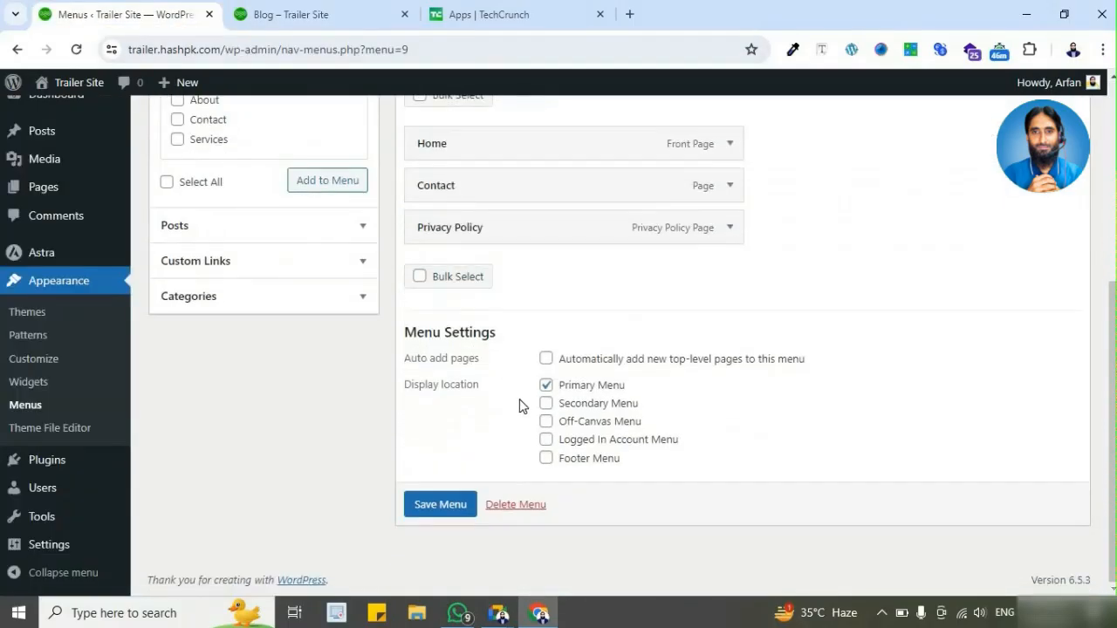
scroll(474, 256, "up", 3)
left_click(398, 173)
left_click(554, 226)
left_click(372, 169)
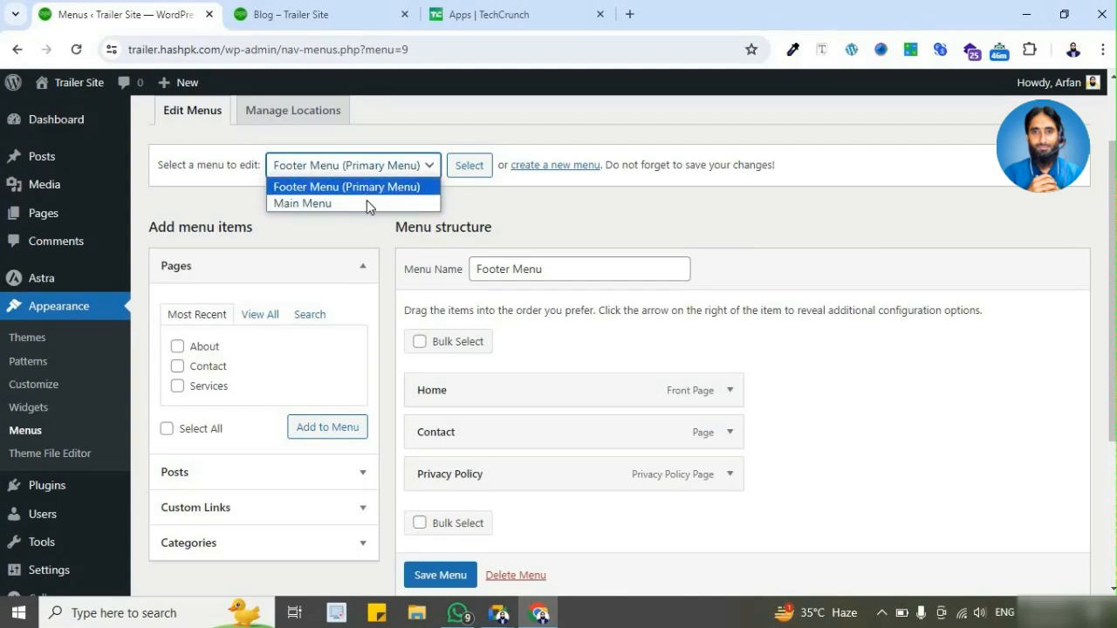
left_click(371, 203)
left_click(470, 165)
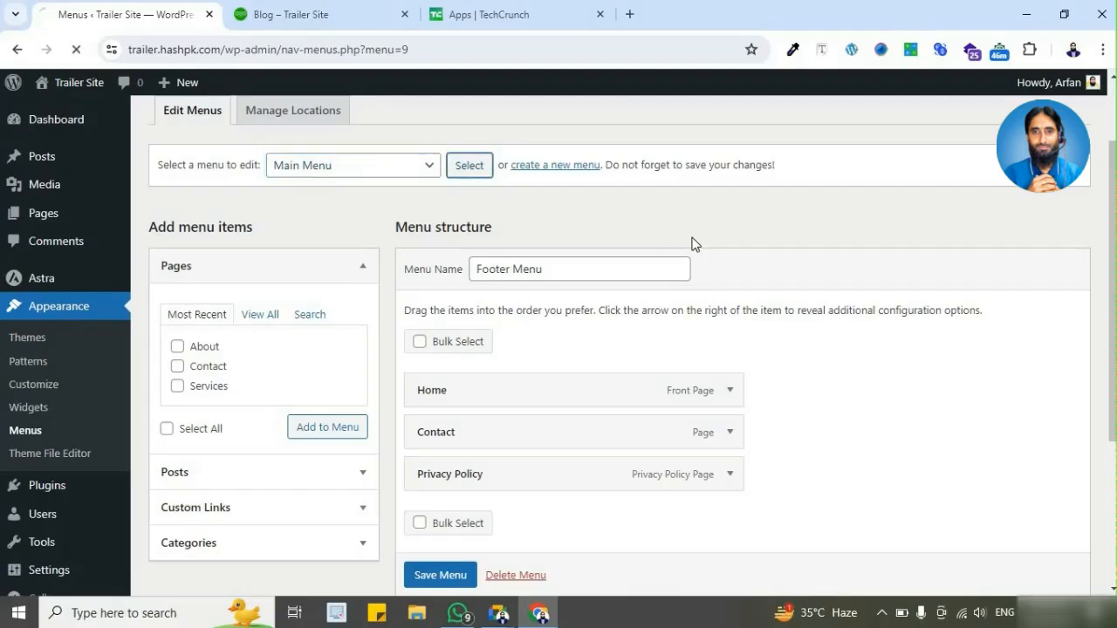
Step: Assign Main Menu to the Primary Menu location, save it, and reload the live Blog page
scroll(724, 305, "down", 5)
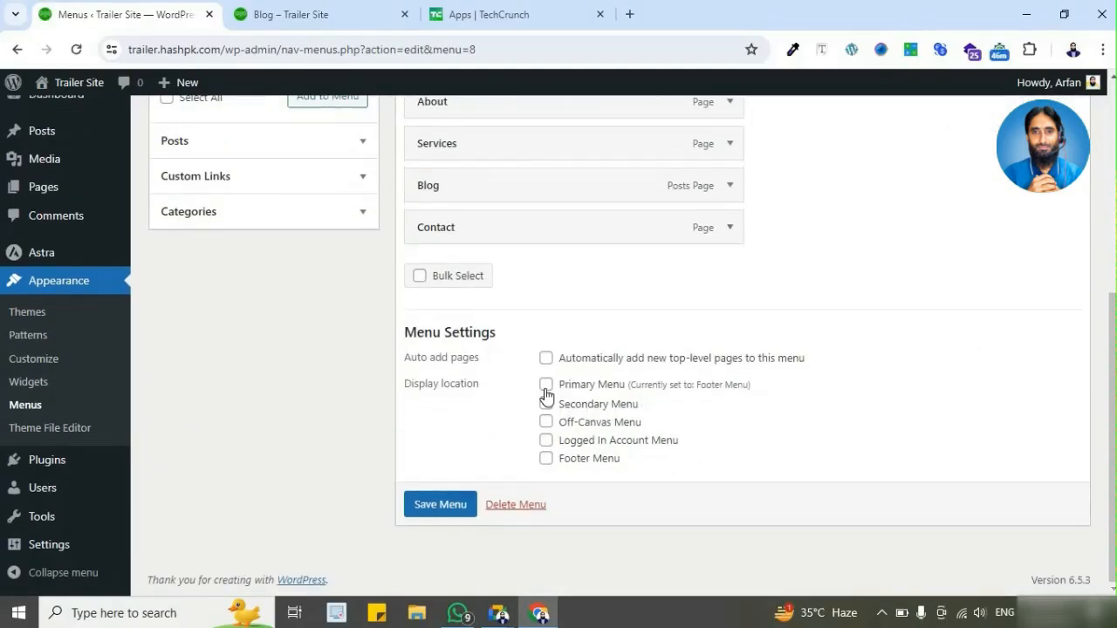
left_click(546, 386)
left_click(440, 508)
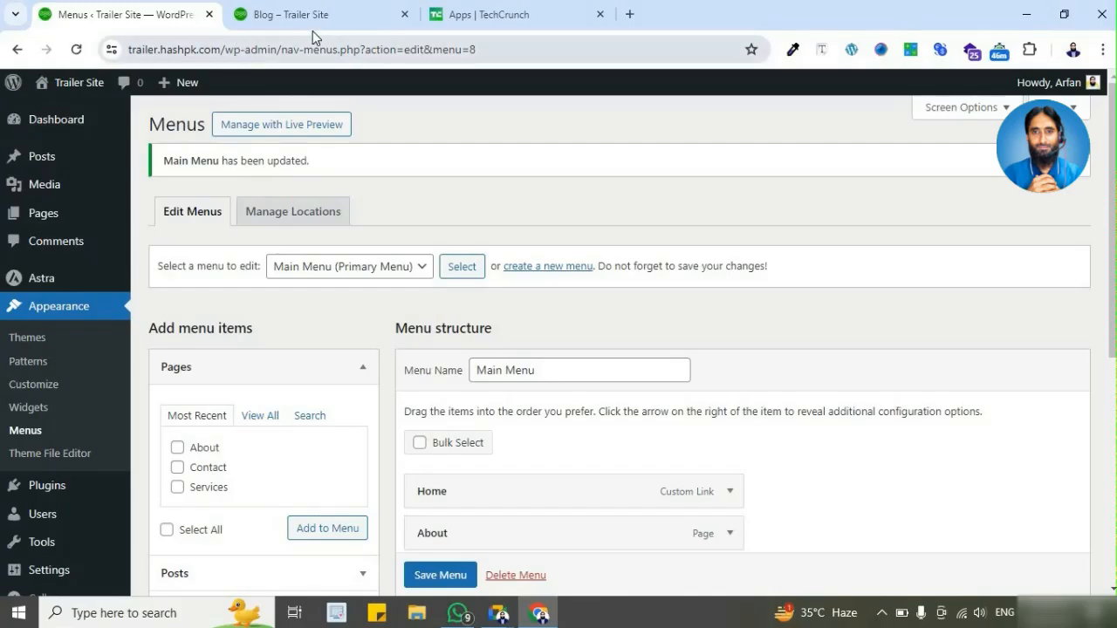
left_click(268, 29)
left_click(76, 50)
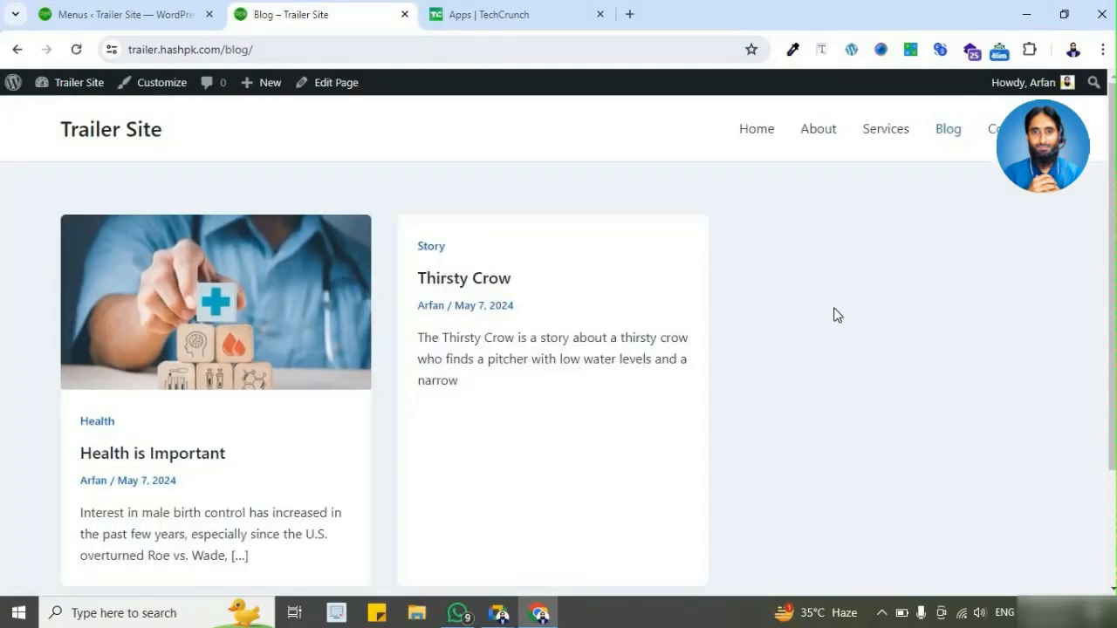
Step: View the Health is Important post down to its comment section, and return to the Blog page
left_click(249, 324)
scroll(748, 319, "down", 5)
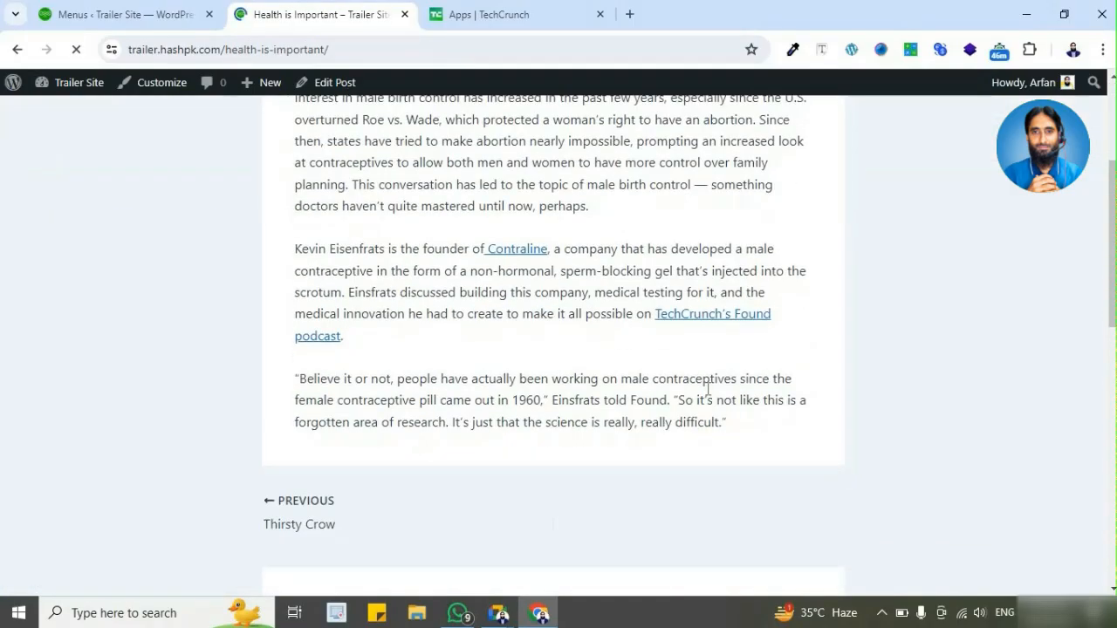
scroll(690, 419, "up", 4)
scroll(689, 419, "down", 5)
scroll(354, 219, "up", 1)
scroll(505, 437, "down", 2)
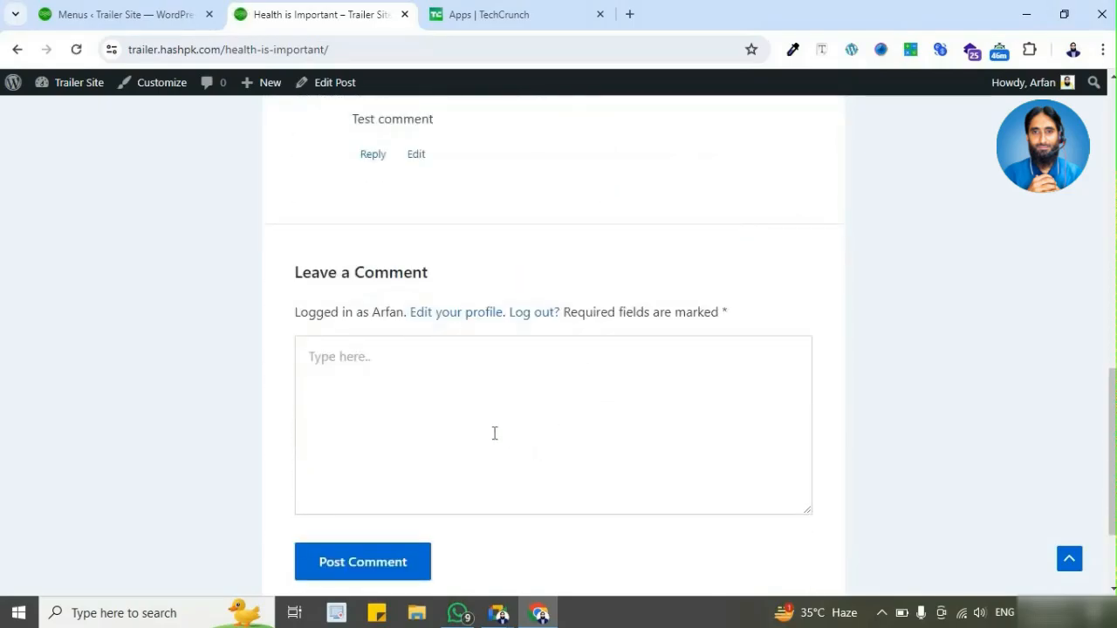
scroll(10, 165, "up", 4)
left_click(15, 50)
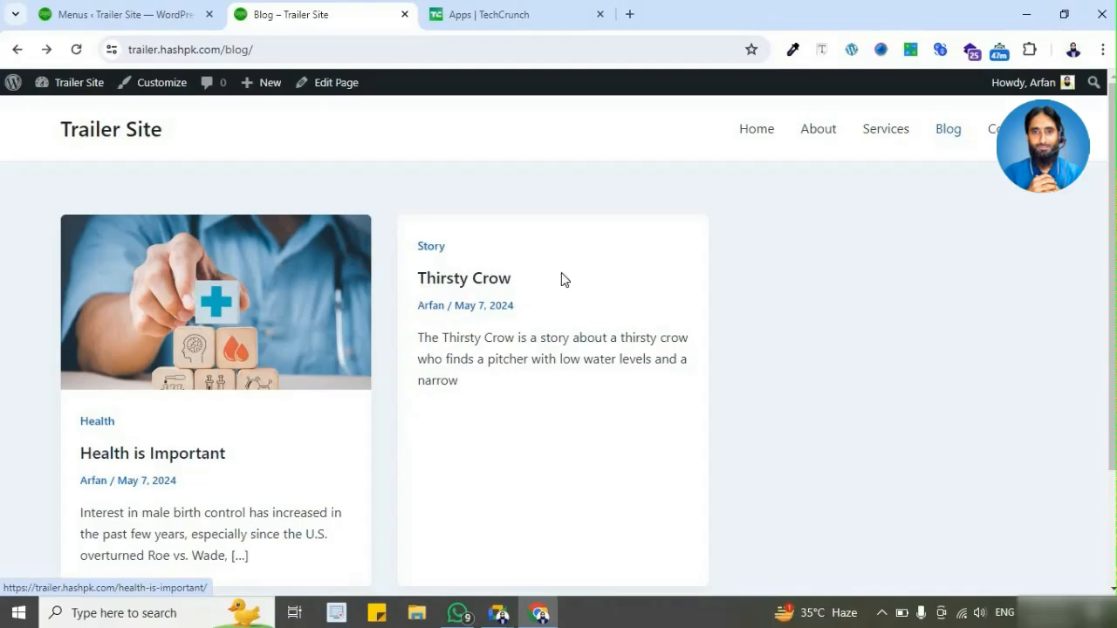
Step: Open the Thirsty Crow post in the editor and bring its featured image setting into view
left_click(487, 281)
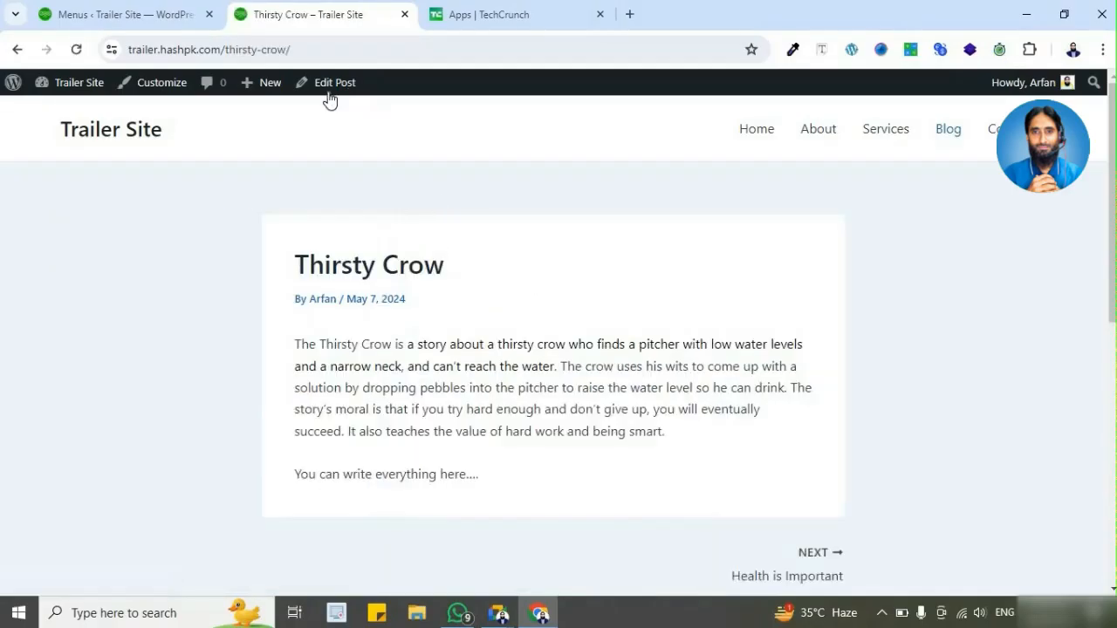
left_click(328, 91)
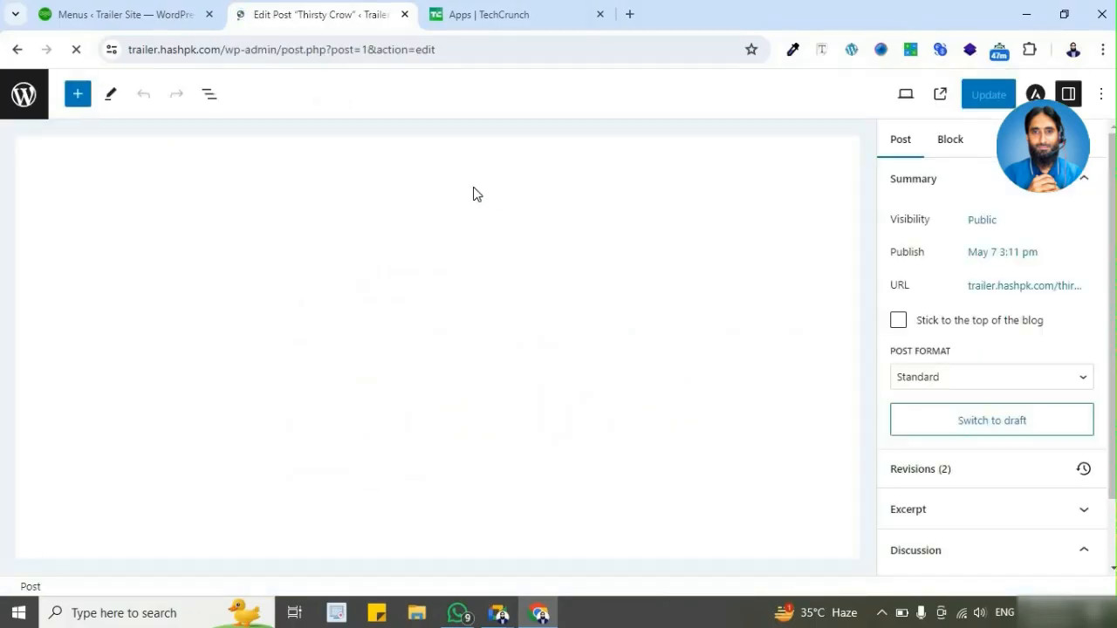
scroll(1013, 392, "down", 3)
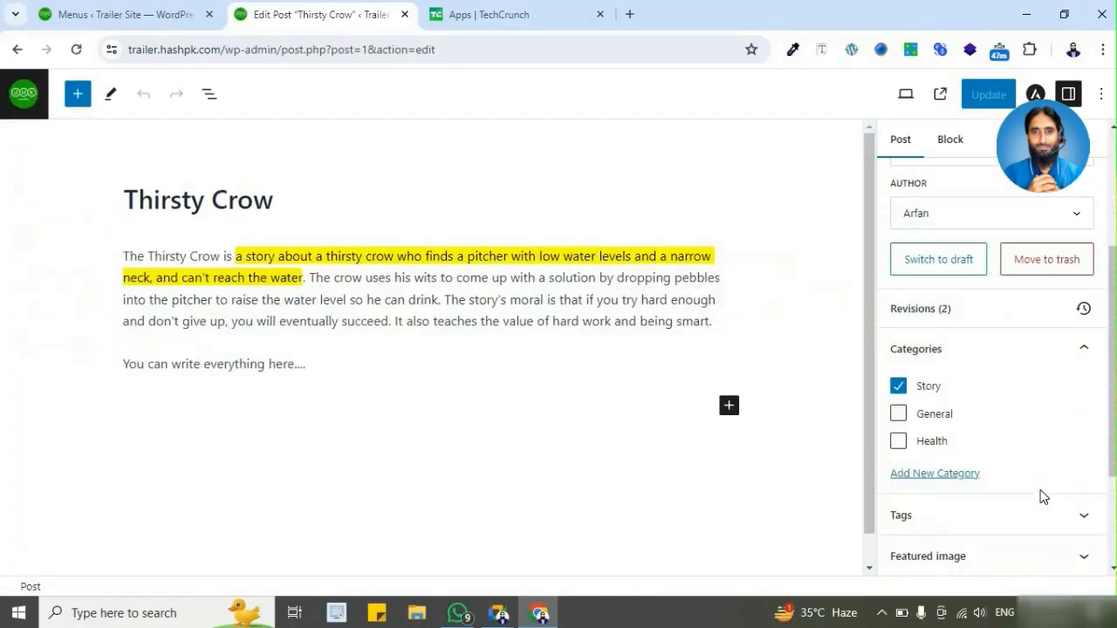
scroll(1026, 367, "down", 2)
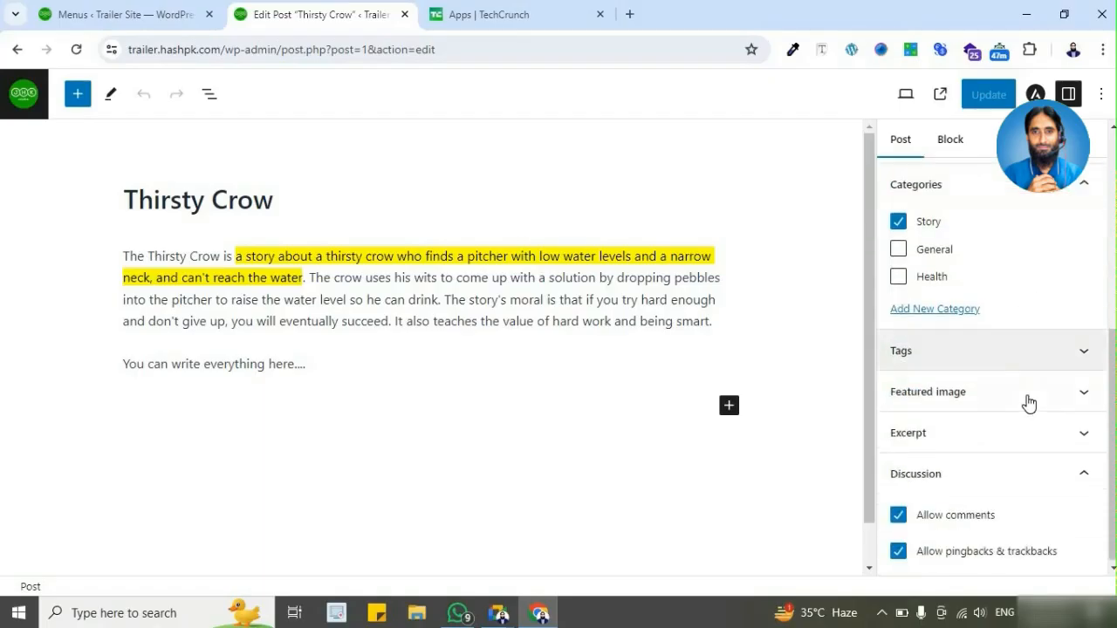
Step: Set the heart-shaped fruit and vegetable picture from the Media Library as Thirsty Crow's featured image and update the post
left_click(1025, 399)
left_click(948, 452)
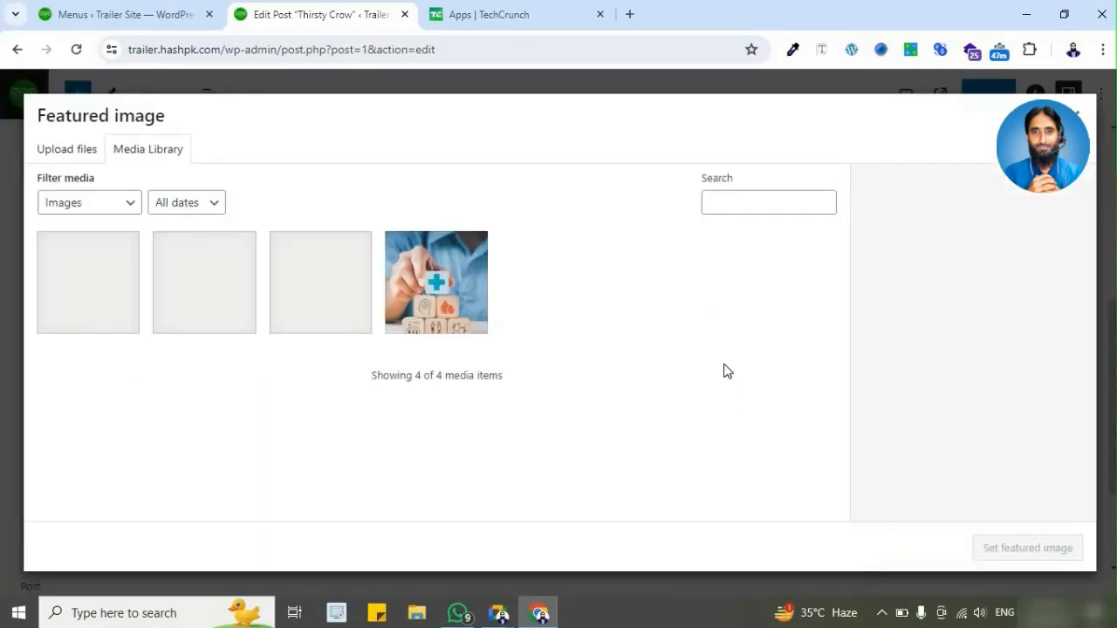
left_click(343, 298)
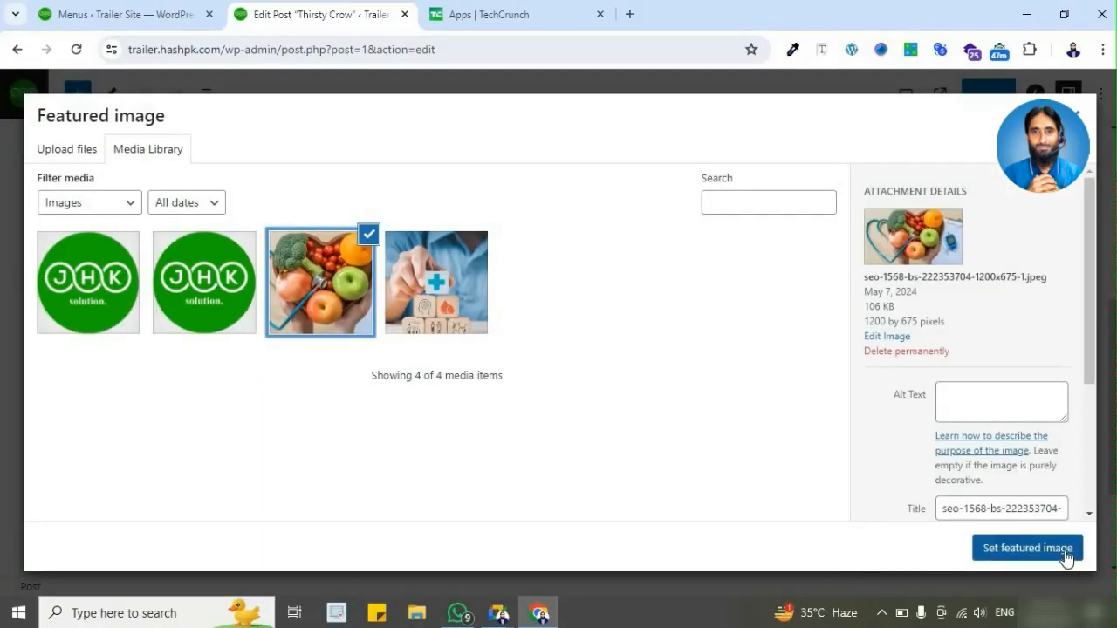
left_click(1022, 548)
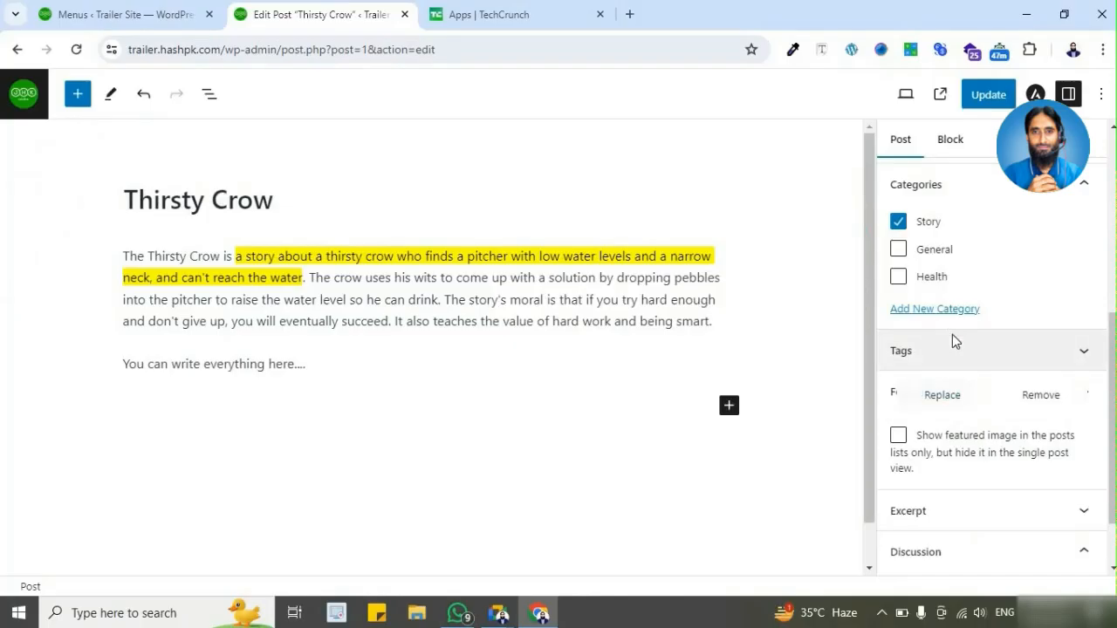
scroll(958, 337, "up", 4)
scroll(977, 275, "up", 3)
left_click(988, 94)
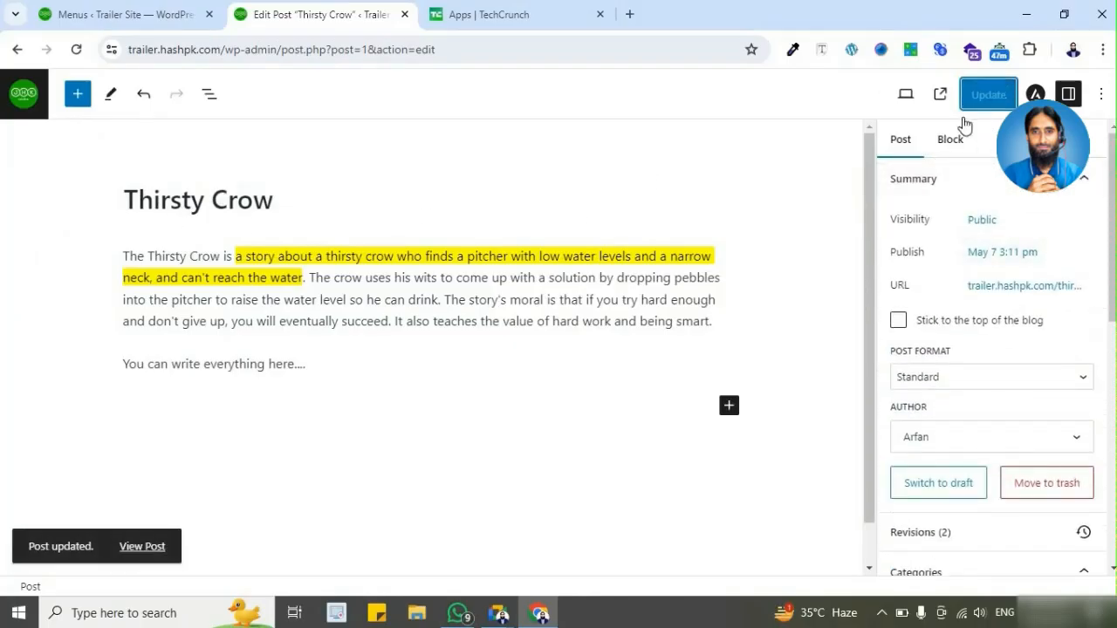
Step: Leave the editor for the posts list, open the live site in a new tab, and go to its Blog page
left_click(35, 103)
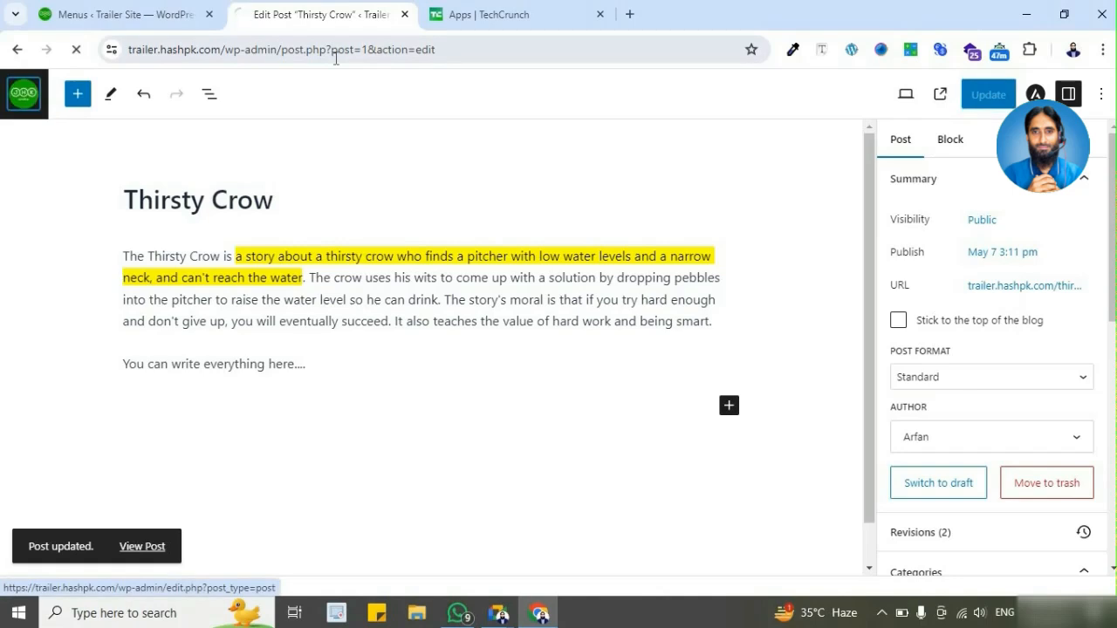
mouse_move(70, 84)
middle_click(93, 110)
left_click(457, 13)
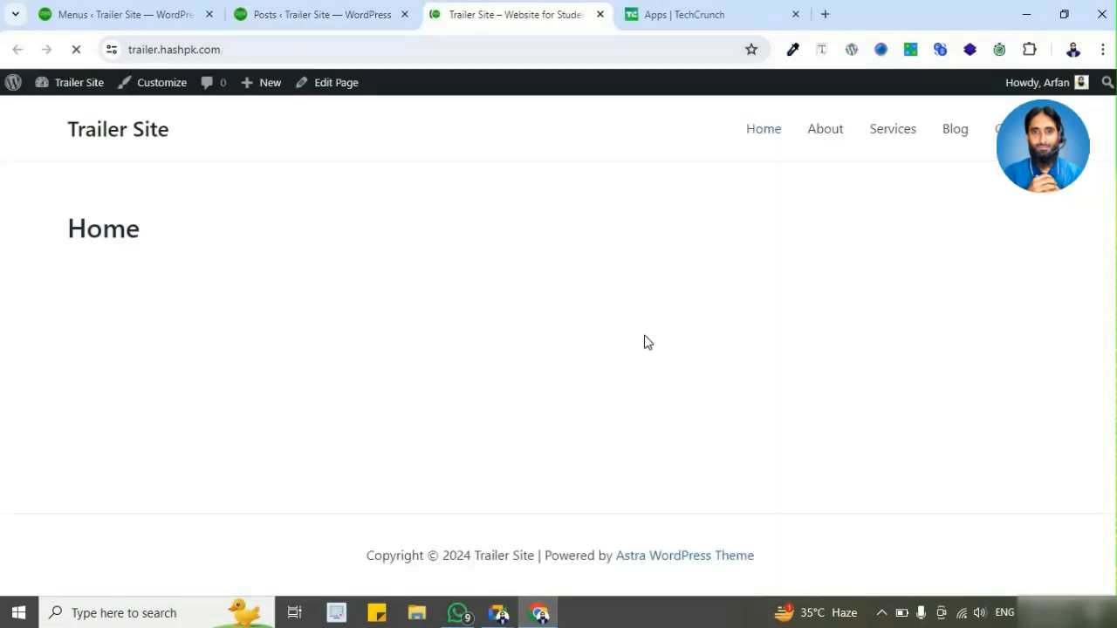
left_click(955, 129)
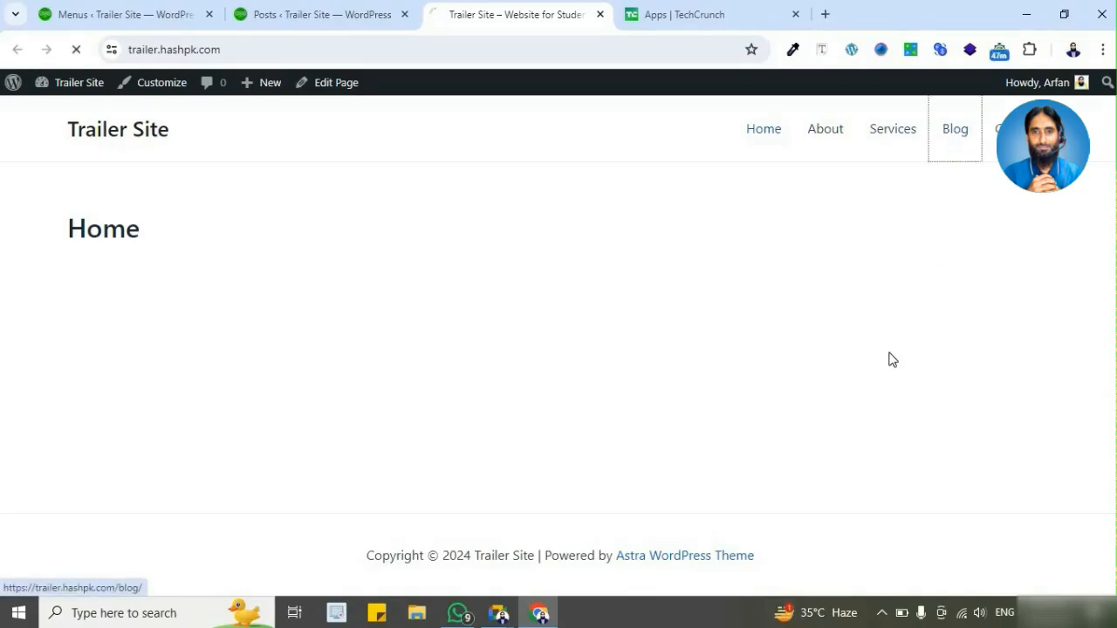
Step: Review both post cards on the Blog page, highlighting the Health is Important excerpt
scroll(812, 322, "down", 2)
scroll(812, 322, "up", 1)
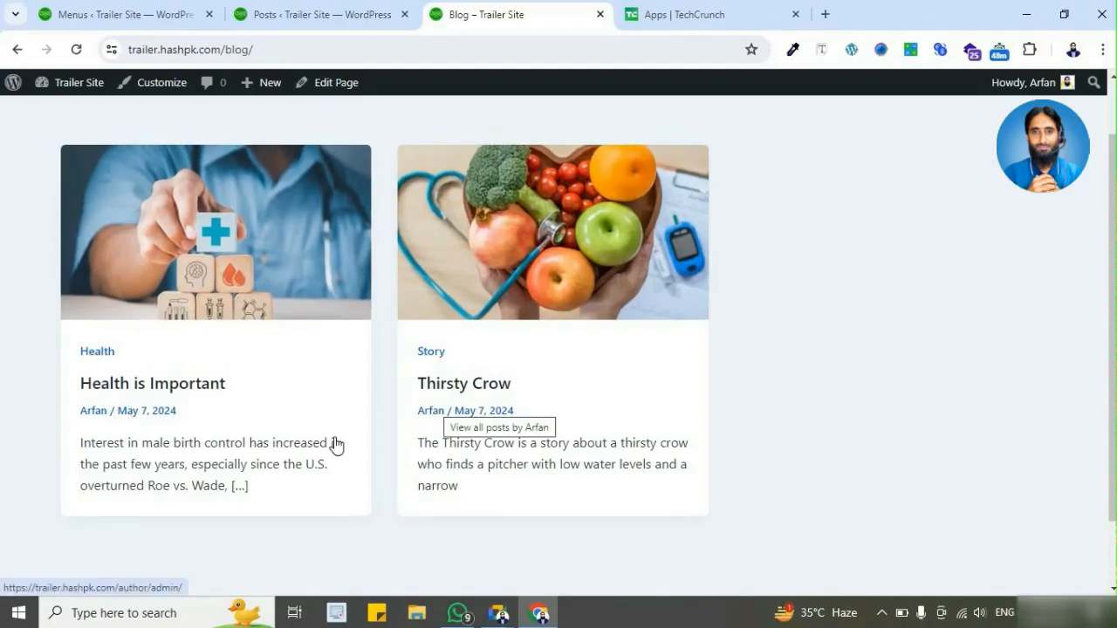
left_click_drag(88, 443, 262, 495)
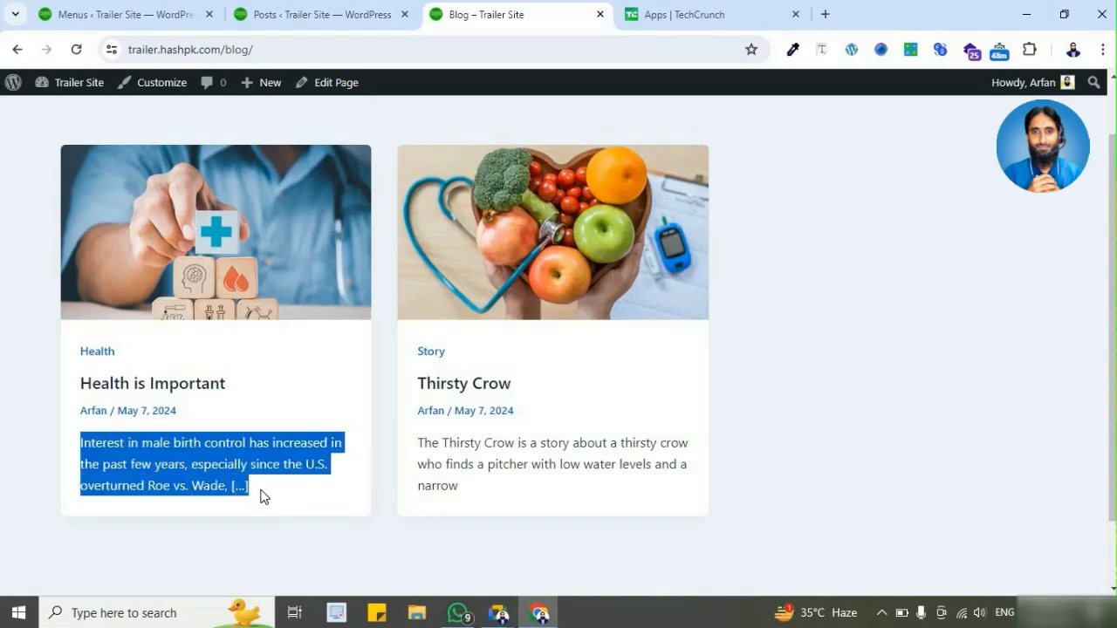
left_click(292, 496)
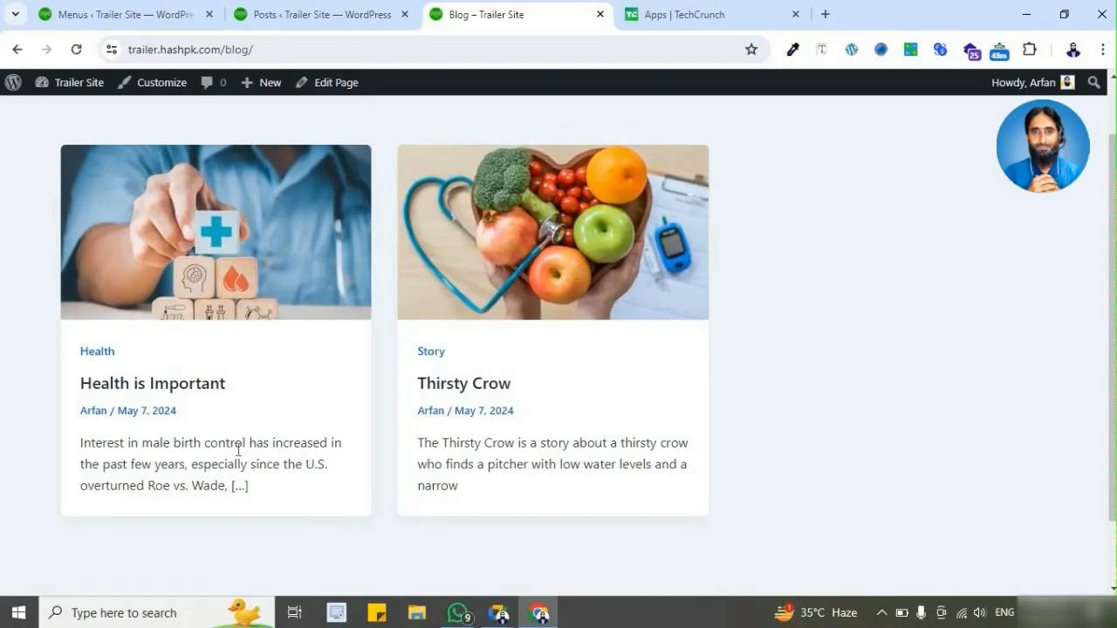
Step: Open the full Health is Important post from the Blog page and read through its content
left_click(182, 392)
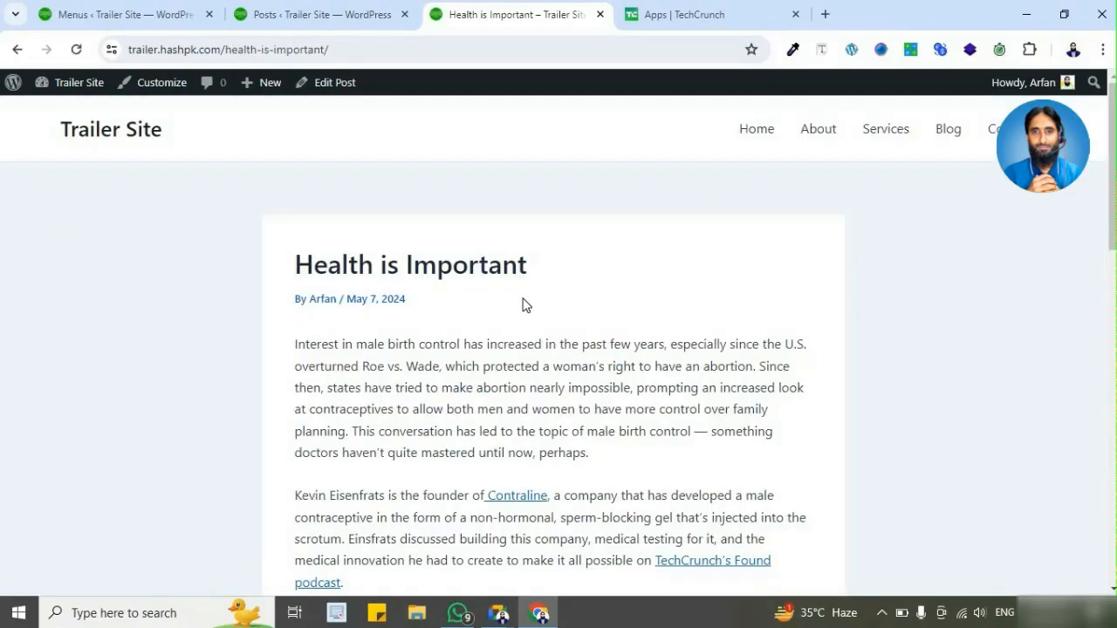
scroll(524, 303, "down", 3)
scroll(523, 303, "down", 2)
scroll(523, 304, "up", 5)
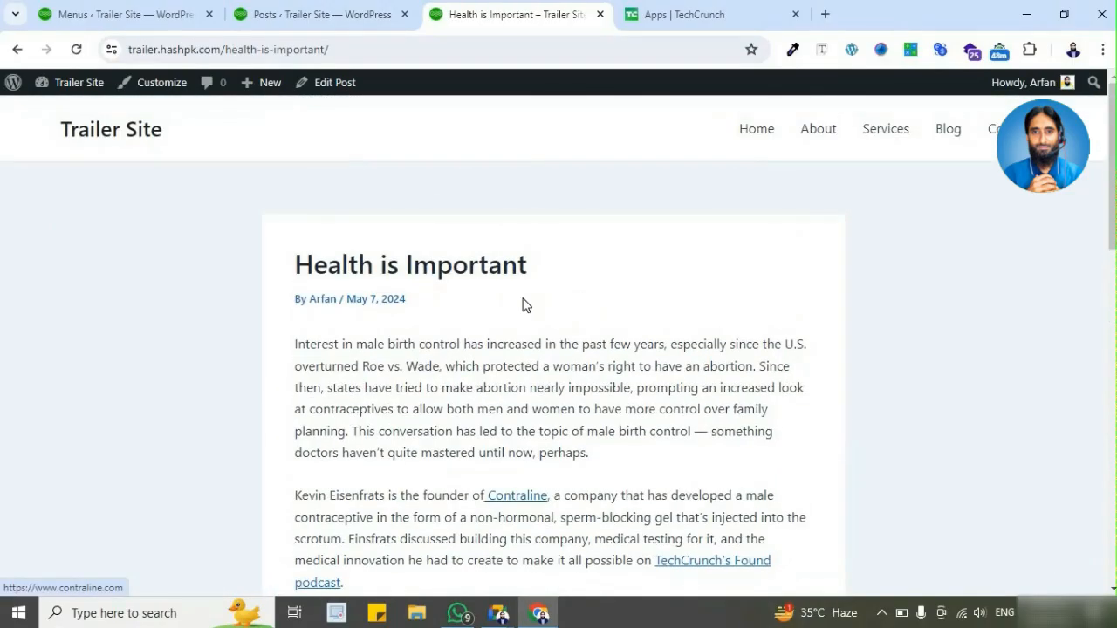
scroll(524, 305, "down", 1)
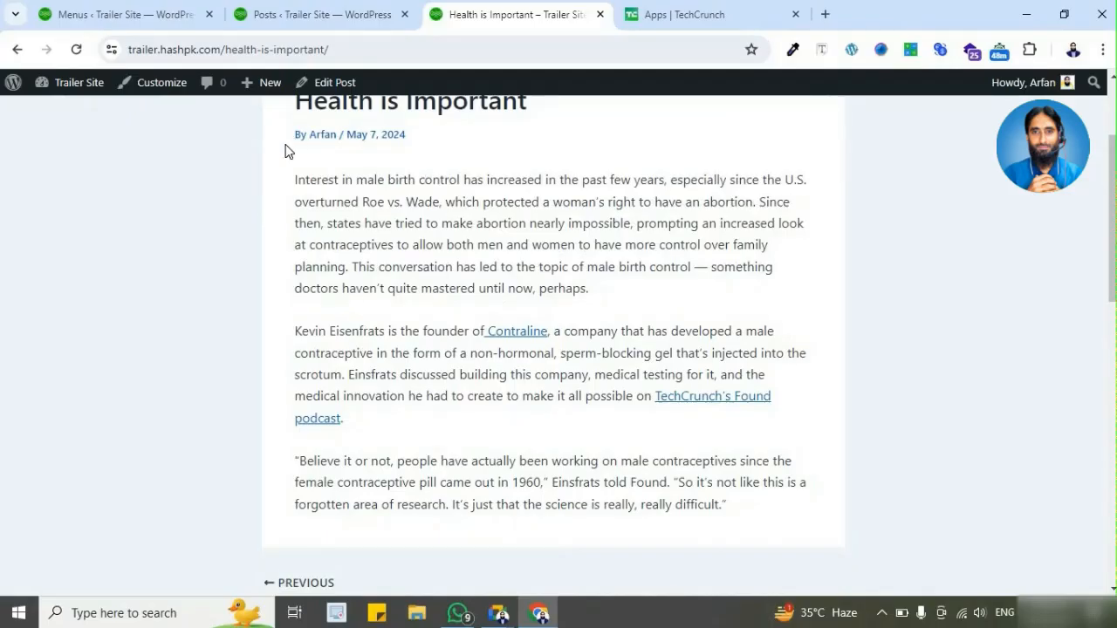
scroll(439, 387, "down", 2)
scroll(467, 391, "up", 3)
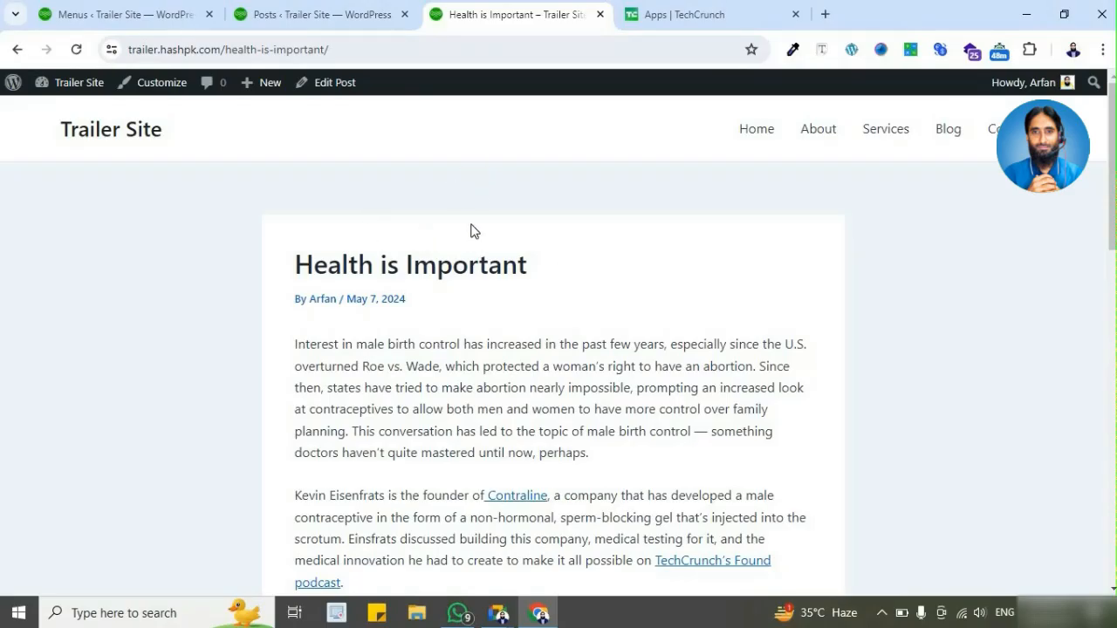
Step: Check the admin posts list, return to the menu settings, and open the theme customizer
left_click(330, 18)
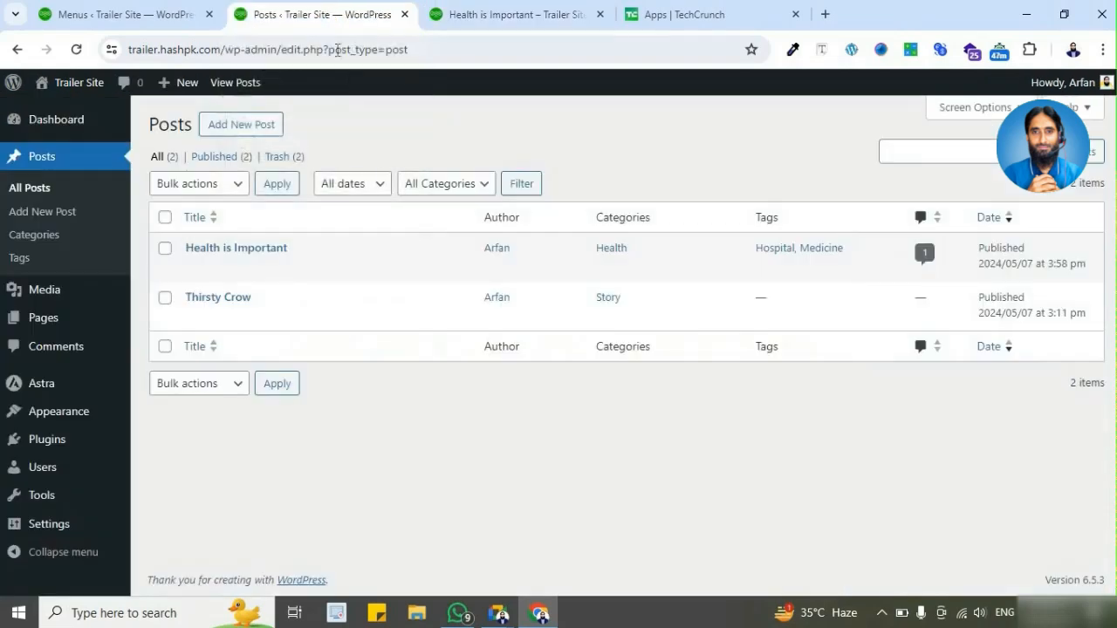
left_click(512, 17)
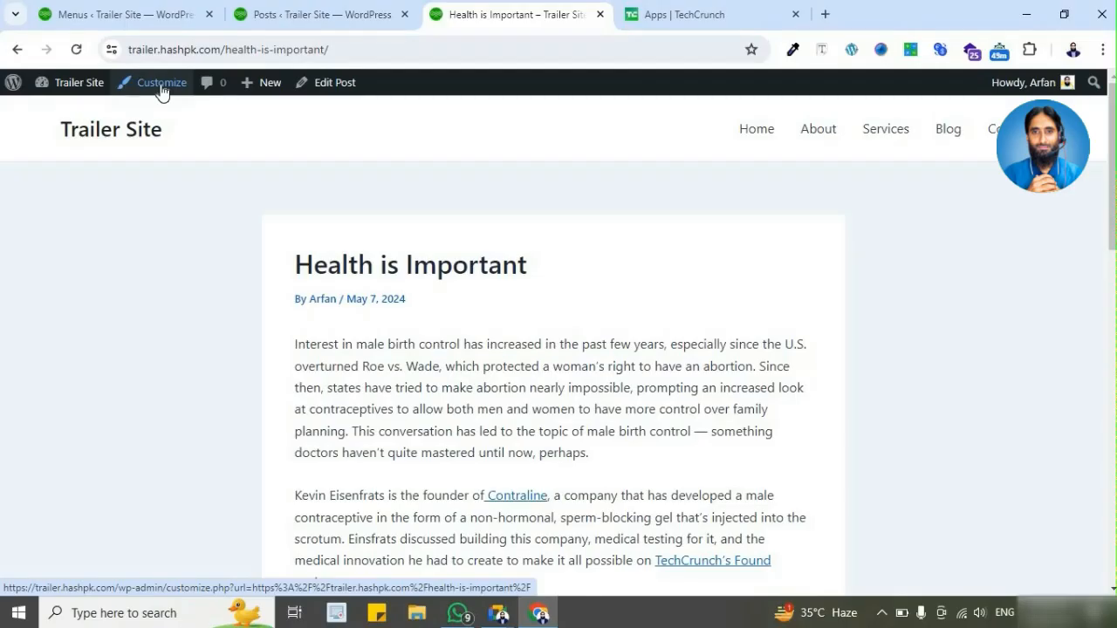
left_click(166, 14)
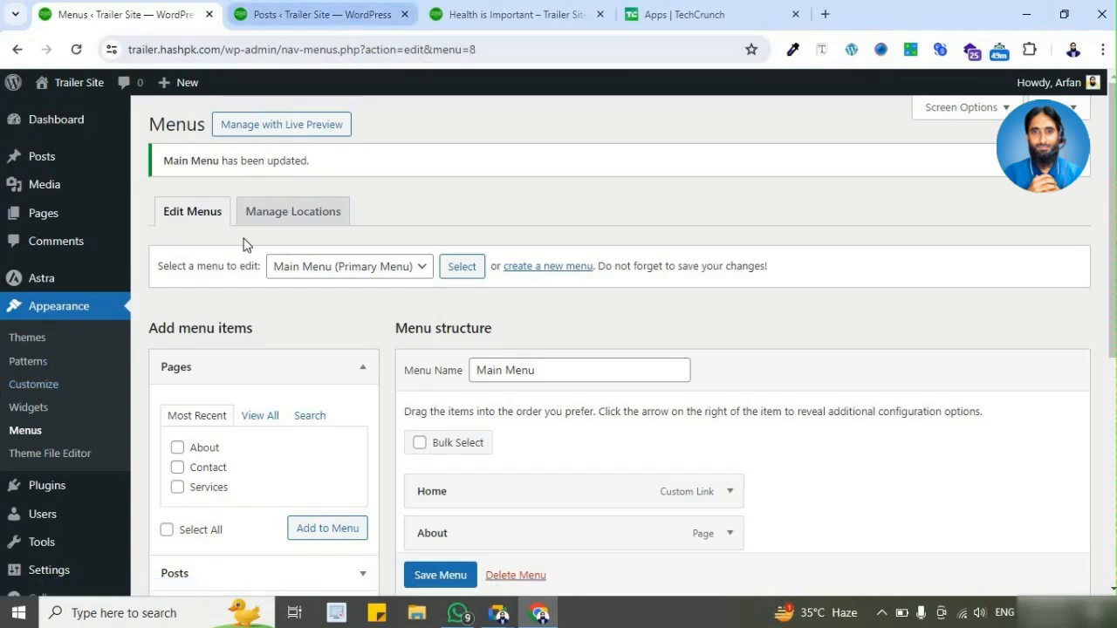
right_click(52, 384)
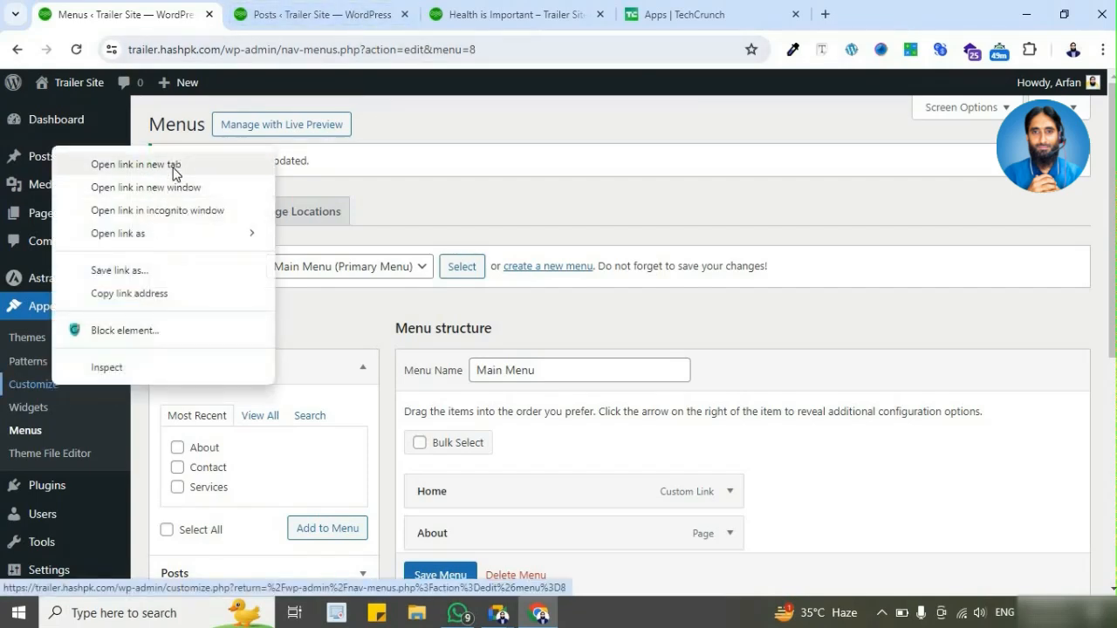
left_click(387, 166)
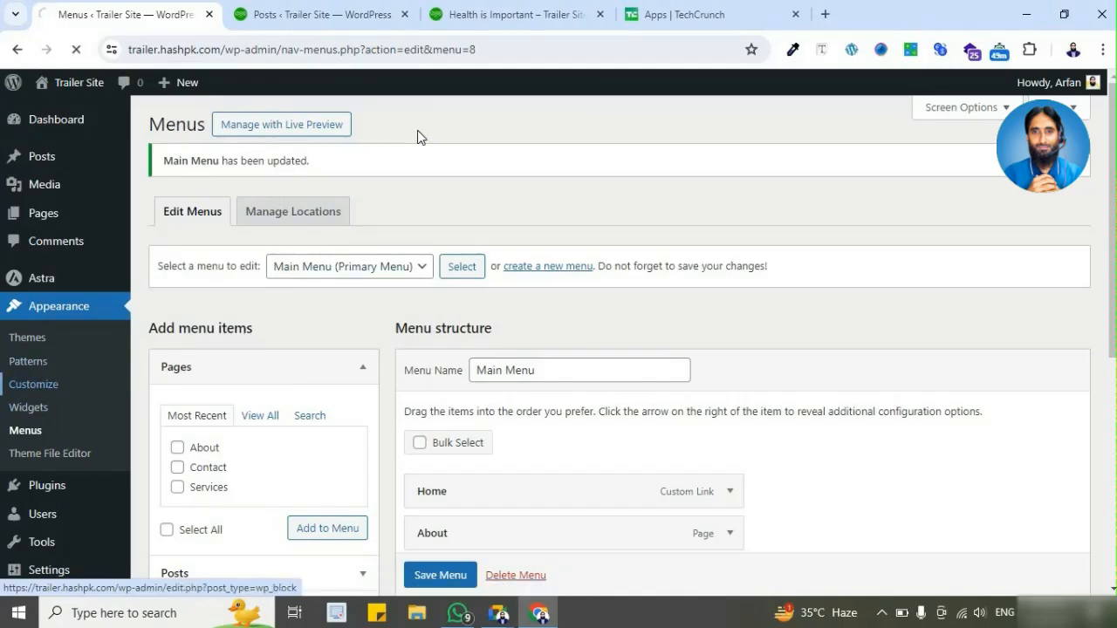
Step: Close the Posts and TechCrunch tabs and return to the customizer
left_click(397, 14)
left_click(405, 15)
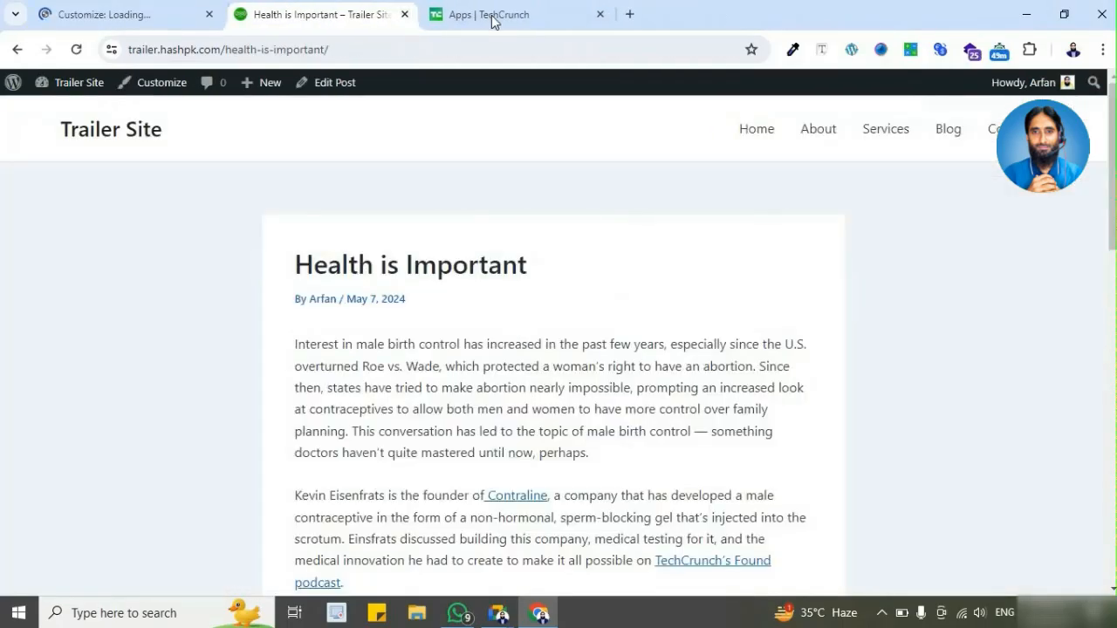
left_click(492, 15)
key("ctrl+w")
left_click(152, 19)
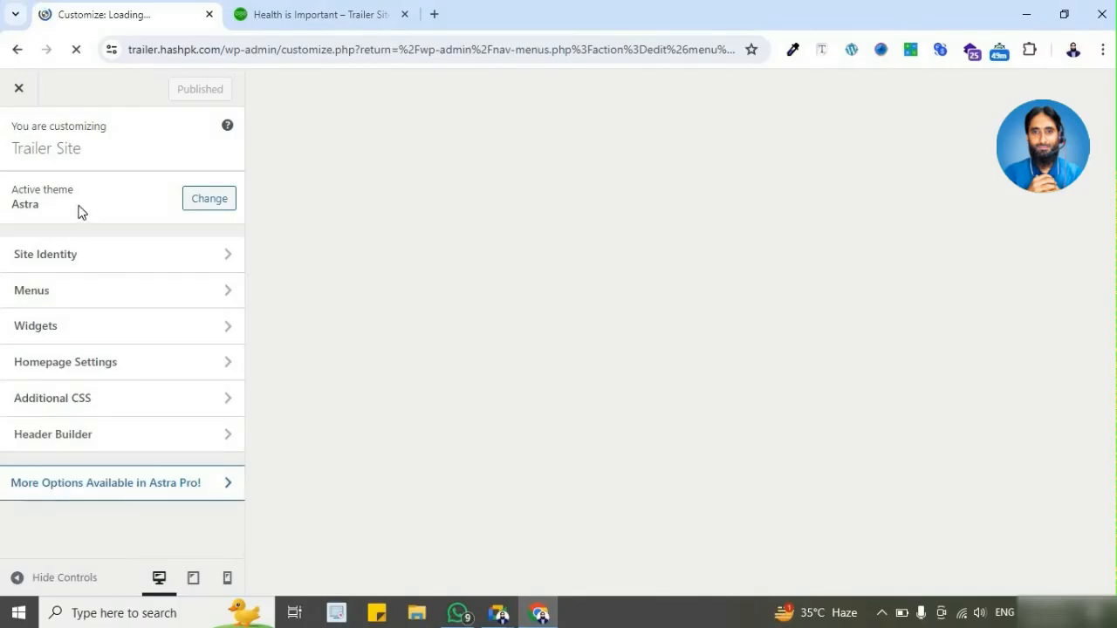
Step: Look over the customizer's sections from Global to Additional CSS, compare with the live post, and go back to the menu settings
left_click(22, 203)
left_click(19, 136)
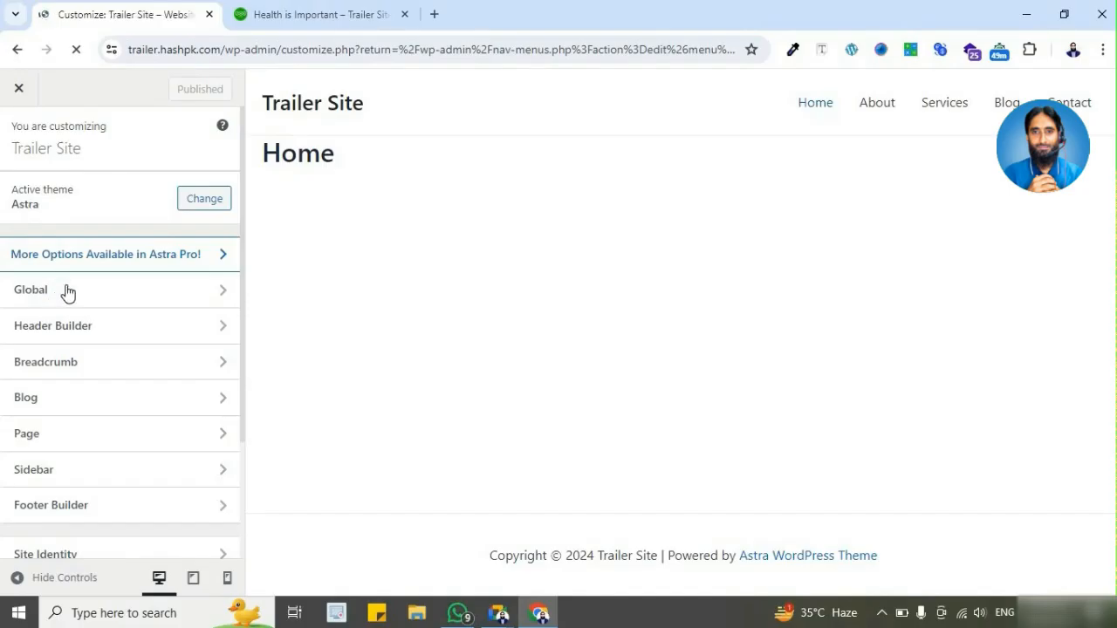
scroll(123, 515, "down", 2)
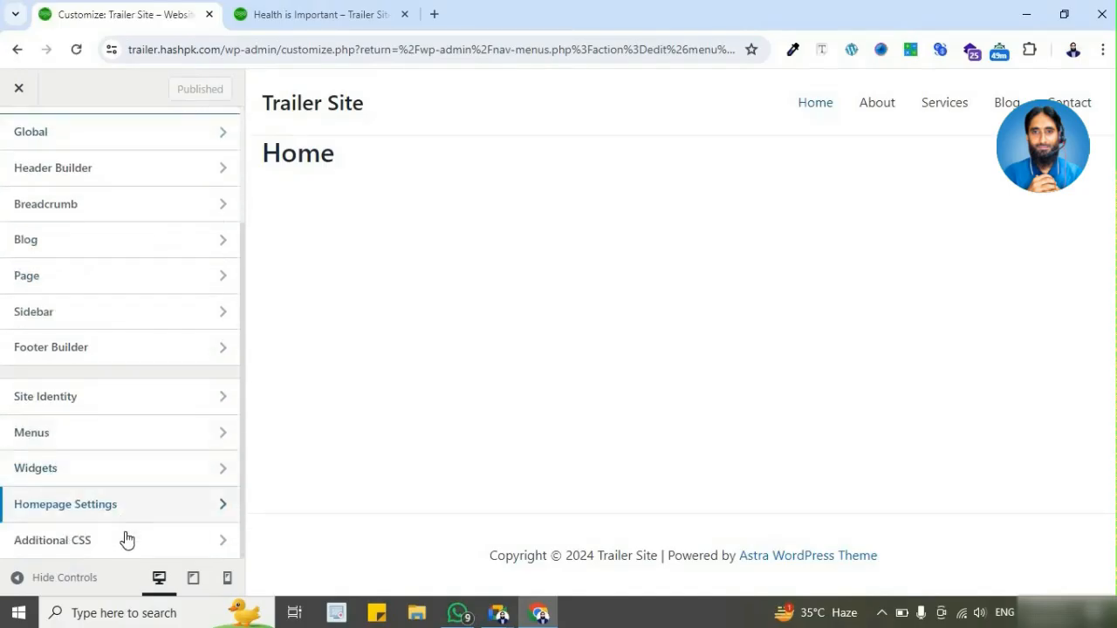
scroll(130, 529, "up", 2)
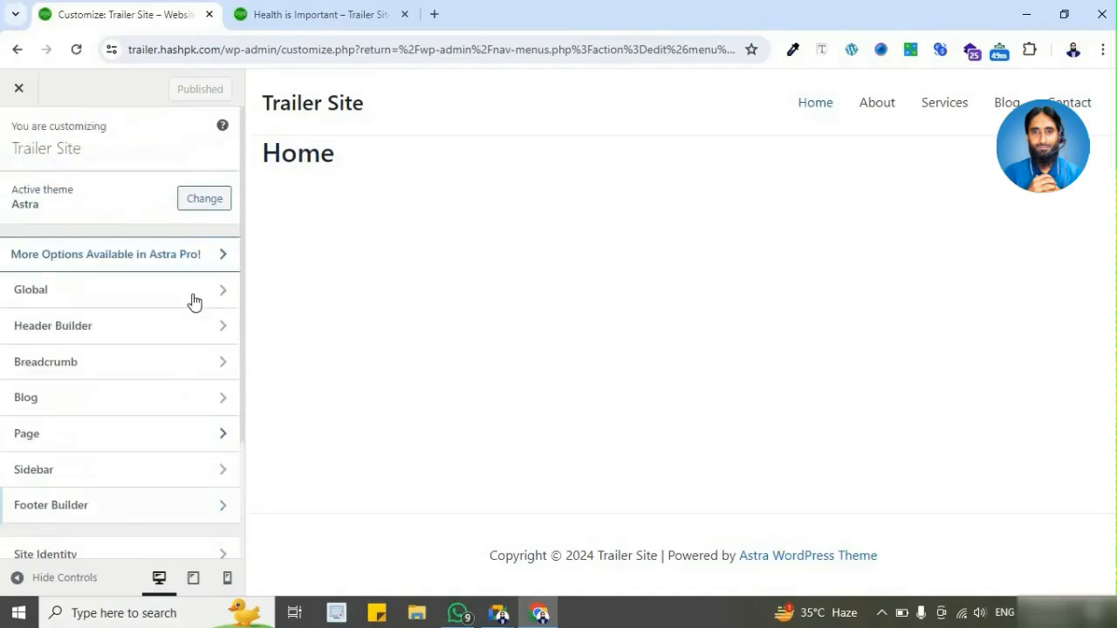
left_click(330, 9)
left_click(157, 12)
left_click(15, 55)
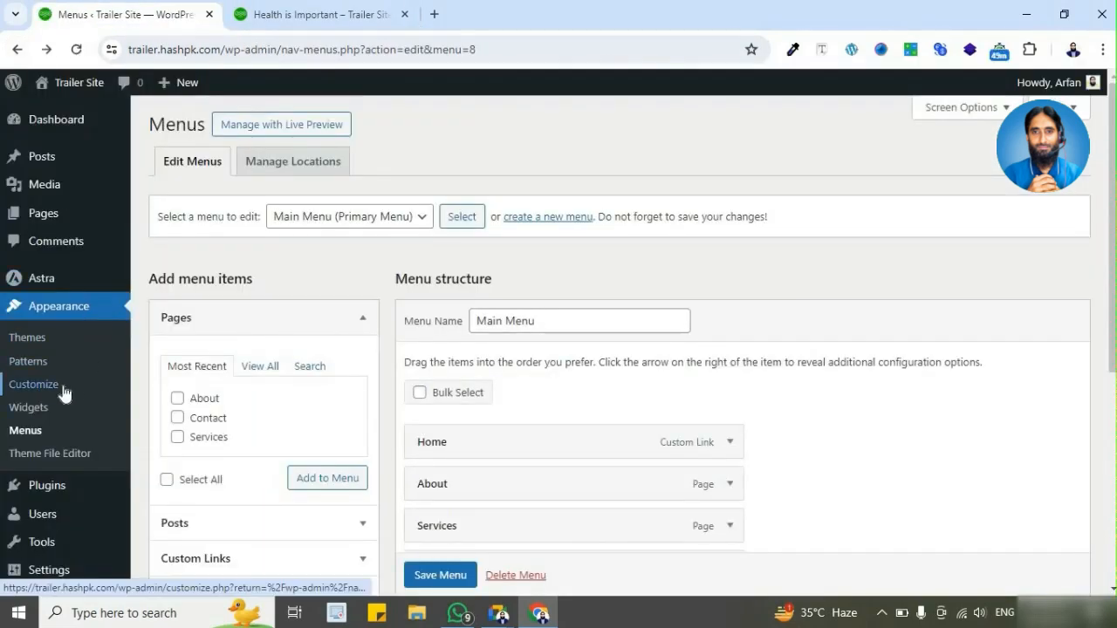
Step: View the live site's Services, About and Contact pages, and return to the menu settings
left_click(323, 14)
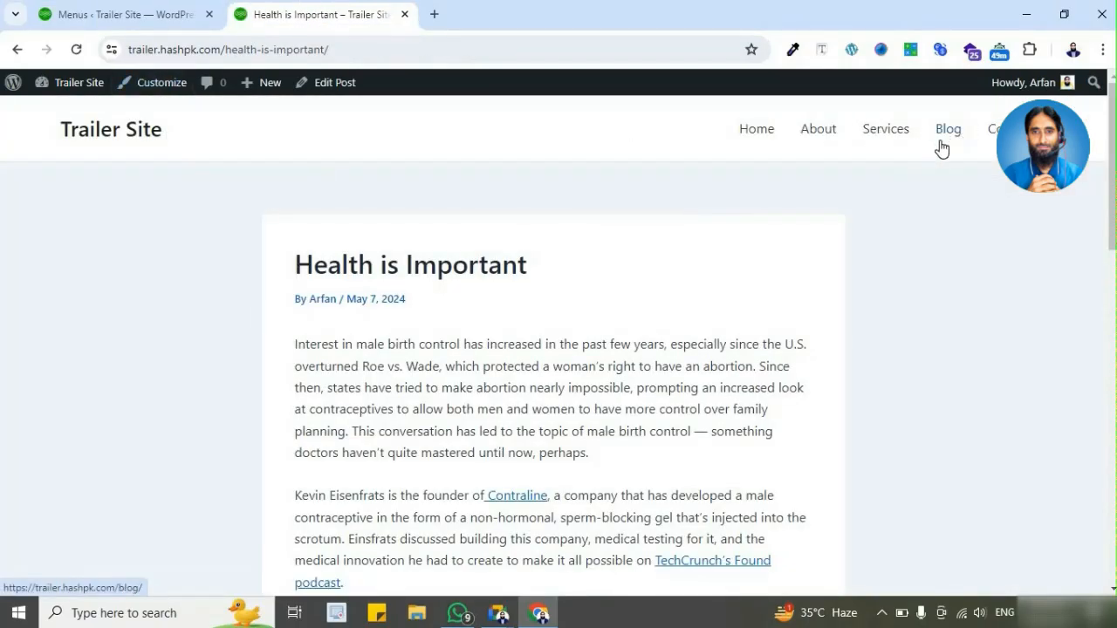
left_click(885, 147)
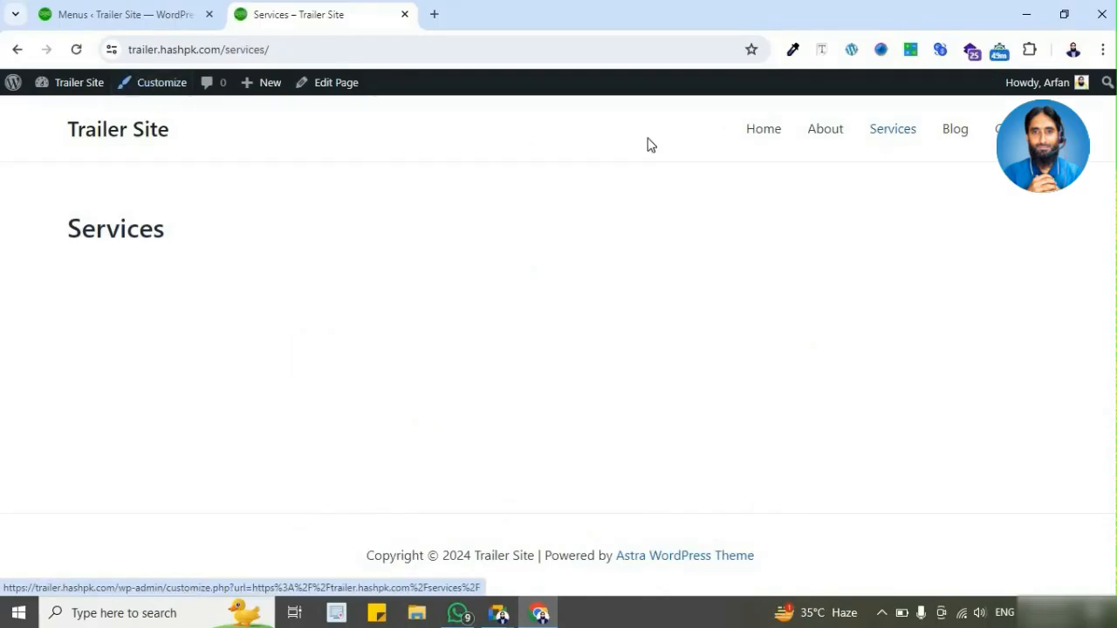
left_click(825, 147)
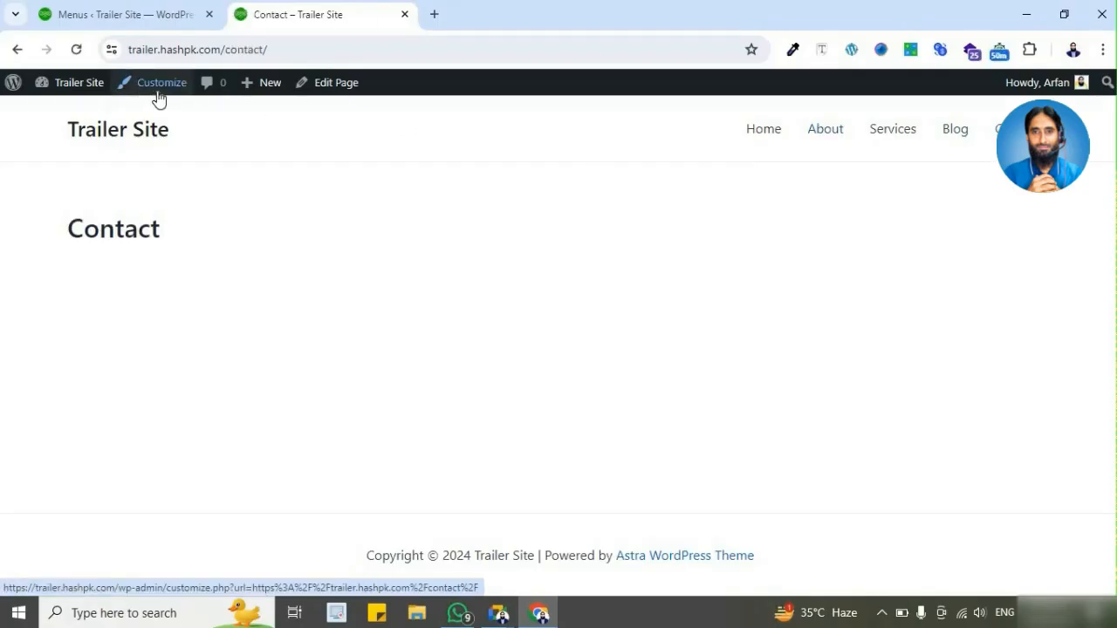
left_click(165, 24)
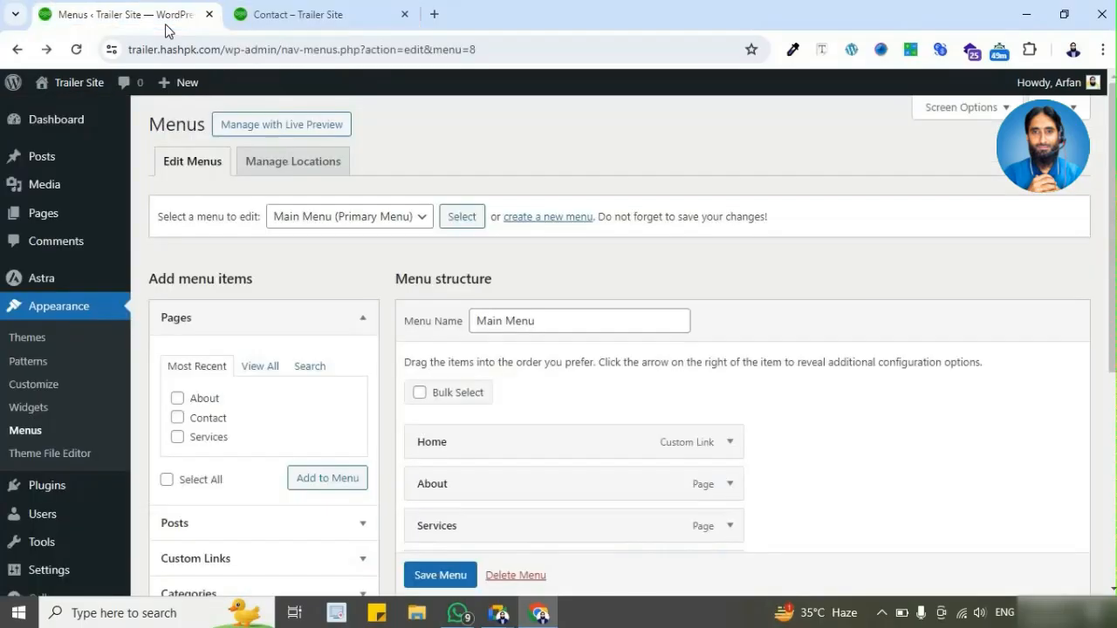
left_click(370, 9)
left_click(146, 21)
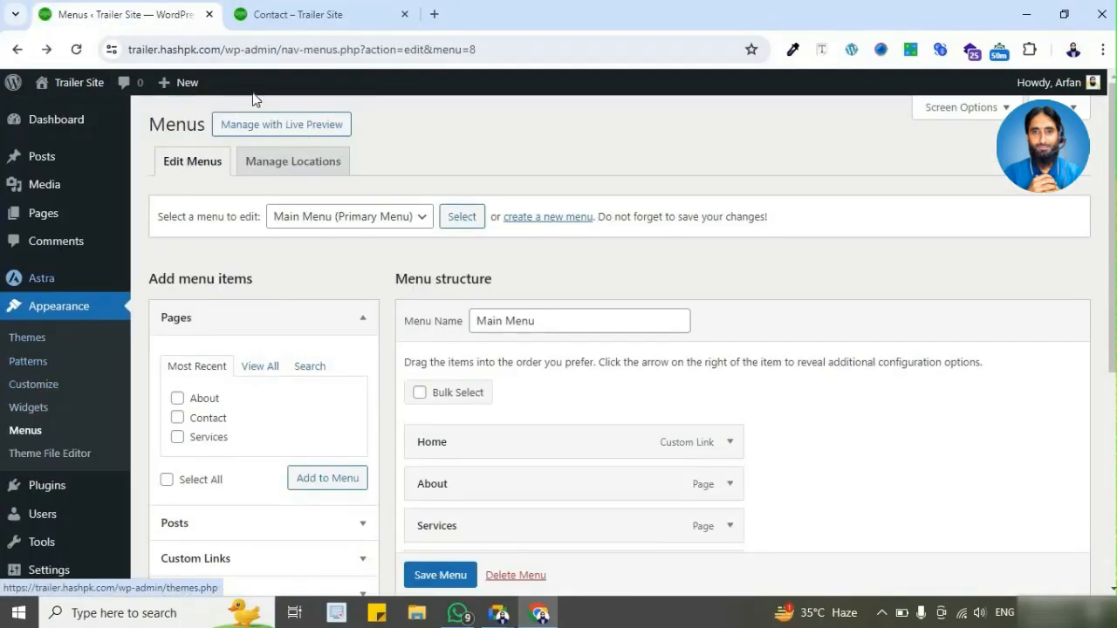
Step: Open the theme customizer from the live Contact page and look over its sections from Global to Additional CSS
left_click(354, 16)
left_click(157, 88)
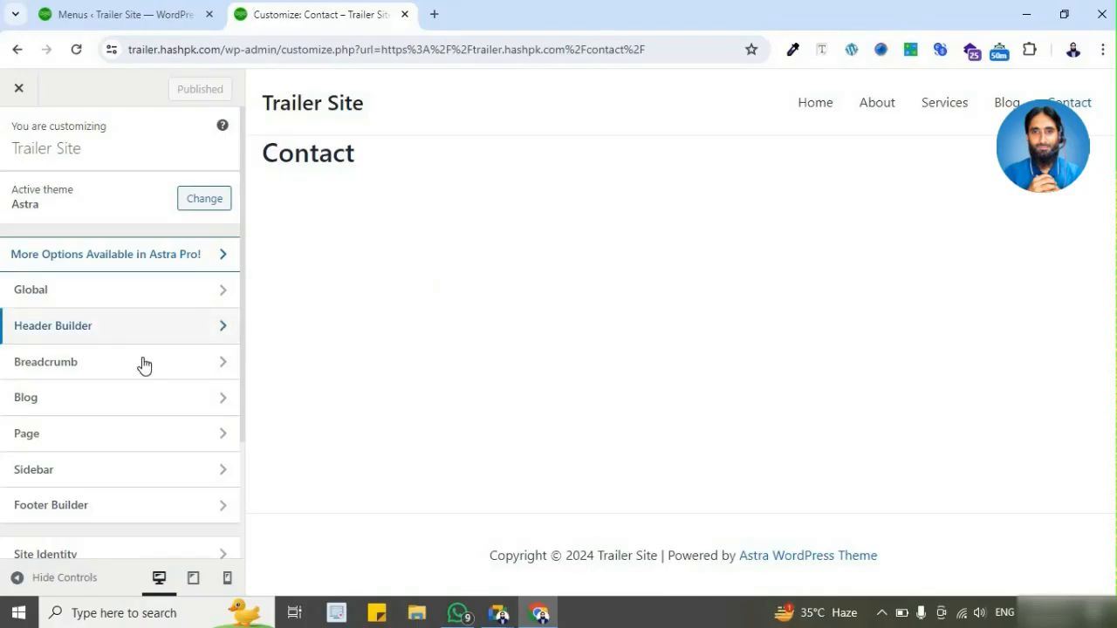
scroll(152, 374, "down", 3)
scroll(152, 373, "up", 3)
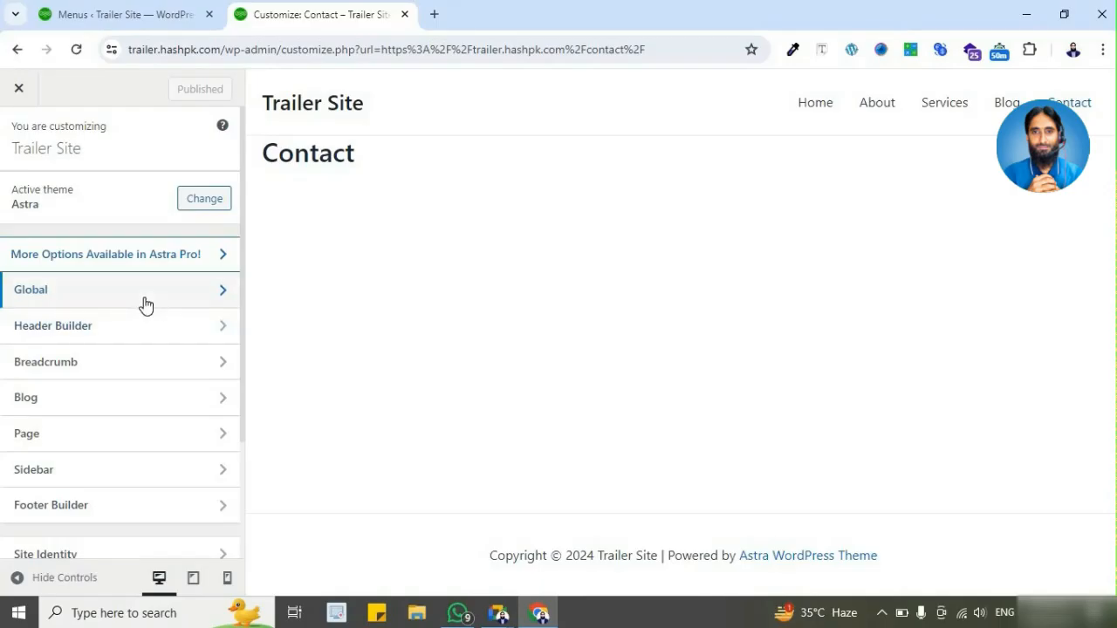
scroll(145, 357, "down", 1)
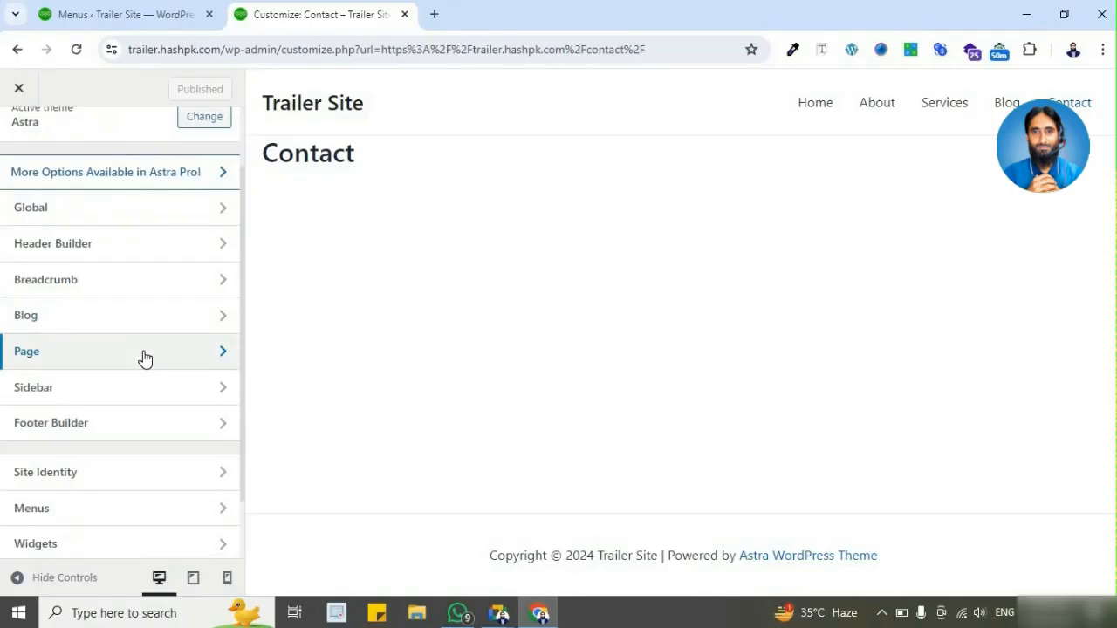
scroll(148, 445, "down", 1)
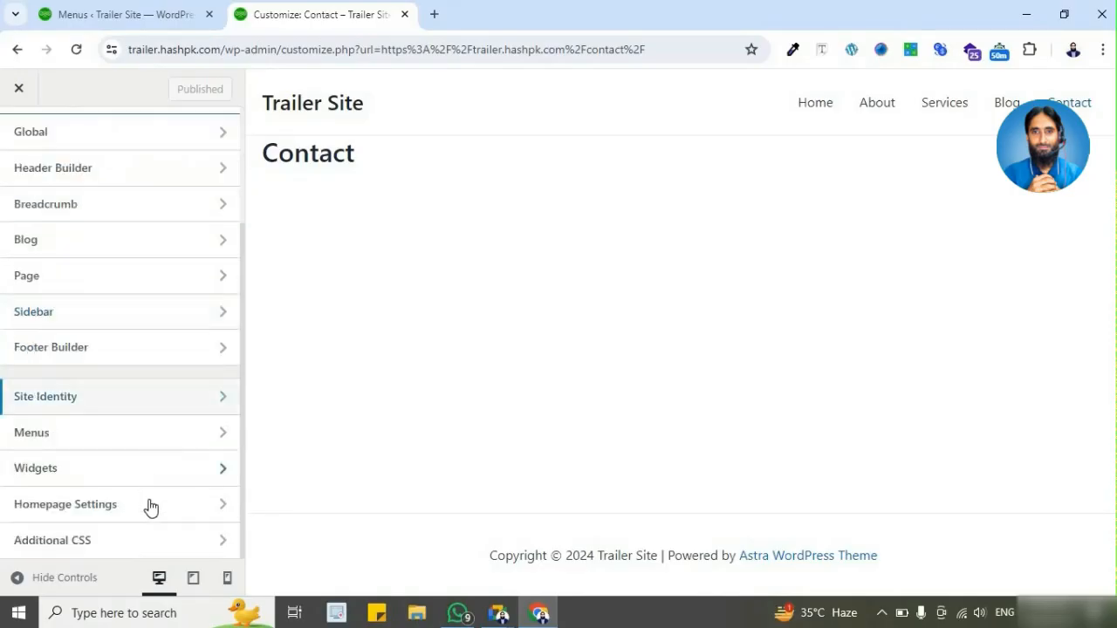
scroll(150, 507, "up", 2)
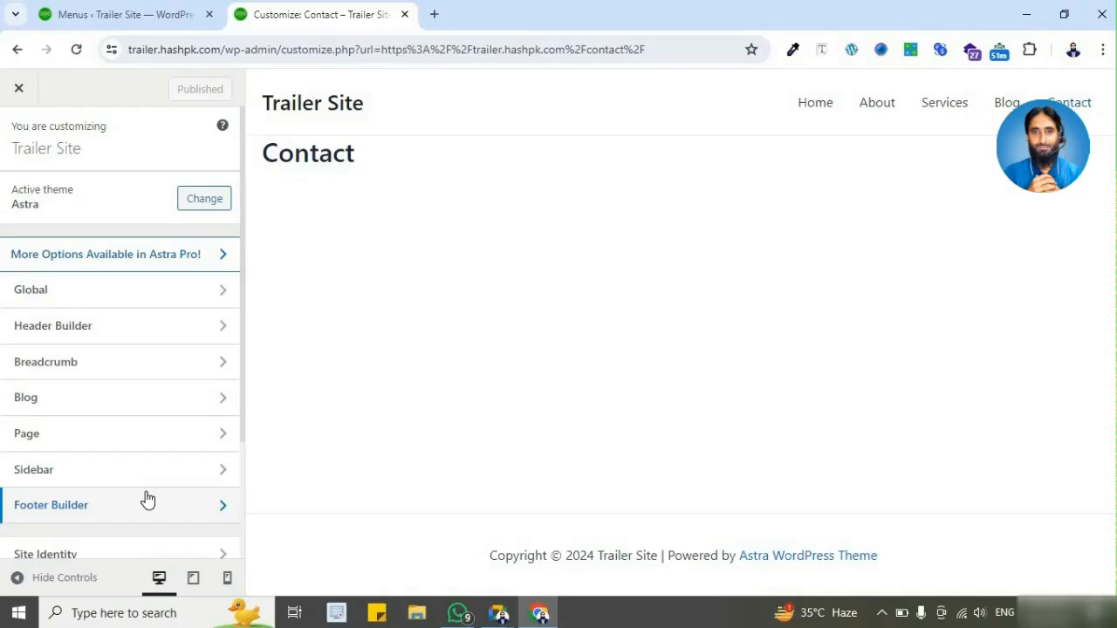
scroll(145, 477, "down", 2)
scroll(154, 387, "up", 2)
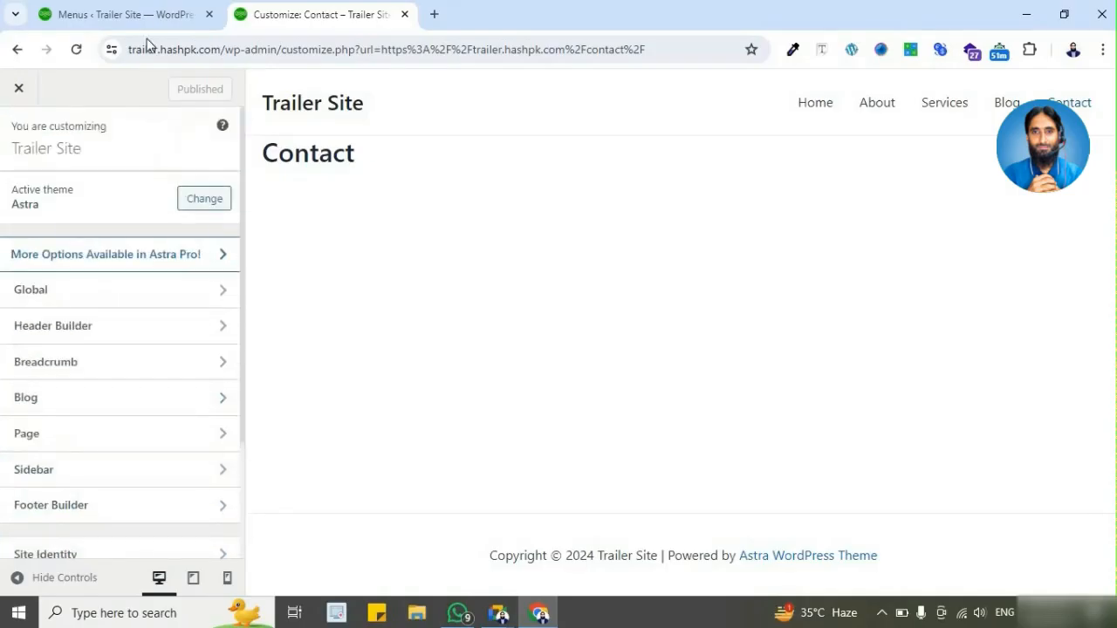
Step: Return to the admin dashboard and open the site's General Settings page
left_click(142, 16)
scroll(107, 481, "down", 3)
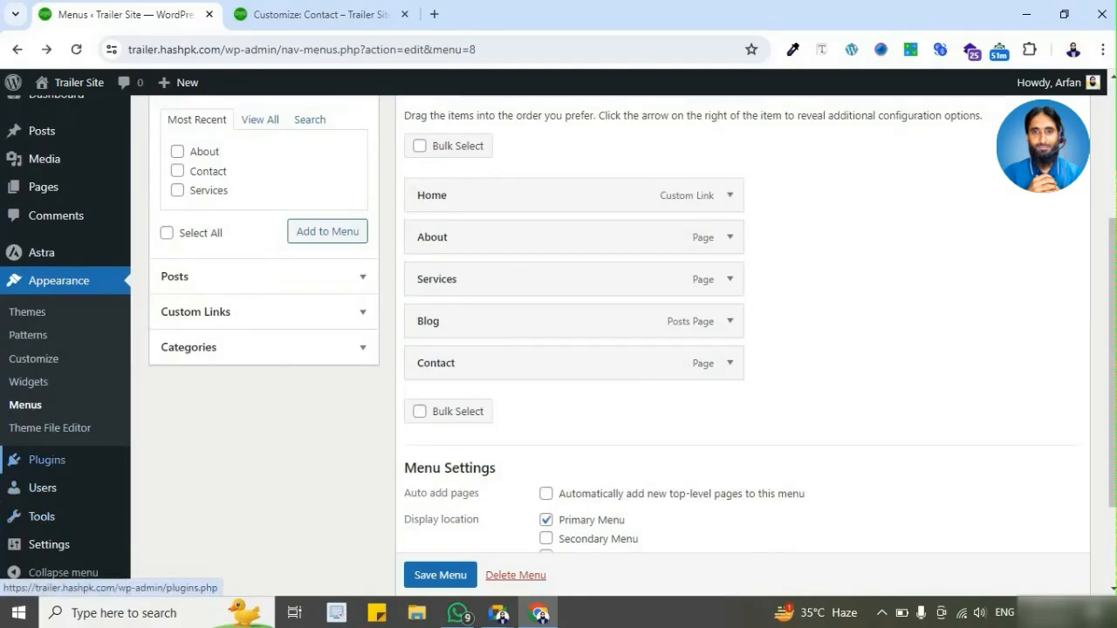
left_click(70, 545)
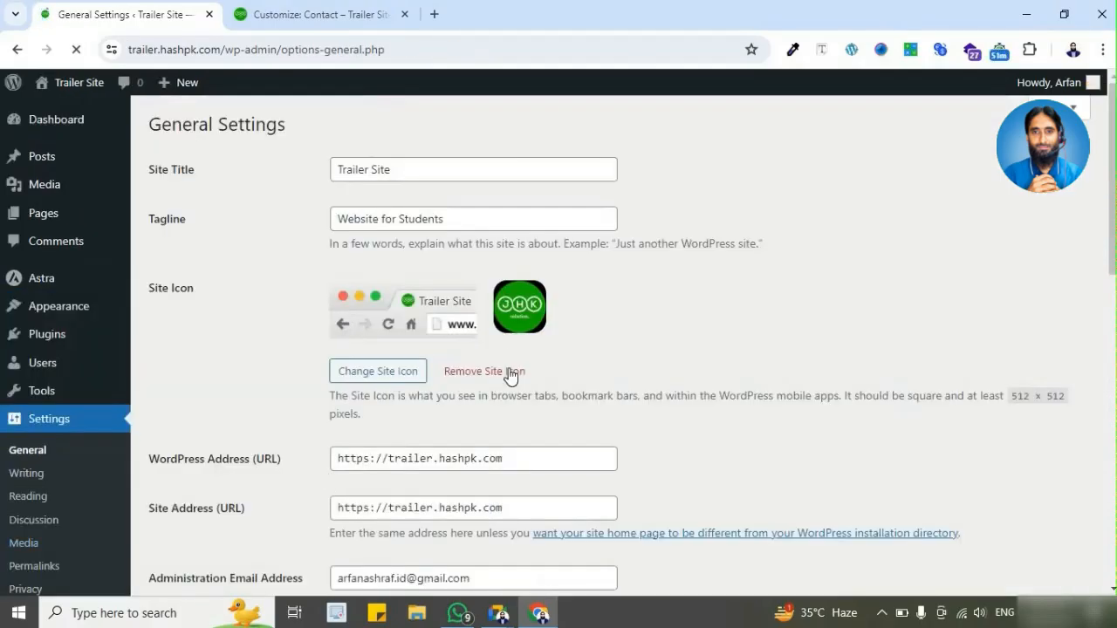
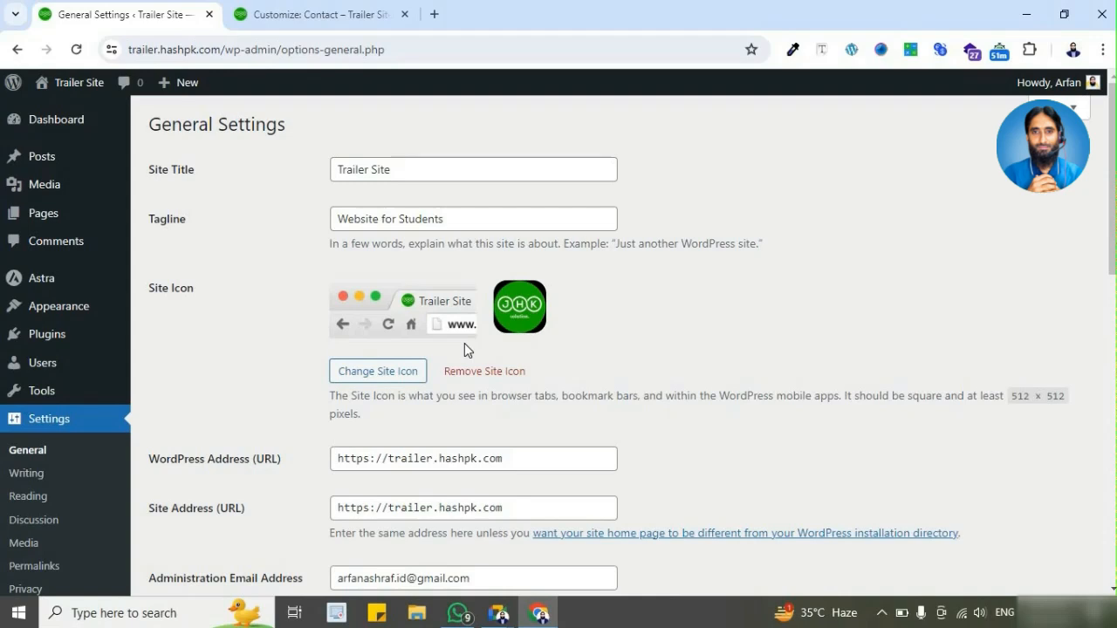
Step: Return to the Contact page's customizer and view the Site Identity section, going back to the section list when done
left_click(322, 14)
scroll(167, 434, "down", 3)
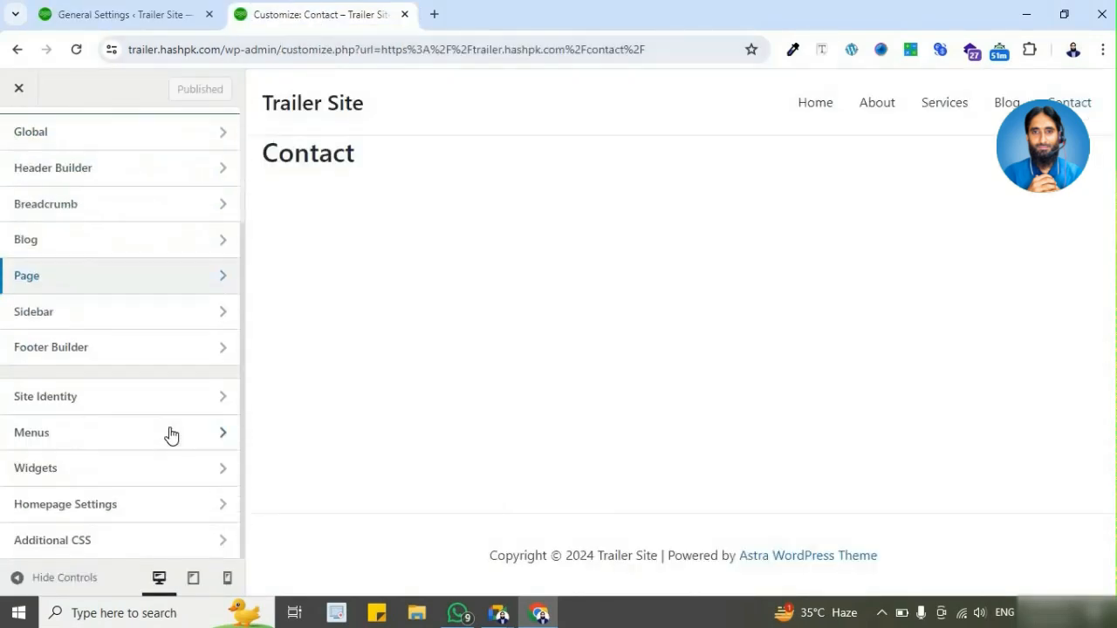
scroll(158, 413, "up", 3)
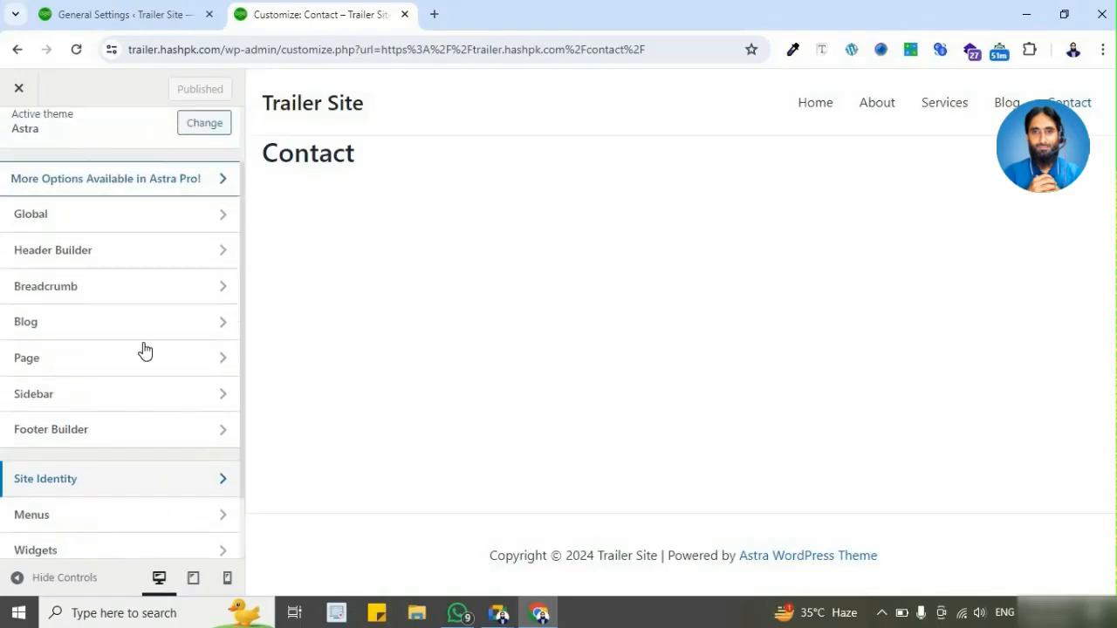
scroll(128, 410, "down", 3)
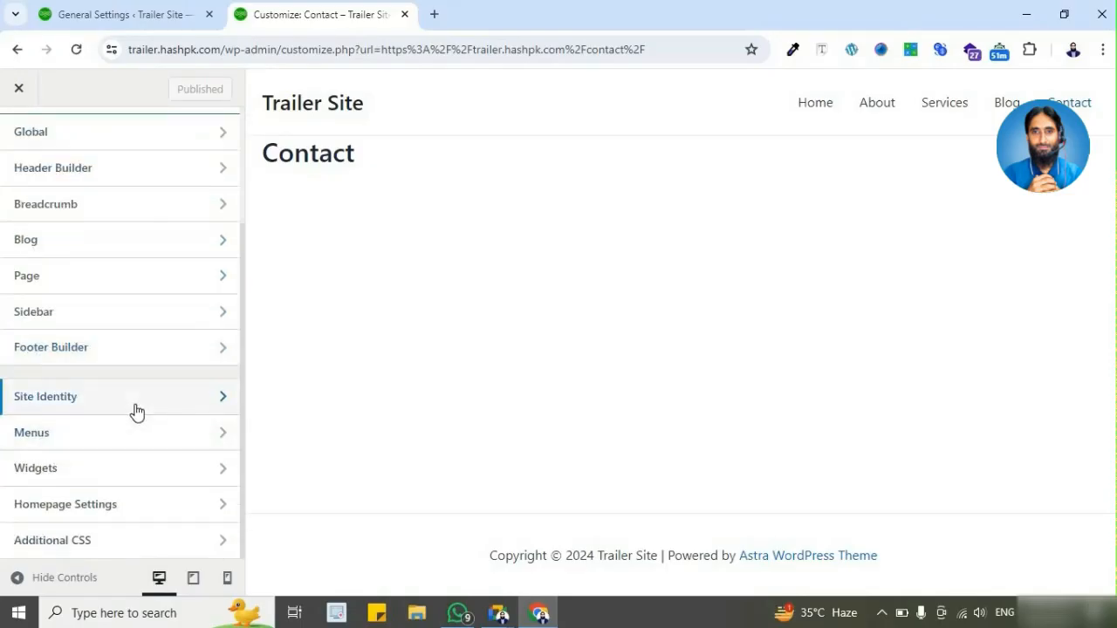
left_click(137, 412)
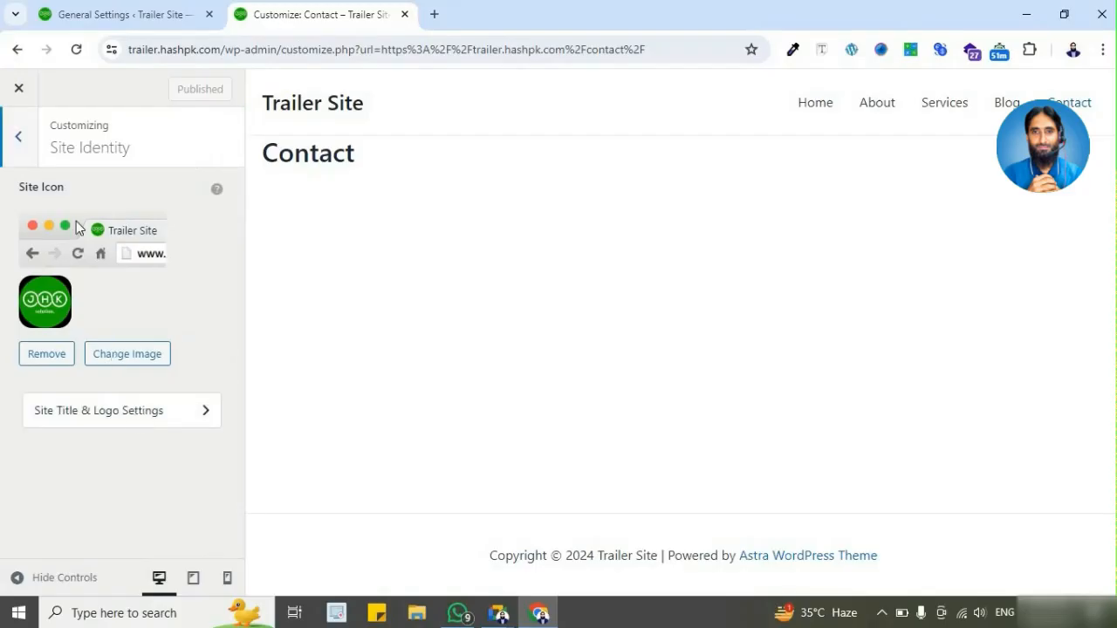
left_click(30, 152)
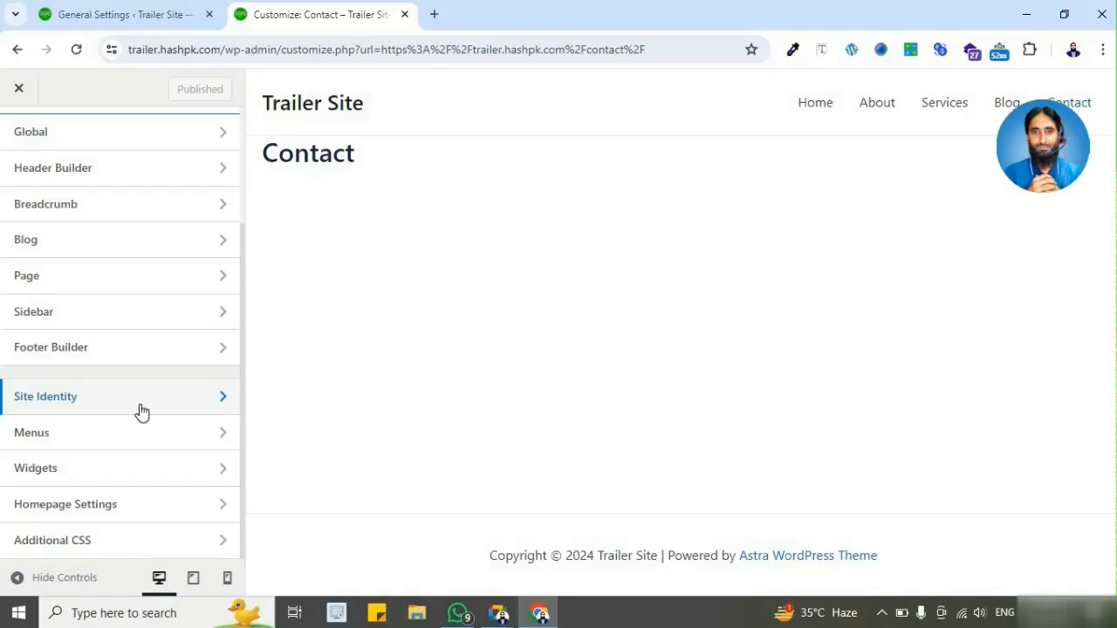
Step: Look over the customizer's section list down to Additional CSS and open the Global settings
scroll(132, 366, "up", 1)
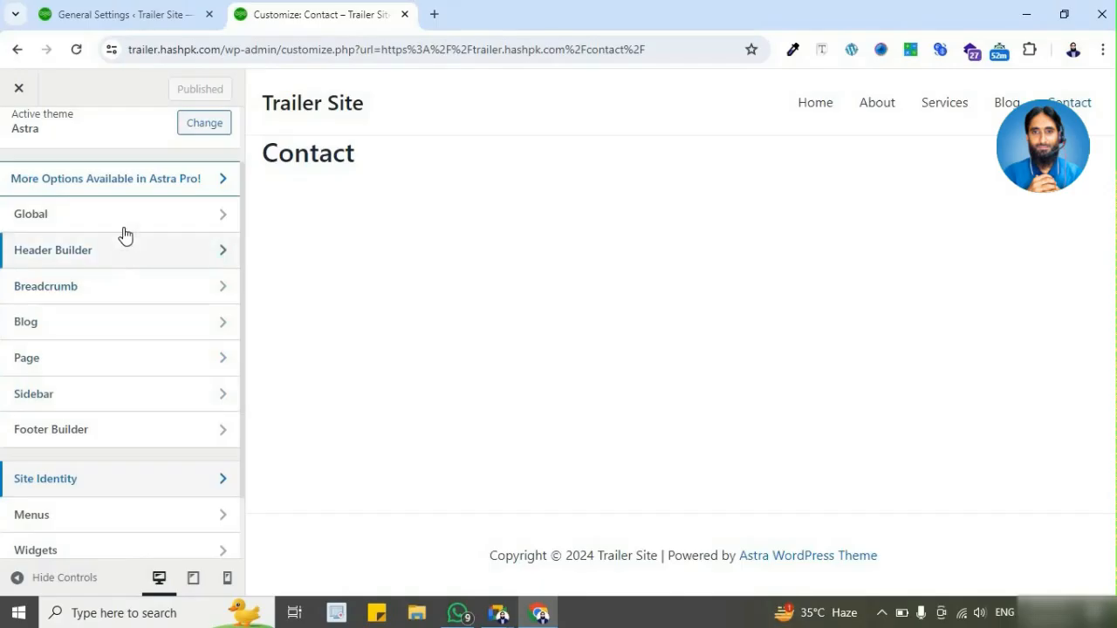
scroll(130, 314, "down", 1)
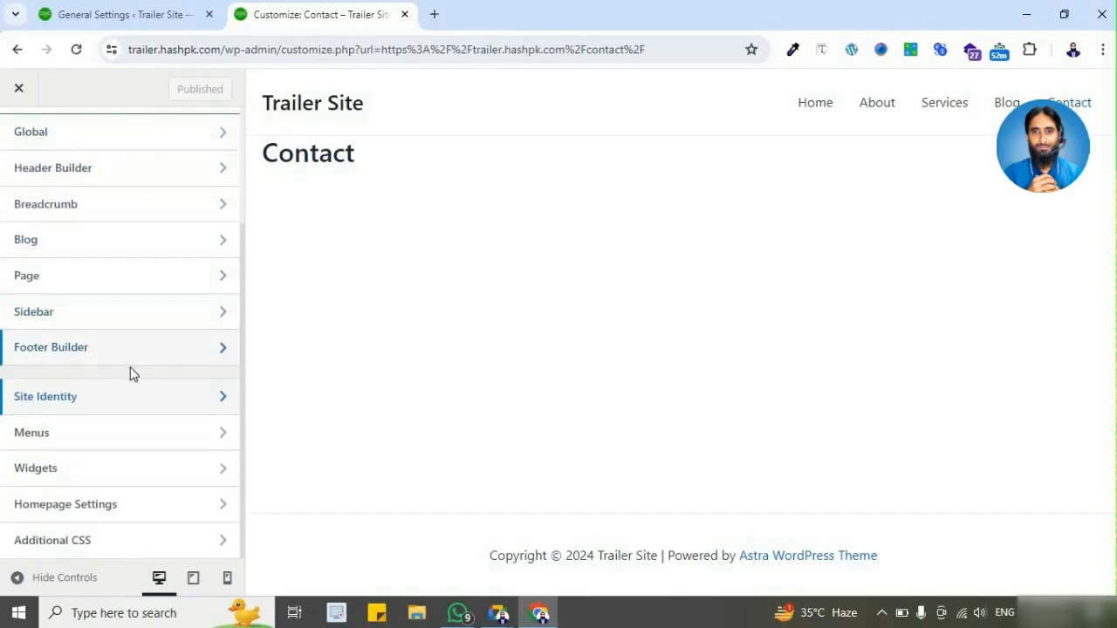
scroll(130, 374, "up", 2)
scroll(131, 380, "down", 2)
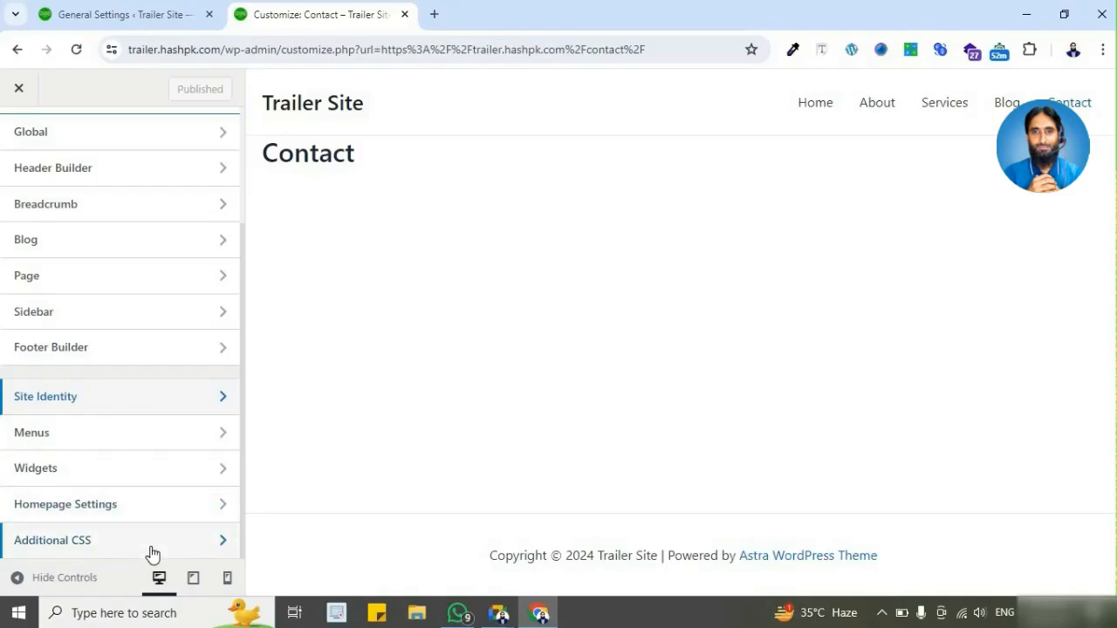
scroll(137, 432, "up", 2)
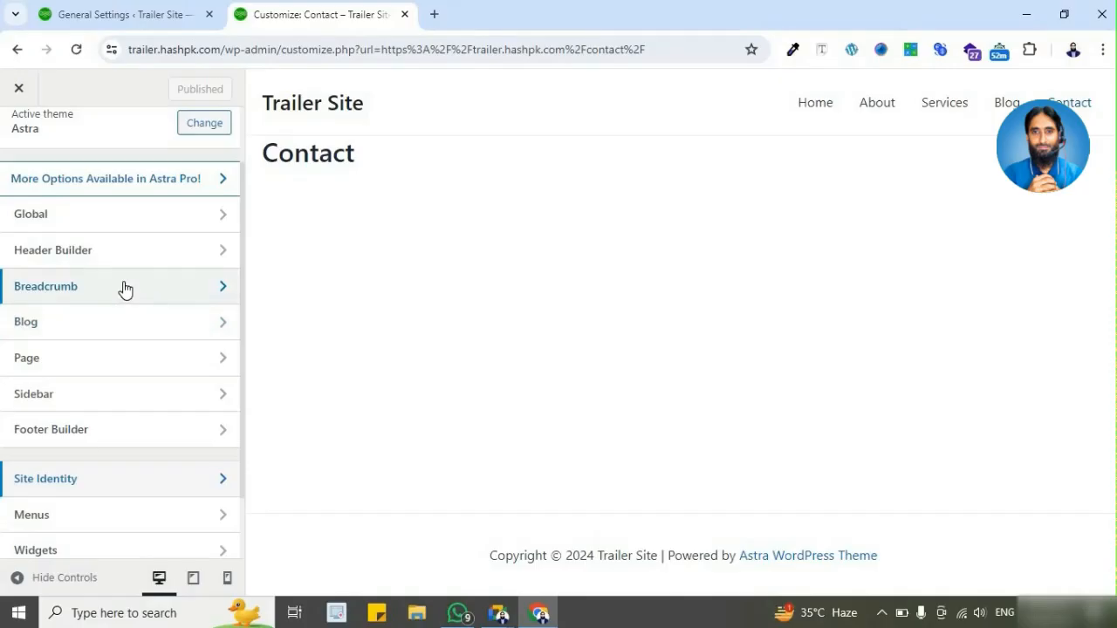
left_click(120, 224)
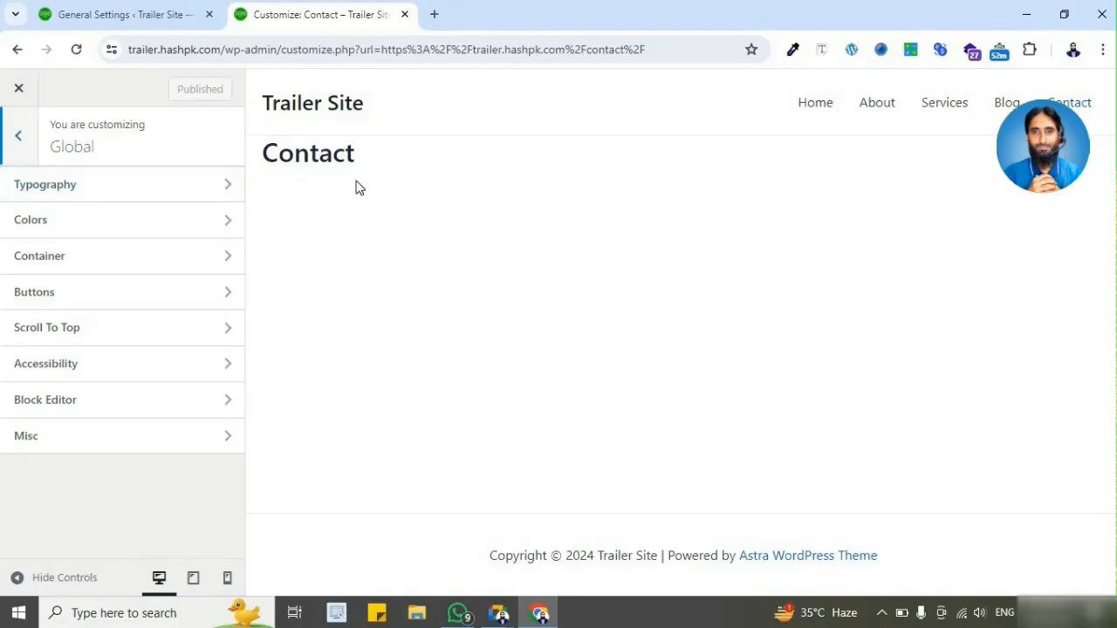
Step: Open the demo site demo.hashpk.com in a new browser tab alongside the customizer
left_click(434, 14)
type("den")
key("Return")
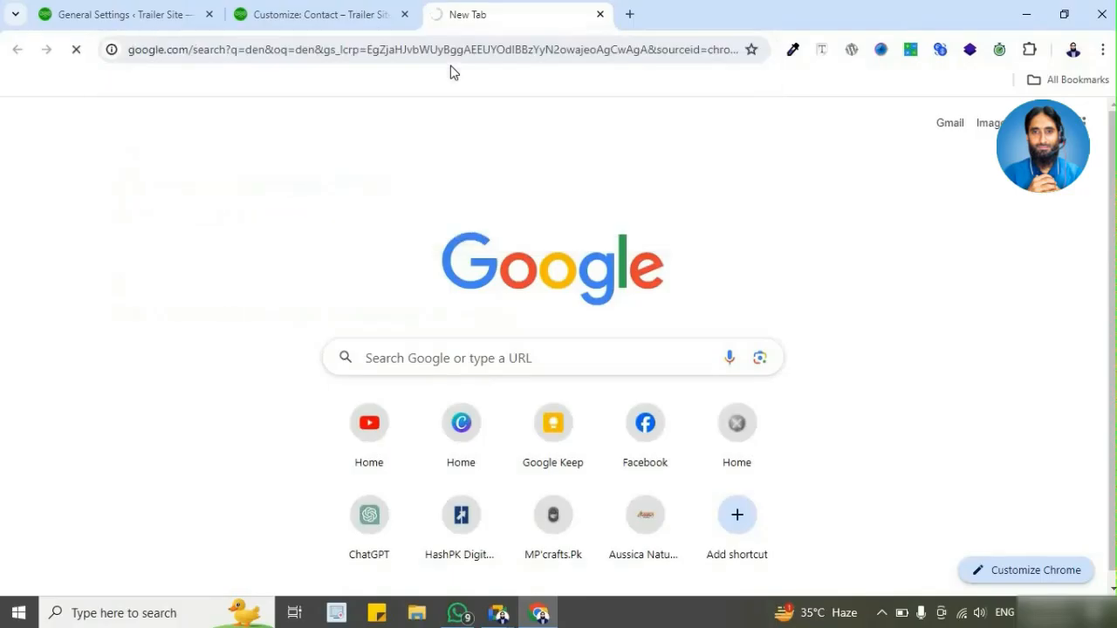
left_click(452, 58)
type("de")
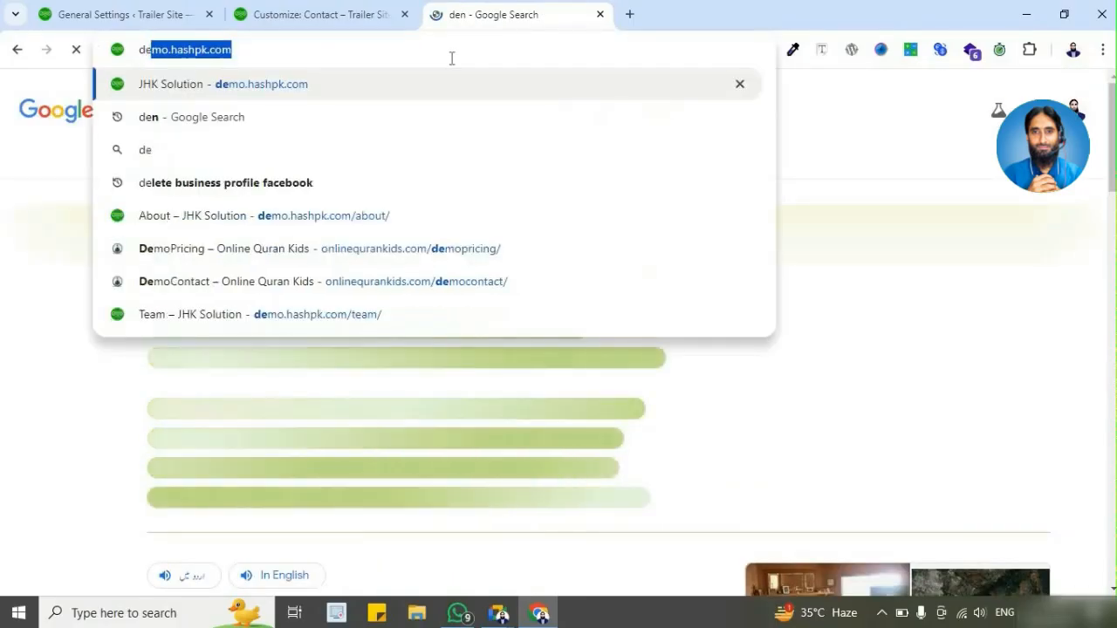
key("Return")
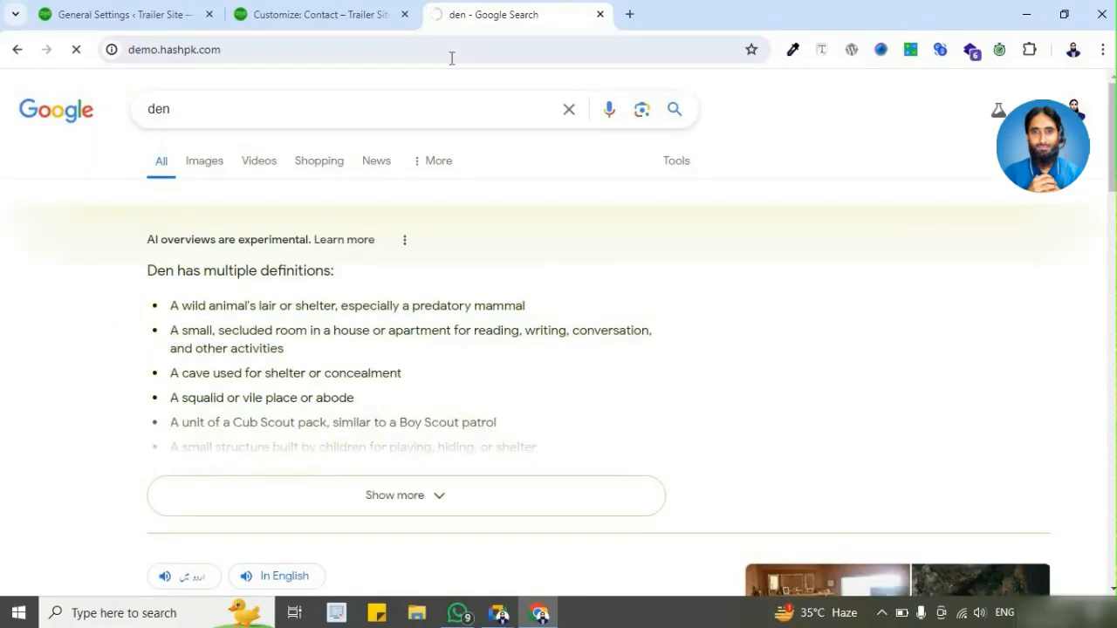
left_click(382, 12)
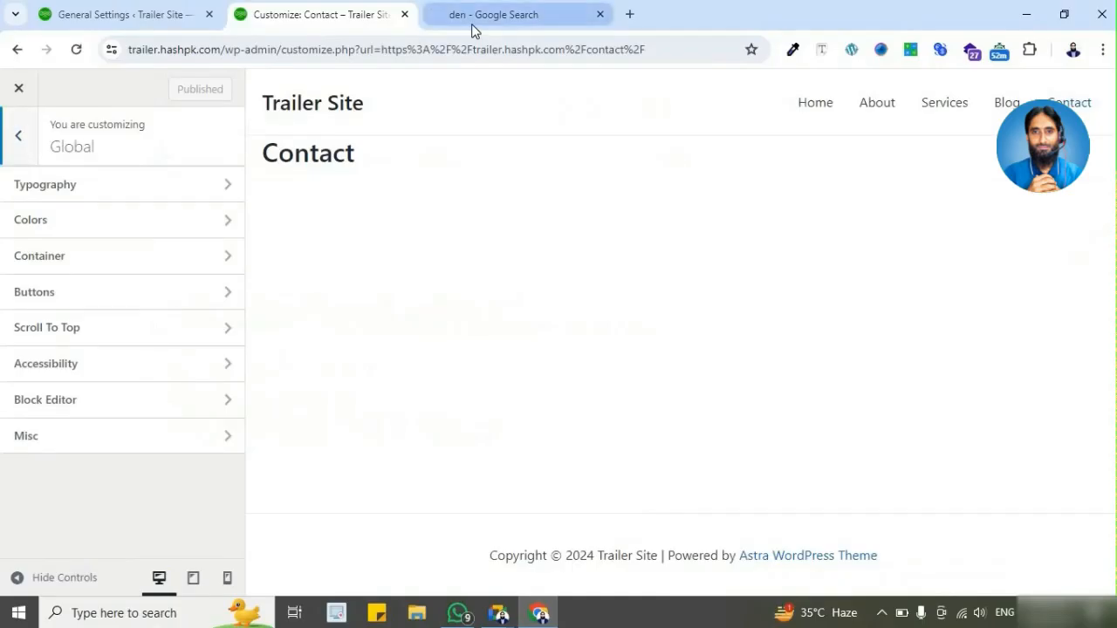
left_click(472, 19)
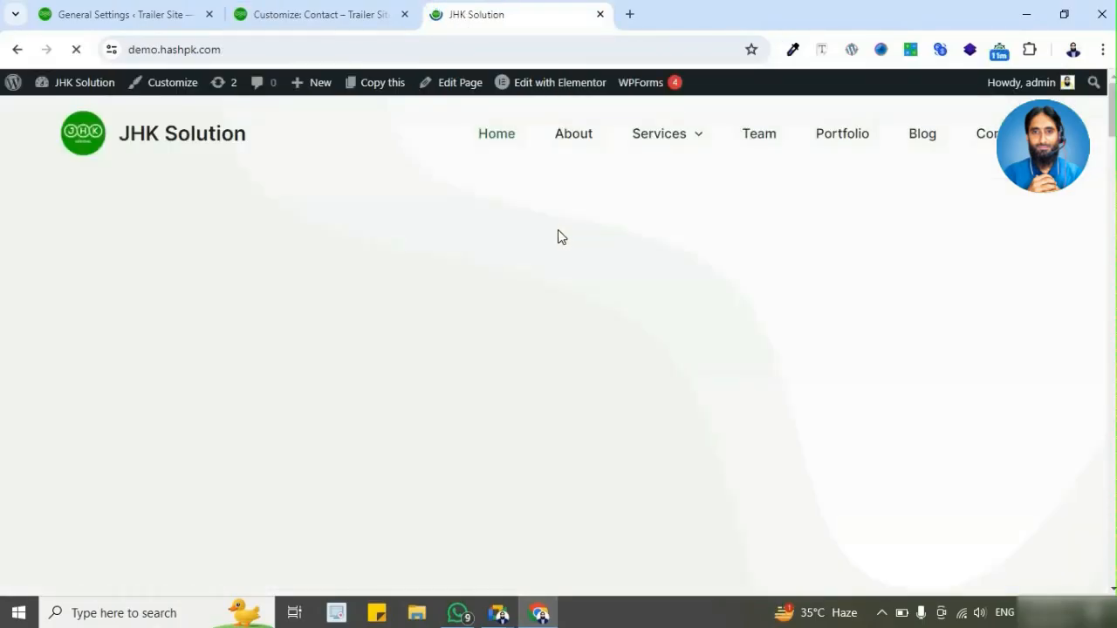
Step: Examine the "Boost Your Business Growth" heading and the paragraph below it on the demo home page as typography examples
scroll(199, 257, "down", 1)
left_click_drag(64, 234, 455, 290)
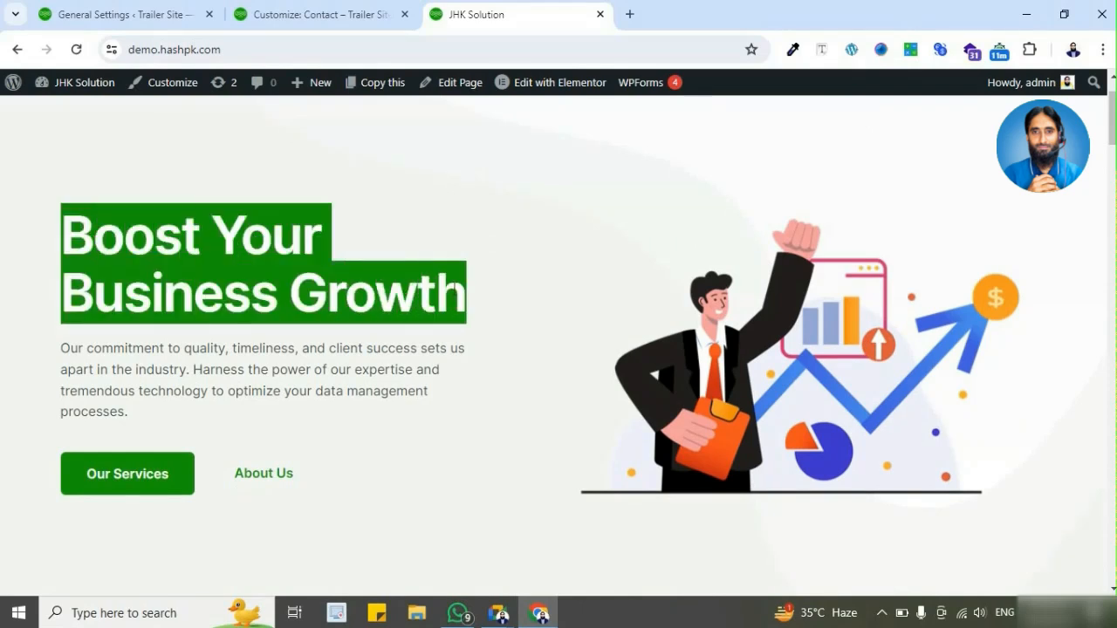
left_click_drag(86, 348, 362, 400)
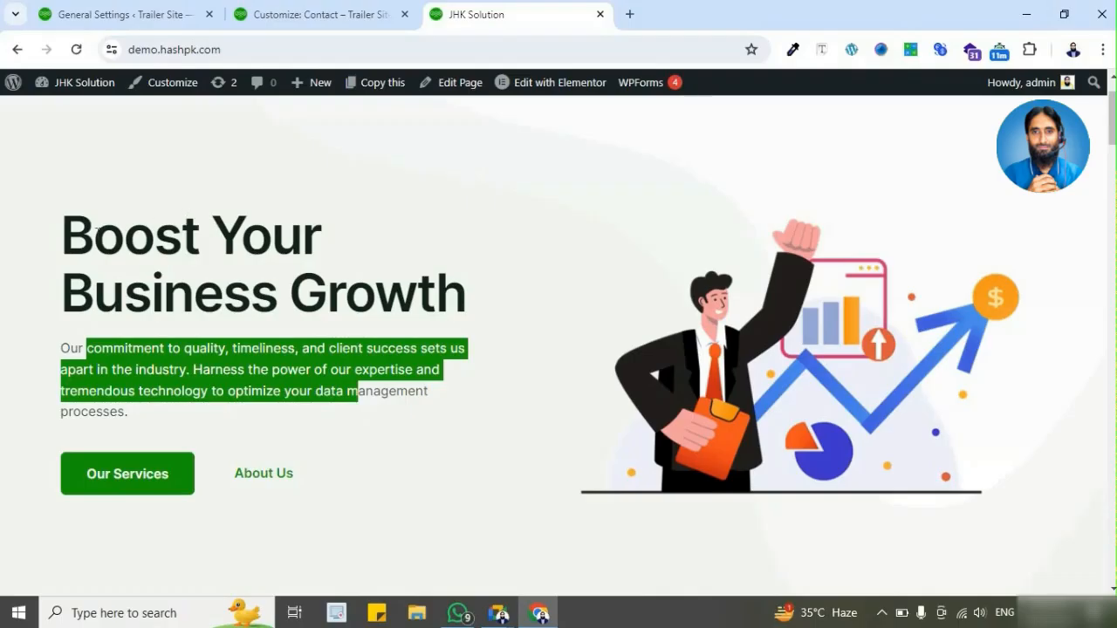
left_click_drag(61, 218, 449, 292)
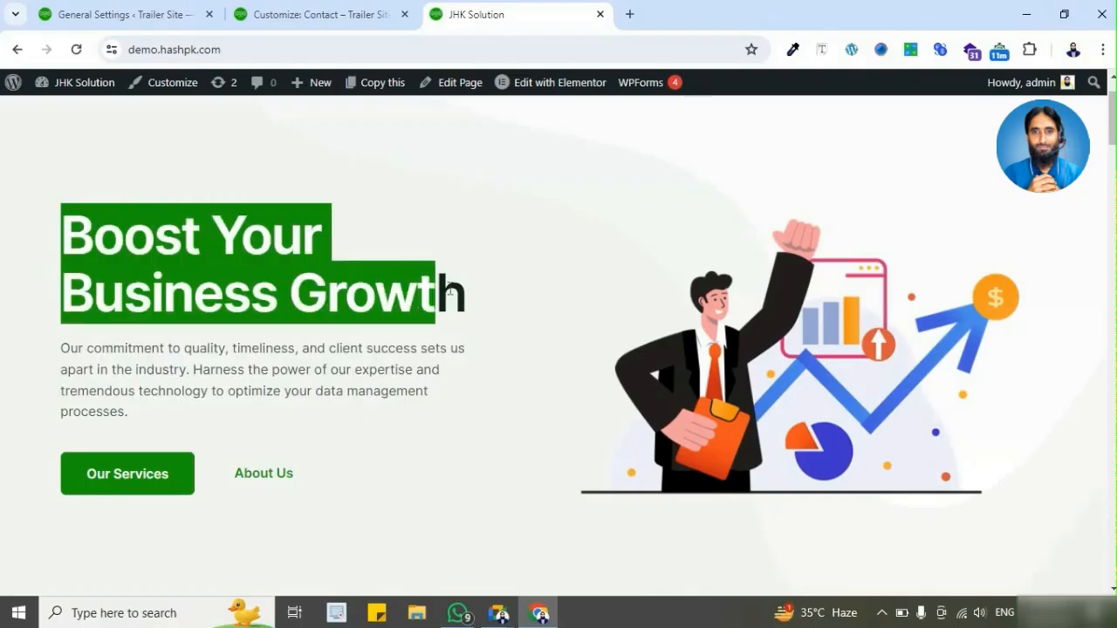
scroll(347, 274, "down", 5)
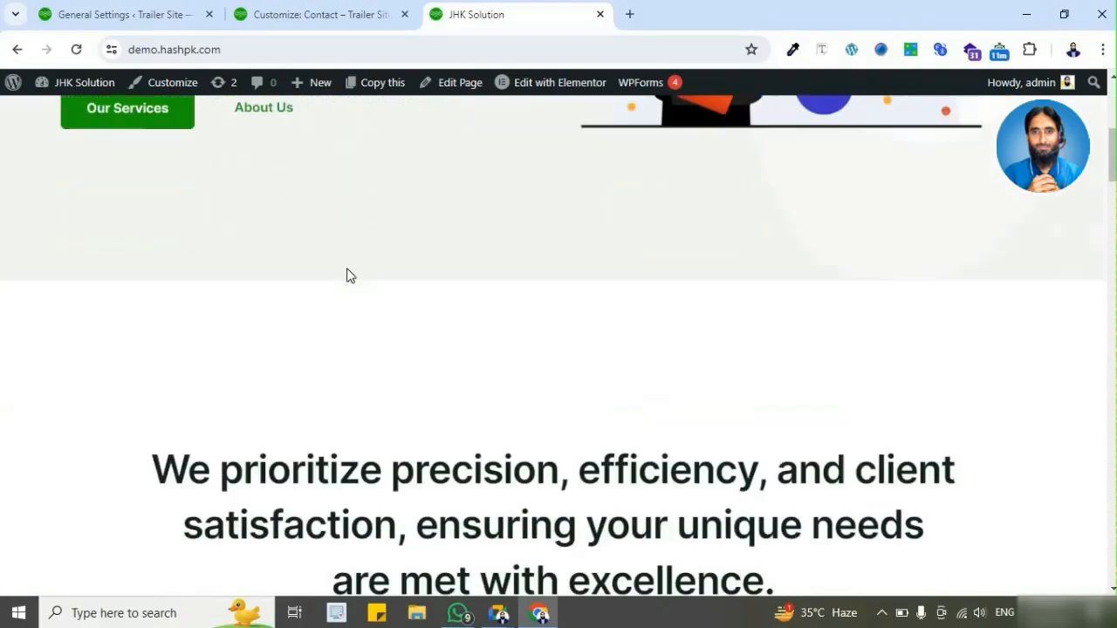
scroll(346, 276, "up", 5)
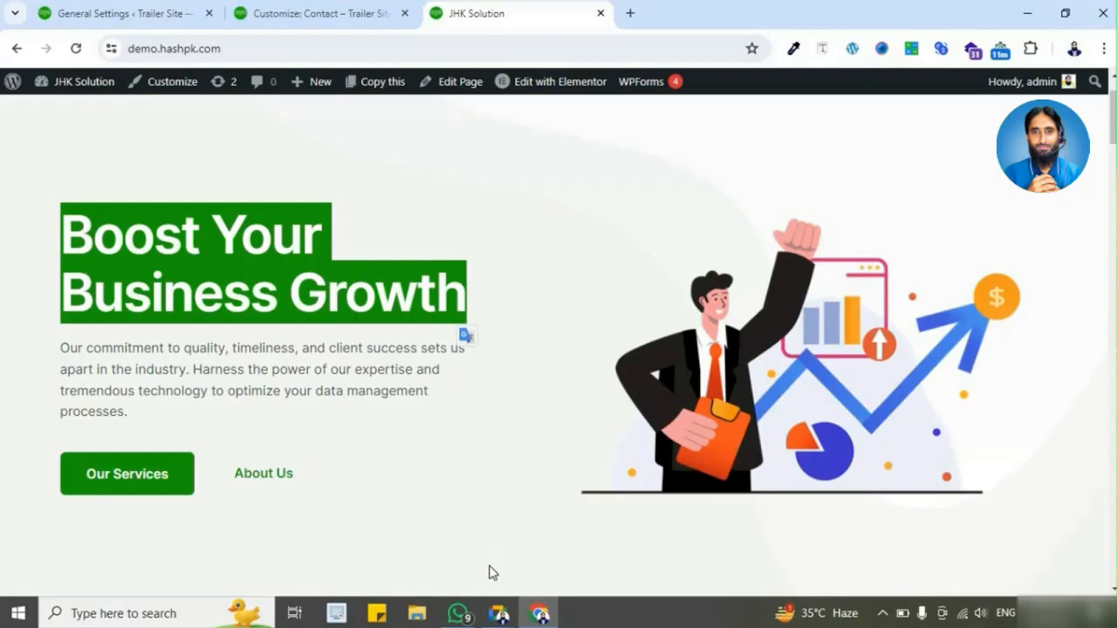
Step: Open the Global Typography settings in Trailer Site's customizer and look over the presets, base font and heading font options
left_click(309, 21)
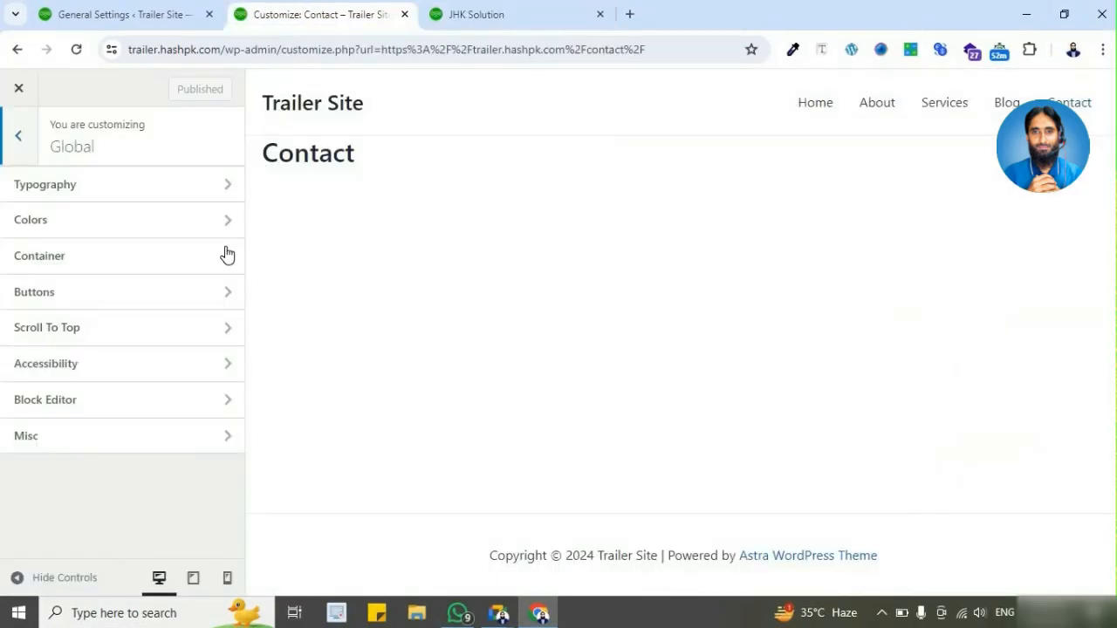
left_click(137, 192)
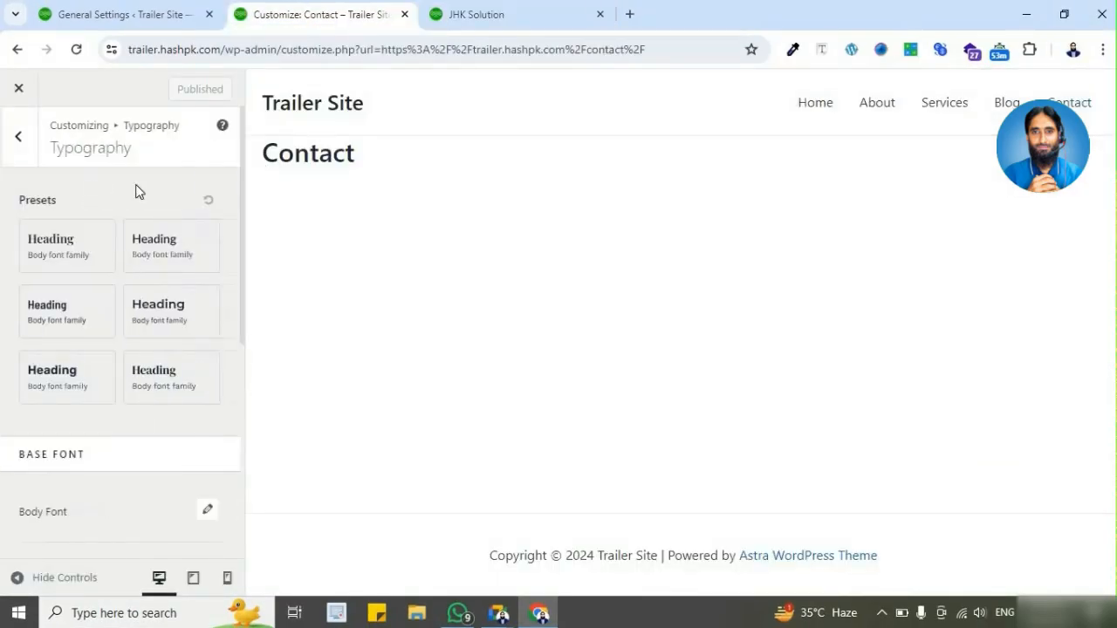
scroll(5, 332, "down", 4)
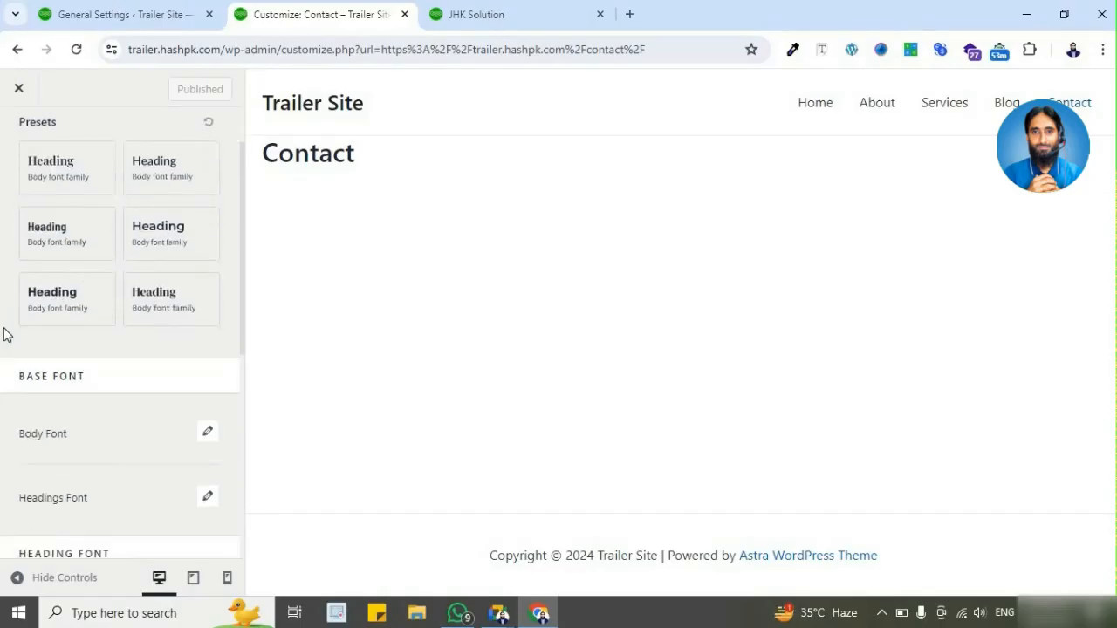
scroll(39, 278, "down", 2)
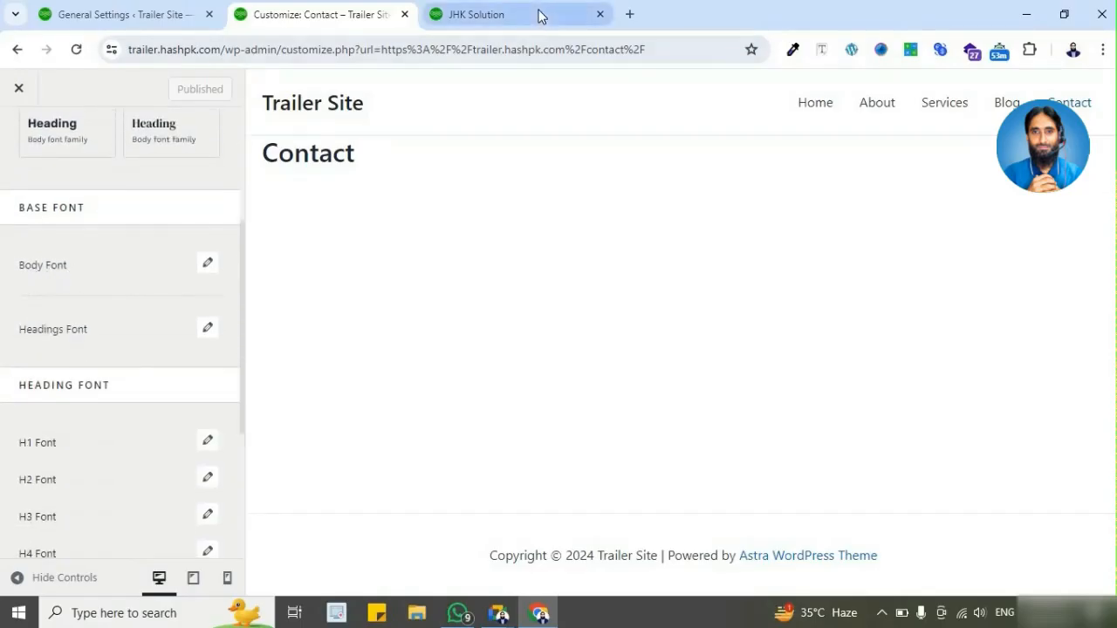
Step: Examine the body text in the demo home page's hero and "Why Client Loves Us" cards
left_click(539, 14)
left_click_drag(60, 348, 274, 391)
scroll(408, 342, "down", 1)
scroll(408, 340, "down", 12)
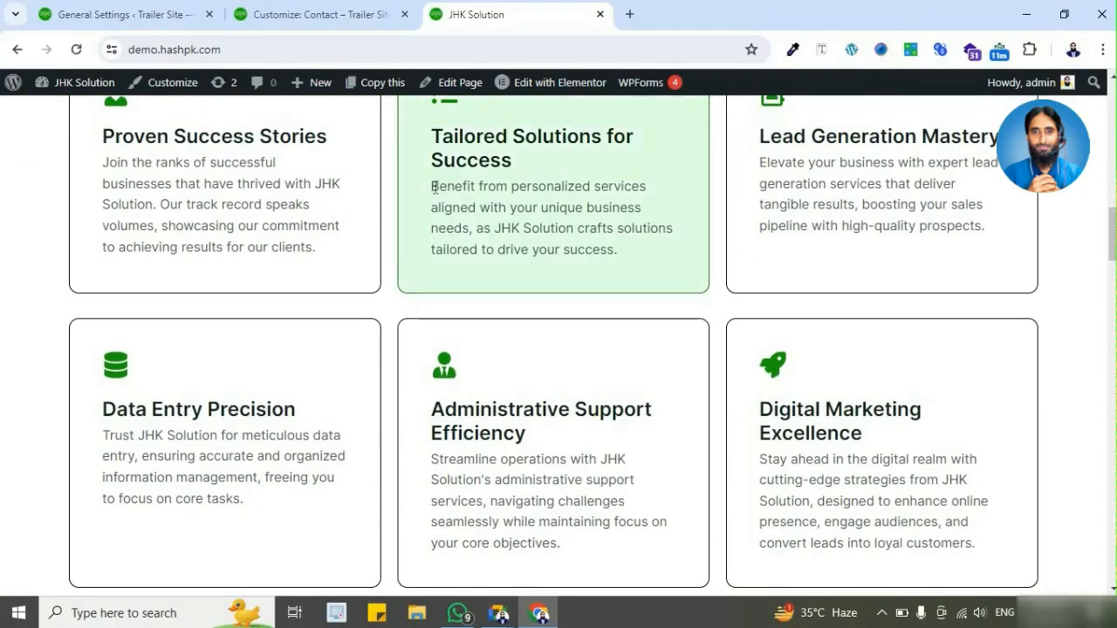
left_click_drag(432, 186, 624, 255)
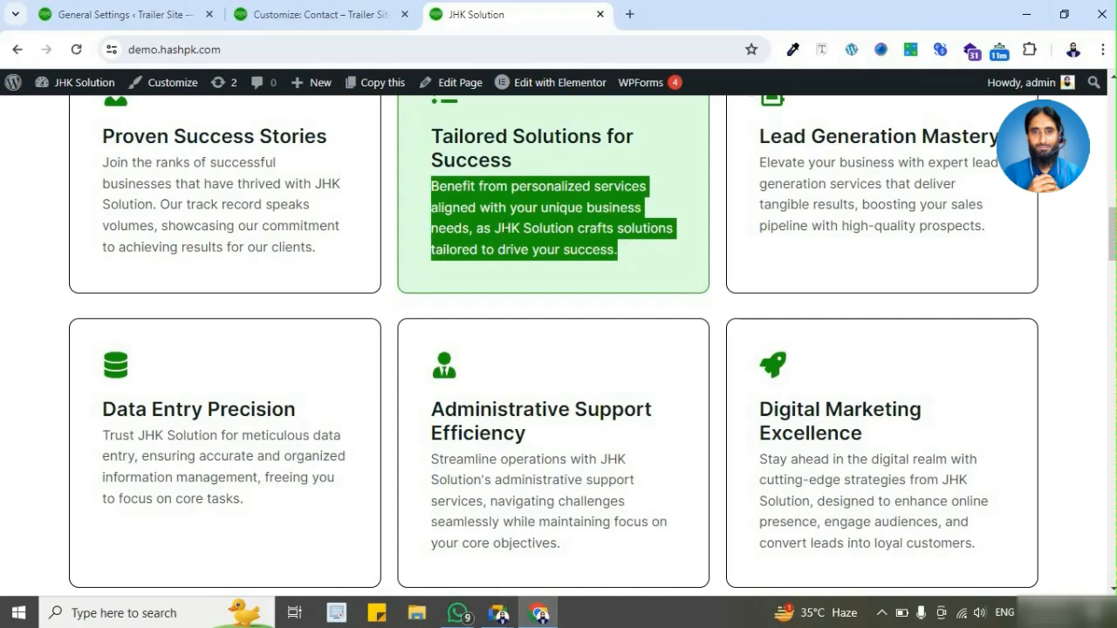
left_click_drag(107, 162, 321, 255)
scroll(472, 393, "down", 1)
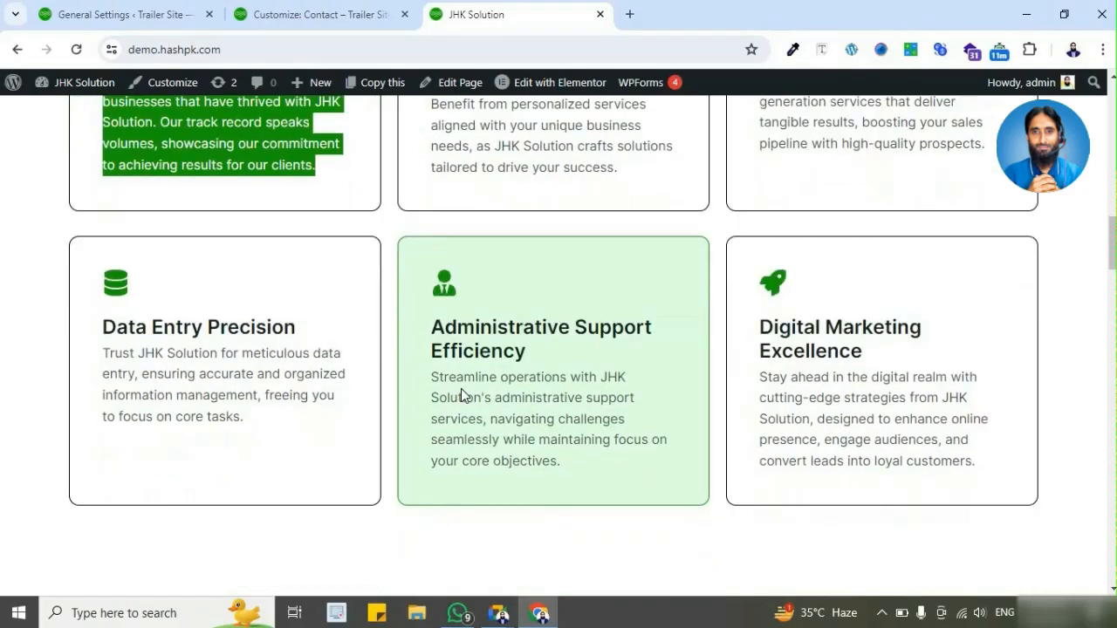
left_click_drag(431, 378, 567, 460)
scroll(568, 460, "up", 3)
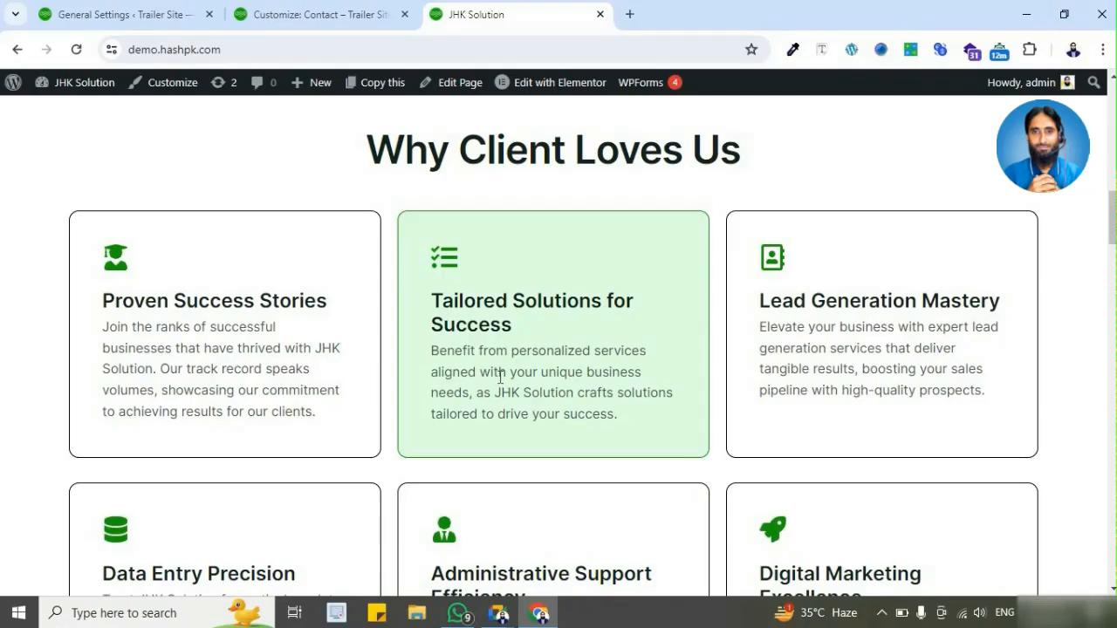
scroll(501, 377, "up", 10)
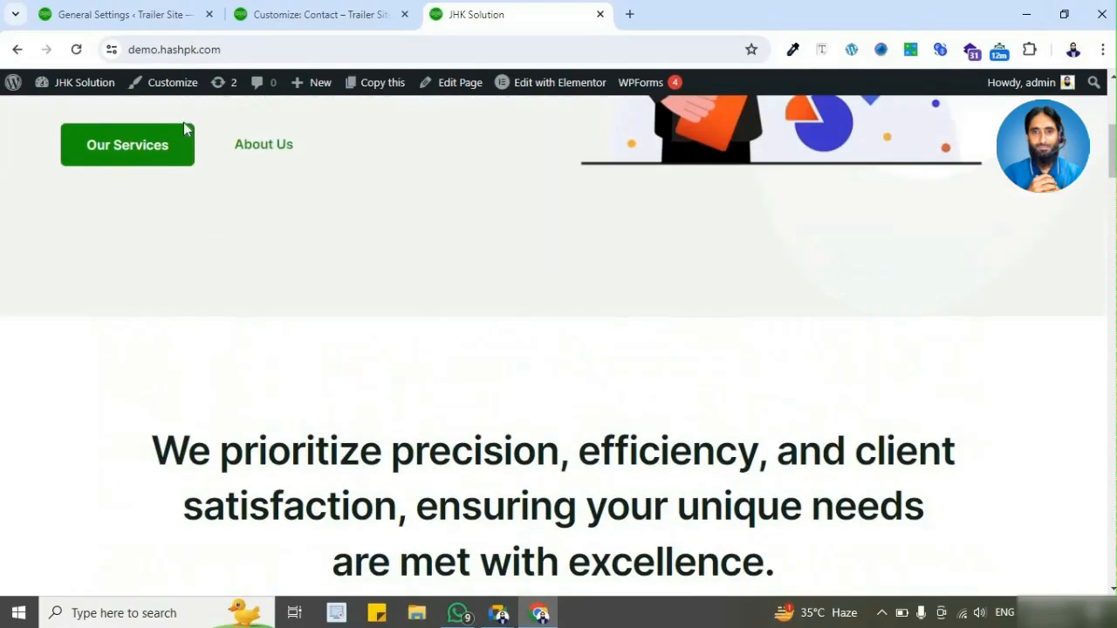
Step: Examine the paragraph under the demo page's "We bring innovation and creative freedom" heading
scroll(522, 362, "down", 10)
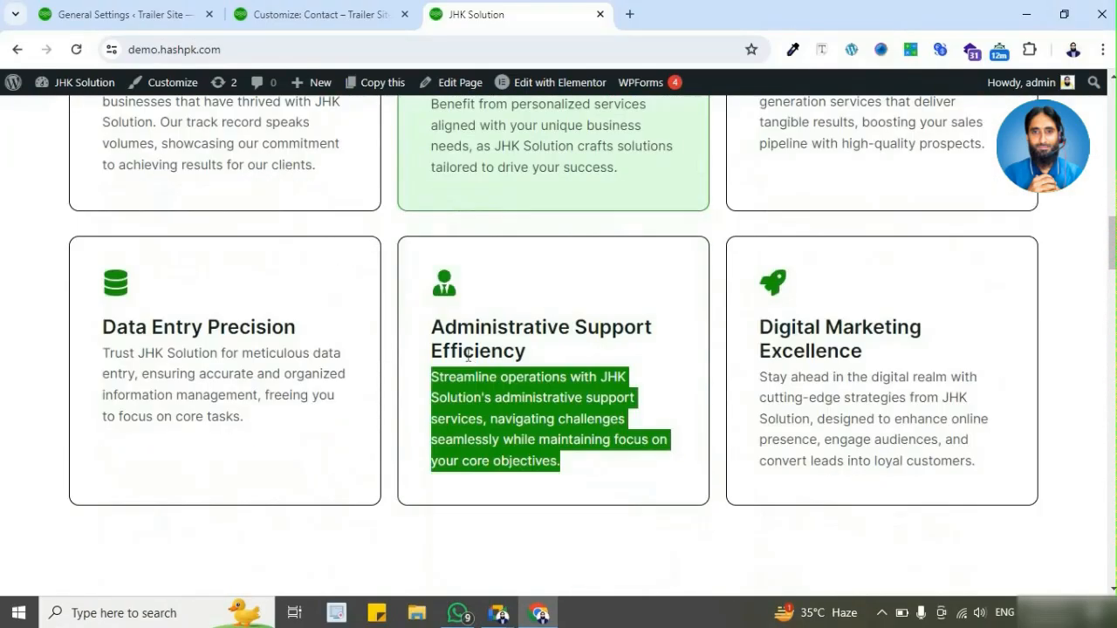
scroll(458, 344, "down", 12)
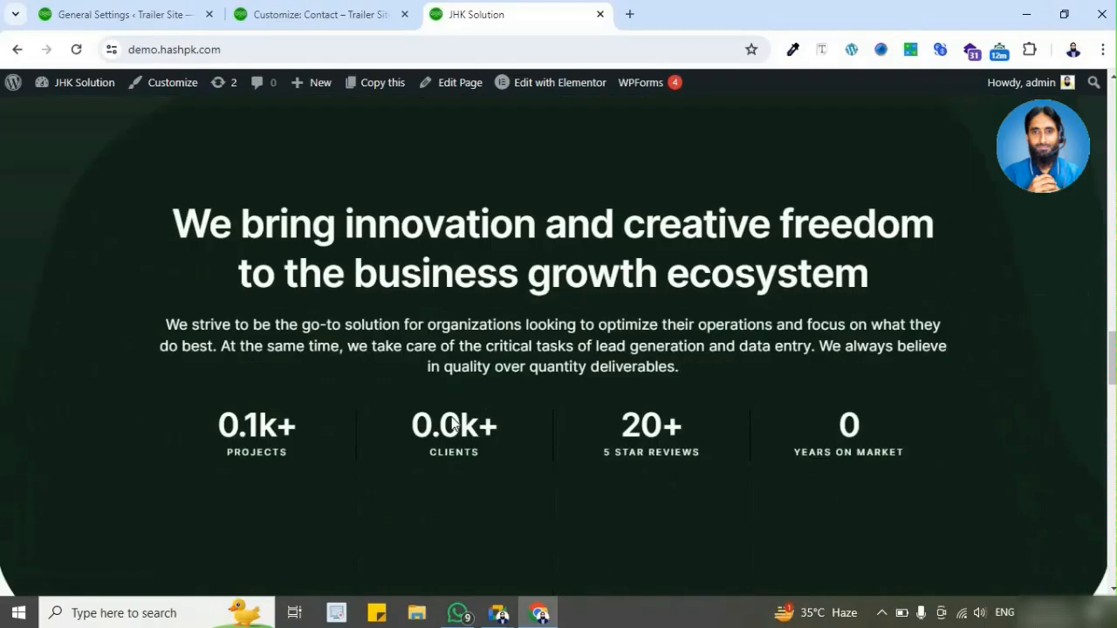
left_click_drag(177, 294, 678, 337)
left_click(453, 319)
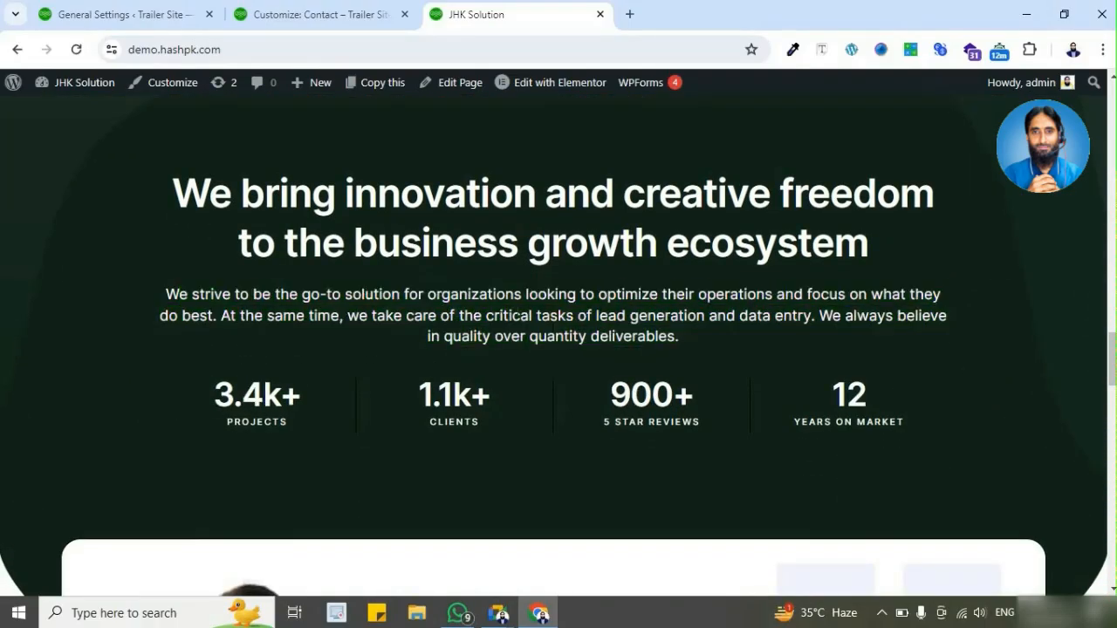
Step: Examine the body text of the demo page's CEO Message and customer review cards
scroll(453, 319, "down", 1)
scroll(453, 320, "down", 9)
scroll(448, 317, "up", 5)
left_click_drag(508, 349, 678, 449)
scroll(678, 450, "down", 8)
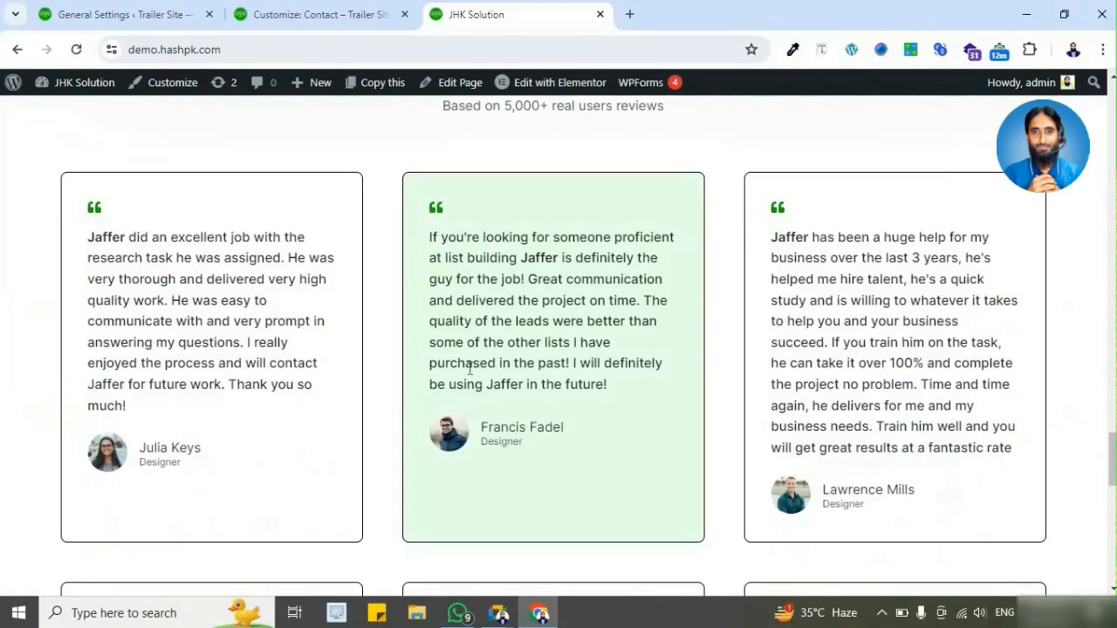
left_click_drag(192, 294, 343, 355)
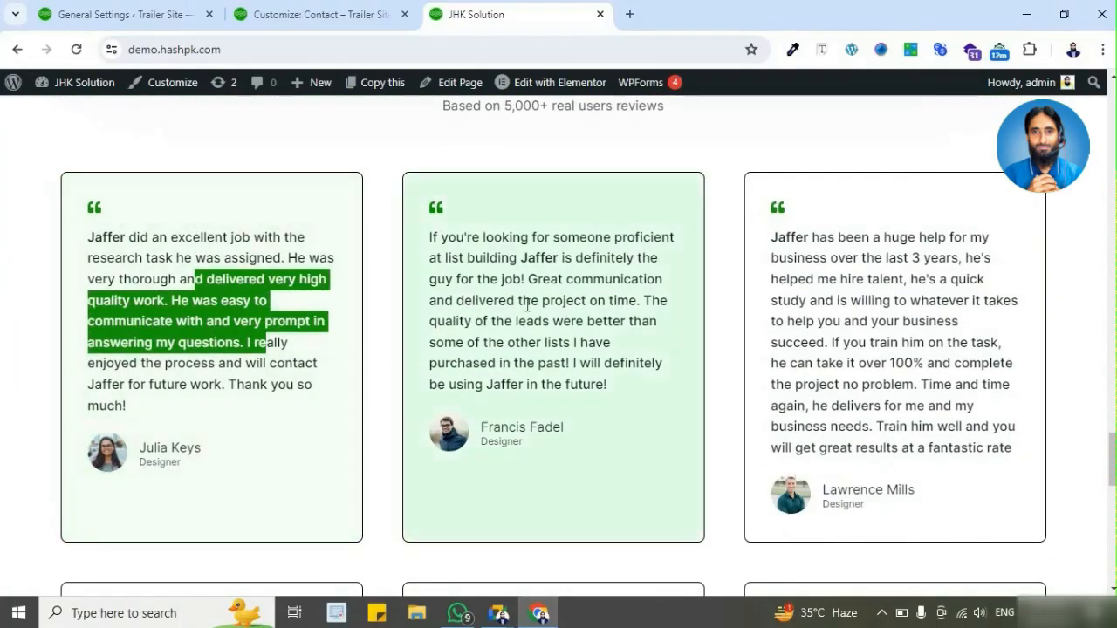
left_click(527, 306)
scroll(527, 306, "up", 7)
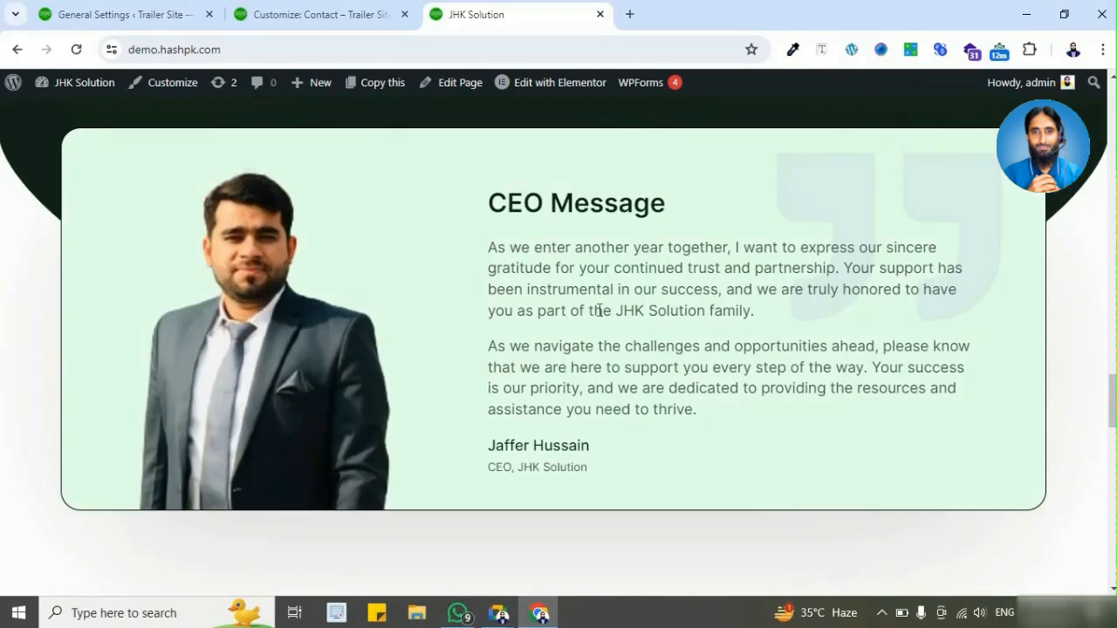
Step: Examine the body text of the demo page's customer review cards and its "Want to grow your business?" section
scroll(289, 398, "down", 5)
scroll(290, 398, "down", 1)
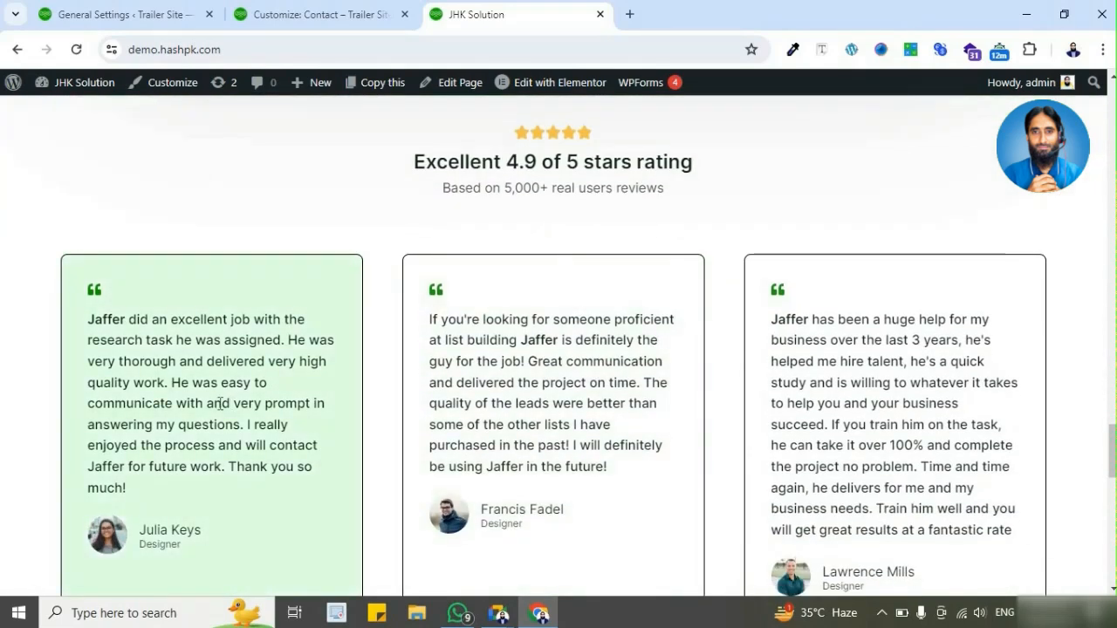
scroll(449, 357, "down", 4)
scroll(449, 357, "down", 4)
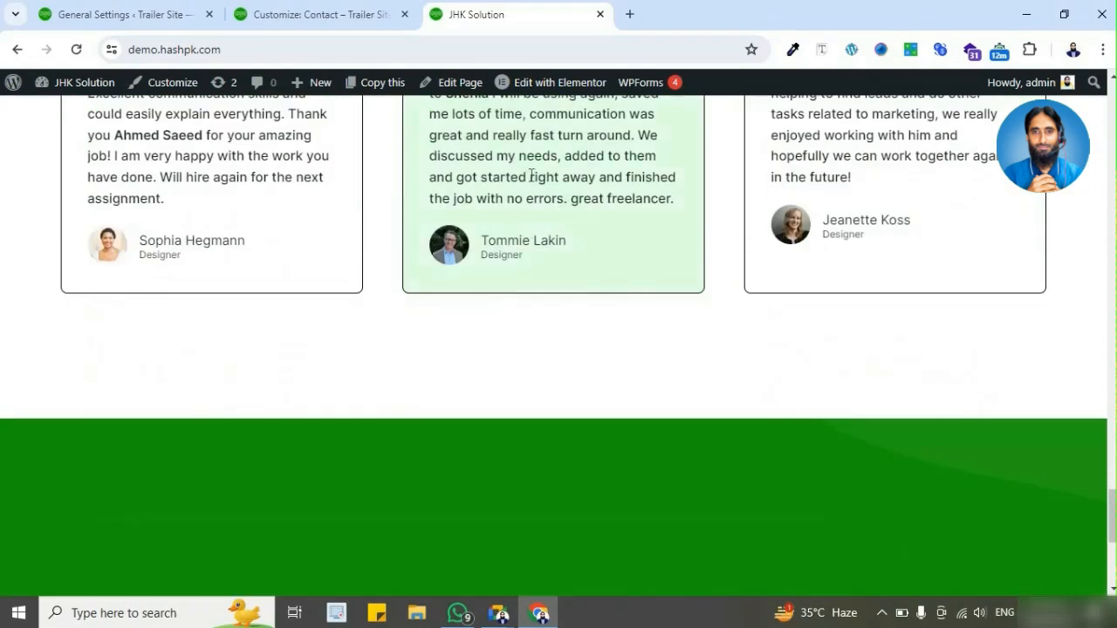
scroll(531, 176, "down", 5)
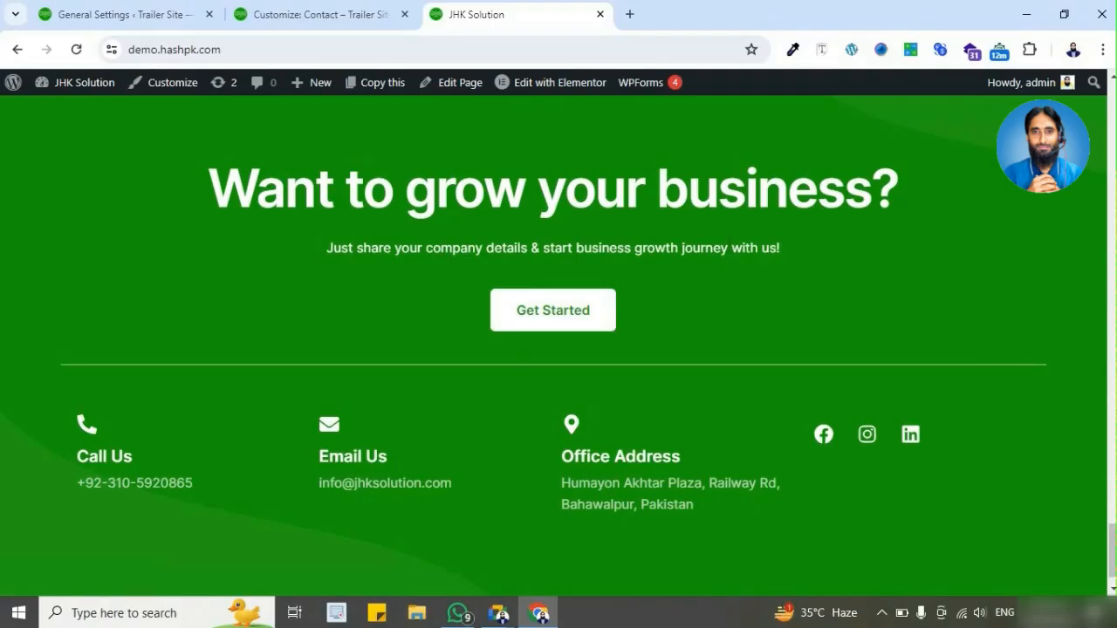
Step: Examine the demo page's headings from "Boost Your Business Growth" in the hero through "Why Client Loves Us"
scroll(681, 344, "up", 15)
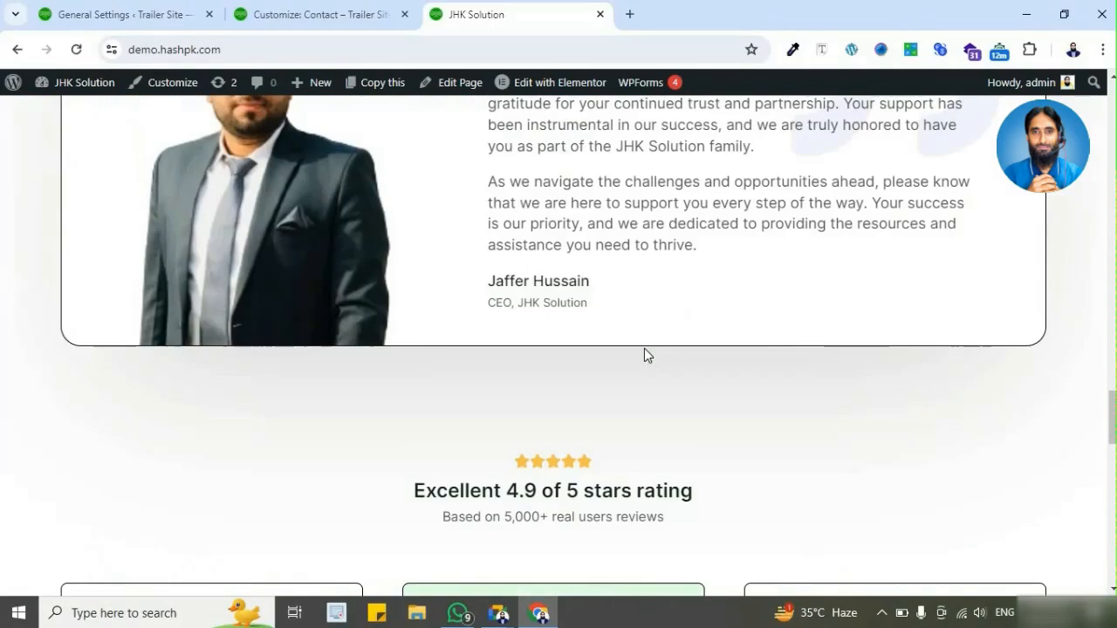
scroll(645, 353, "up", 20)
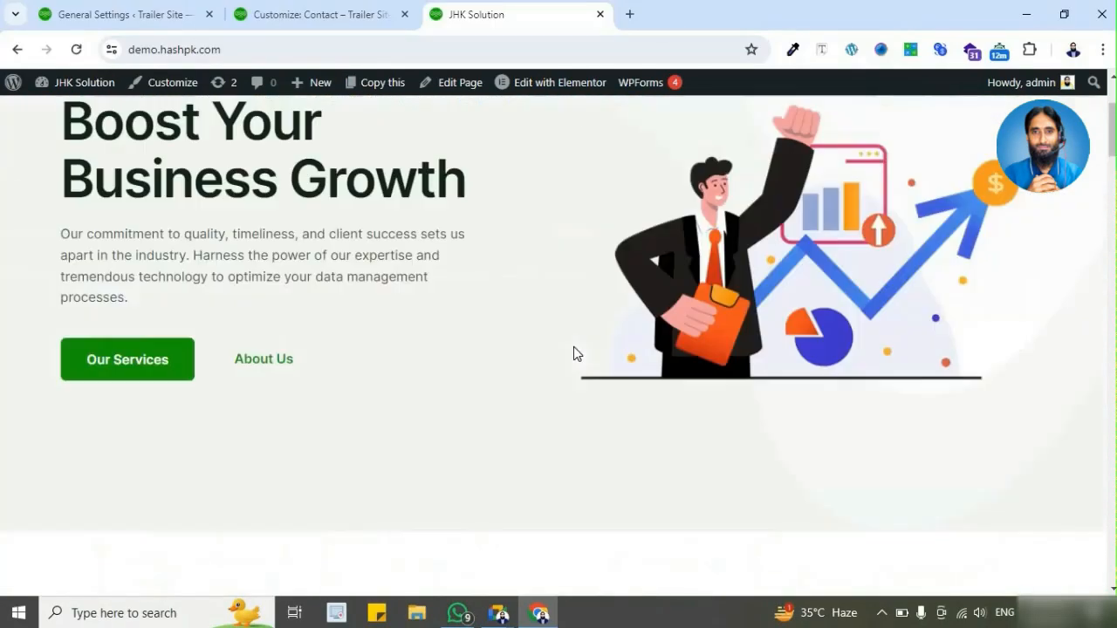
scroll(574, 354, "up", 3)
left_click_drag(56, 307, 470, 373)
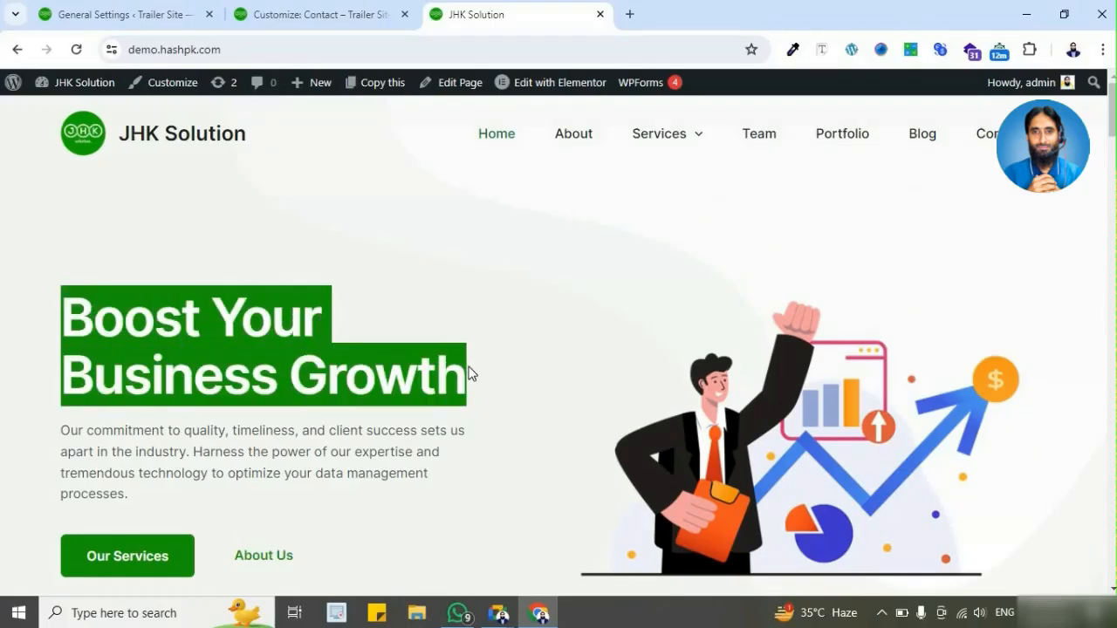
scroll(494, 357, "down", 5)
left_click_drag(166, 272, 778, 396)
scroll(532, 314, "down", 4)
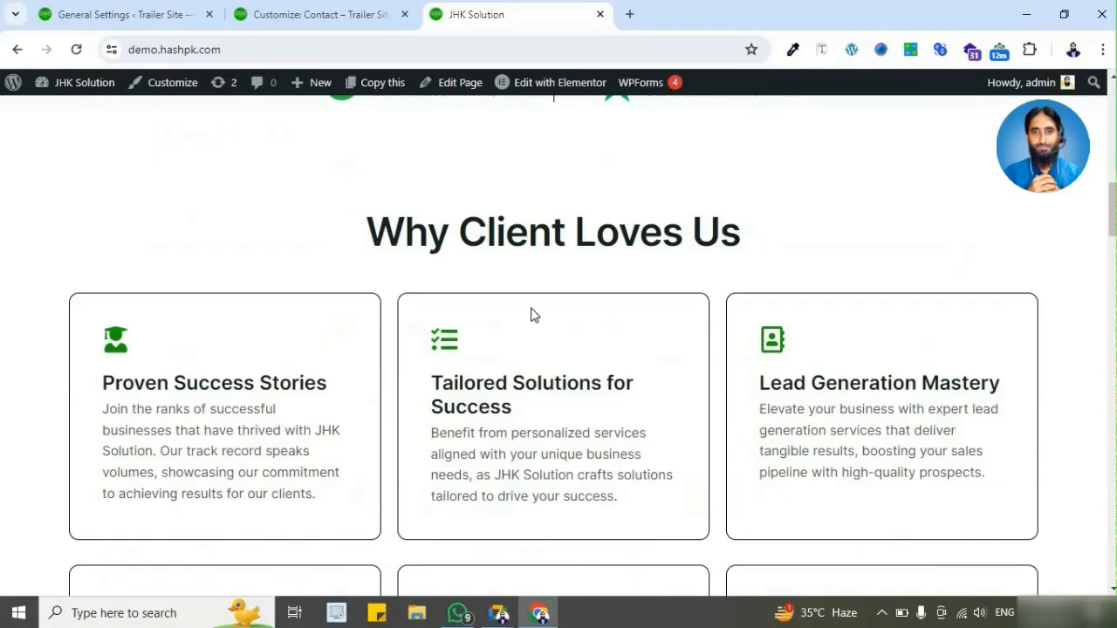
left_click_drag(369, 242, 688, 298)
Step: Examine the "Dive into our portfolio to witness success stories" heading and the heading of the dark innovation section
scroll(593, 369, "down", 6)
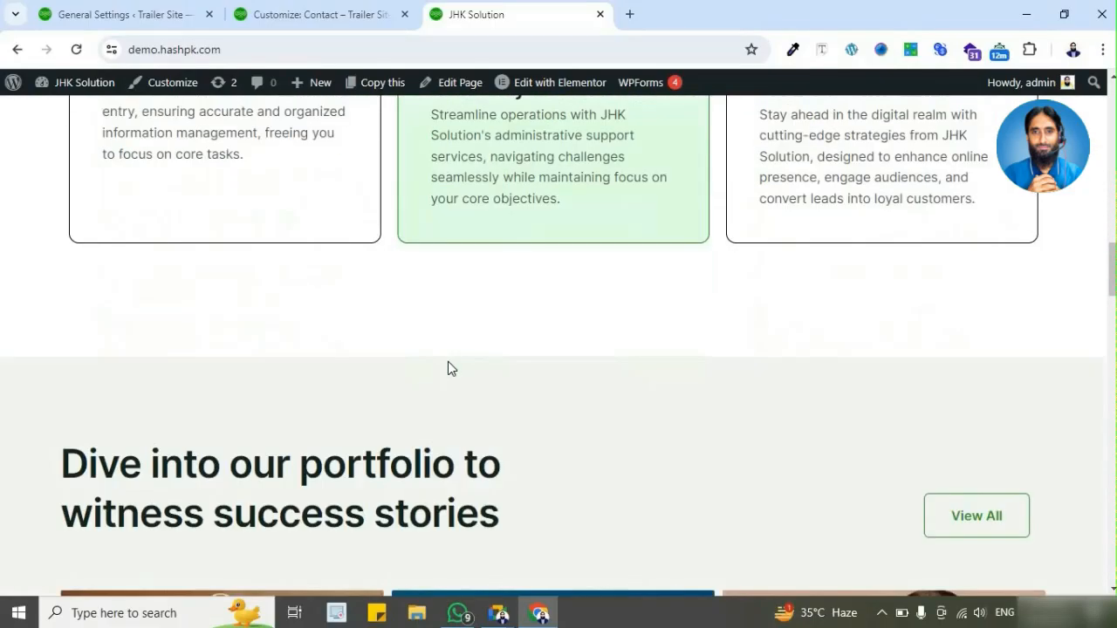
left_click_drag(129, 392, 410, 450)
scroll(655, 325, "down", 8)
left_click_drag(263, 194, 839, 252)
scroll(545, 284, "down", 6)
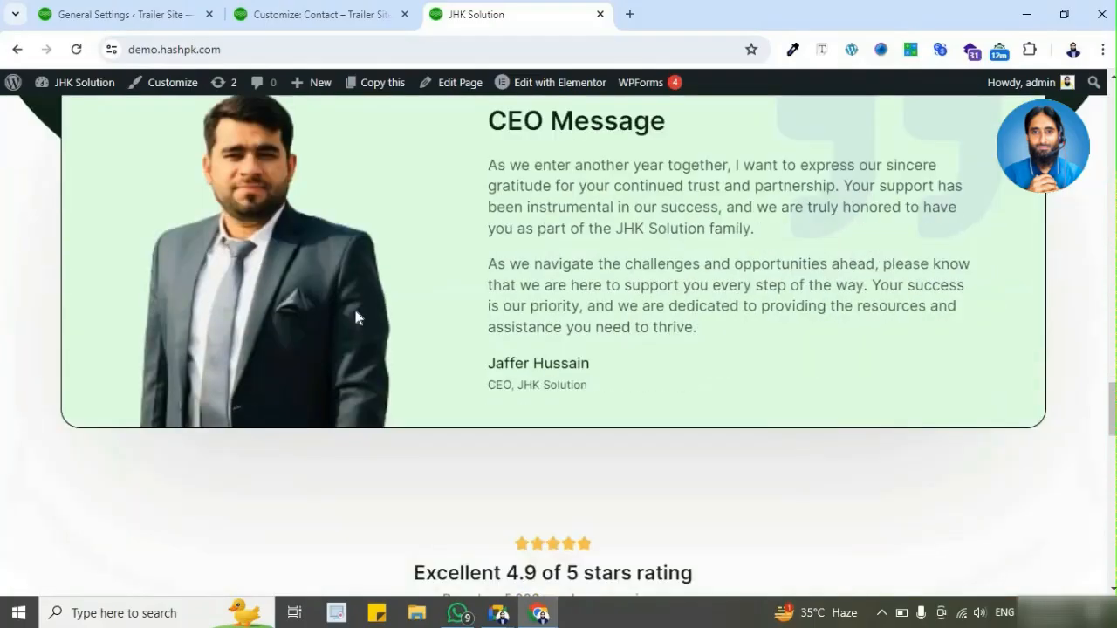
Step: Highlight the 3.4k+ projects counter and the "CEO Message" title as examples of heading text
scroll(353, 305, "up", 4)
left_click_drag(216, 231, 335, 234)
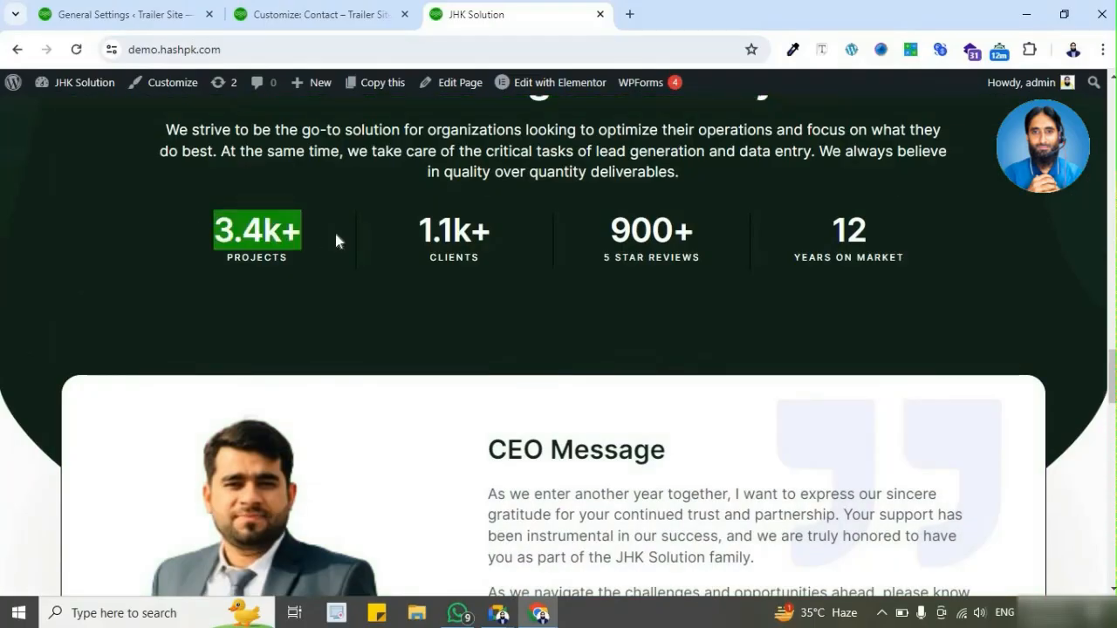
scroll(416, 296, "down", 3)
left_click_drag(506, 281, 673, 309)
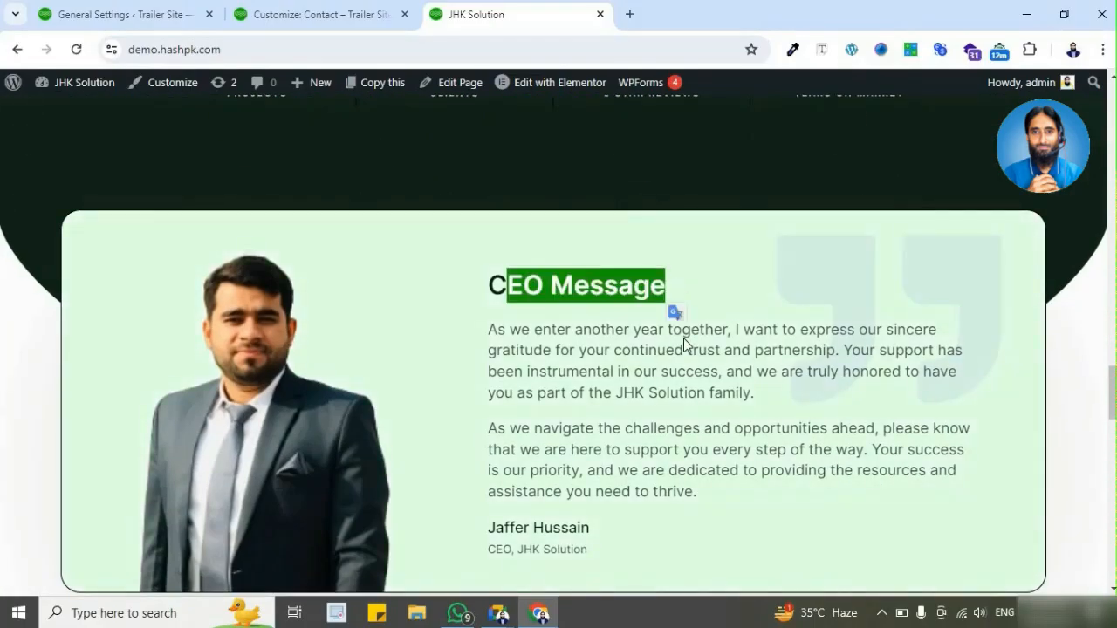
Step: Examine the "Excellent 4.9 of 5 stars rating" heading and the "Want to grow your business?" heading
scroll(664, 349, "down", 3)
scroll(632, 389, "down", 2)
left_click_drag(416, 325, 766, 326)
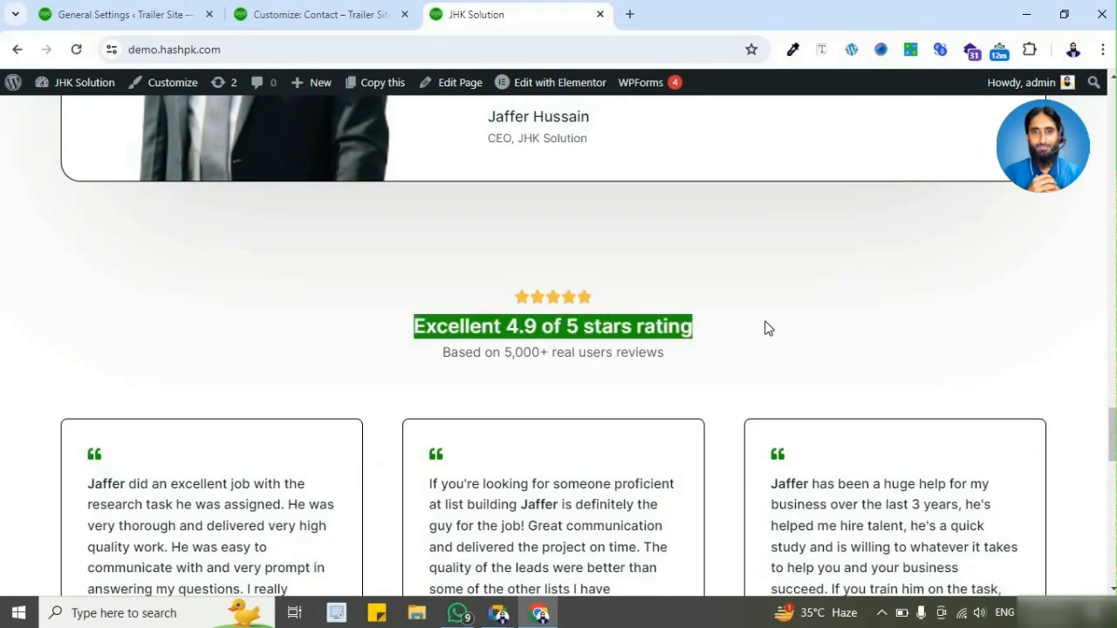
scroll(619, 352, "down", 5)
scroll(487, 390, "down", 8)
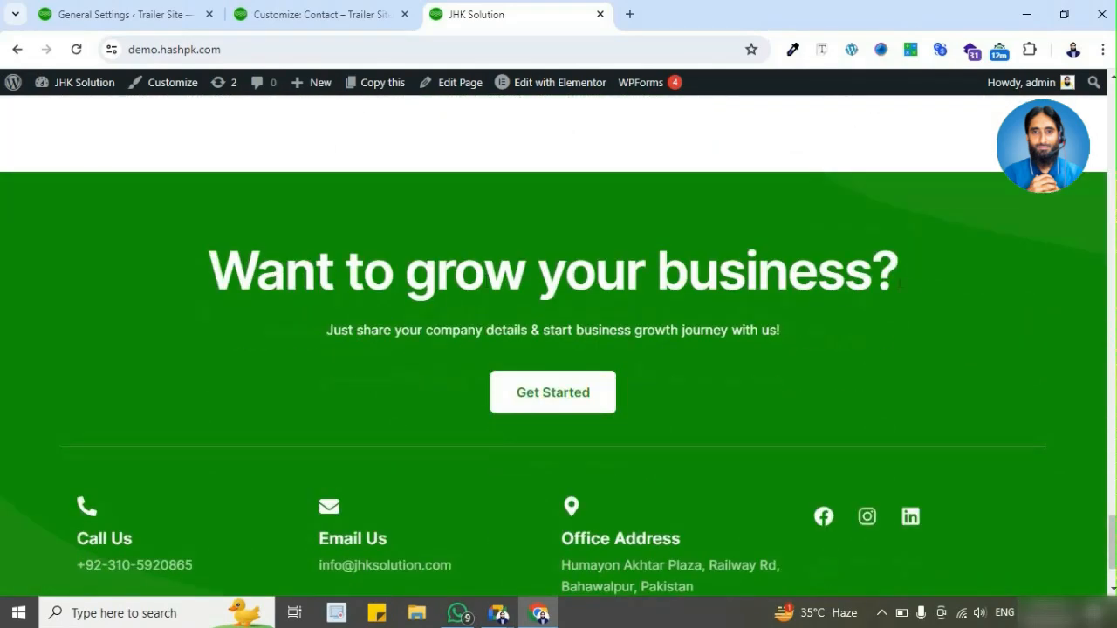
Step: Look back over the demo page's text from the review cards up to the hero section
scroll(713, 339, "up", 4)
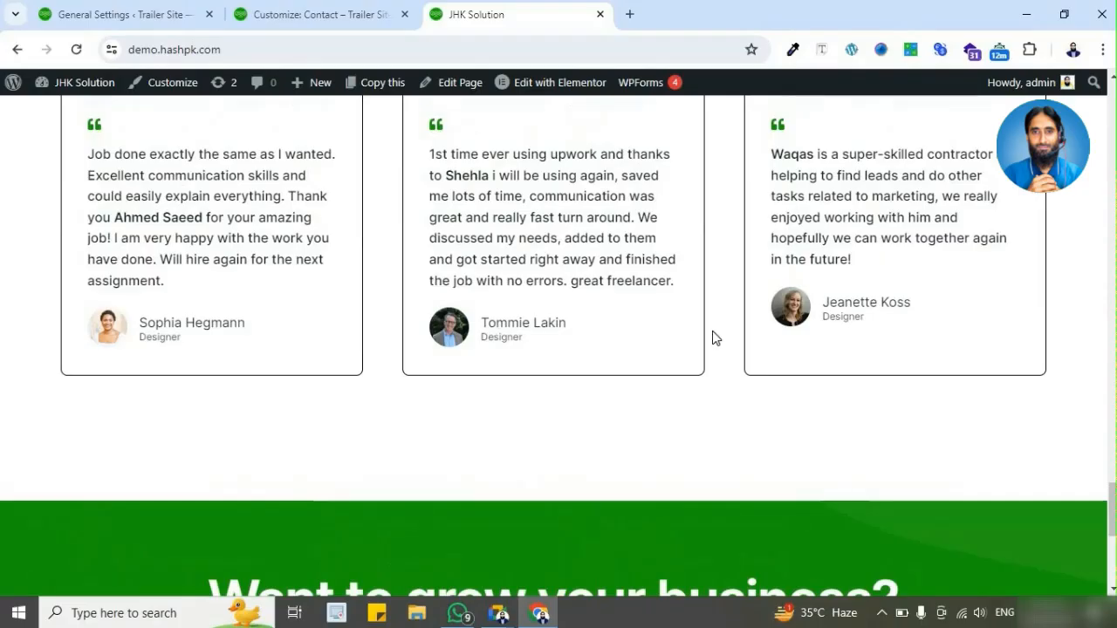
scroll(721, 249, "up", 15)
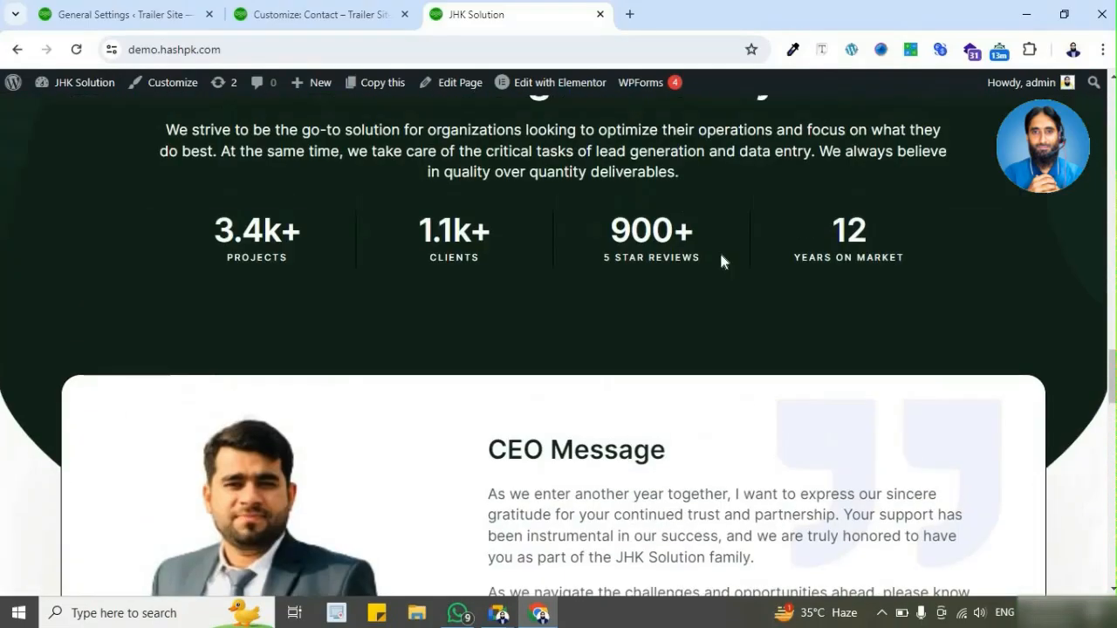
scroll(721, 262, "up", 8)
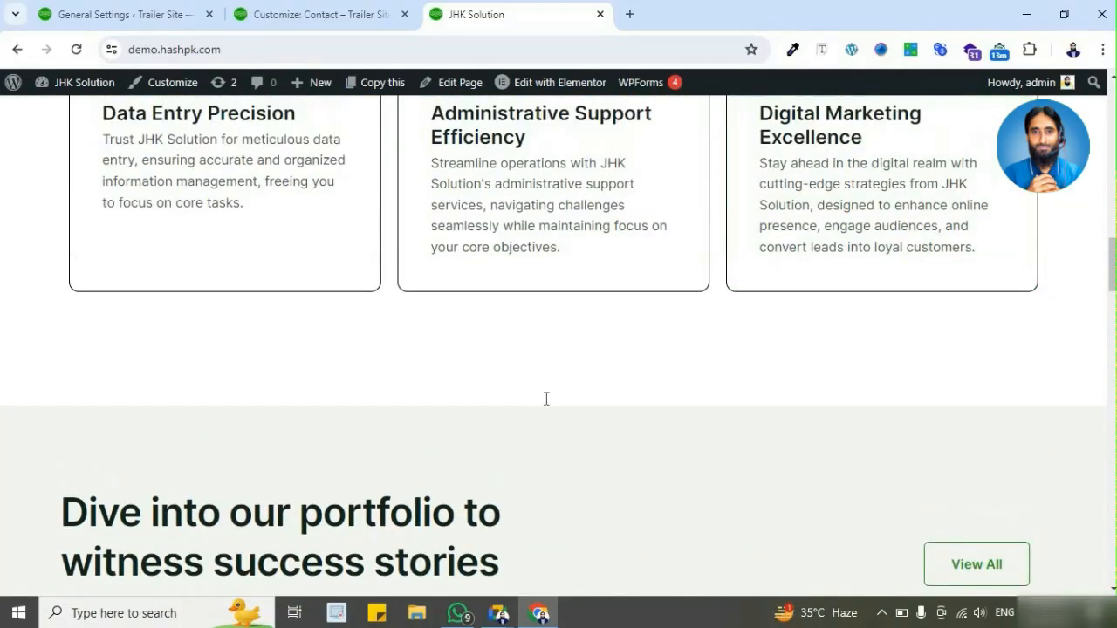
scroll(398, 464, "up", 6)
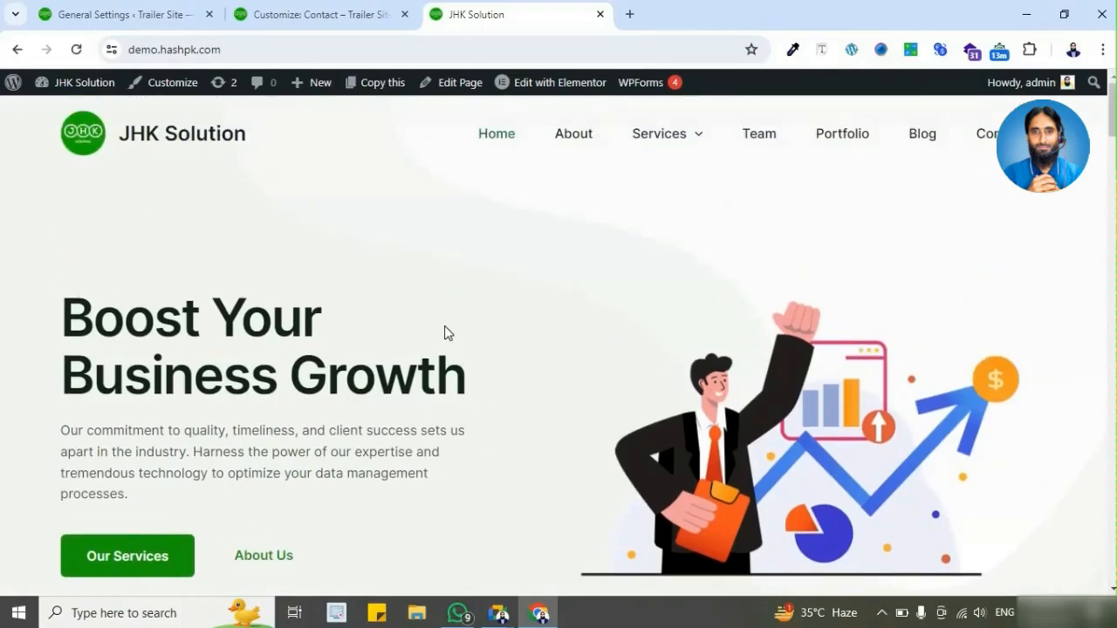
scroll(259, 352, "down", 1)
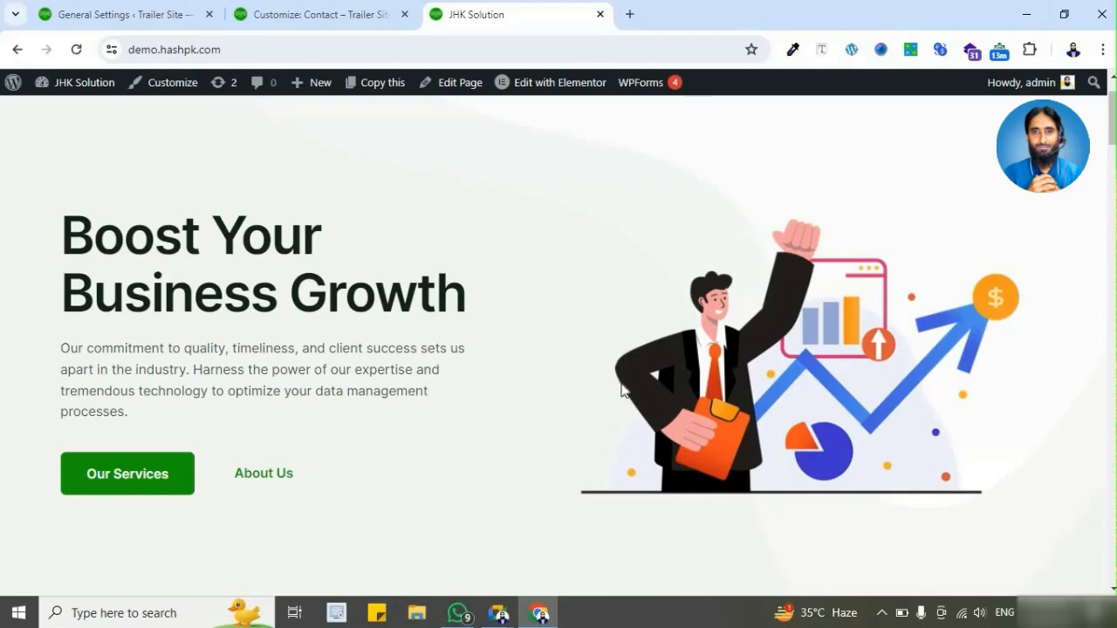
left_click(824, 54)
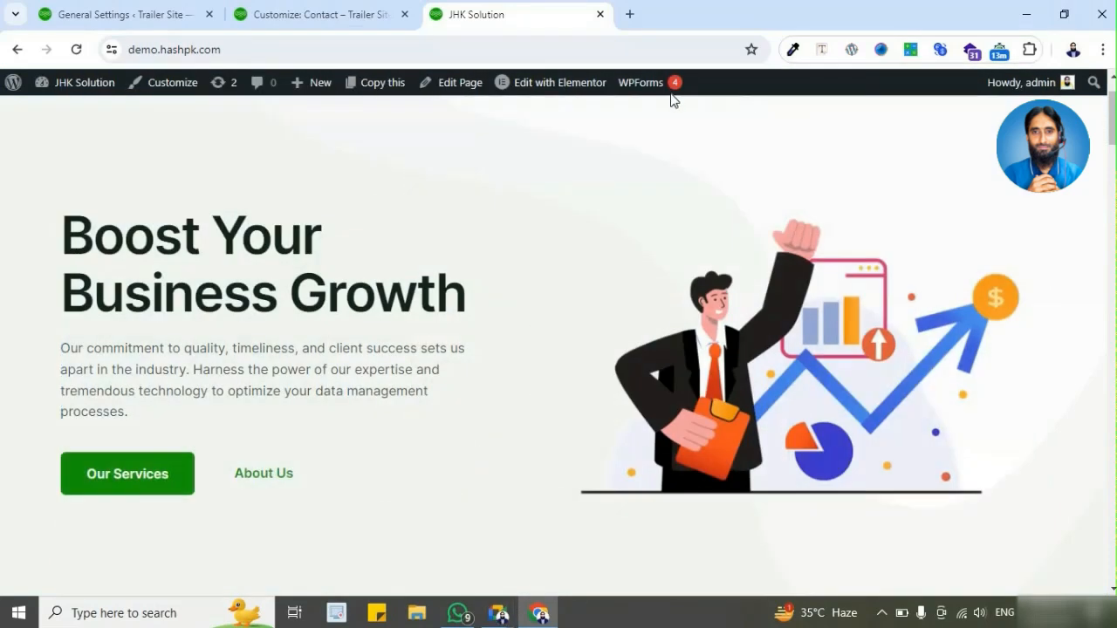
Step: Open the Chrome Web Store in a new browser tab
left_click(630, 14)
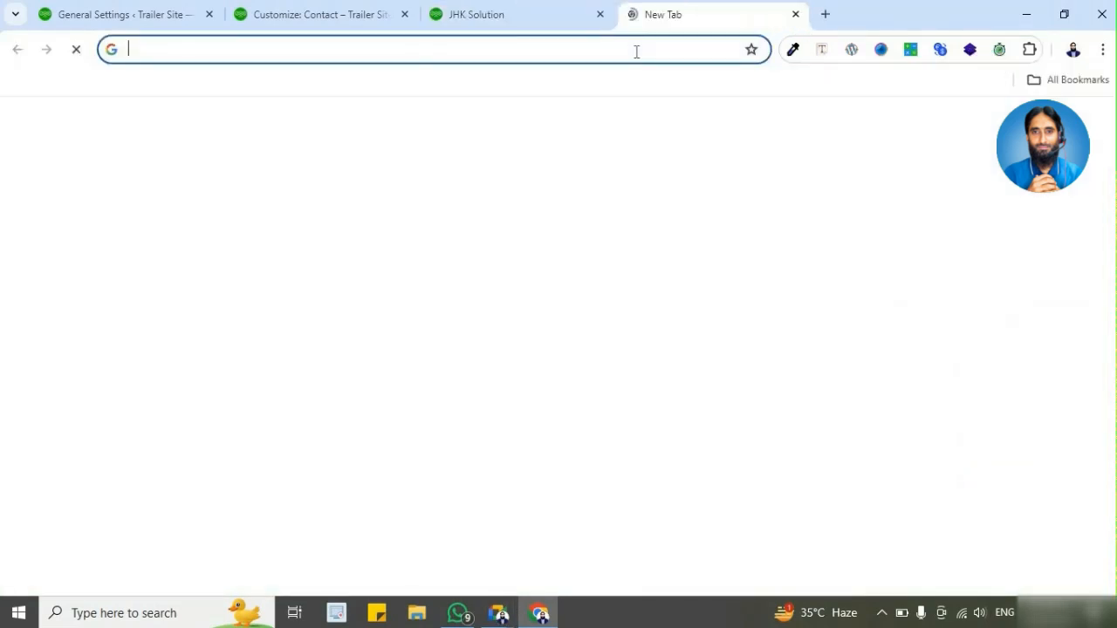
type("webstore")
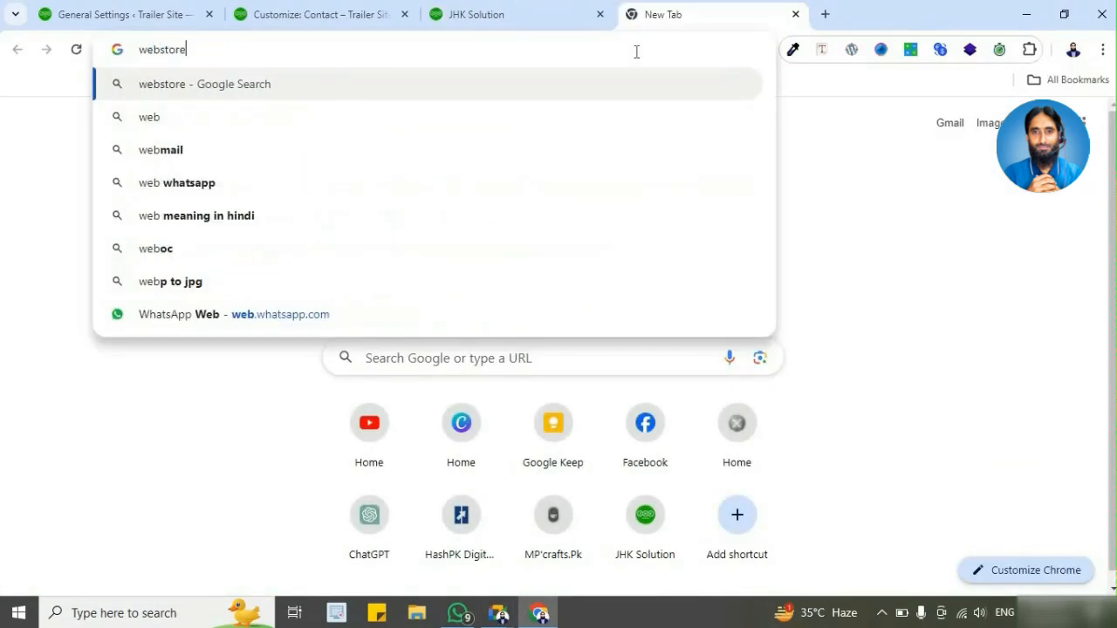
key("Return")
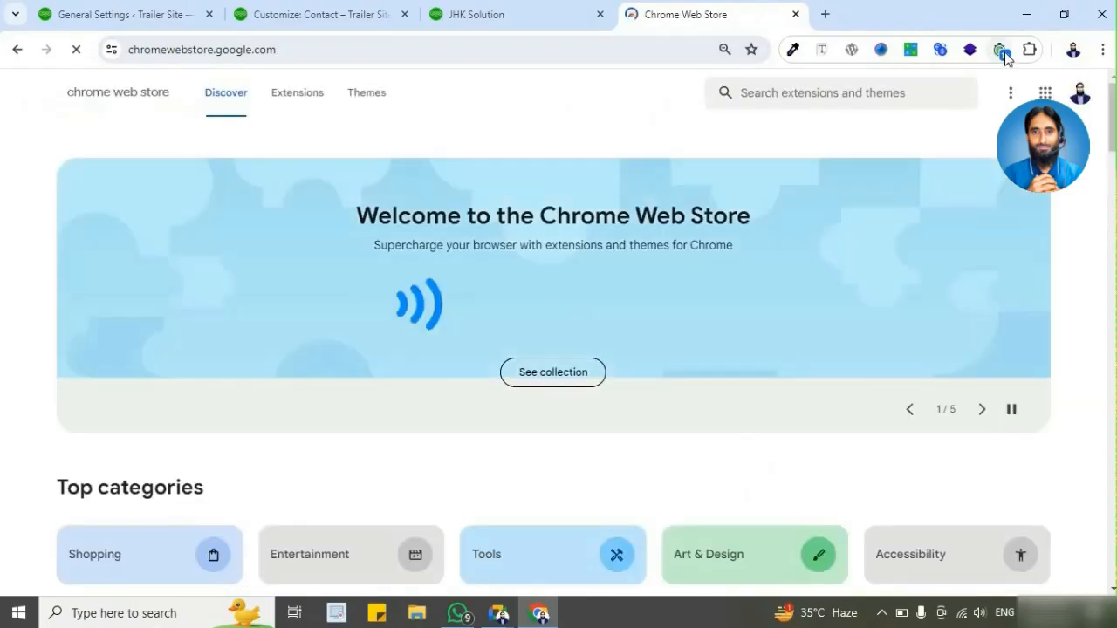
Step: Search the Chrome Web Store for "font finder", view the first Font Finder extension's details and return to the results
left_click(772, 99)
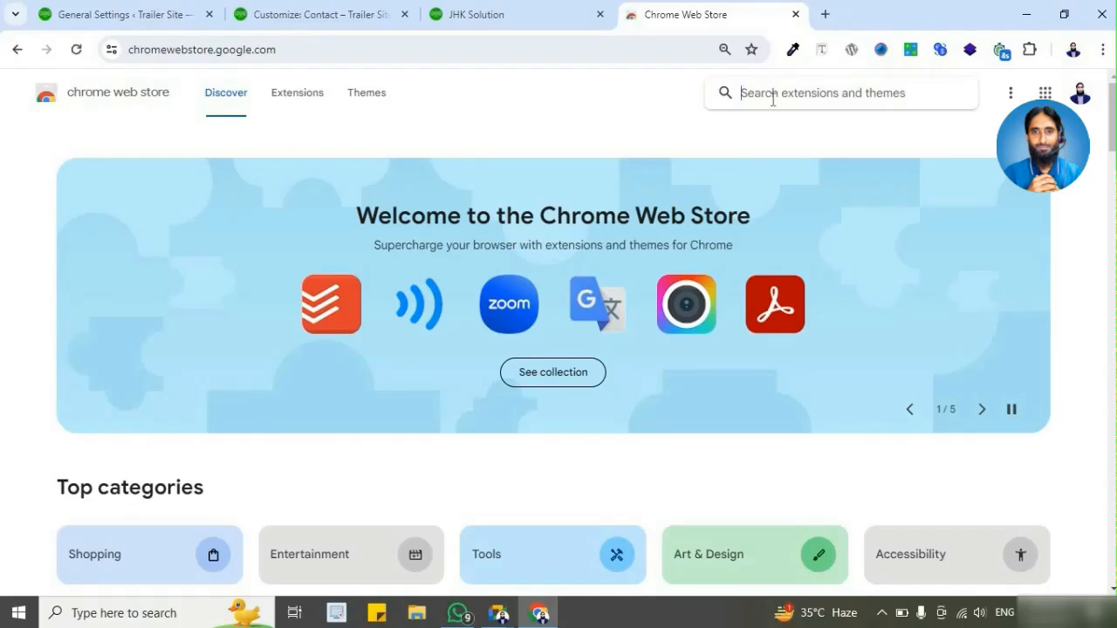
type("font find")
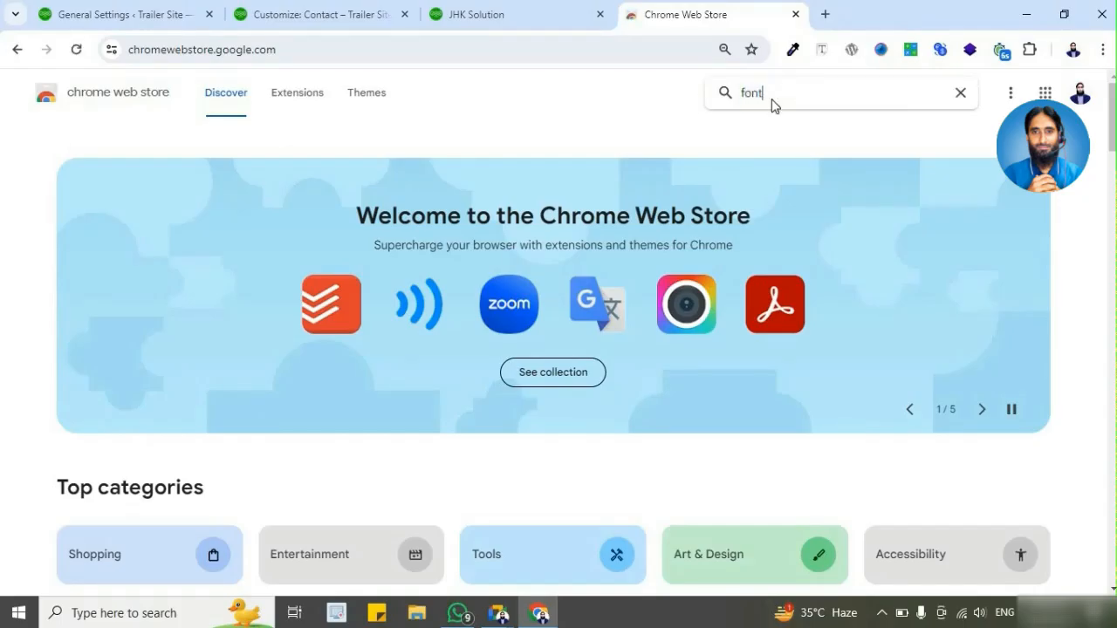
type("er")
key("Return")
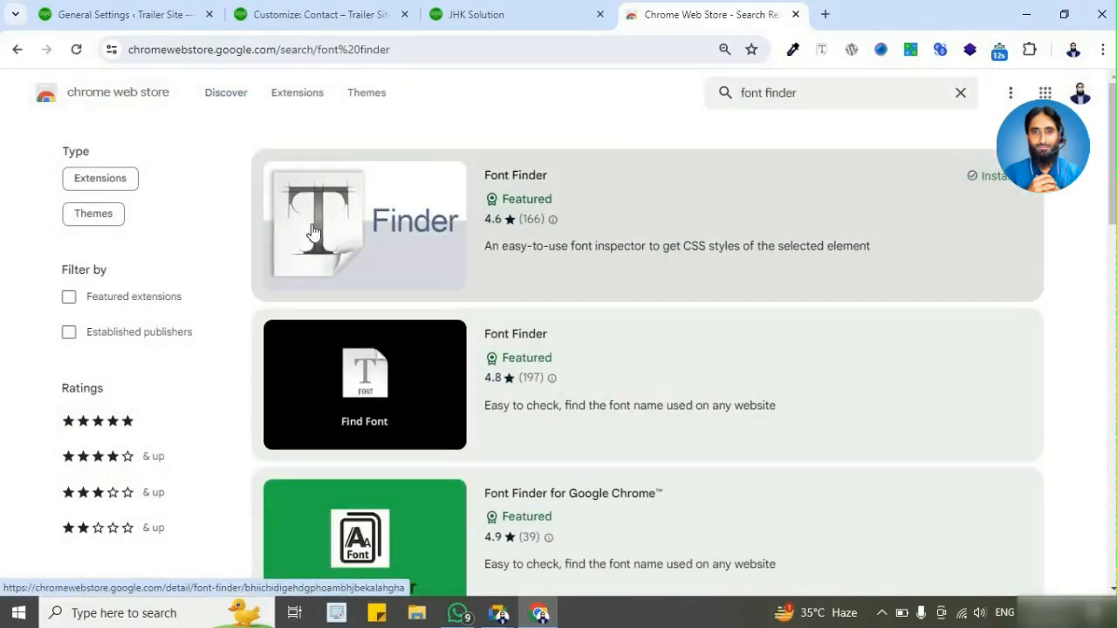
left_click(566, 204)
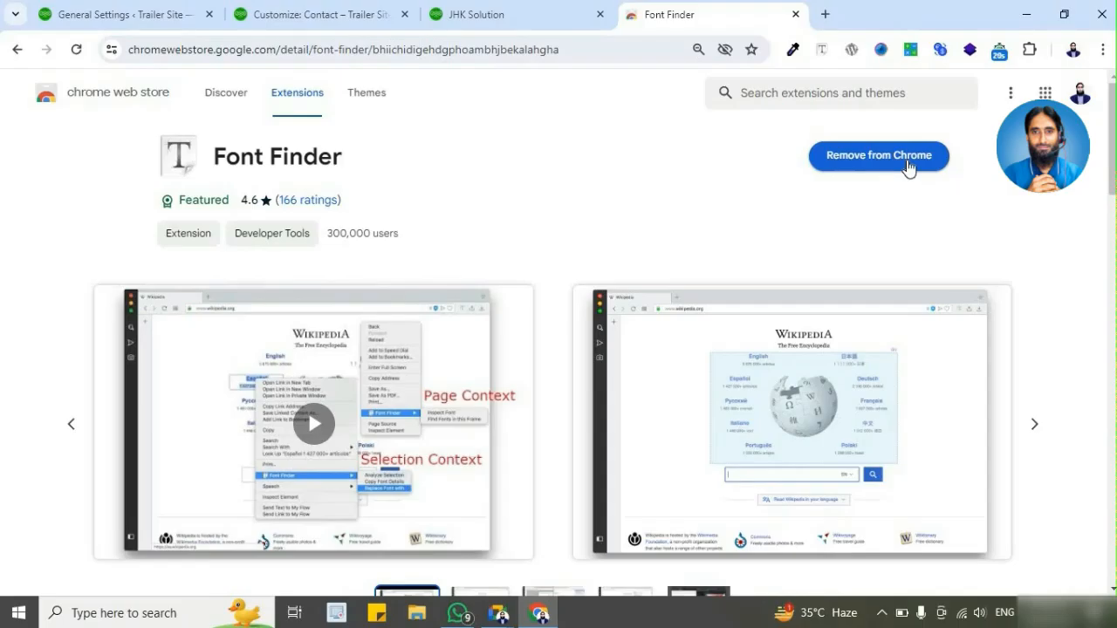
left_click(19, 51)
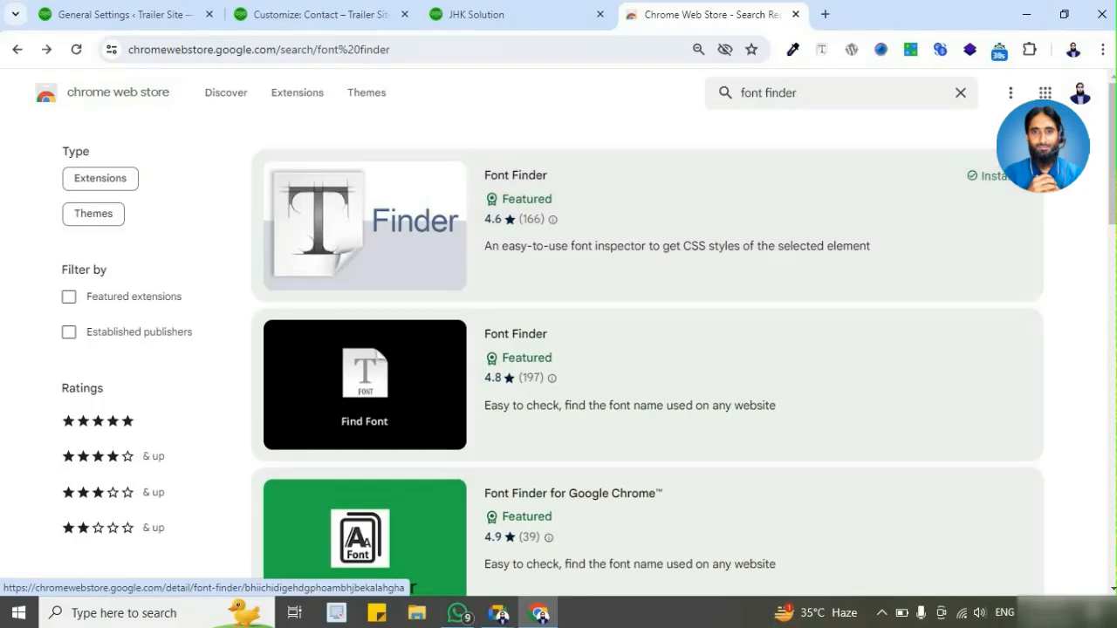
Step: Start Font Finder on the JHK Solution demo page and target the "We prioritize precision, efficiency, and client satisfaction" heading
left_click(476, 14)
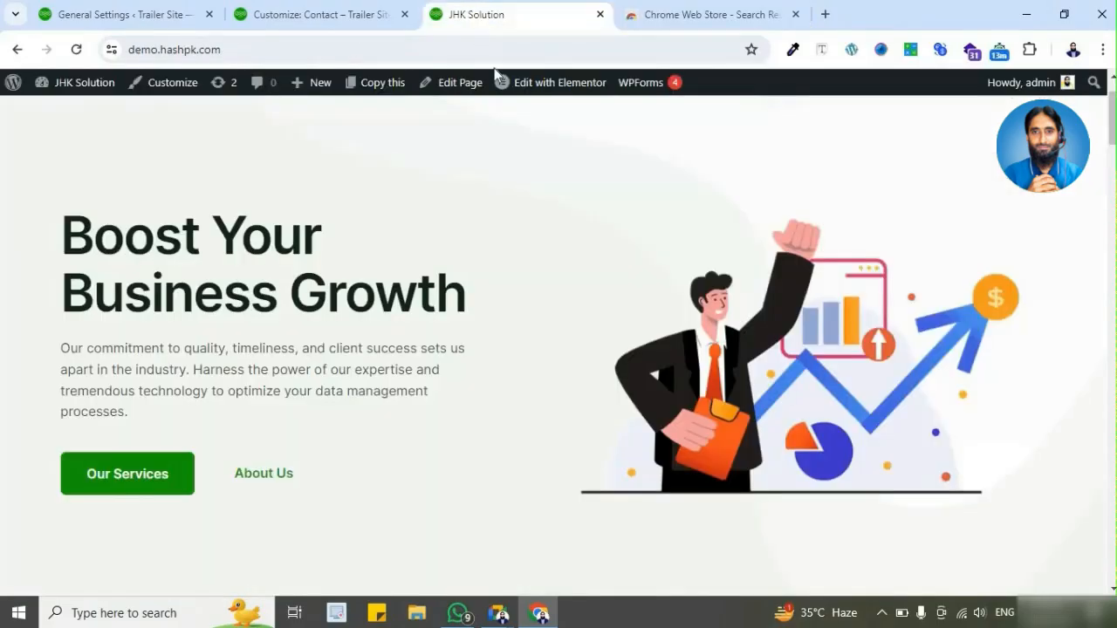
left_click(821, 53)
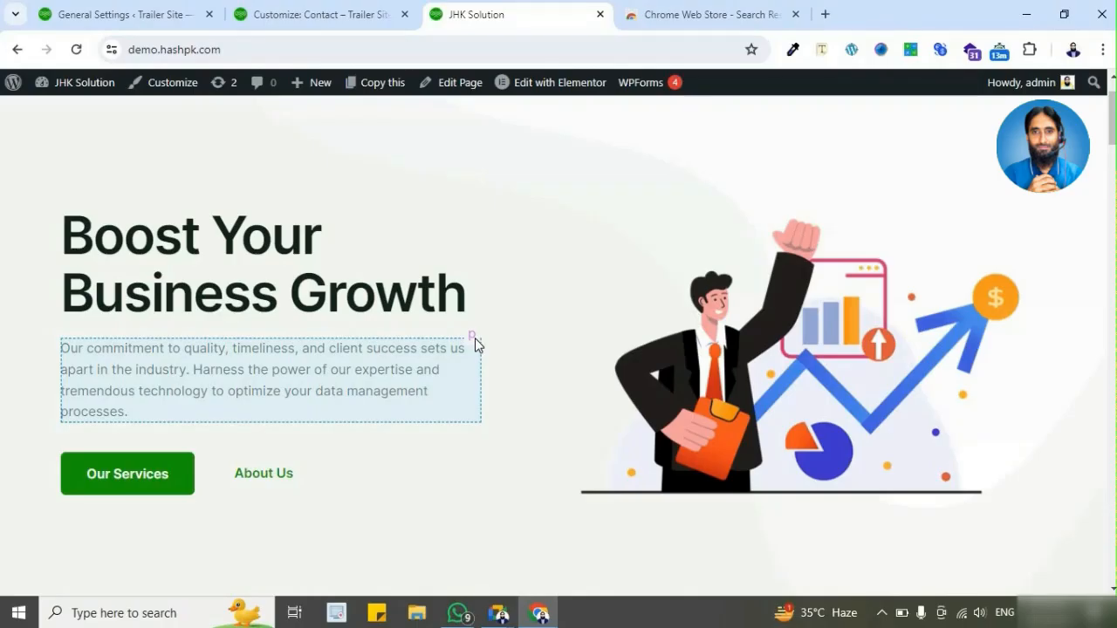
scroll(474, 338, "down", 3)
scroll(474, 338, "down", 2)
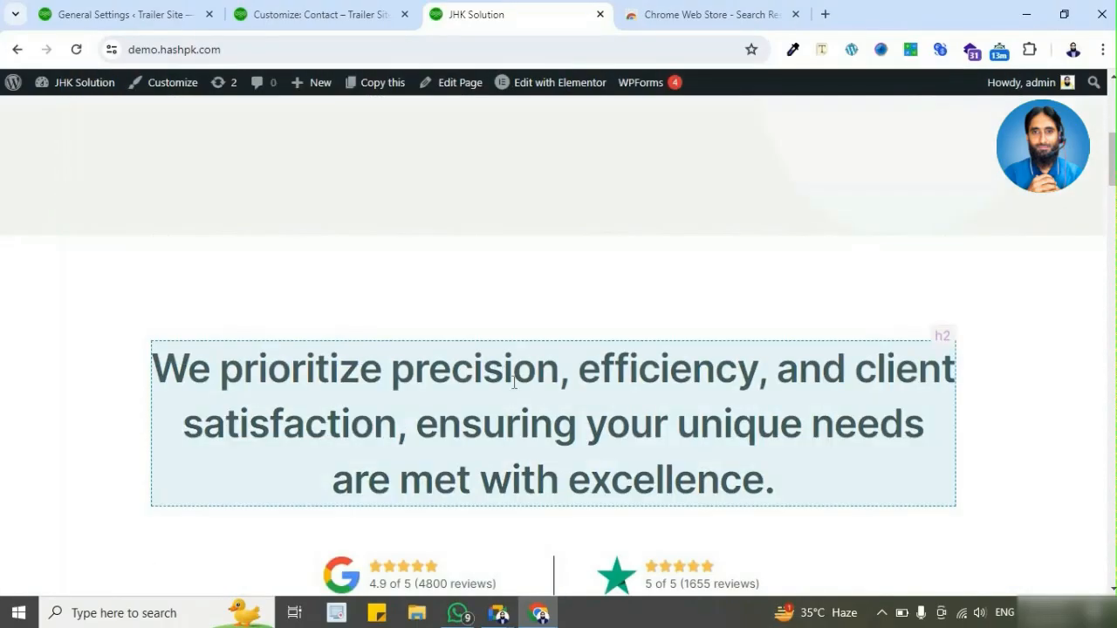
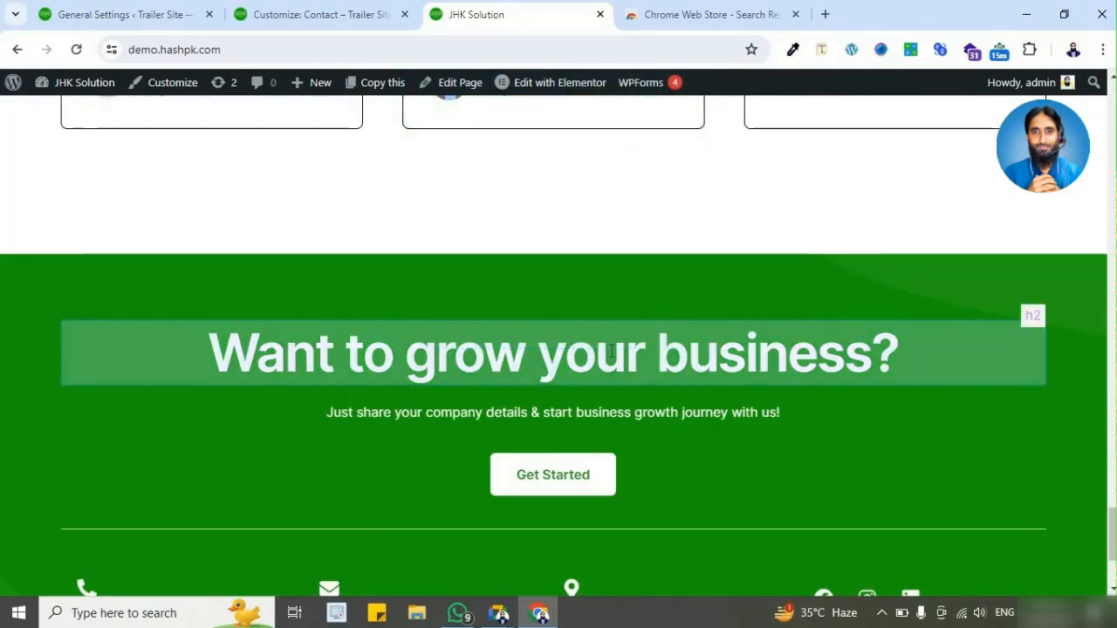
Step: Inspect the headings, paragraphs and section blocks of the JHK Solution home page, from the call-to-action banner back to the hero section
scroll(613, 350, "down", 2)
scroll(613, 375, "up", 3)
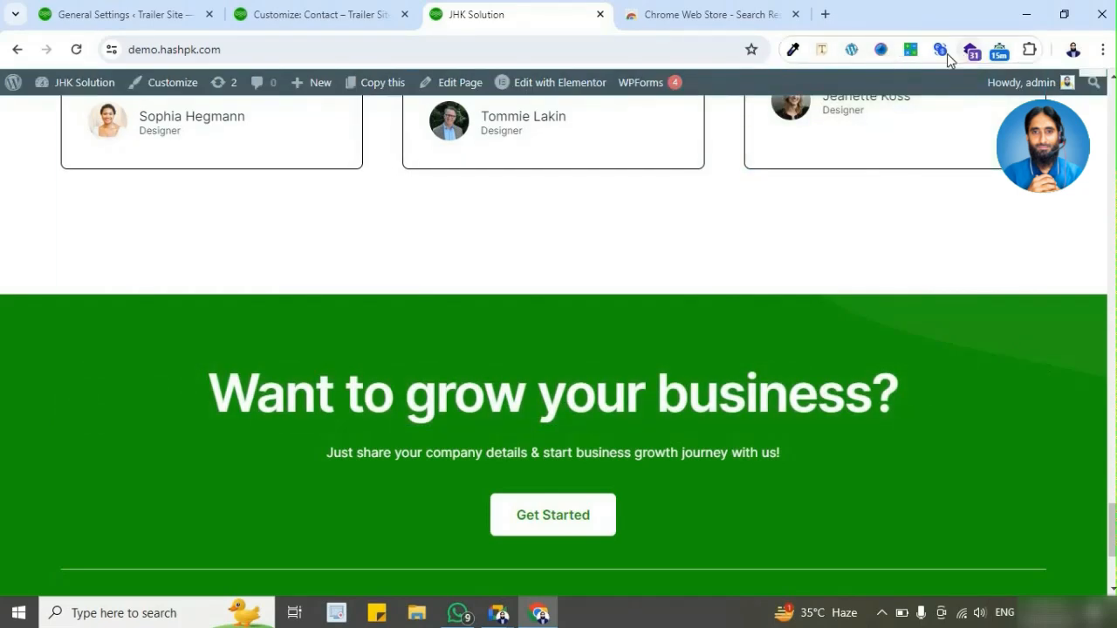
scroll(471, 384, "up", 9)
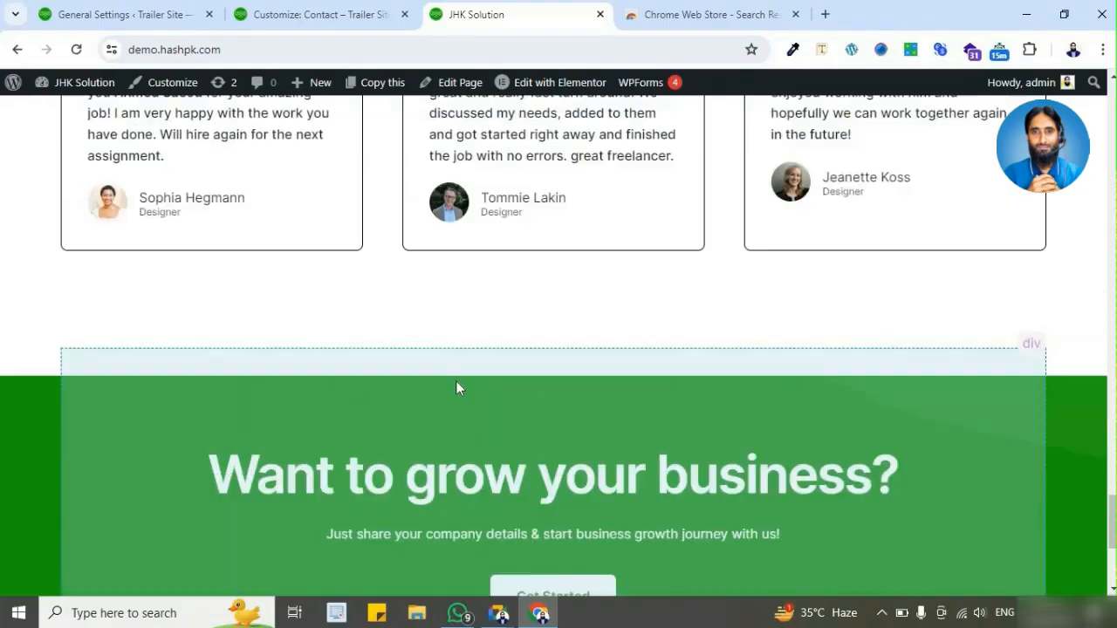
scroll(382, 401, "up", 3)
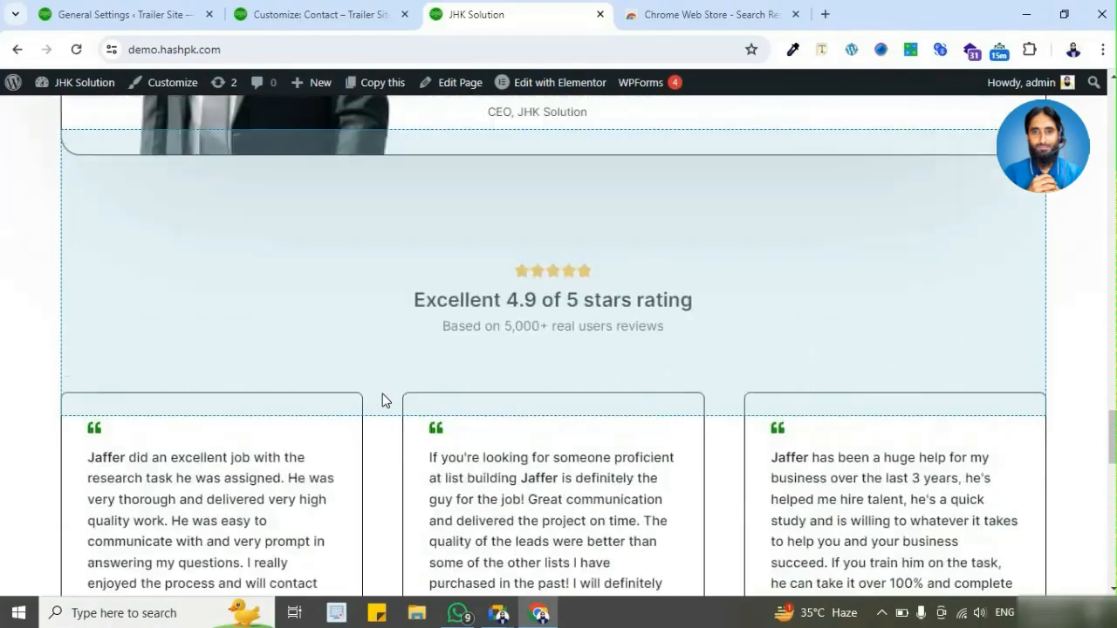
scroll(383, 395, "up", 4)
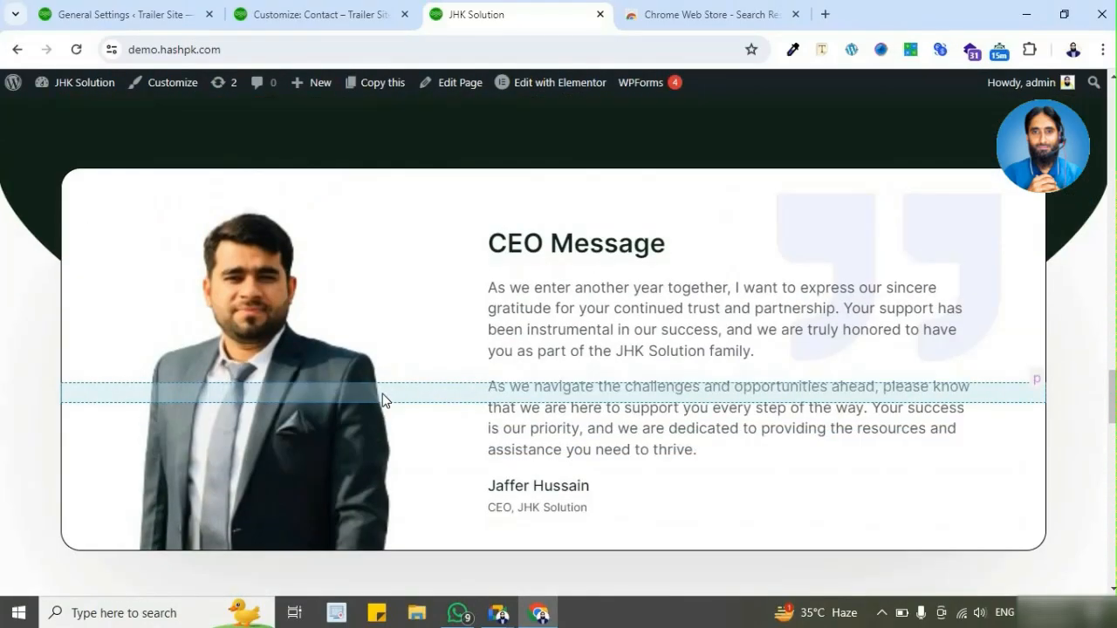
scroll(424, 365, "up", 8)
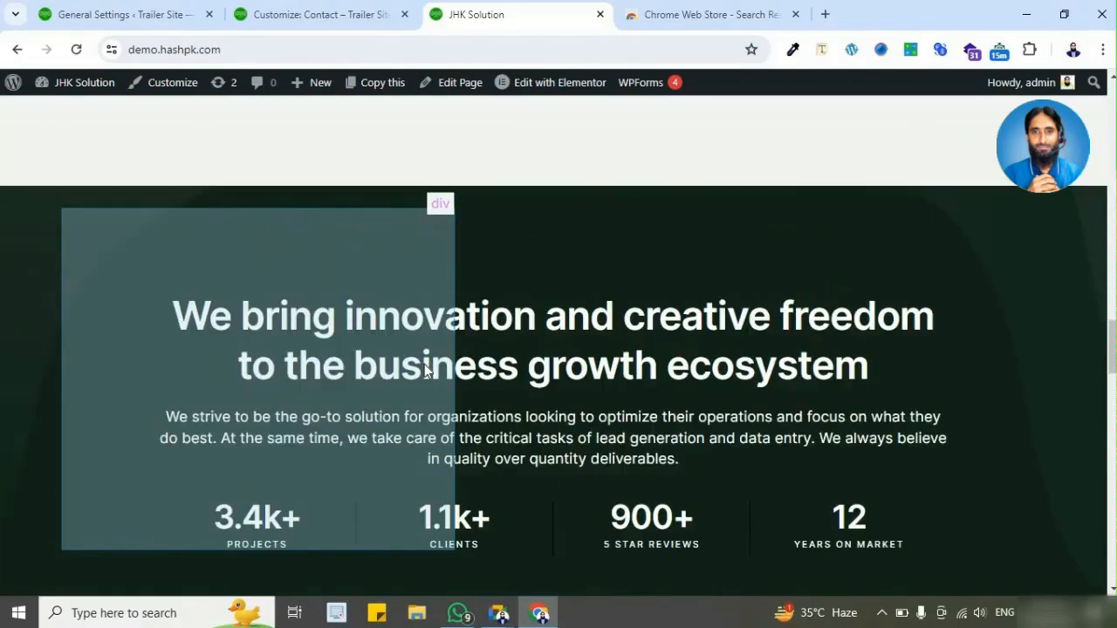
scroll(407, 378, "up", 10)
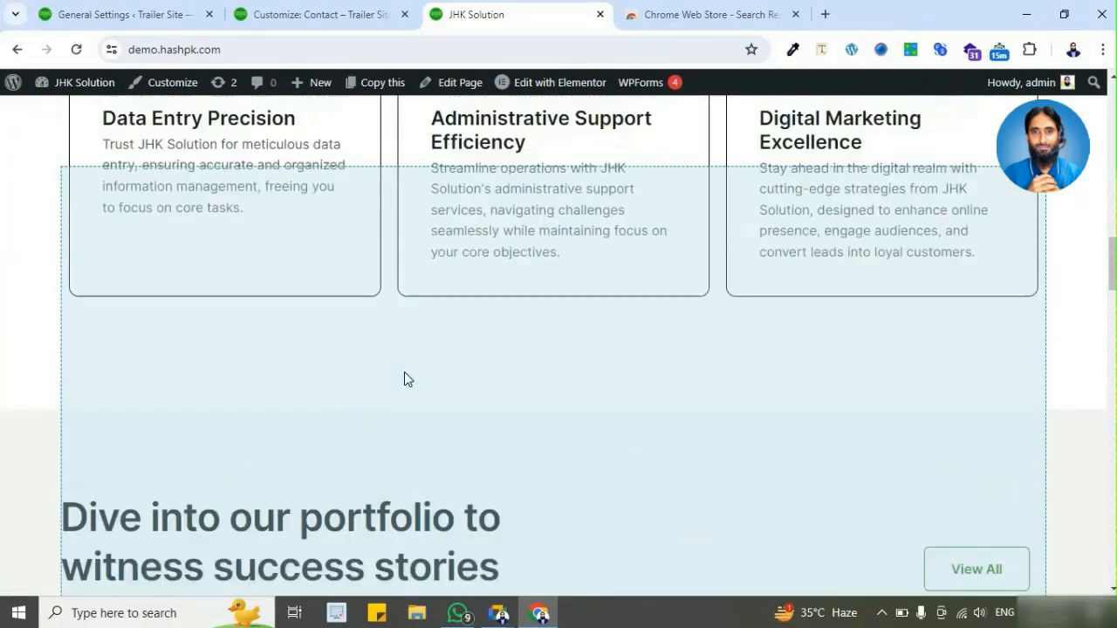
scroll(404, 374, "up", 2)
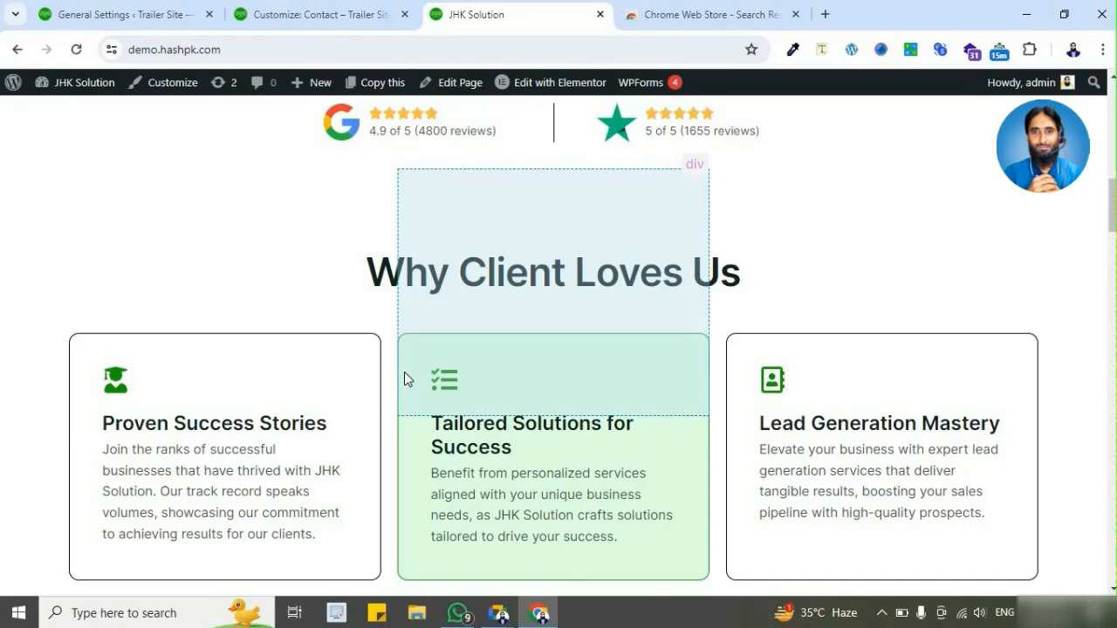
scroll(404, 372, "up", 3)
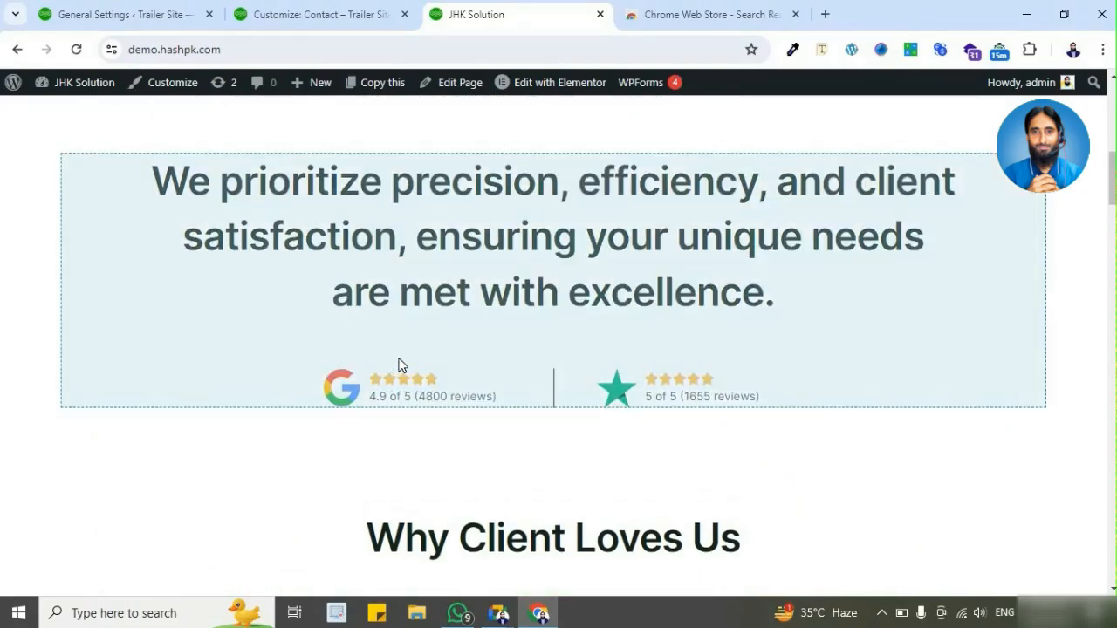
scroll(400, 365, "up", 2)
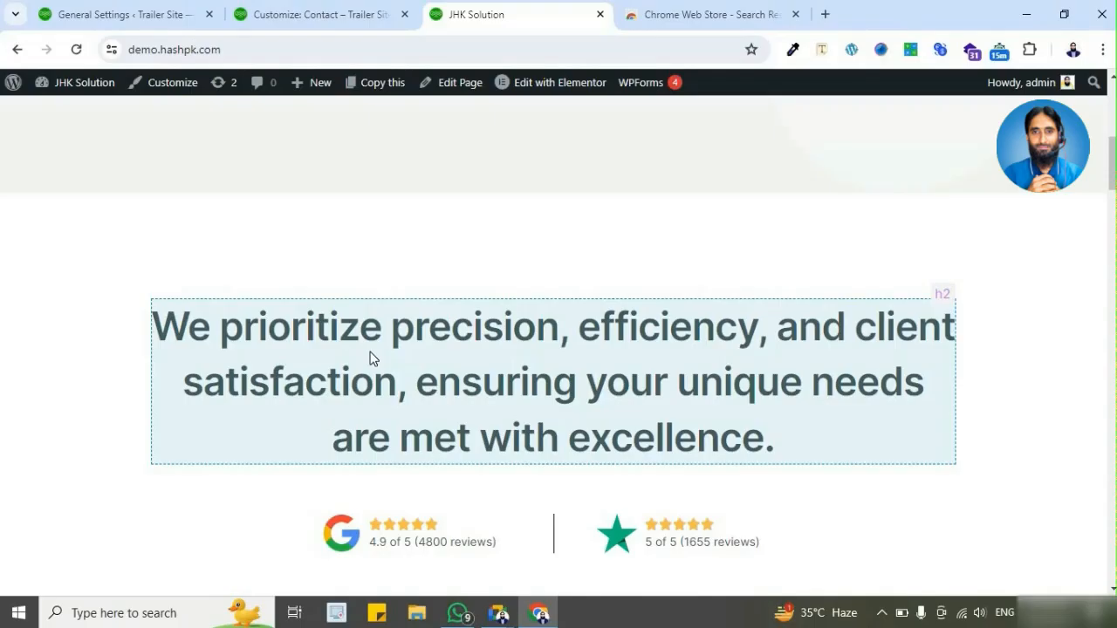
scroll(429, 323, "up", 6)
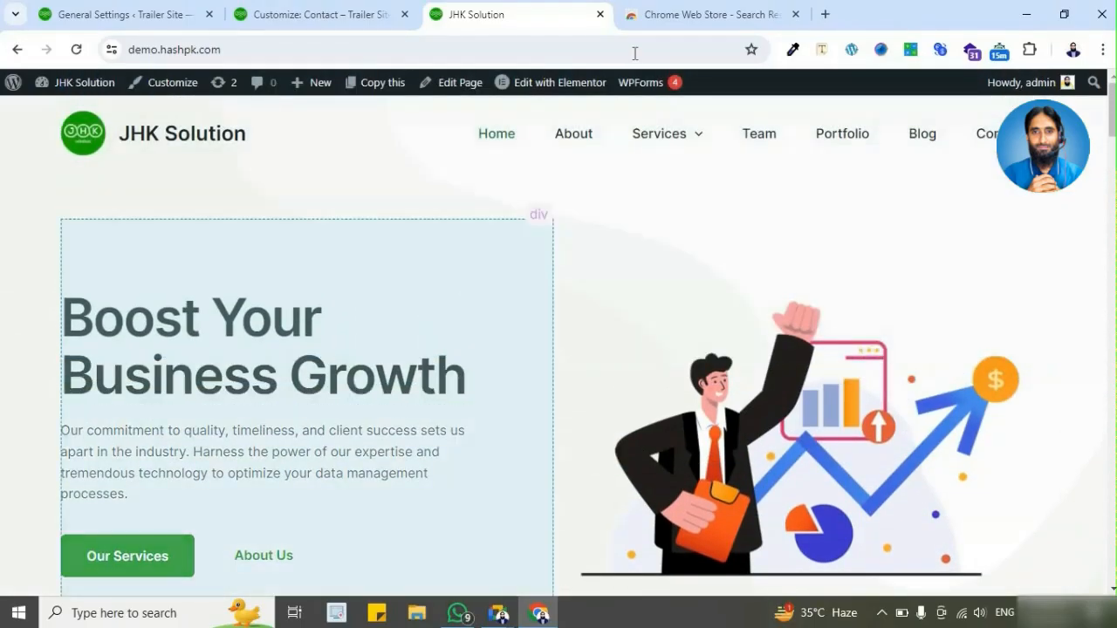
Step: Try to open florins-drycleaners.co.uk in a new tab
left_click(701, 18)
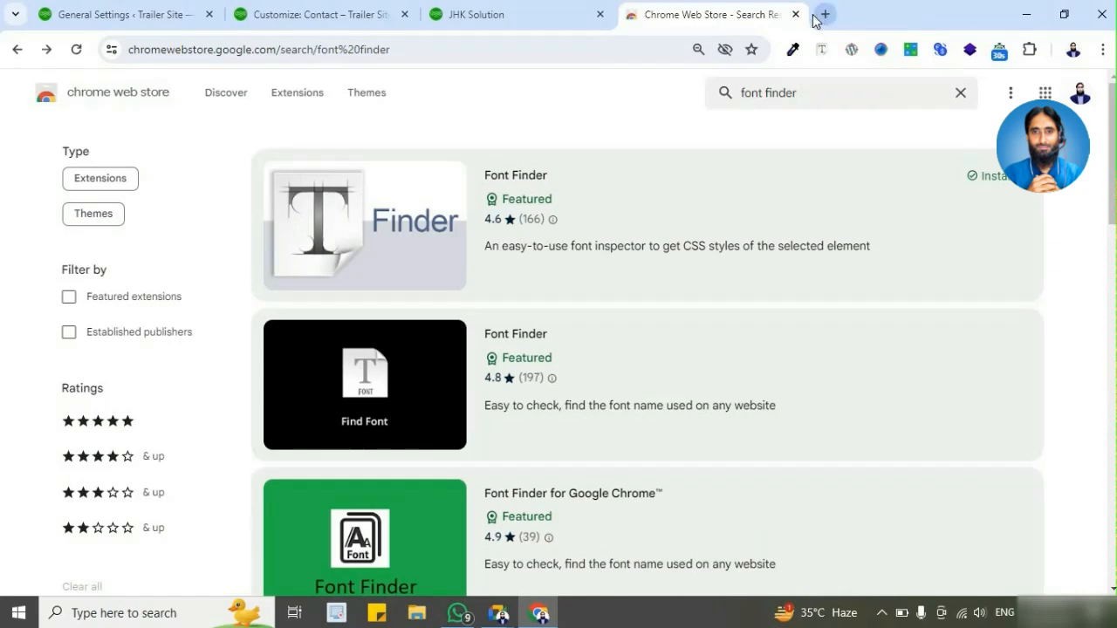
left_click(825, 15)
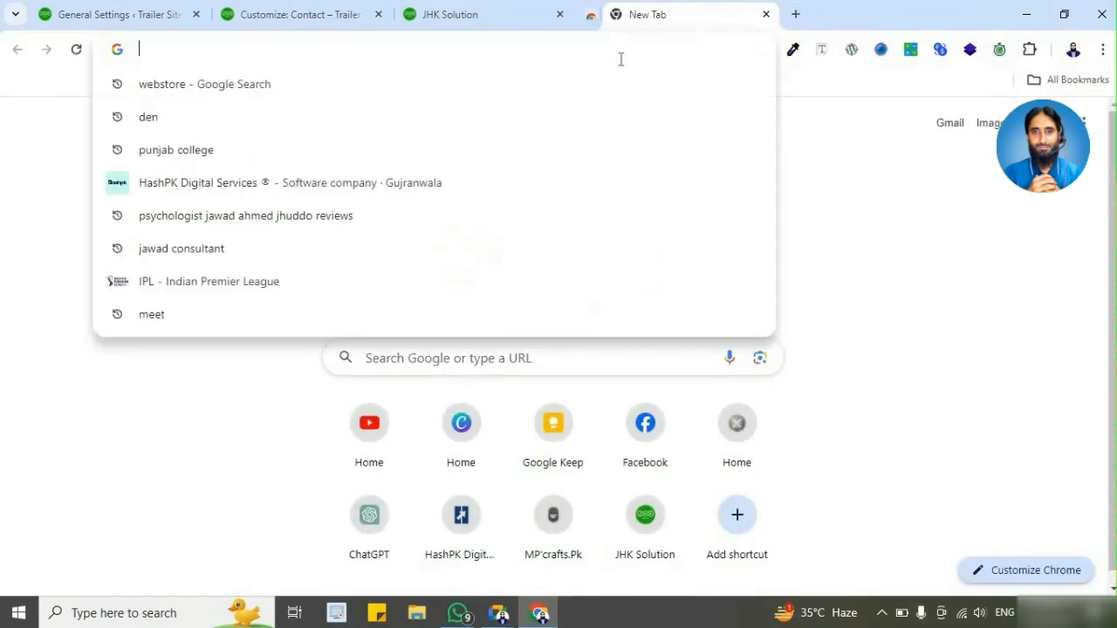
type("fl")
key("Return")
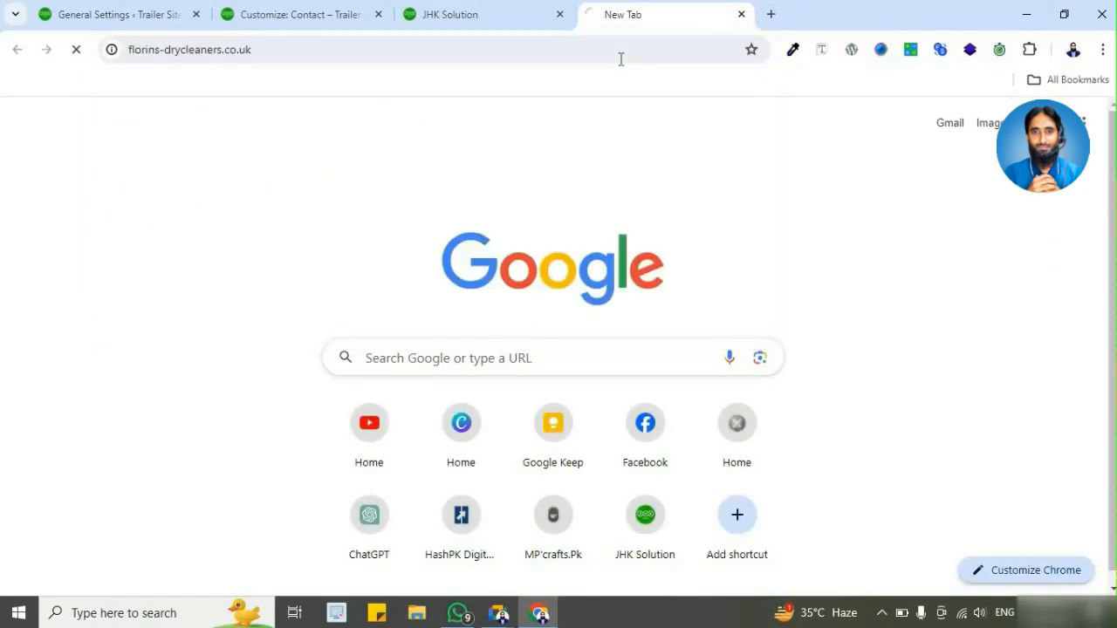
Step: Search Google for "punjab collage" in a new tab, close the dry cleaners tab, and open the Punjab Colleges website at pgc.edu
left_click(772, 14)
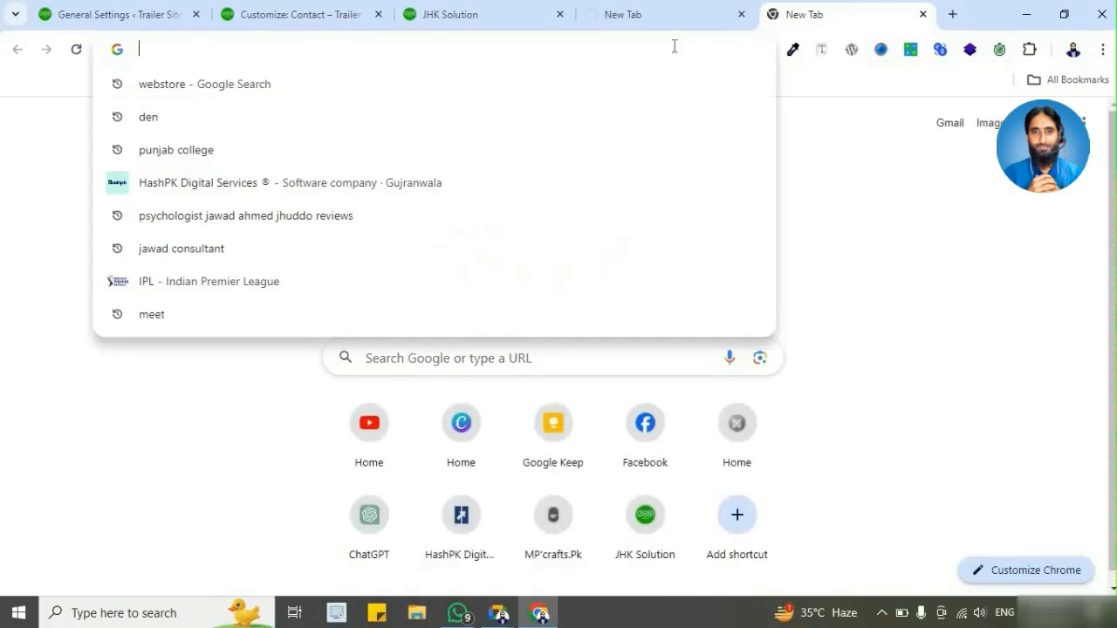
type("pu")
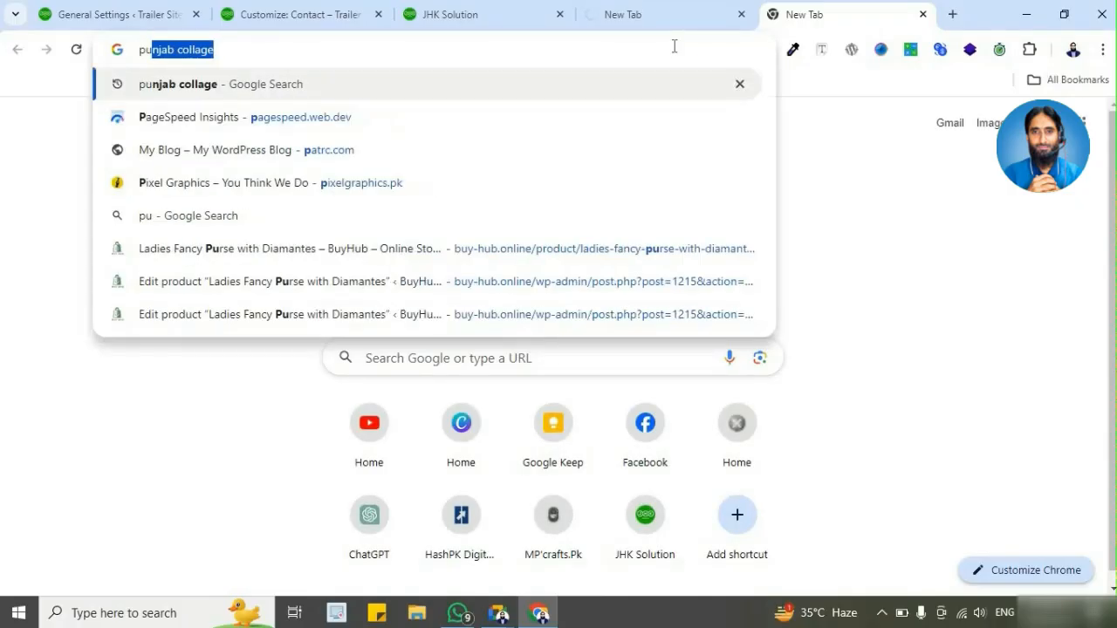
key("Return")
left_click(681, 17)
left_click(740, 18)
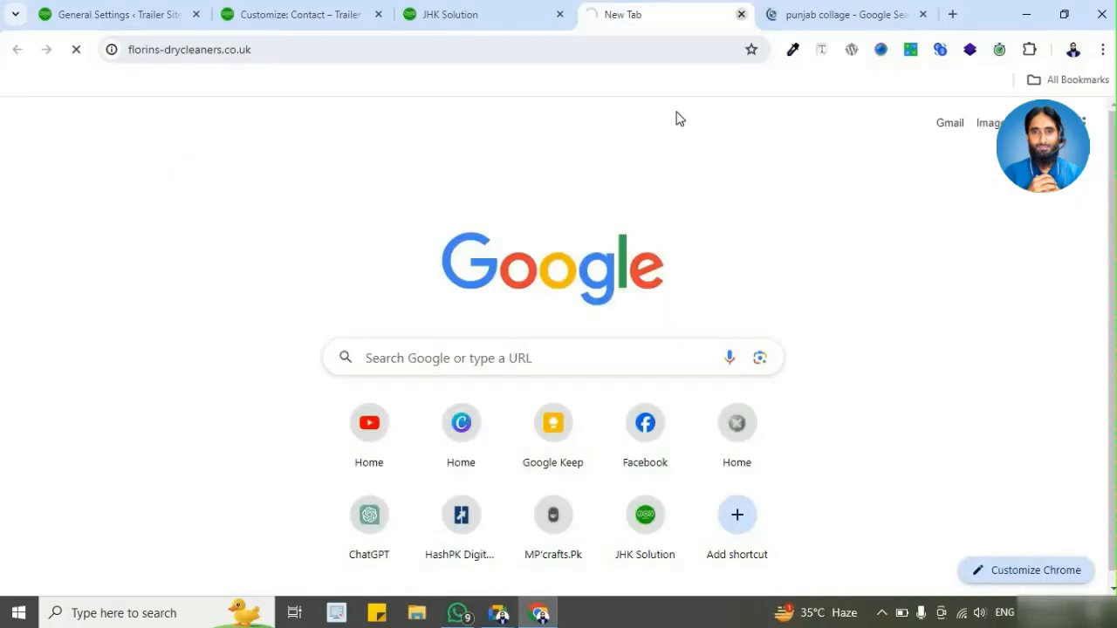
left_click(399, 381)
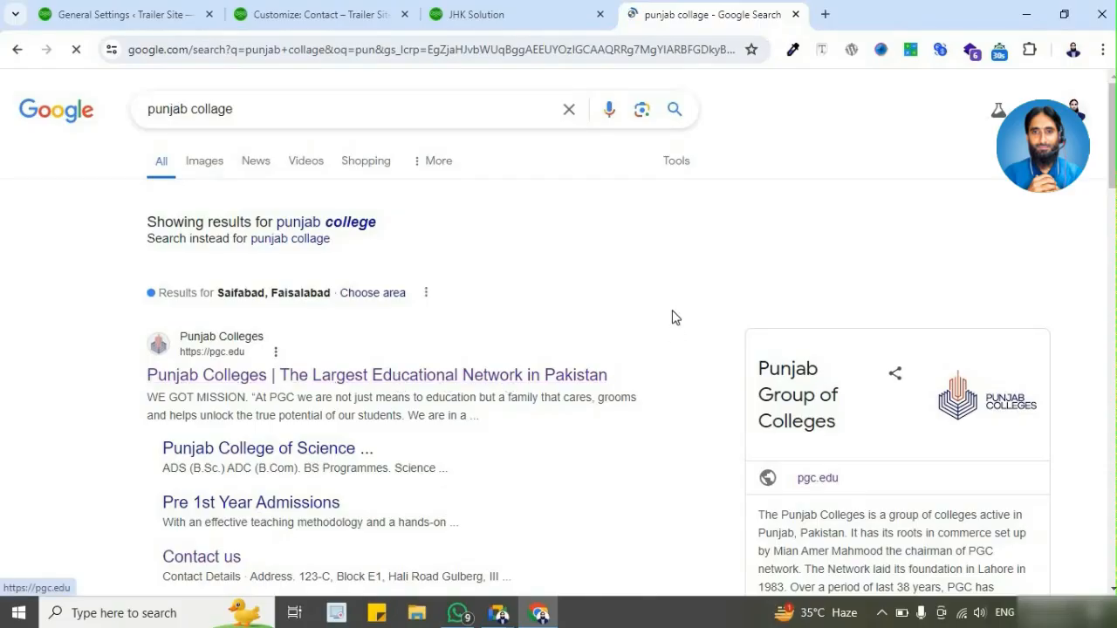
Step: Close the JHK Solution tab and dismiss the admissions pop-up on the Punjab Colleges home page
left_click(580, 20)
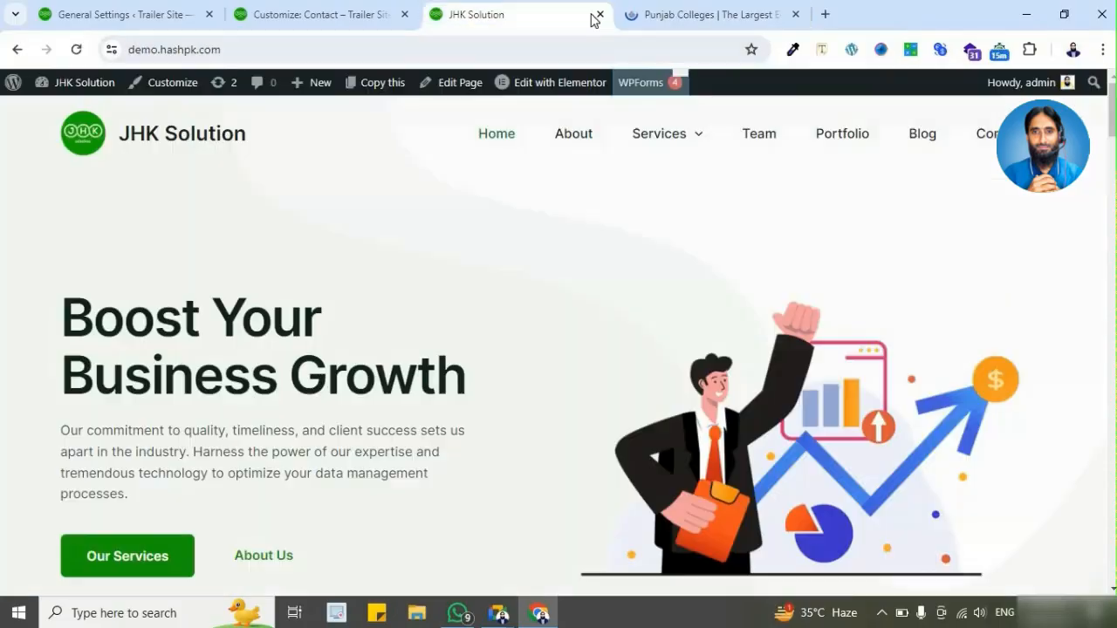
left_click(600, 15)
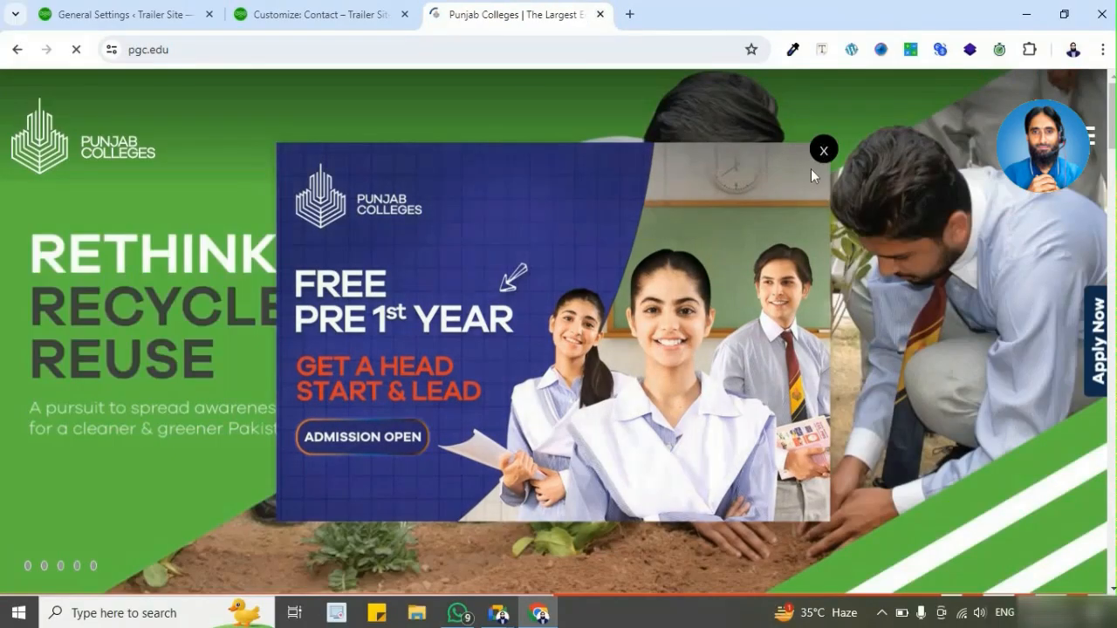
left_click(820, 150)
Step: Activate the Font Finder inspector at the About Us section of the Punjab Colleges home page
scroll(561, 294, "down", 3)
scroll(562, 294, "down", 3)
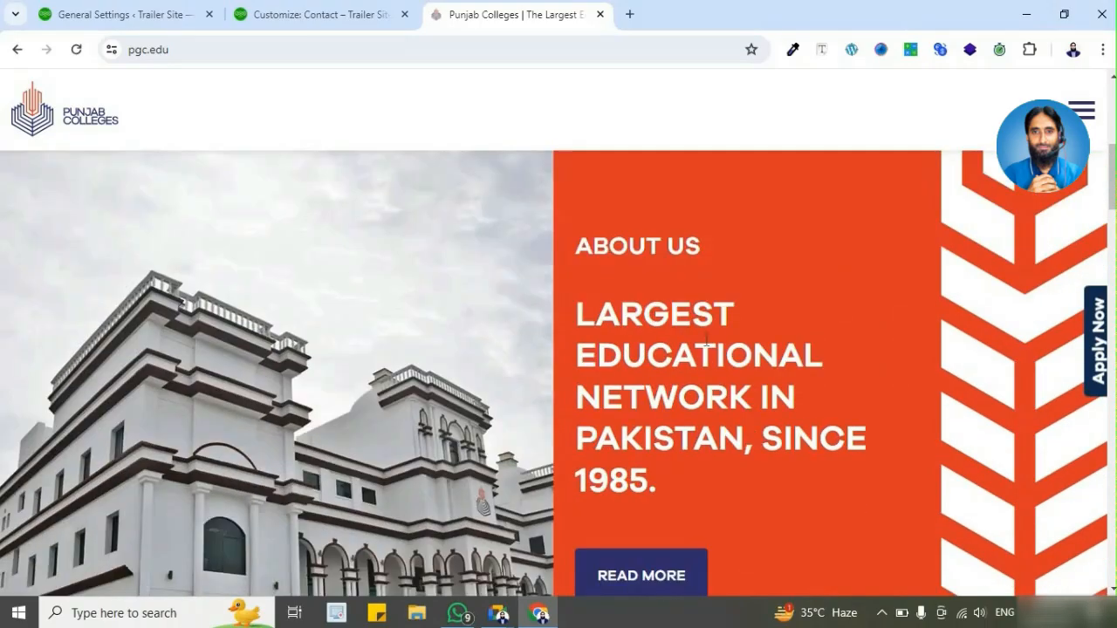
scroll(705, 346, "down", 2)
scroll(705, 347, "up", 2)
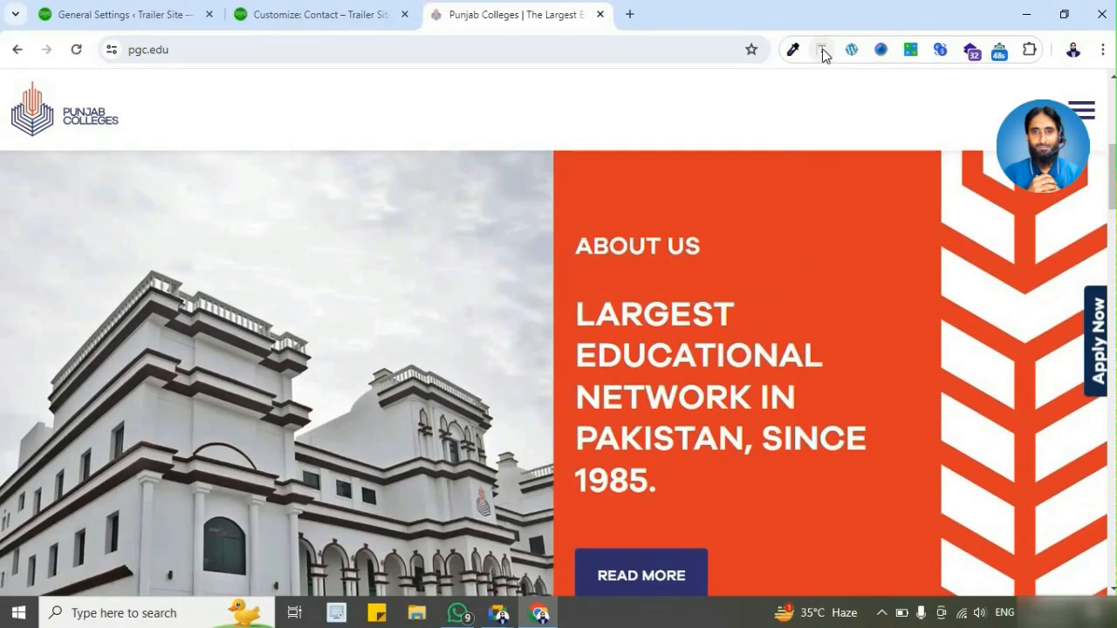
left_click(823, 53)
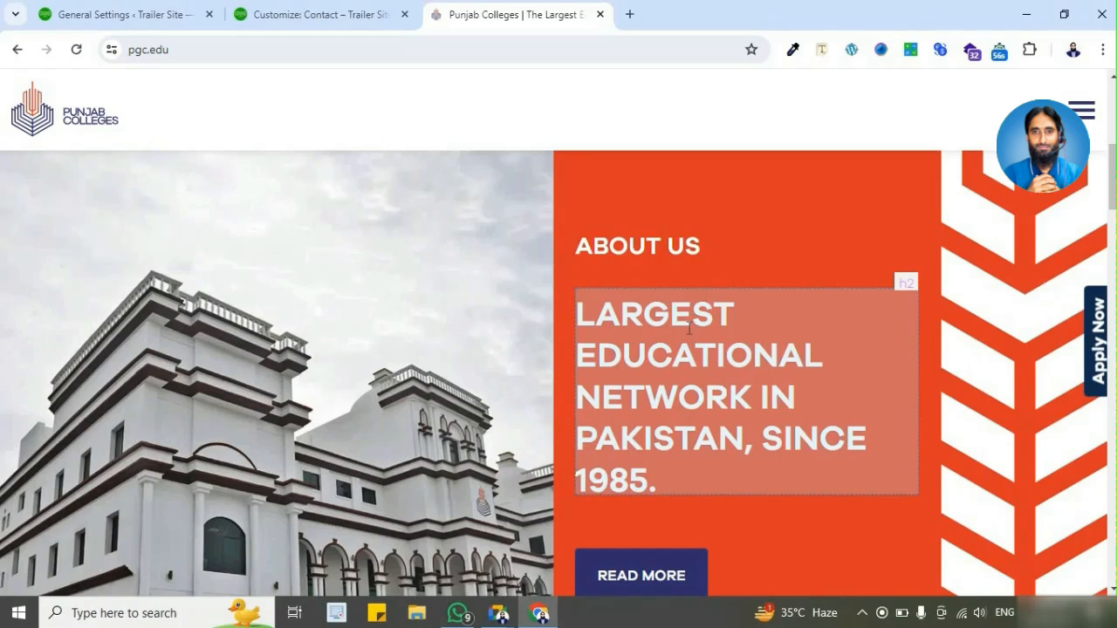
Step: Inspect the headings and paragraphs in the Punjab Colleges vision, mission, blog, statistics and contact form sections
scroll(690, 327, "down", 6)
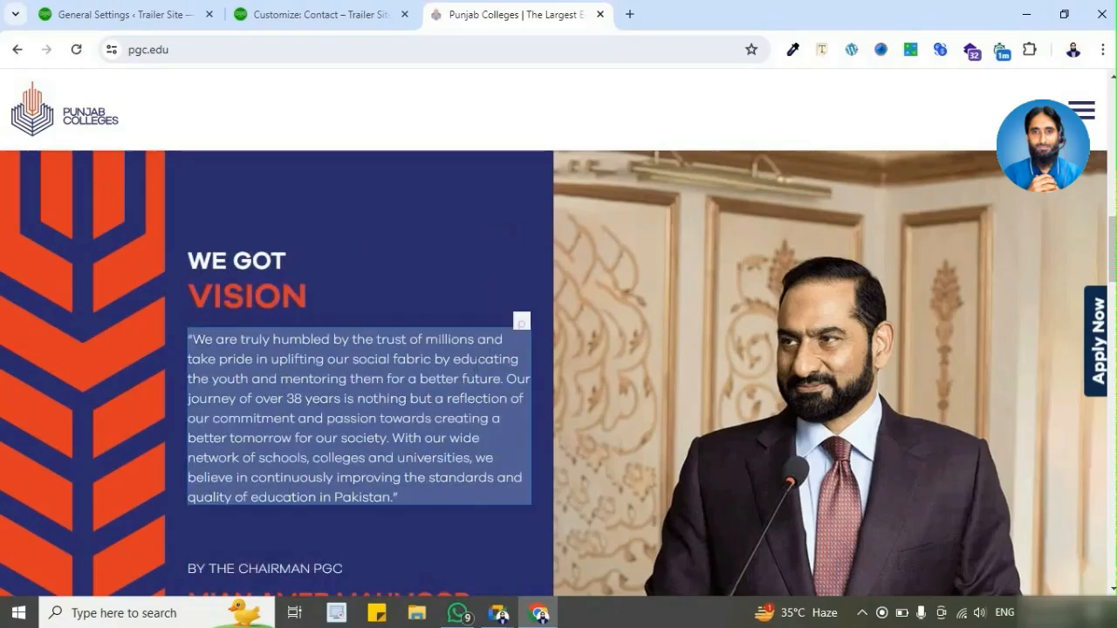
scroll(476, 351, "down", 3)
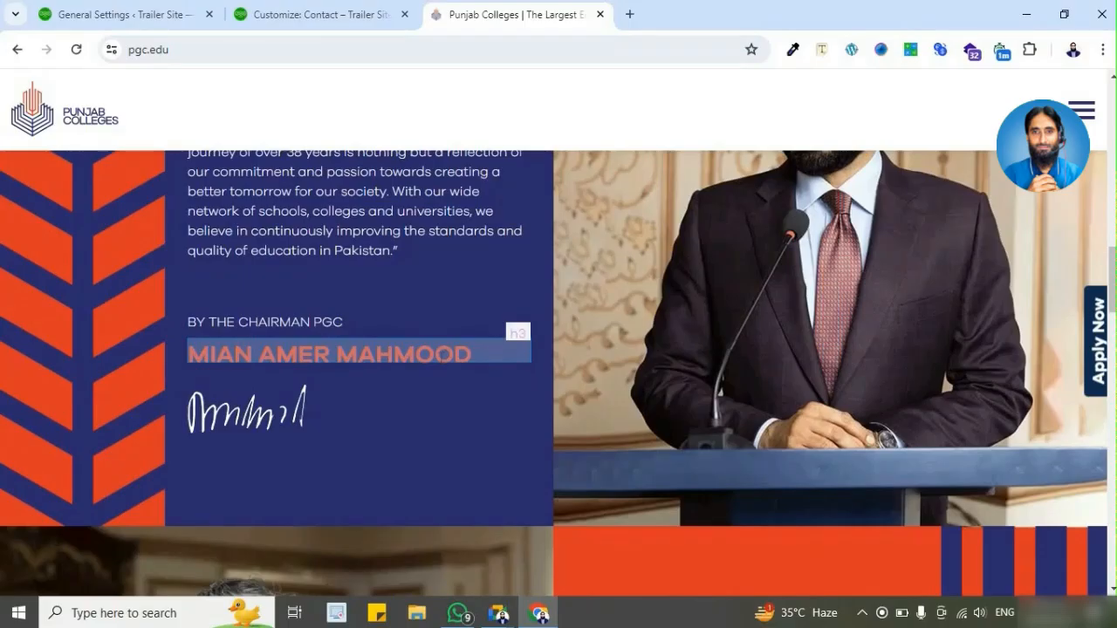
scroll(673, 412, "down", 3)
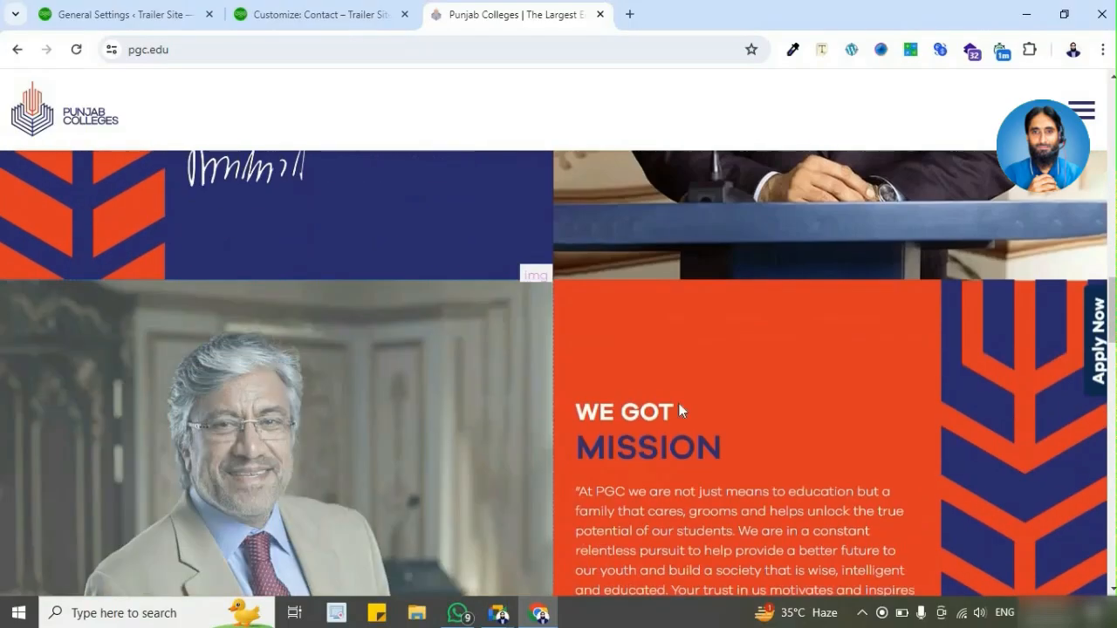
scroll(673, 411, "down", 5)
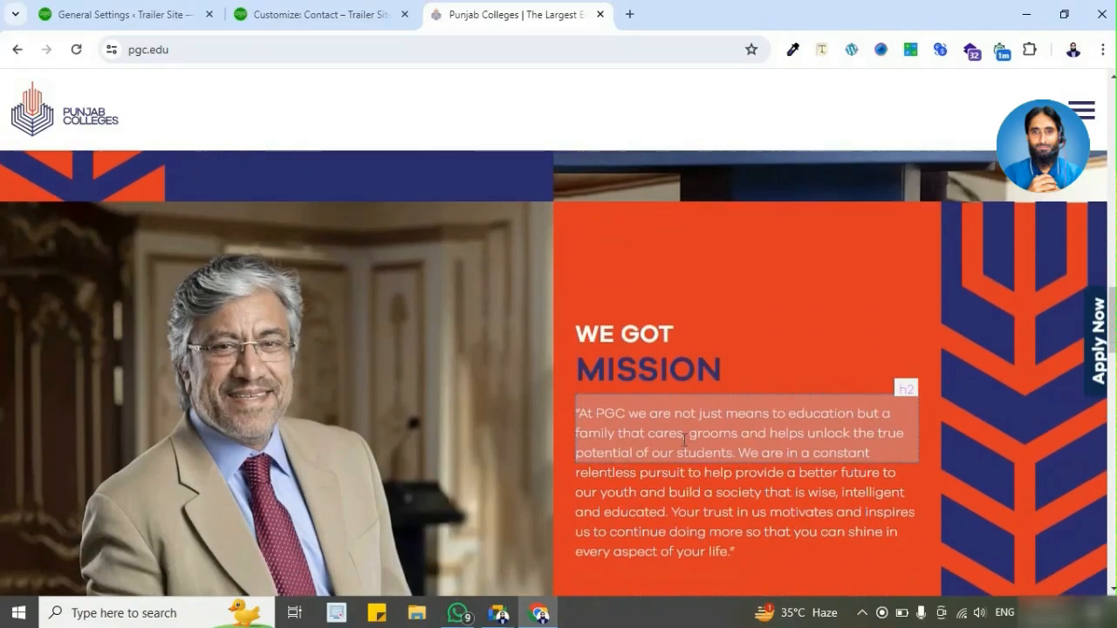
scroll(580, 397, "down", 14)
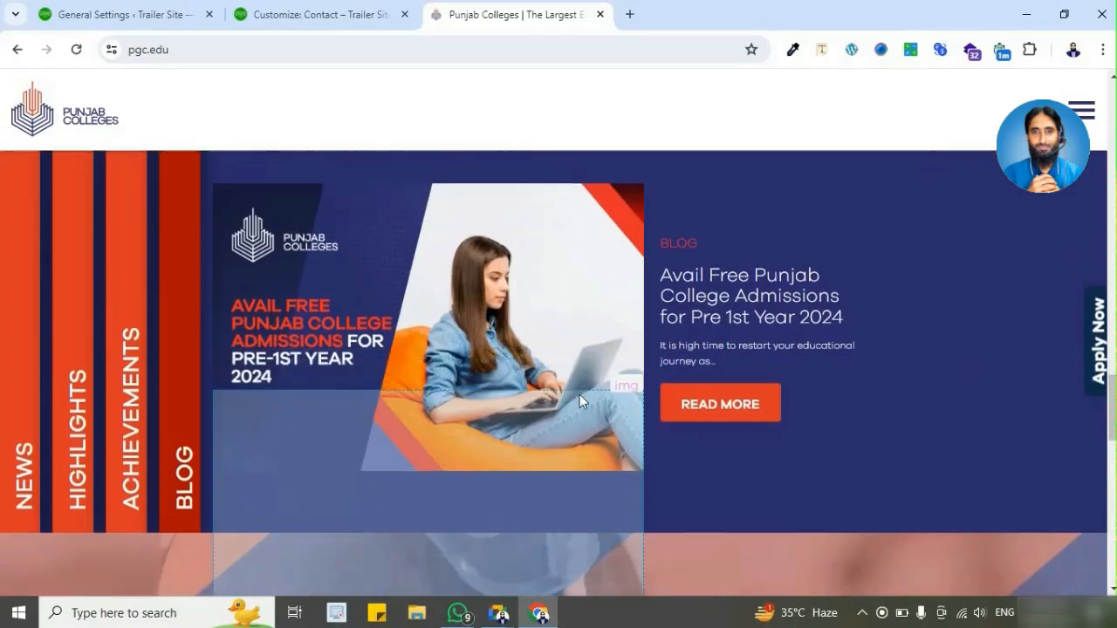
scroll(553, 426, "down", 5)
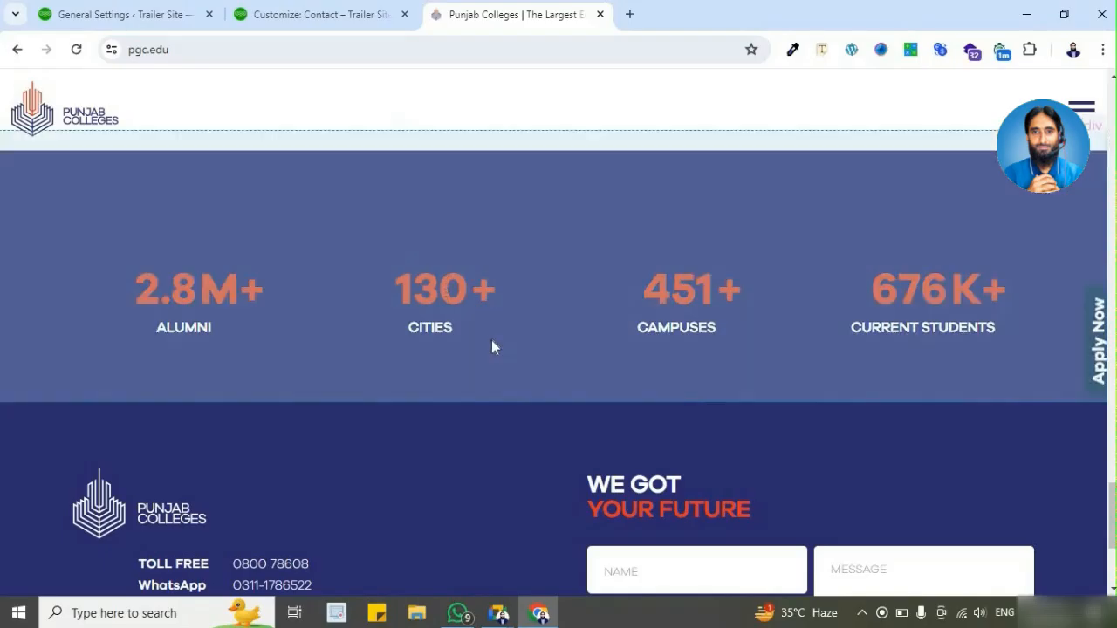
scroll(492, 340, "down", 3)
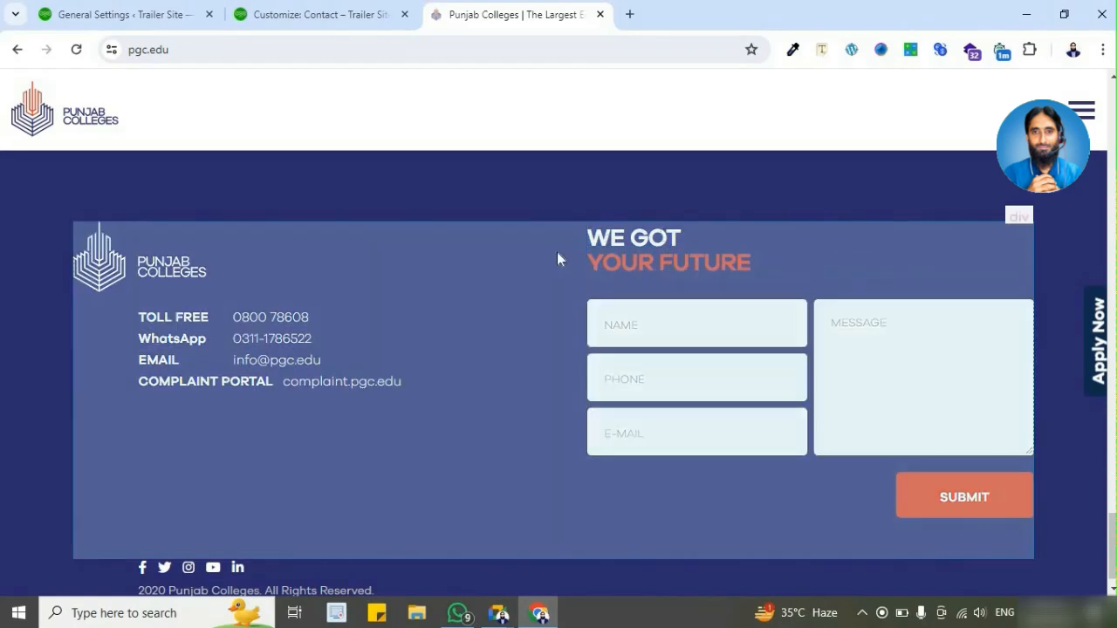
scroll(506, 297, "up", 15)
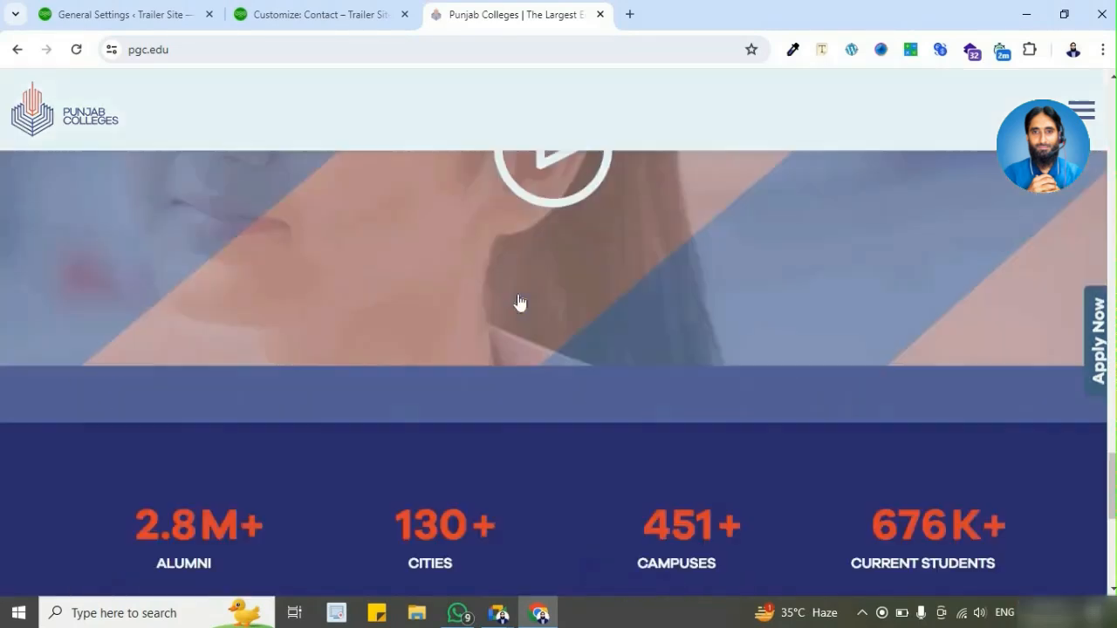
scroll(518, 300, "up", 10)
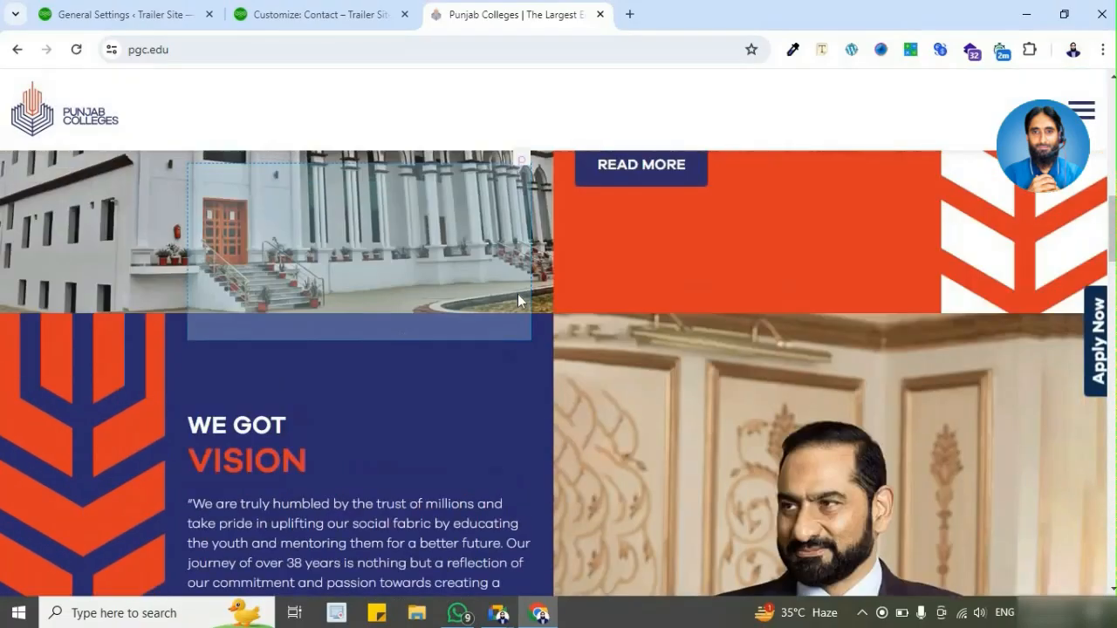
scroll(518, 300, "up", 5)
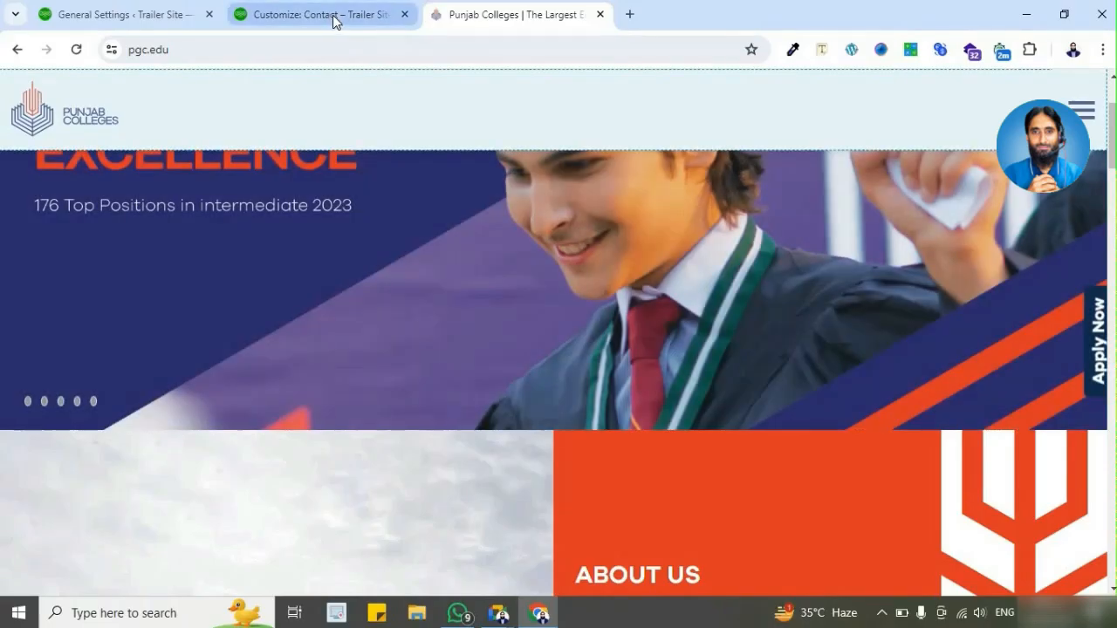
Step: Switch to the Trailer Site customizer and set the H1 heading font size to 50 px
left_click(334, 17)
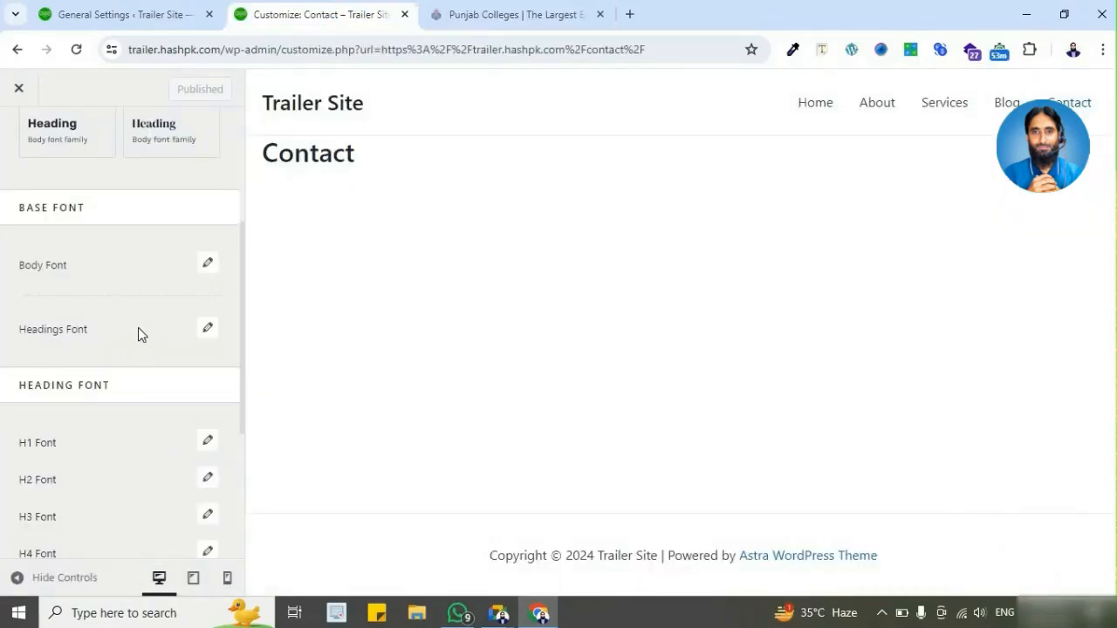
scroll(136, 286, "up", 2)
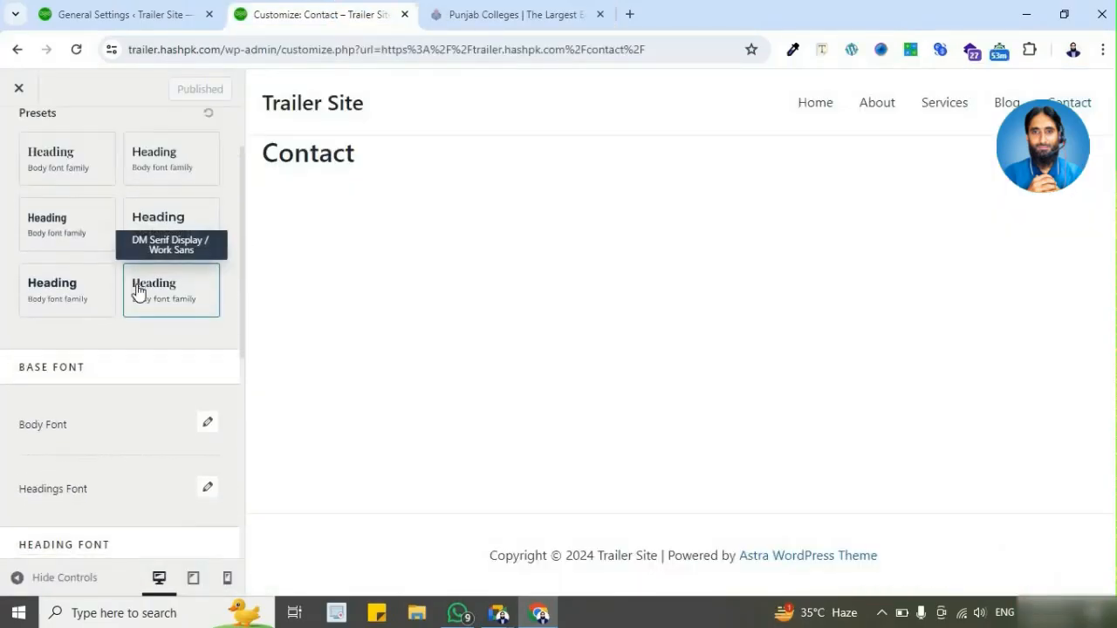
scroll(137, 301, "down", 3)
scroll(135, 337, "down", 1)
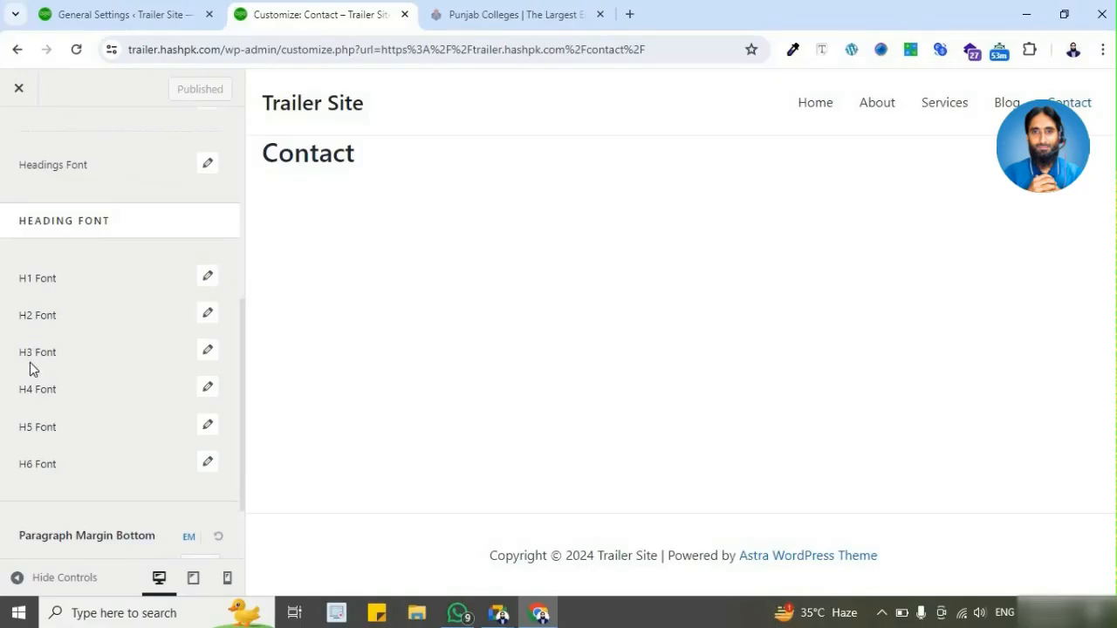
left_click(211, 275)
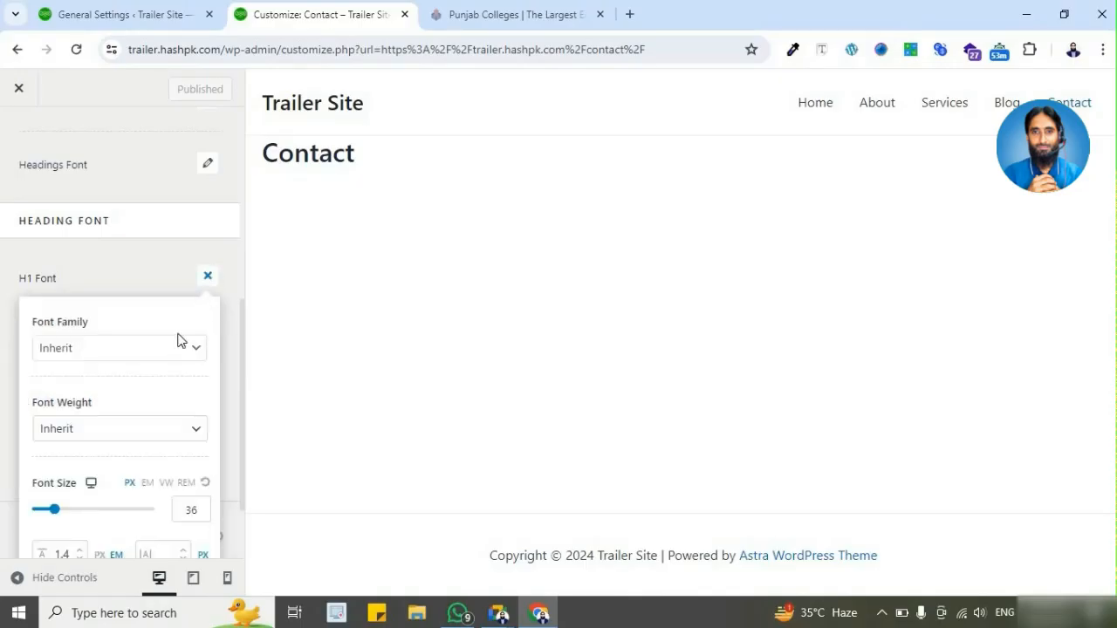
scroll(171, 362, "down", 1)
left_click(192, 412)
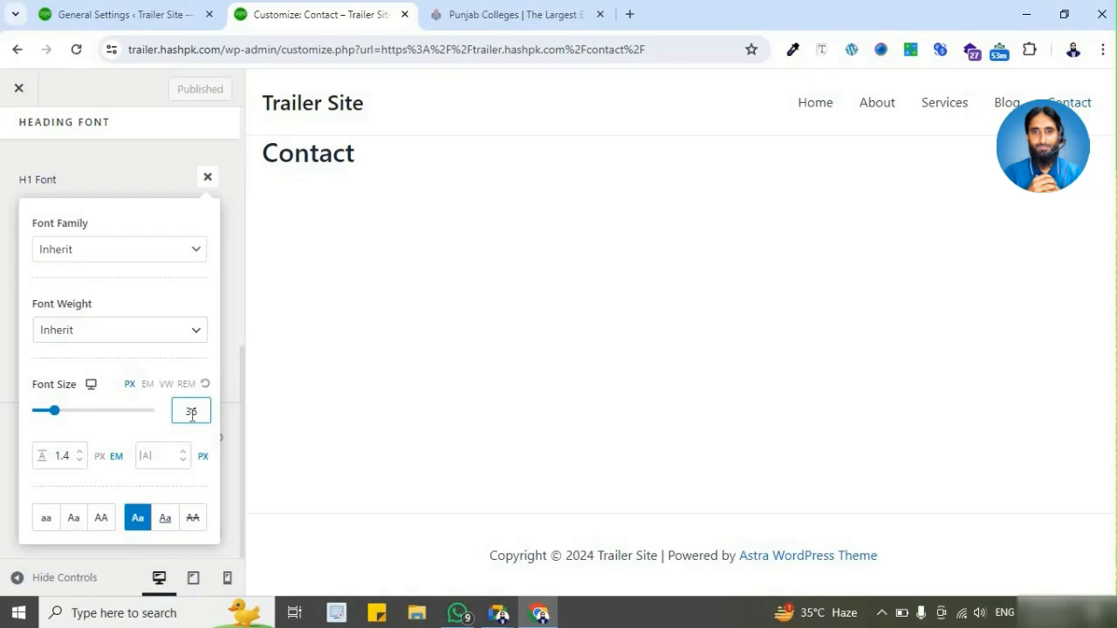
double_click(191, 413)
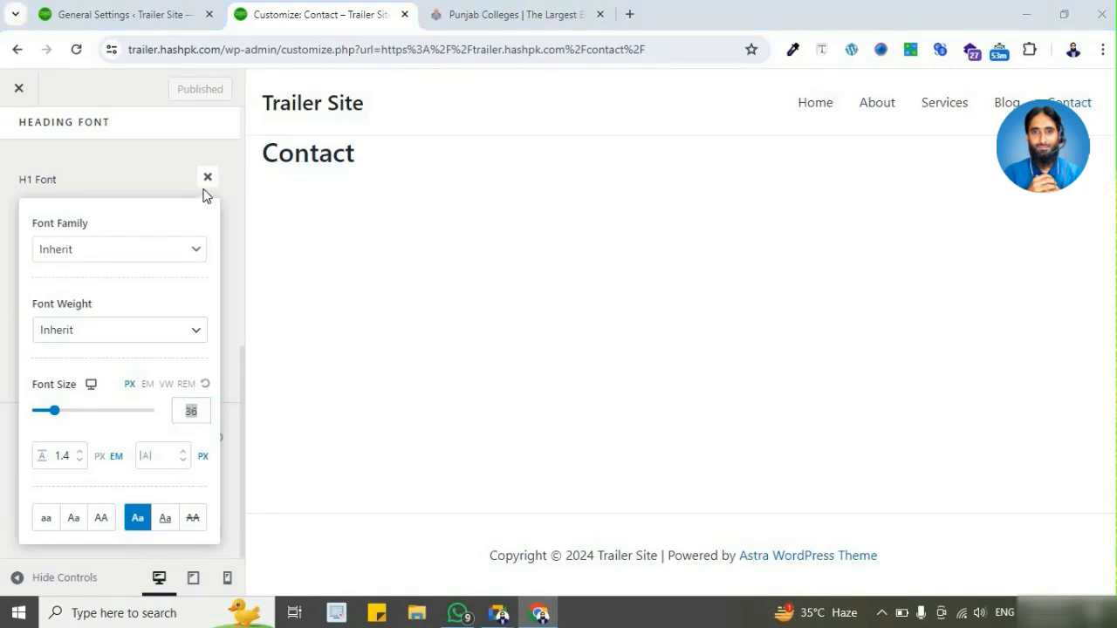
left_click(208, 179)
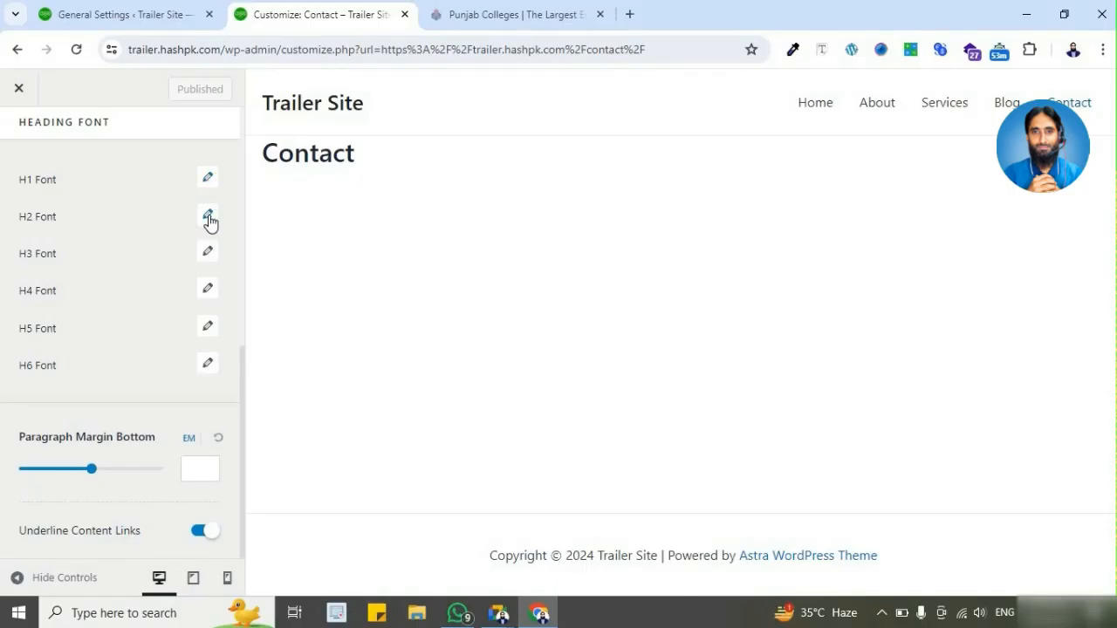
left_click(208, 179)
left_click(194, 412)
double_click(198, 414)
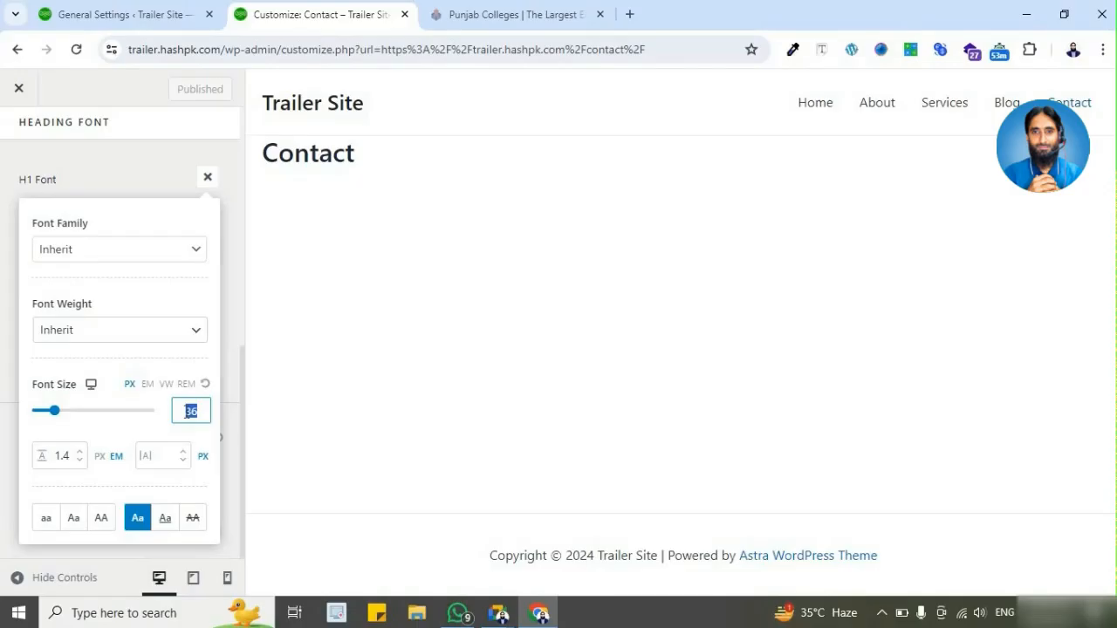
type("50")
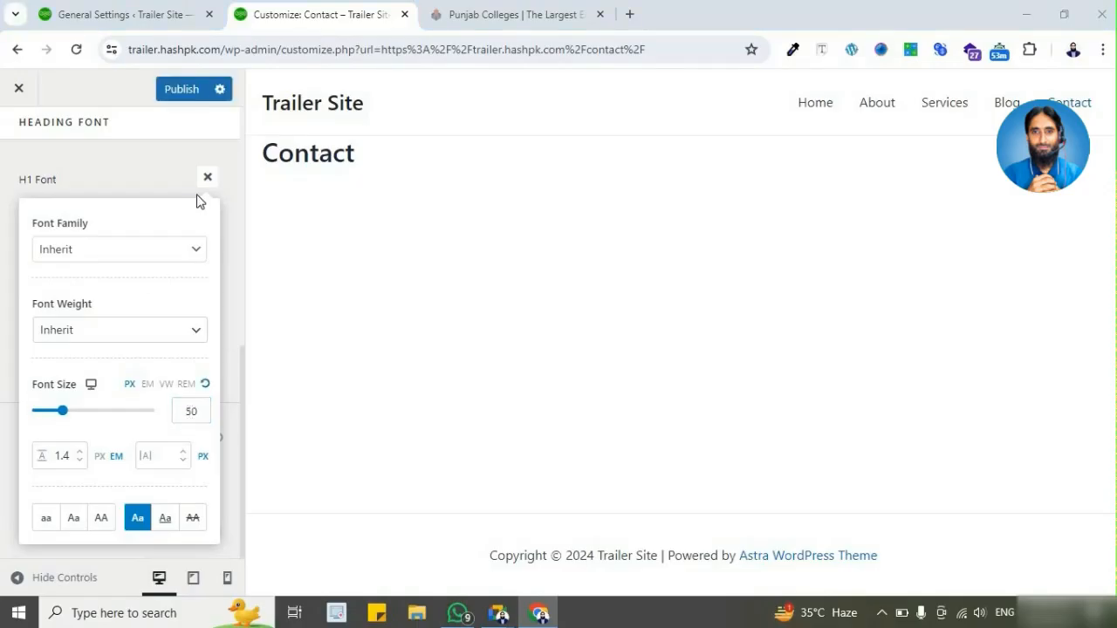
left_click(208, 177)
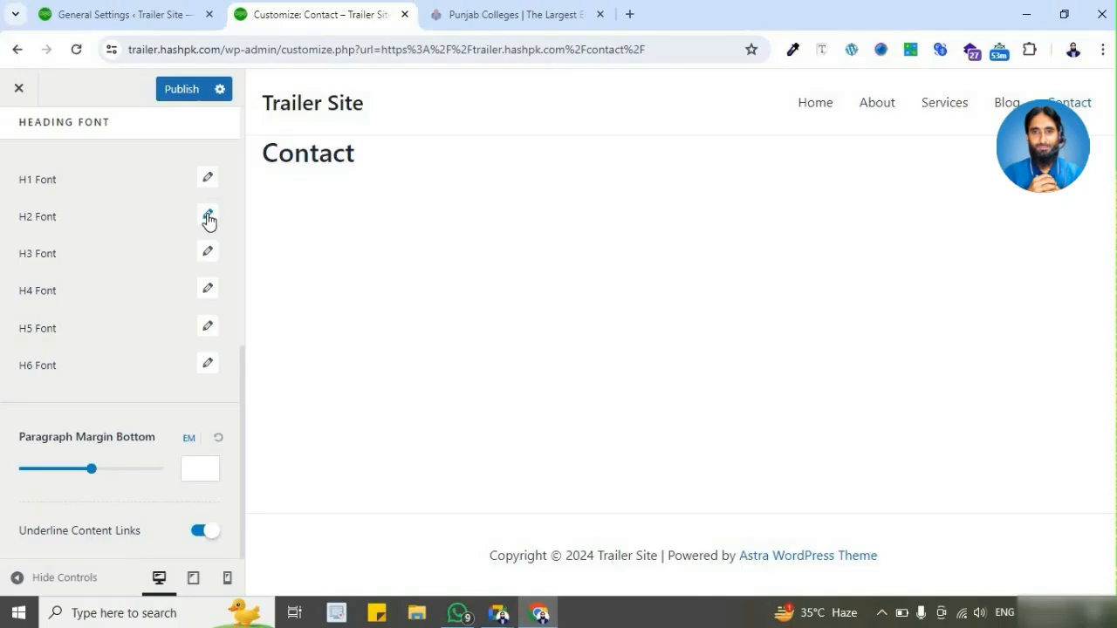
Step: Set the H2 heading font size to 45 px and close its font settings
left_click(208, 218)
left_click(191, 448)
left_click_drag(191, 450, 183, 448)
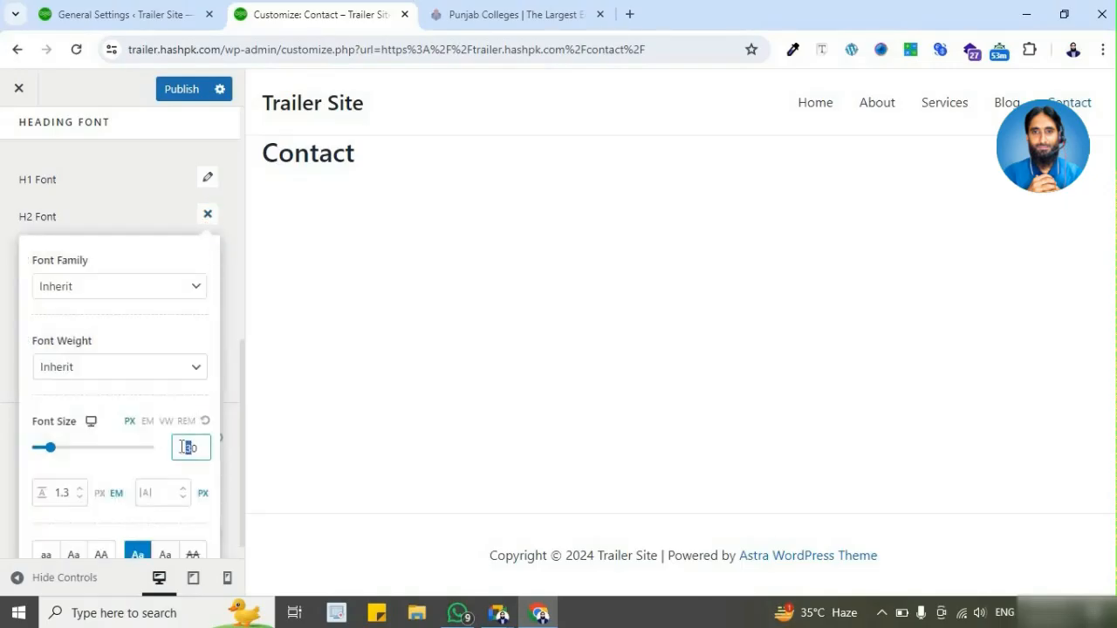
type("45")
left_click_drag(202, 449, 196, 450)
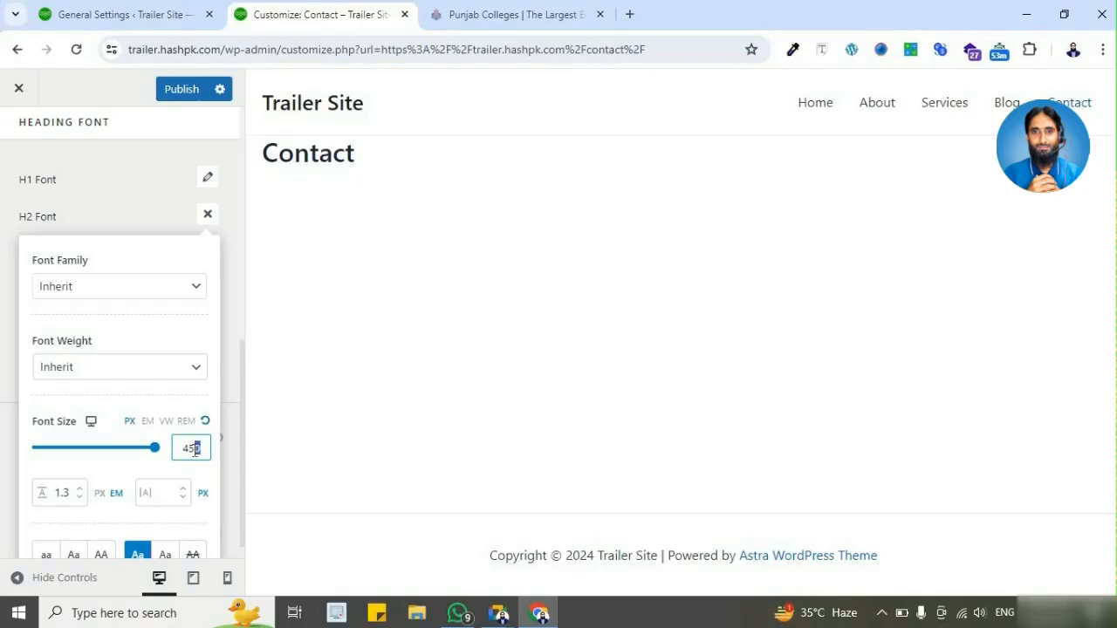
key("BackSpace")
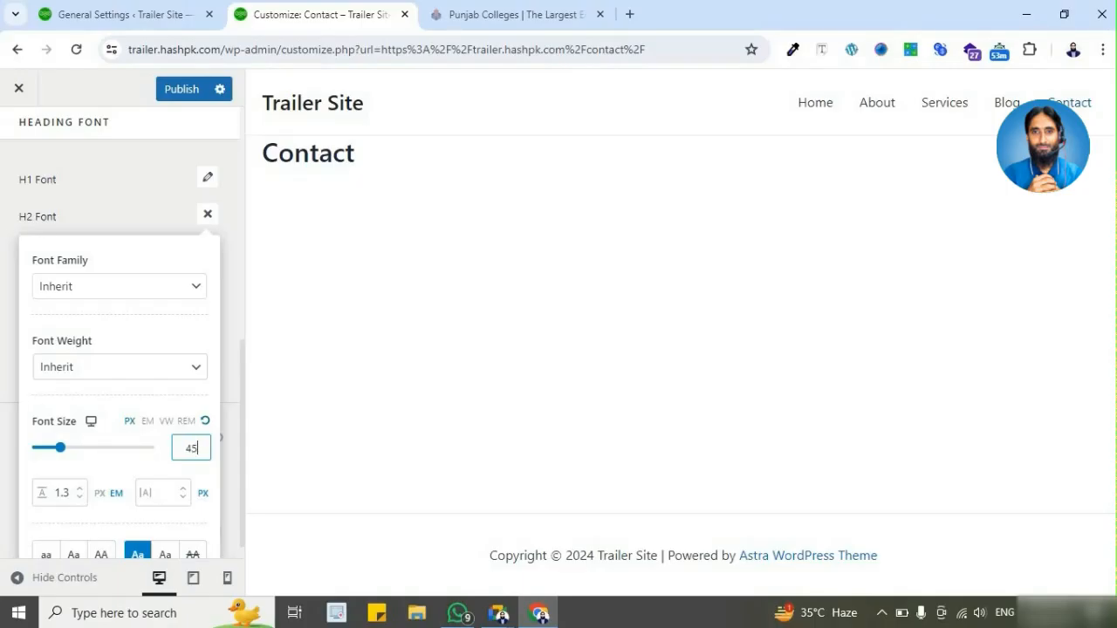
left_click(207, 215)
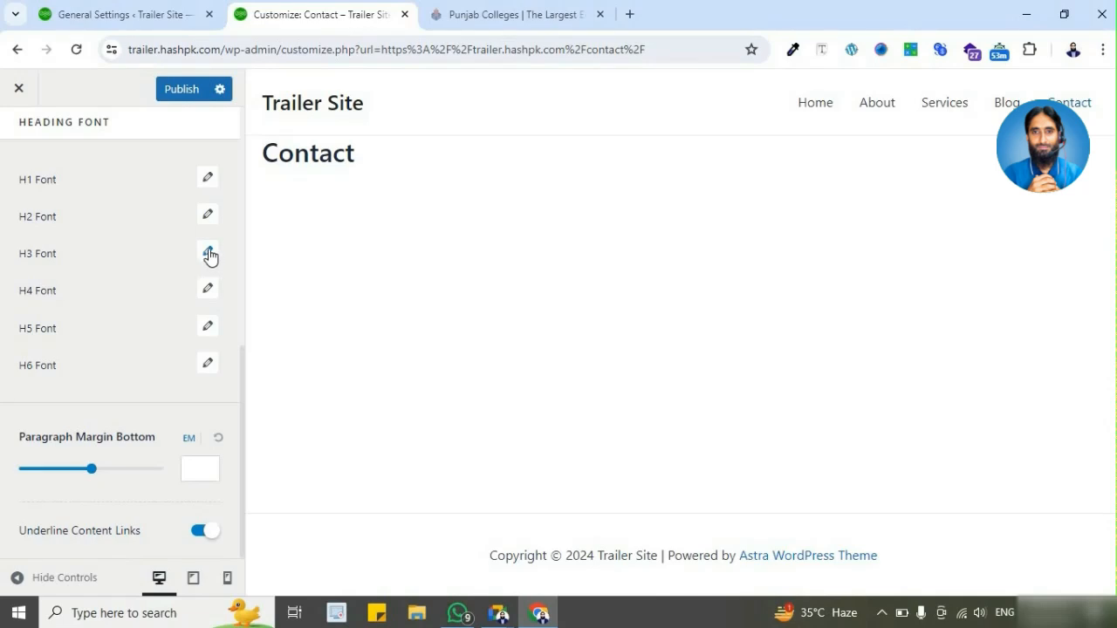
Step: Set the H3 heading font size to 40 px and close its font settings
left_click(208, 254)
left_click(192, 483)
double_click(194, 486)
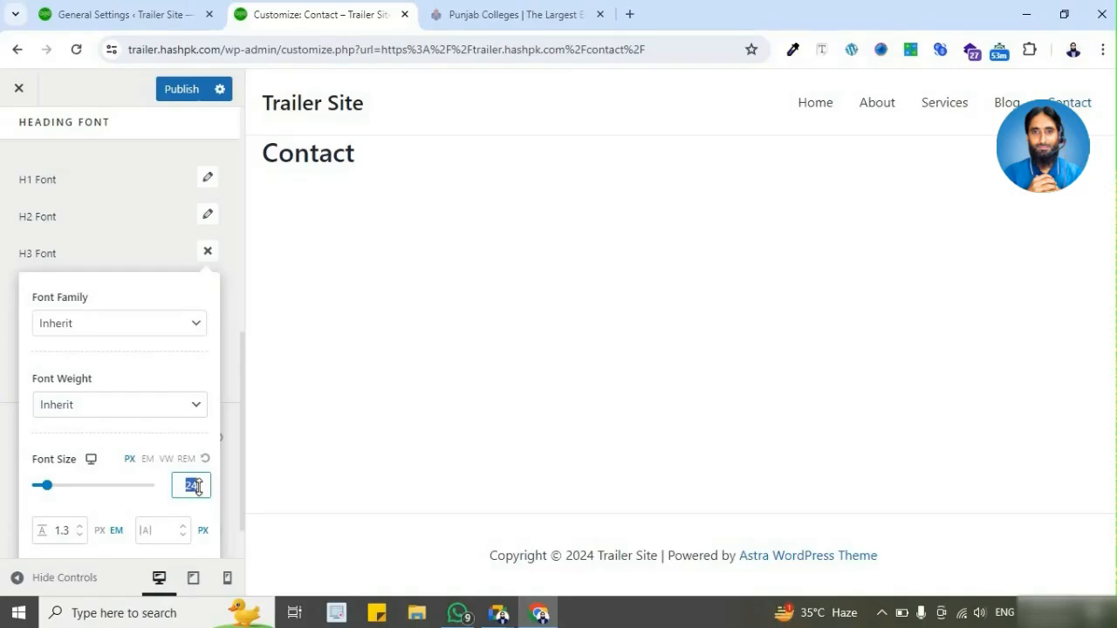
type("40")
left_click(208, 252)
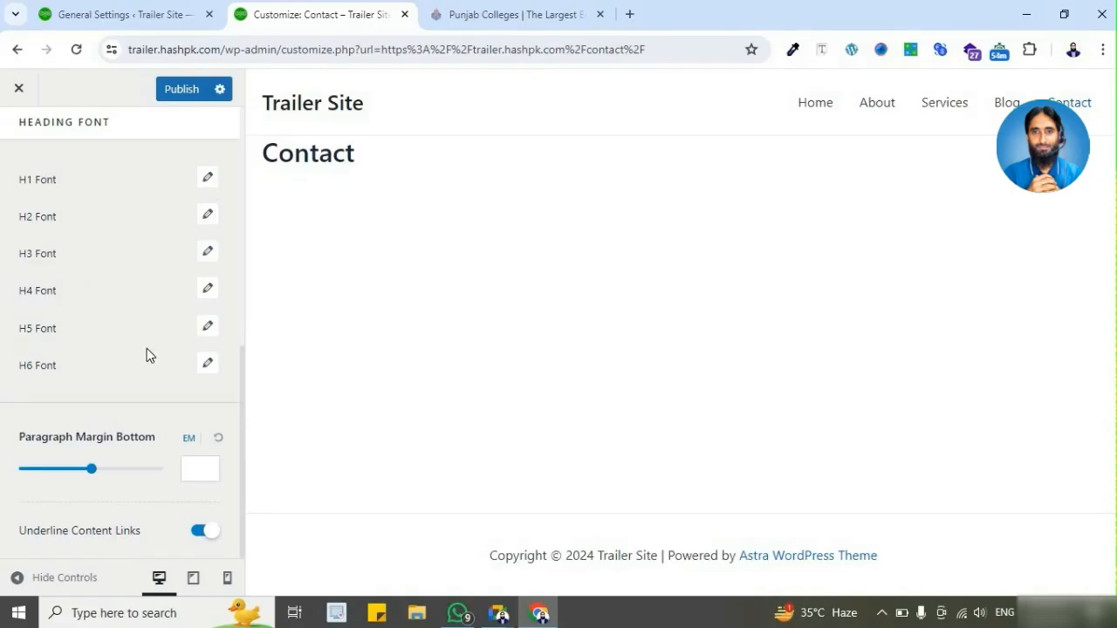
Step: Review the font family, weight and size options of the base Body Font
scroll(147, 355, "up", 3)
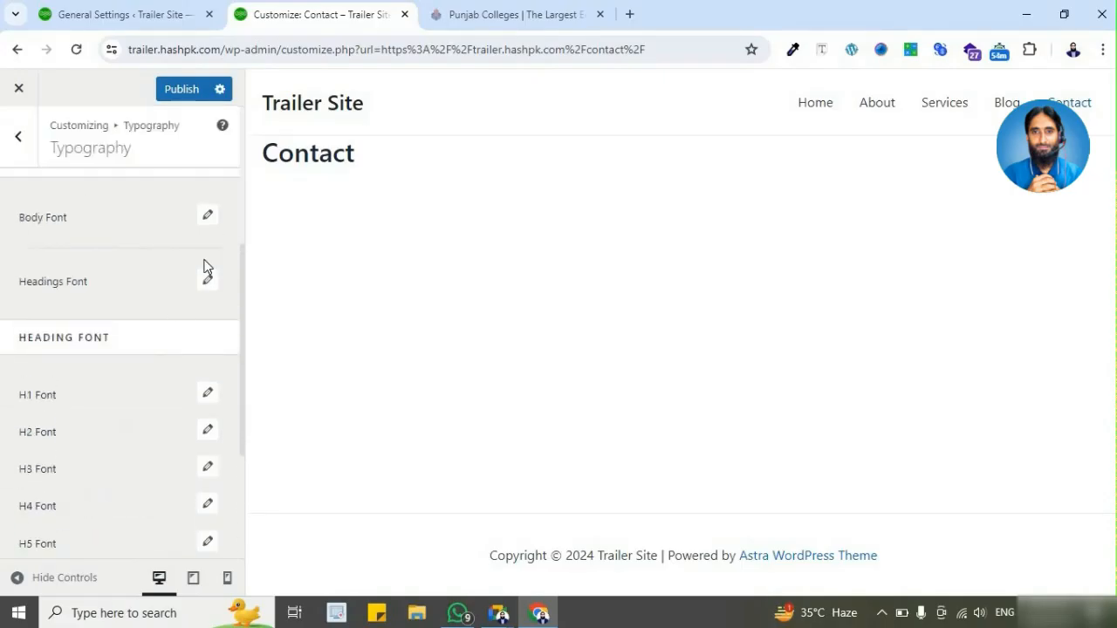
scroll(209, 261, "up", 1)
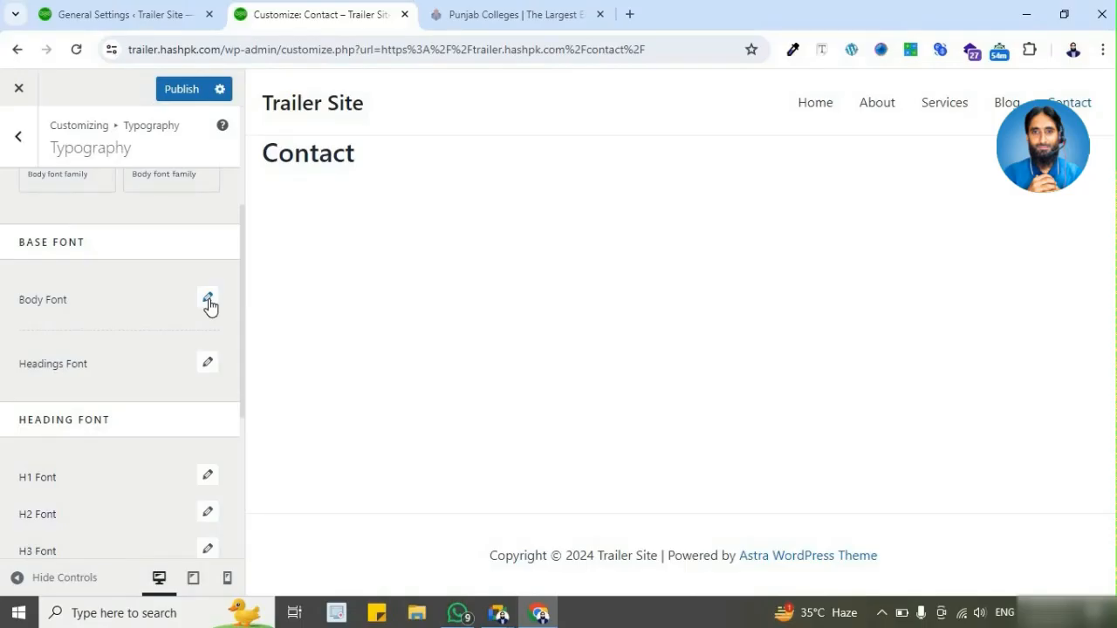
left_click(208, 300)
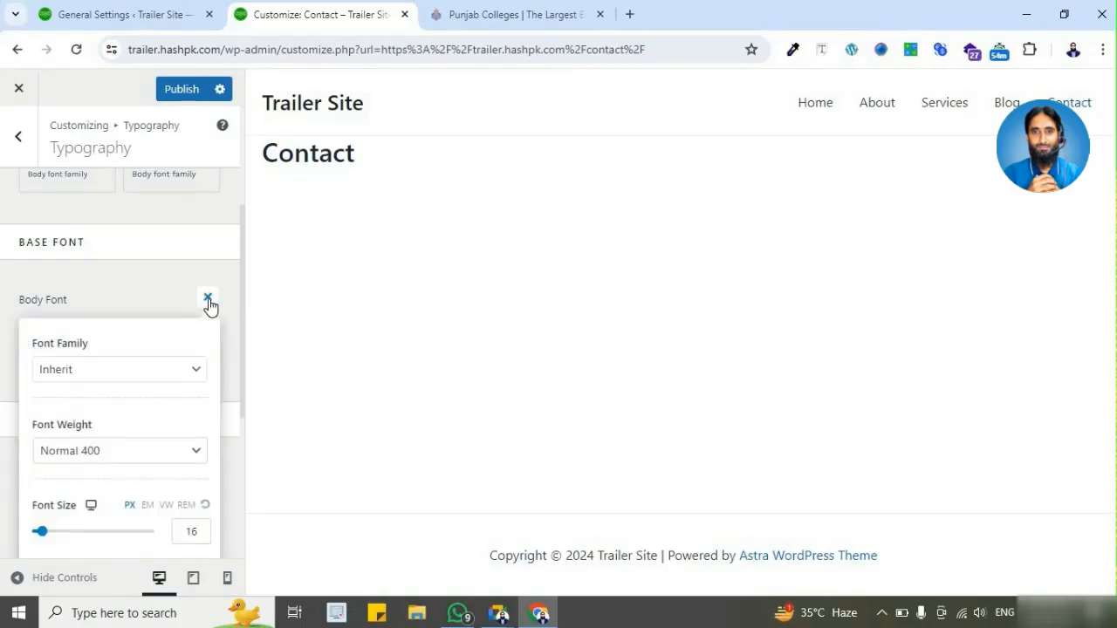
scroll(185, 489, "down", 1)
left_click(192, 450)
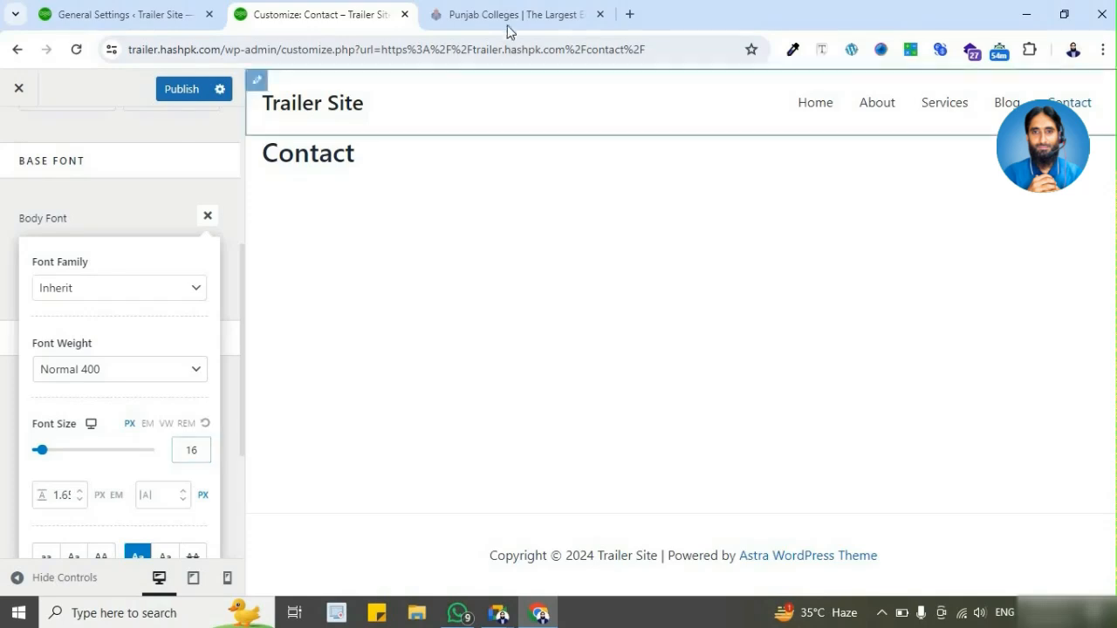
left_click(177, 15)
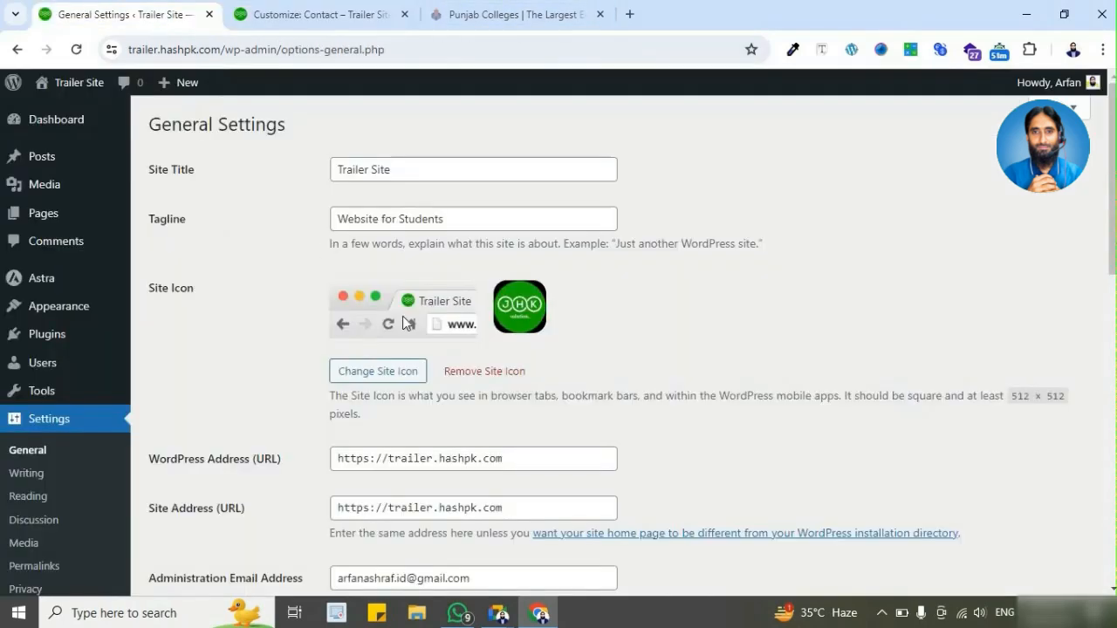
left_click(297, 15)
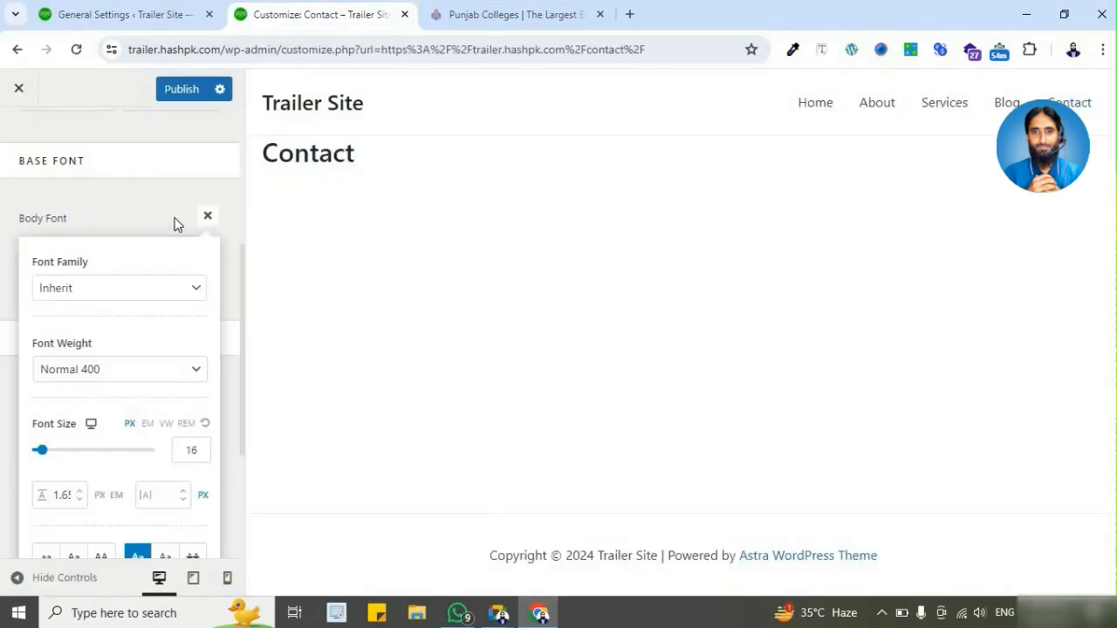
left_click(208, 216)
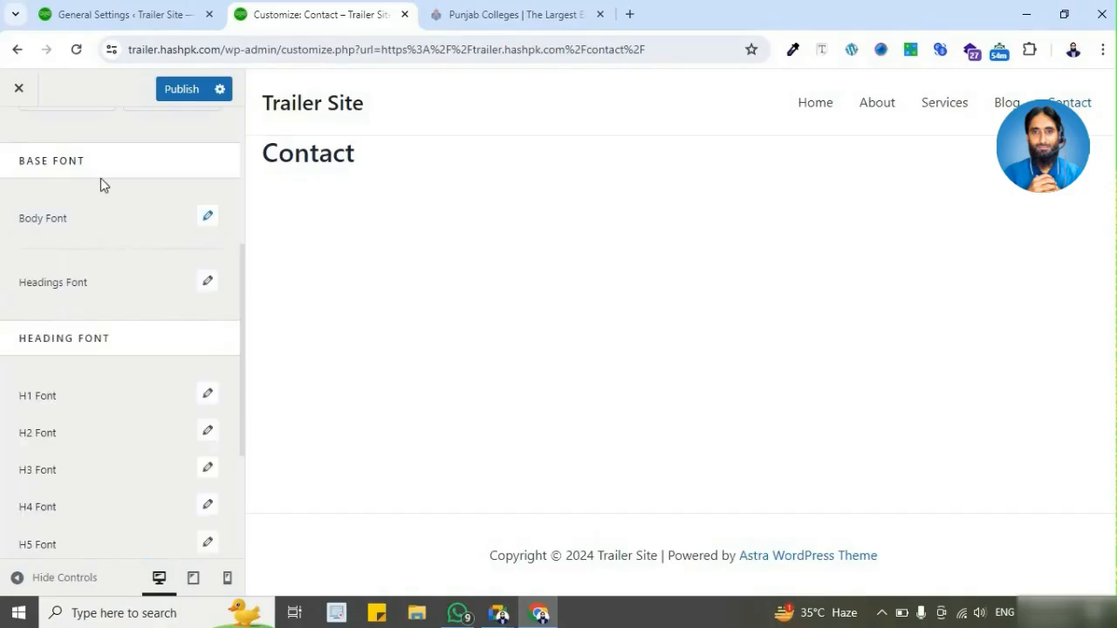
Step: Leave the typography settings and open the theme colors in the global Colors settings
scroll(51, 179, "up", 3)
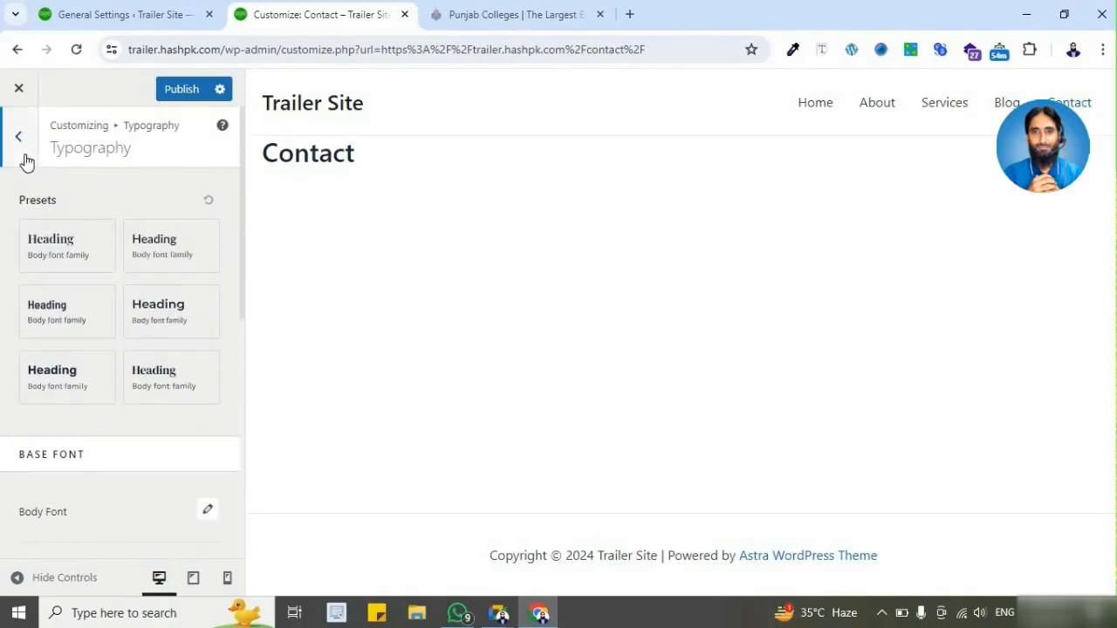
left_click(25, 155)
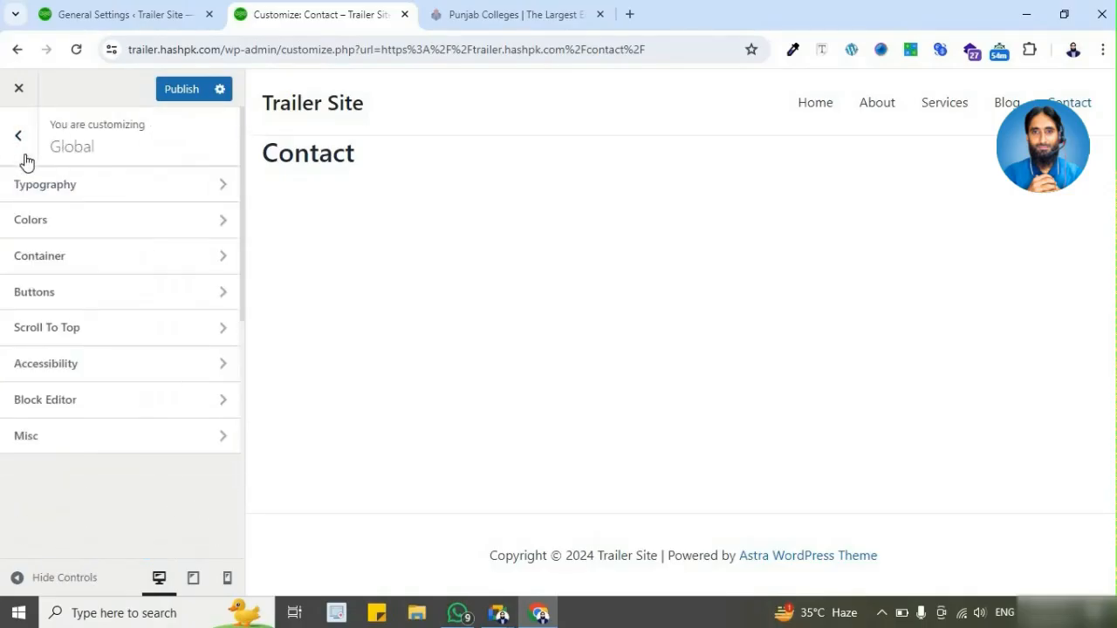
left_click(156, 228)
scroll(124, 349, "down", 3)
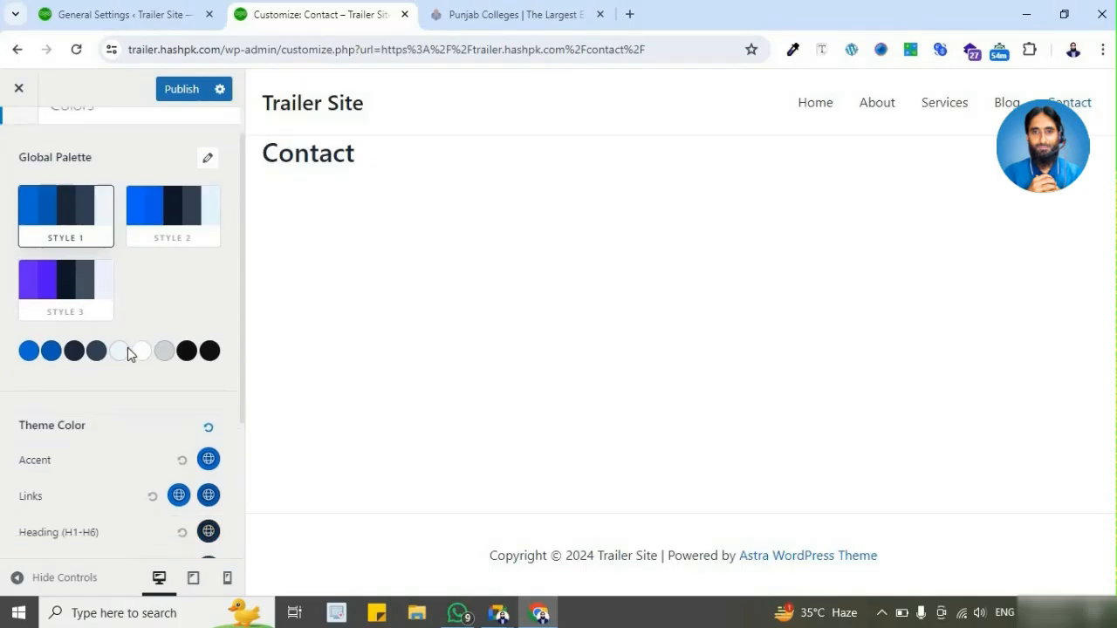
scroll(96, 301, "up", 3)
left_click(19, 153)
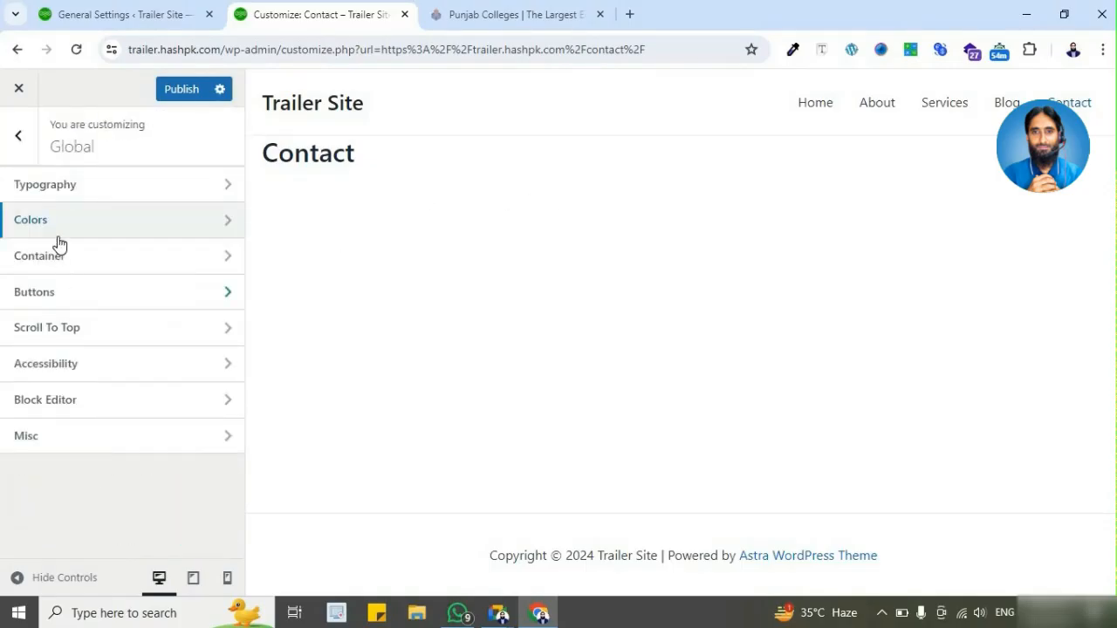
left_click(140, 225)
scroll(77, 248, "down", 3)
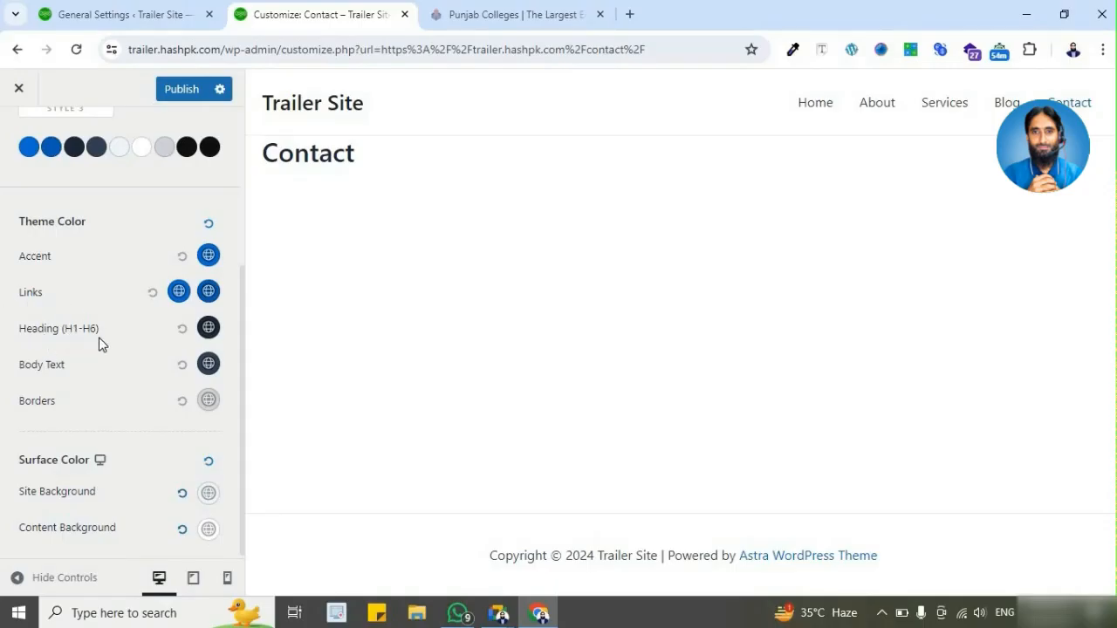
Step: Set the H1–H6 heading color to the darker blue palette color and preview it on the Blog page
left_click(209, 339)
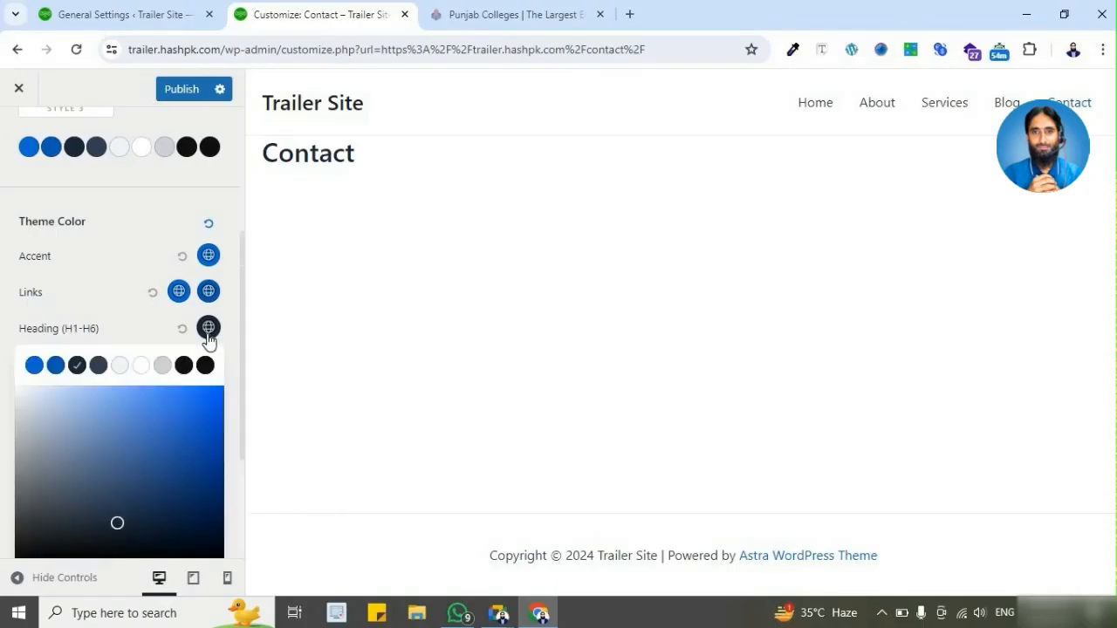
left_click(58, 366)
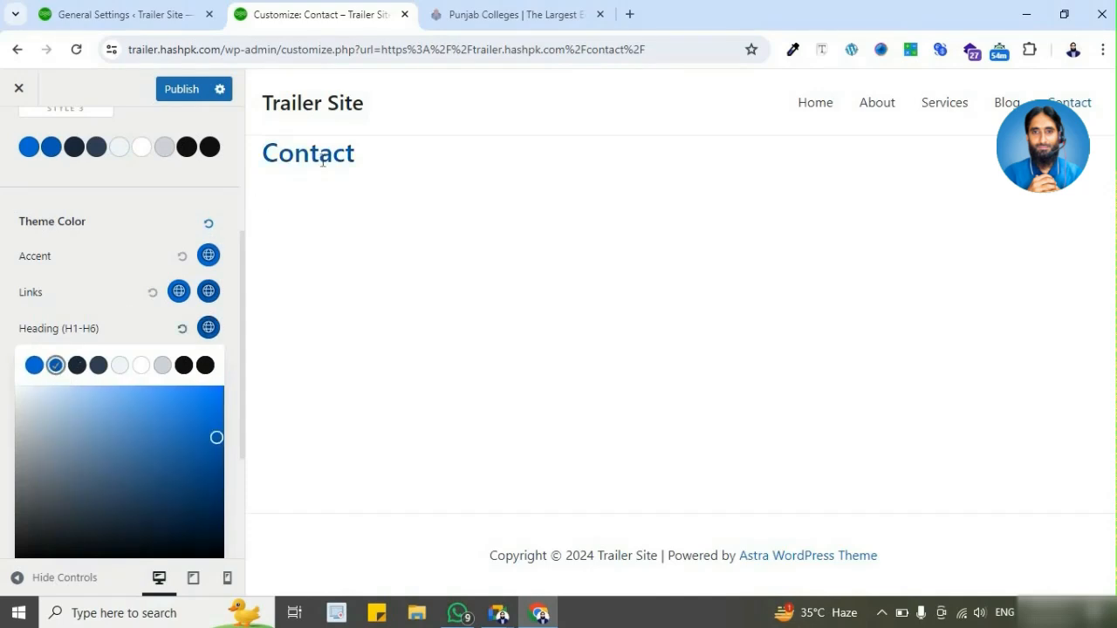
left_click(1007, 105)
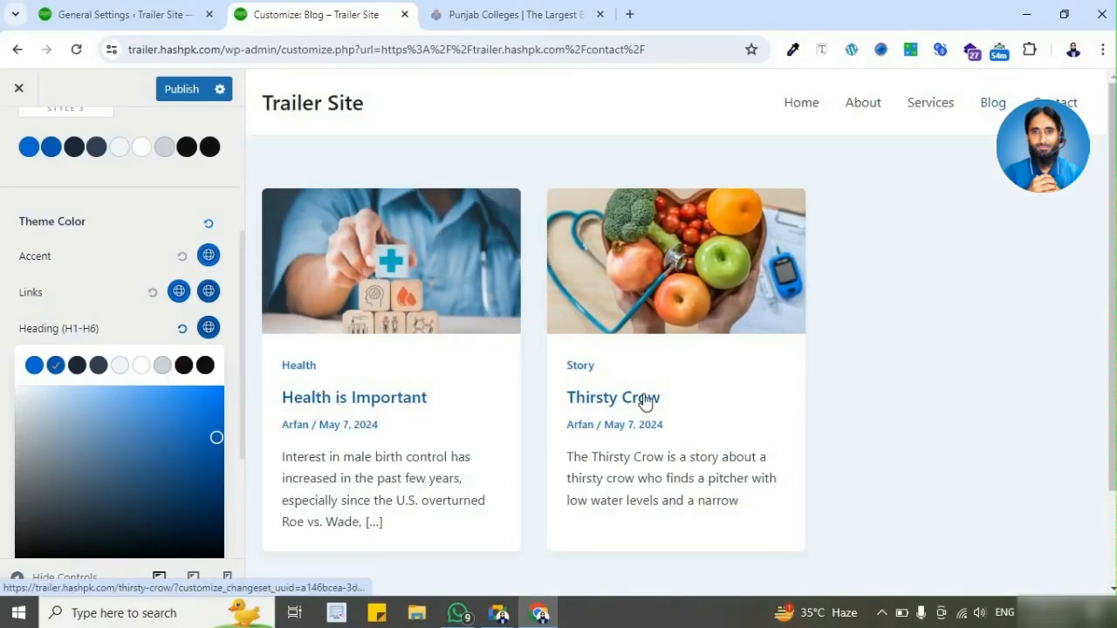
Step: Try the black palette color for the H1–H6 headings and reset the heading color to its default
left_click(183, 365)
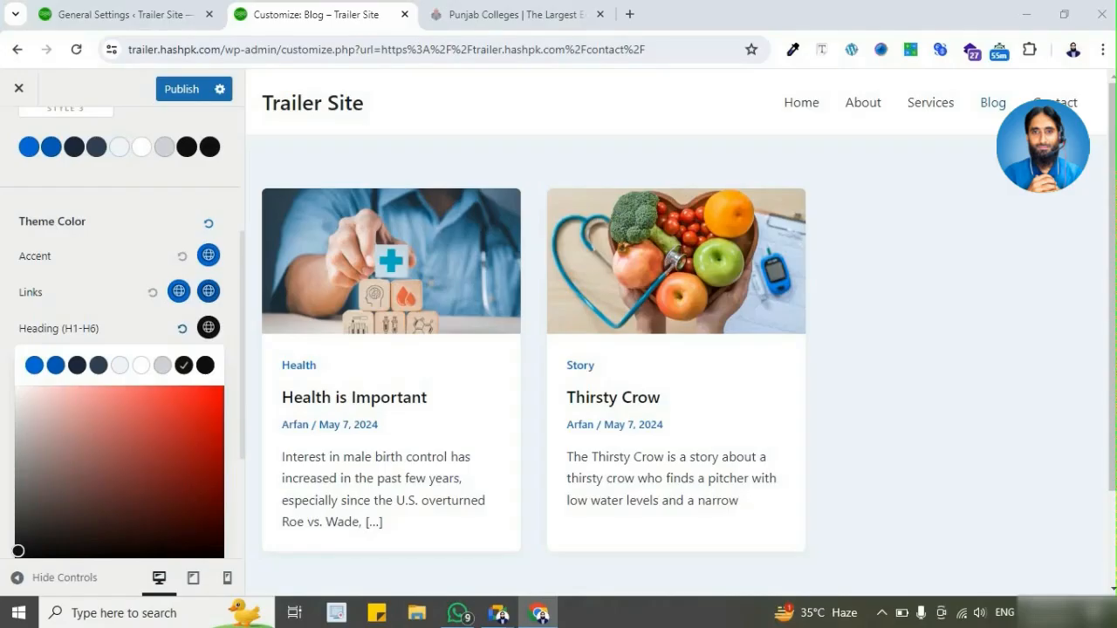
left_click(180, 331)
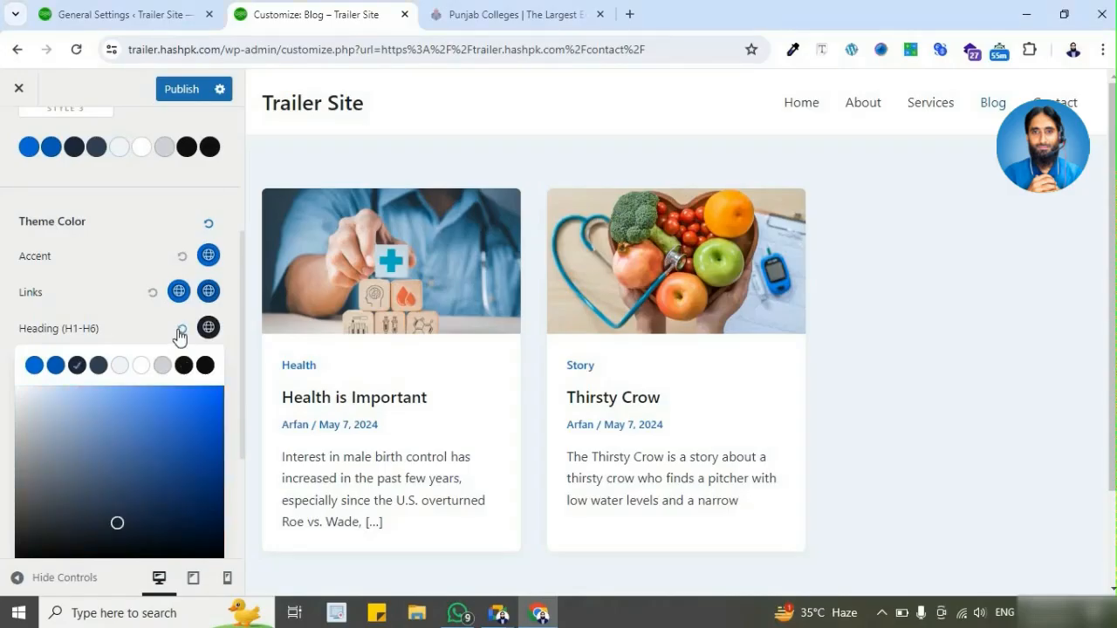
scroll(26, 248, "up", 3)
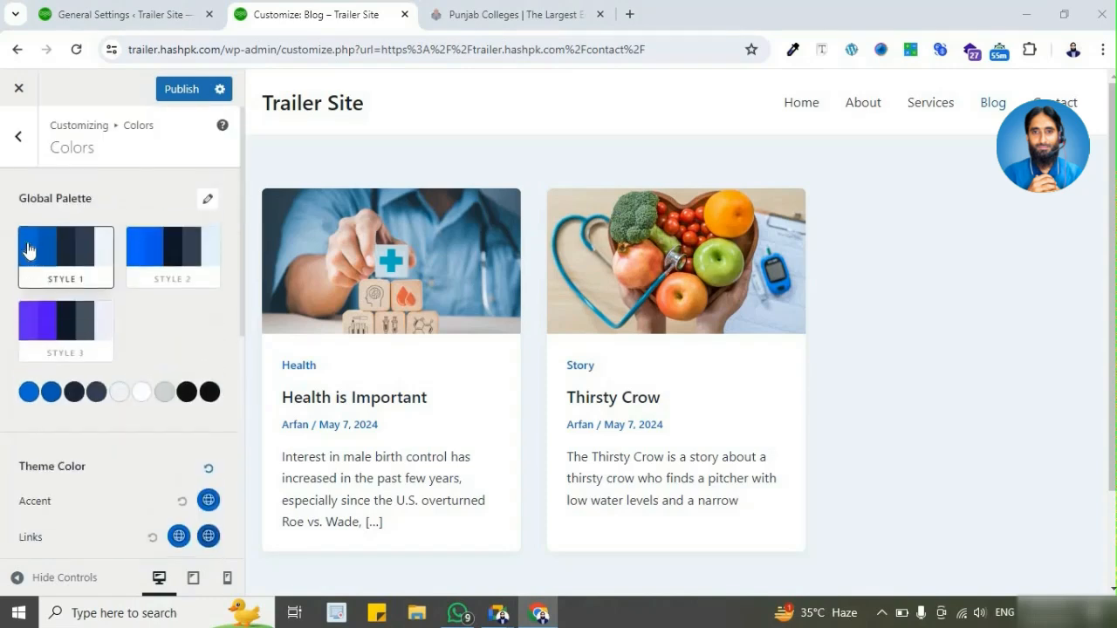
Step: Leave the color settings and review the global Container layout, style and width options
left_click(23, 147)
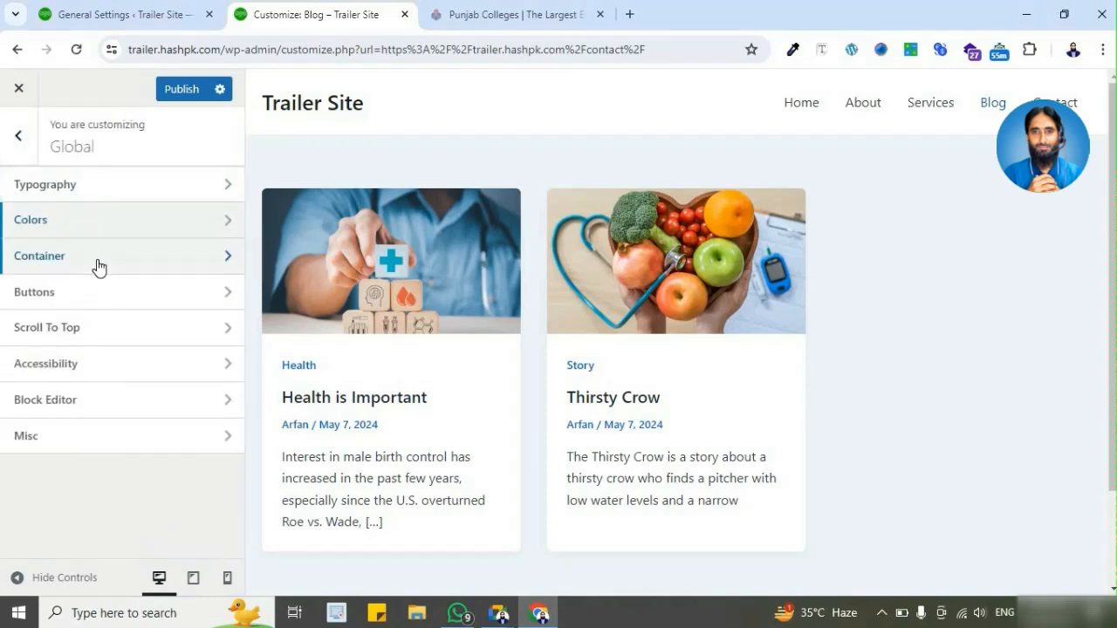
left_click(98, 259)
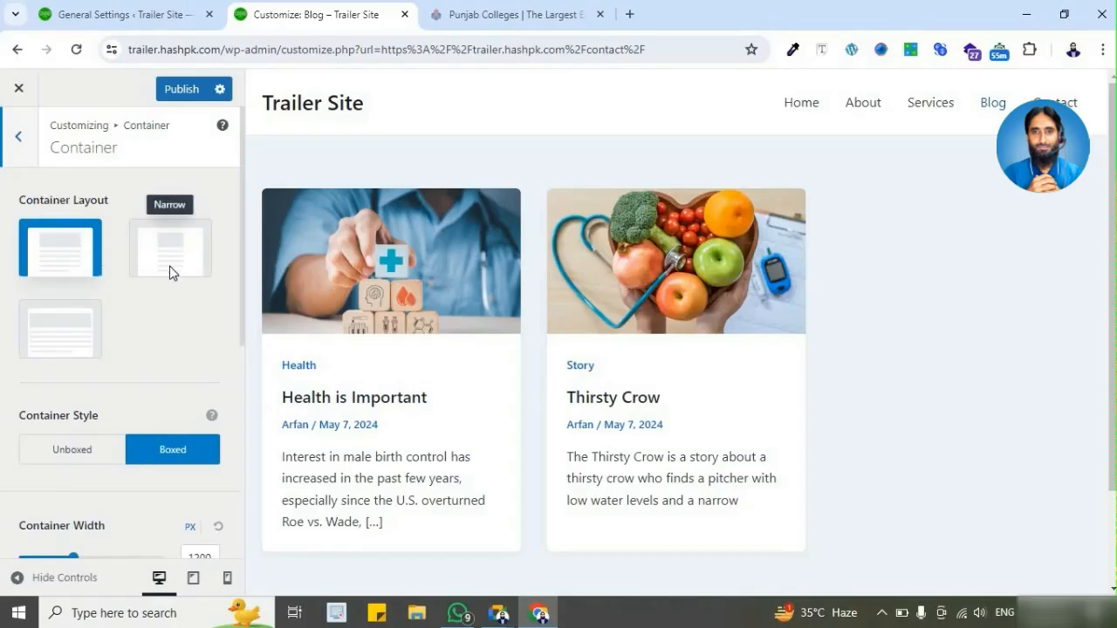
scroll(83, 436, "down", 4)
scroll(95, 494, "up", 5)
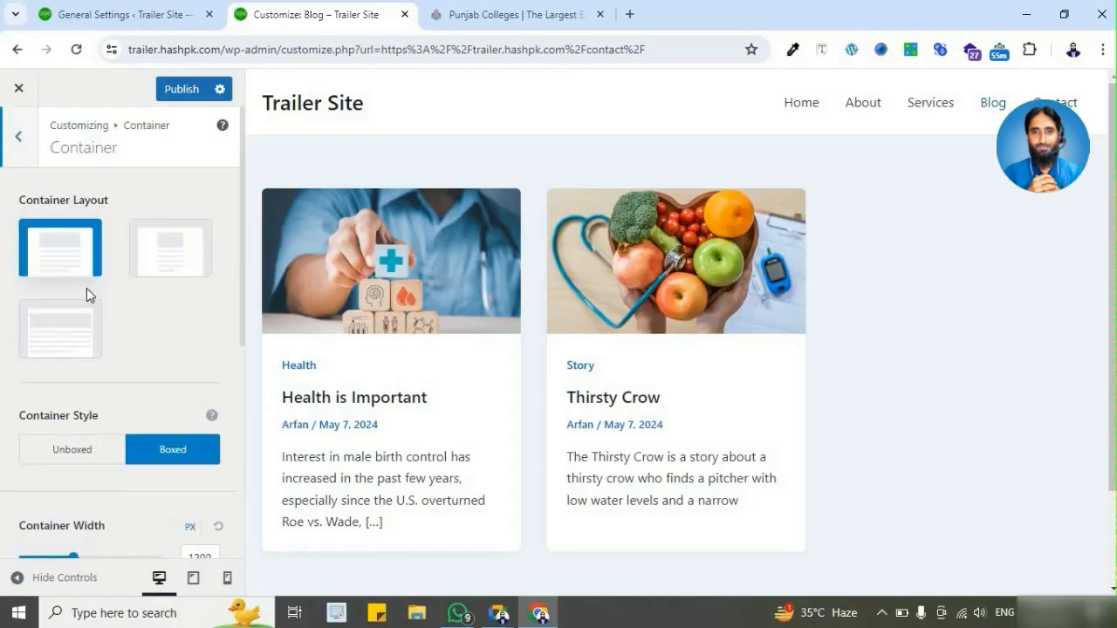
Step: Open the global Buttons settings and review the primary button presets, colors, padding and border options
left_click(19, 140)
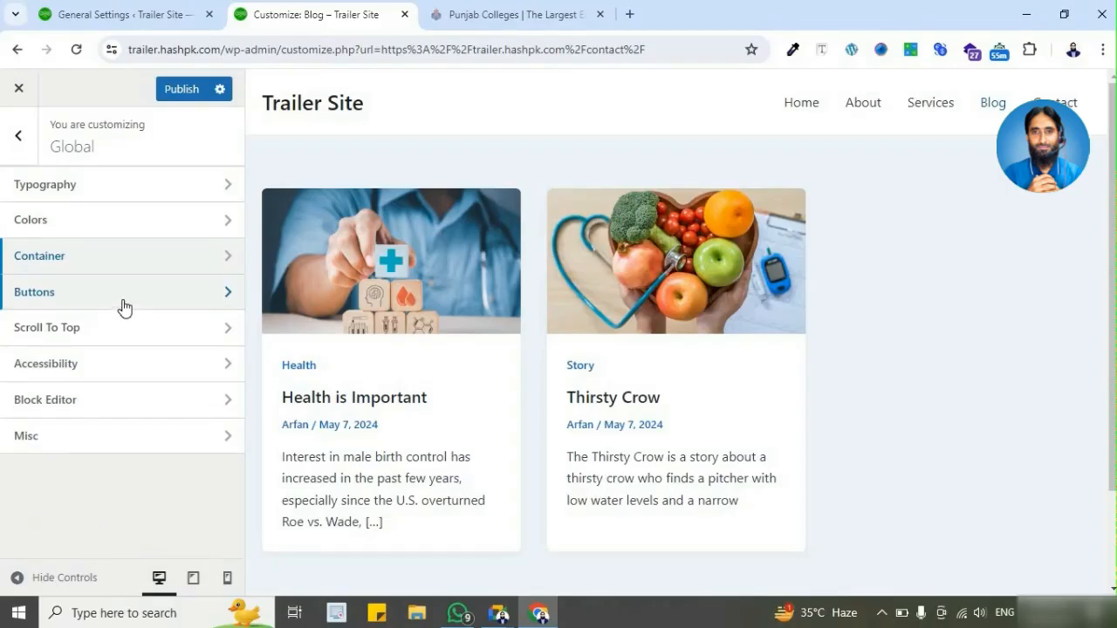
left_click(124, 307)
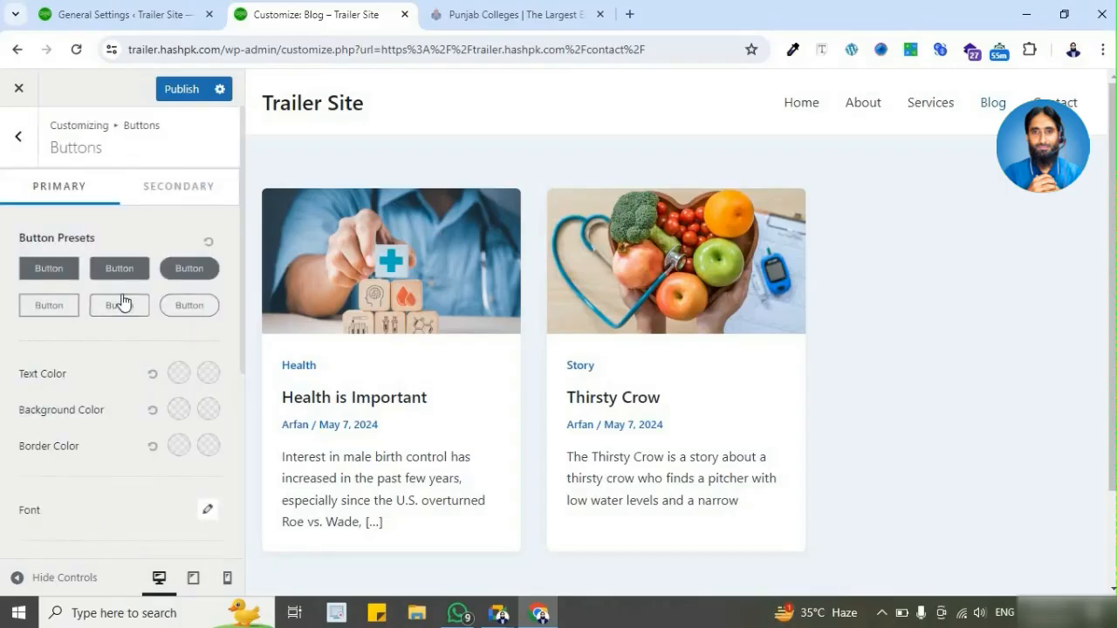
scroll(114, 398, "down", 4)
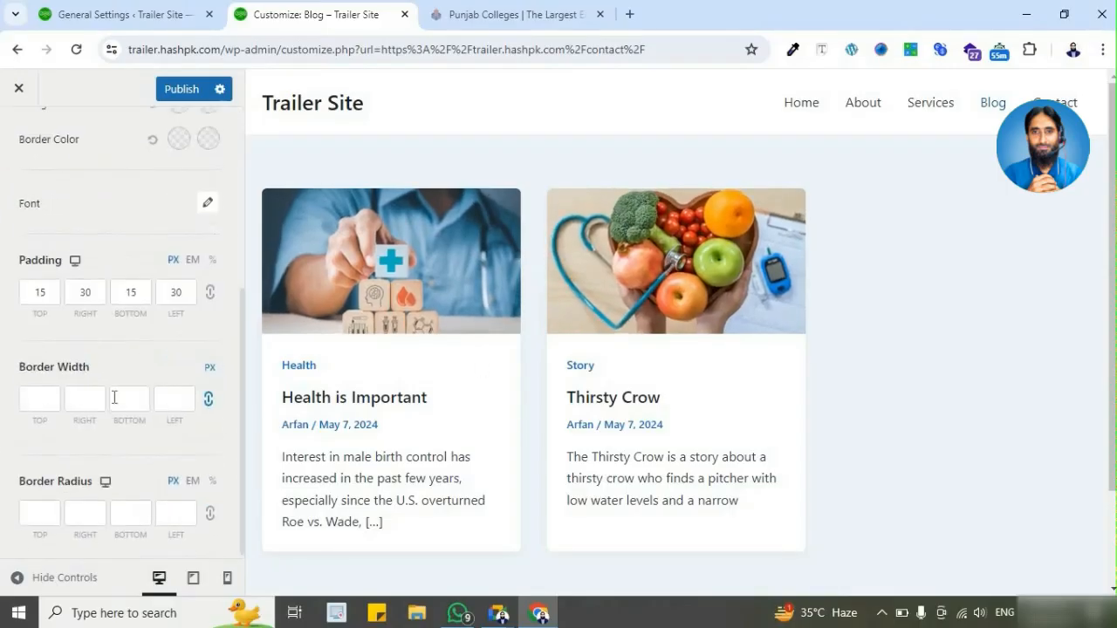
scroll(105, 375, "up", 5)
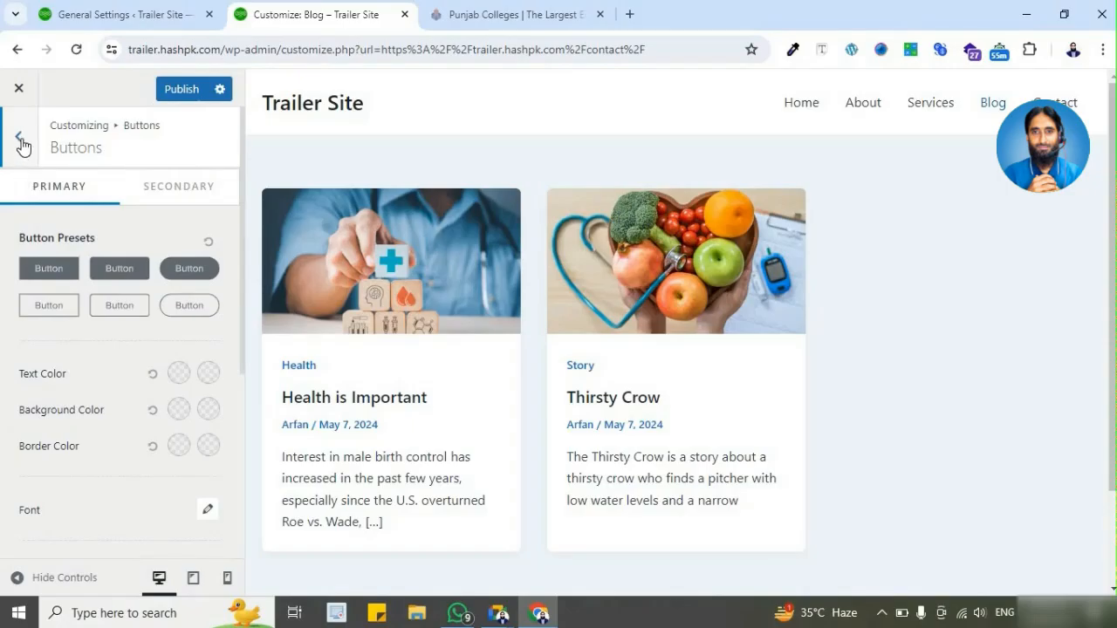
Step: Open the demo.hashpk.com website in a new browser tab
left_click(630, 13)
type("d")
key("Return")
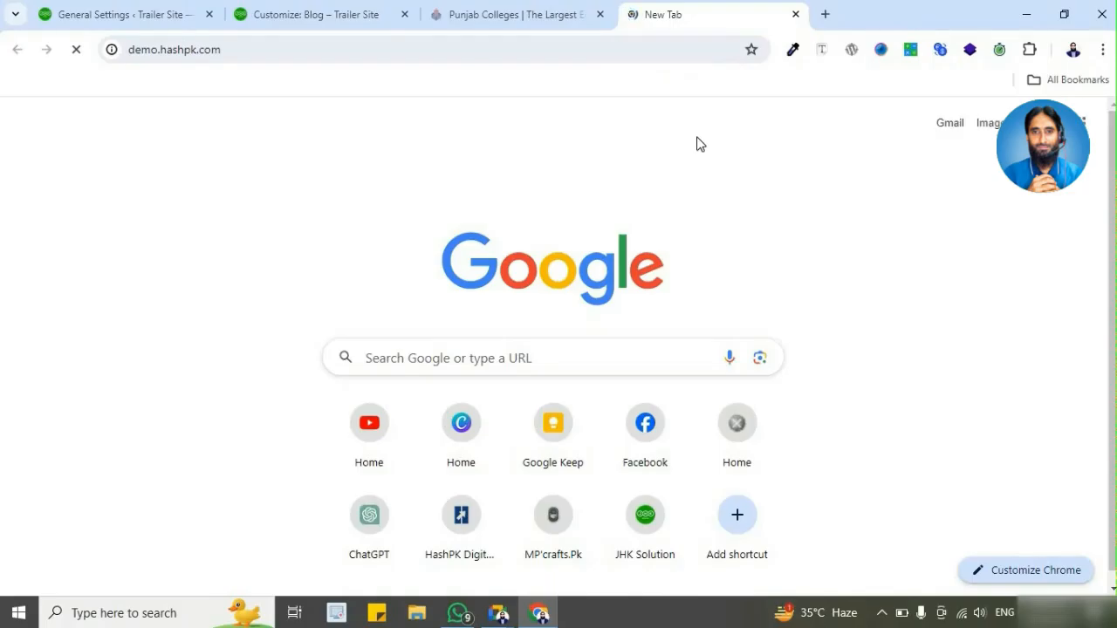
left_click(322, 15)
left_click(177, 19)
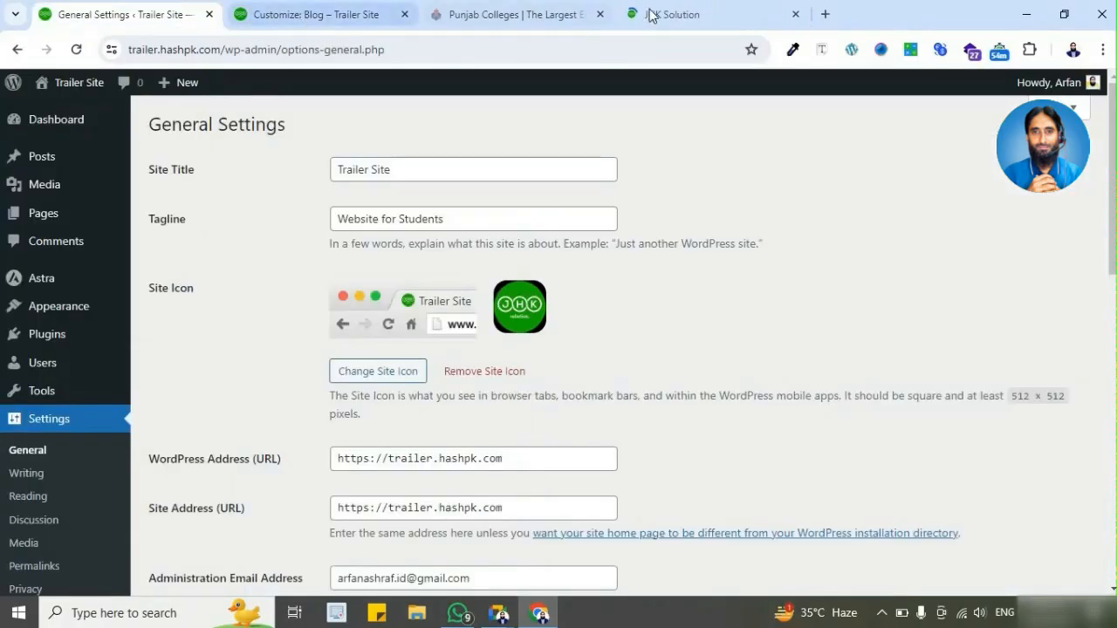
left_click(650, 15)
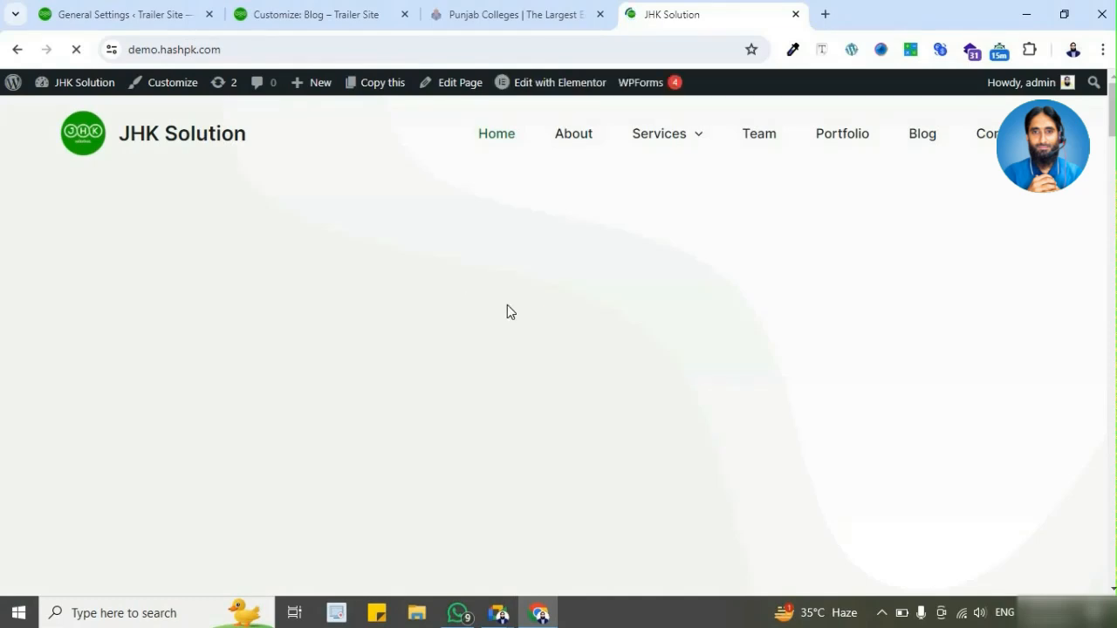
Step: Examine the button styles throughout the JHK Solution home page, from the hero section to the footer
scroll(528, 300, "down", 4)
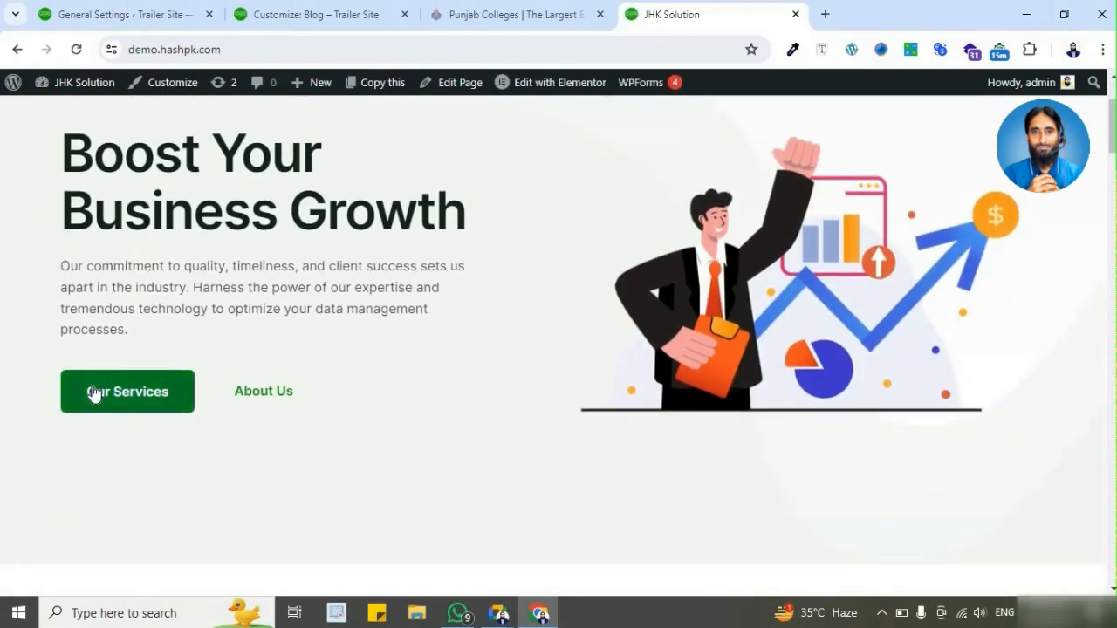
scroll(94, 392, "down", 1)
scroll(150, 309, "down", 3)
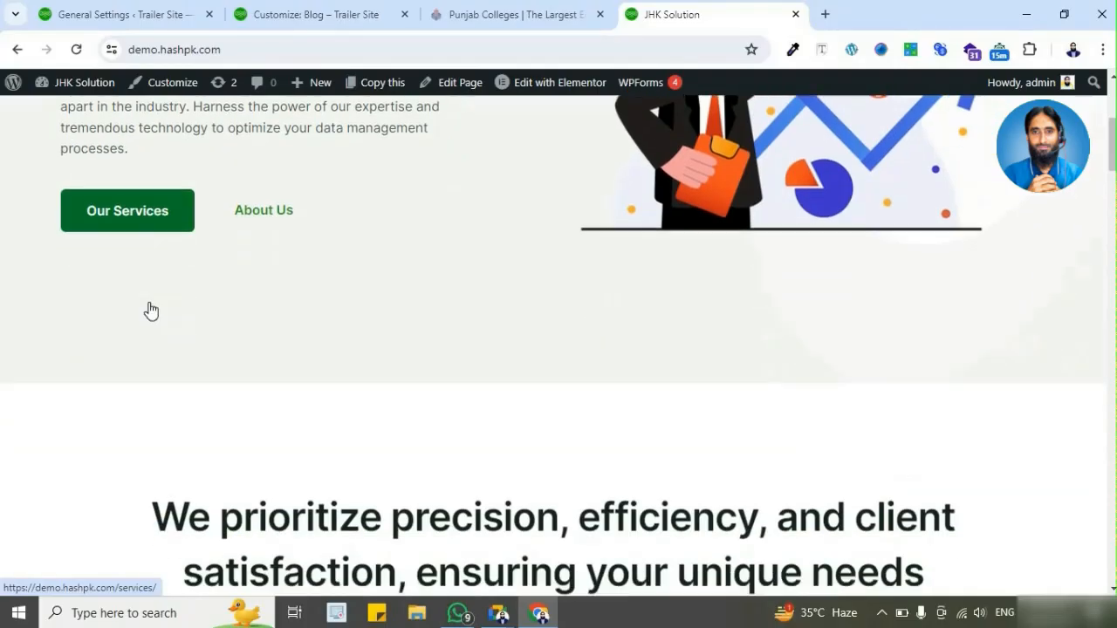
scroll(330, 319, "down", 15)
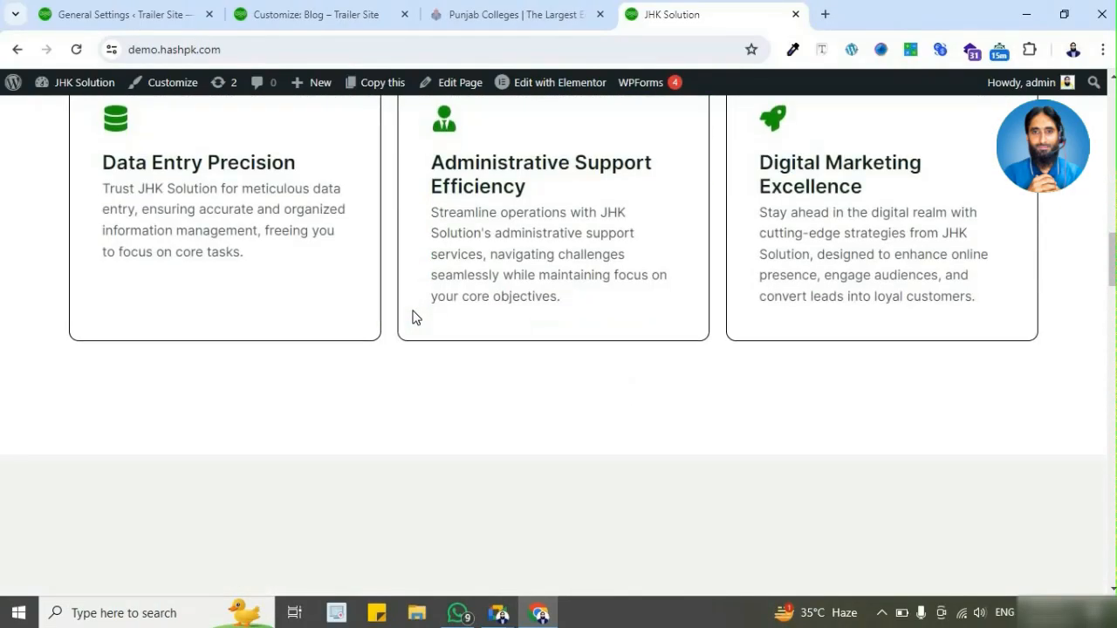
scroll(415, 317, "down", 1)
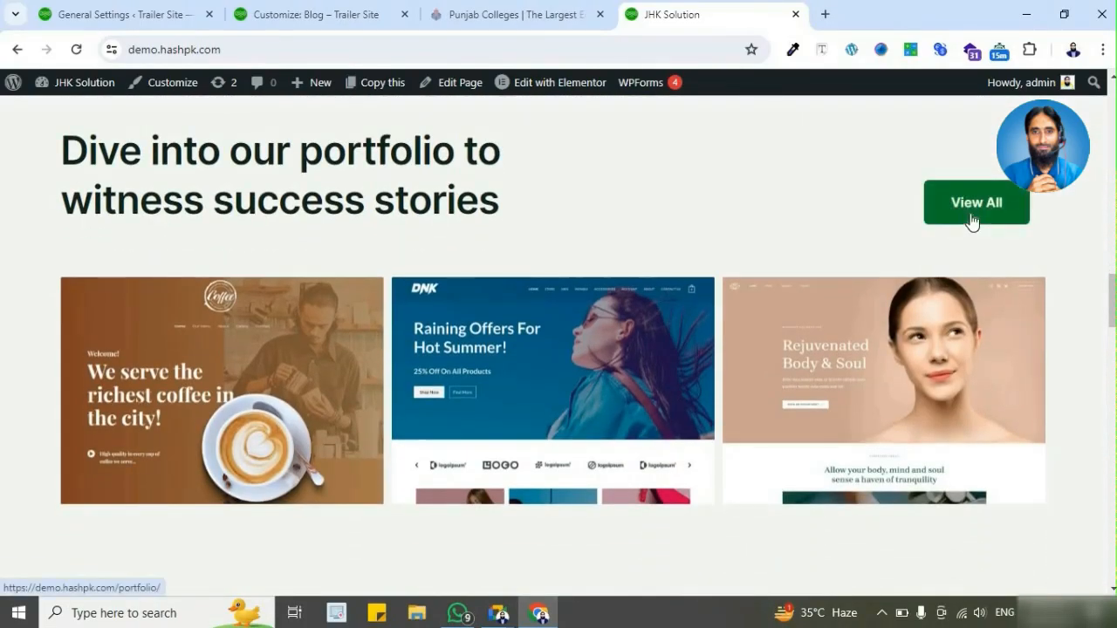
scroll(411, 267, "down", 10)
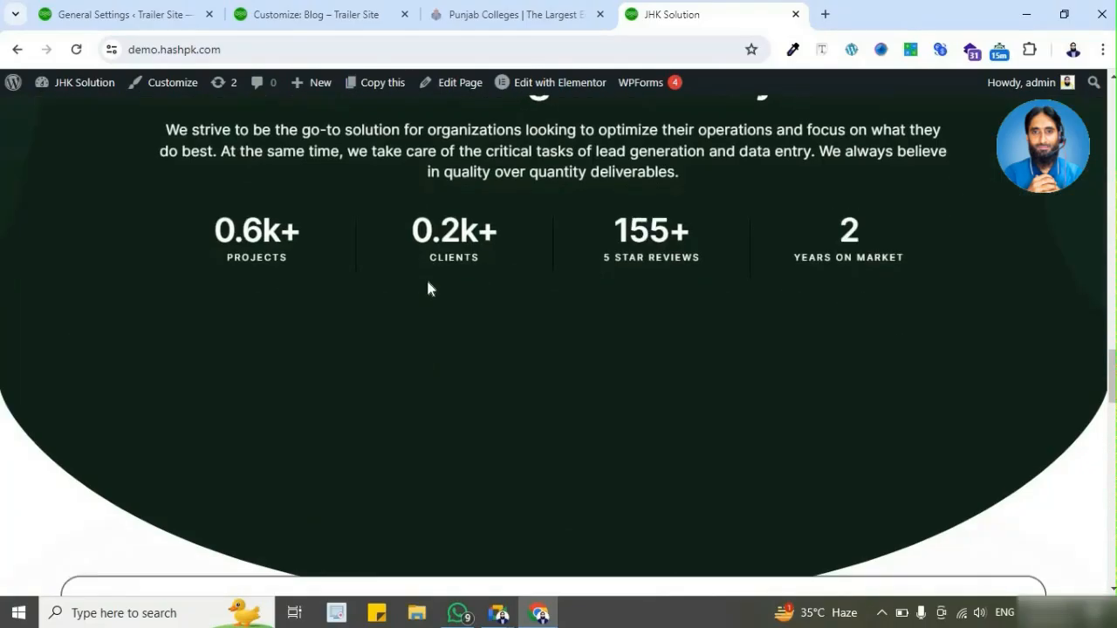
scroll(447, 289, "down", 10)
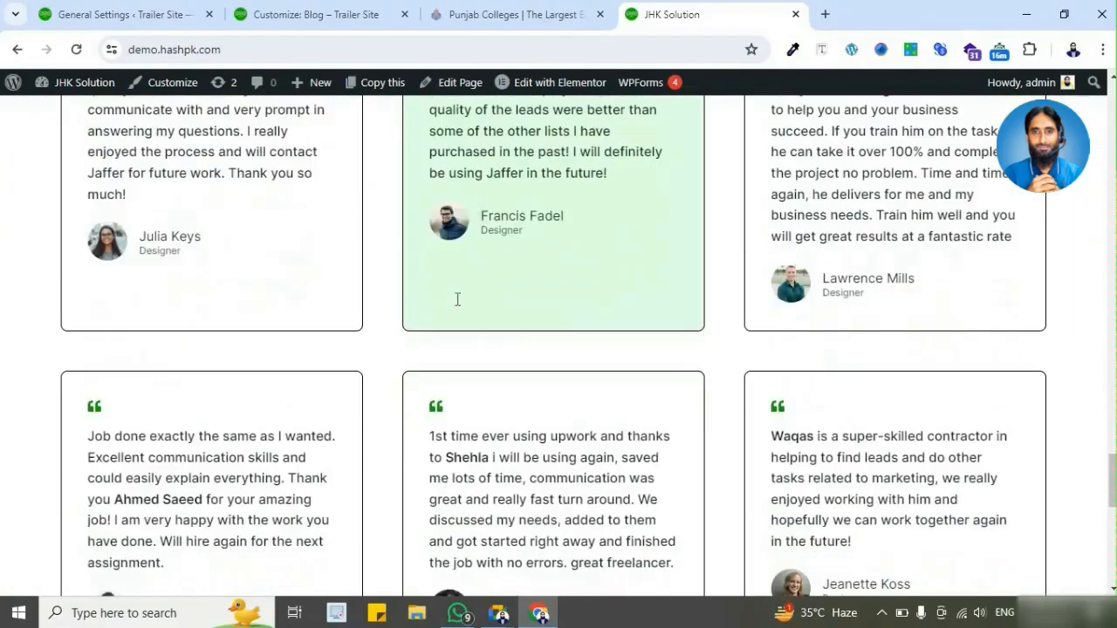
scroll(447, 324, "down", 4)
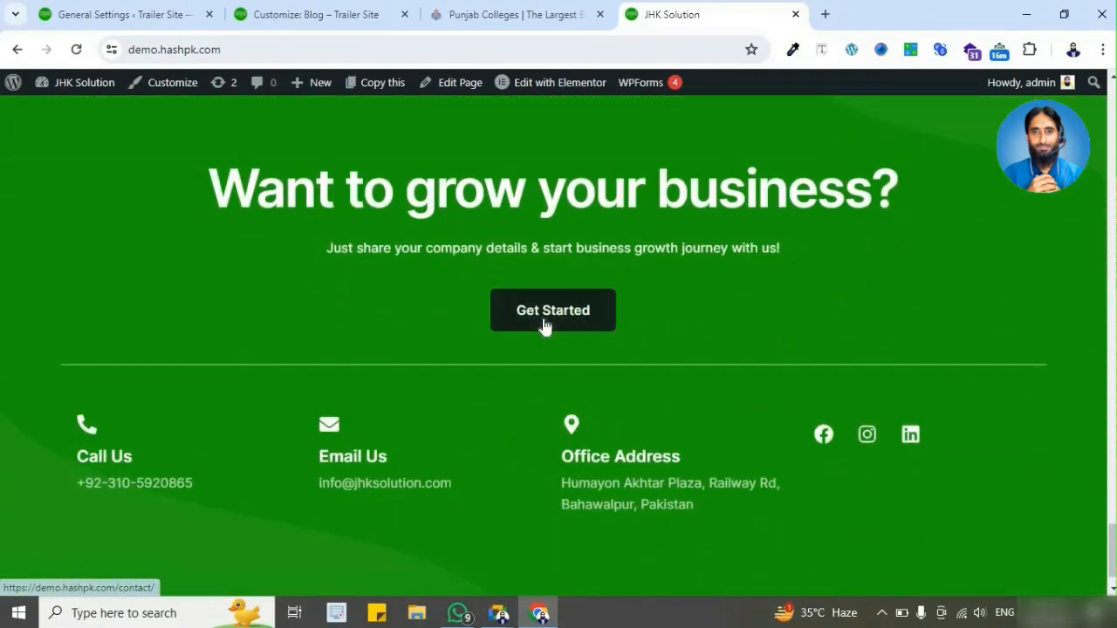
scroll(591, 329, "up", 4)
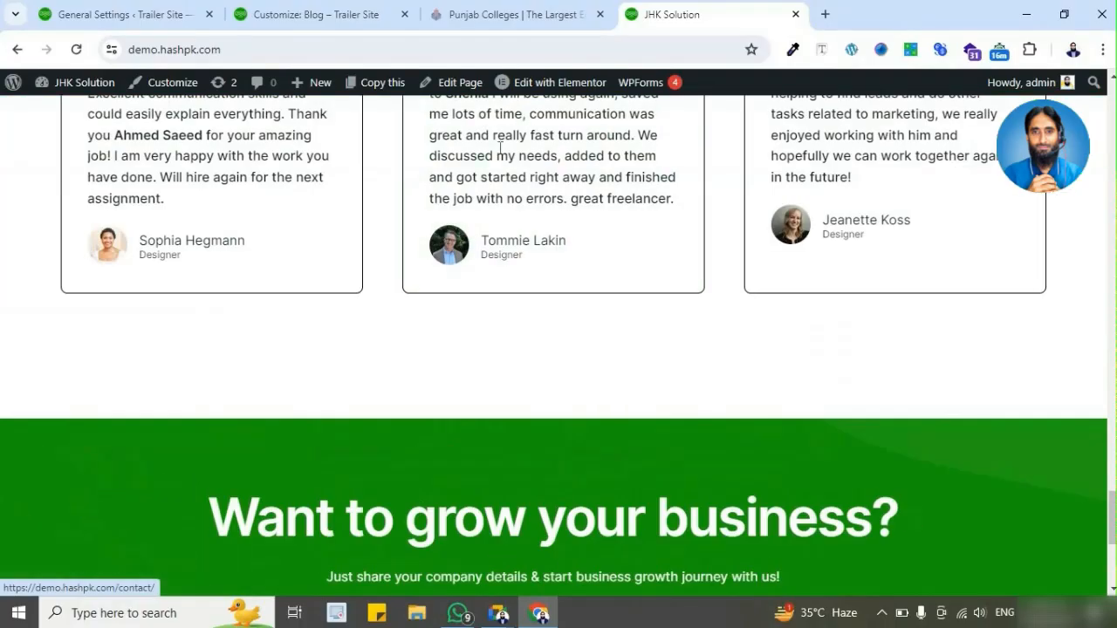
scroll(473, 100, "up", 1)
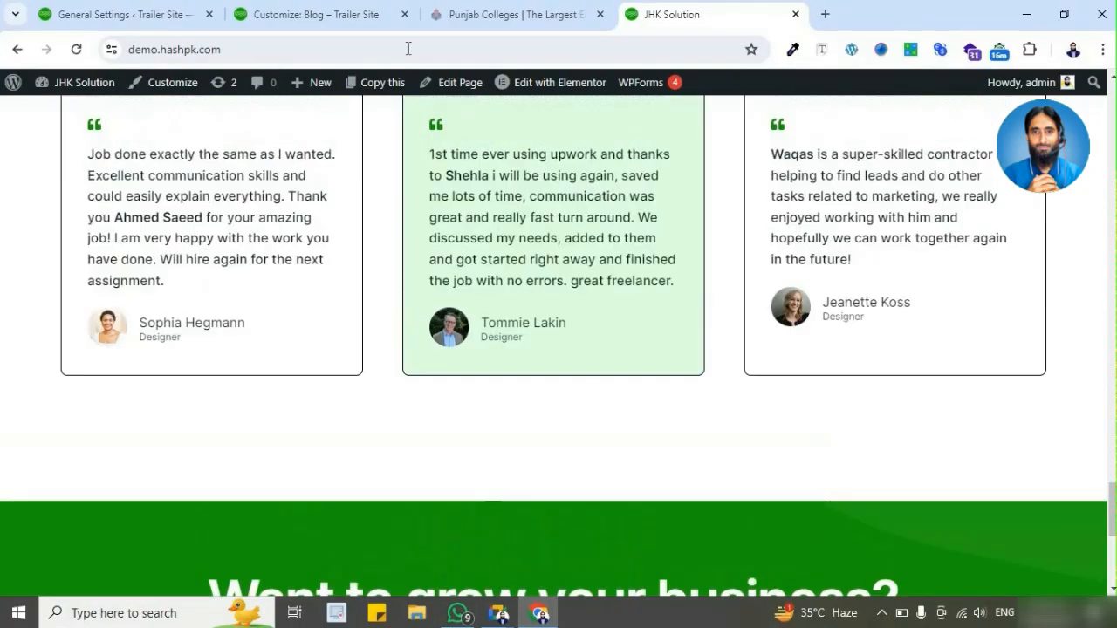
Step: Return to the customizer's Global settings list and check the footer area of the Blog page preview
left_click(352, 17)
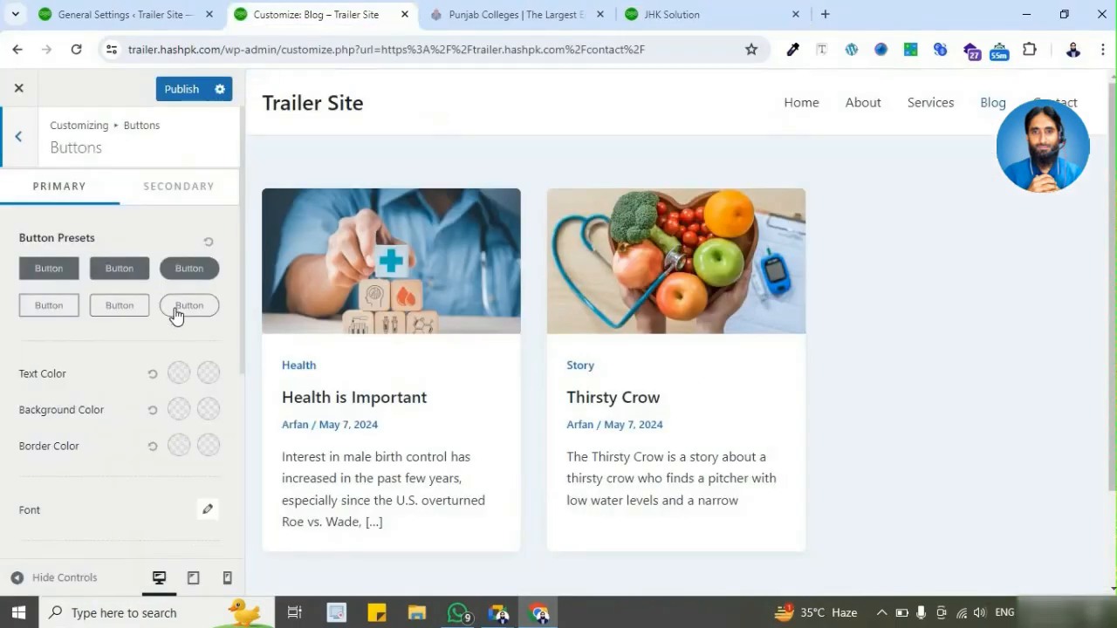
left_click(16, 138)
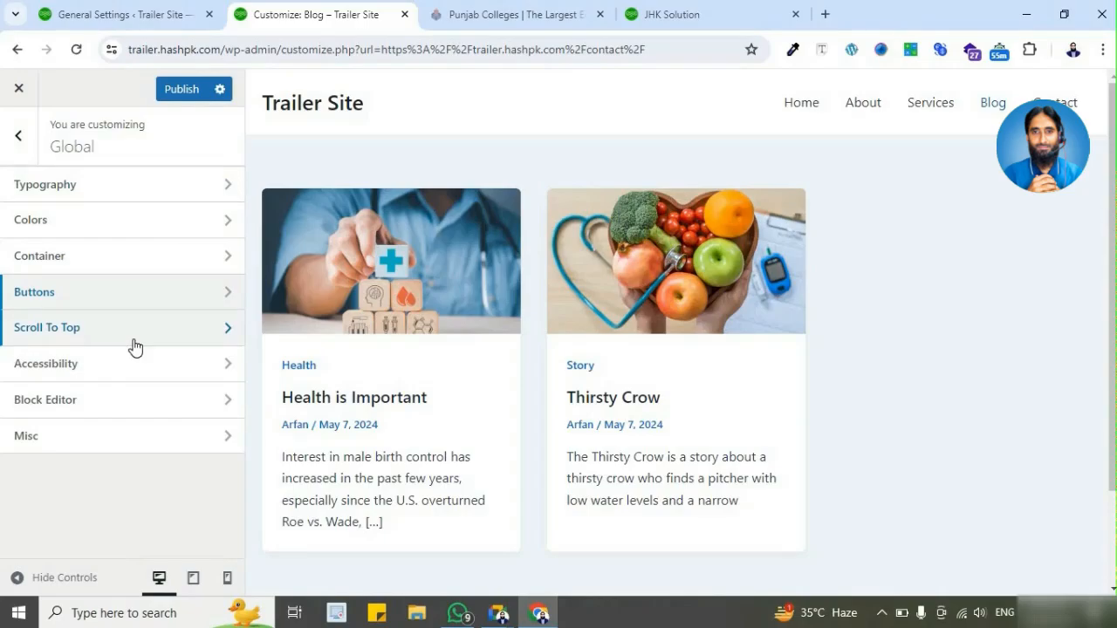
scroll(884, 408, "down", 3)
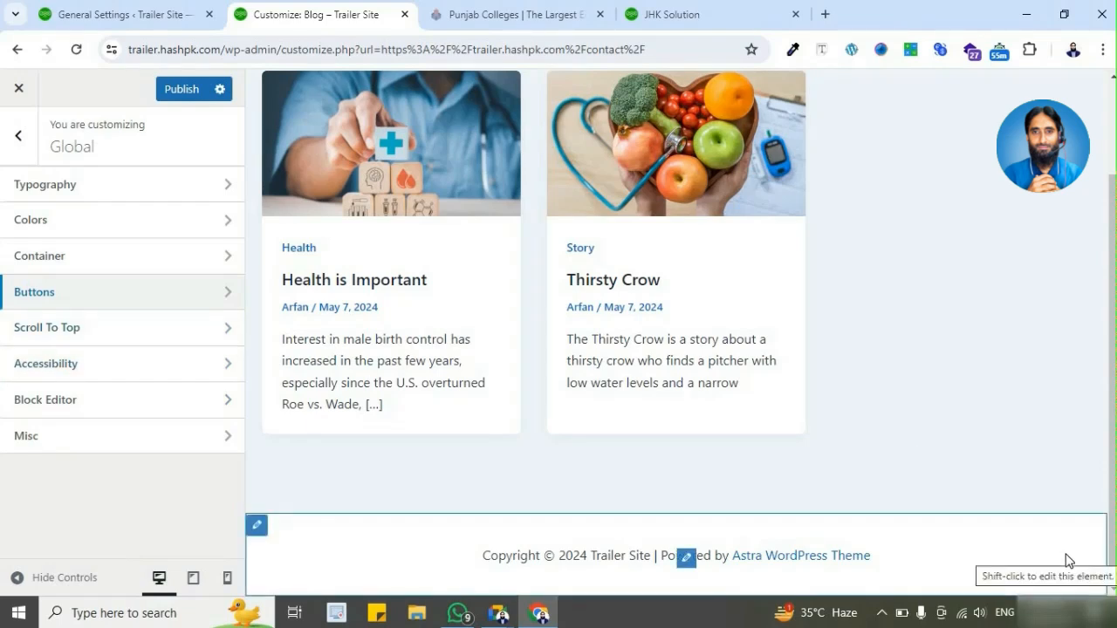
scroll(773, 200, "up", 2)
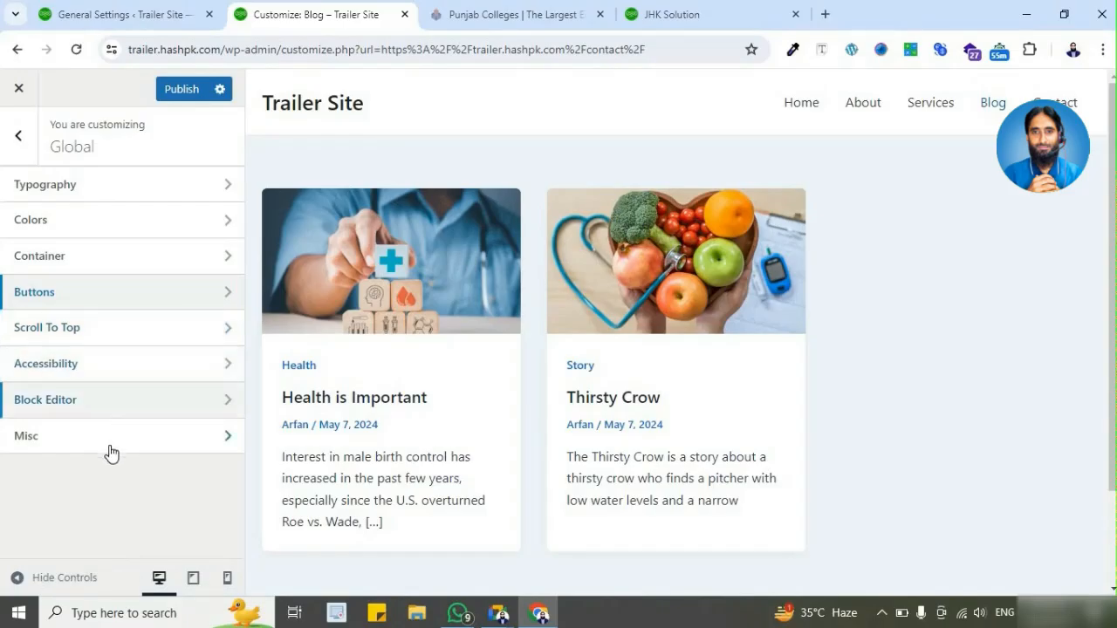
Step: Look at the Header Builder's elements and row layout, and return to the main customizer list
left_click(18, 136)
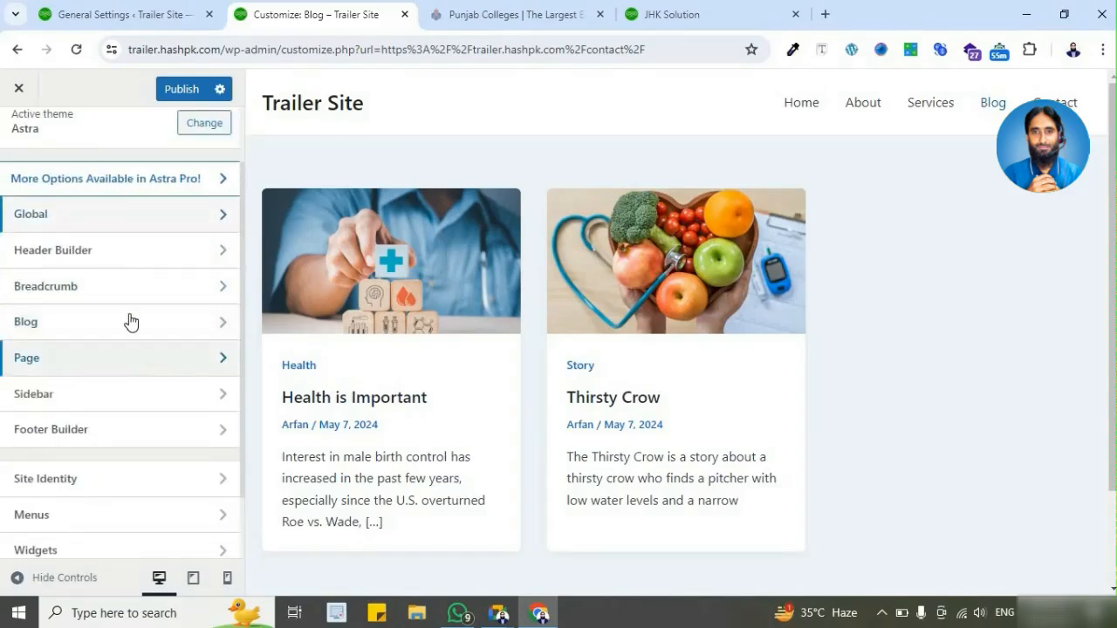
left_click(129, 269)
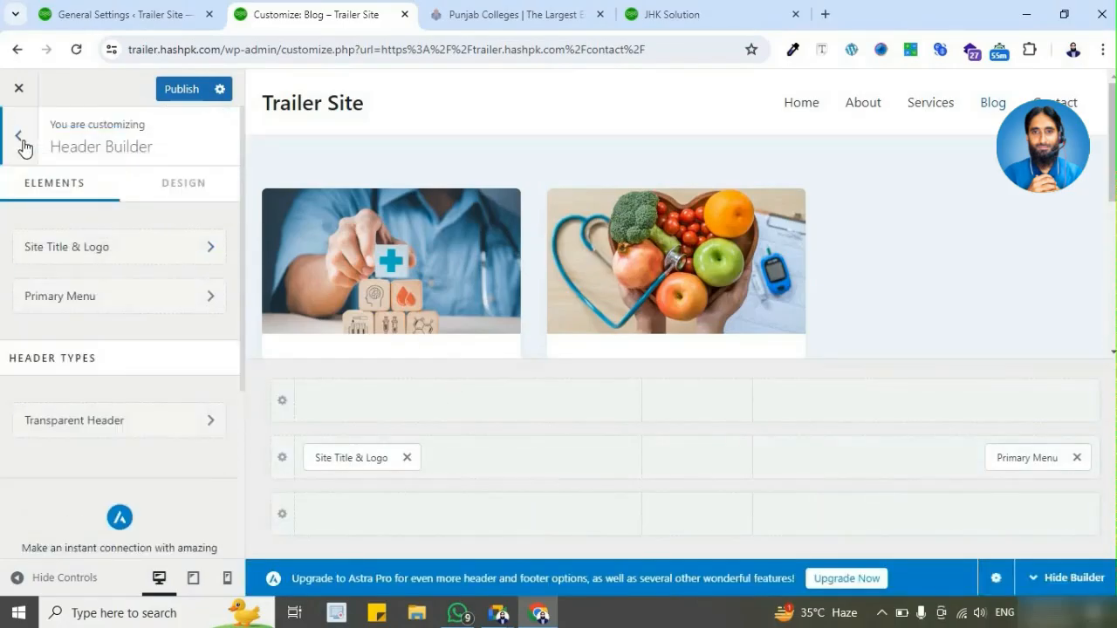
left_click(19, 137)
Step: Open the Blog / Archive settings and review the layout, posts-per-page, post structure and meta options
scroll(142, 318, "down", 1)
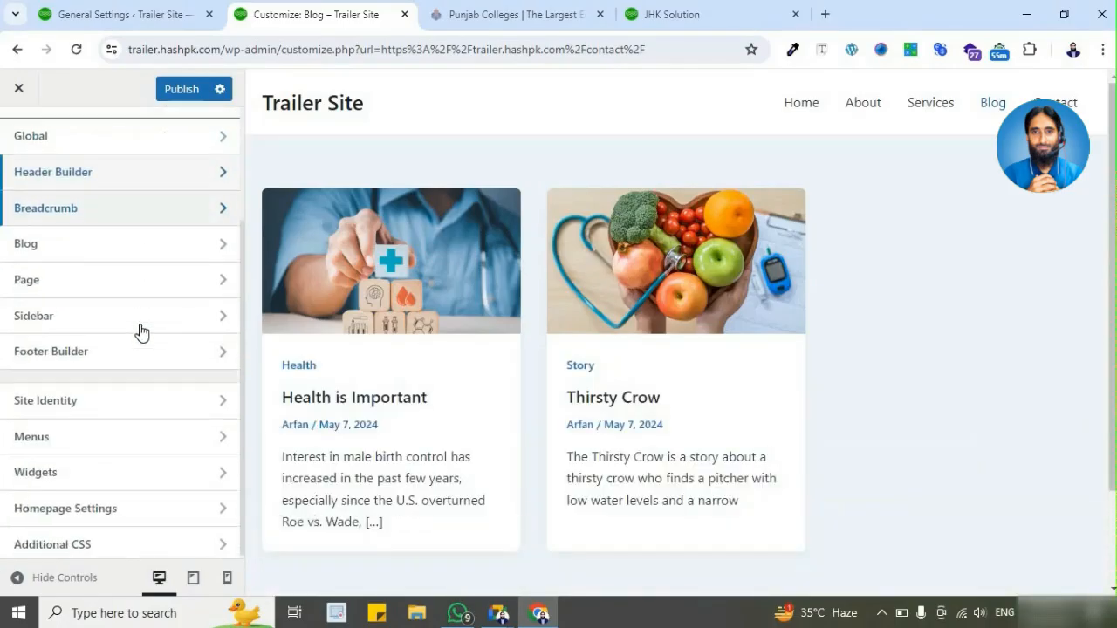
left_click(120, 253)
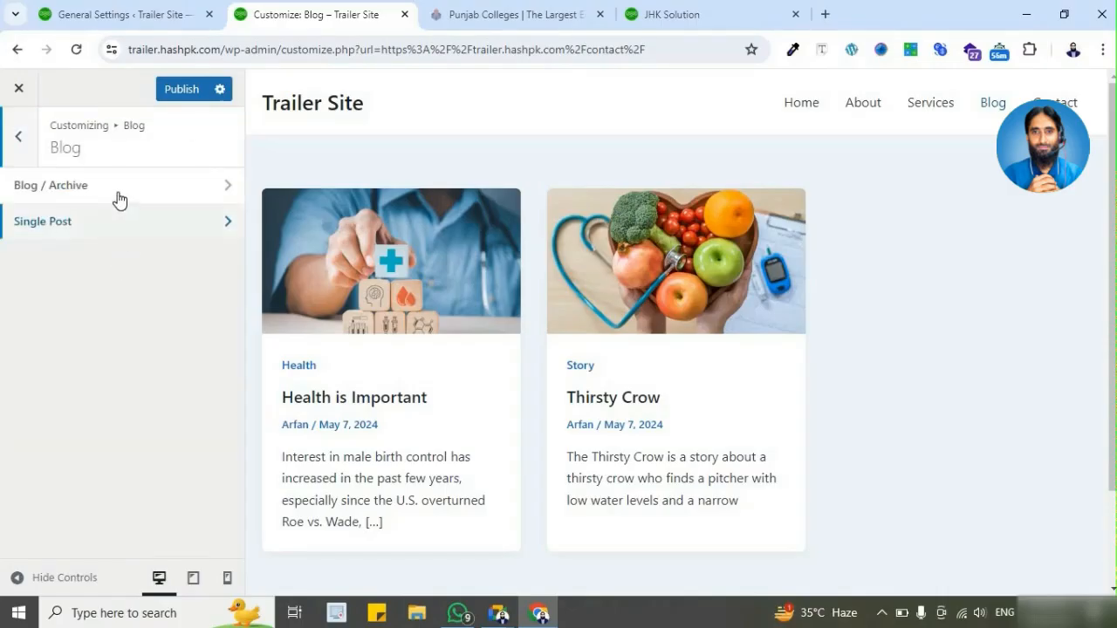
left_click(171, 194)
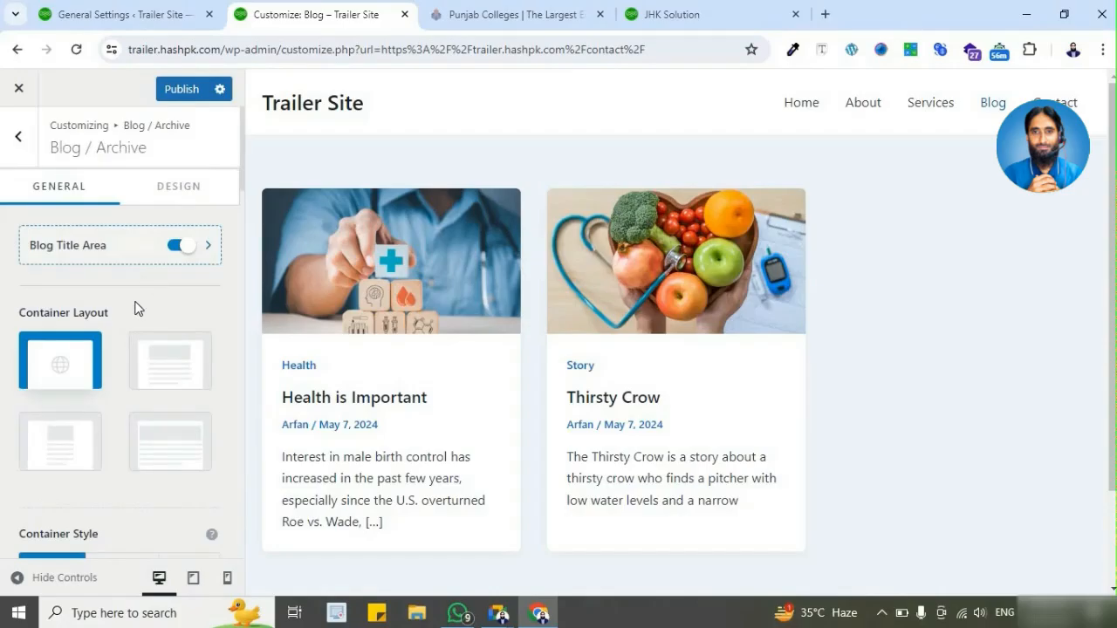
scroll(131, 319, "down", 10)
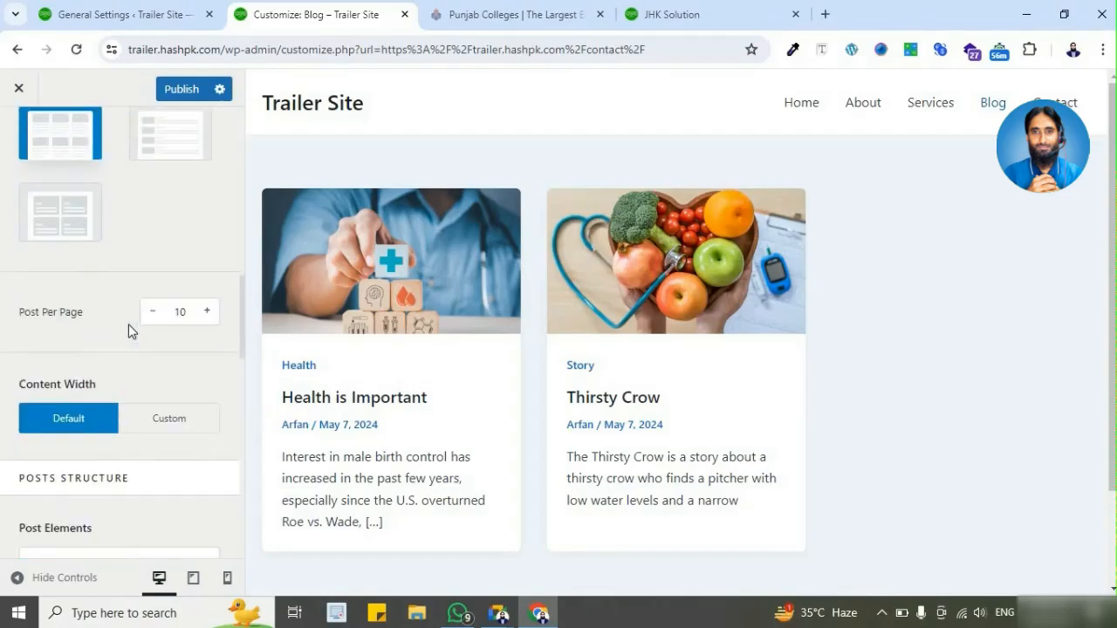
scroll(128, 328, "down", 12)
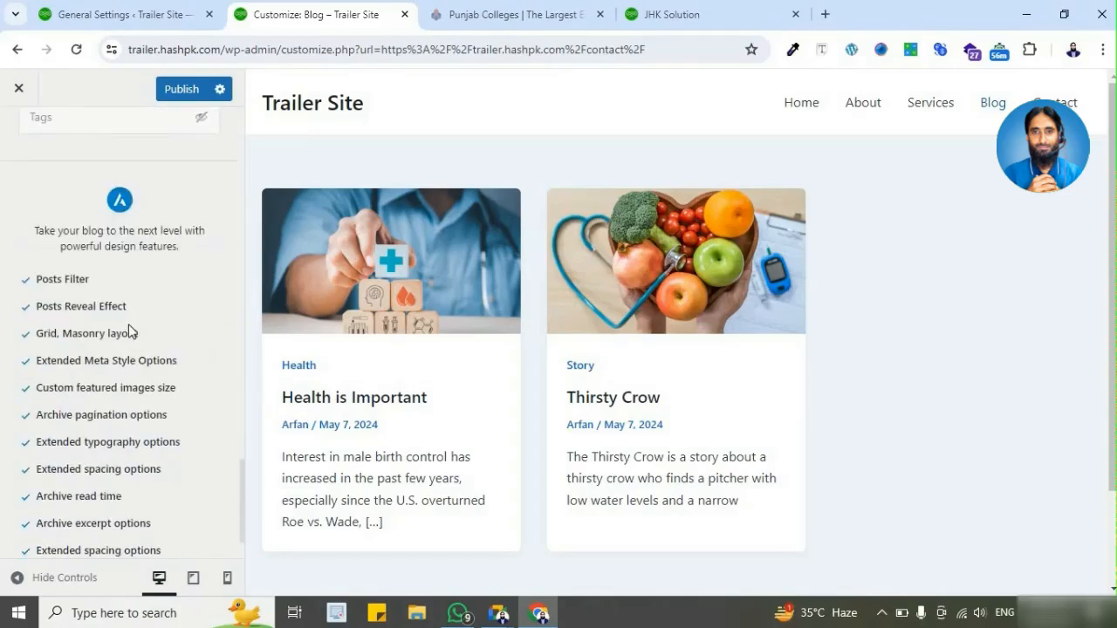
scroll(128, 330, "down", 2)
scroll(128, 324, "up", 6)
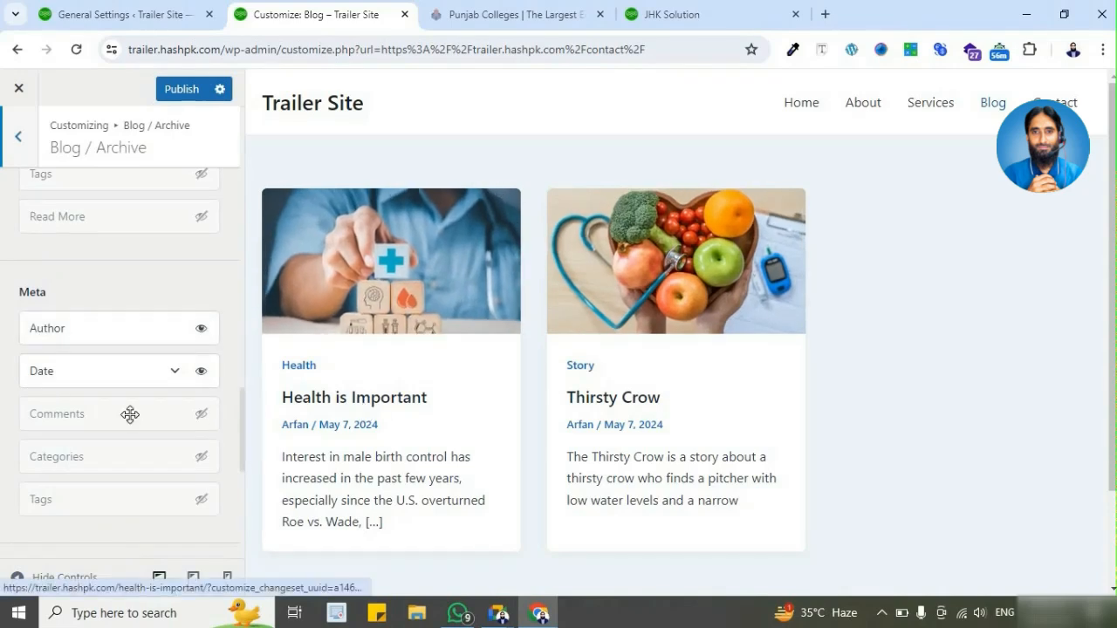
Step: Show Categories in the blog post meta with Comments hidden, and return to the Blog settings
scroll(644, 392, "down", 2)
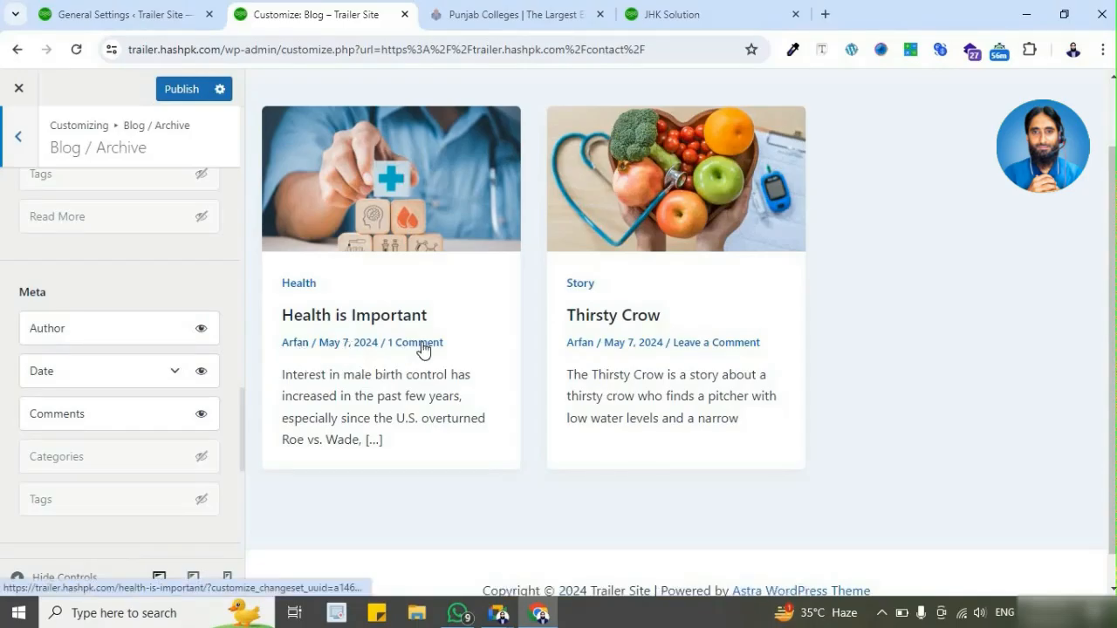
left_click(202, 456)
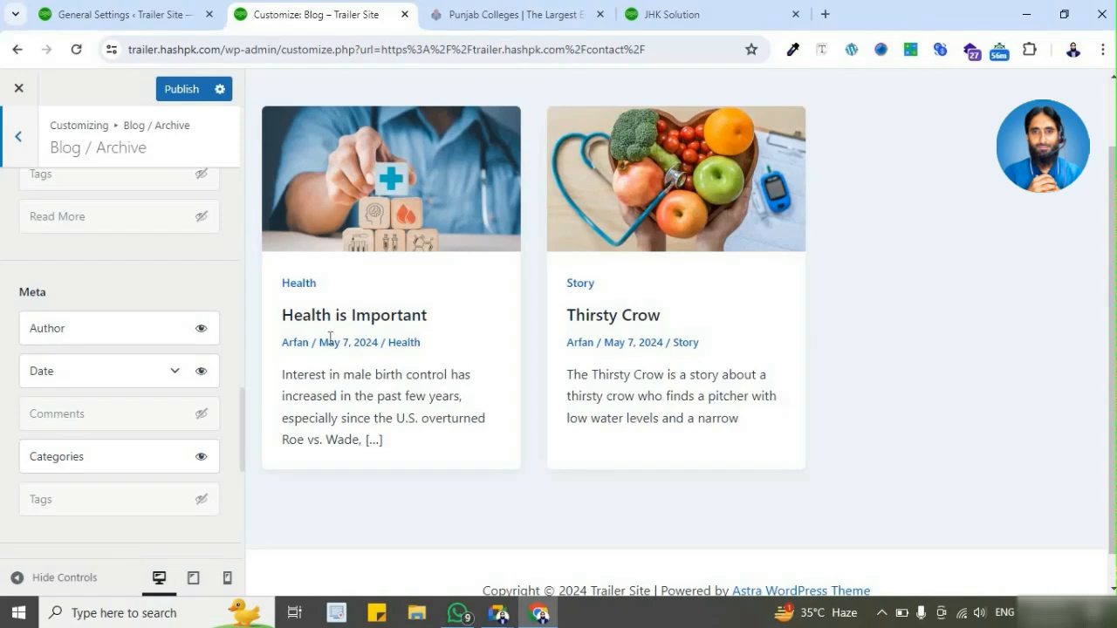
scroll(356, 326, "up", 1)
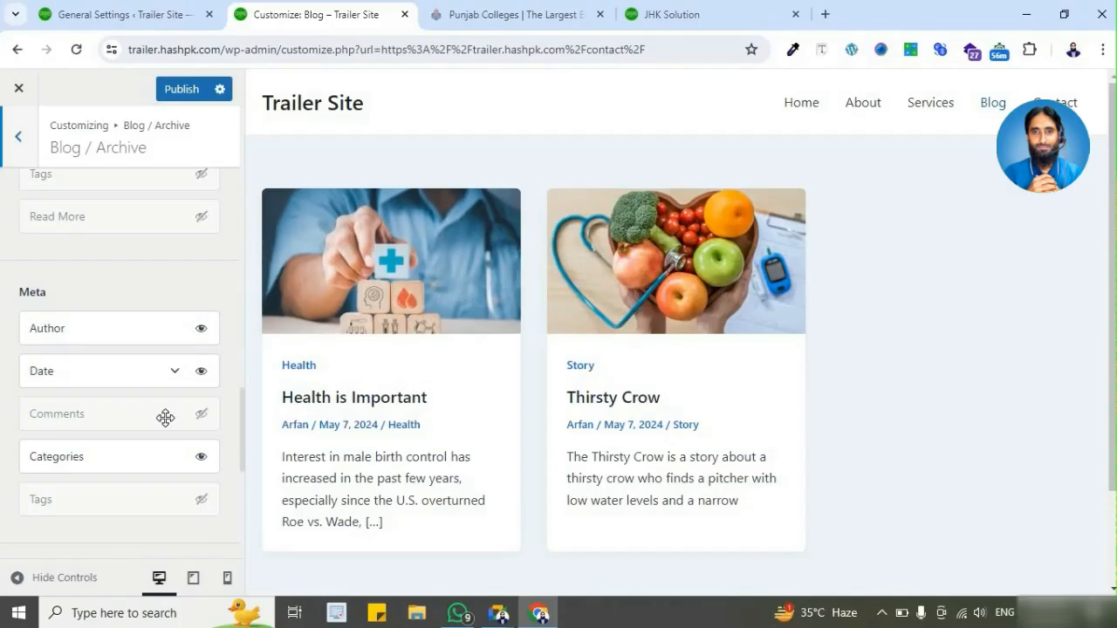
scroll(165, 418, "up", 3)
left_click(18, 137)
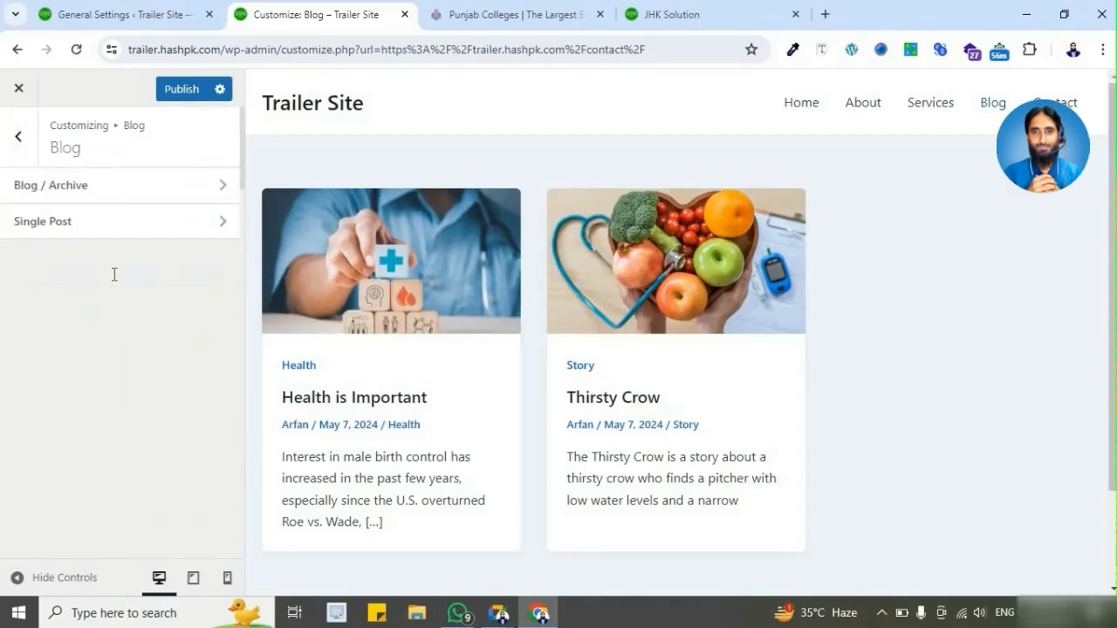
Step: Open the Single Post settings and show the "Health is Important" post in the preview
left_click(116, 227)
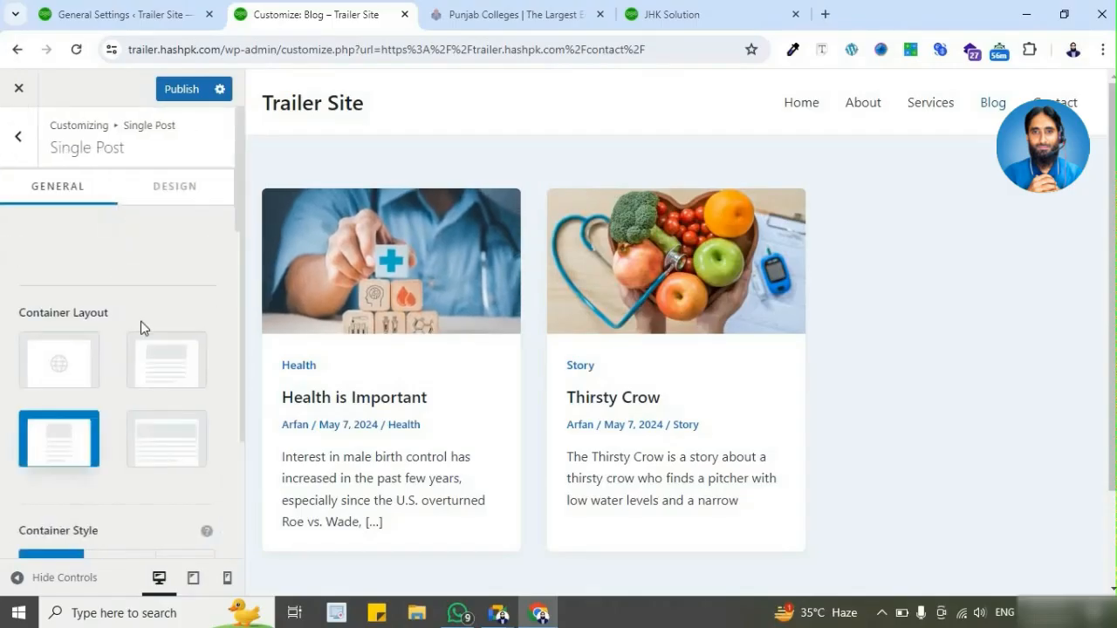
scroll(444, 179, "down", 2)
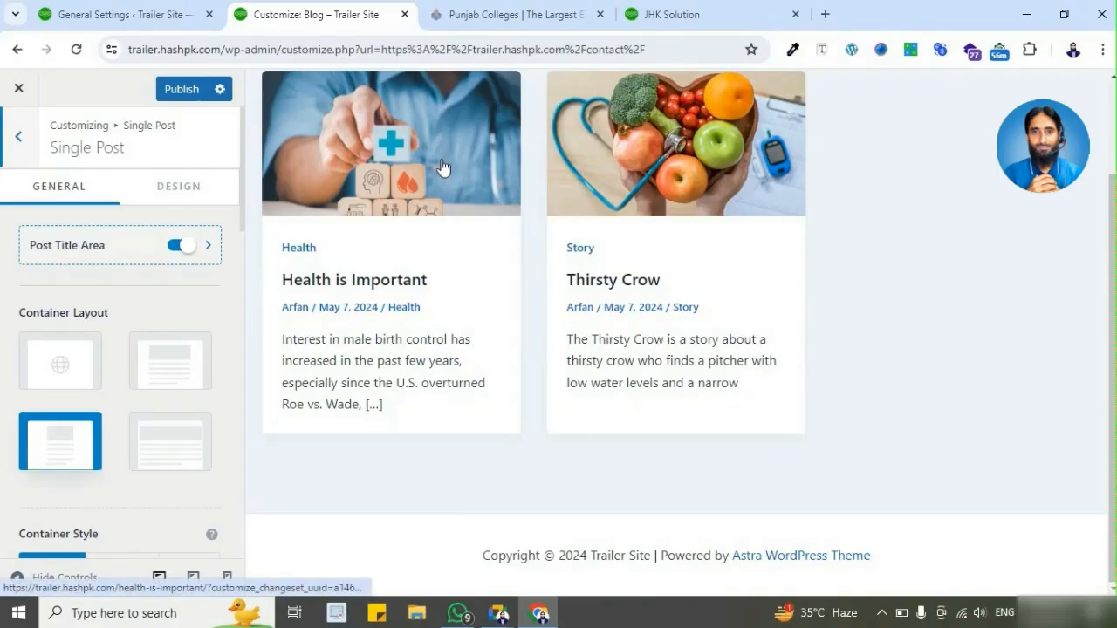
left_click(442, 166)
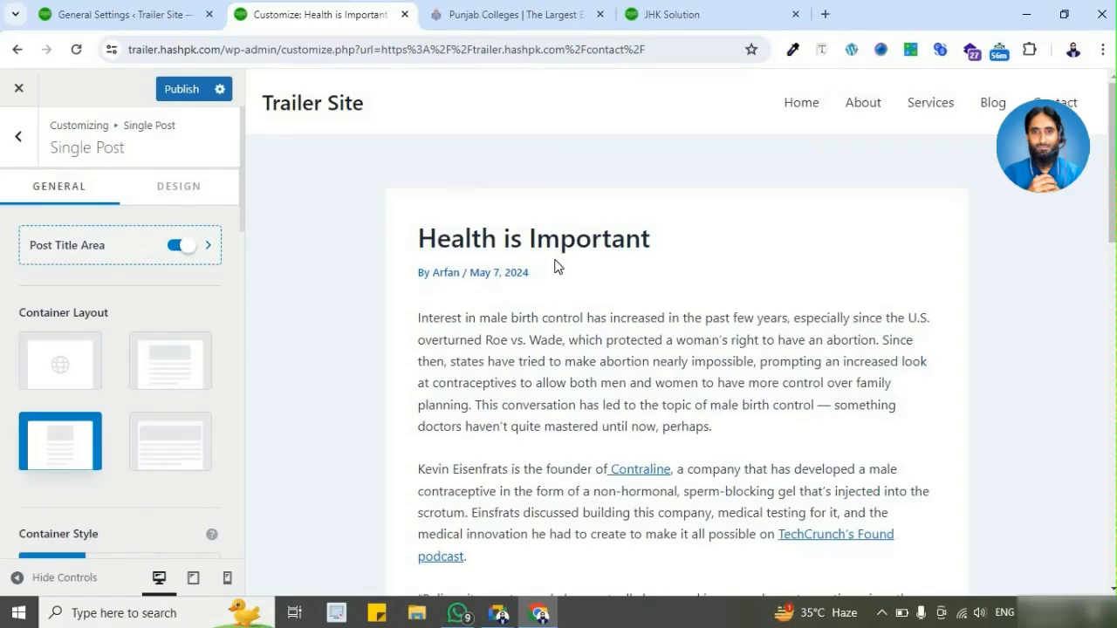
Step: Review the Single Post container, sidebar, content width, related posts and comments options alongside the post preview
scroll(554, 267, "down", 5)
scroll(611, 269, "up", 5)
scroll(131, 362, "down", 3)
scroll(113, 368, "down", 5)
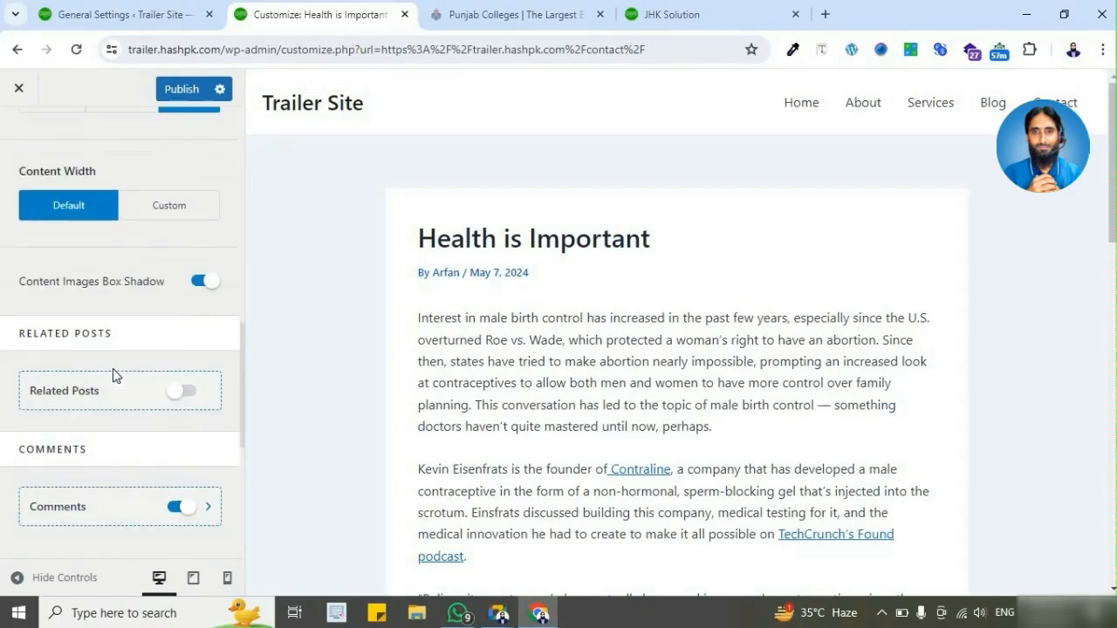
scroll(110, 366, "up", 5)
scroll(111, 362, "up", 6)
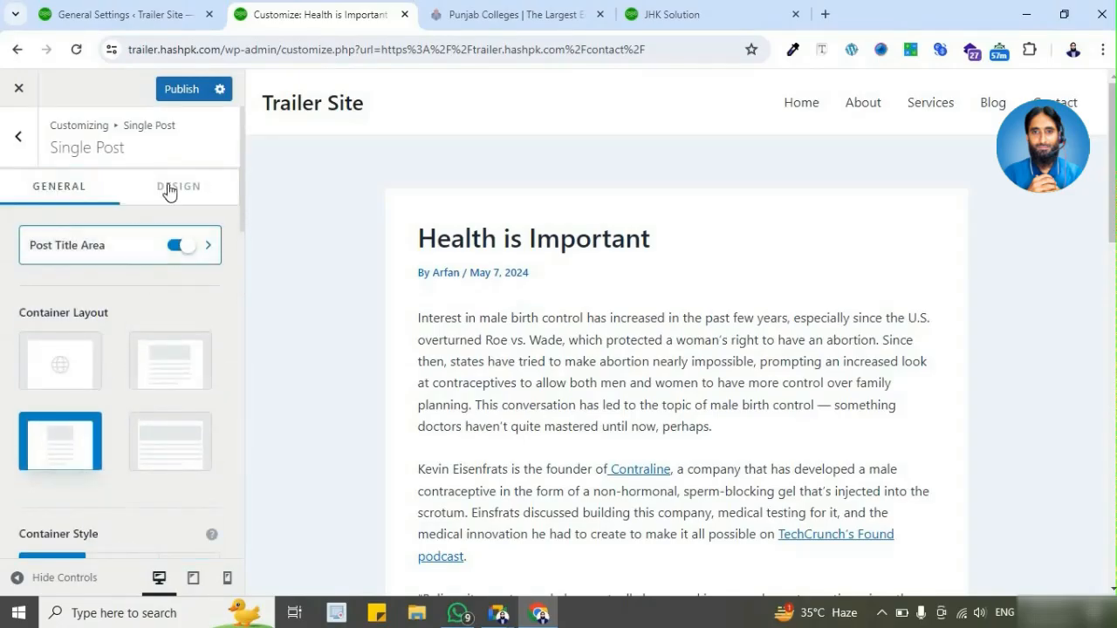
scroll(125, 294, "down", 10)
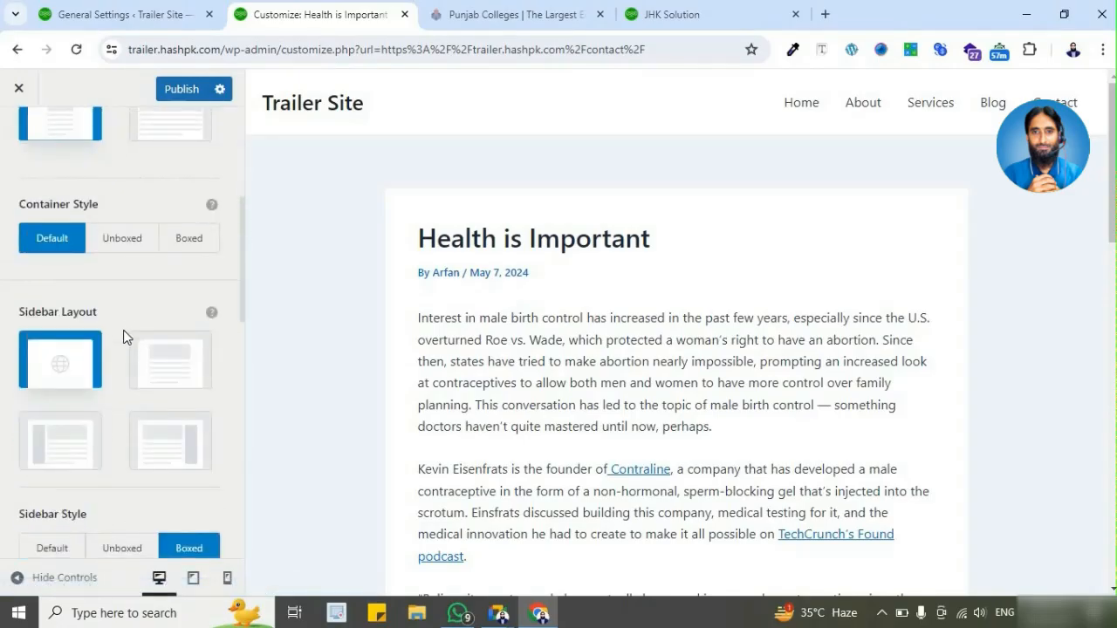
scroll(120, 439, "down", 2)
scroll(119, 439, "up", 5)
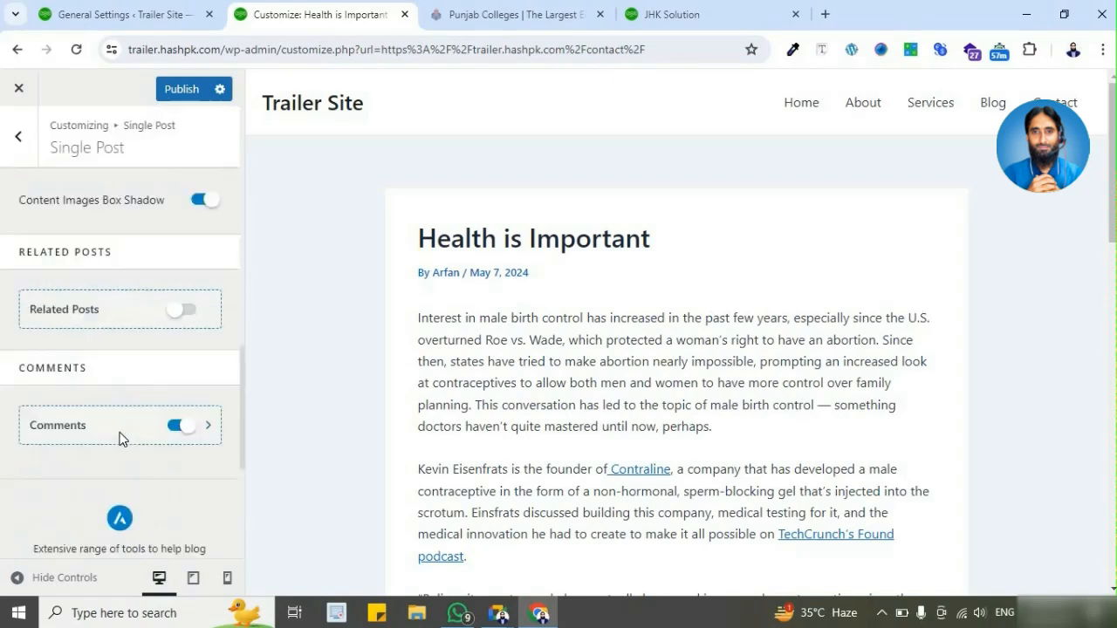
scroll(119, 439, "up", 7)
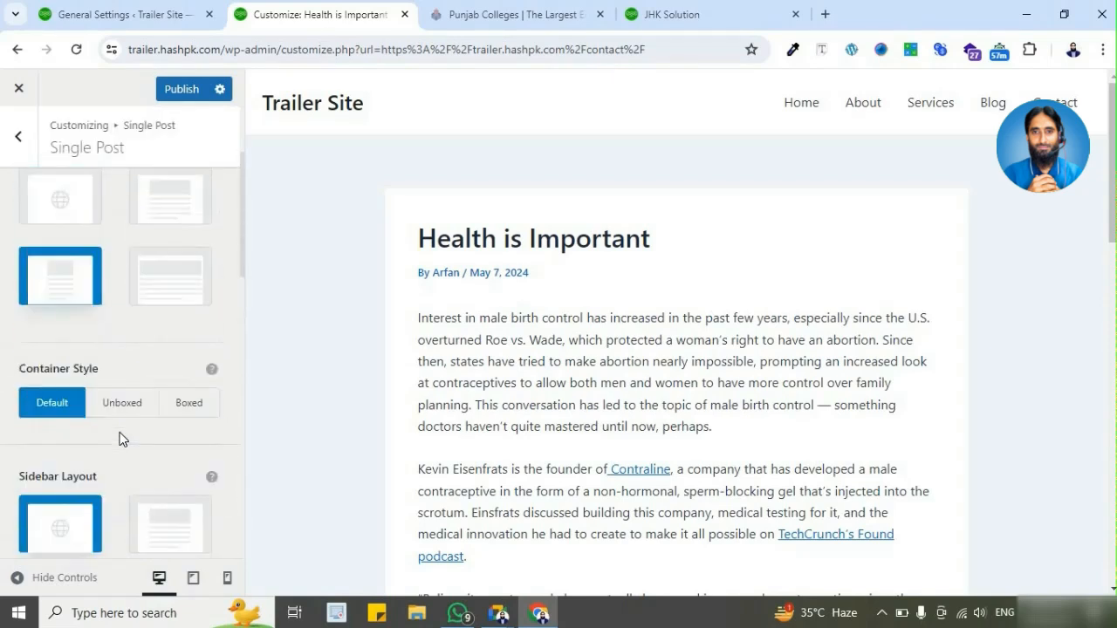
scroll(550, 262, "down", 4)
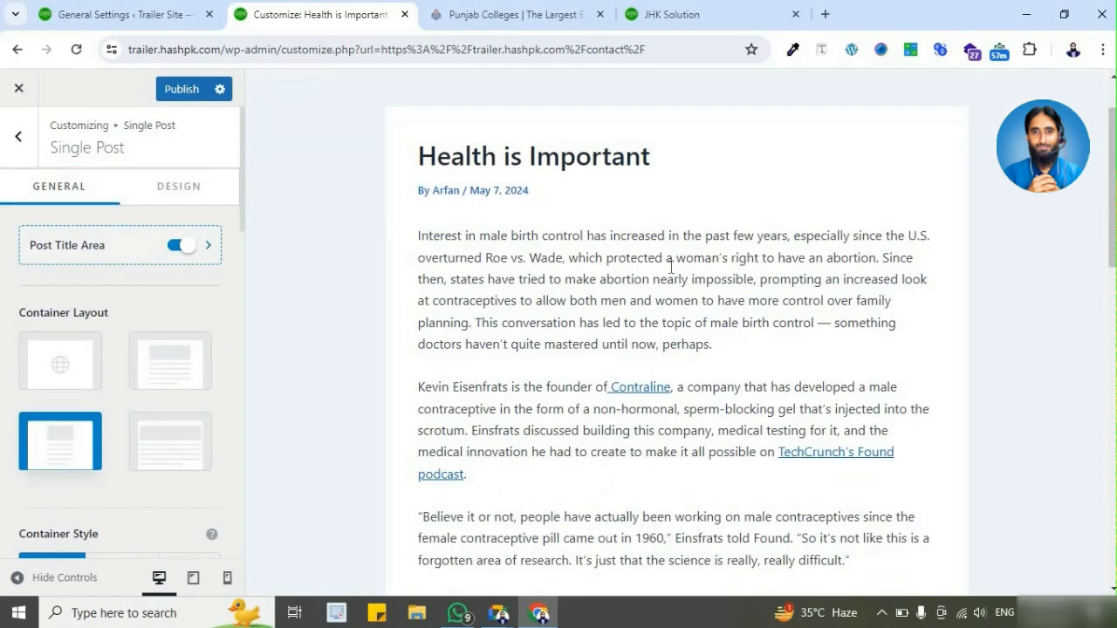
scroll(598, 367, "up", 4)
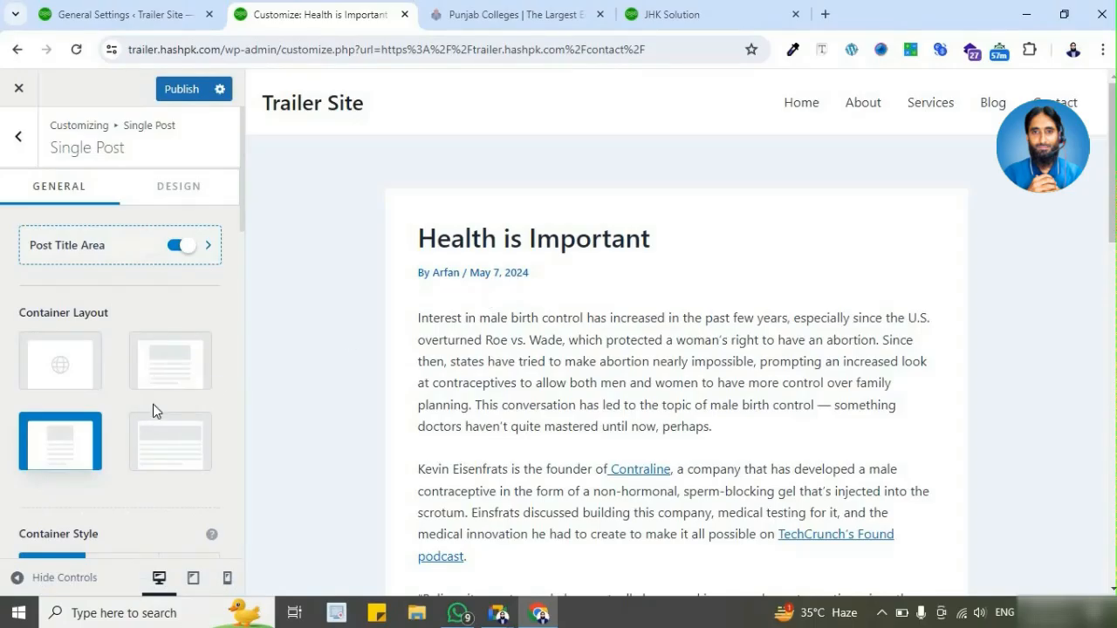
scroll(104, 374, "down", 3)
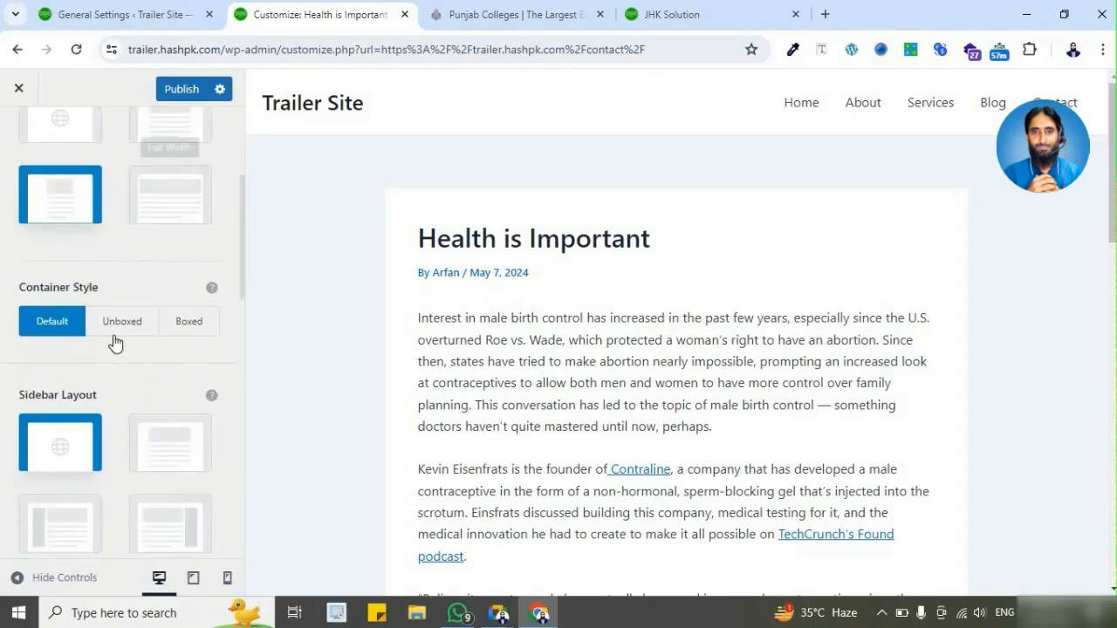
scroll(39, 214, "up", 3)
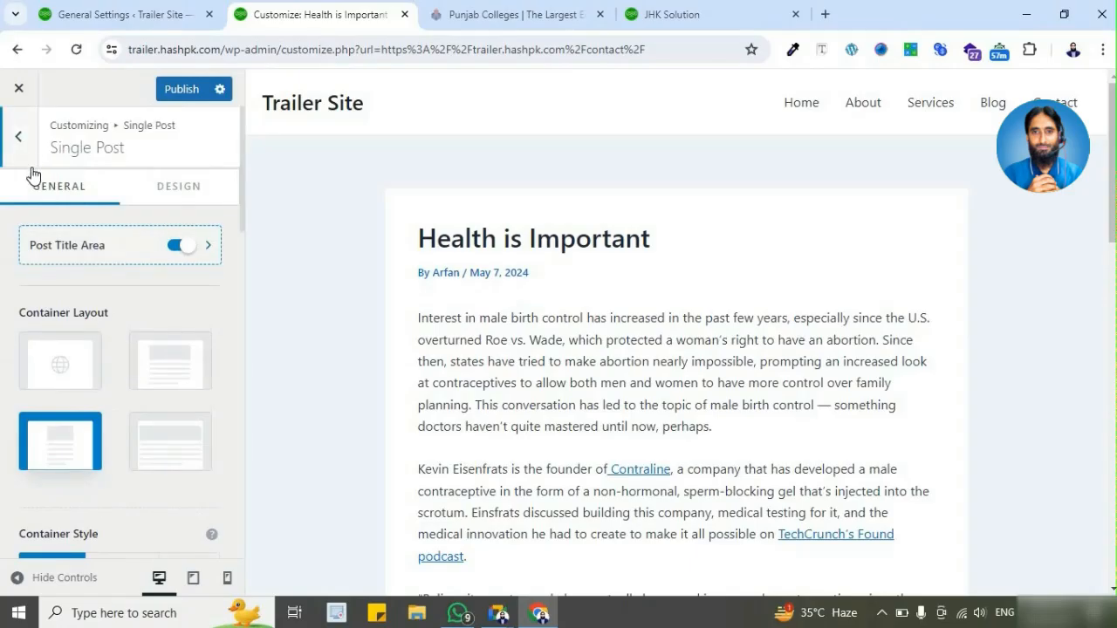
Step: Look at the Page settings' Single Page and Search Page sections, and return to the main customizer list
left_click(31, 157)
left_click(26, 149)
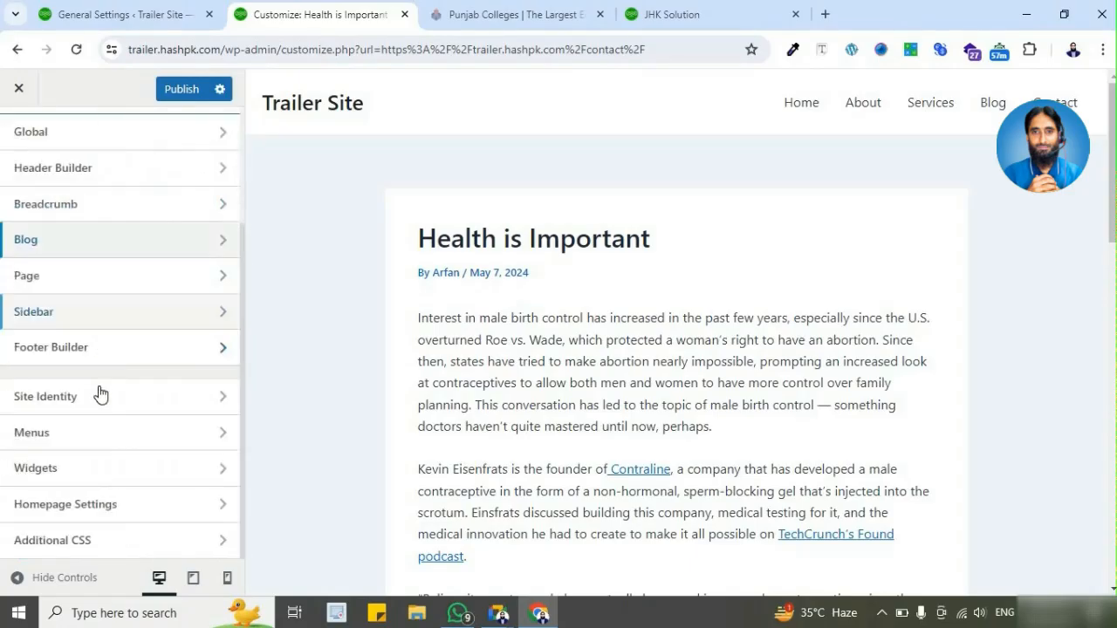
left_click(115, 288)
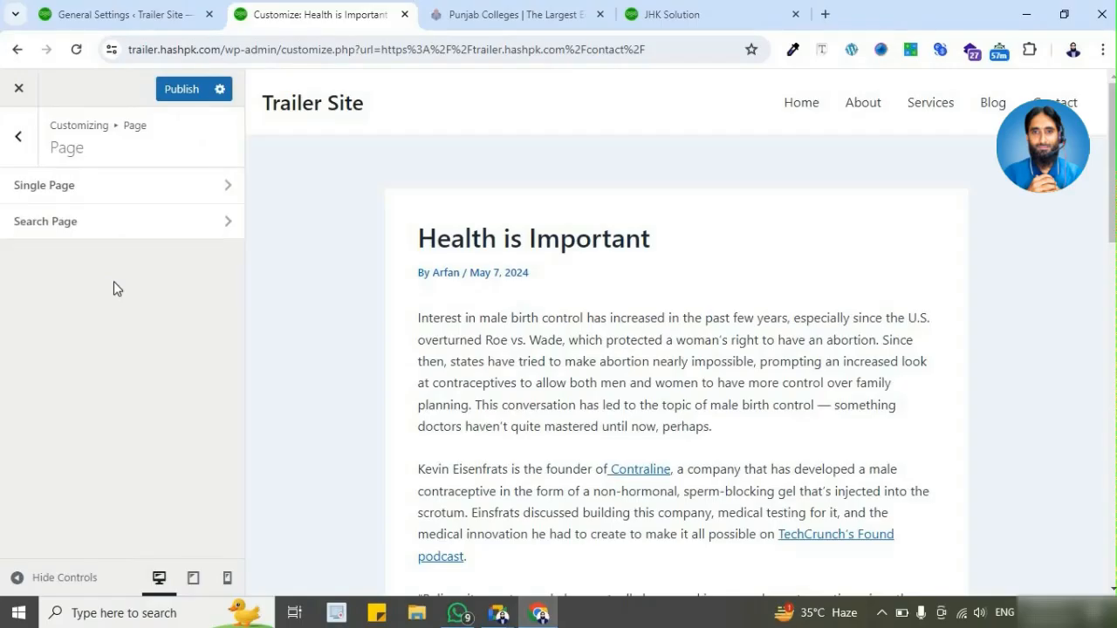
key("Escape")
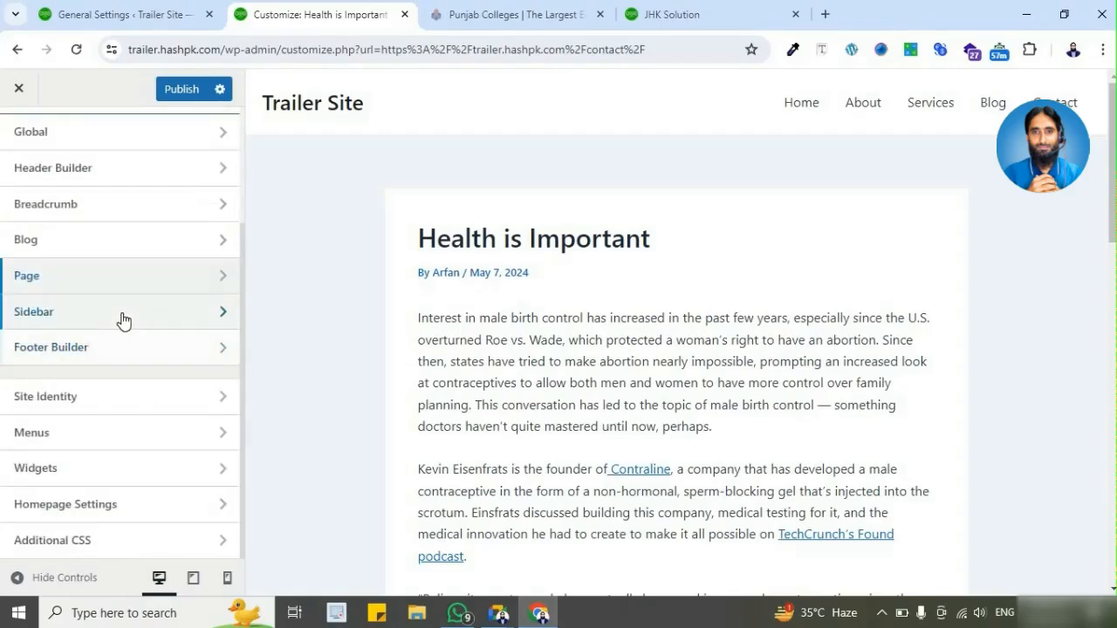
Step: Set the Sidebar's default layout to the left sidebar and check the post preview
left_click(119, 316)
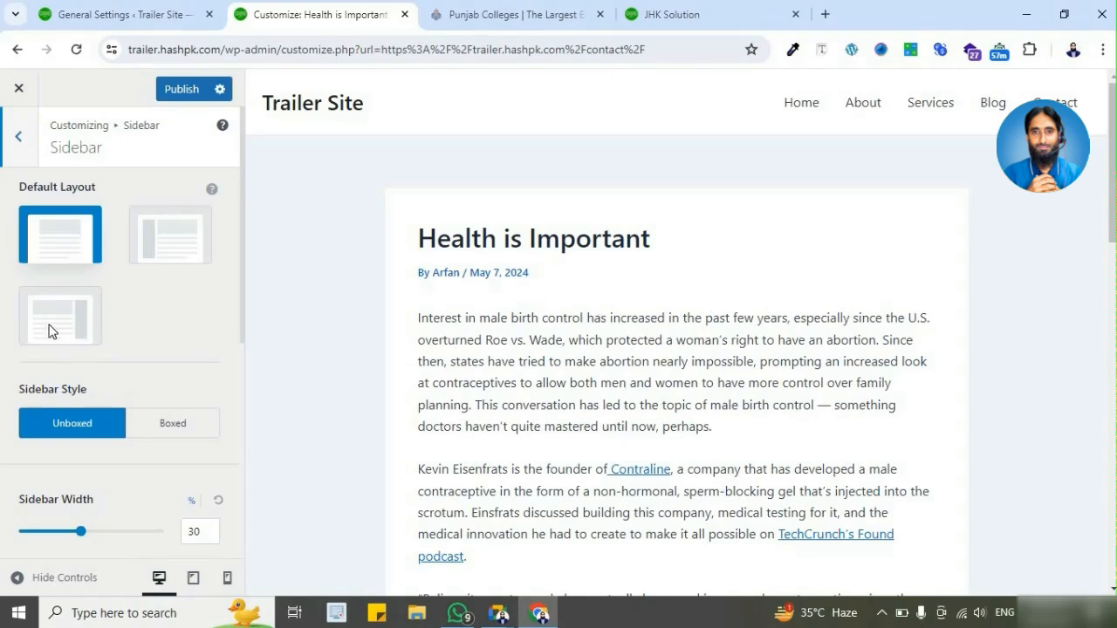
left_click(173, 250)
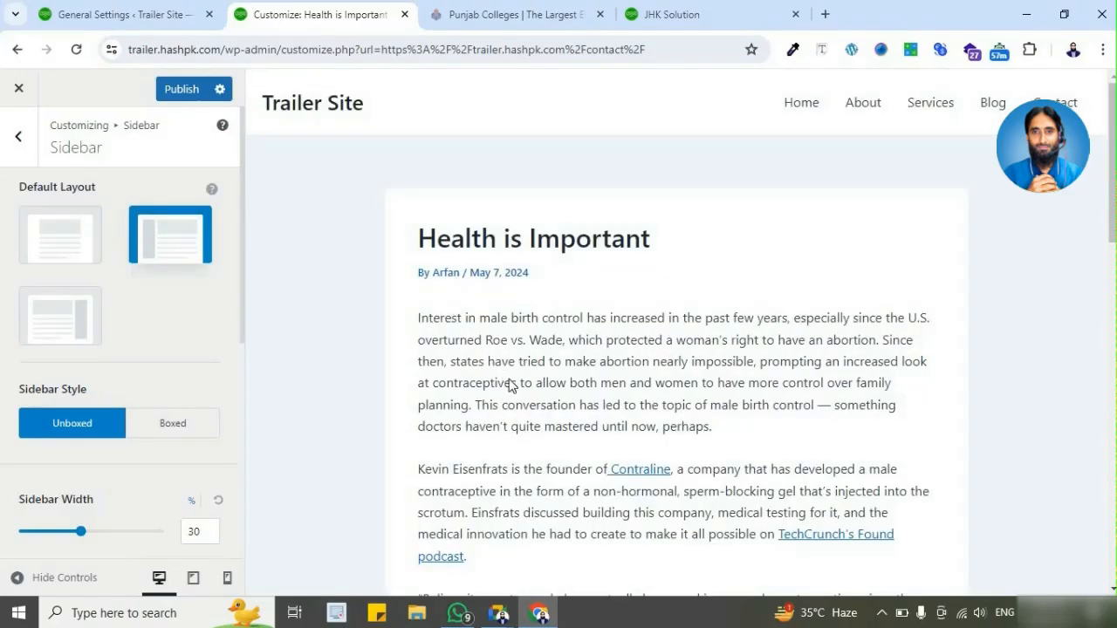
scroll(513, 385, "down", 5)
scroll(513, 386, "up", 4)
scroll(841, 265, "up", 2)
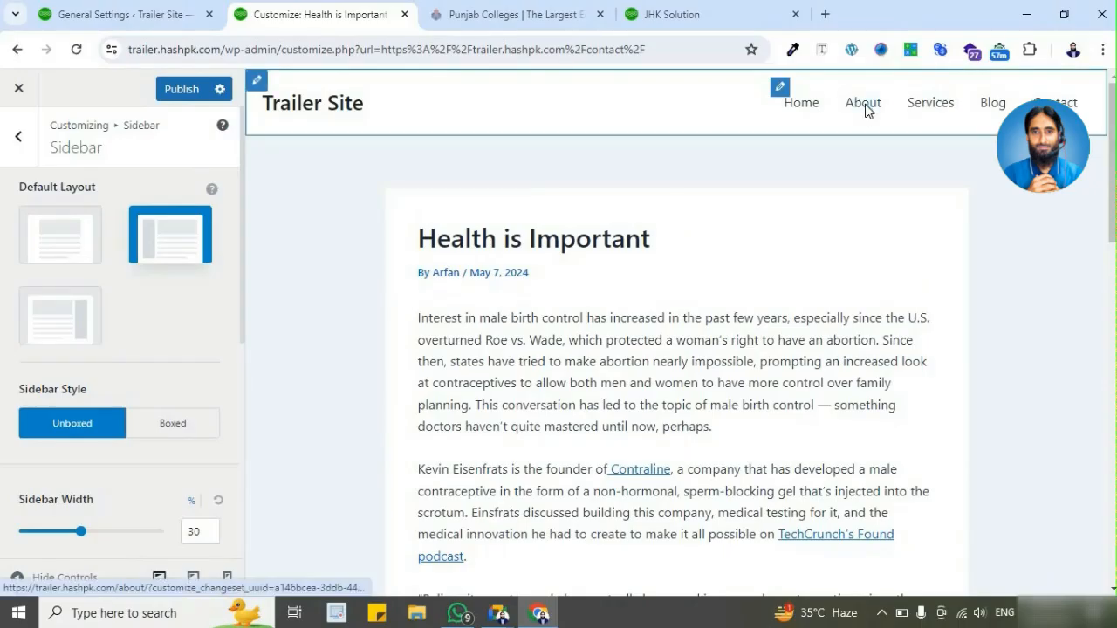
Step: Check the sidebar layout in the About and Blog page previews, and return to the main customizer list
left_click(864, 106)
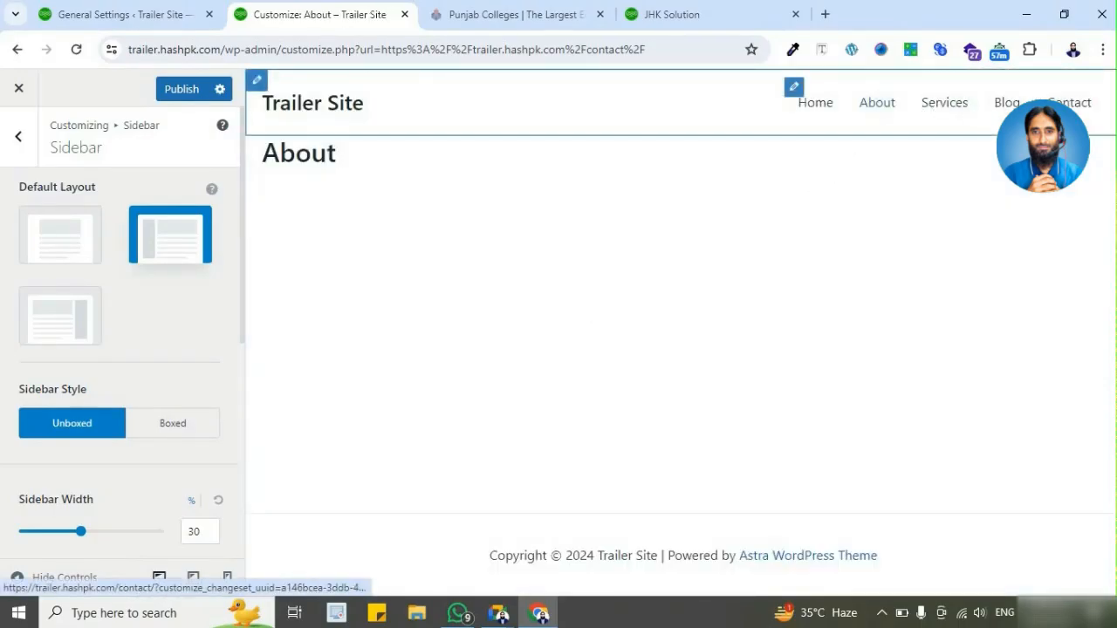
left_click(1015, 103)
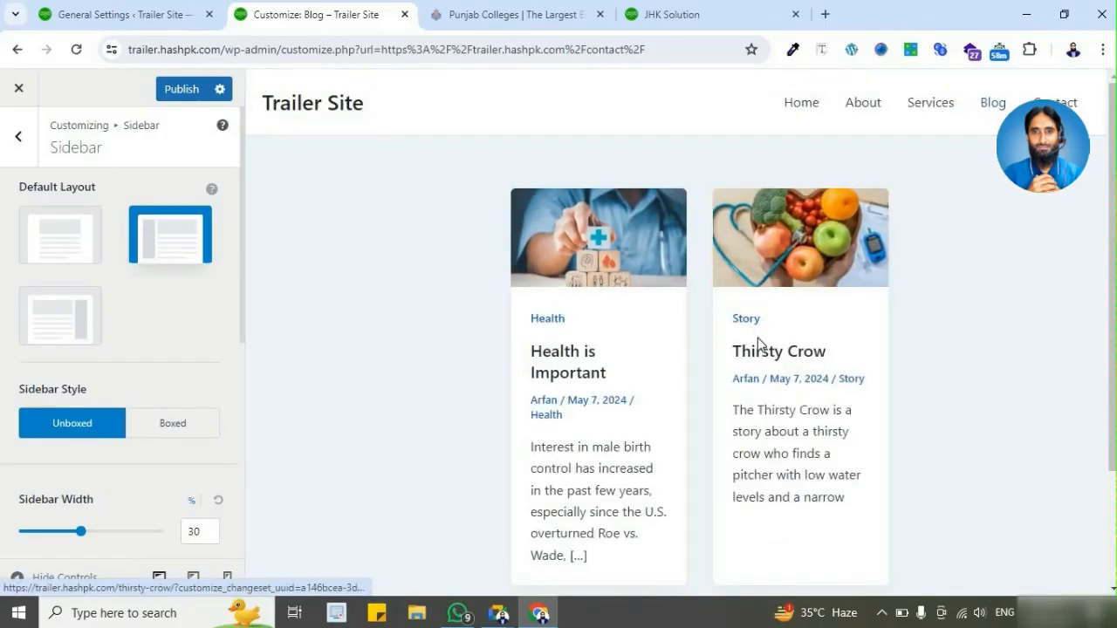
scroll(459, 344, "down", 3)
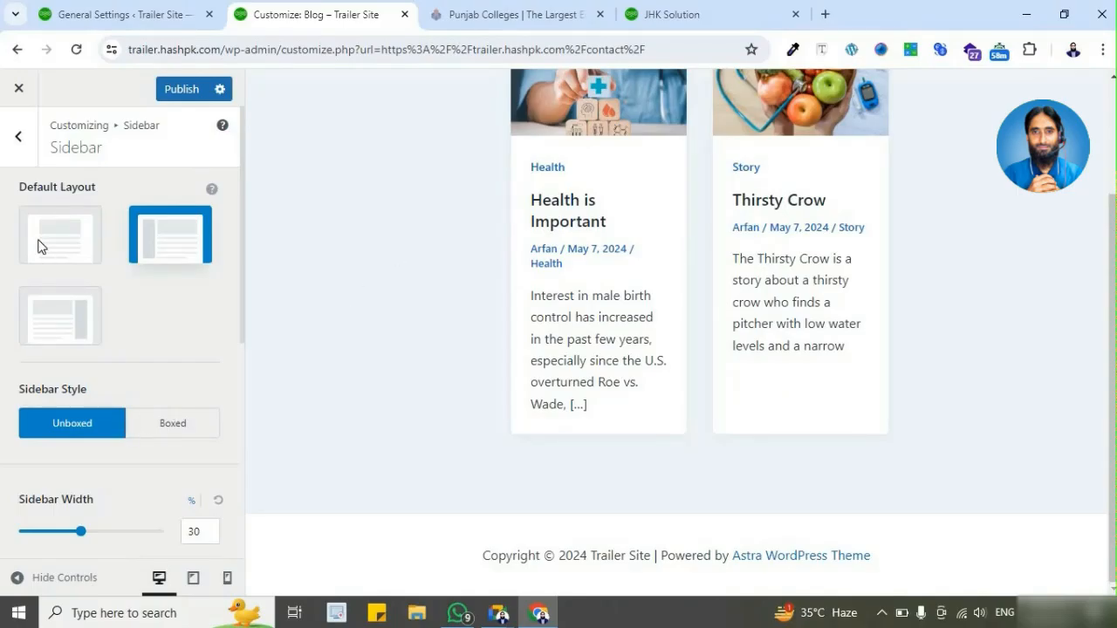
left_click(15, 155)
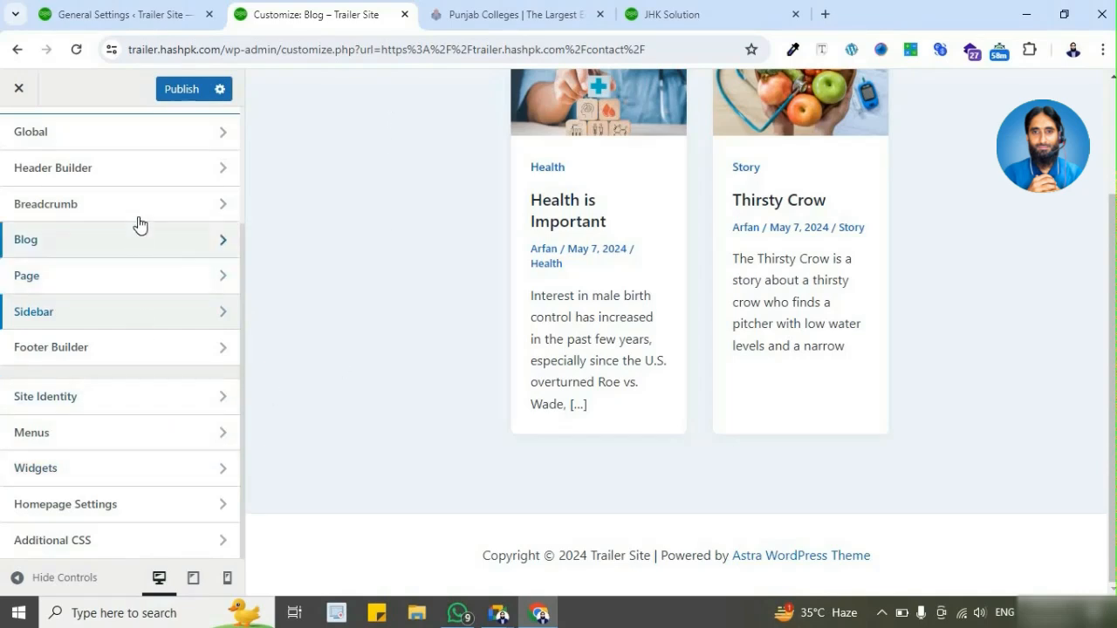
scroll(147, 339, "up", 2)
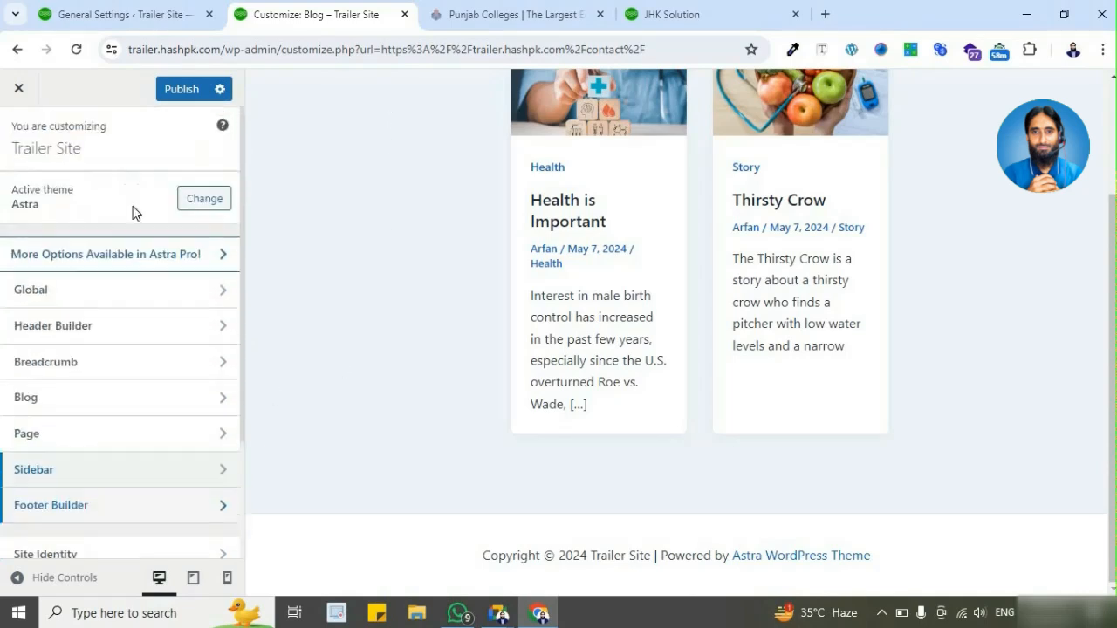
Step: Open the admin's Themes page and compare its active theme with the one shown in the customizer
left_click(175, 15)
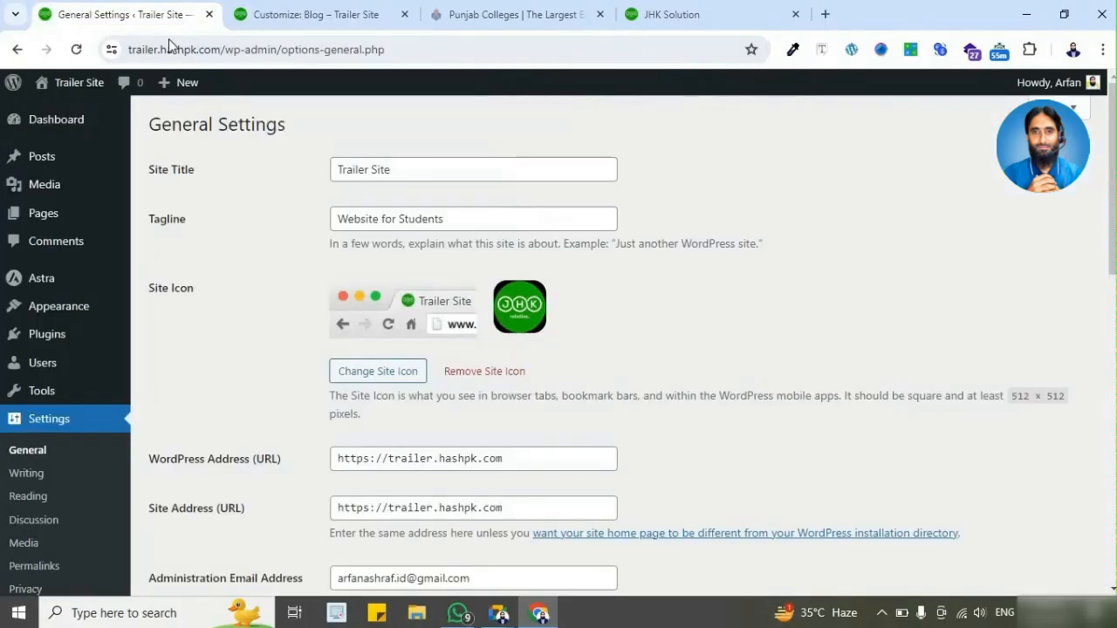
mouse_move(85, 314)
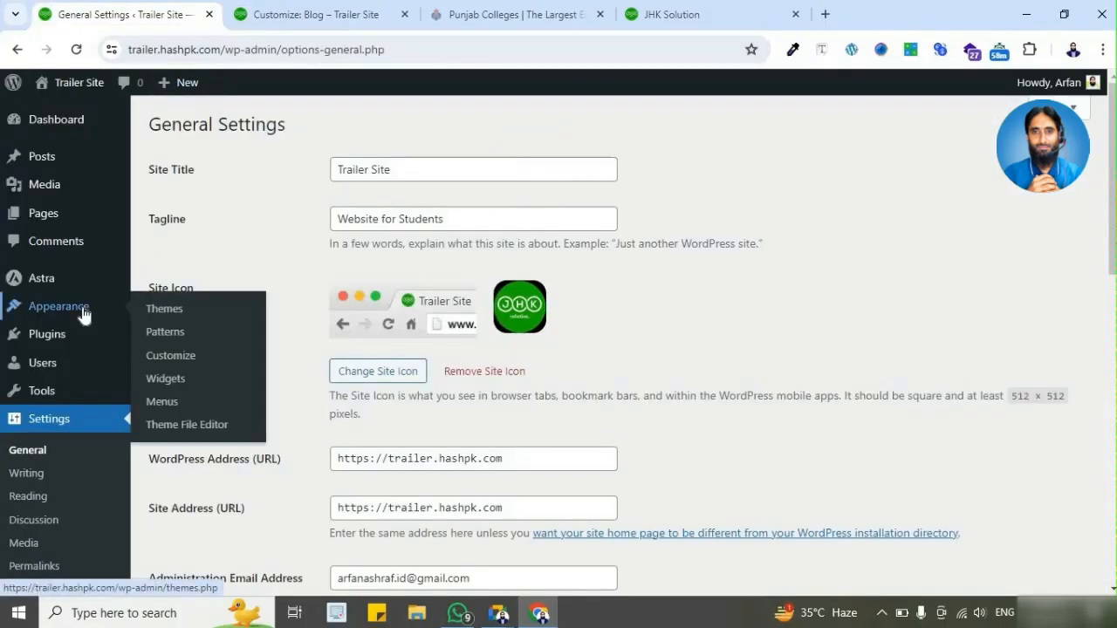
left_click(86, 314)
left_click(314, 13)
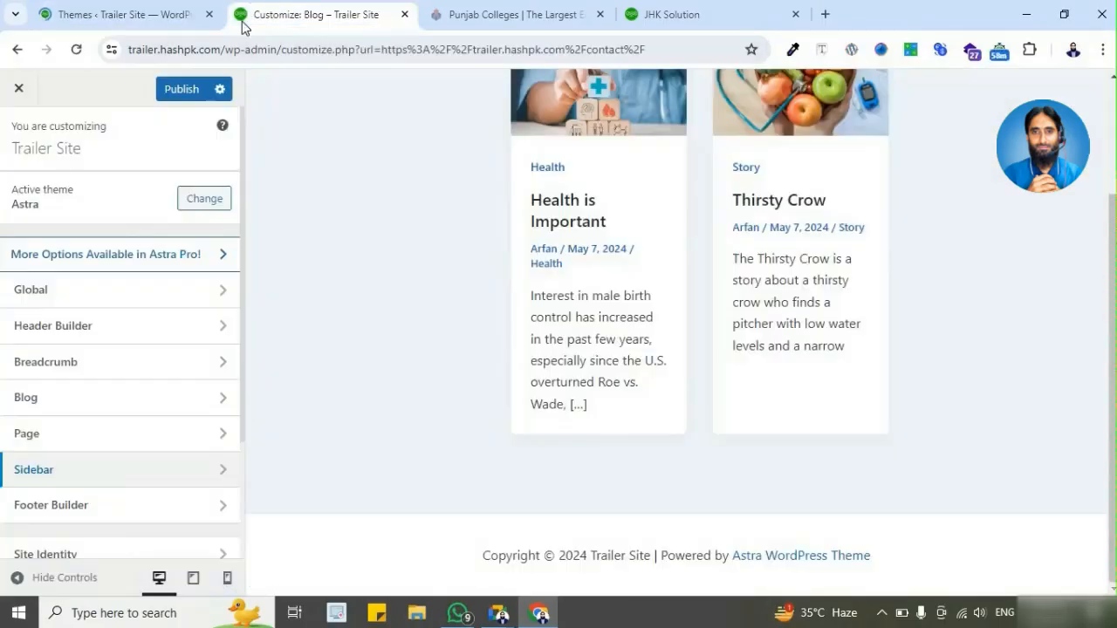
left_click(196, 13)
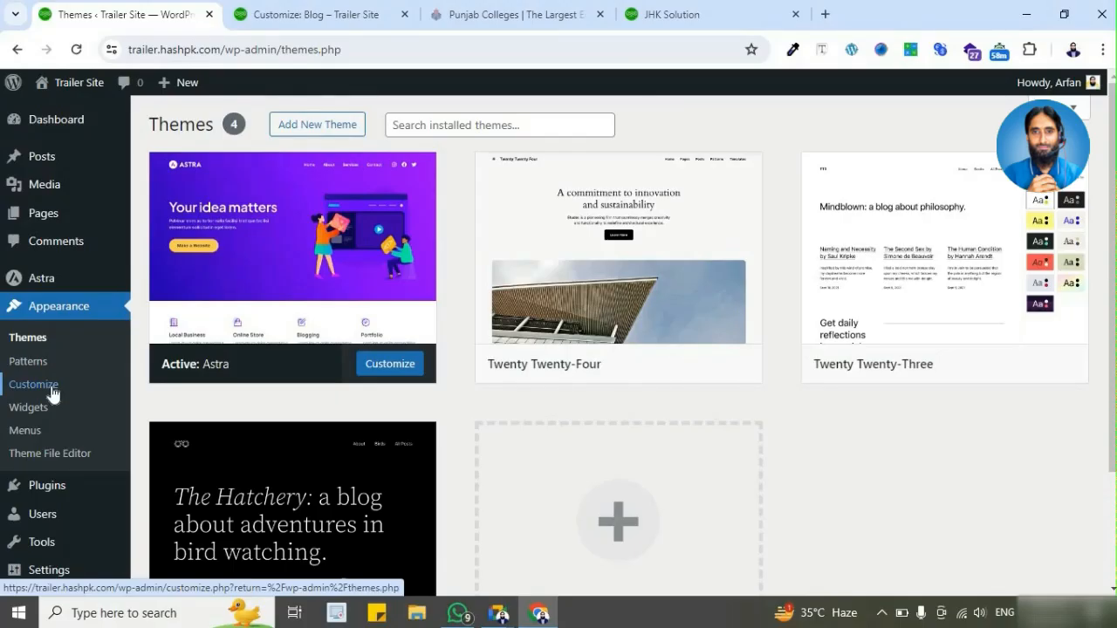
Step: Activate the Twenty Twenty-Four theme and reload the customizer, leaving its unsaved changes
mouse_move(334, 270)
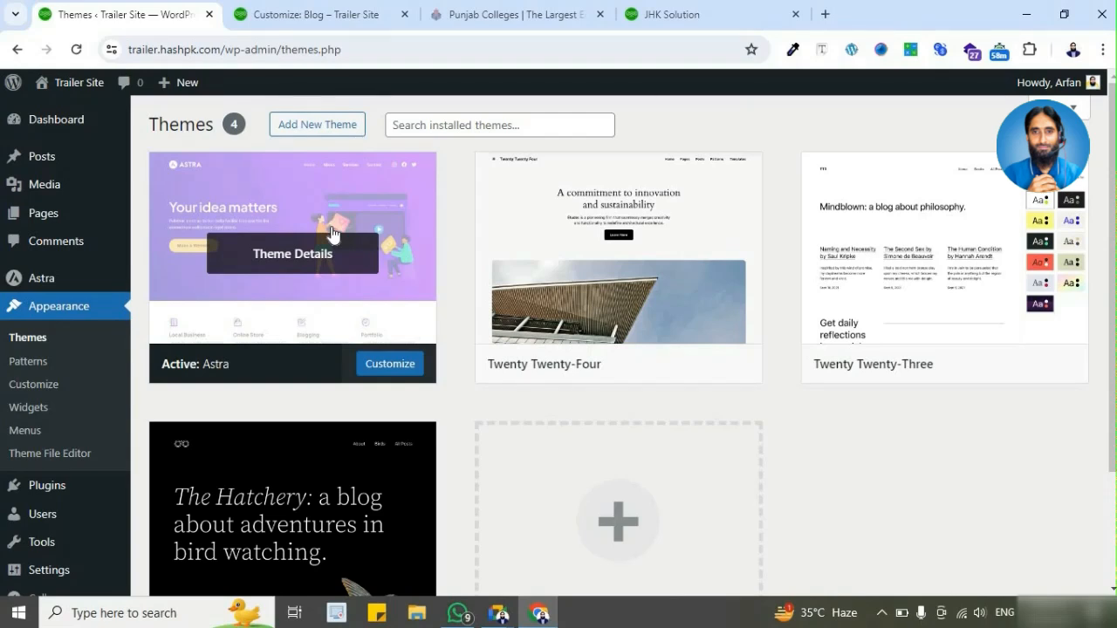
left_click(636, 370)
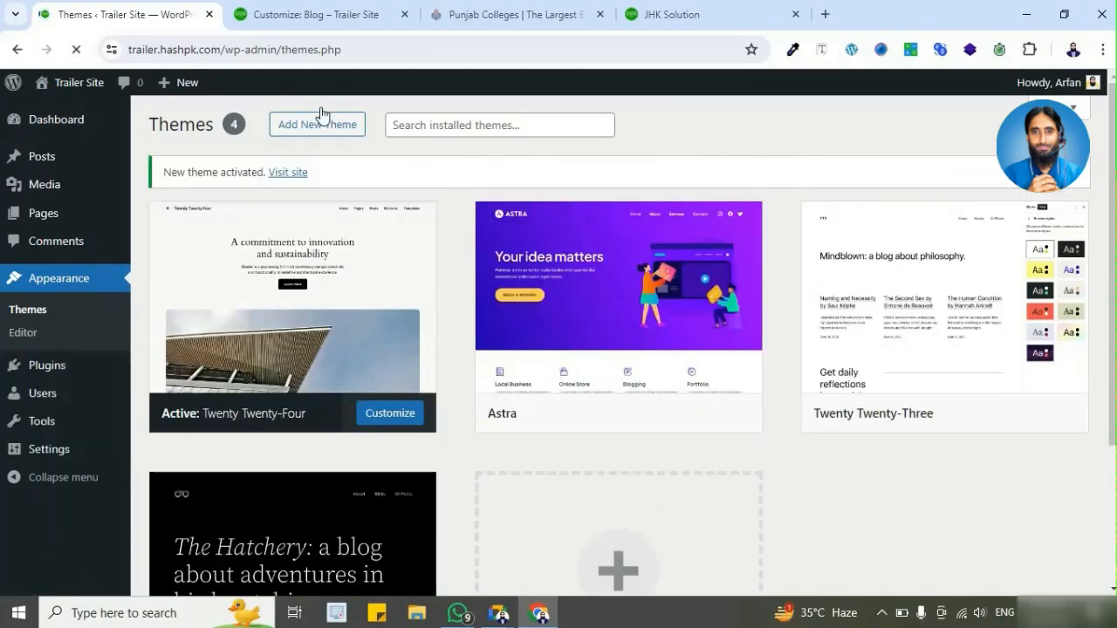
left_click(280, 15)
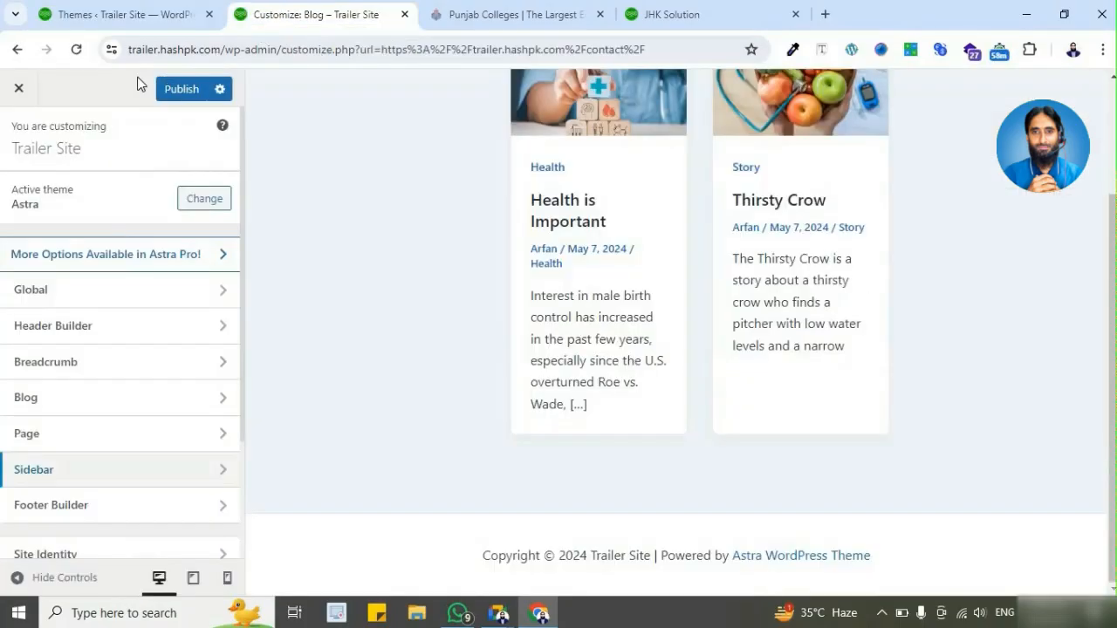
left_click(77, 50)
left_click(631, 156)
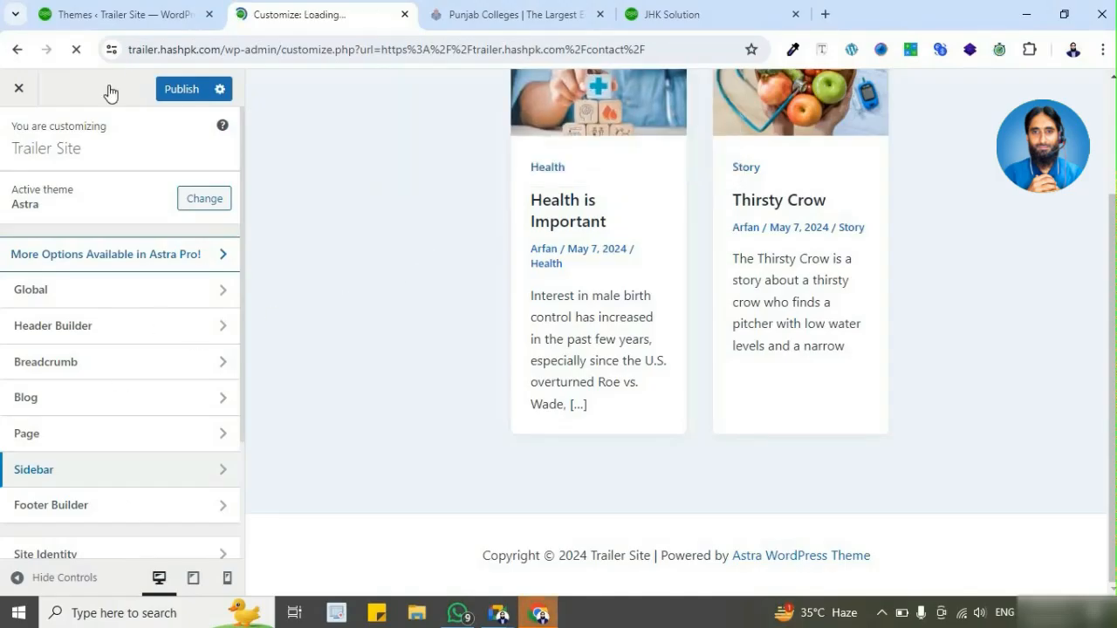
Step: Open the Add Themes page, check which customizer options Twenty Twenty-Four offers, and return to the theme catalogue
left_click(136, 15)
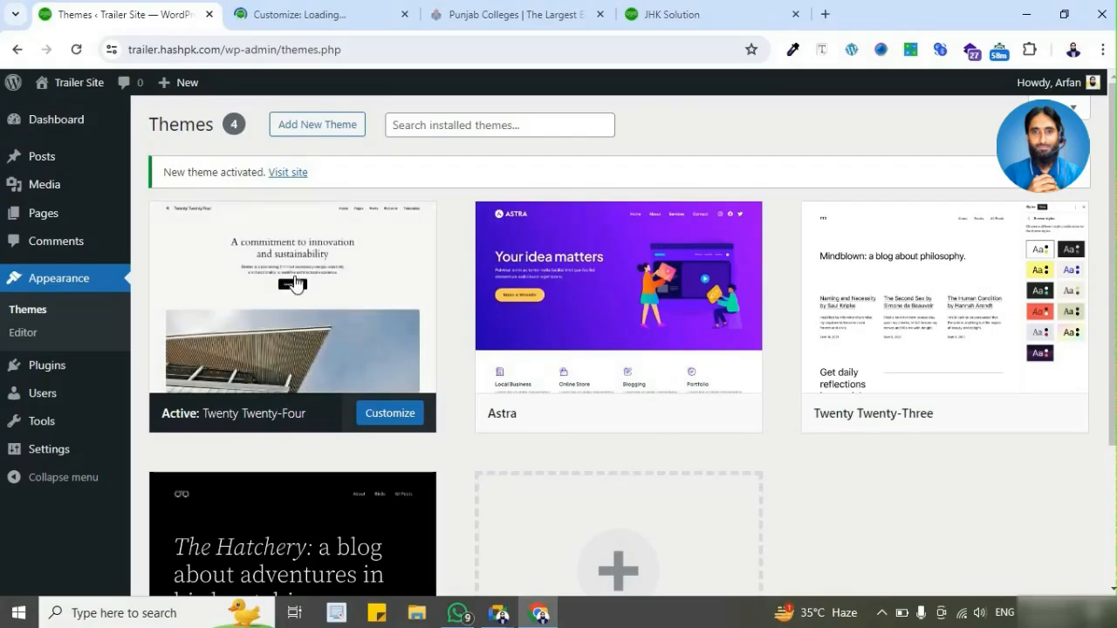
left_click(300, 131)
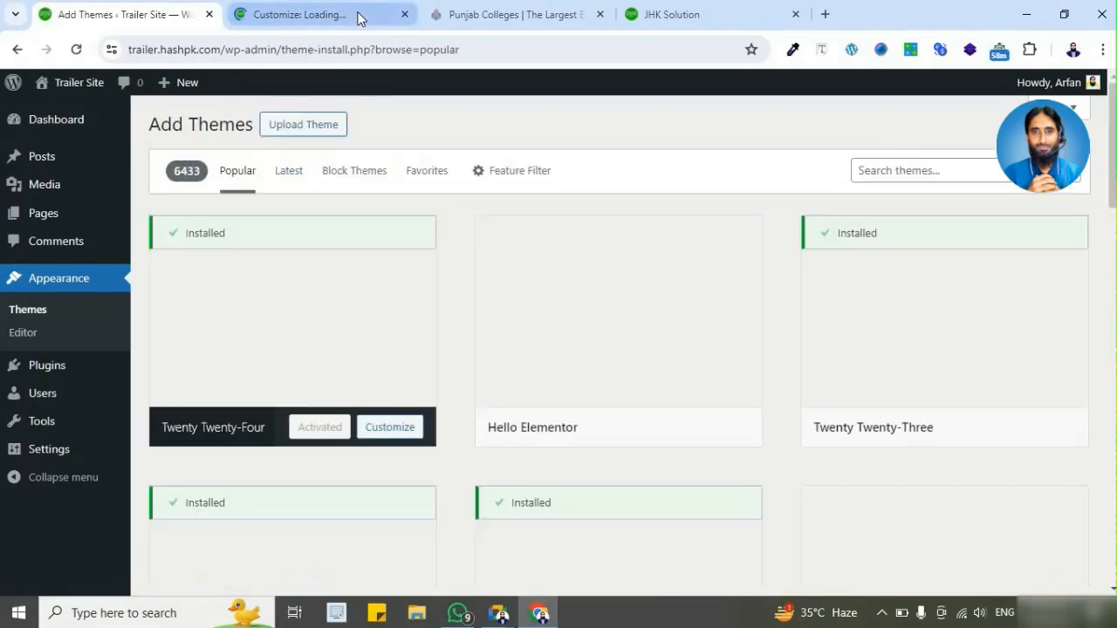
left_click(358, 17)
left_click(227, 125)
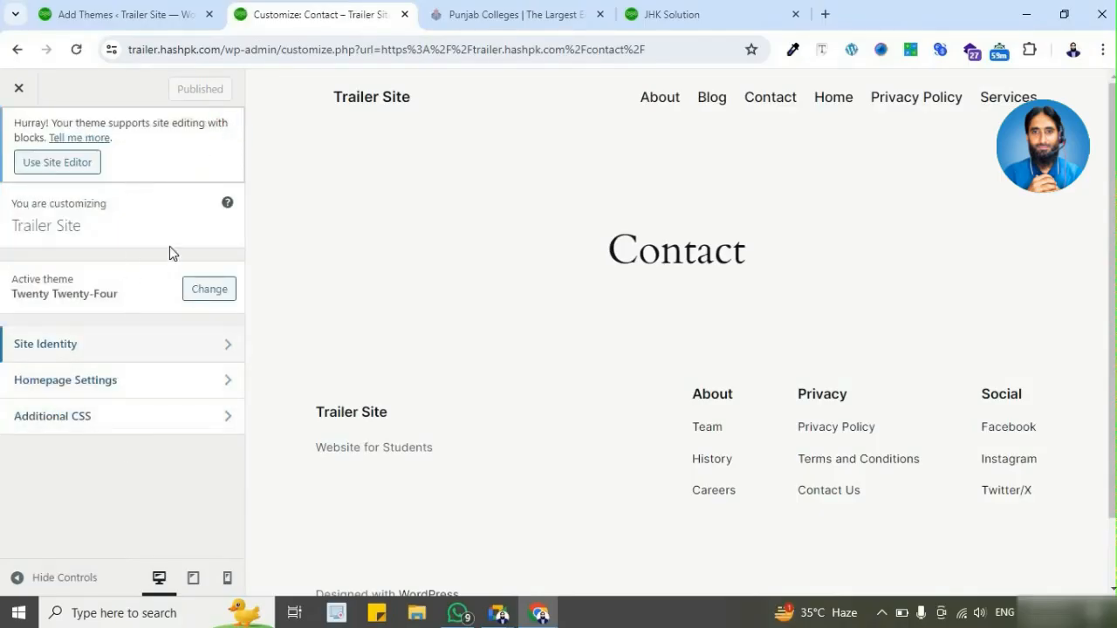
left_click(106, 15)
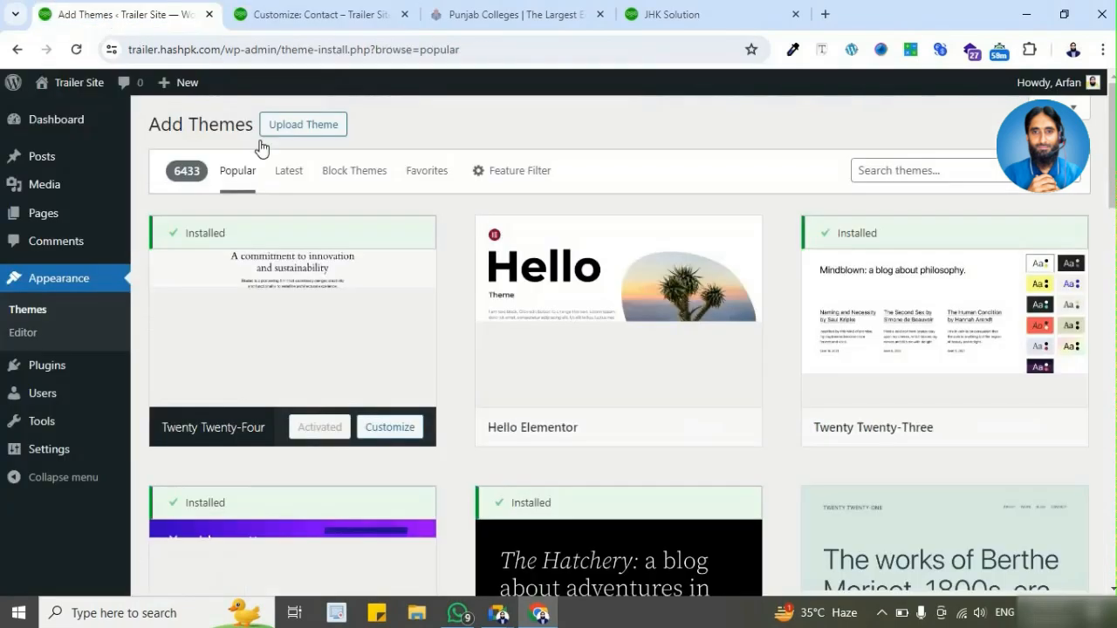
Step: Activate the Astra theme again from the theme catalogue and reload the open customizer
scroll(655, 426, "down", 3)
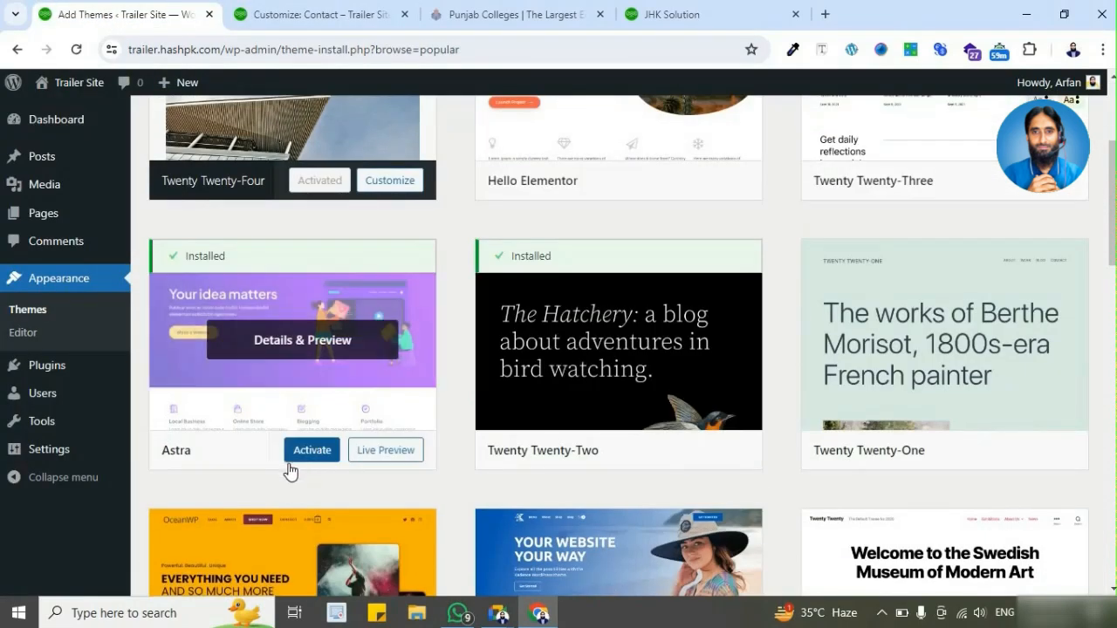
left_click(310, 452)
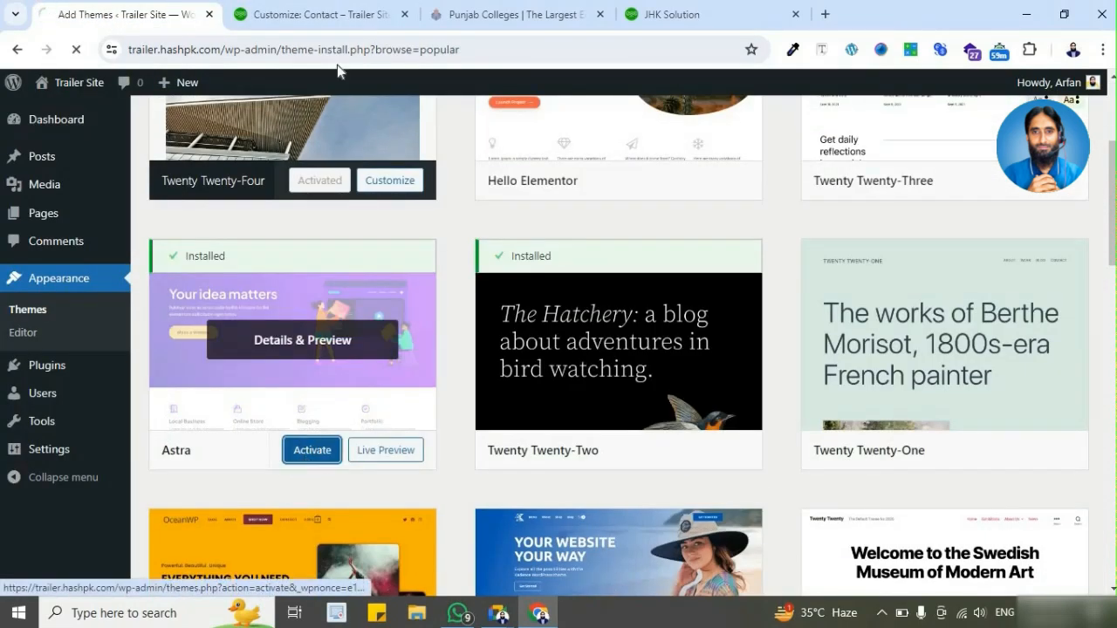
left_click(328, 15)
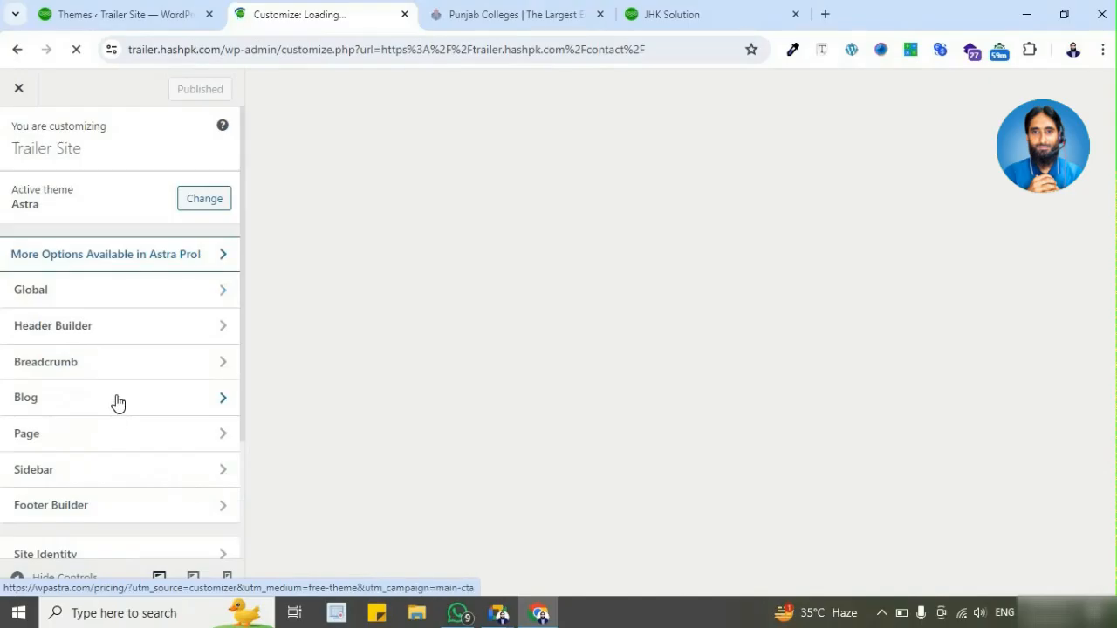
Step: Review the full list of Astra customizer sections, checking the admin's Themes page in between
scroll(131, 363, "down", 3)
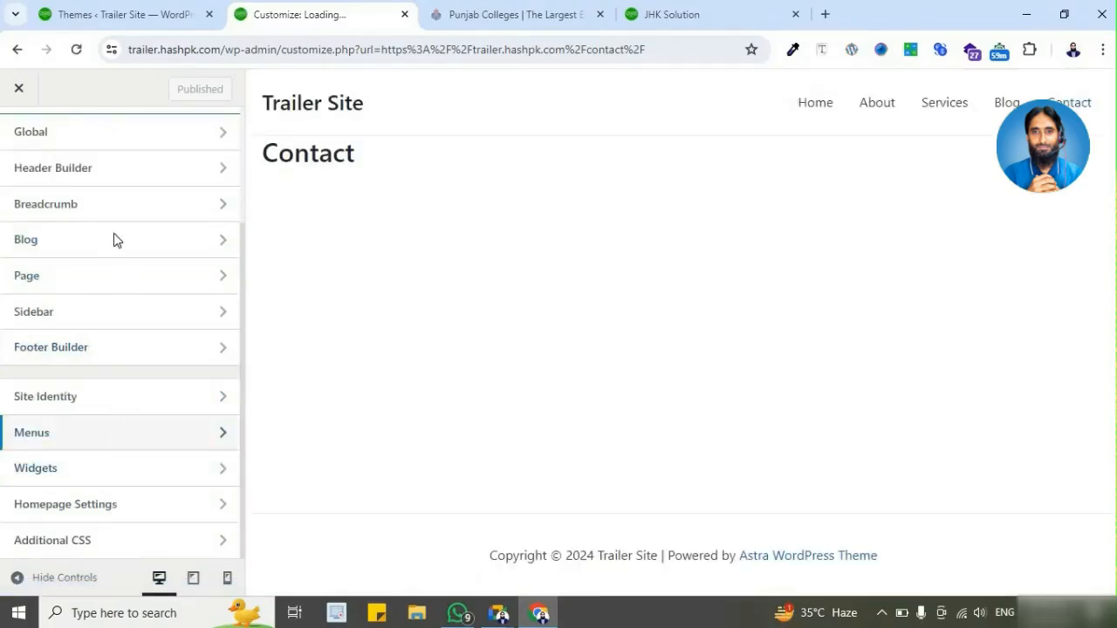
scroll(114, 236, "up", 3)
left_click(148, 12)
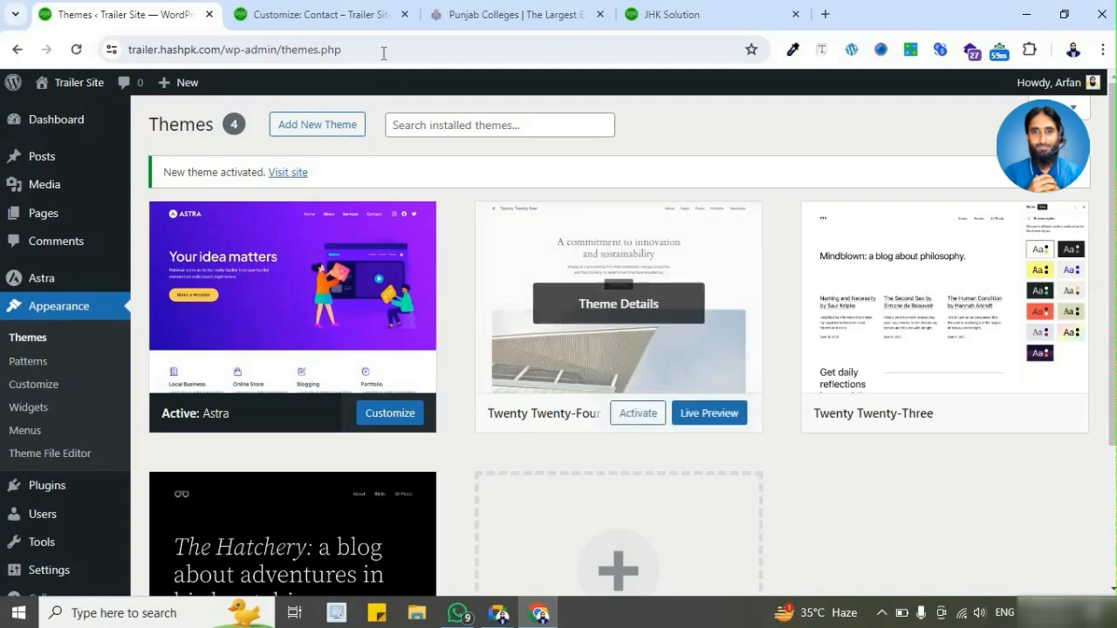
left_click(363, 15)
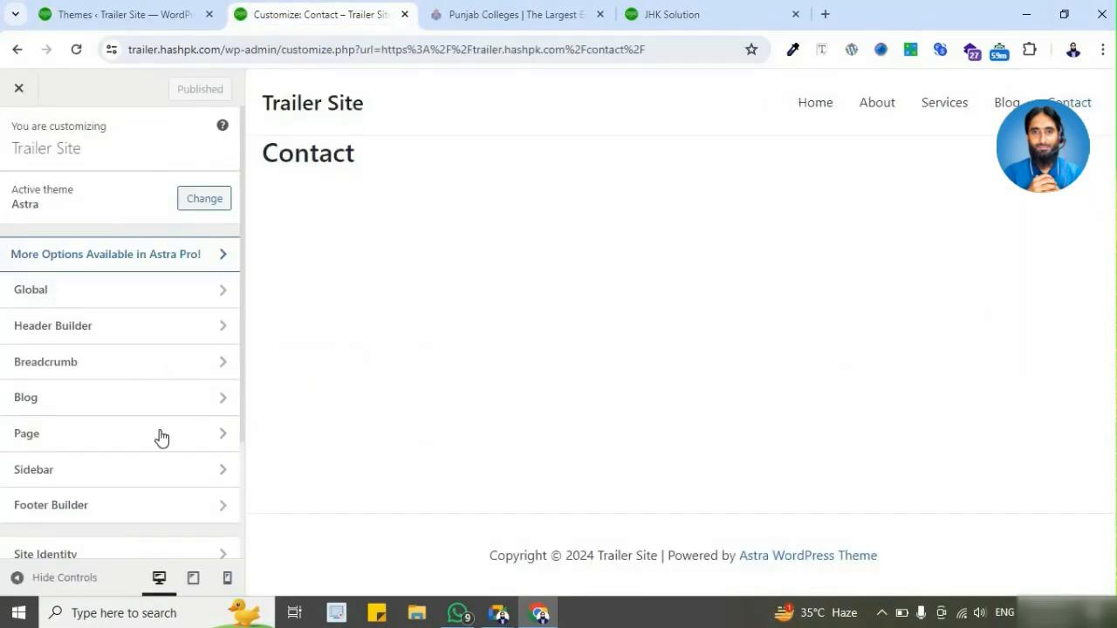
scroll(161, 438, "down", 2)
scroll(162, 451, "up", 2)
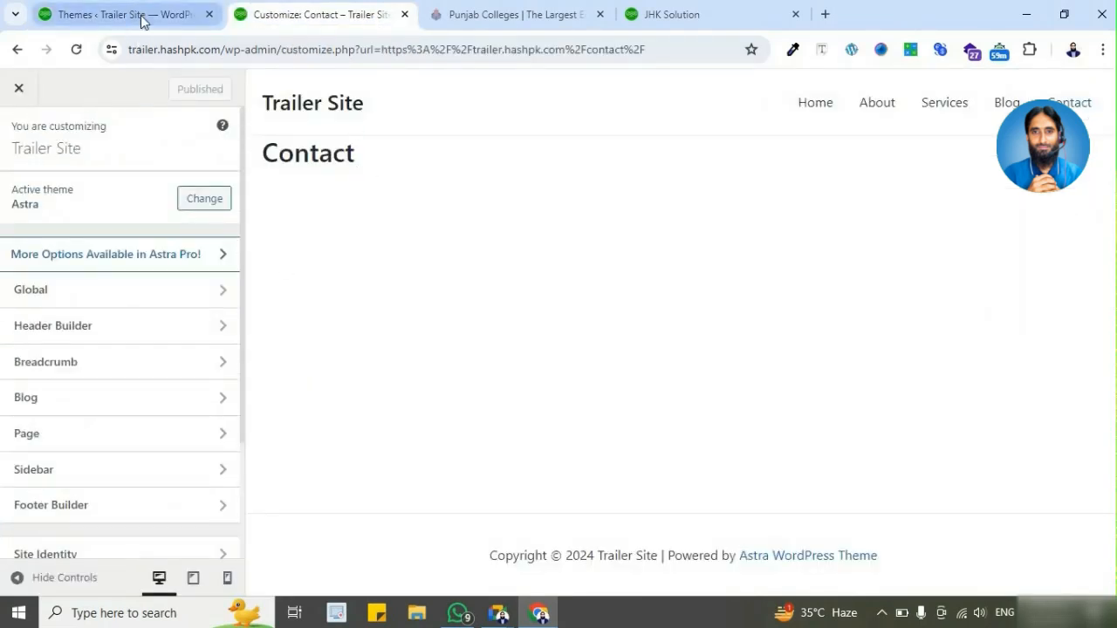
Step: Return to the Themes page and look over the admin's Appearance entries and Plugins options
left_click(141, 15)
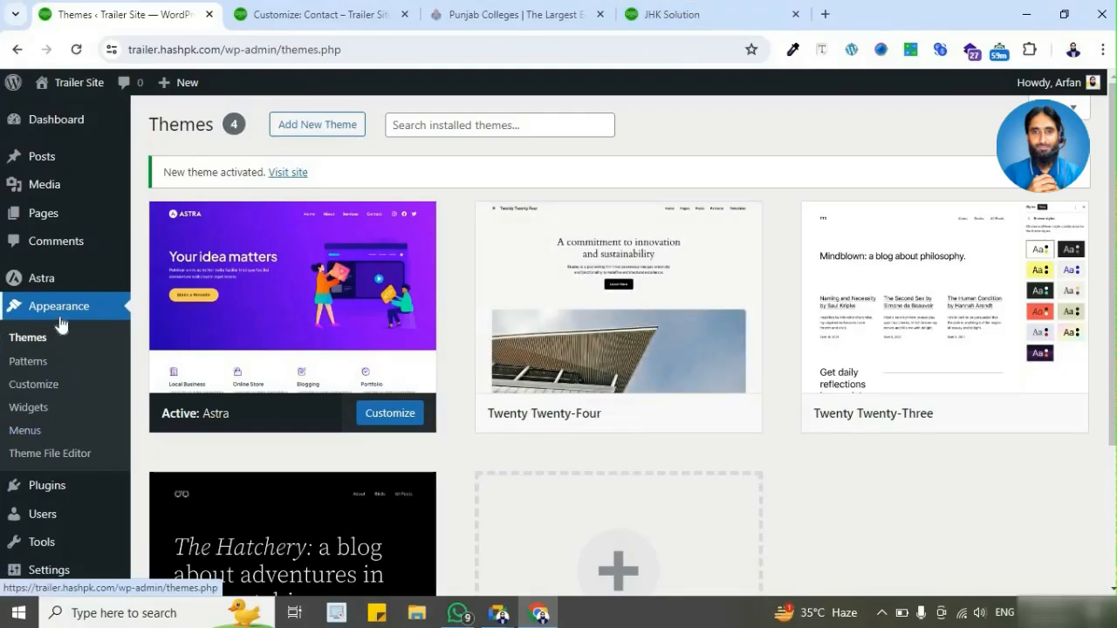
scroll(74, 523, "down", 1)
mouse_move(76, 528)
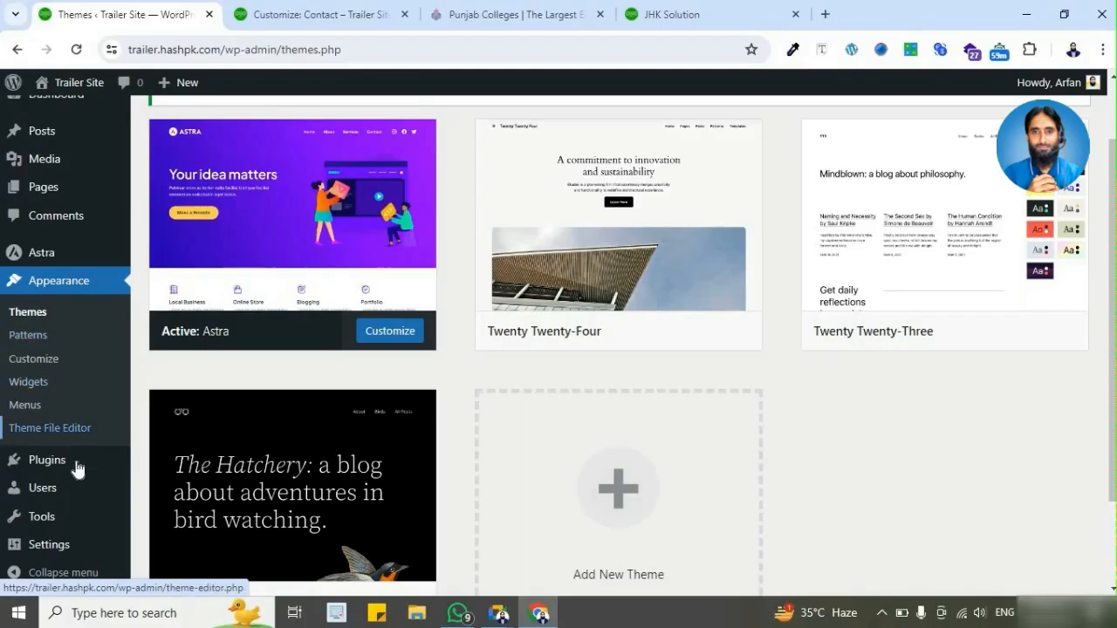
mouse_move(78, 473)
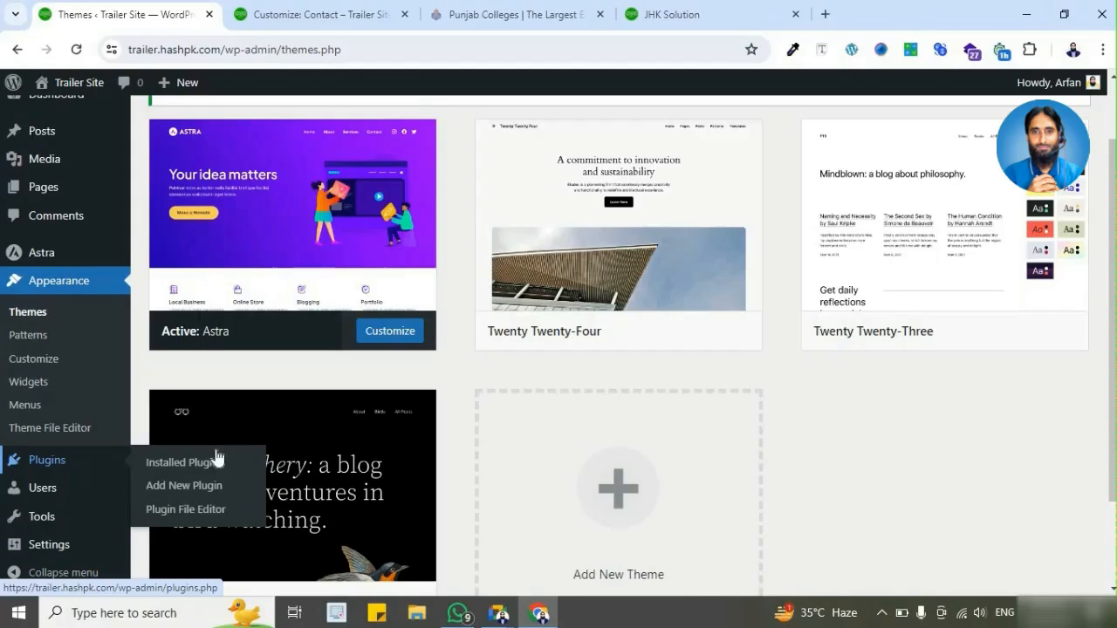
scroll(788, 381, "up", 1)
scroll(789, 381, "up", 1)
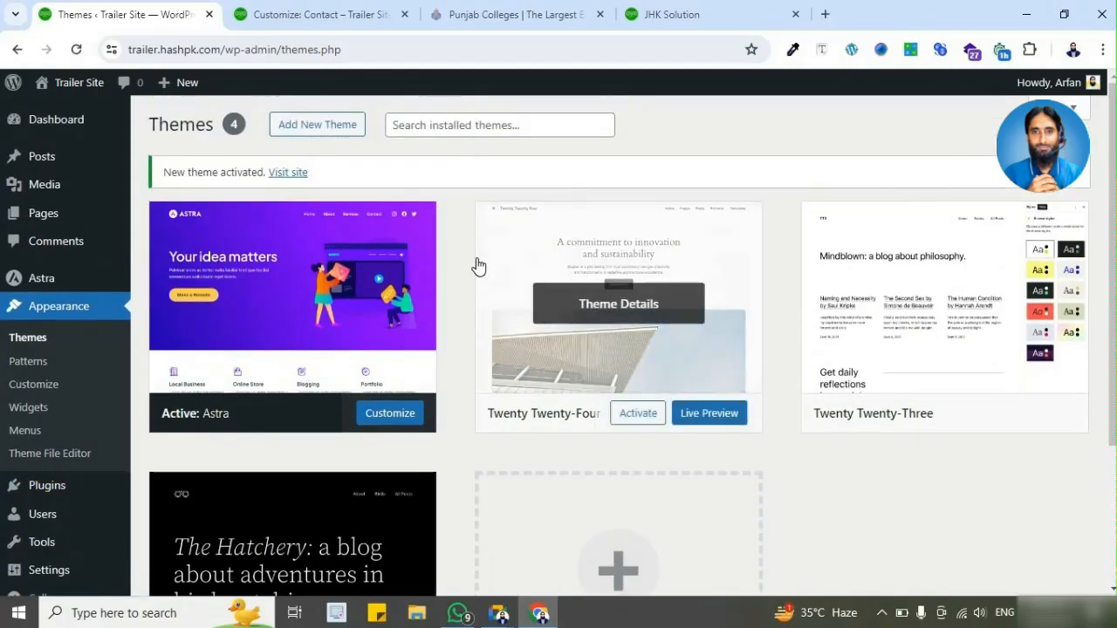
Step: View the customizer and the Punjab Colleges site, and return to the admin's Themes page
left_click(345, 15)
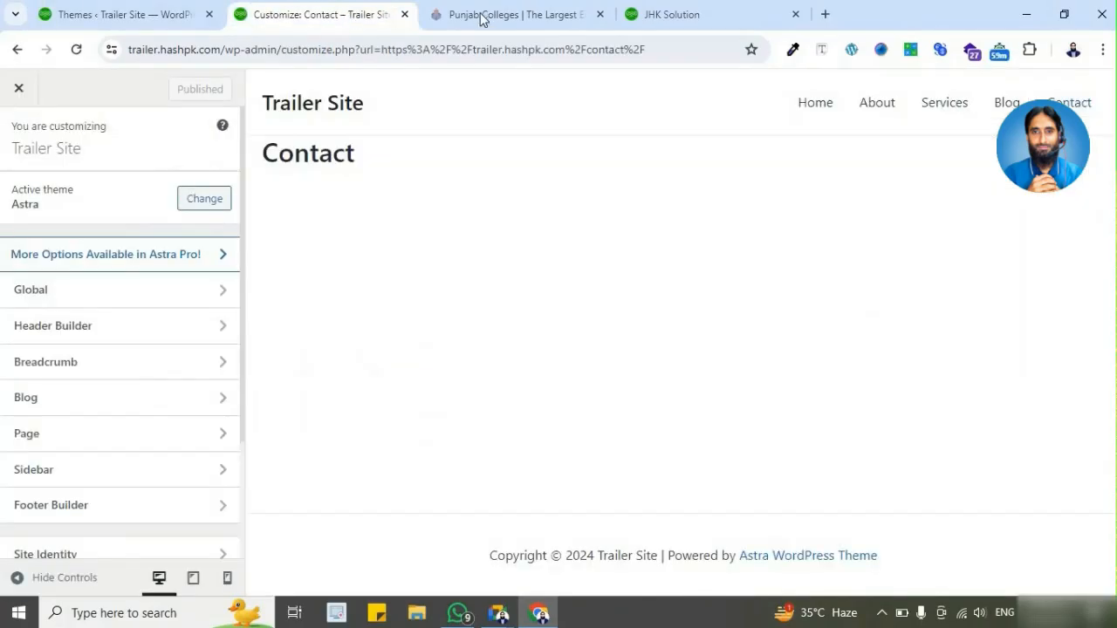
left_click(483, 15)
left_click(377, 12)
left_click(170, 24)
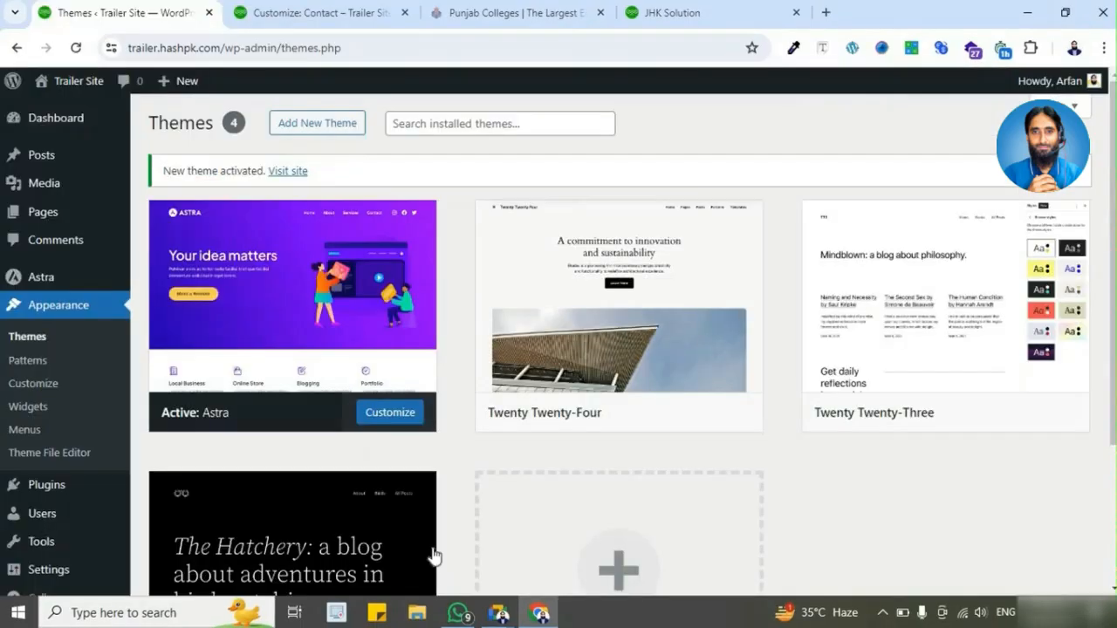